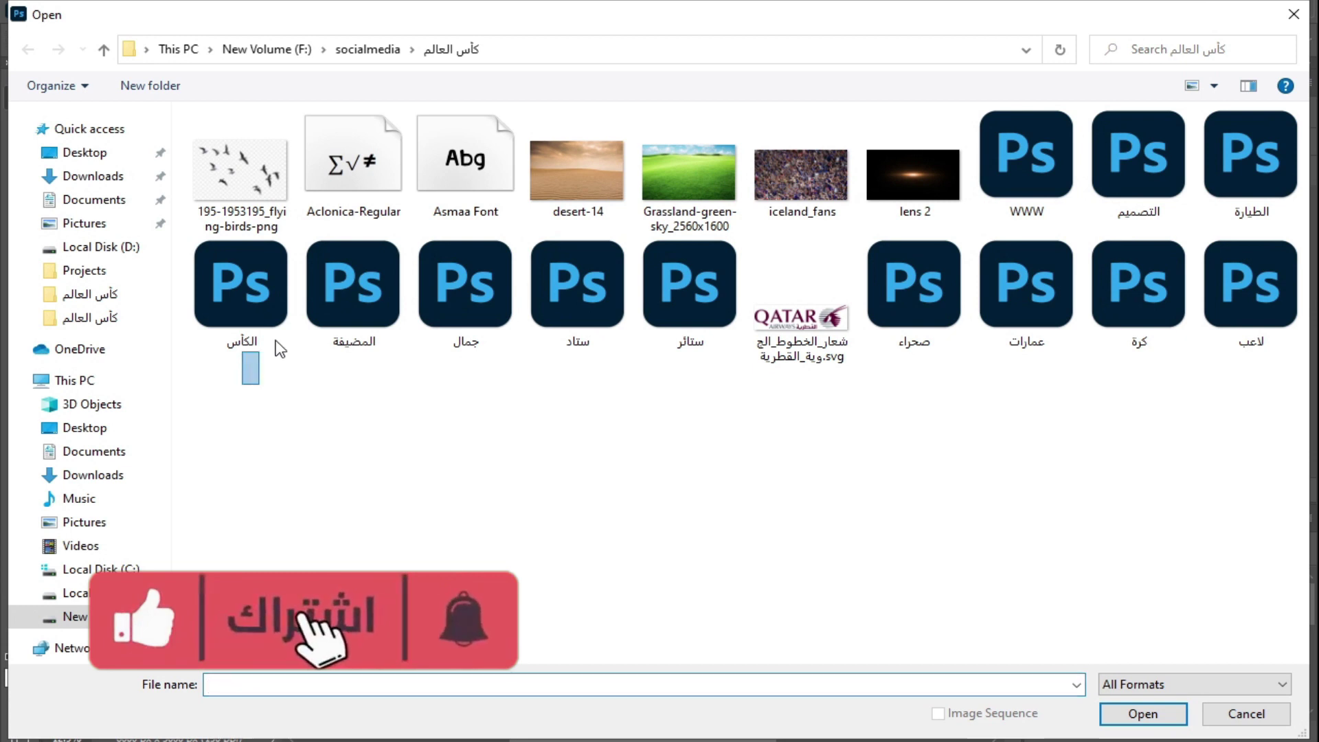
Open the Grassland-green-sky_2560x1600 image and bring it into the Untitled-1 document as a new layer.
left_click_drag(1262, 403, 909, 268)
left_click(588, 438)
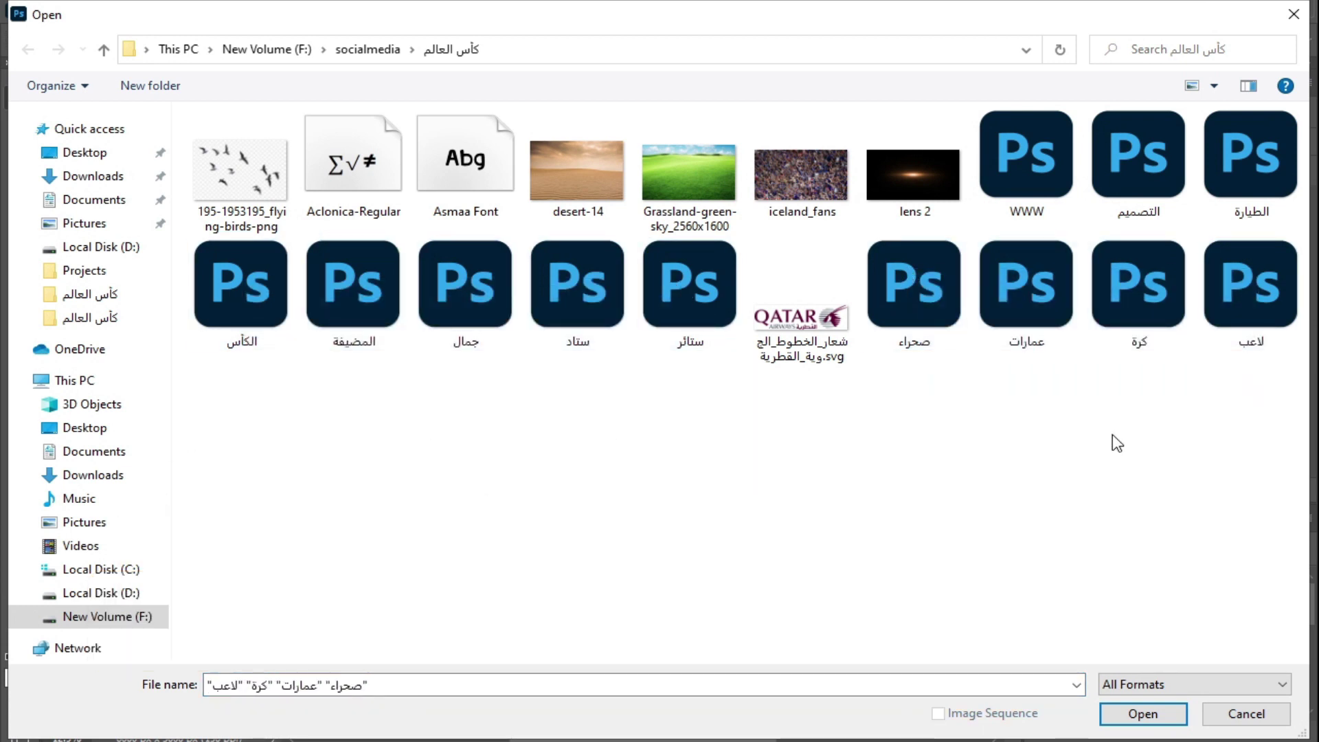
double_click(691, 191)
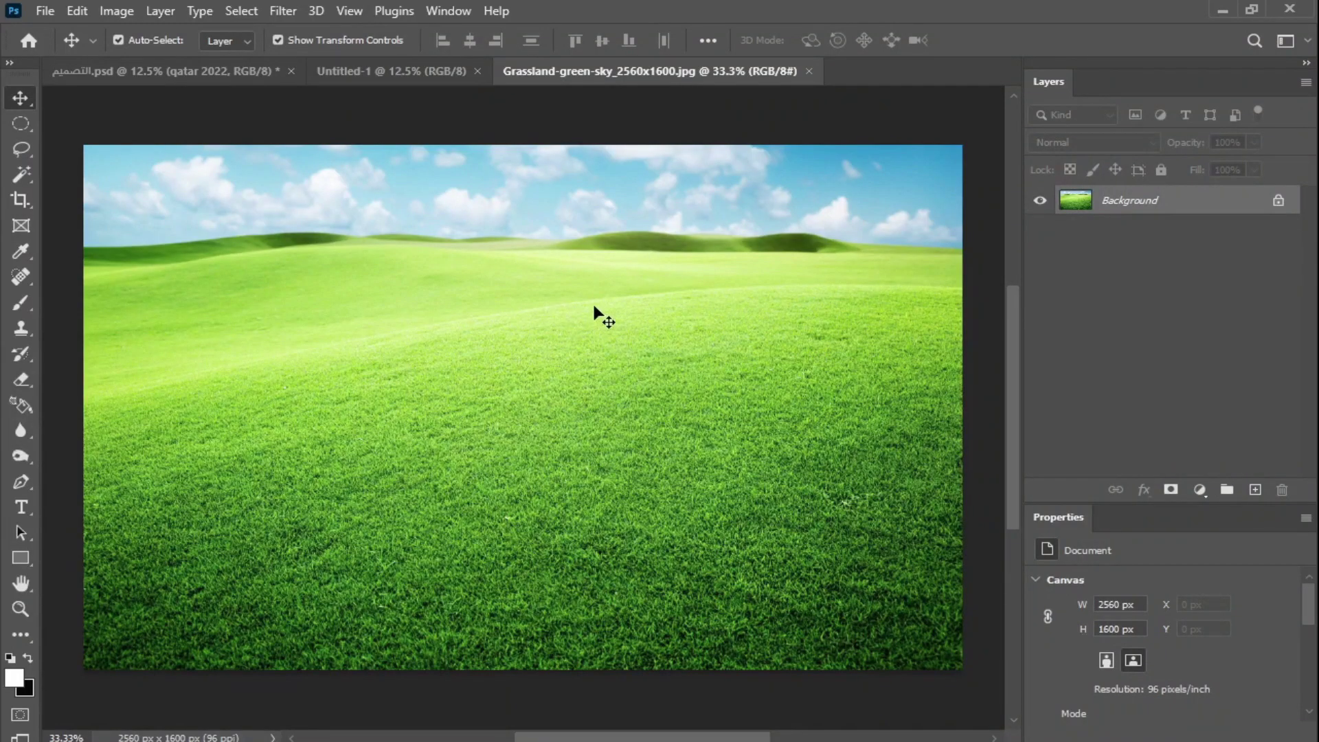
left_click_drag(459, 215, 721, 424)
Stretch the grassland layer across the full canvas width, pull its lower corners outward and lower its upper edge slightly.
left_click_drag(580, 493, 138, 494)
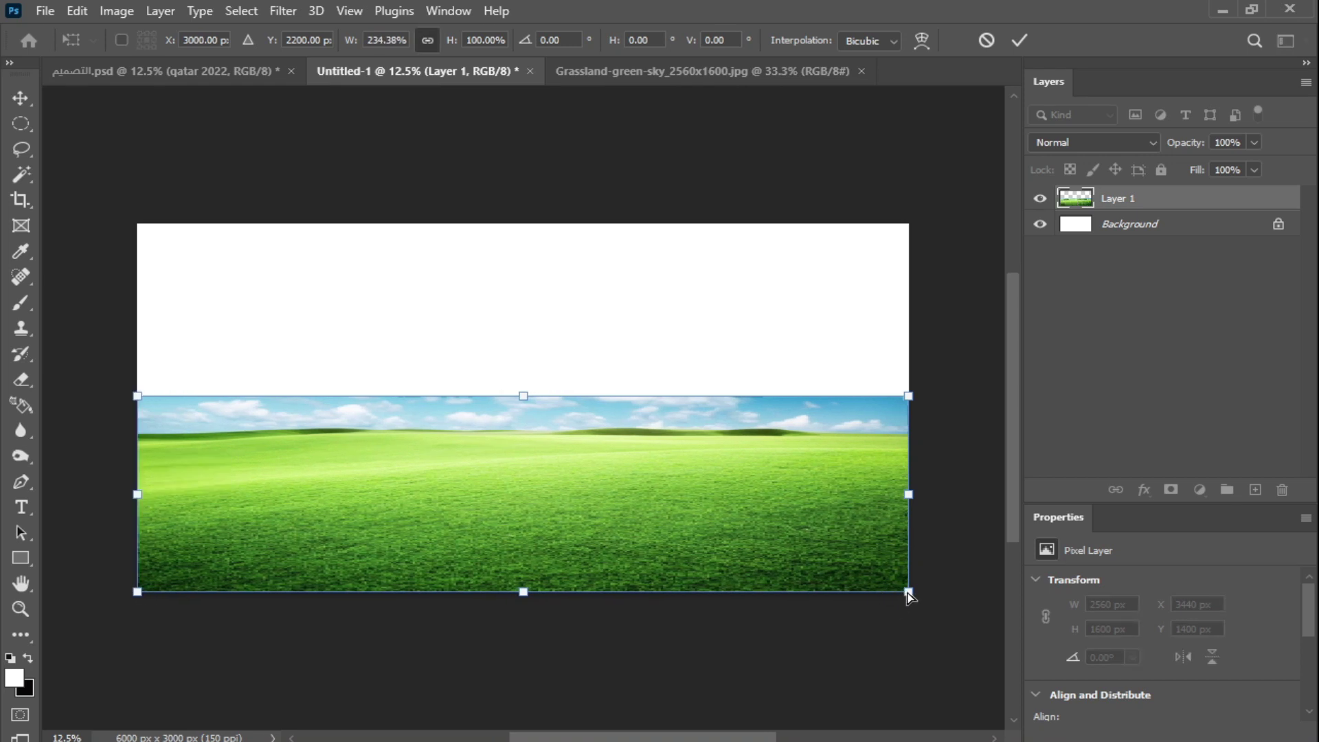
left_click_drag(908, 591, 994, 626)
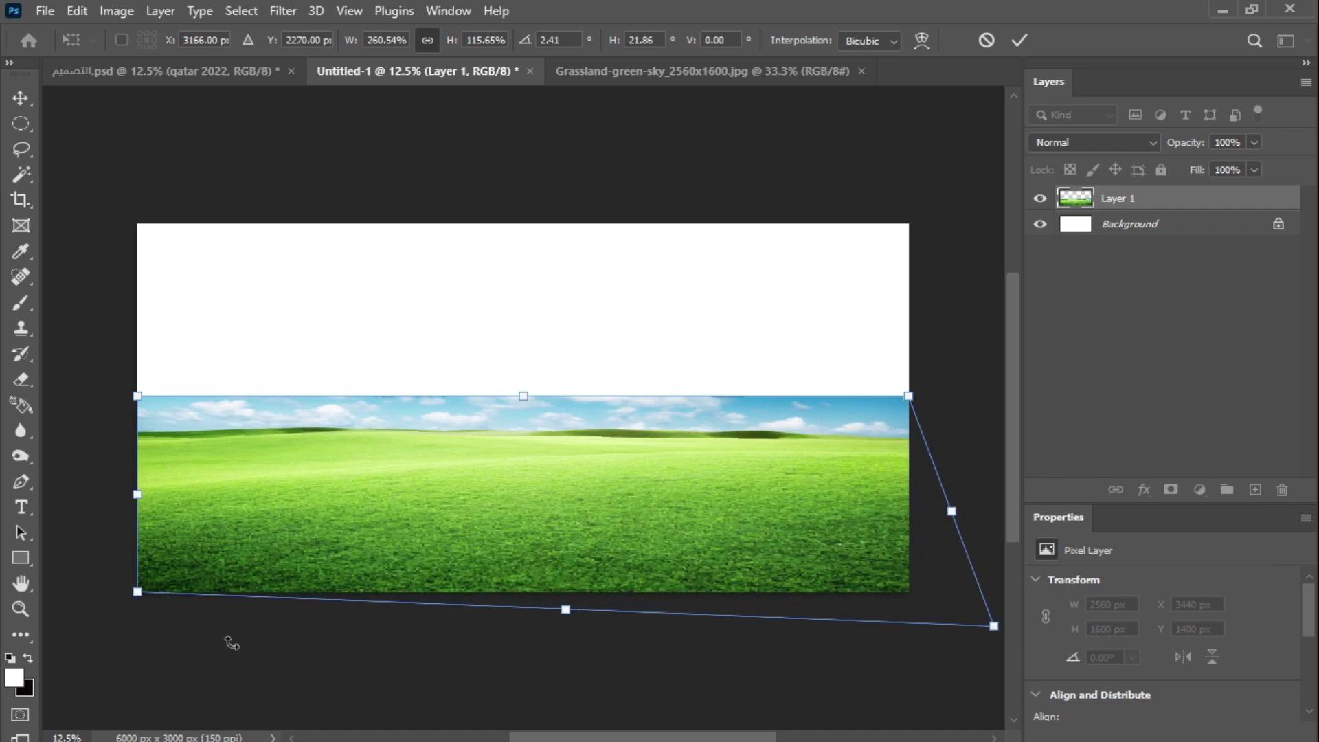
left_click_drag(139, 604, 81, 647)
left_click_drag(560, 397, 564, 411)
key("Return")
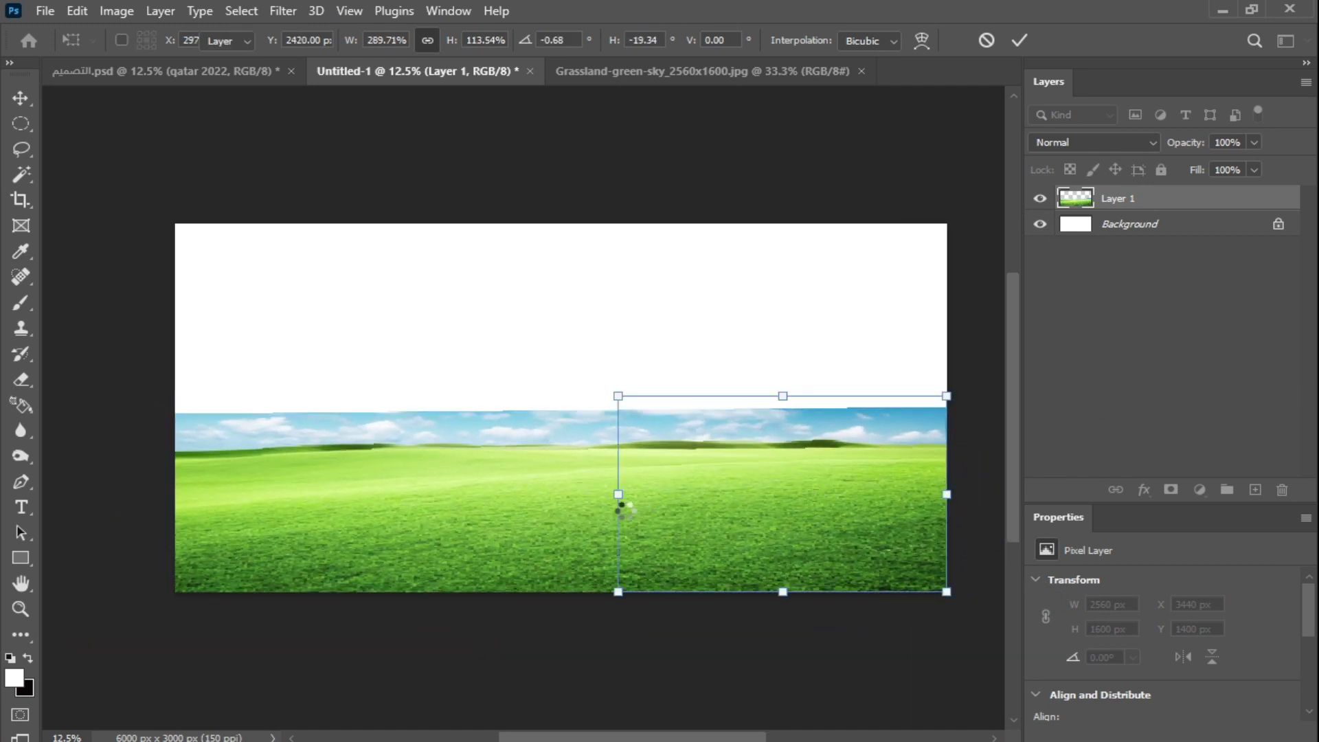
Lasso the grass area below the horizon and add a layer mask that hides the grassland photo's blue sky.
left_click(20, 151)
mouse_move(921, 444)
left_mouse_down()
mouse_move(524, 451)
mouse_move(168, 601)
left_mouse_up()
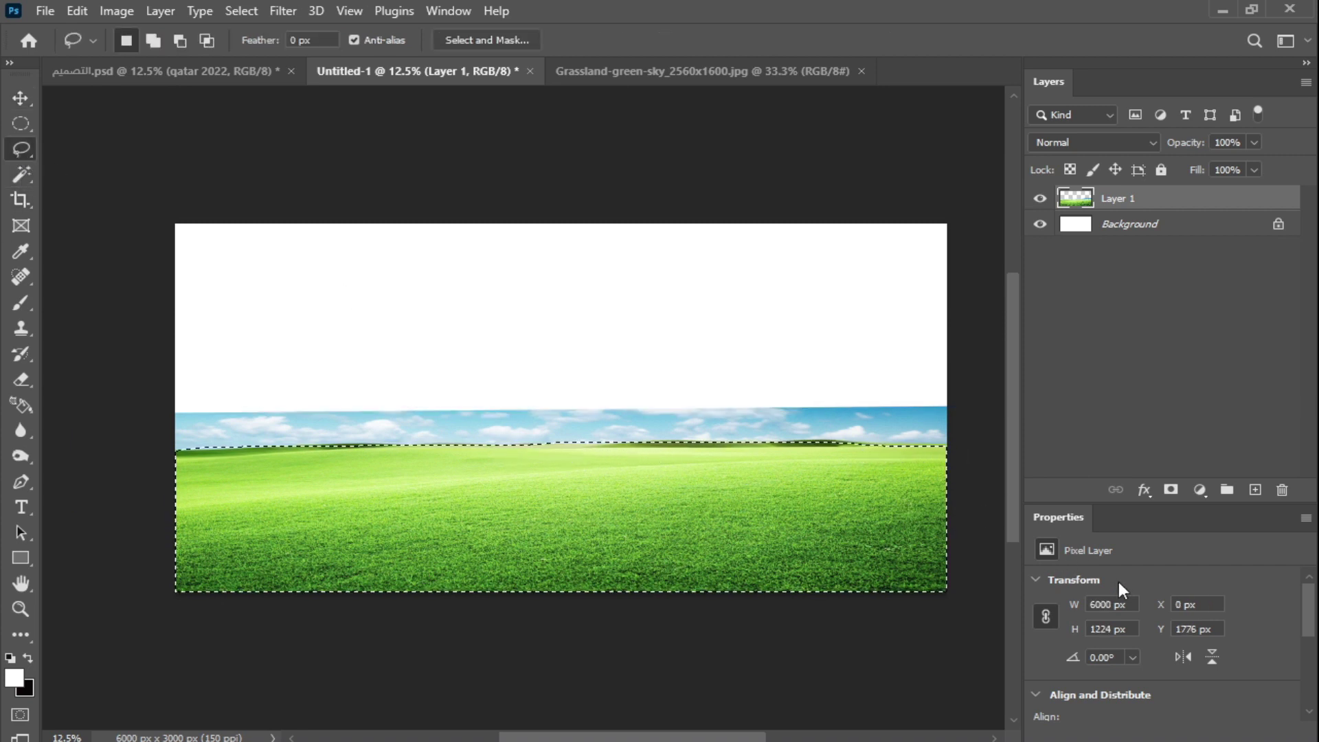
left_click(1170, 490)
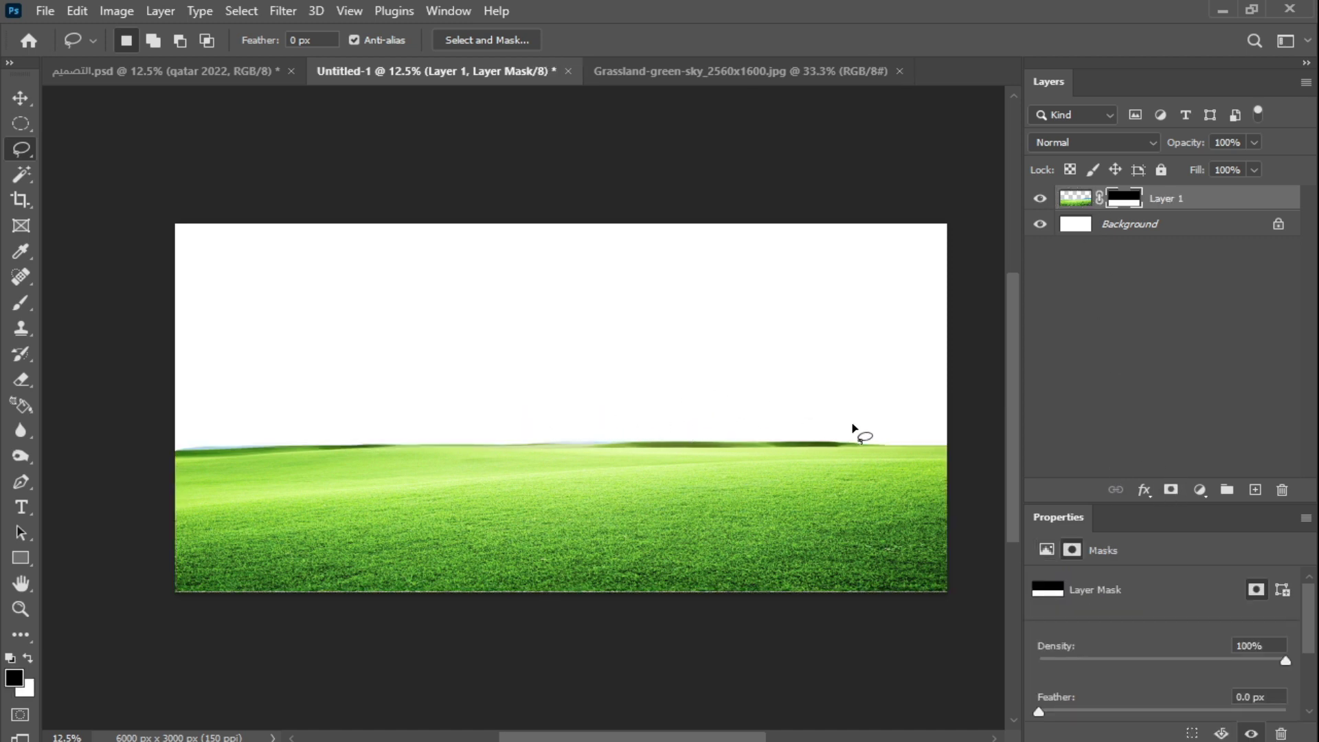
Open the desert-14 image and place it in Untitled-1 beneath the grass layer.
key("v")
key("ctrl+o")
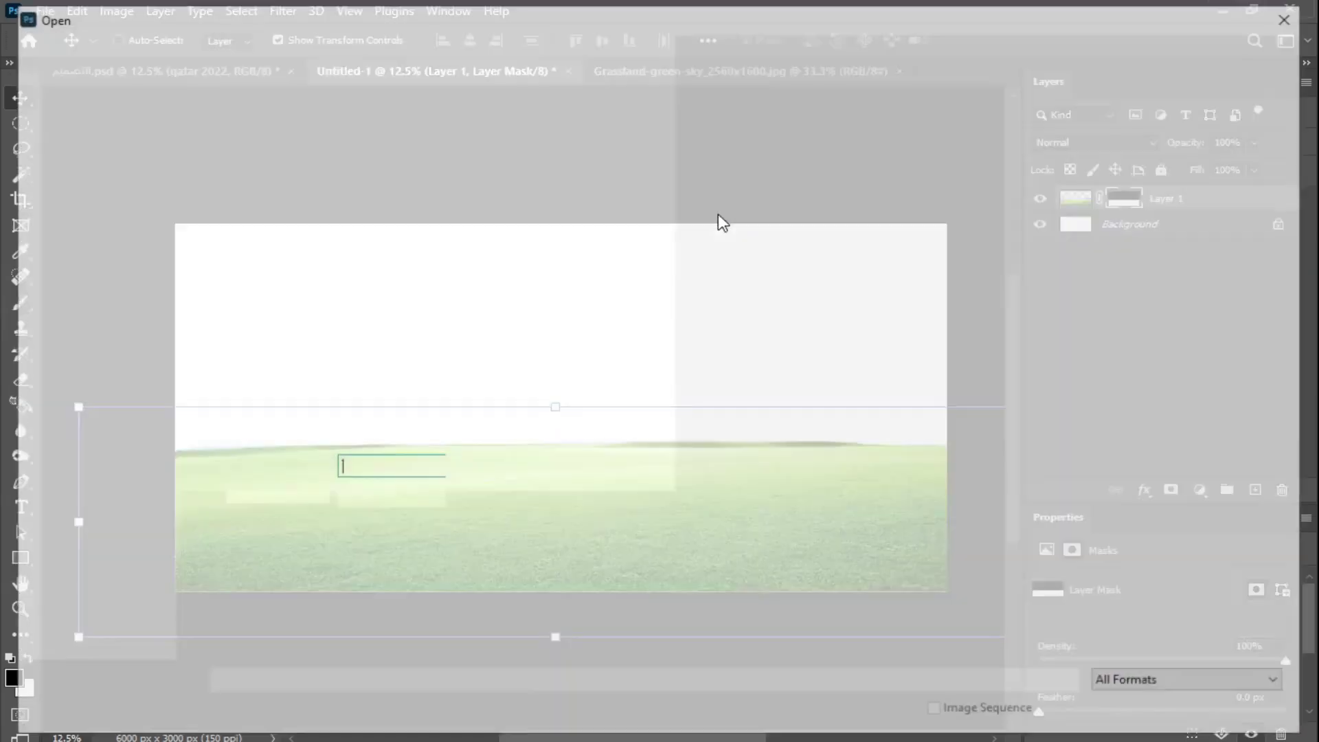
double_click(598, 182)
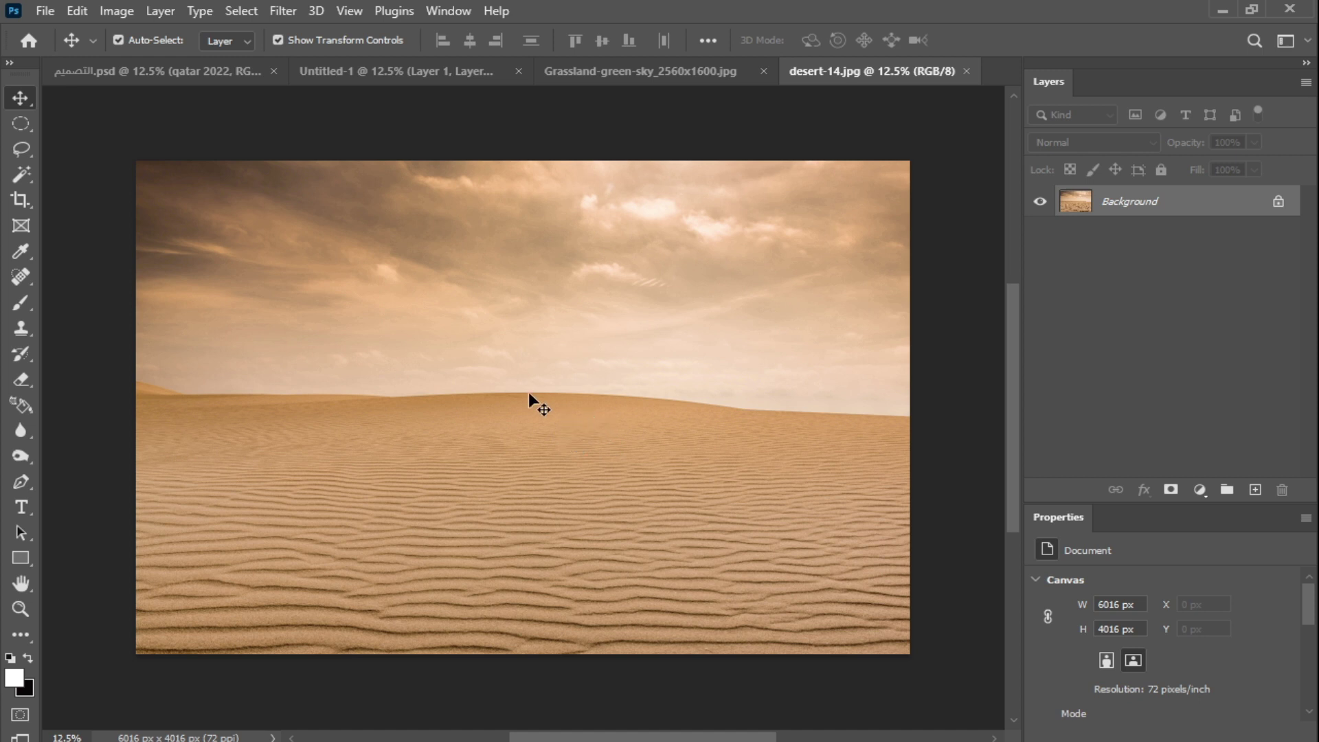
left_click_drag(583, 353, 661, 385)
left_click_drag(1170, 200, 1174, 237)
Flip the desert sky layer horizontally and shift it down so its dunes mostly sit behind the grass.
key("ctrl+t")
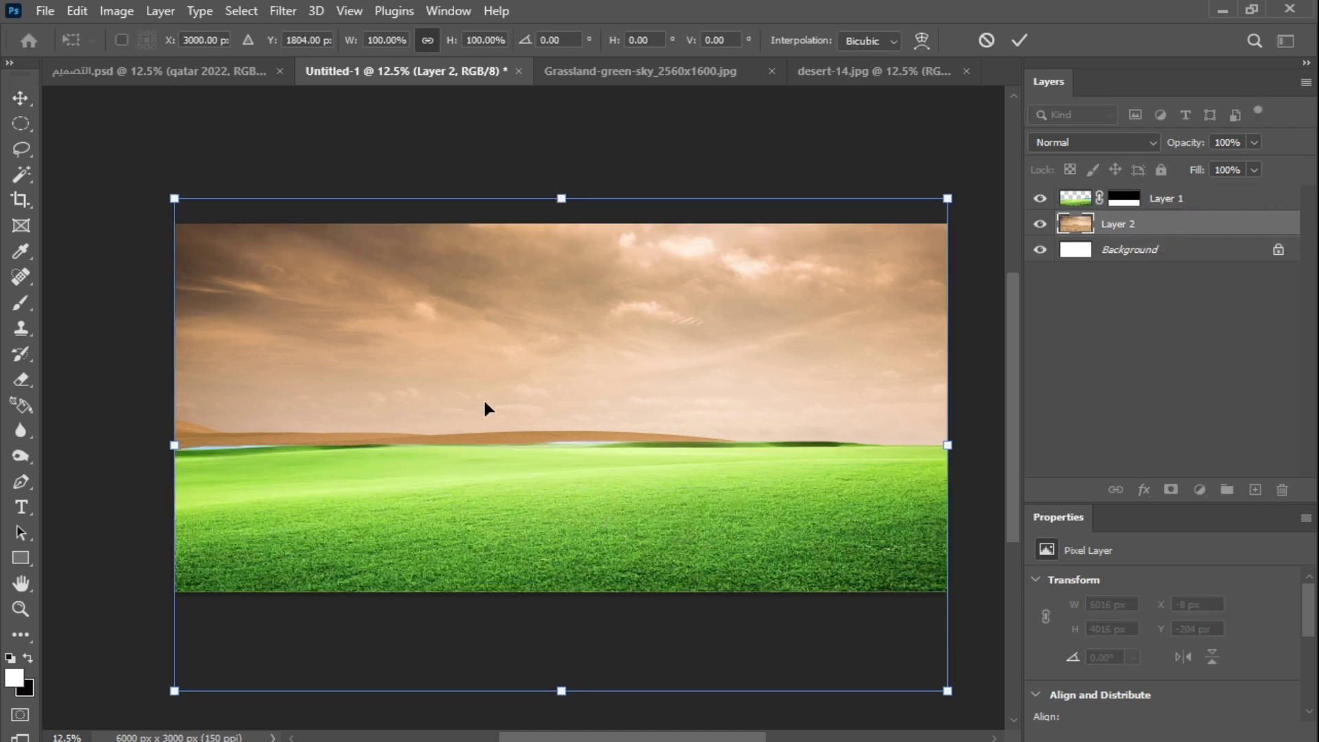
right_click(540, 450)
left_click(619, 708)
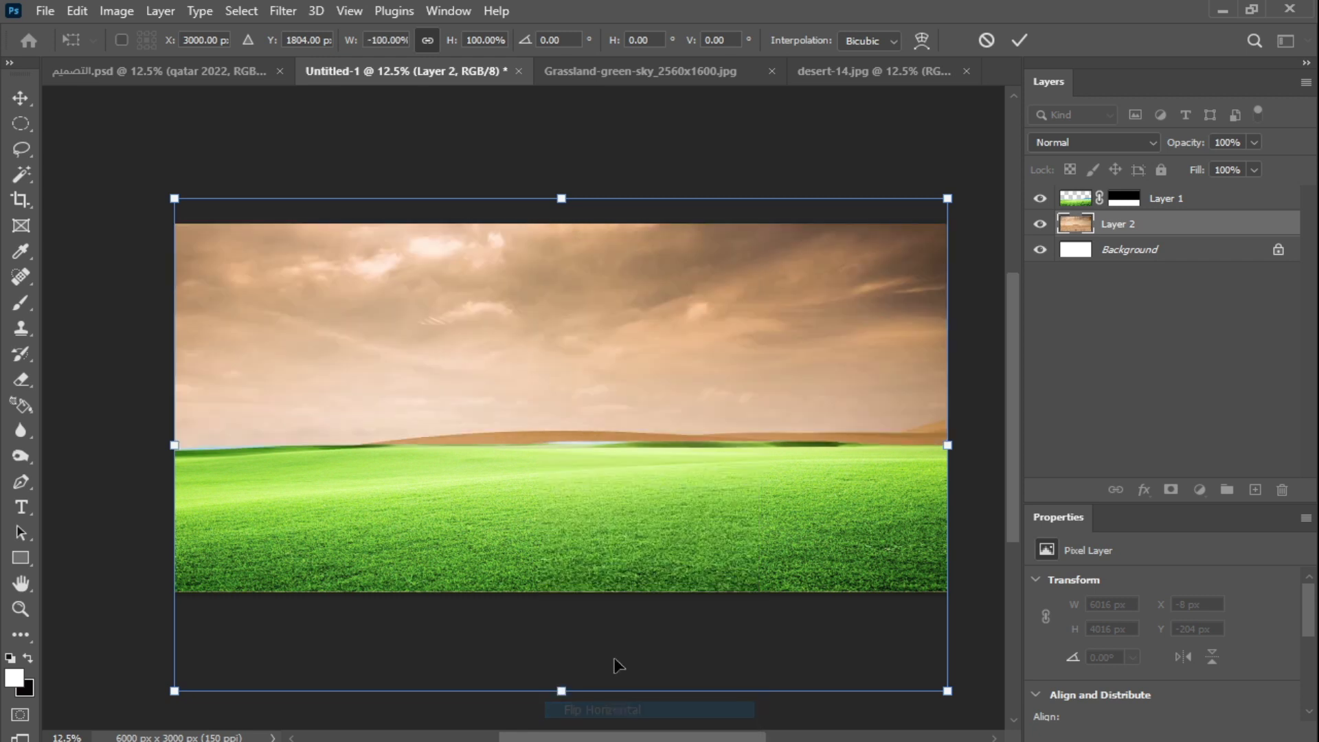
left_click_drag(543, 375, 545, 390)
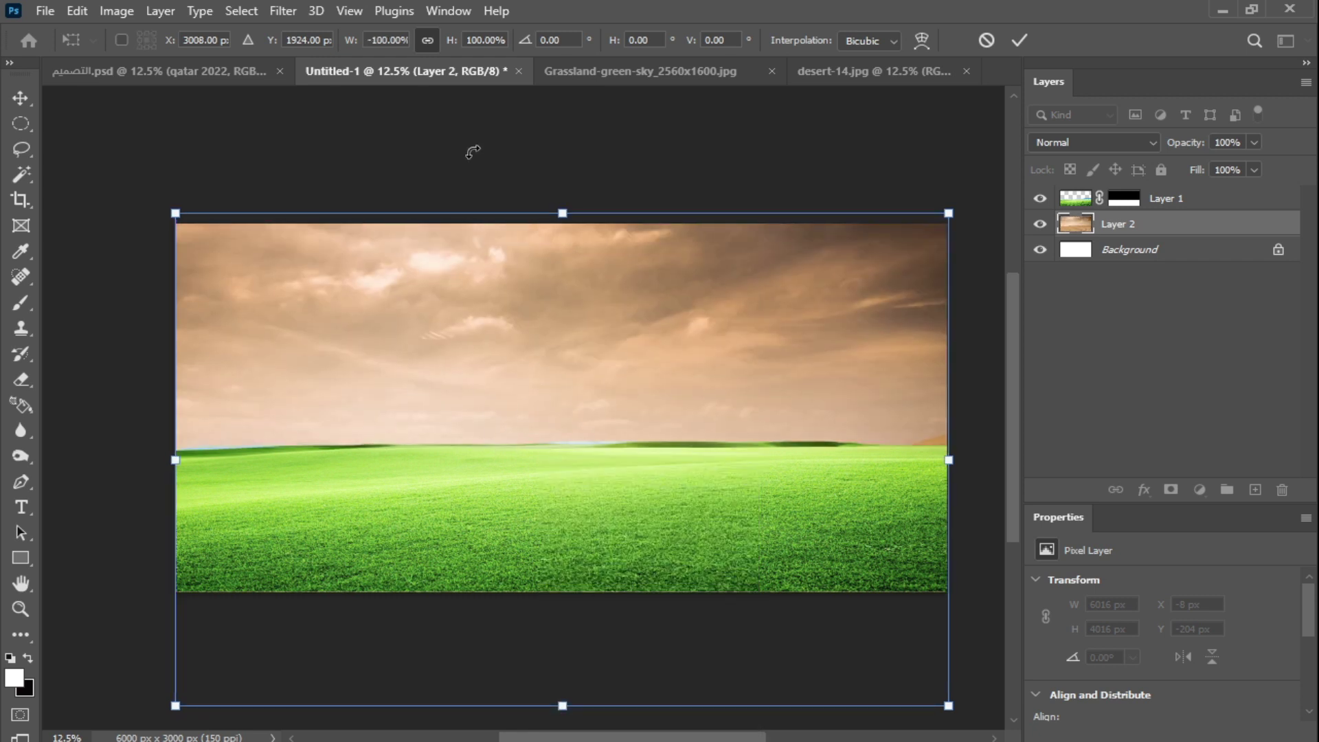
key("Return")
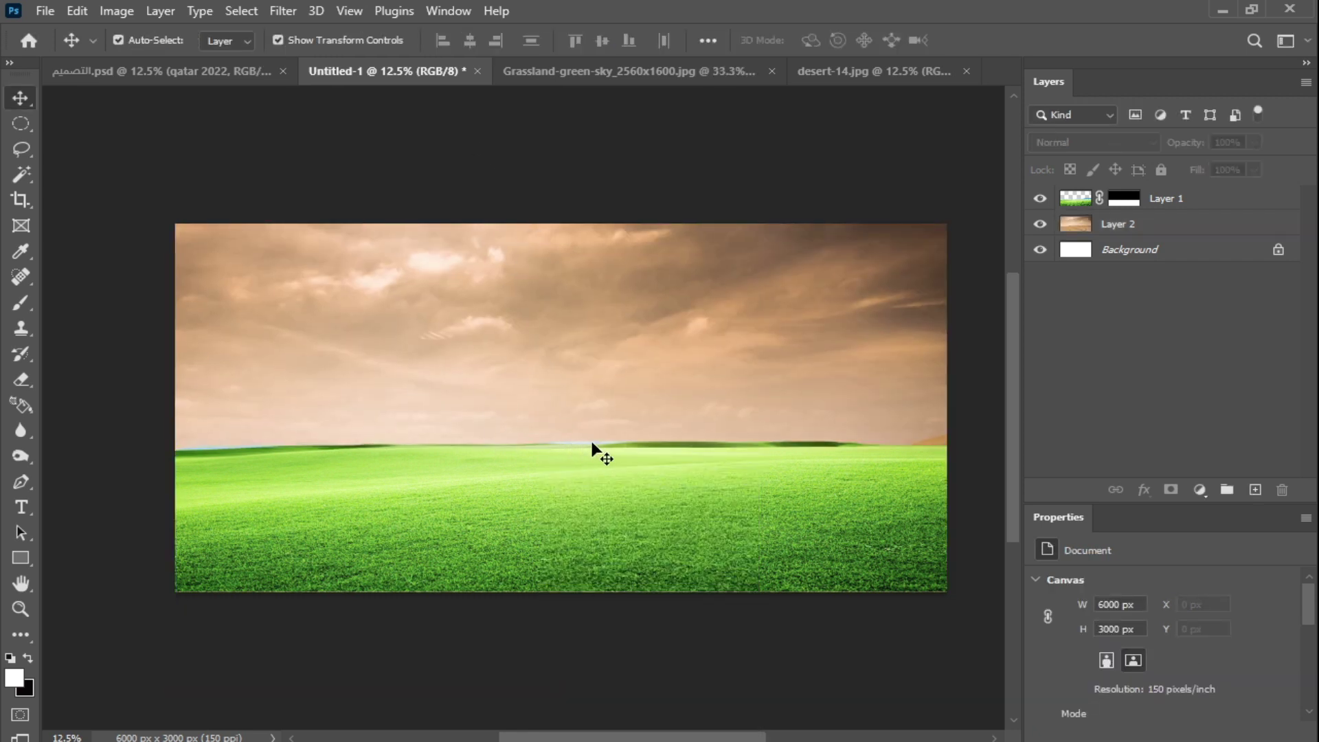
Paint black on the grass layer's mask along the horizon with a 67 px Soft Round brush to remove the blue sky remnants.
left_click(1123, 198)
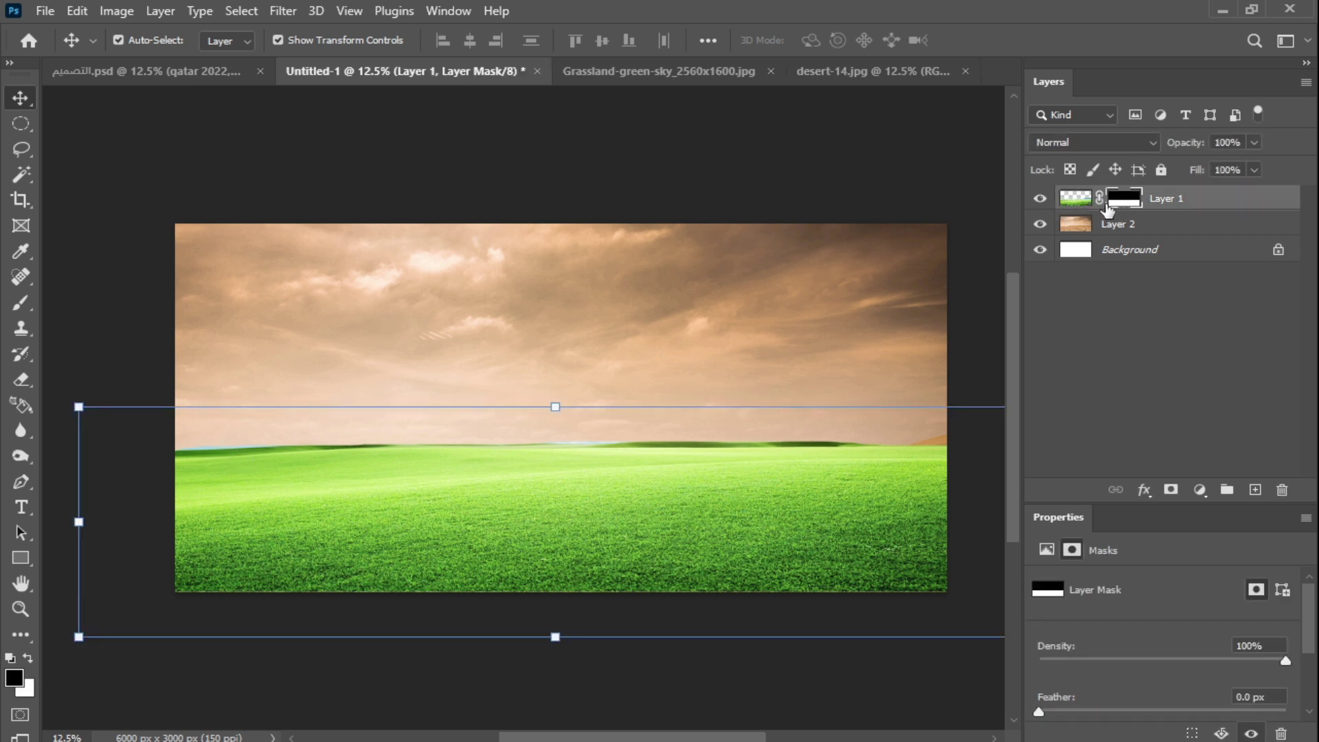
key("b")
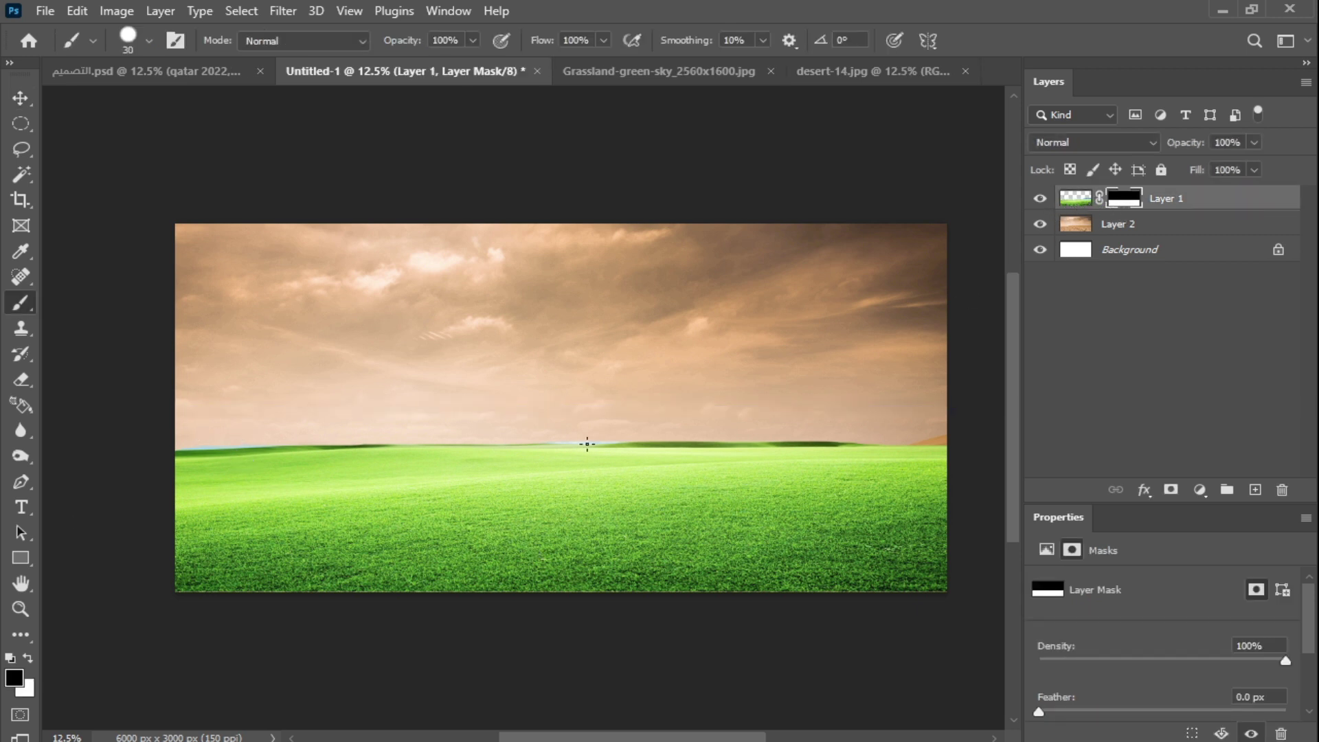
key("bracketright")
right_click(591, 442)
left_click(666, 616)
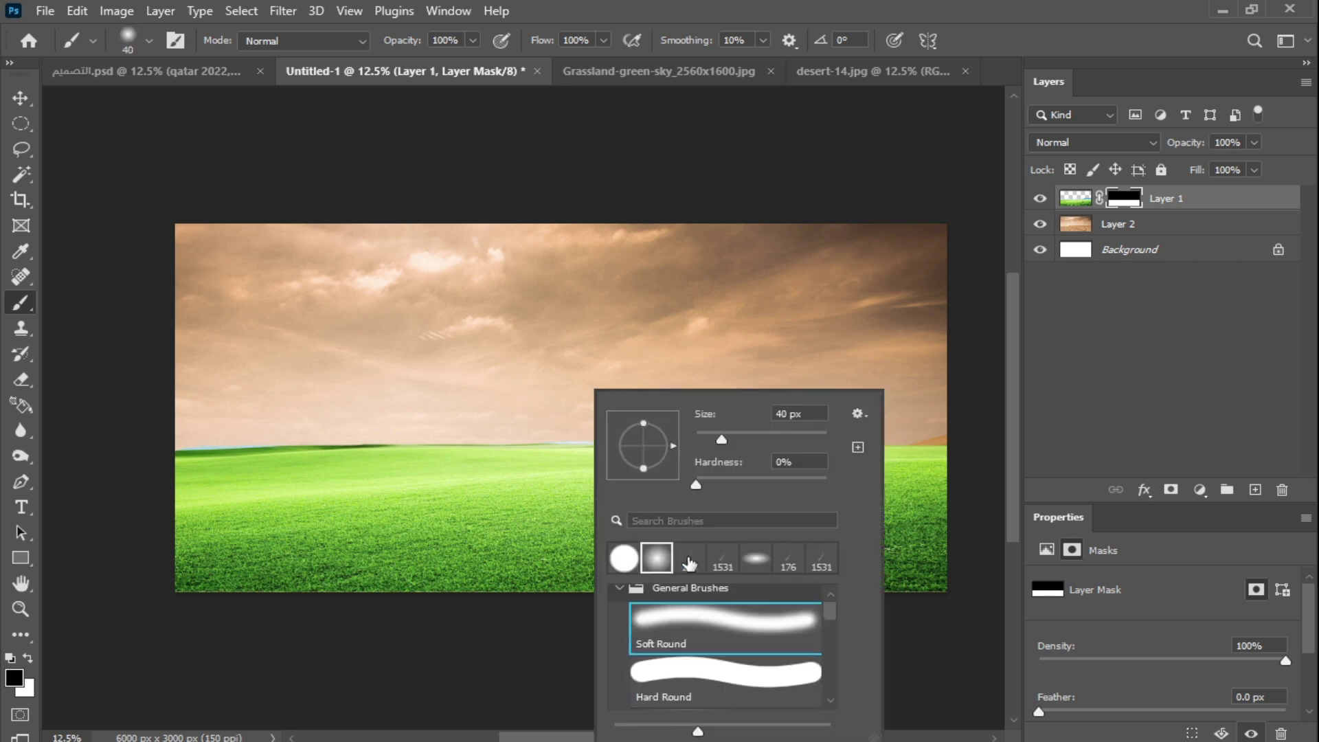
left_click(733, 442)
key("Return")
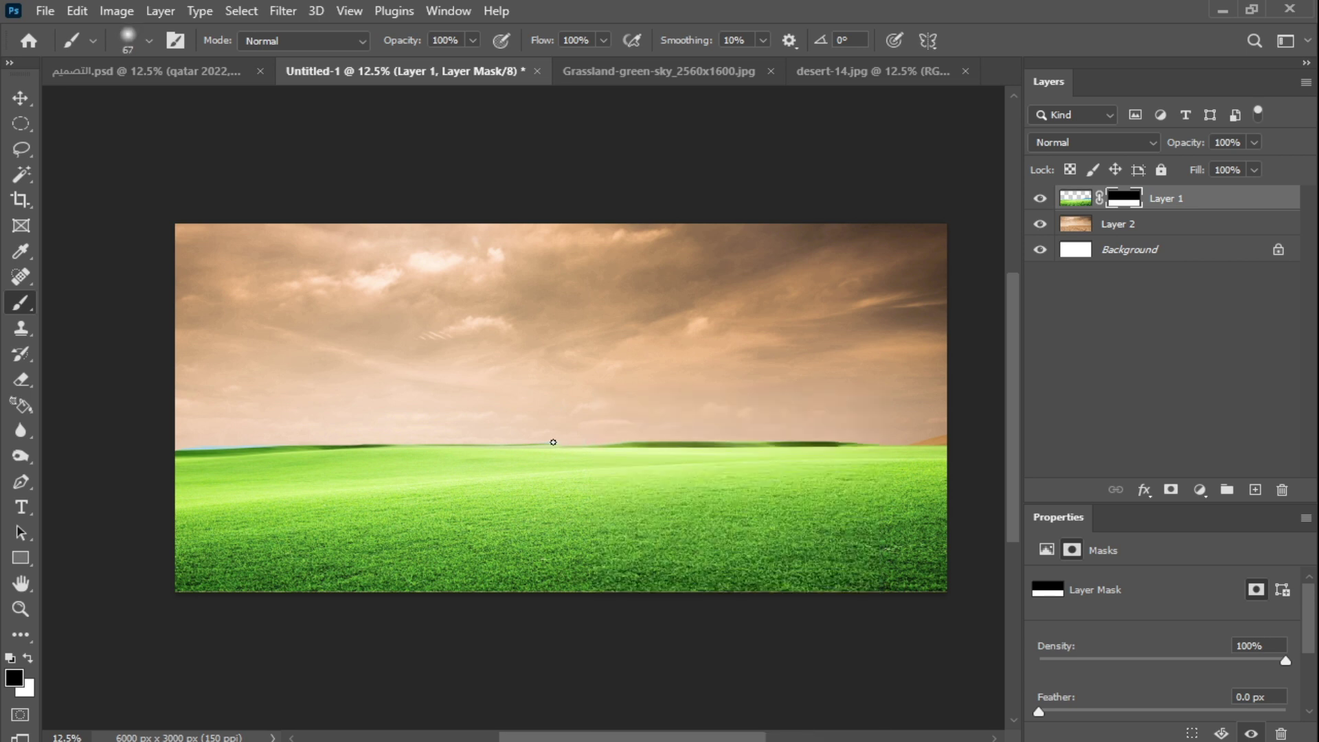
mouse_move(264, 444)
left_mouse_down()
mouse_move(170, 450)
mouse_move(404, 438)
left_mouse_up()
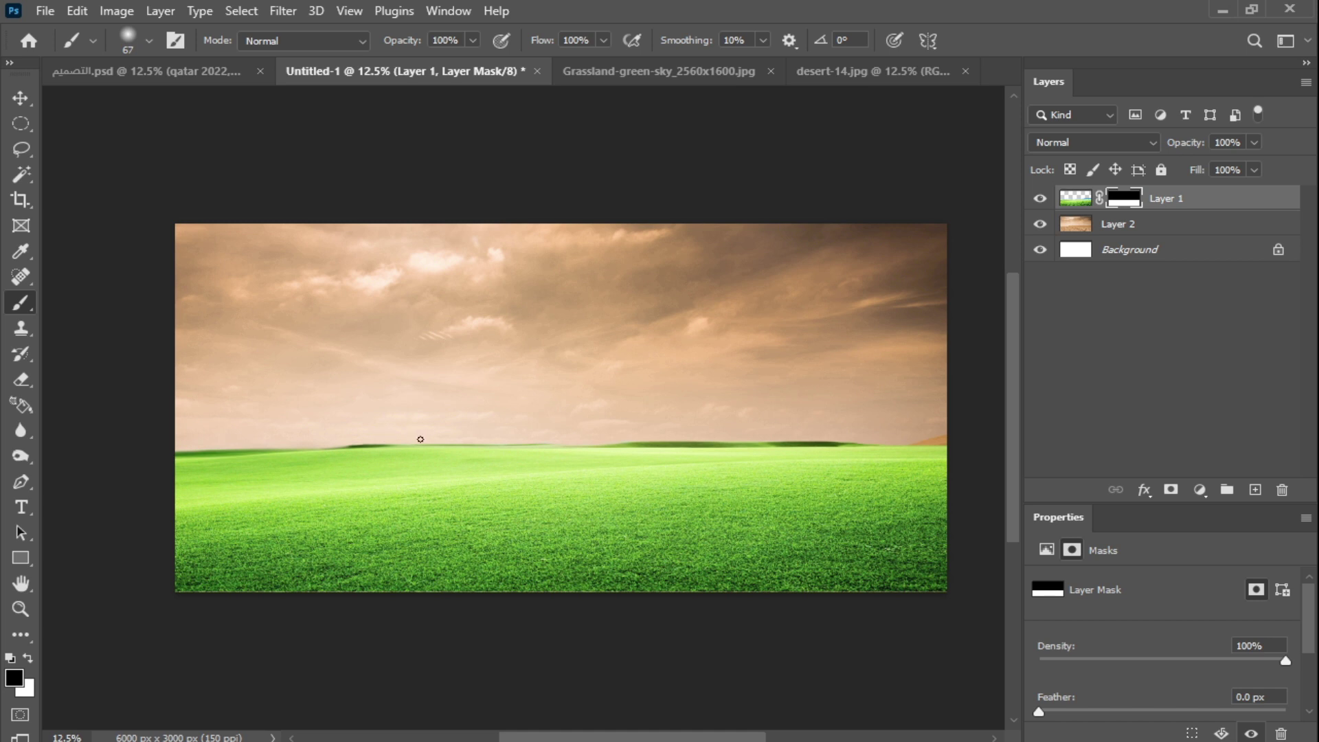
Lower the desert sky layer and widen it beyond the canvas sides, and close the grassland image.
key("v")
mouse_move(586, 274)
left_mouse_down()
mouse_move(603, 288)
mouse_move(588, 286)
left_mouse_up()
key("ctrl+minus")
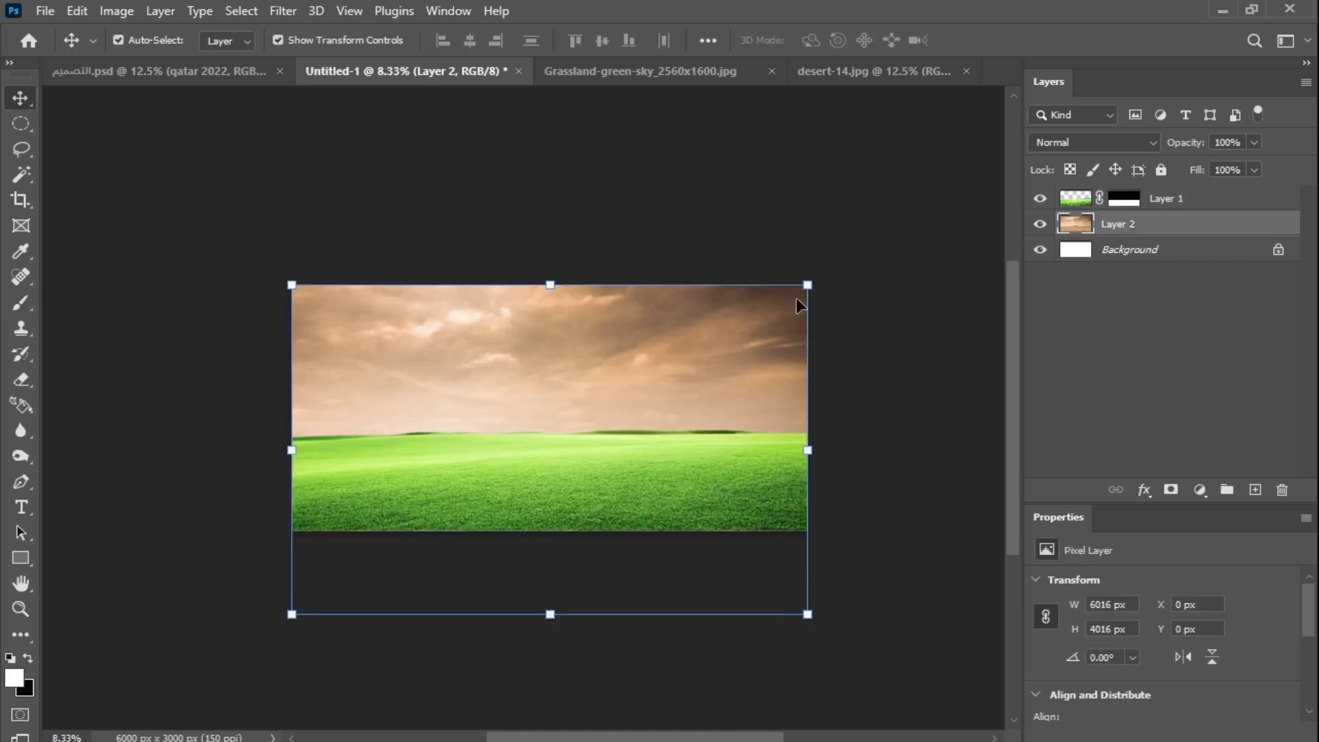
left_click_drag(808, 450, 569, 382)
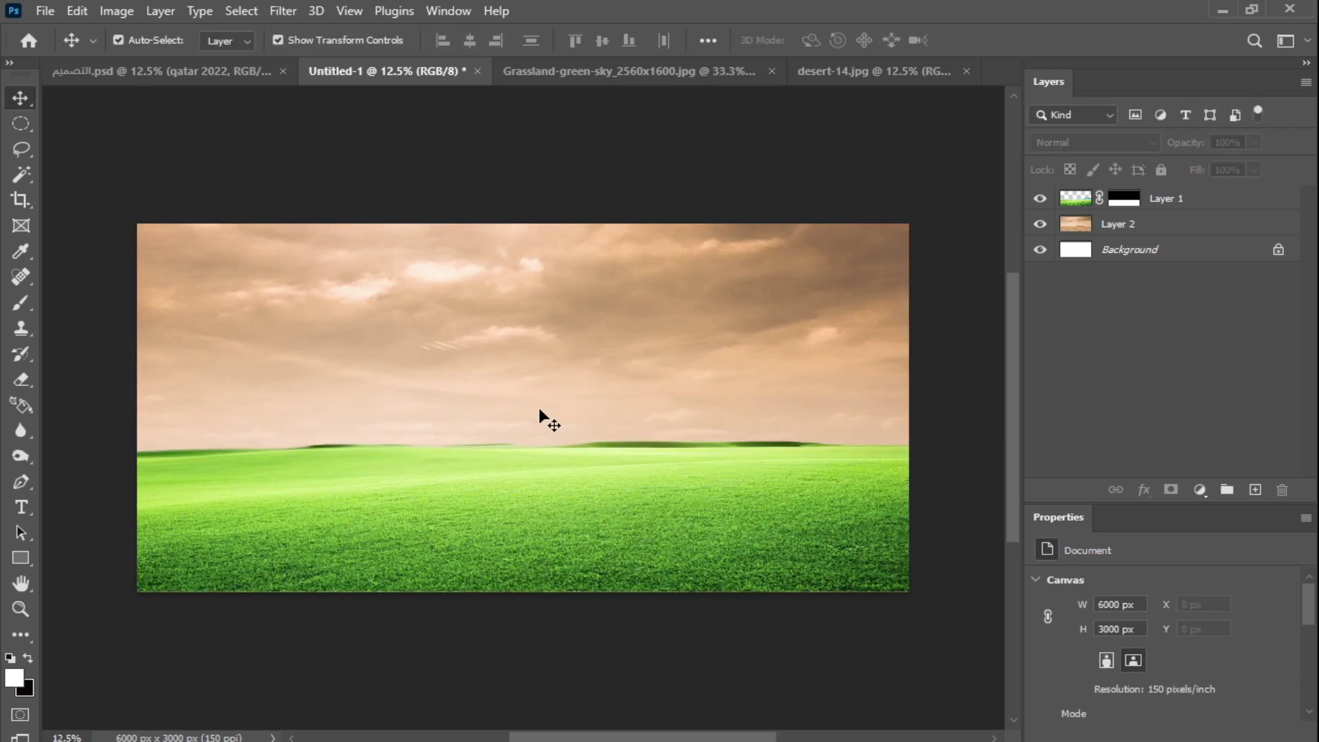
left_click(772, 69)
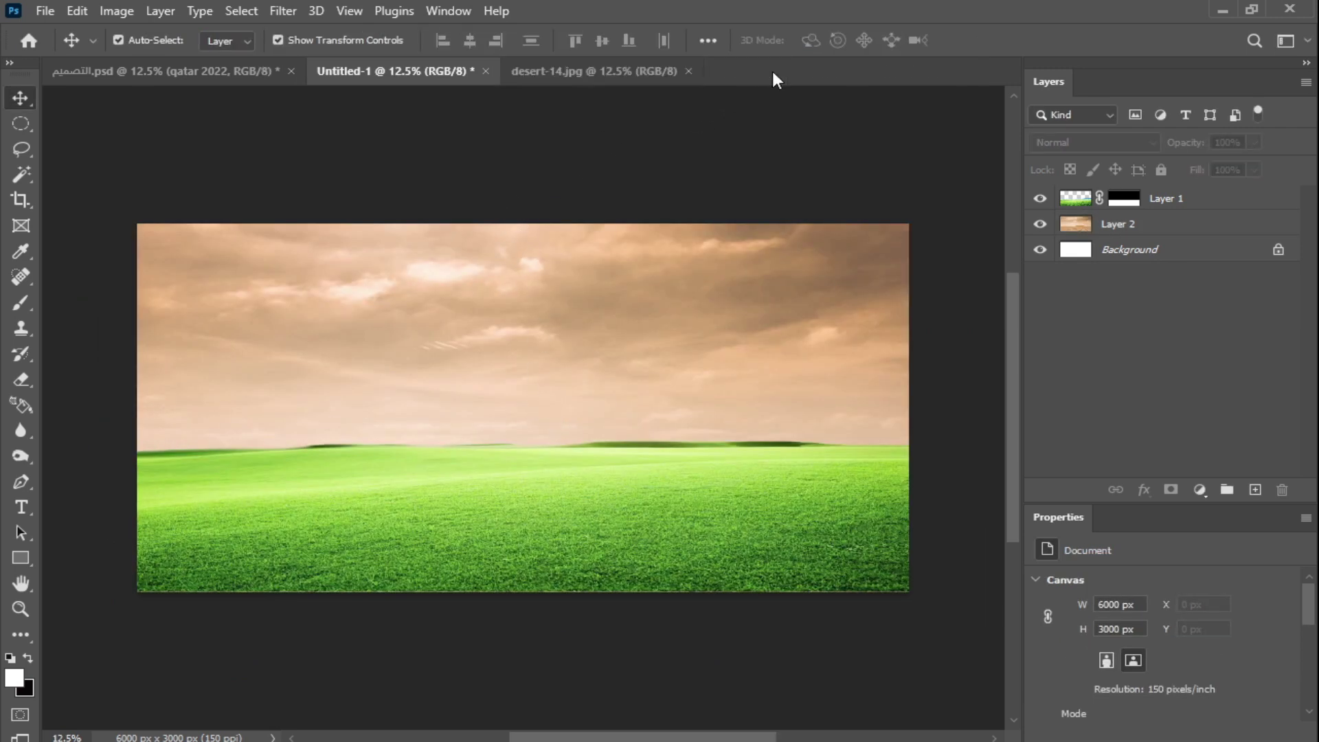
Open جمال.psd and place the camel caravan in Untitled-1 between the grass and desert sky layers.
key("ctrl+o")
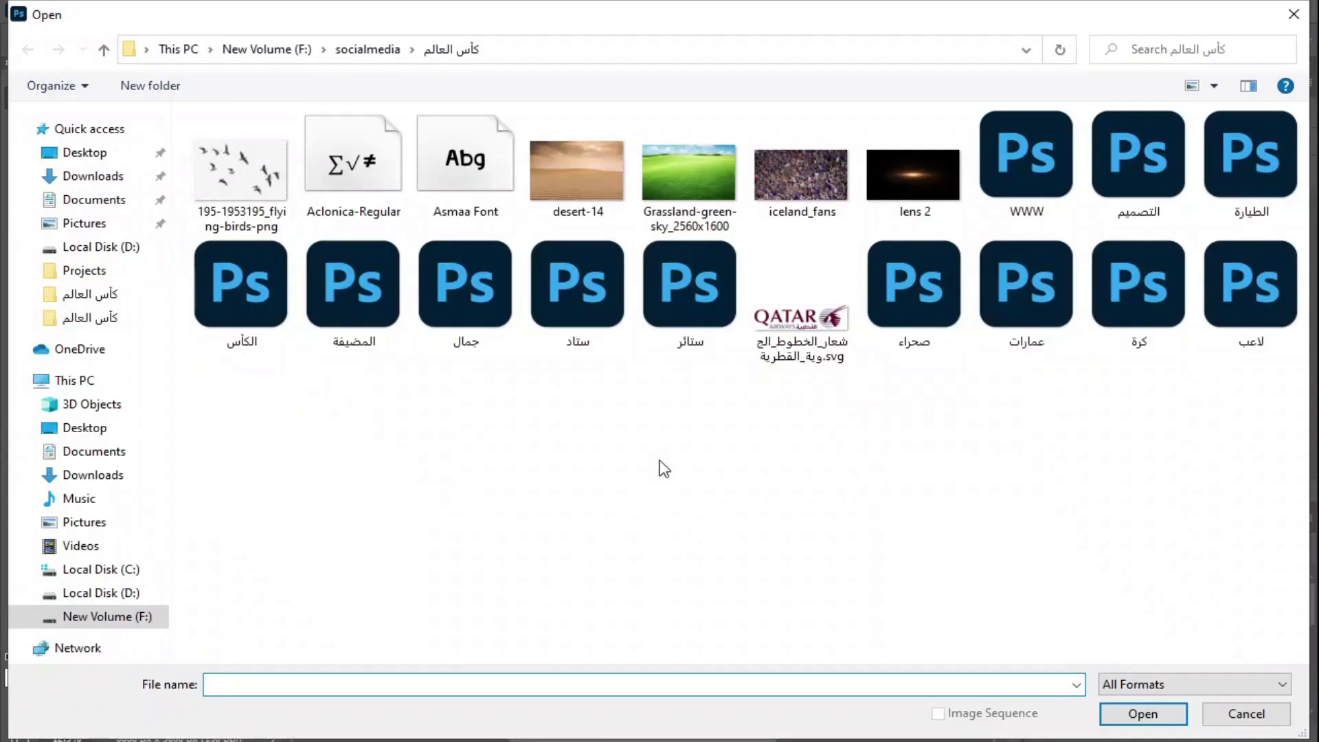
double_click(468, 300)
left_click_drag(605, 406, 614, 341)
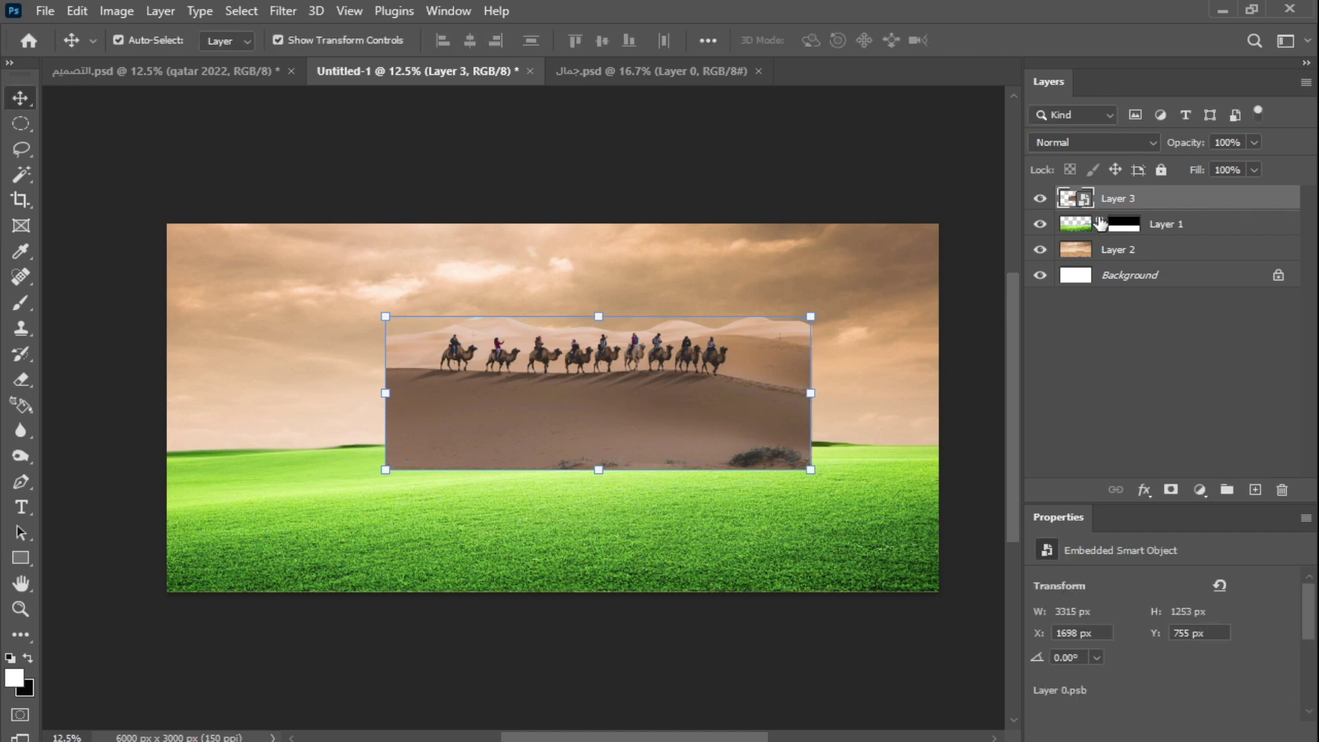
left_click_drag(1127, 224, 1133, 199)
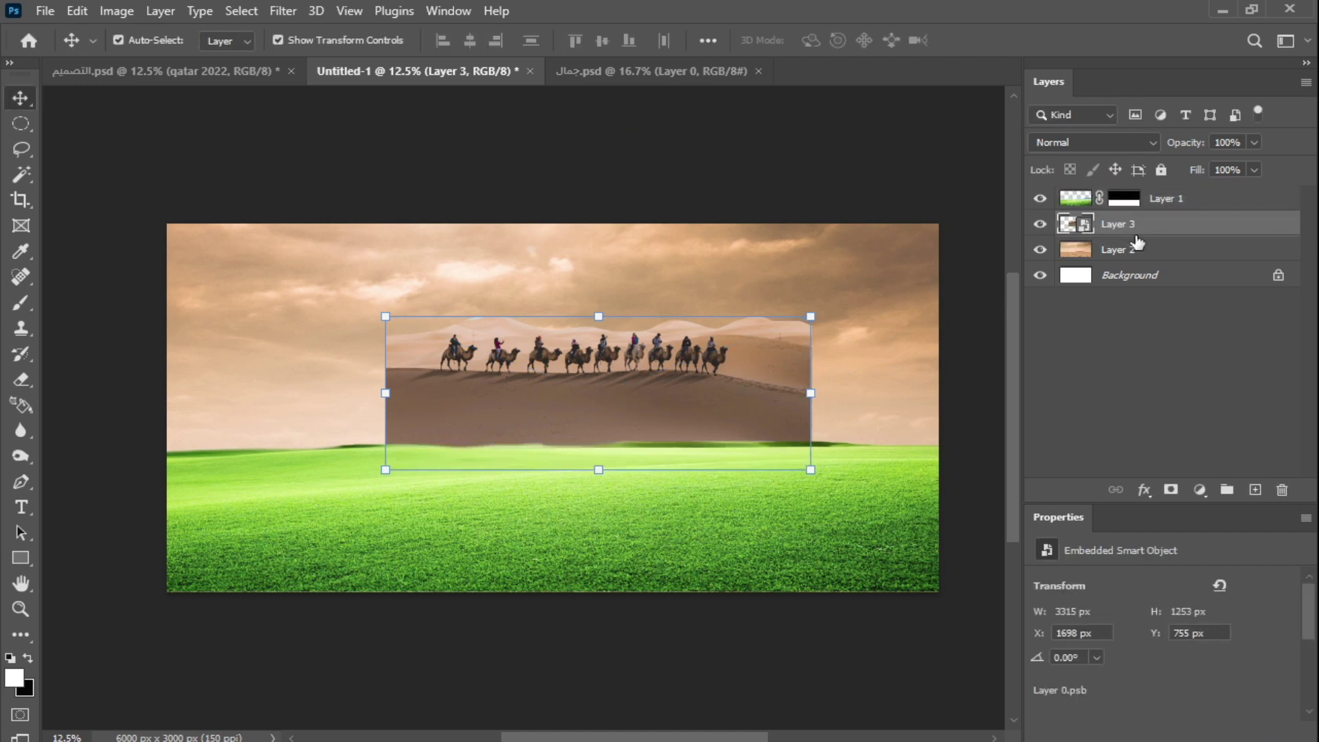
Scale the camel layer down to about 2239 × 846 px, flipped horizontally and resting on the grass horizon.
left_click_drag(594, 417, 590, 434)
left_click_drag(801, 491, 757, 463)
right_click(608, 382)
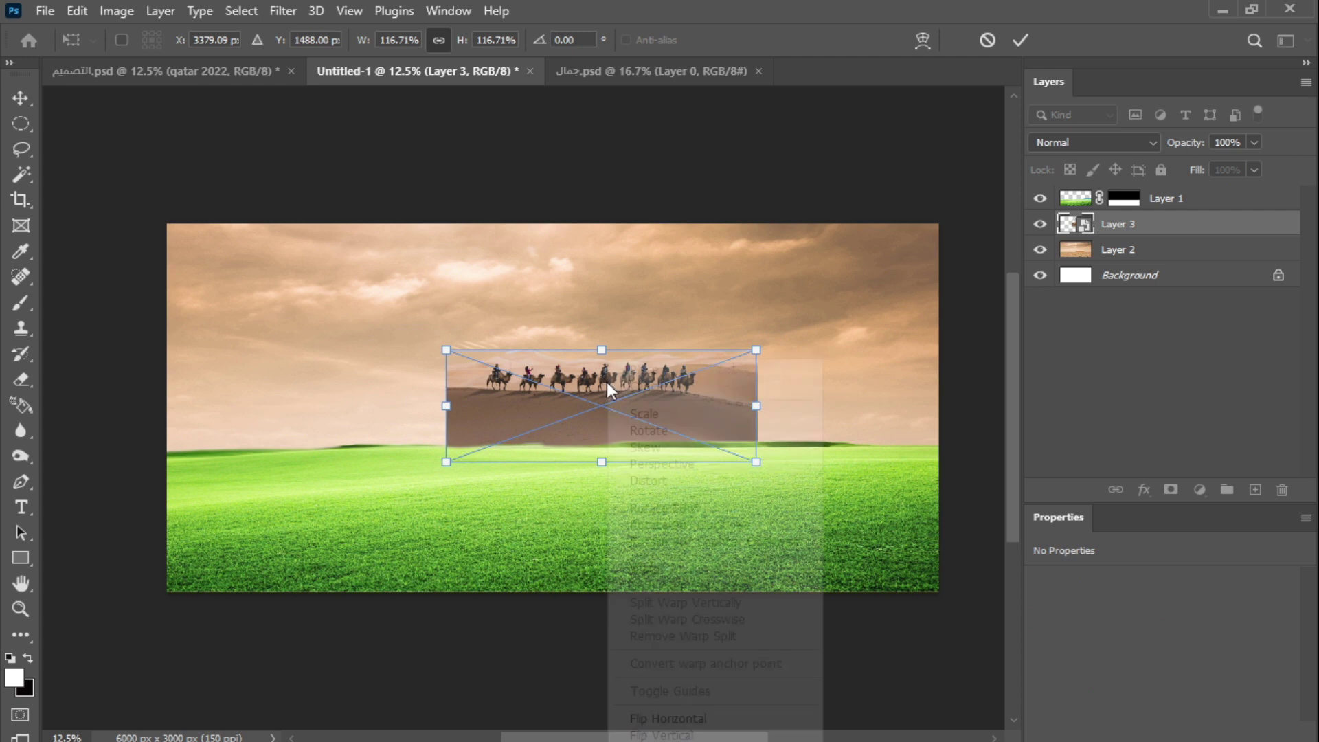
left_click(631, 718)
key("Return")
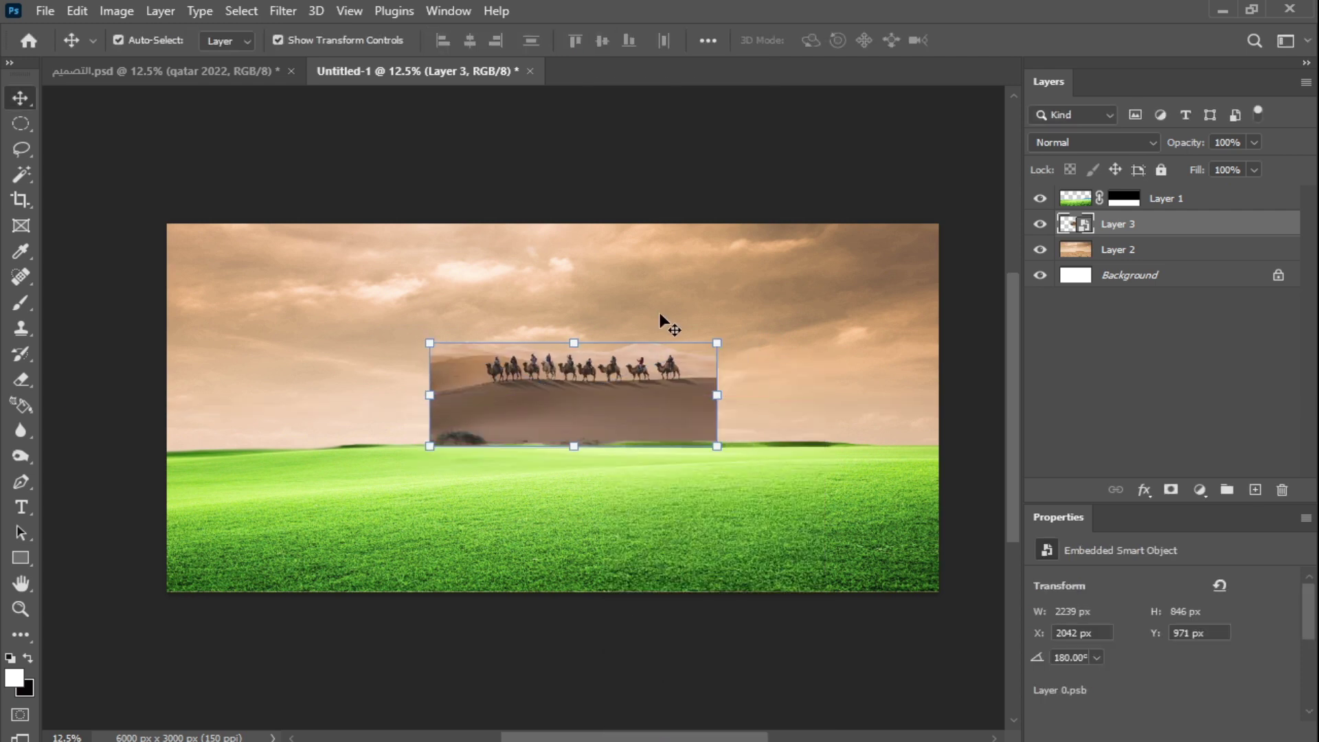
Place the skyline from عمارات.psd into Untitled-1 behind the grass, flipped horizontally and raised onto the horizon left of the camels.
key("ctrl+o")
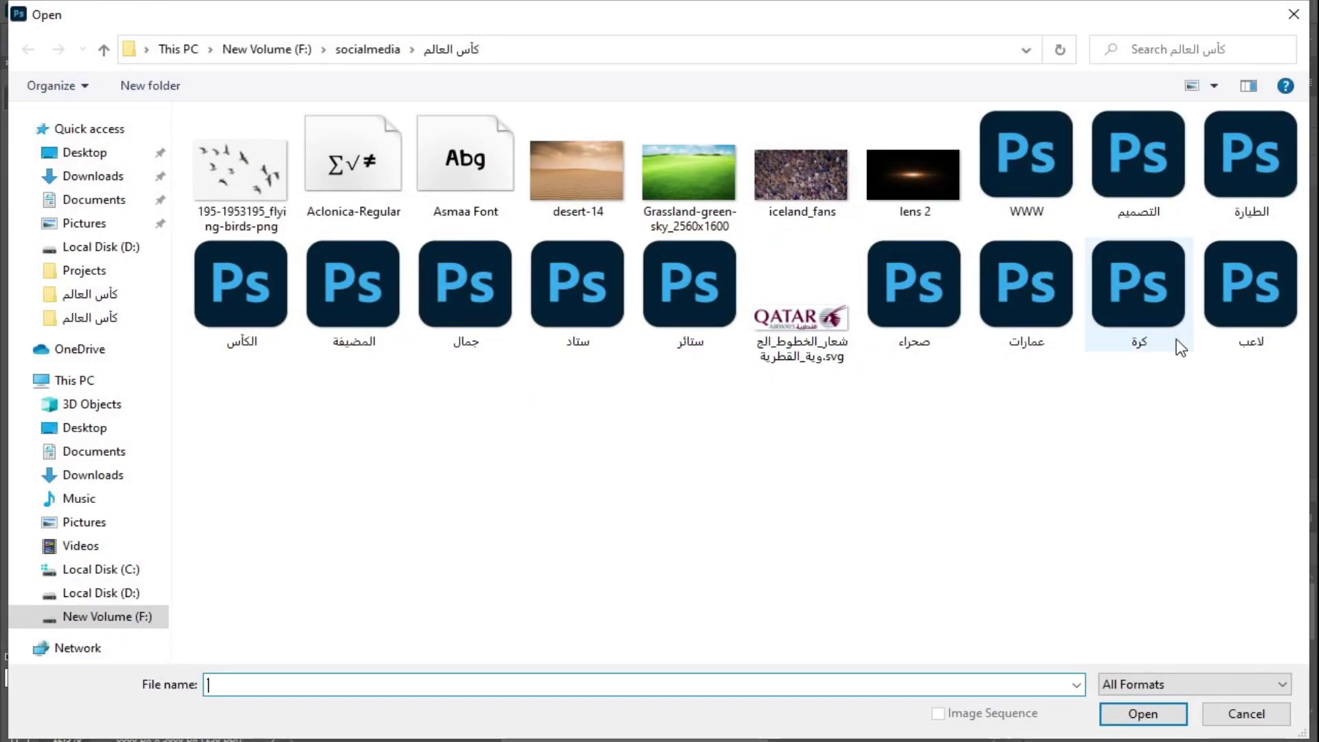
double_click(1026, 283)
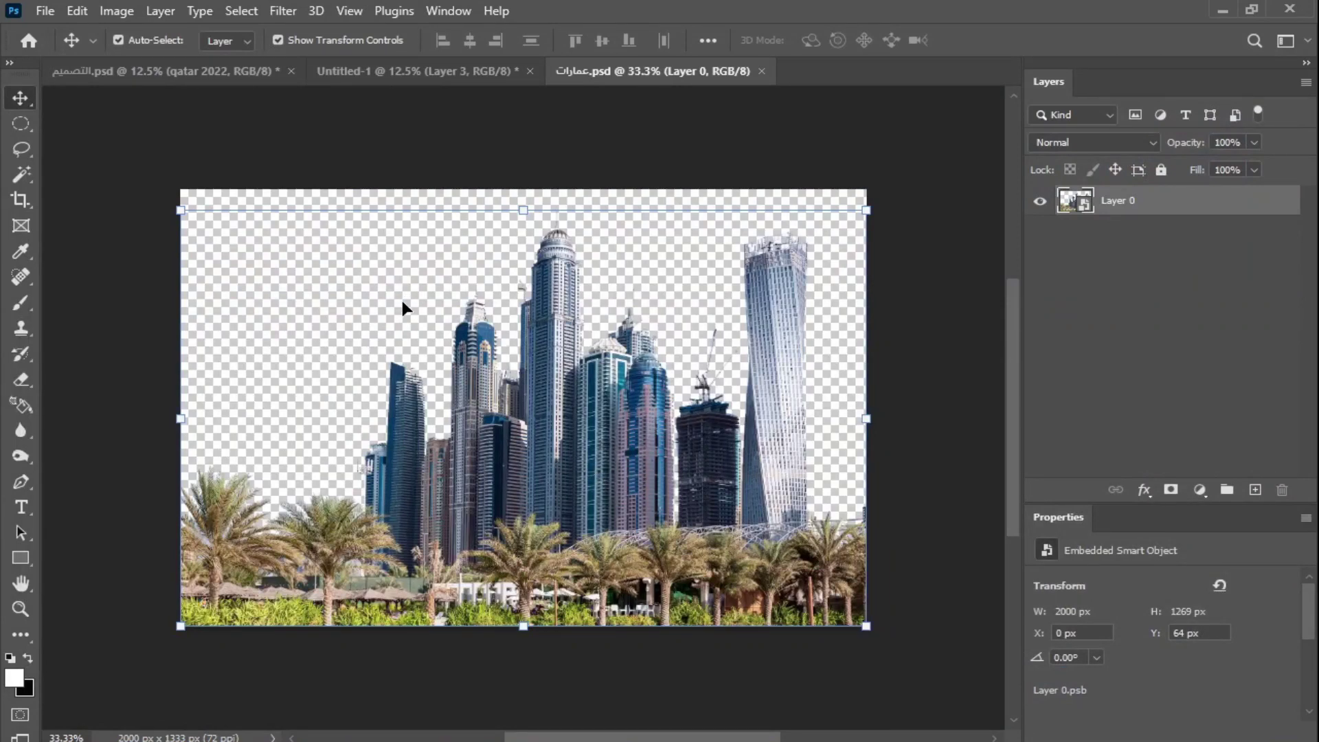
left_click_drag(593, 426, 354, 79)
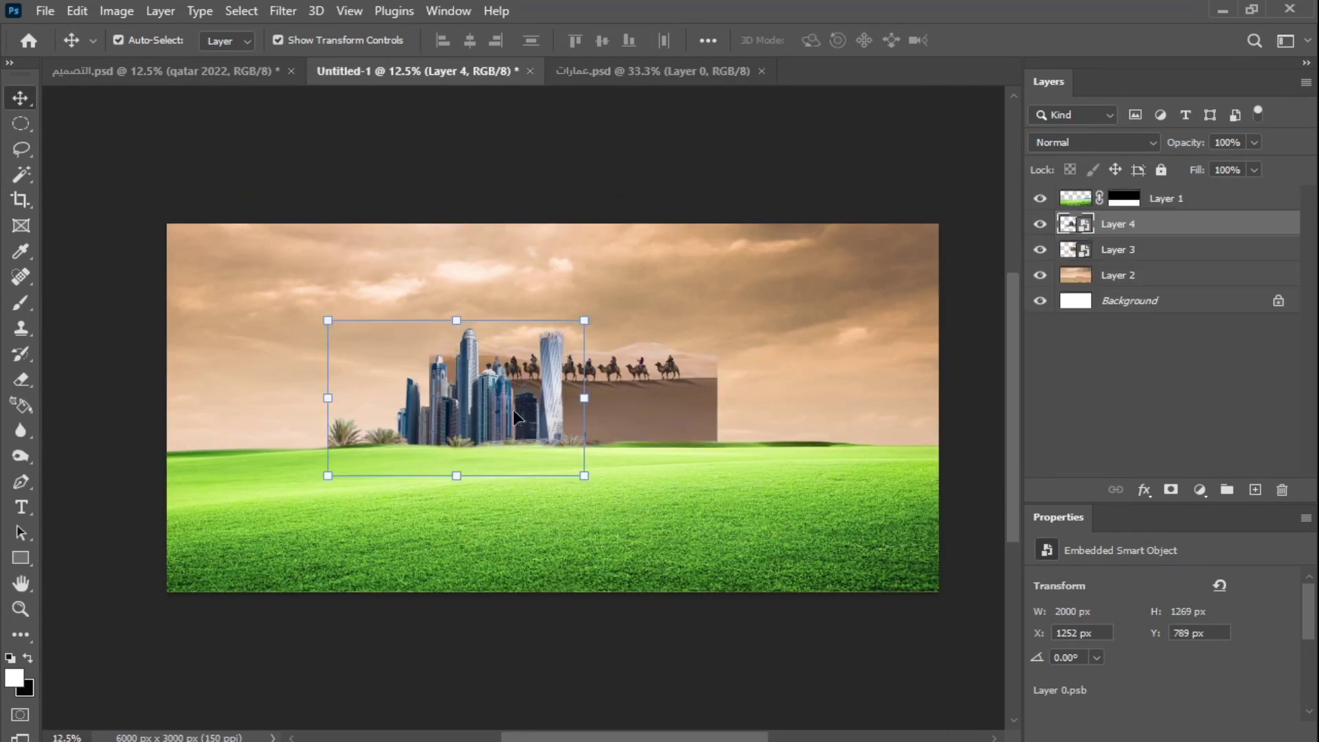
left_click_drag(513, 410, 489, 369)
key("Return")
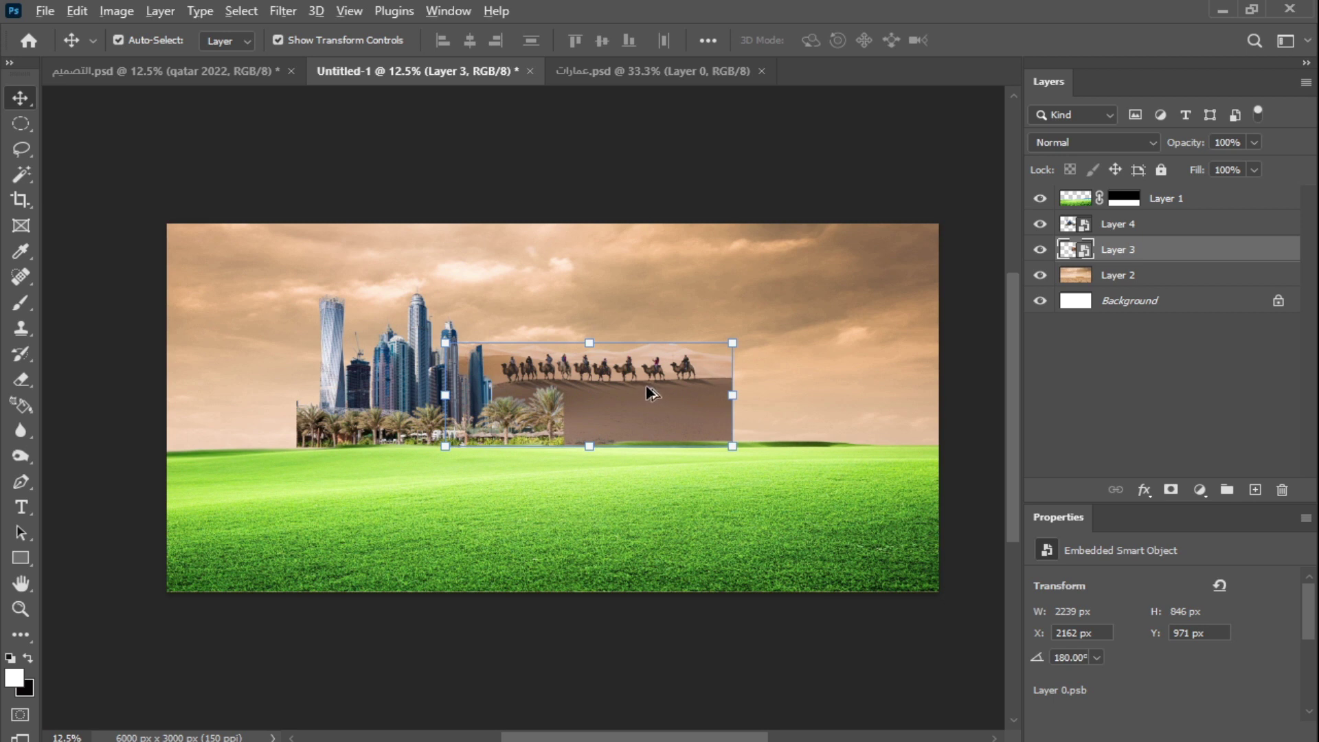
Duplicate the camel layer at the canvas's left edge, scaled to about 74% and tilted about 12° to climb towards the skyline.
left_click_drag(649, 393, 358, 410)
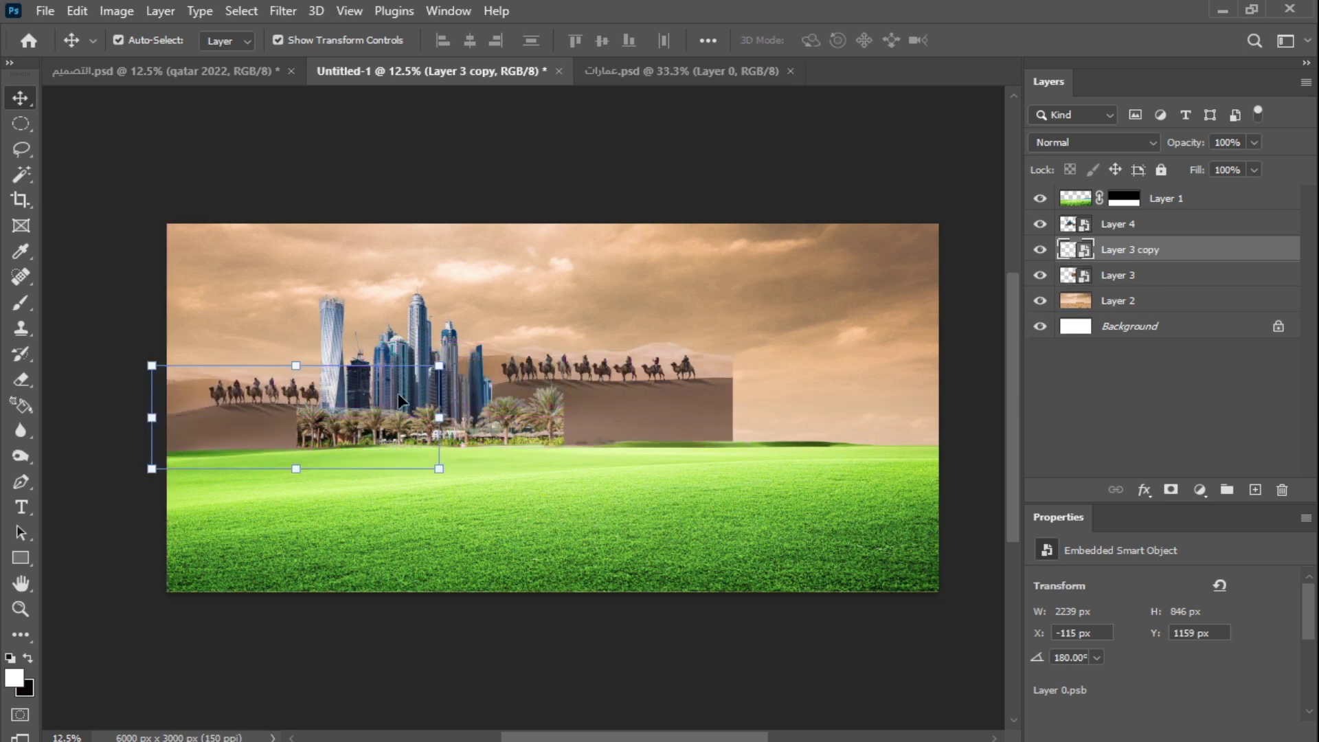
left_click_drag(439, 365, 348, 399)
left_click_drag(358, 481, 377, 471)
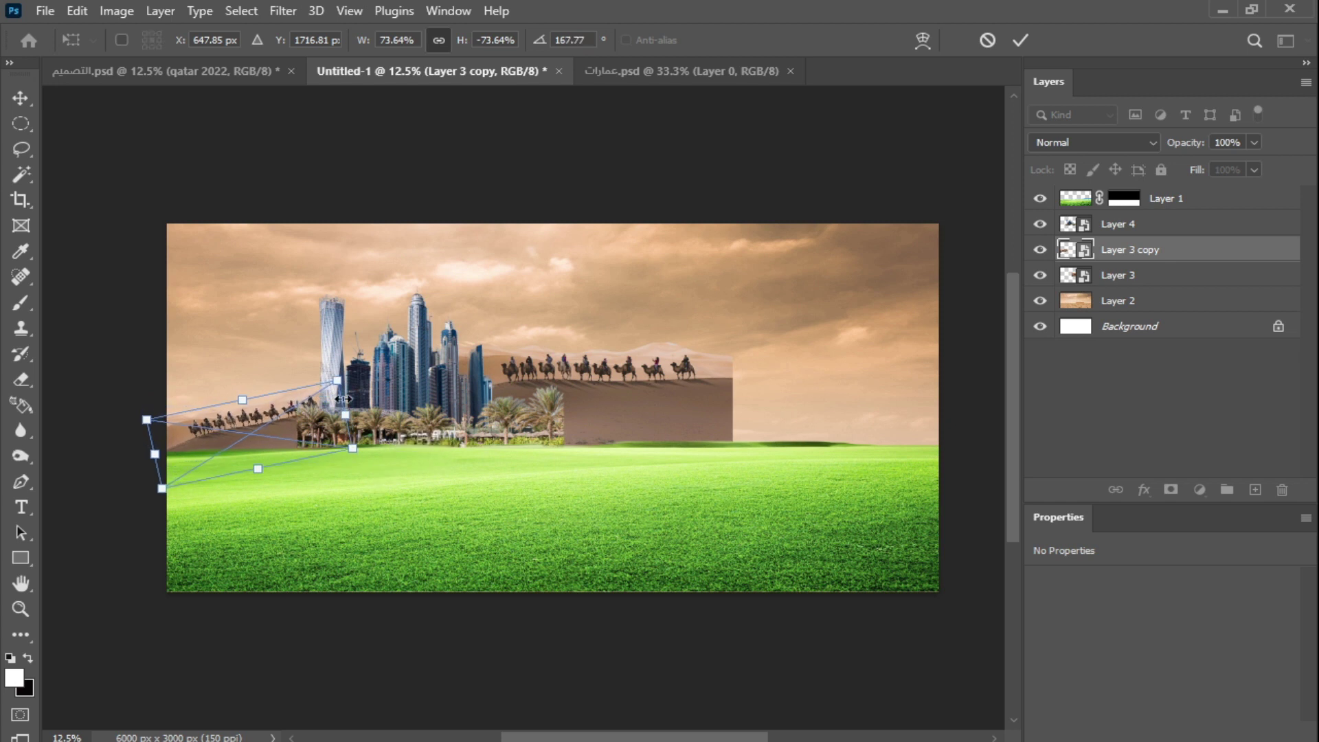
key("Escape")
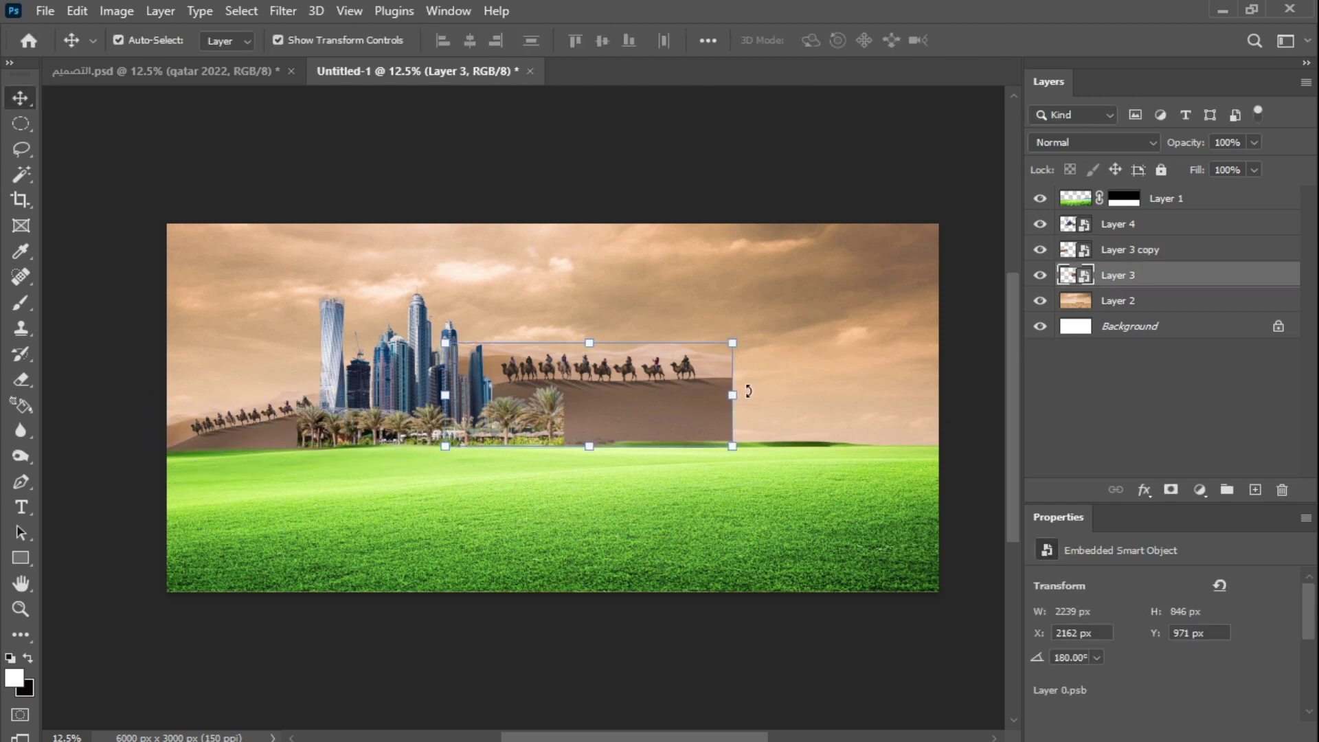
Open صحراء.psd and place the dunes in Untitled-1 below the right-hand camels, scaled to about 58% and tilted about 7.6°.
key("ctrl+o")
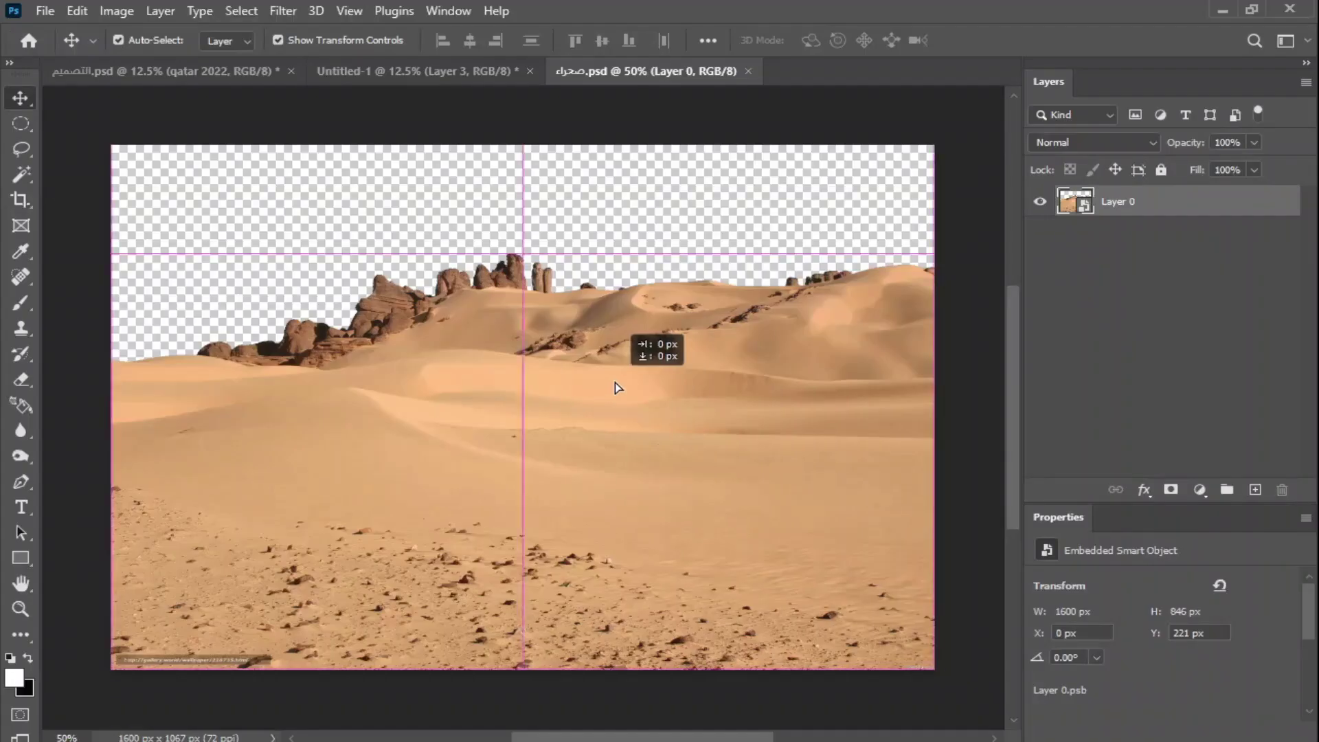
left_click_drag(616, 382, 346, 75)
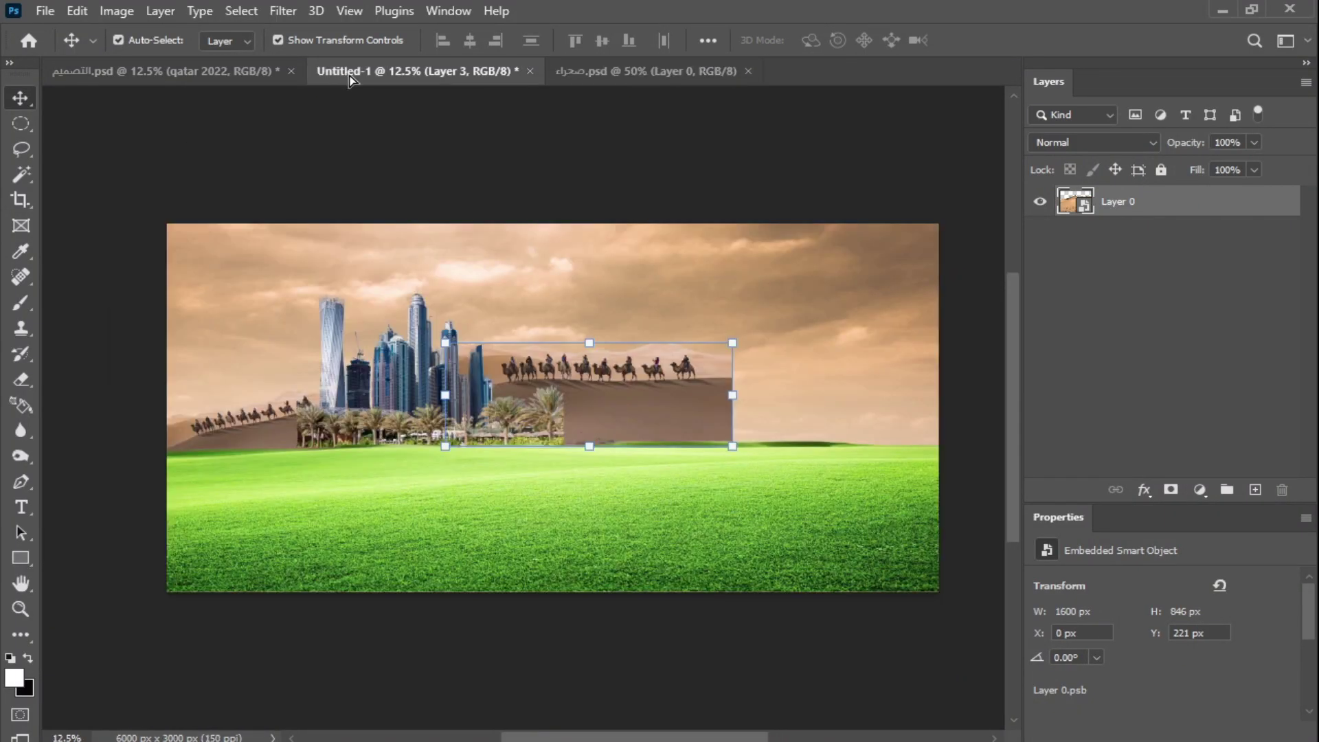
left_click_drag(712, 489, 732, 483)
left_click_drag(764, 431, 698, 408)
left_click_drag(753, 447, 799, 449)
left_click_drag(818, 390, 839, 411)
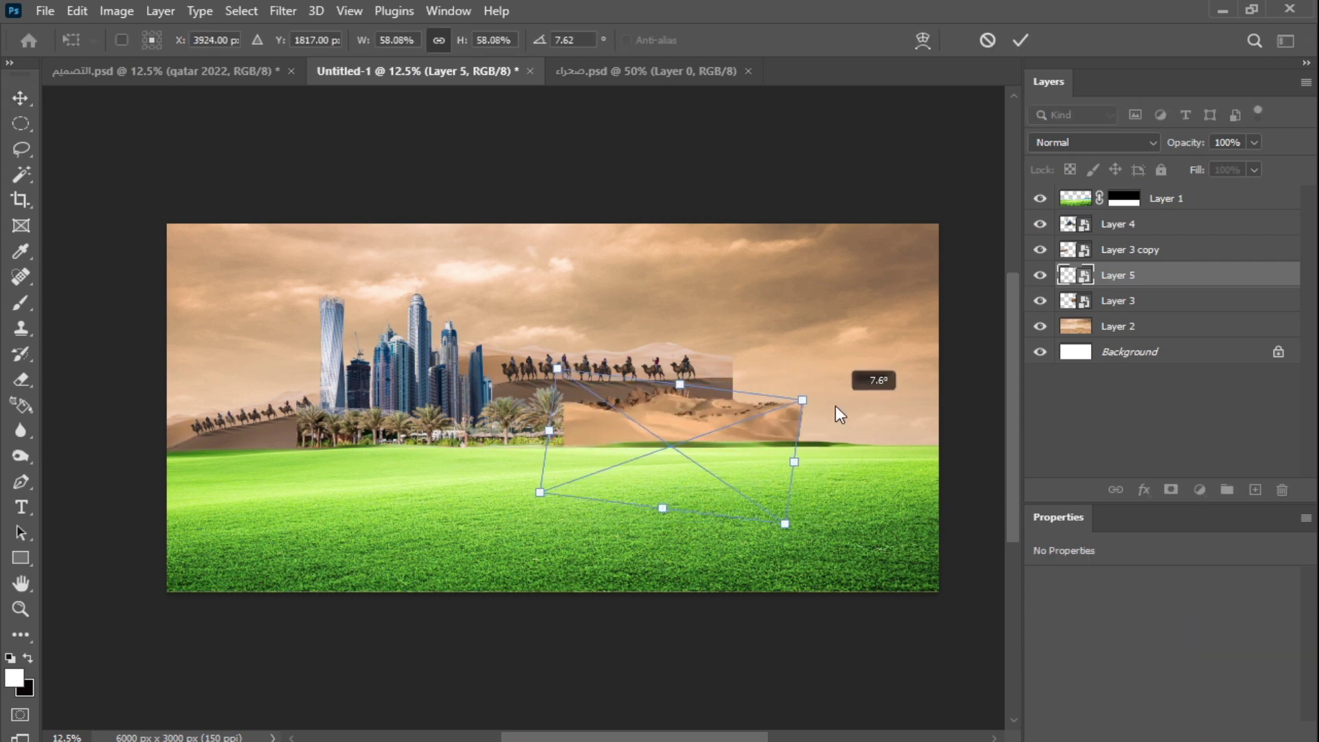
key("Return")
Duplicate the dune layer behind the skyline at the canvas's left edge, stacked just above the sky layer and flipped horizontally.
left_click_drag(646, 425, 317, 383)
key("ctrl+bracketleft")
key("ctrl+bracketleft")
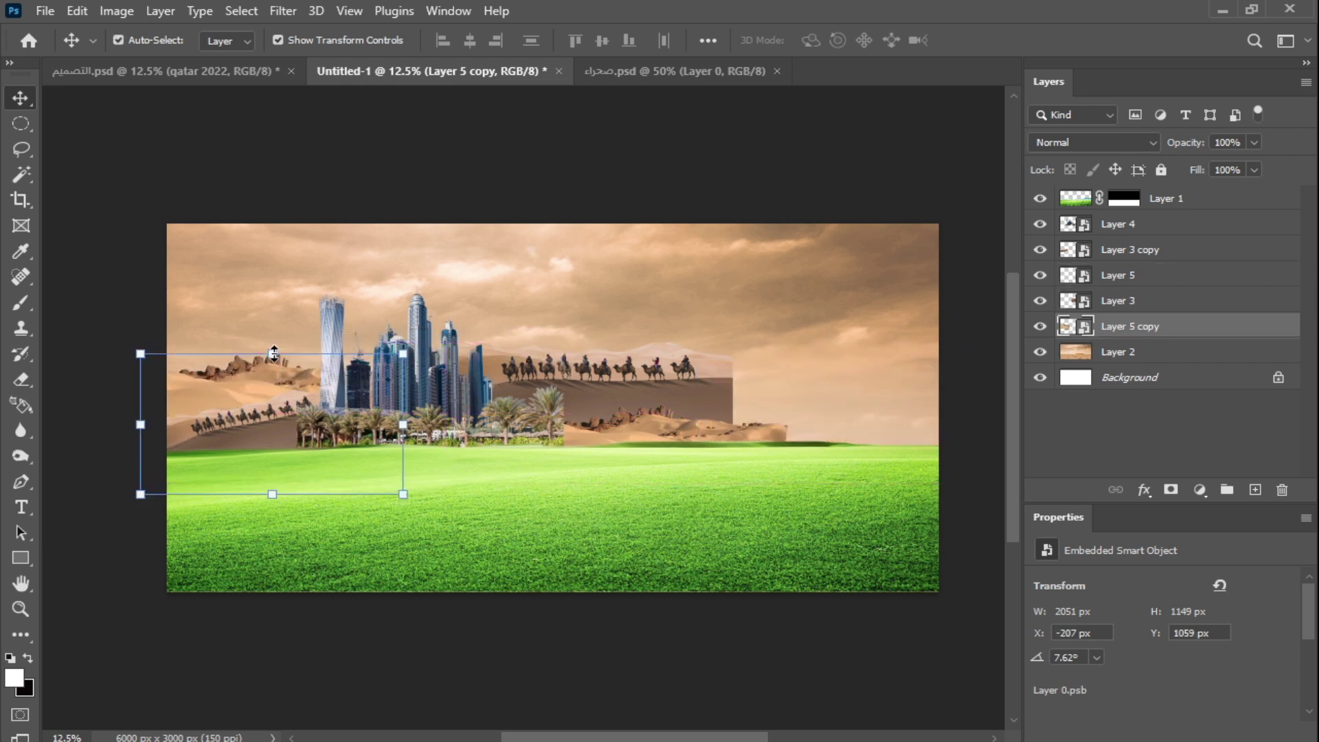
key("ctrl+t")
right_click(265, 370)
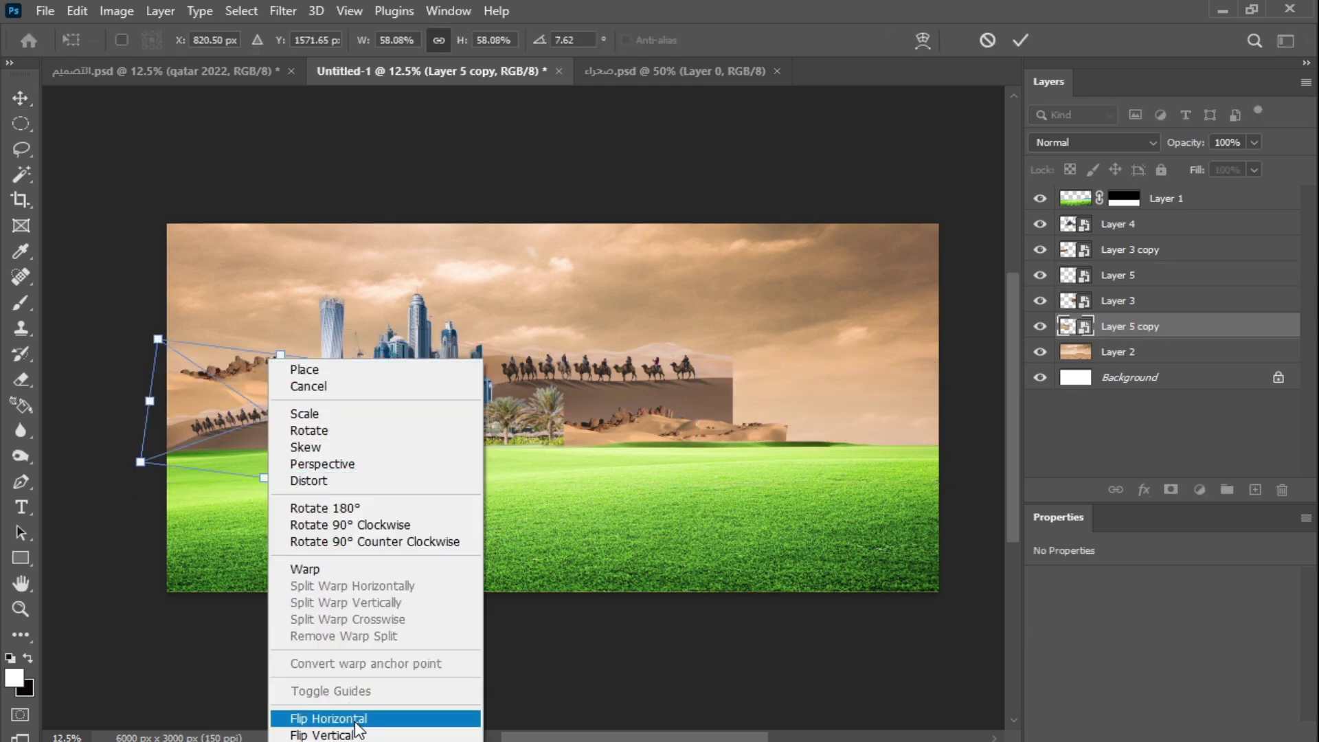
left_click(328, 718)
left_click_drag(281, 378, 294, 380)
key("Return")
Paint black on the grass layer's mask along the horizon with a 700 px soft brush to blend it into the sand.
left_click(634, 505)
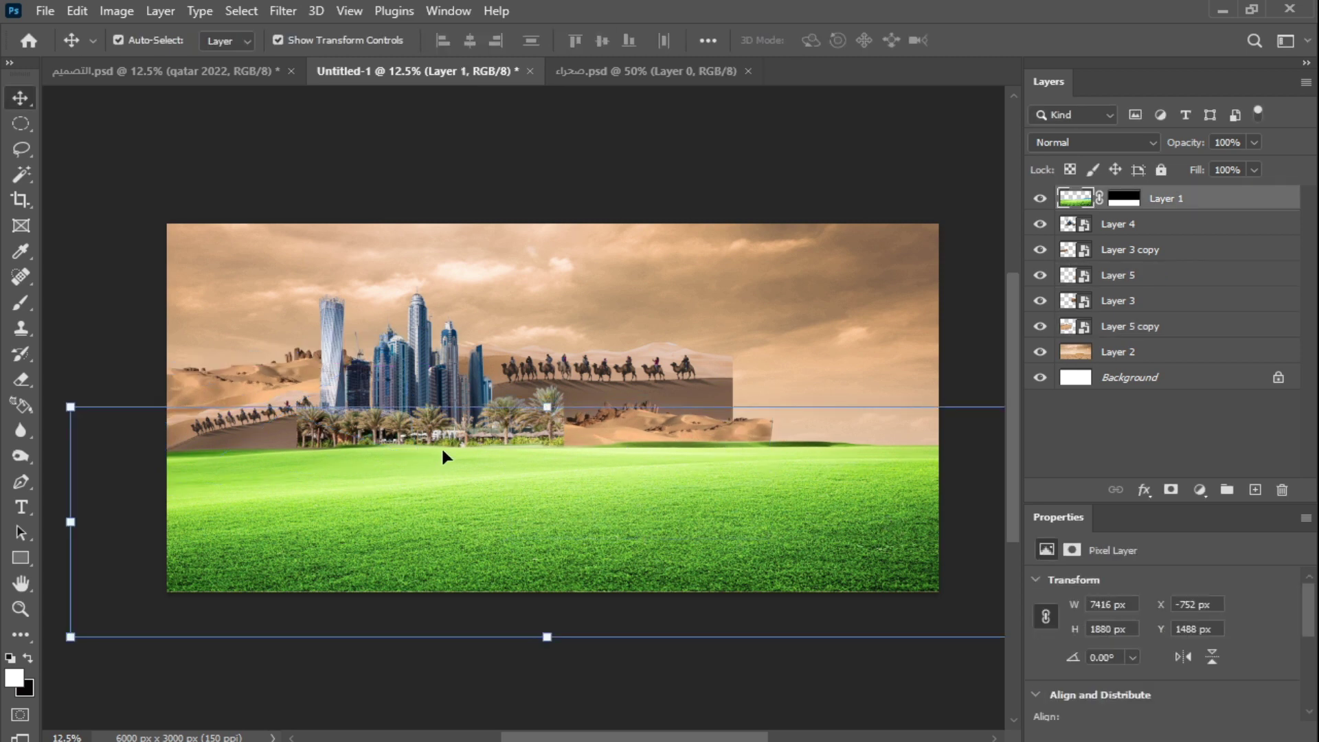
left_click(1122, 199)
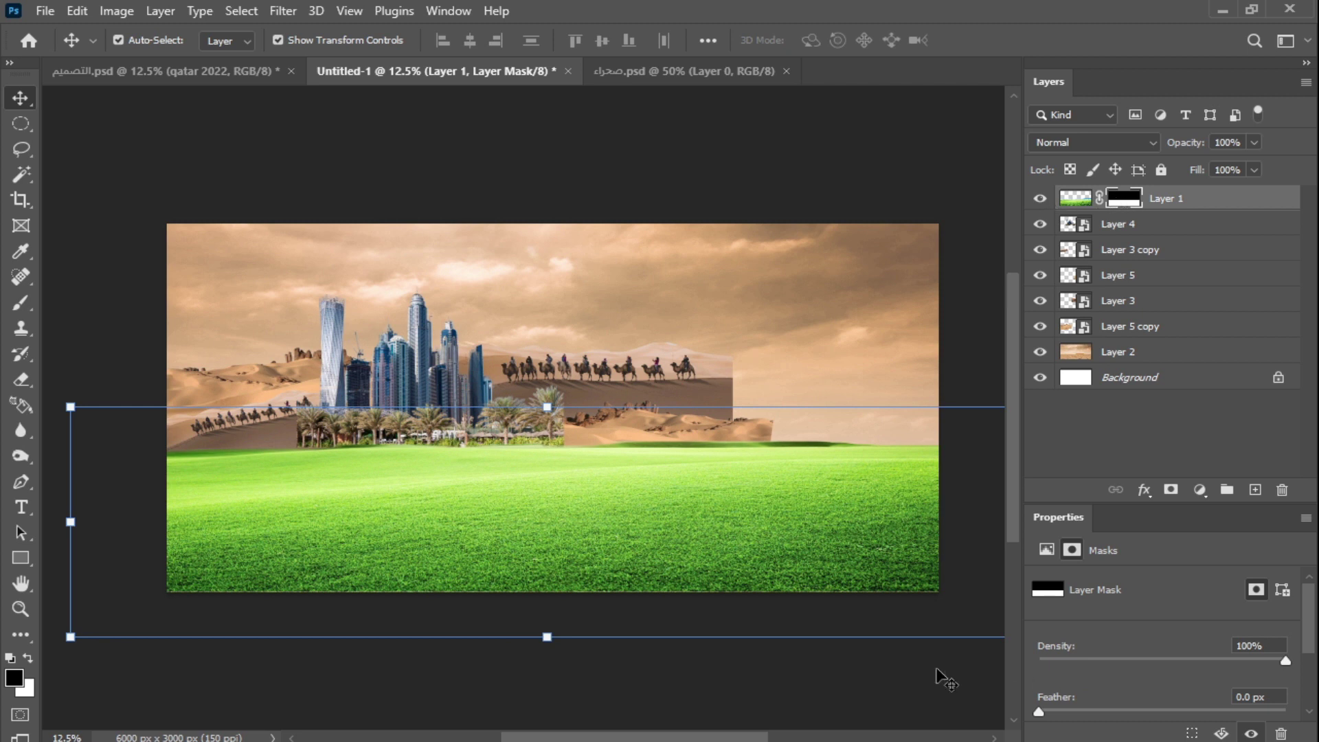
key("b")
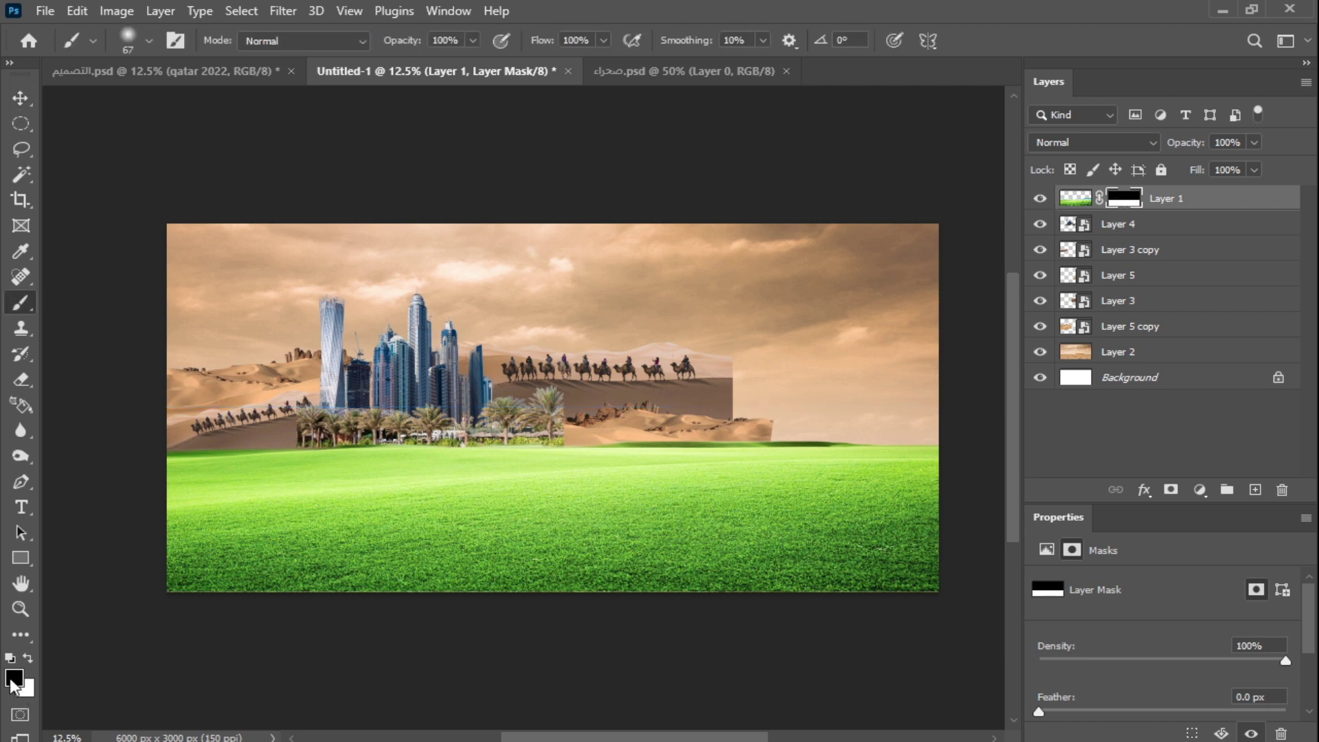
key("bracketright")
key("bracketright")
key("bracketright")
key("bracketright")
key("bracketright")
key("bracketright")
key("bracketright")
key("bracketright")
key("bracketright")
key("bracketright")
key("bracketright")
key("bracketright")
key("bracketright")
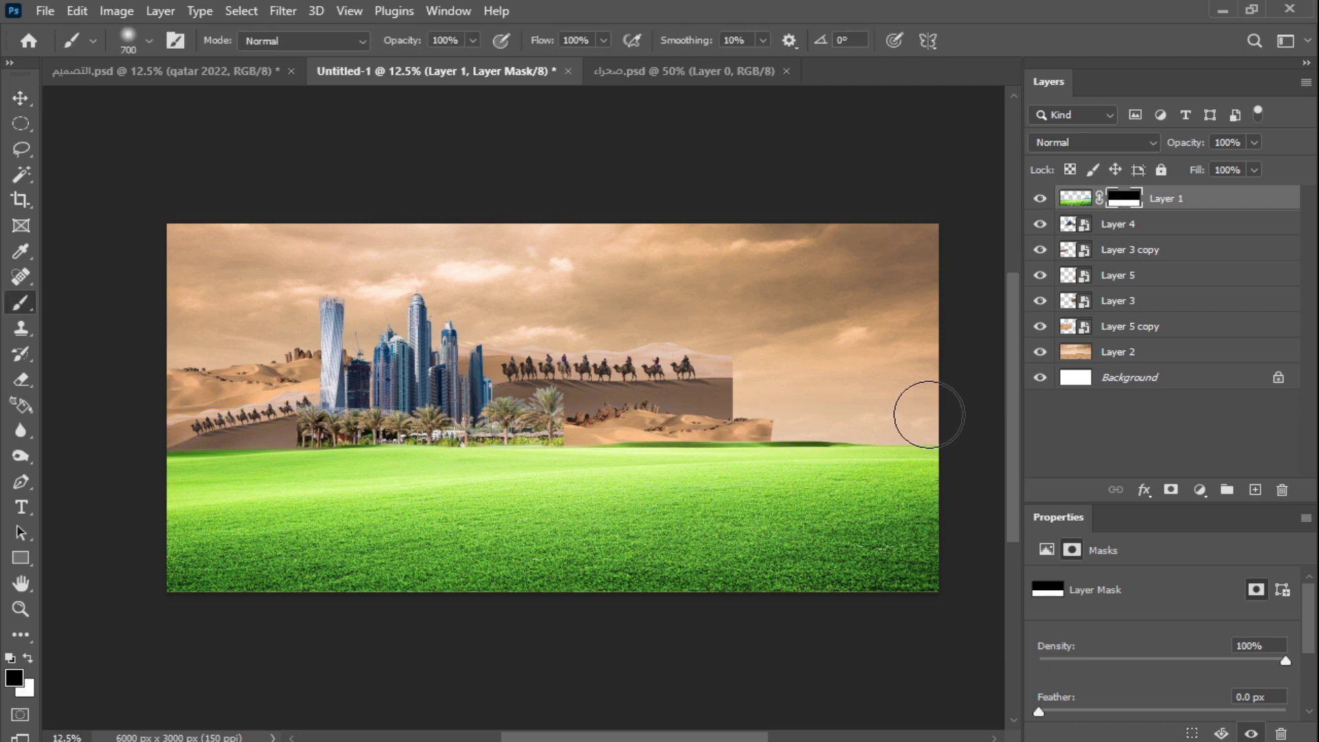
mouse_move(928, 414)
left_mouse_down()
mouse_move(855, 428)
mouse_move(245, 430)
mouse_move(286, 448)
left_mouse_up()
Scale the skyline layer down slightly, keeping its base on the horizon.
left_click(20, 98)
left_click(419, 384)
left_click_drag(565, 284, 537, 299)
Move the desert sky layer up and tilt the dunes below the right-hand camels to about 11.6°.
left_click(839, 366)
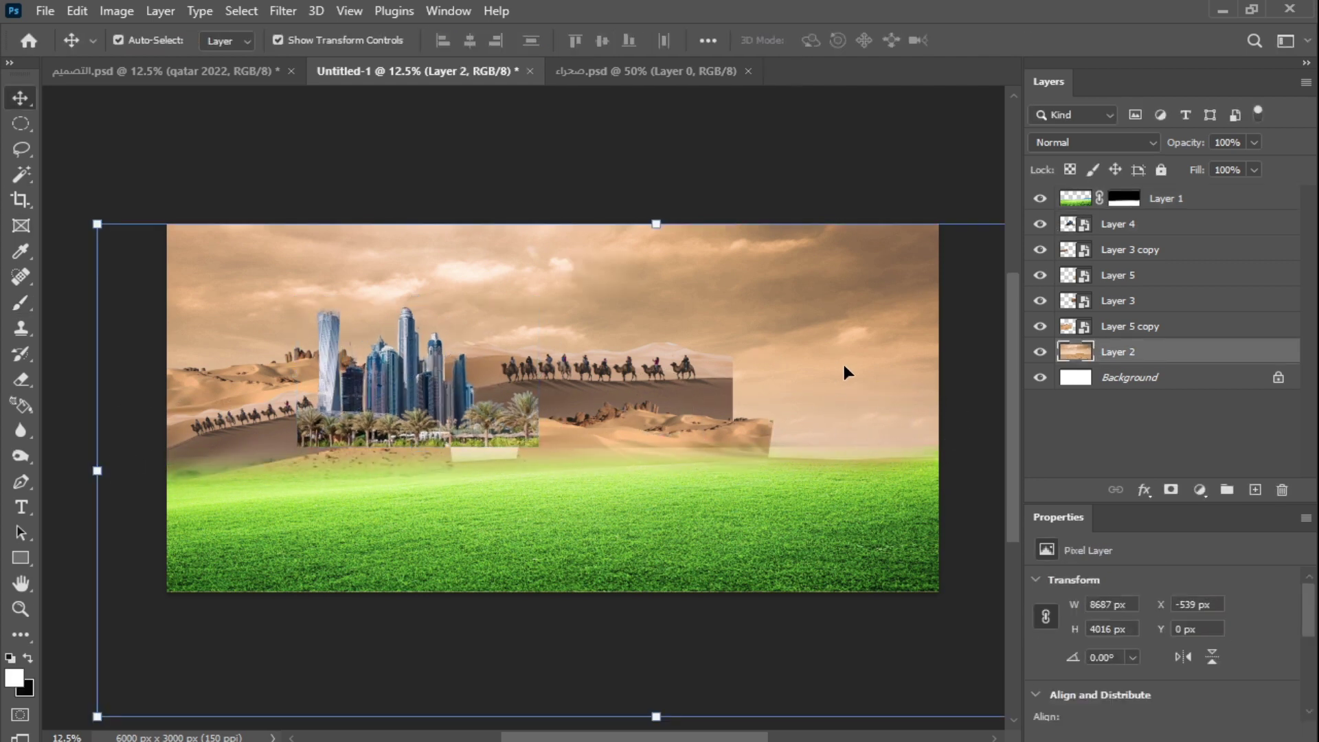
left_click_drag(847, 362, 850, 335)
left_click(759, 433)
left_click_drag(783, 395, 790, 406)
left_click(851, 489)
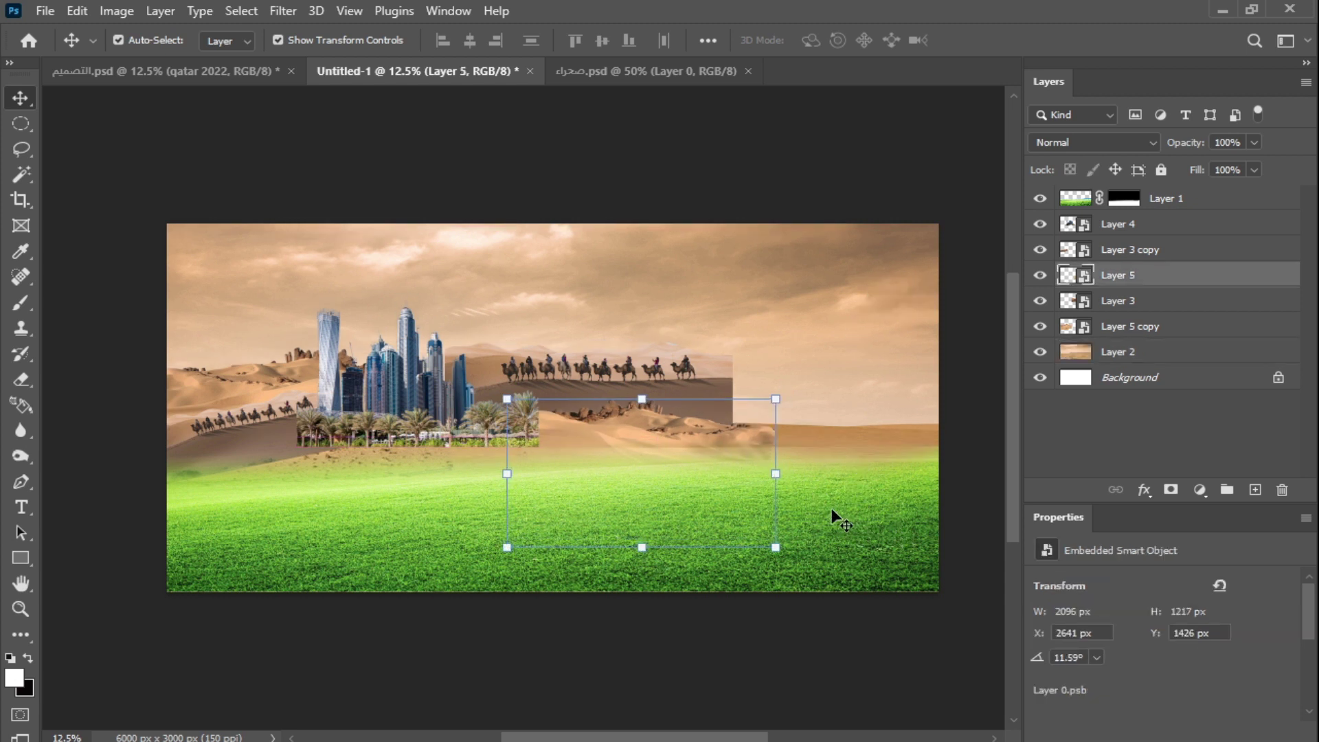
left_click(685, 453)
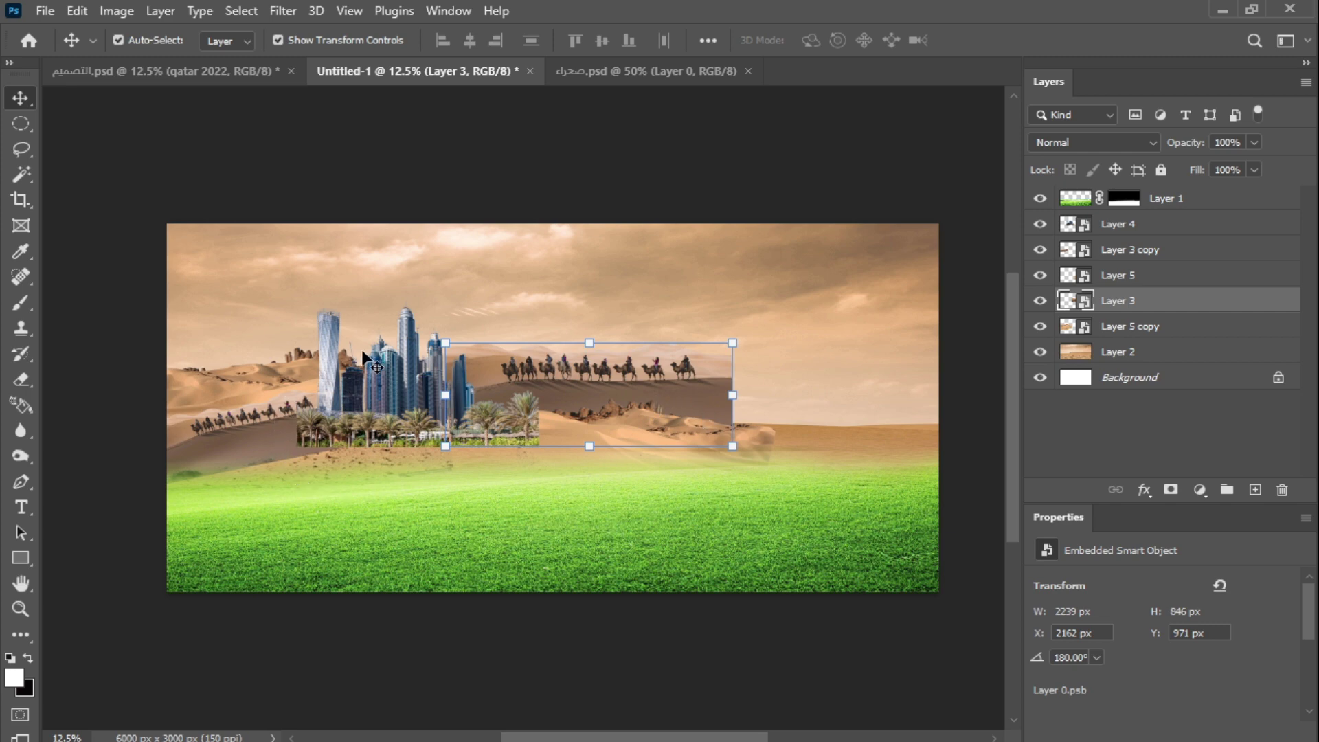
Open ستاد.psd, convert its stadium layer to a smart object and place it in Untitled-1 above the skyline layer.
key("ctrl+o")
double_click(616, 315)
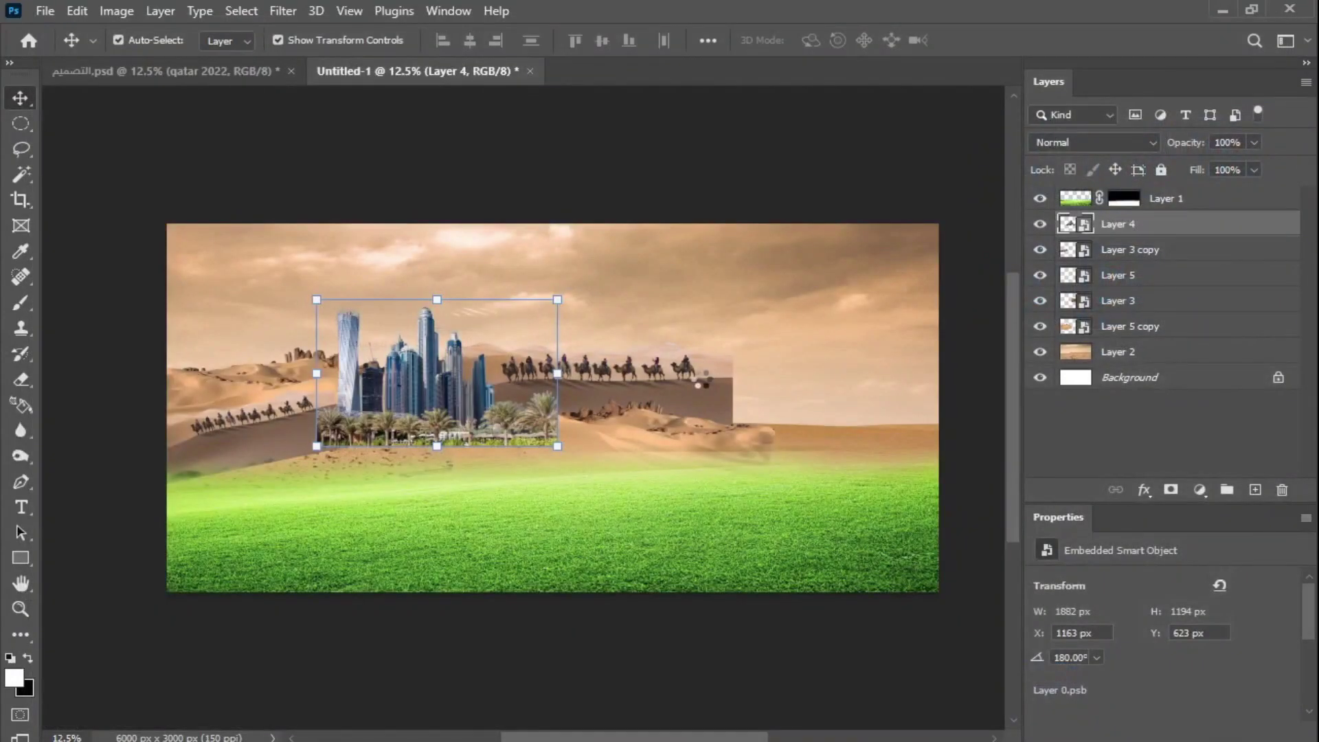
right_click(1183, 203)
left_click(1009, 298)
left_click_drag(670, 447, 885, 472)
left_click_drag(885, 427, 883, 434)
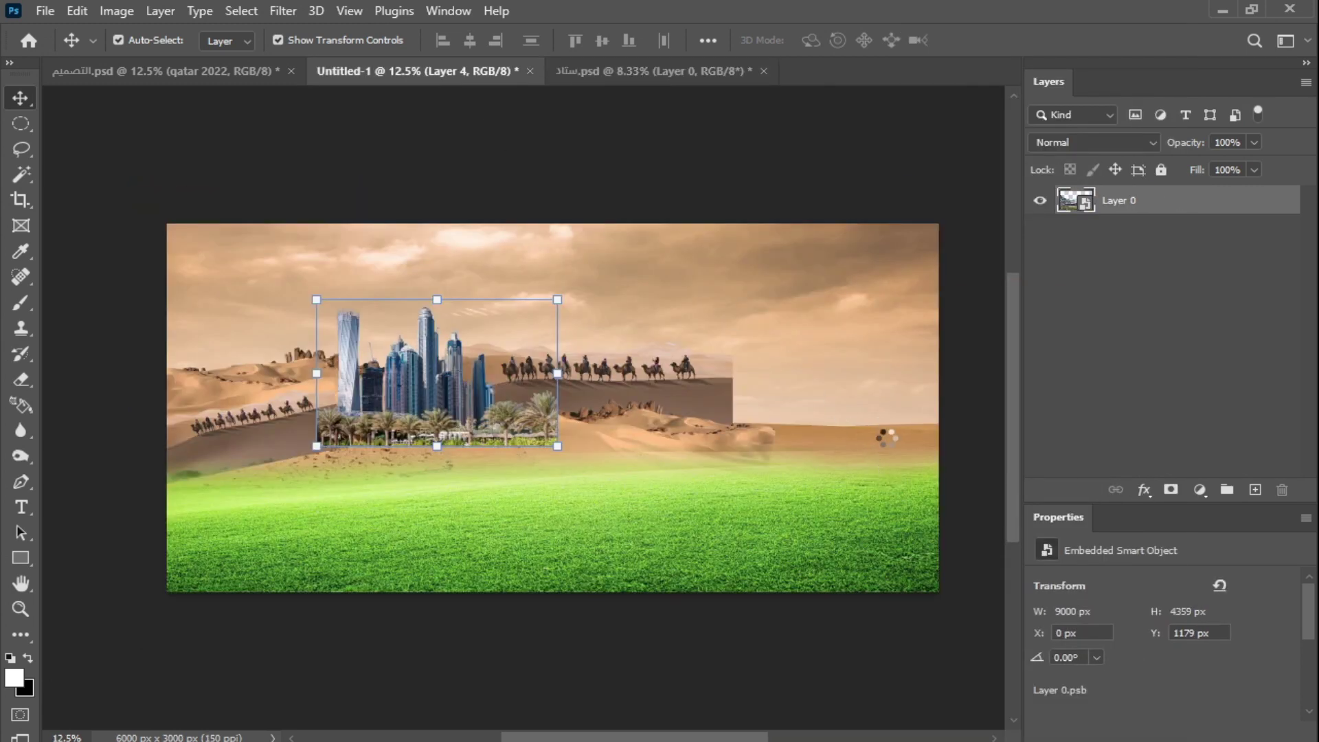
Scale the stadium down to about 66% and position it against the canvas's right edge on the horizon.
key("ctrl+t")
left_click_drag(603, 381, 685, 360)
left_click_drag(957, 280, 834, 335)
left_click_drag(750, 421, 854, 383)
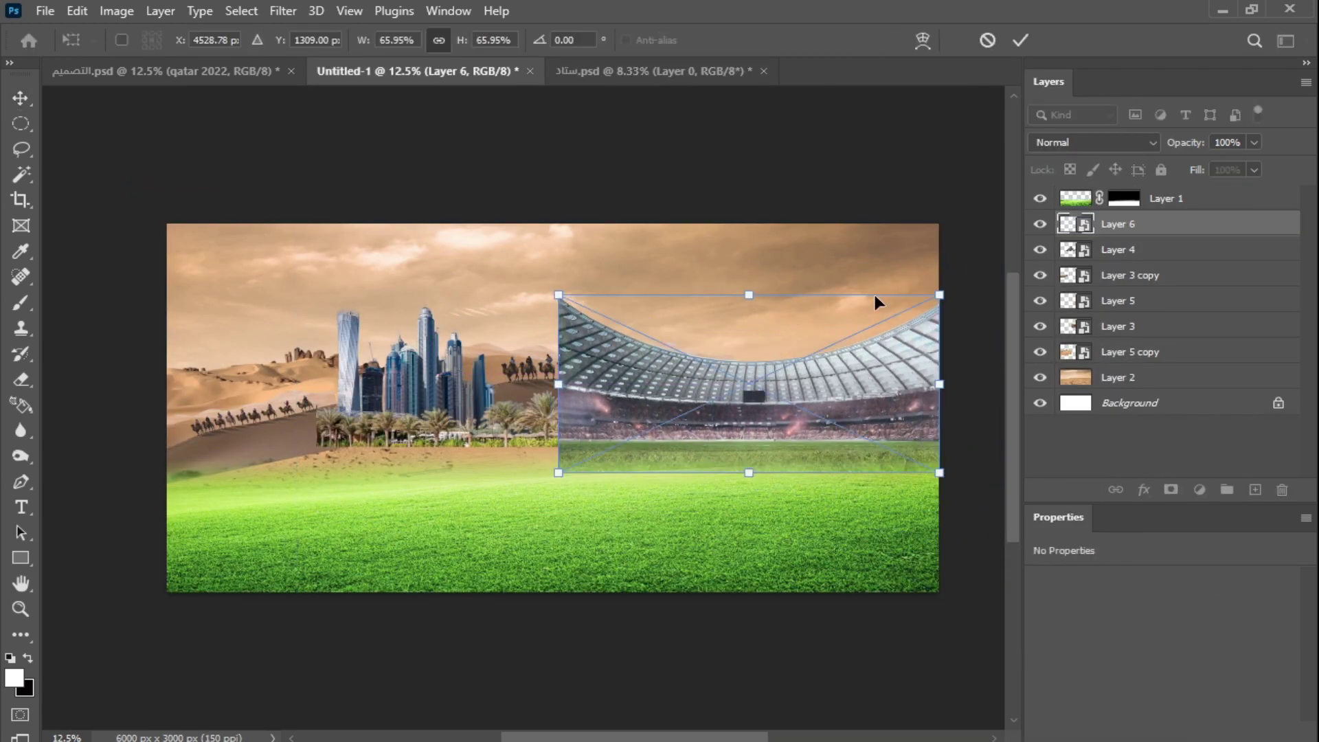
Distort the stadium into perspective, raising its upper-right corner, narrowing it from the left and extending its lower-right corner.
left_click_drag(941, 296, 948, 268)
left_click_drag(559, 294, 602, 319)
left_click_drag(581, 396, 666, 389)
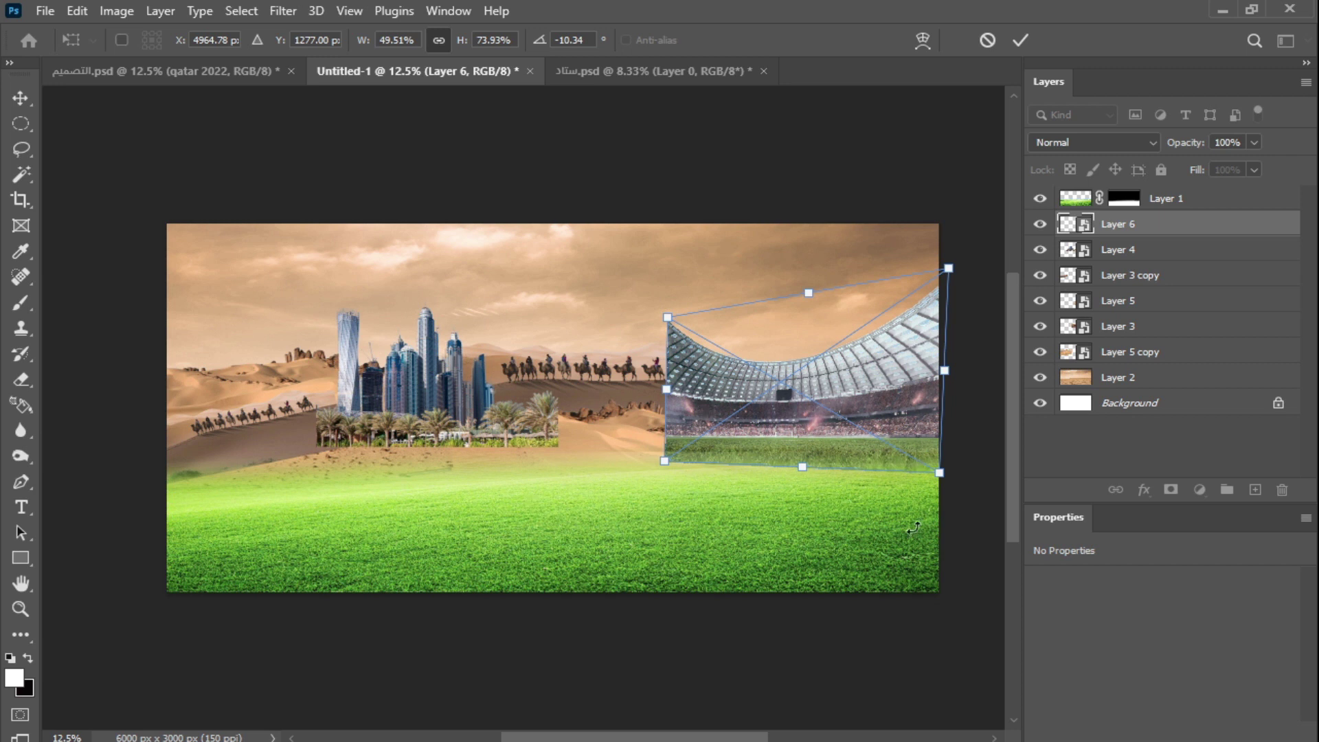
mouse_move(667, 317)
left_mouse_down()
mouse_move(698, 329)
mouse_move(677, 321)
left_mouse_up()
left_click_drag(939, 473, 946, 485)
key("Return")
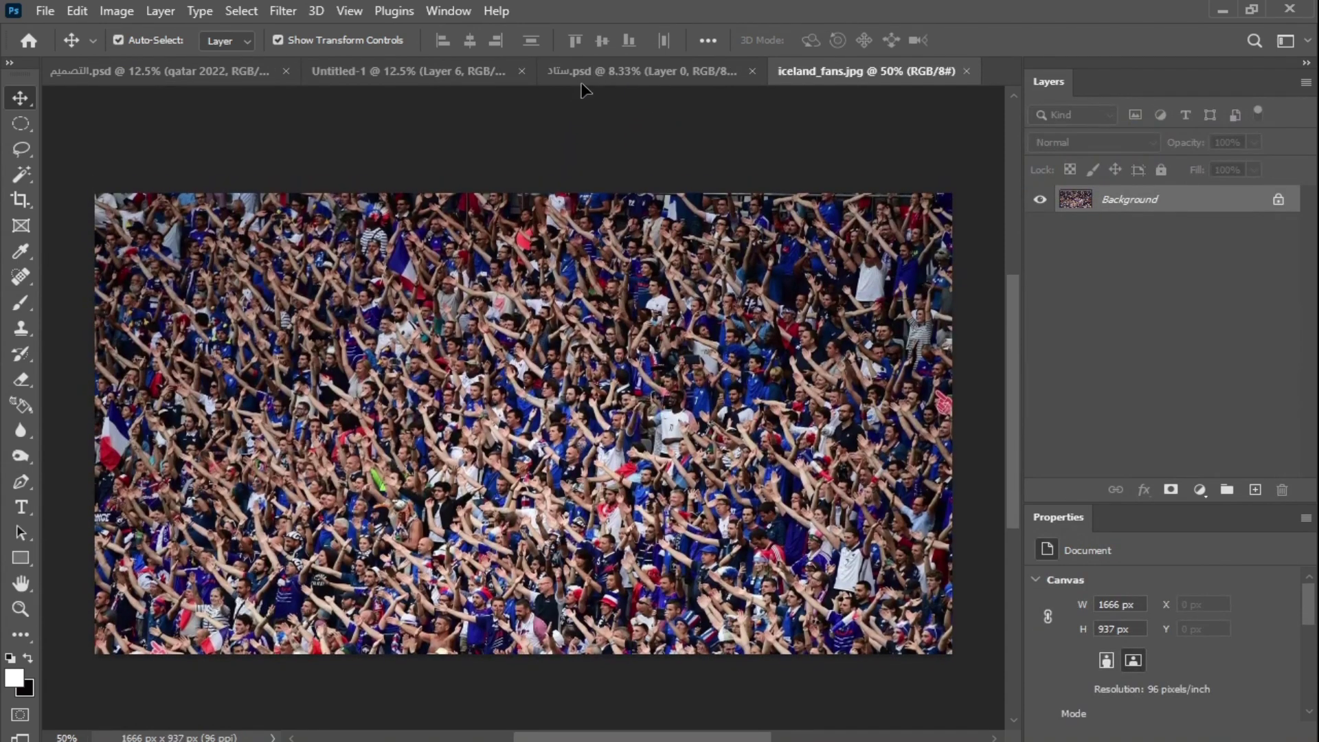
Place the crowd from iceland_fans.jpg over the stadium stands in Untitled-1 and warp it to follow the curve of the stands.
left_click(584, 76)
left_click_drag(536, 189, 825, 448)
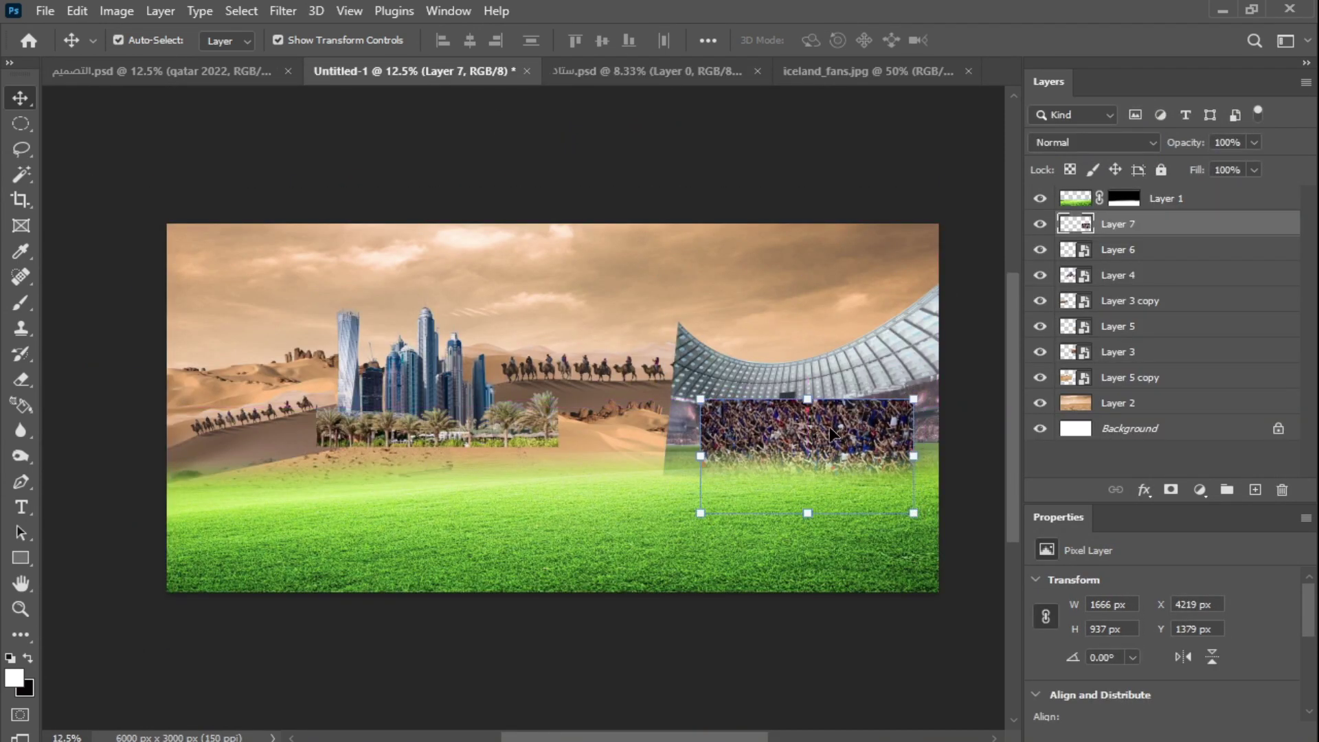
key("ctrl+t")
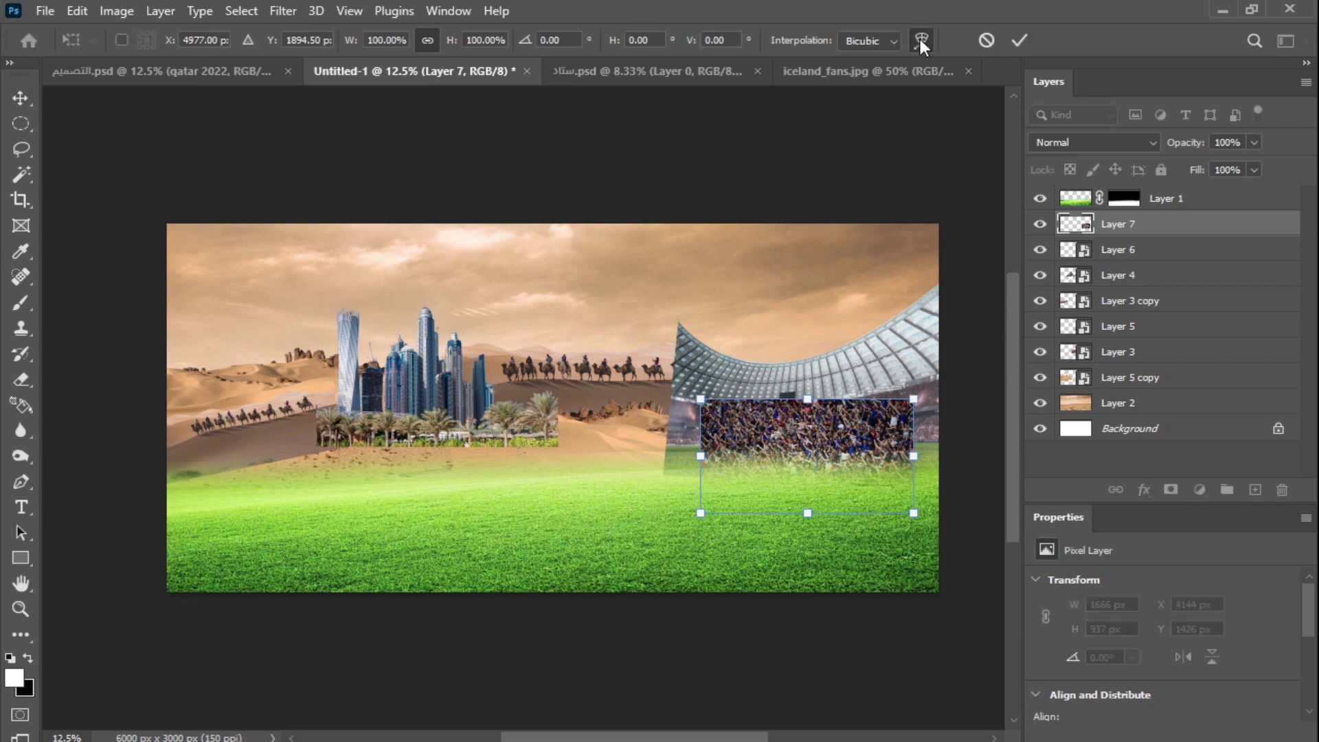
left_click(920, 39)
left_click_drag(918, 399, 938, 377)
left_click_drag(915, 437, 943, 440)
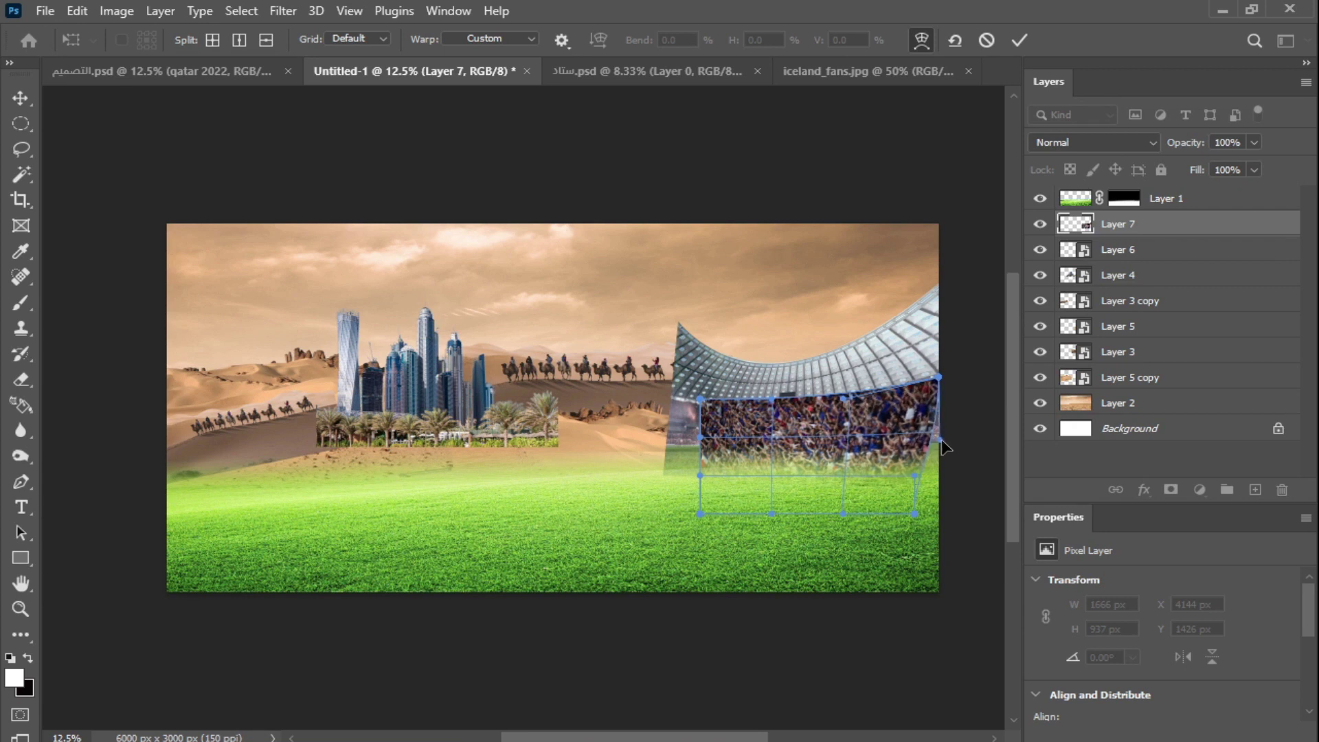
left_click_drag(914, 514, 928, 479)
left_click_drag(943, 441, 948, 442)
left_click_drag(700, 399, 672, 397)
left_click_drag(700, 437, 666, 442)
left_click_drag(700, 475, 667, 529)
left_click_drag(772, 399, 774, 409)
key("Return")
left_click(857, 596)
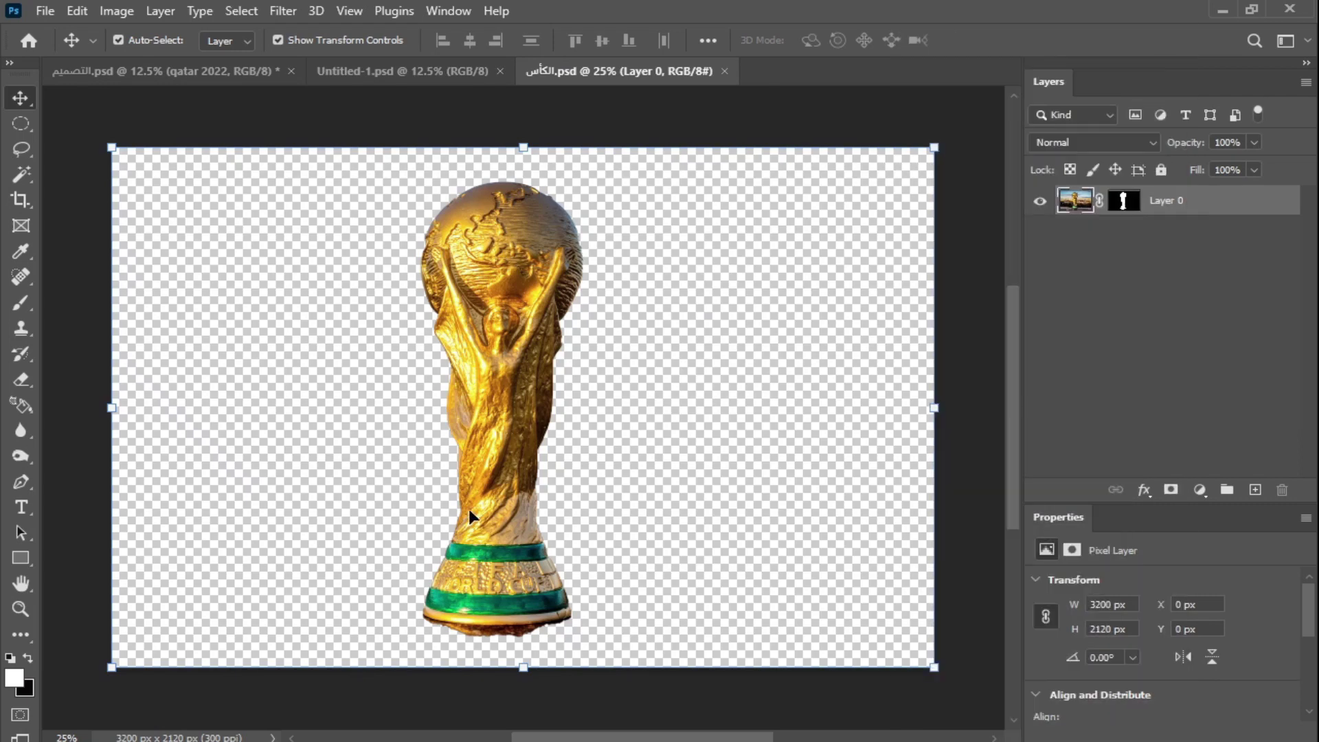
Mask out the ragged remains beneath the trophy's base in الكأس.psd using a black hard round brush of about 60 px.
scroll(469, 517, "up", 4)
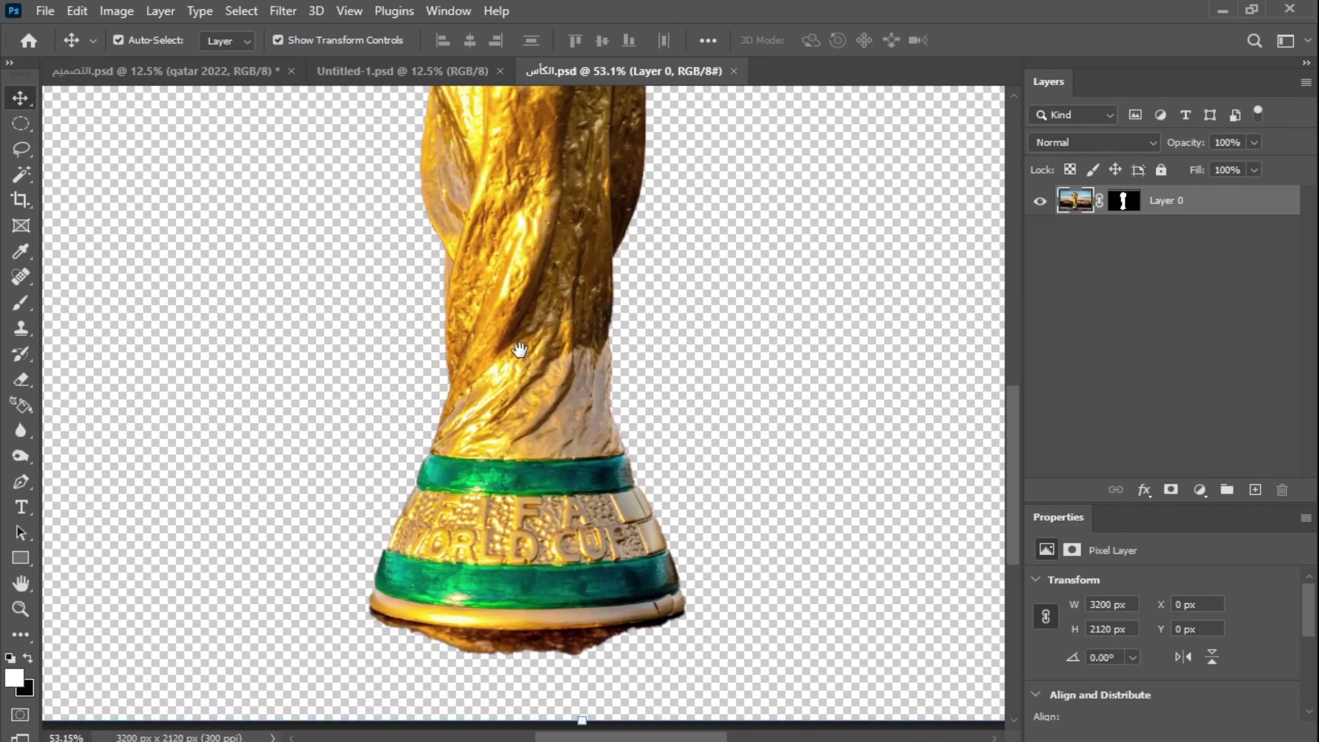
scroll(519, 351, "down", 2)
left_click(1125, 201)
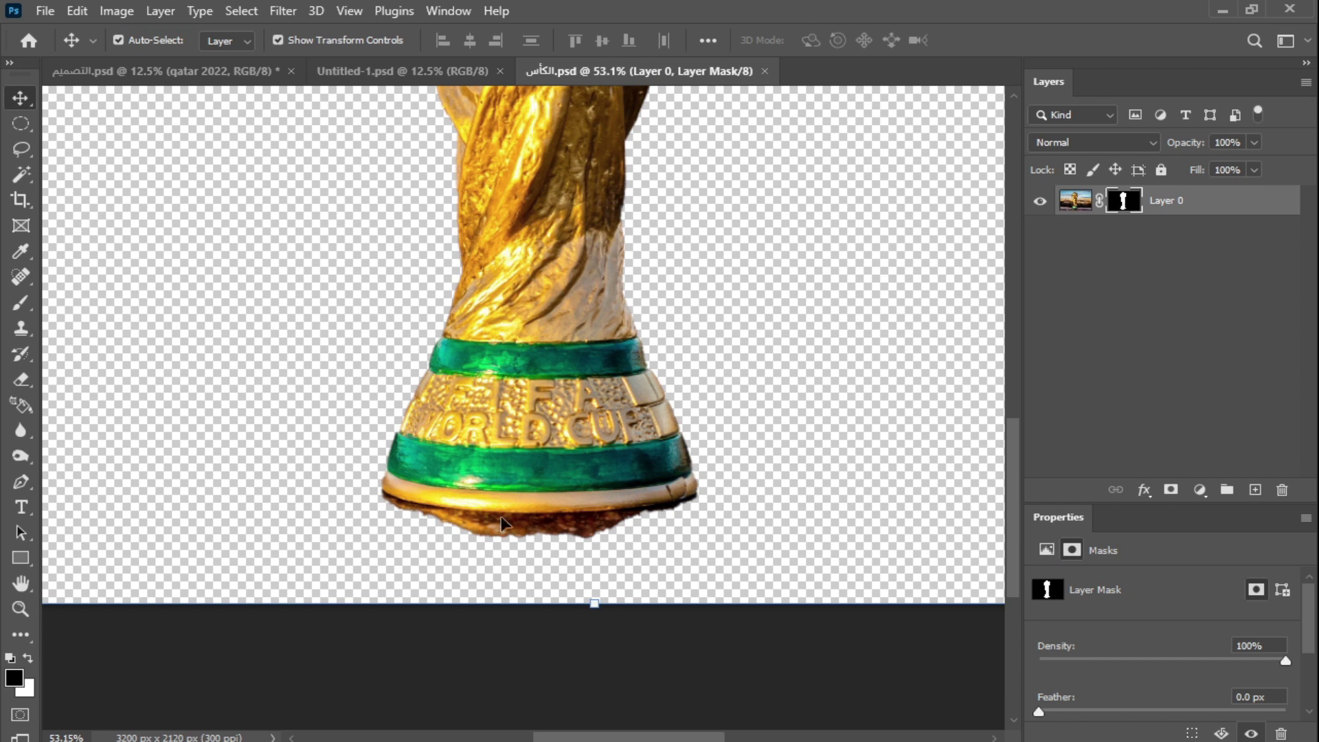
key("b")
right_click(583, 560)
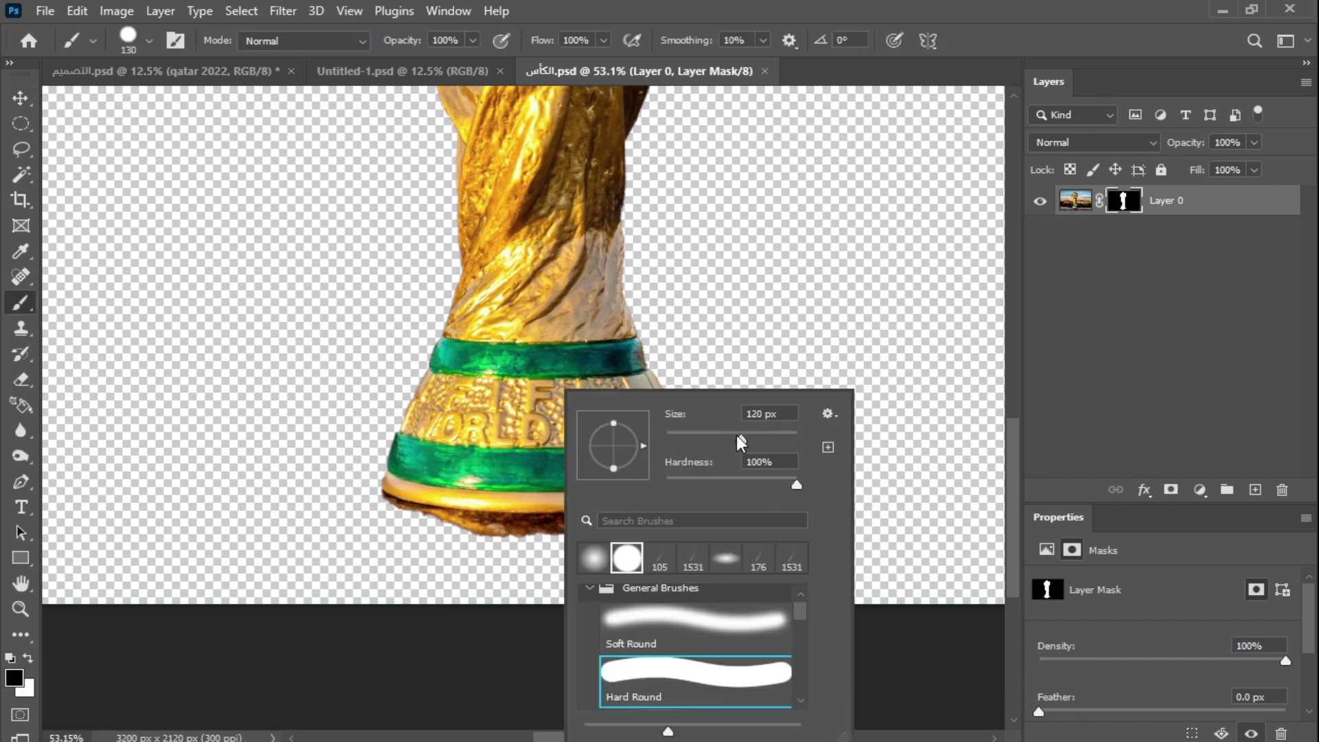
left_click_drag(685, 437, 684, 437)
left_click(447, 543)
key("bracketright")
key("bracketright")
key("bracketright")
key("bracketright")
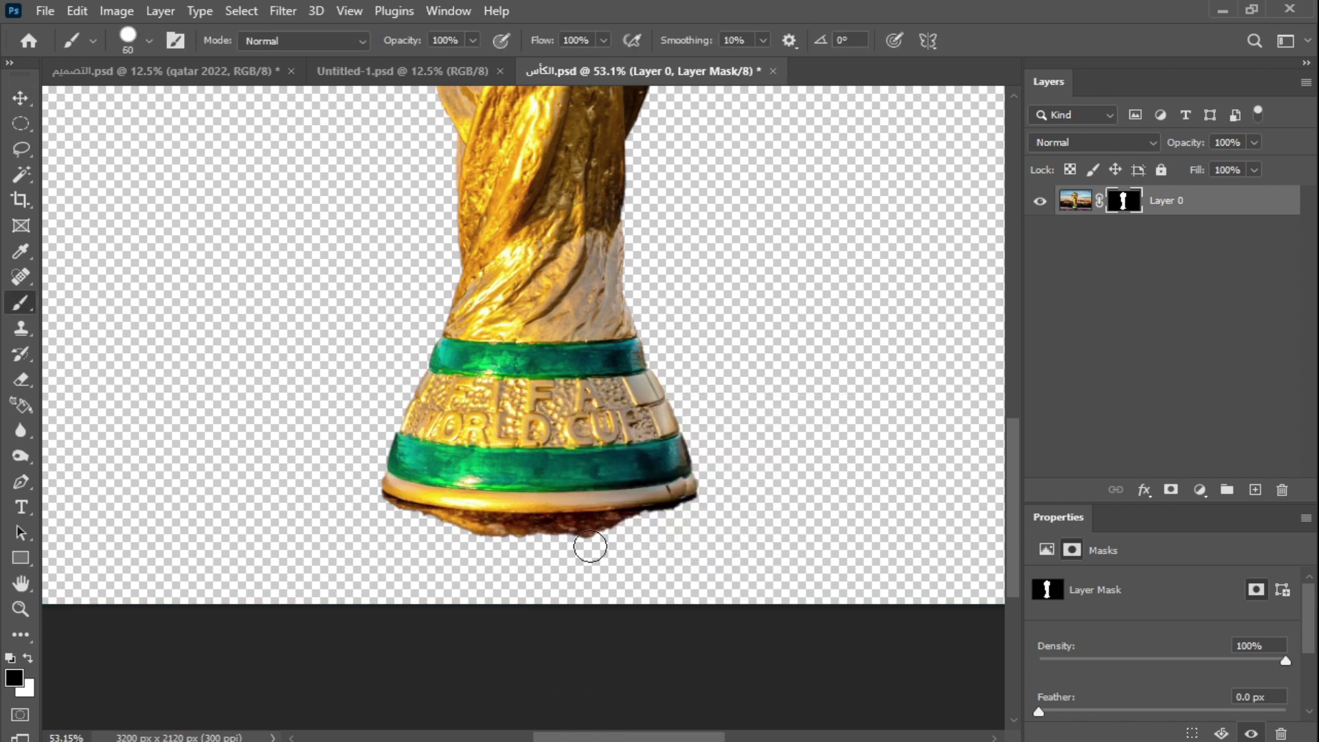
left_click_drag(656, 524, 546, 533)
Convert the masked trophy layer to a smart object and place it in Untitled-1 above the grass layer.
key("v")
right_click(1177, 197)
left_click(1017, 300)
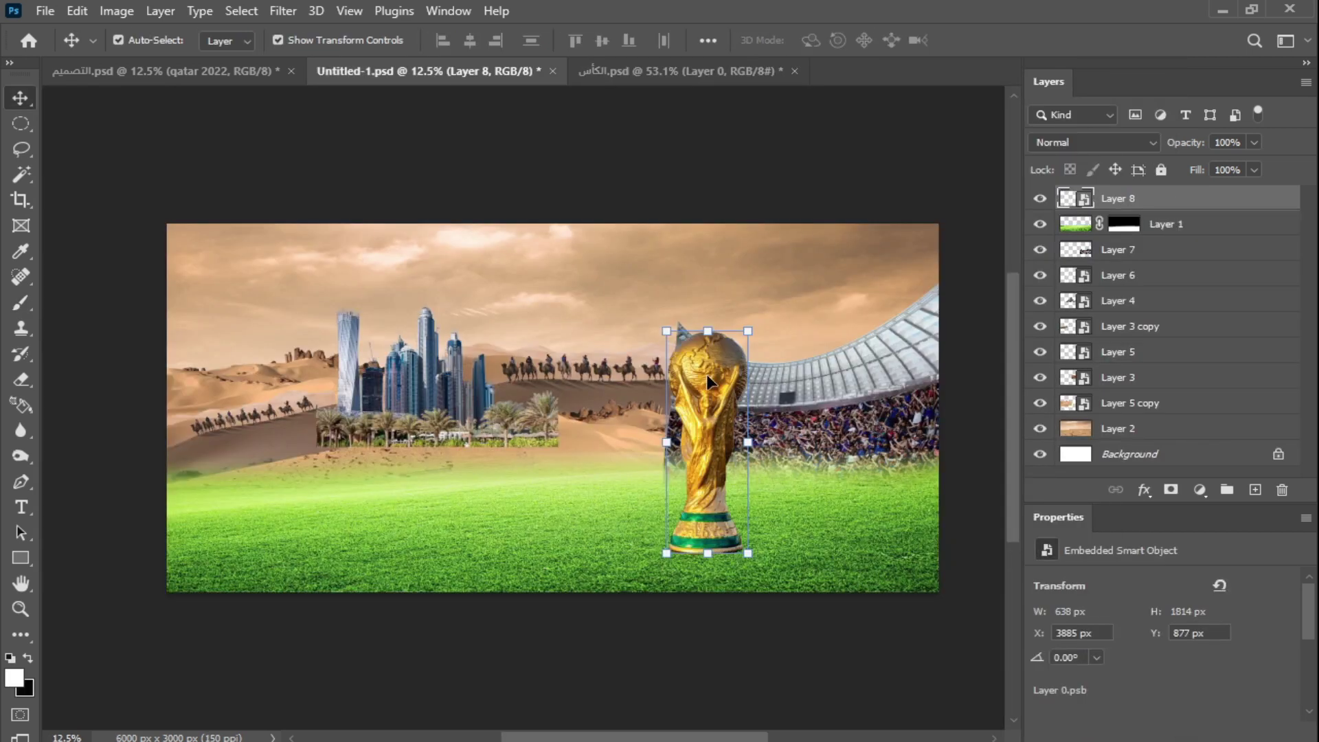
Scale the trophy up to about 888 × 2524 px and stand it on the grass between the camels and the stadium.
left_click_drag(707, 375, 680, 392)
left_click_drag(725, 320, 749, 252)
left_click_drag(673, 513, 690, 514)
key("Return")
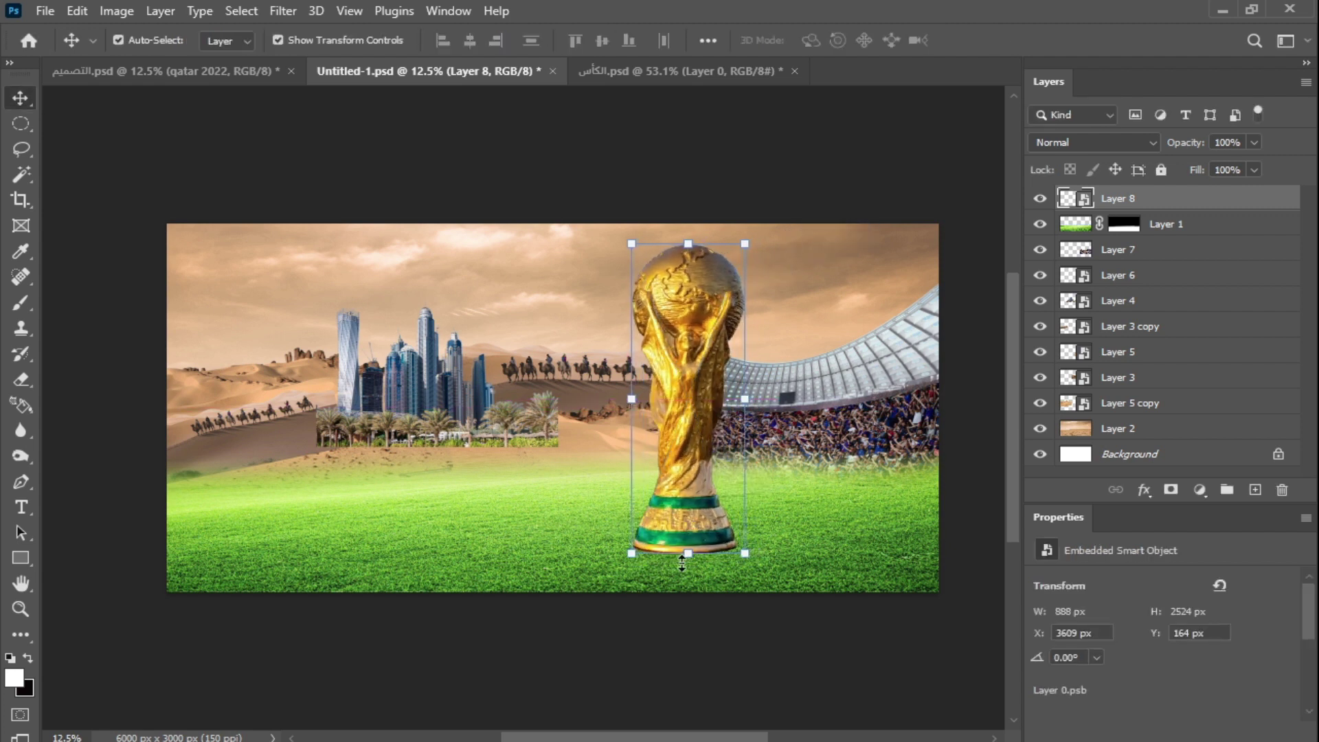
Open الطيارة.psd and place the Qatar airplane on the grass below the skyline, scaled up to about 2148 × 931 px.
key("ctrl+o")
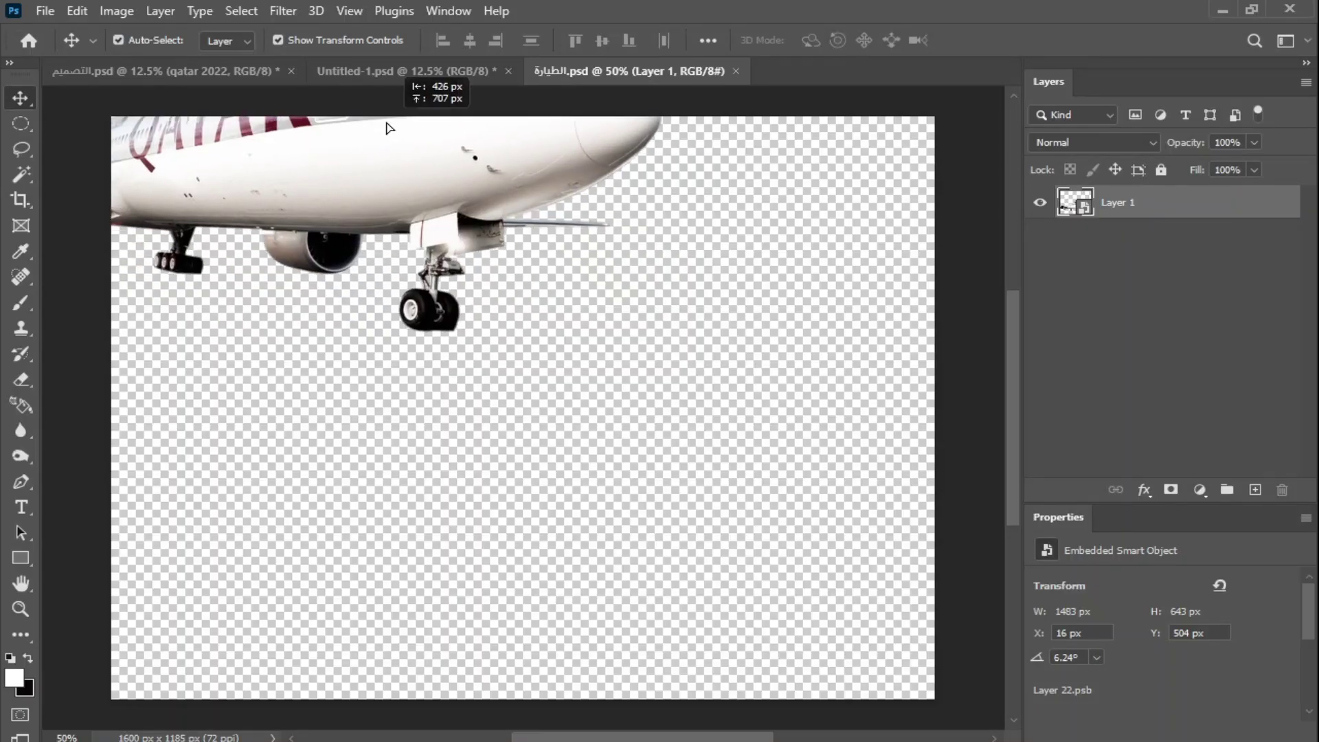
left_click_drag(382, 126, 365, 80)
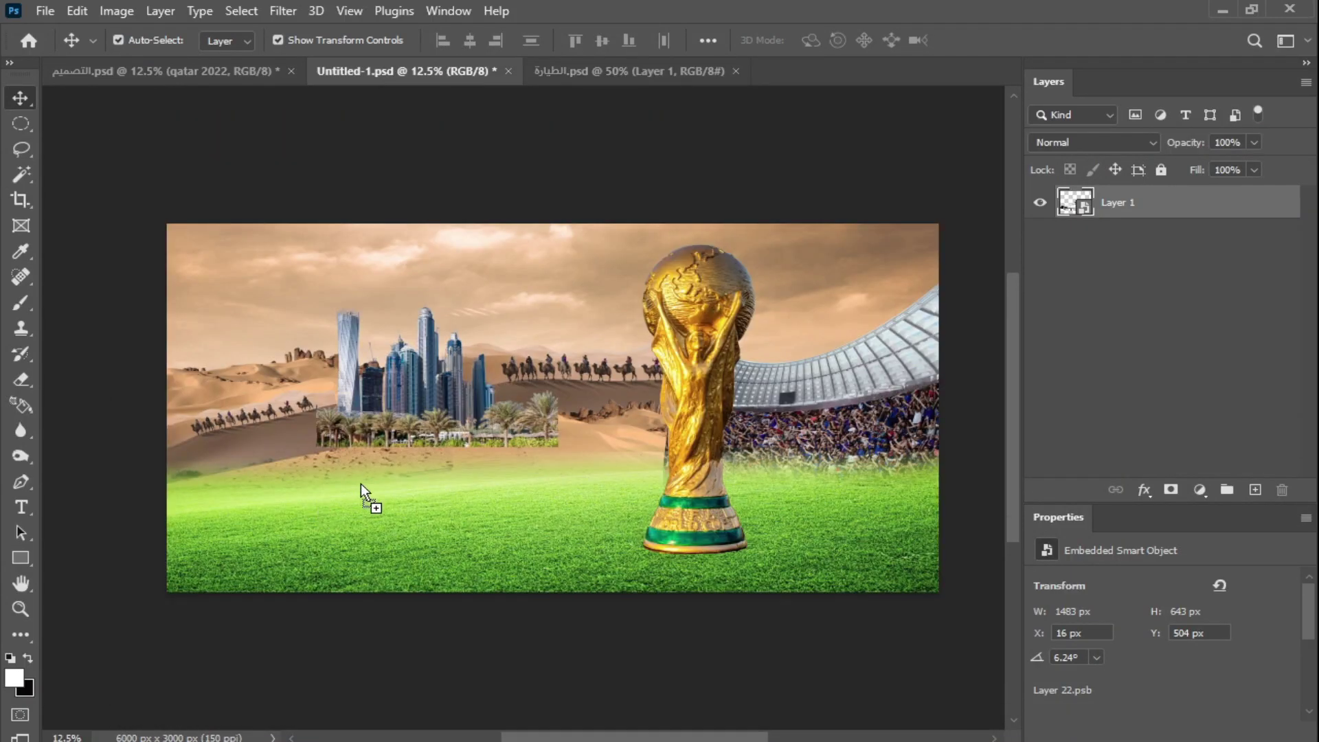
left_click_drag(353, 493, 352, 493)
left_click_drag(404, 439, 463, 408)
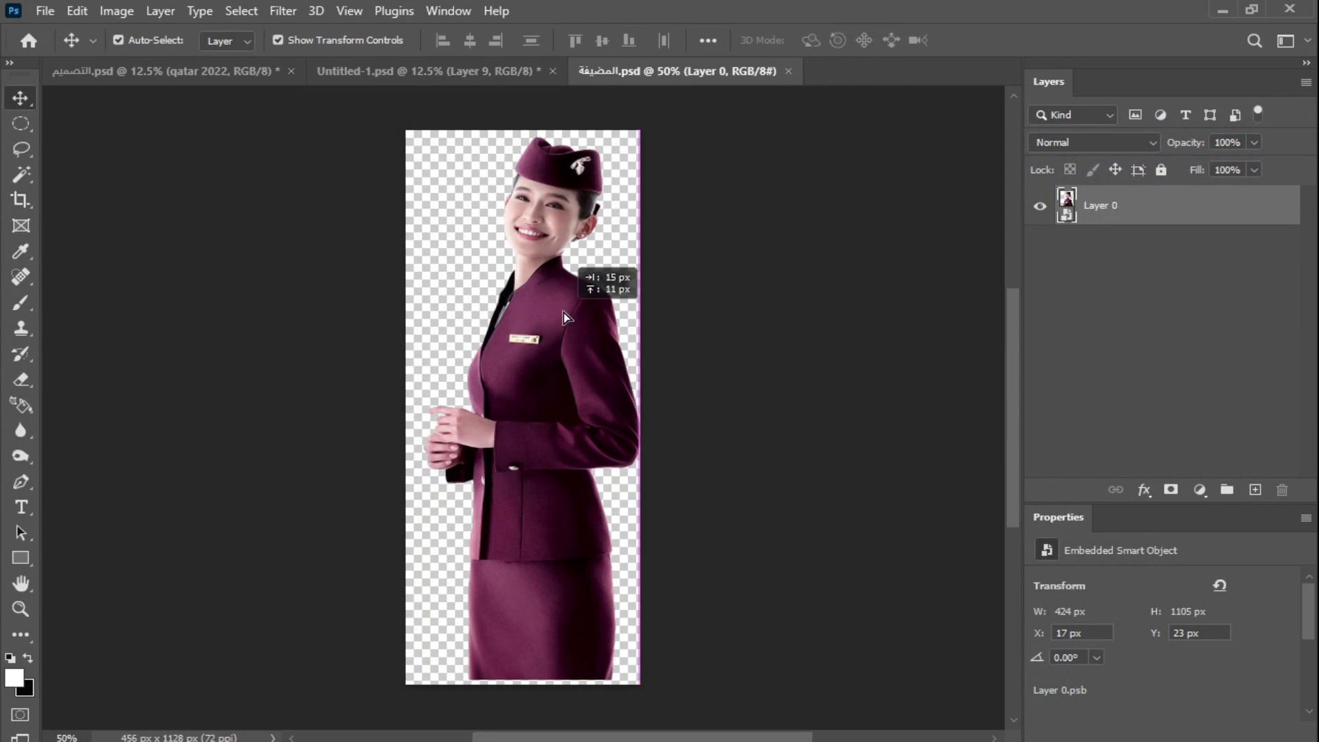
Place the flight attendant from المضيفة.psd in front of the airplane's tail, scaled up, flipped horizontally and reaching the canvas's lower edge.
left_click_drag(564, 312, 251, 435)
left_click_drag(269, 493, 354, 593)
left_click_drag(310, 356, 377, 301)
left_click_drag(314, 414, 303, 419)
right_click(270, 358)
left_click(377, 718)
left_click_drag(245, 451, 241, 484)
key("Return")
Move the trophy right in front of the stadium's left edge and shift the airplane slightly right, away from the flight attendant.
left_click_drag(703, 508, 737, 517)
left_click(859, 429)
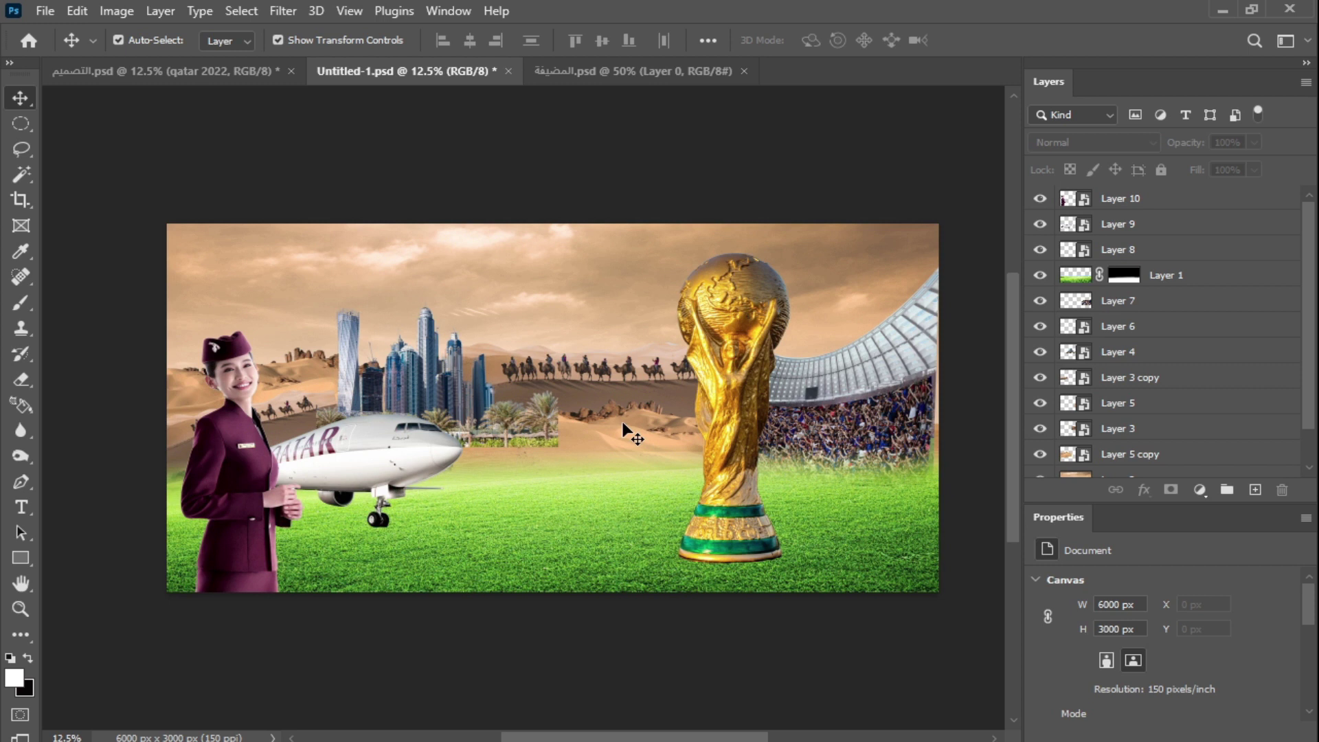
left_click_drag(423, 456, 458, 458)
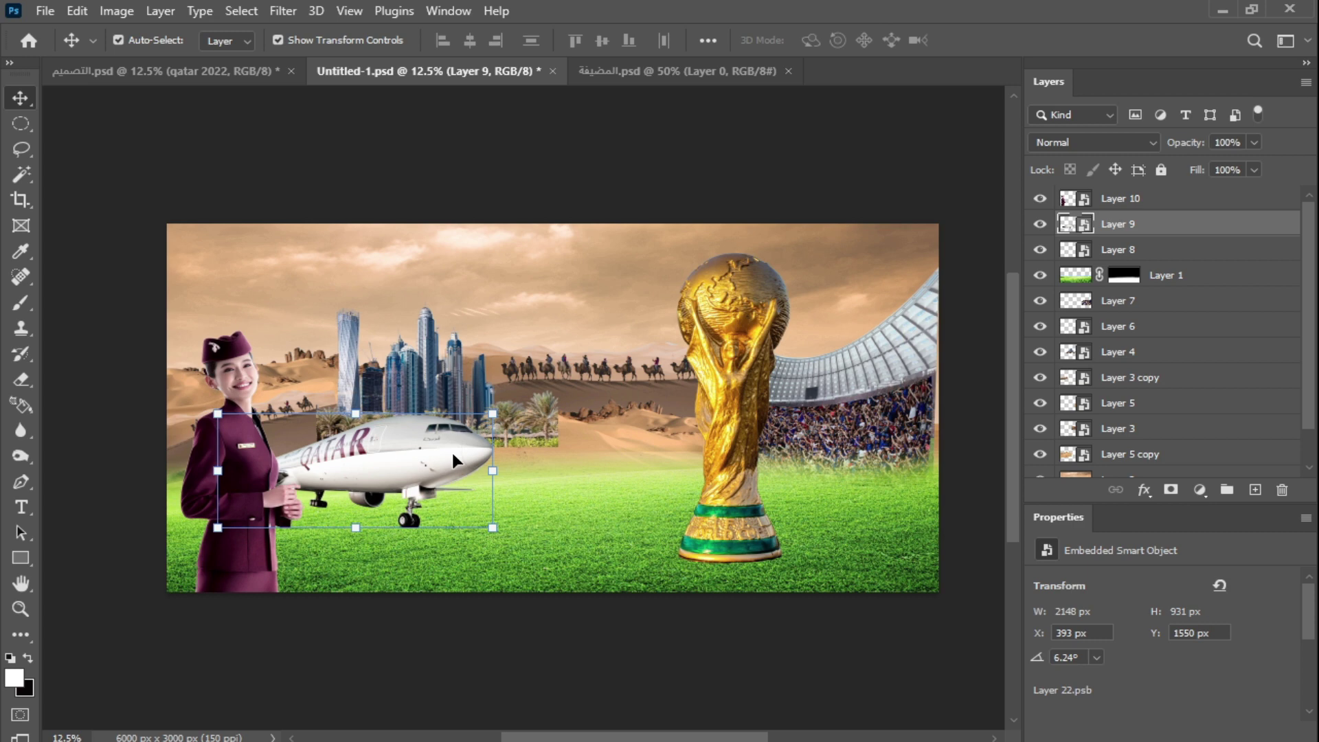
left_click(673, 415)
Open لاعب.psd and place the kneeling player between the airplane and trophy, scaled to about 1601 × 1229 px.
key("ctrl+o")
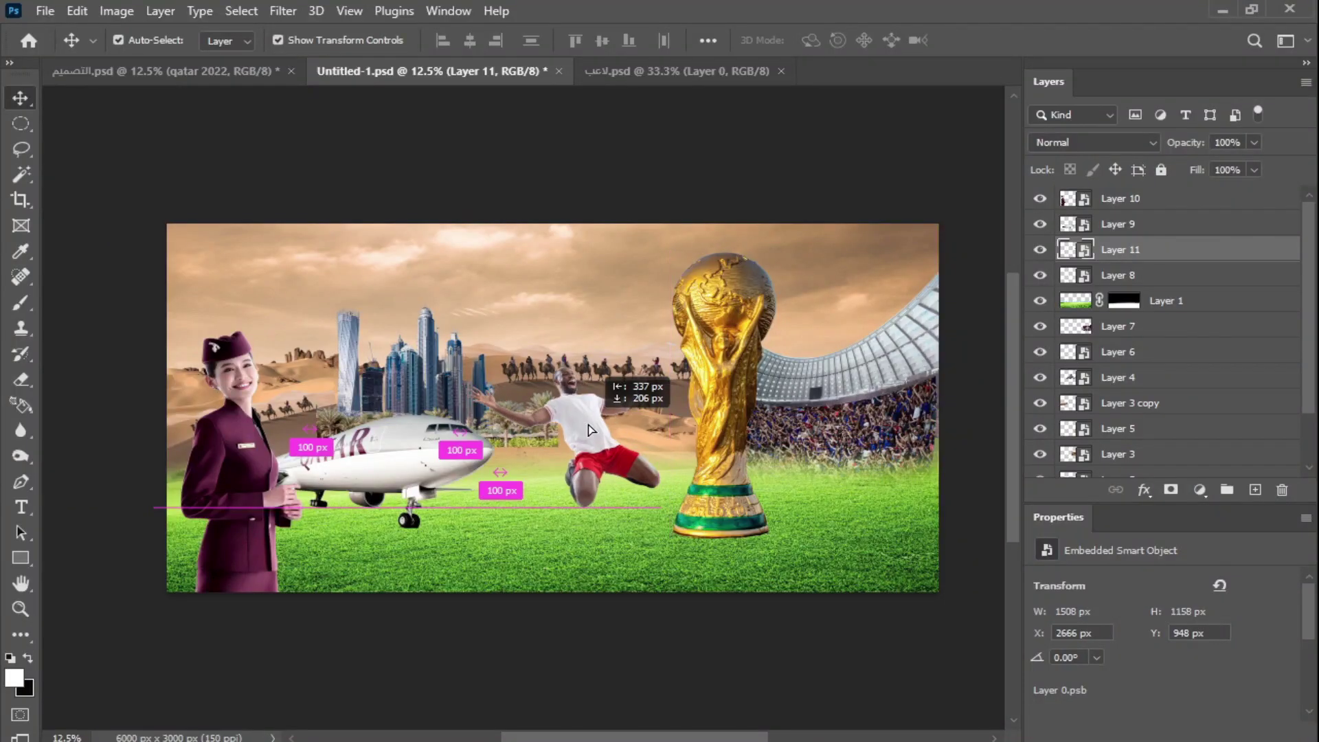
left_click_drag(574, 447, 588, 431)
mouse_move(661, 510)
left_mouse_down()
mouse_move(683, 522)
mouse_move(670, 515)
left_mouse_up()
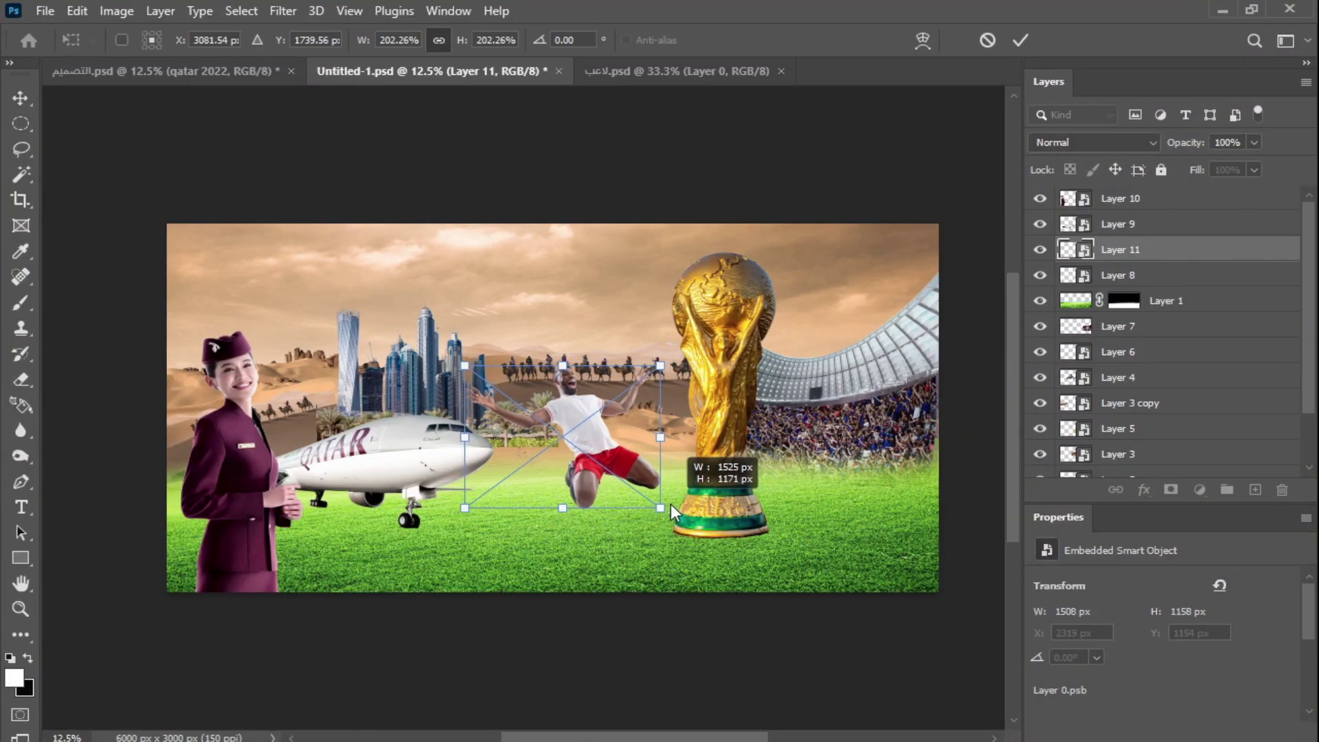
key("Return")
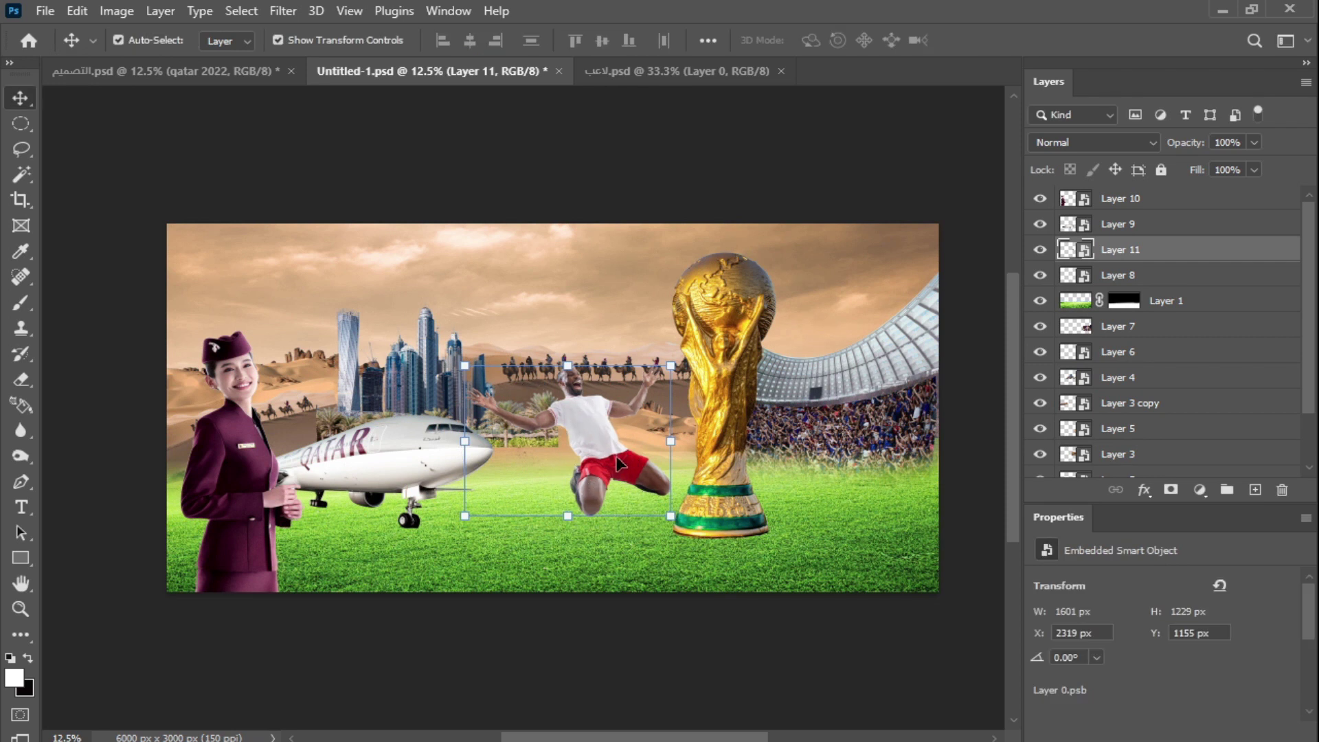
Rotate the airplane clockwise to about 6.24°, size it to about 2171 × 941 px and lower it on the grass.
left_click(373, 459)
key("ctrl+t")
mouse_move(494, 409)
left_mouse_down()
mouse_move(541, 413)
mouse_move(520, 410)
left_mouse_up()
left_click_drag(460, 445, 439, 443)
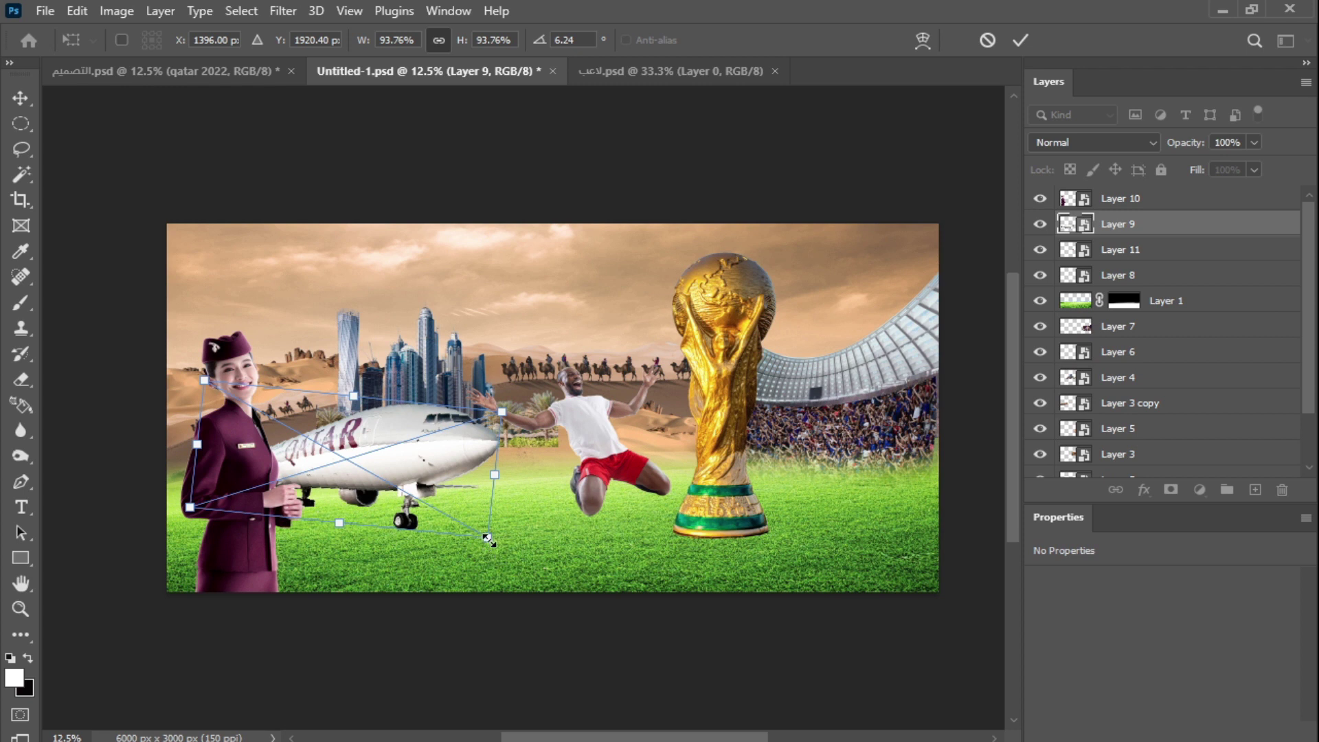
left_click_drag(489, 541, 484, 540)
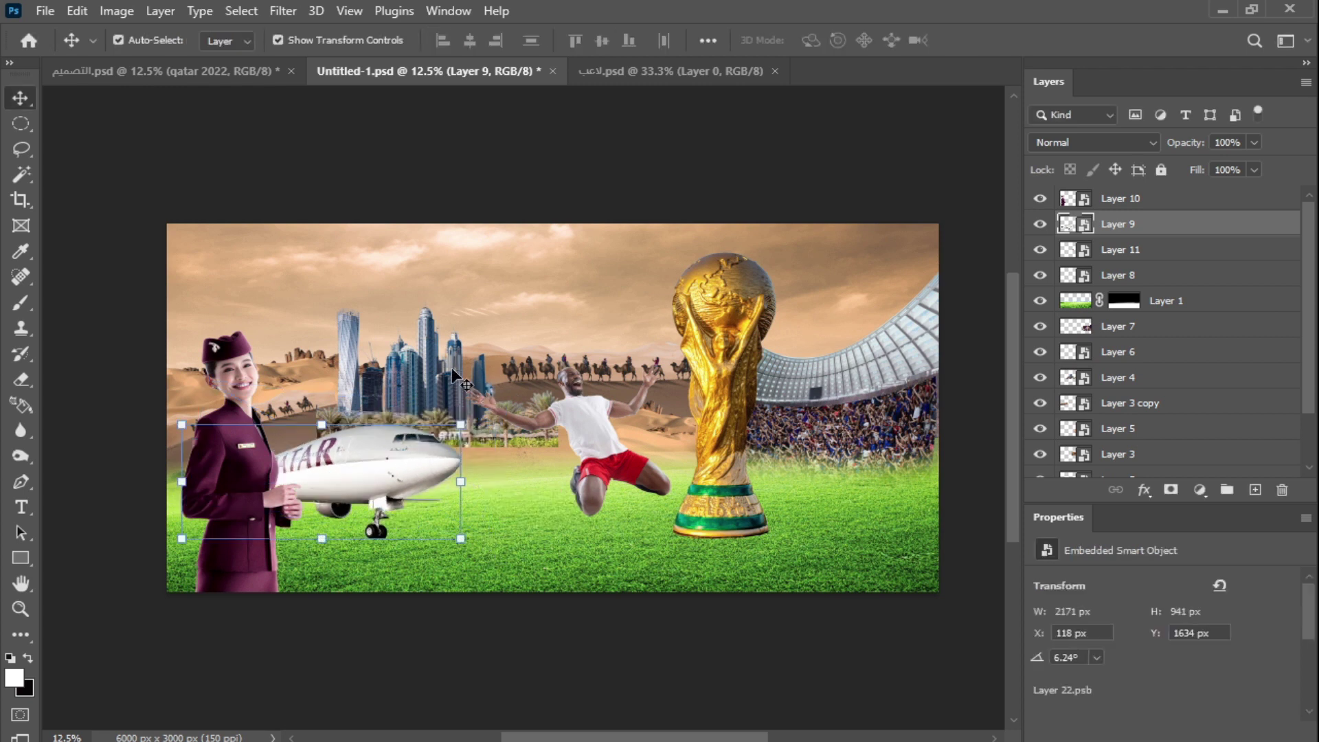
Shift the skyline and the camel caravan behind the player up, and nudge the airplane right to about X 214 px, Y 1618 px.
left_click_drag(435, 364, 440, 354)
left_click_drag(636, 378, 618, 354)
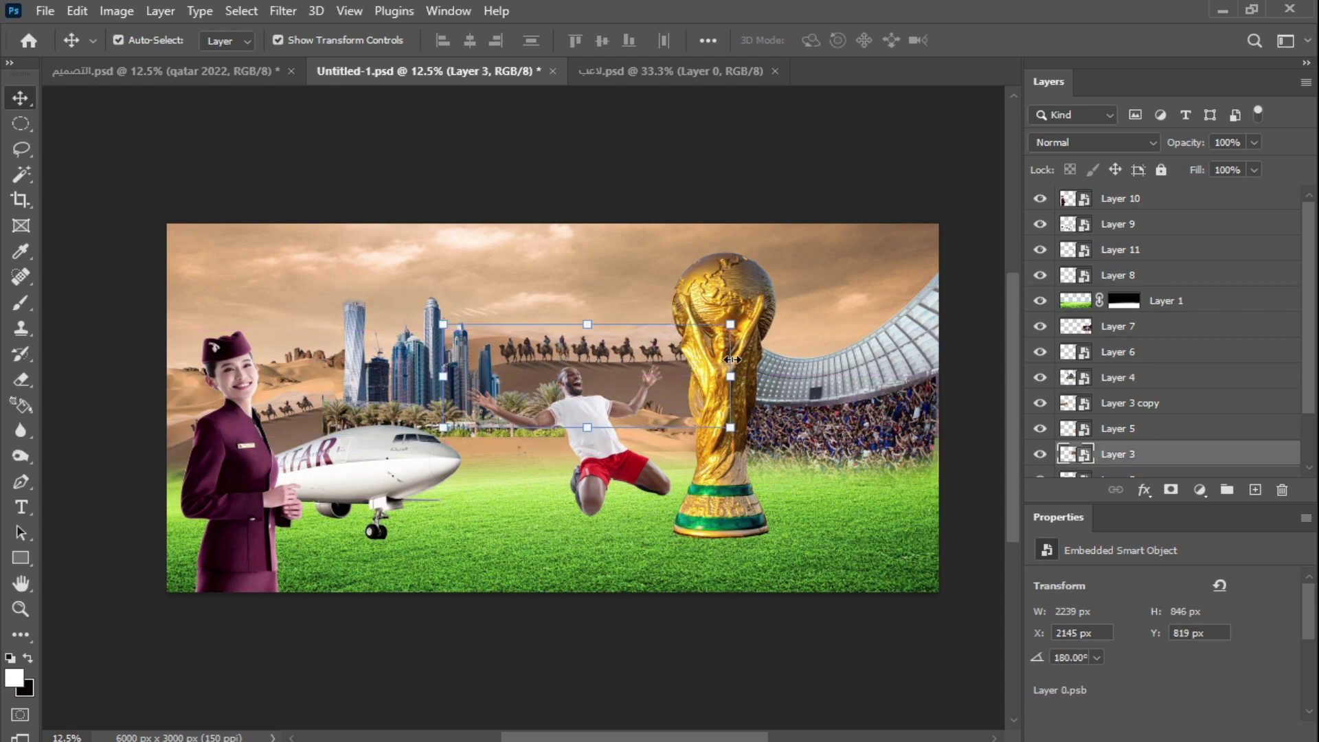
left_click_drag(730, 325, 702, 335)
left_click_drag(705, 430, 702, 427)
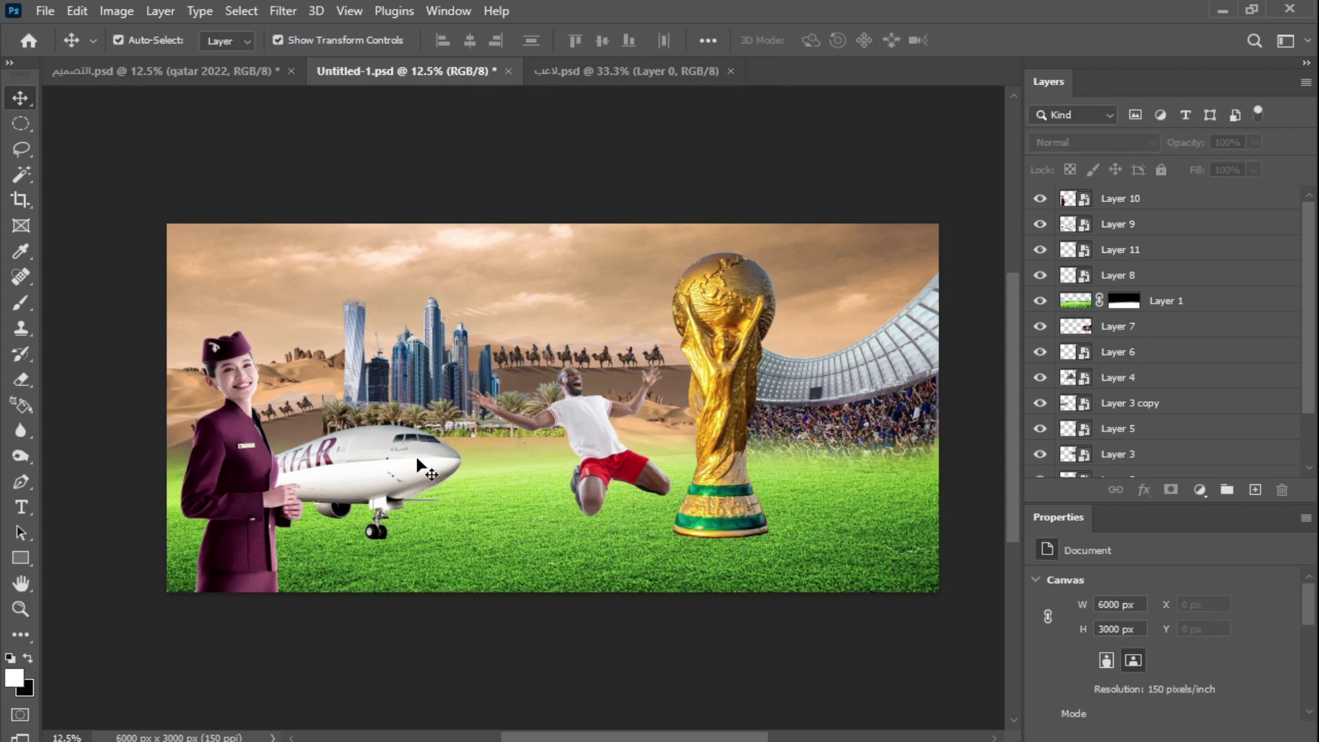
left_click_drag(423, 461, 437, 461)
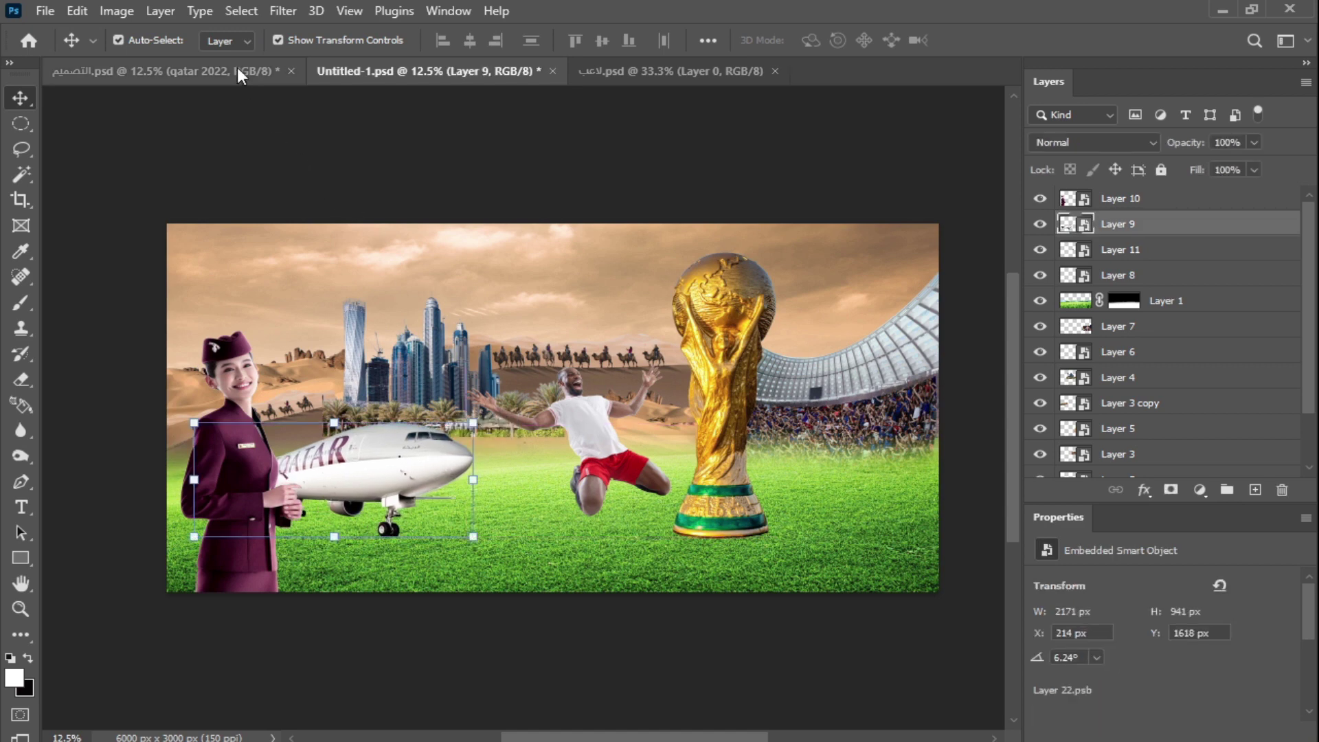
Examine the finished reference design in التصميم.psd and return to Untitled-1.psd with nothing selected.
left_click(239, 71)
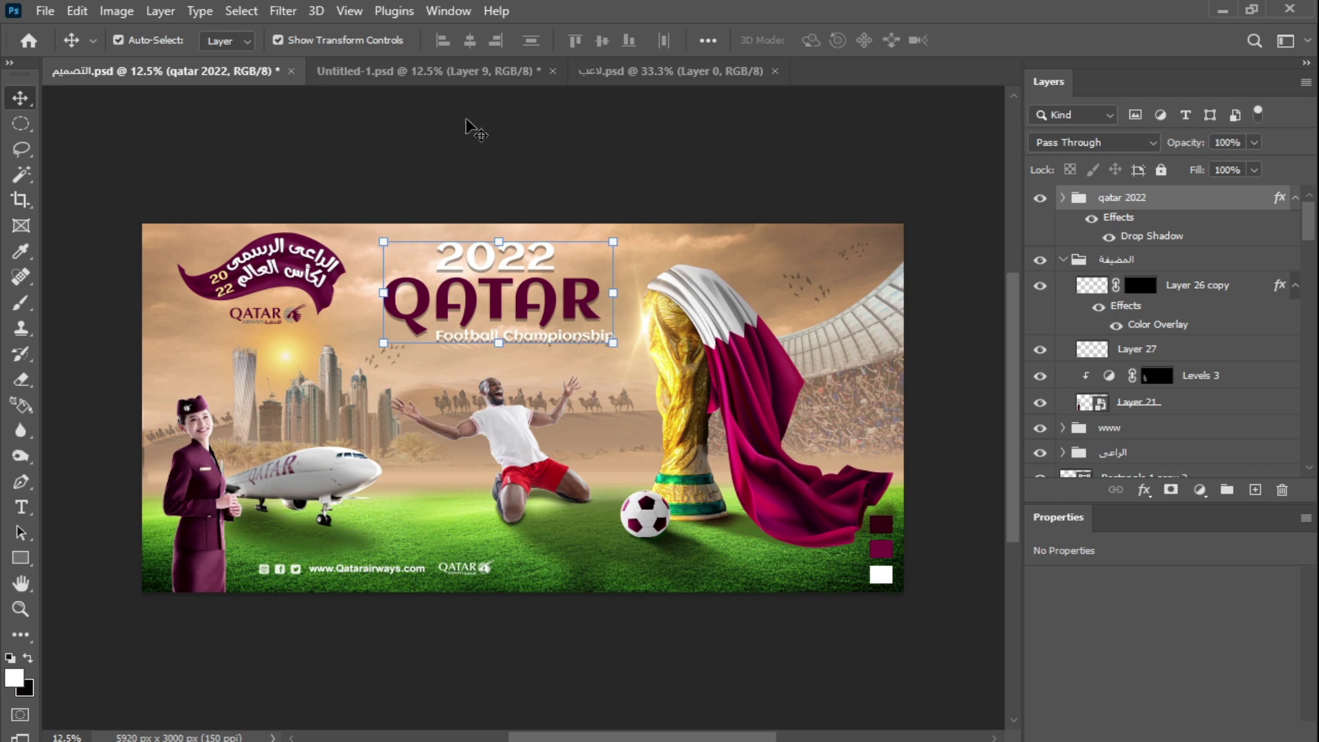
left_click(466, 73)
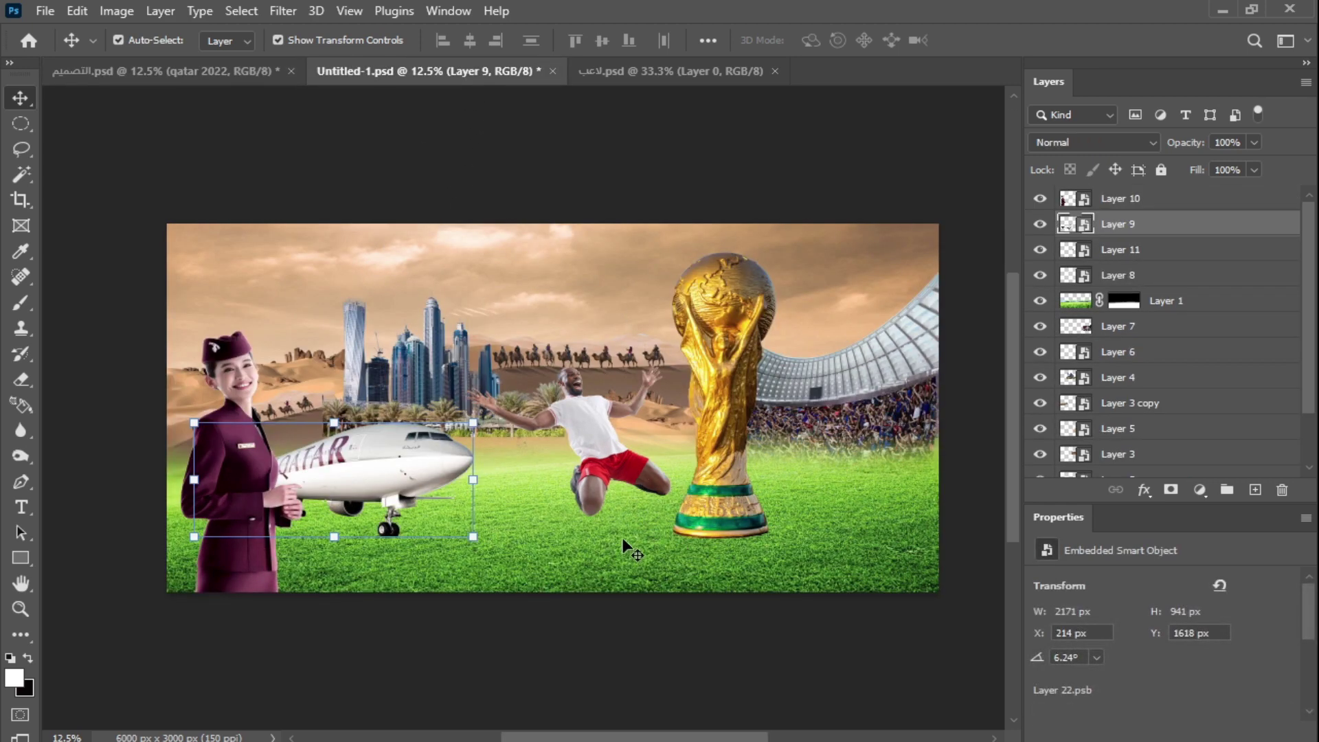
left_click(624, 535)
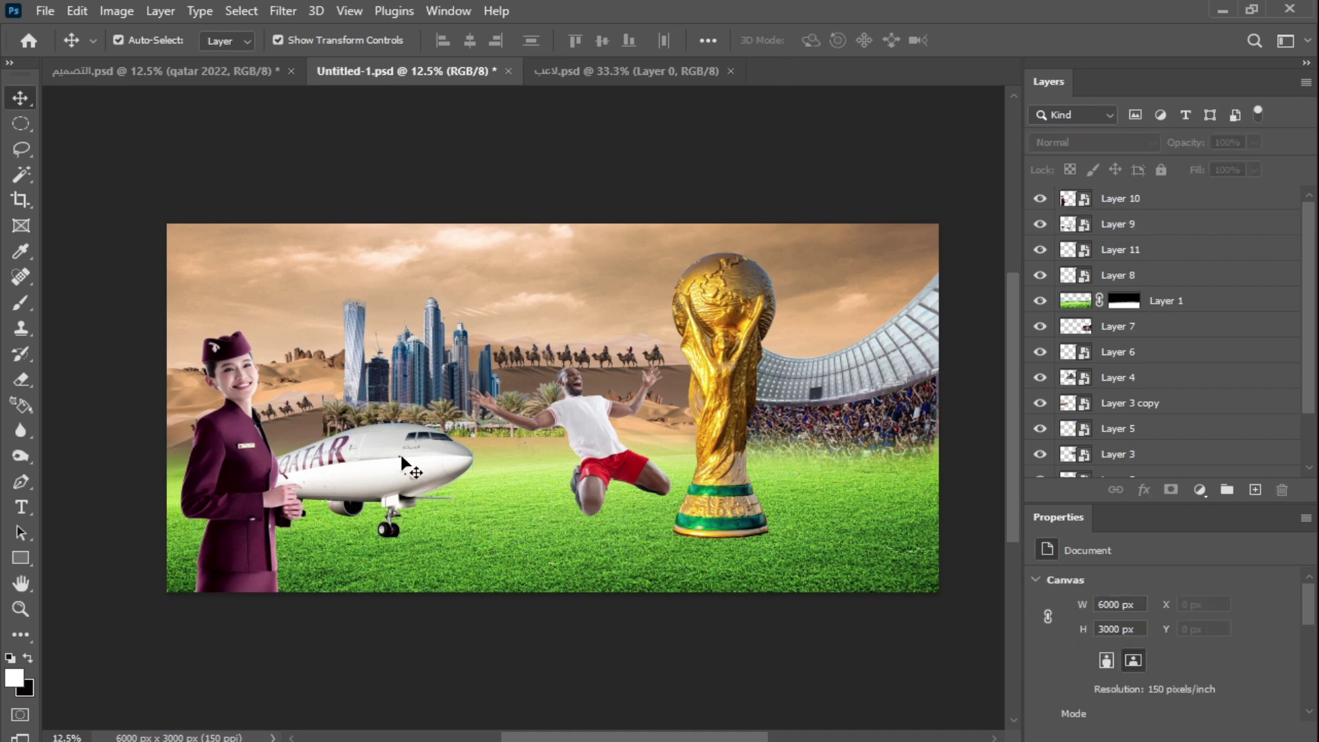
Open كرة.psd and place the soccer ball, scaled down, on the grass between the player's knees and the trophy base.
key("ctrl+o")
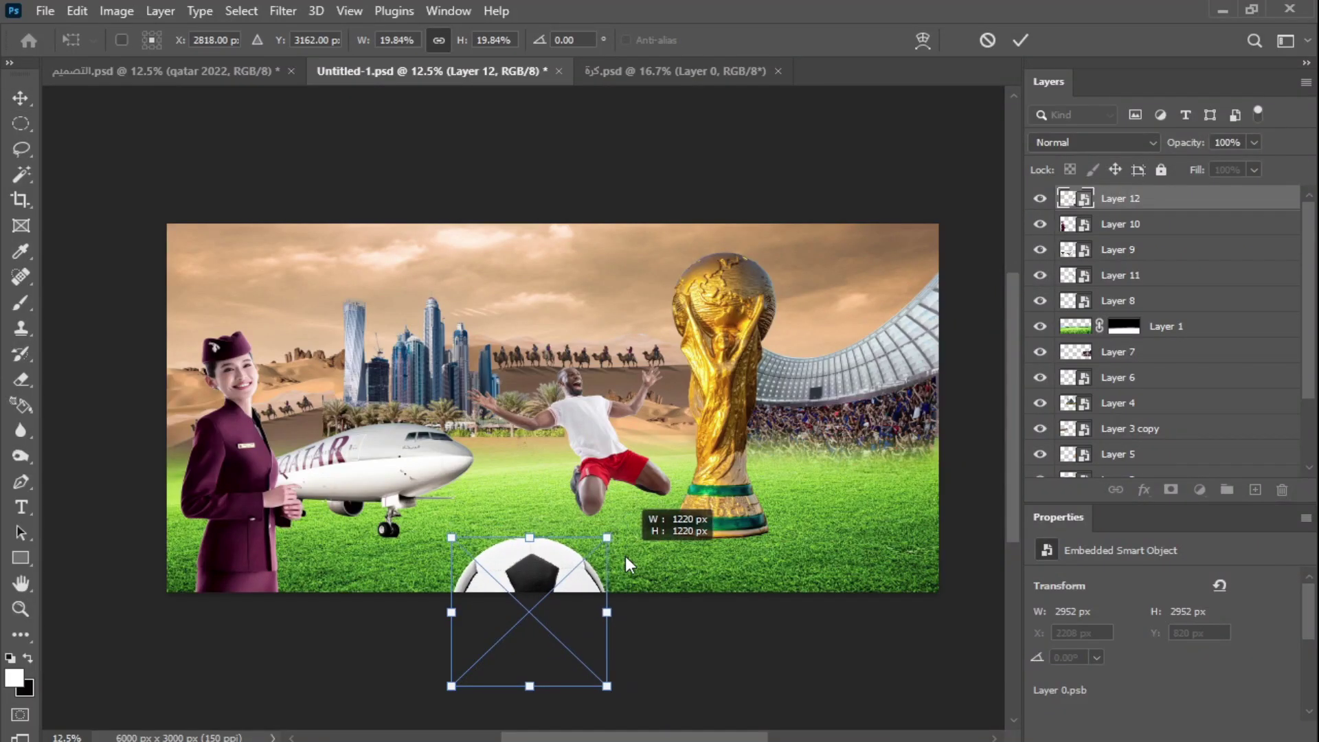
left_click_drag(560, 582, 712, 471)
left_click_drag(755, 430, 696, 480)
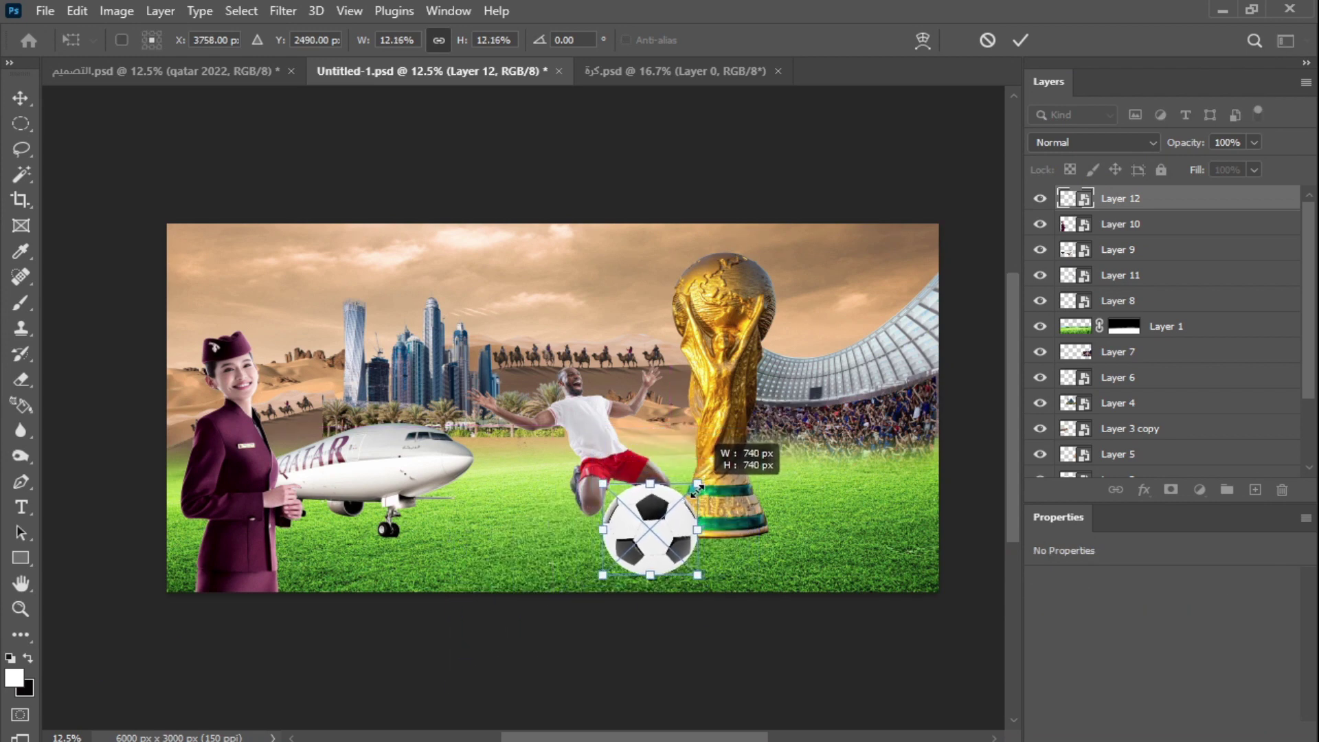
key("Return")
Move the skyline and the desert camel scenery slightly higher behind the flight attendant and airplane.
mouse_move(418, 386)
left_mouse_down()
mouse_move(655, 347)
mouse_move(422, 361)
left_mouse_up()
left_click_drag(284, 379, 287, 361)
left_click_drag(289, 426, 291, 404)
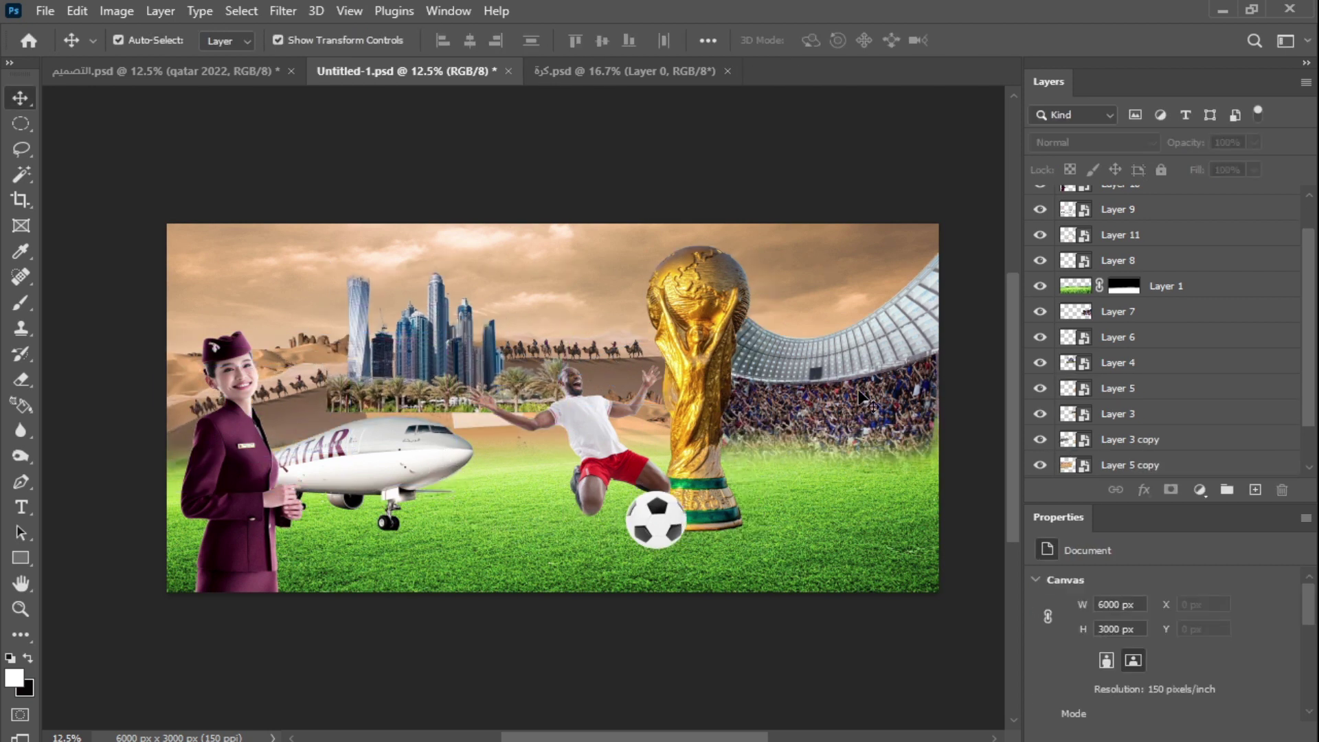
Sample a tan sand colour and paint a broad band across the canvas middle on a new layer with a 480 px Soft Round brush.
key("i")
left_click(476, 420)
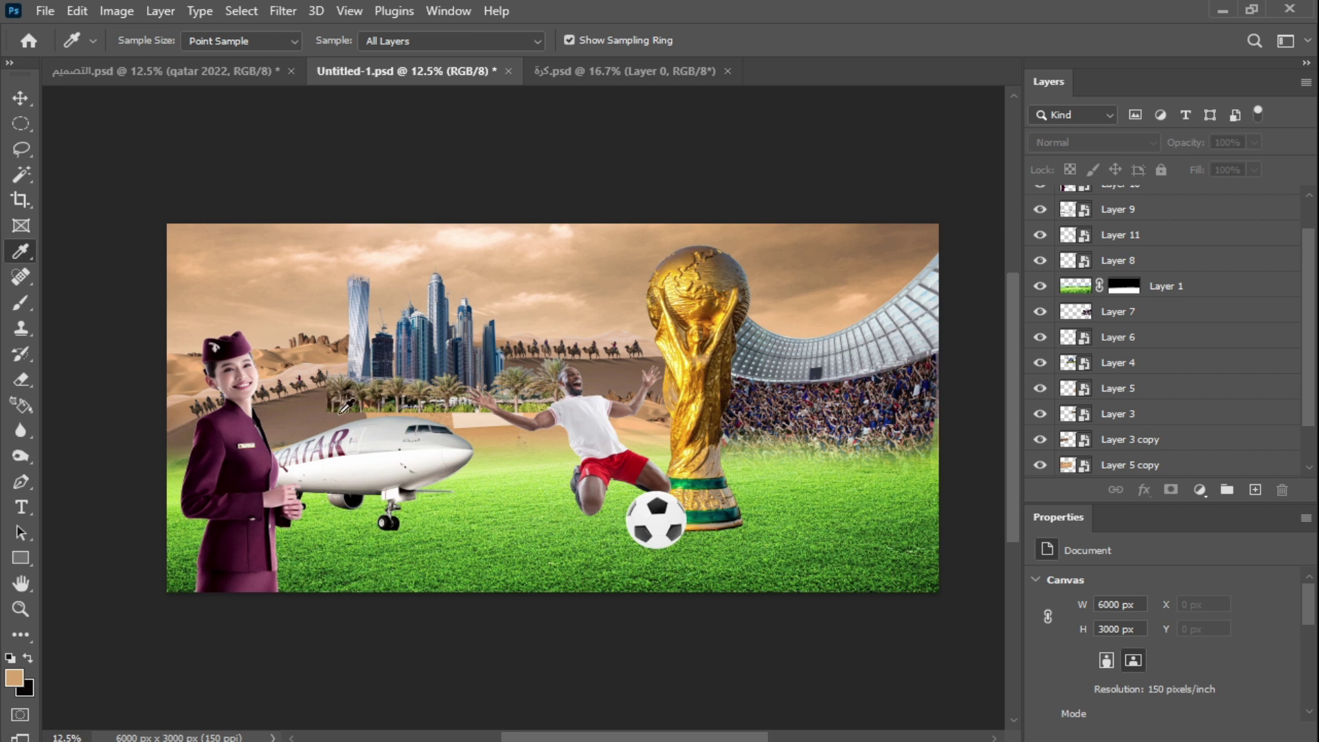
key("b")
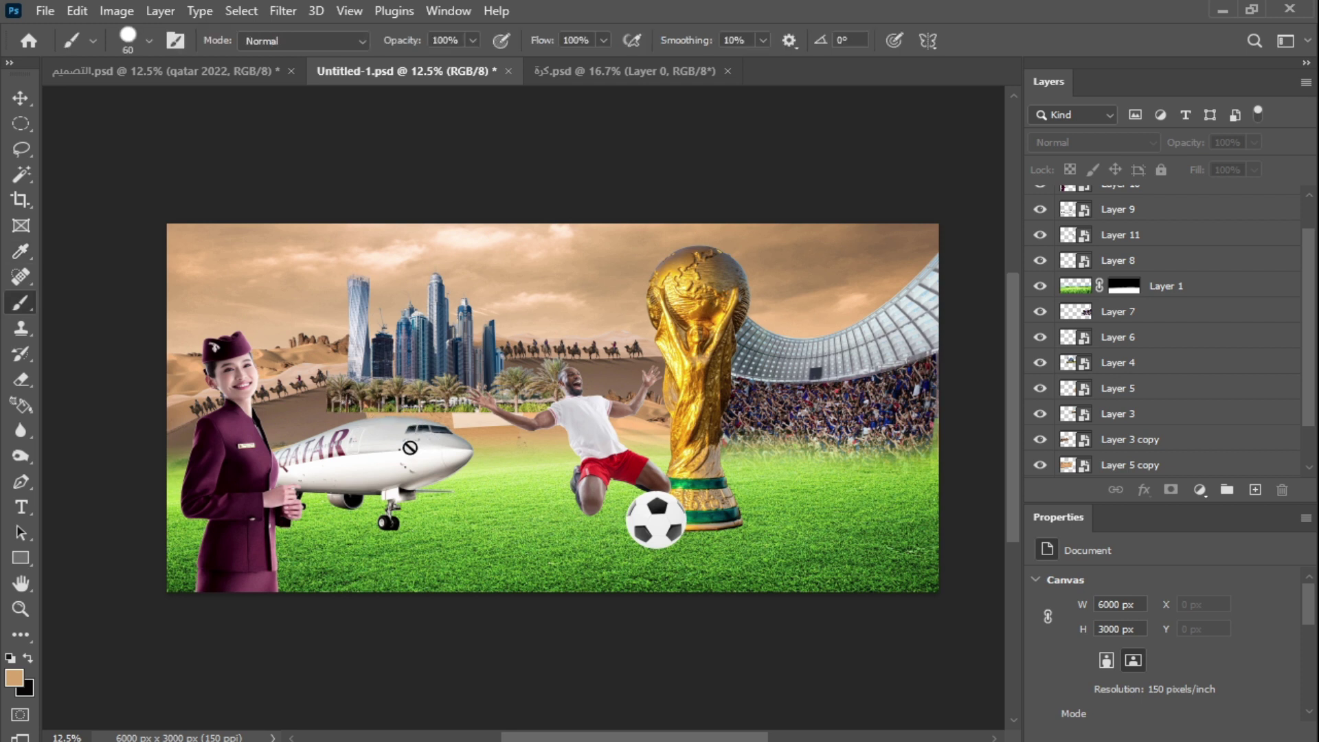
left_click(1255, 490)
right_click(481, 401)
left_click(587, 629)
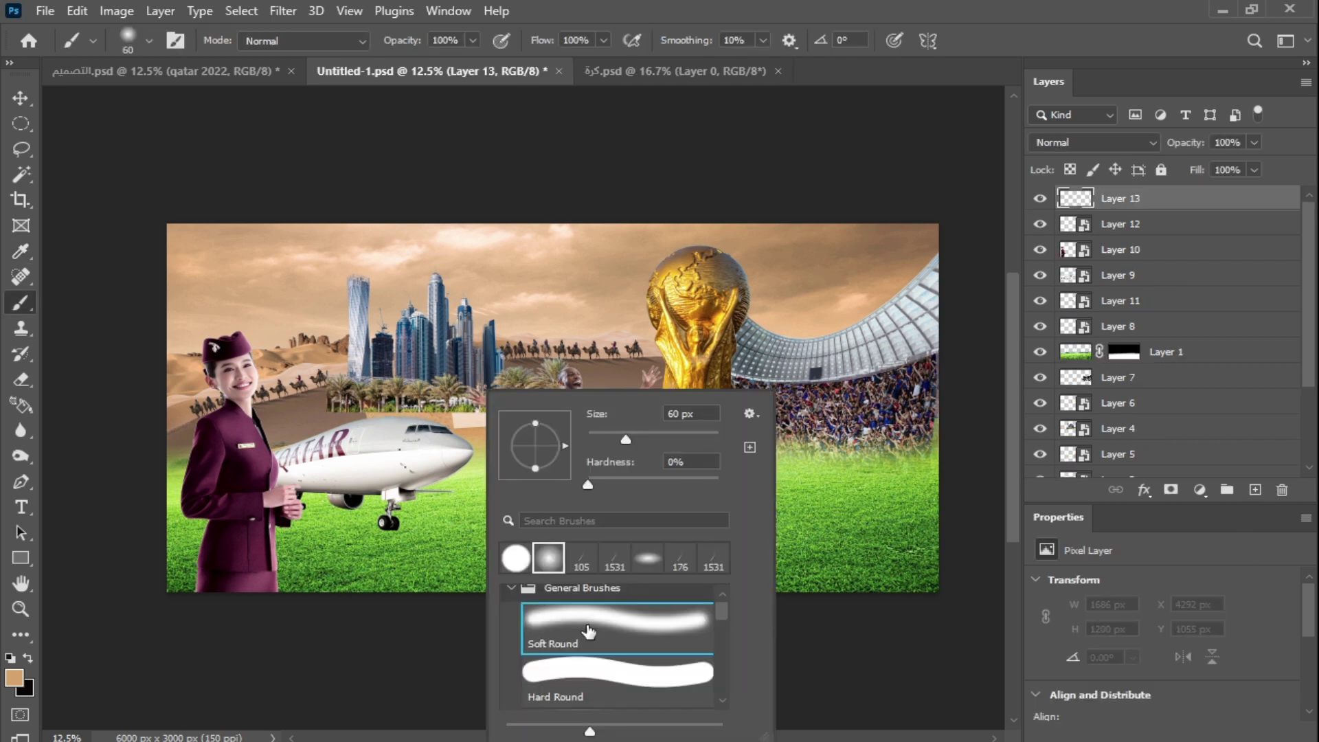
left_click_drag(695, 441, 697, 441)
left_click(933, 412)
mouse_move(933, 421)
left_mouse_down()
mouse_move(720, 421)
mouse_move(782, 394)
mouse_move(557, 397)
mouse_move(970, 429)
mouse_move(449, 455)
mouse_move(666, 381)
mouse_move(400, 396)
mouse_move(384, 410)
mouse_move(505, 407)
mouse_move(426, 387)
mouse_move(764, 362)
mouse_move(641, 437)
mouse_move(173, 413)
mouse_move(845, 337)
left_mouse_up()
Set the tan band's opacity to 64% and send it behind the ball, people, airplane and trophy, just above the grass layer.
key("v")
left_click(1255, 142)
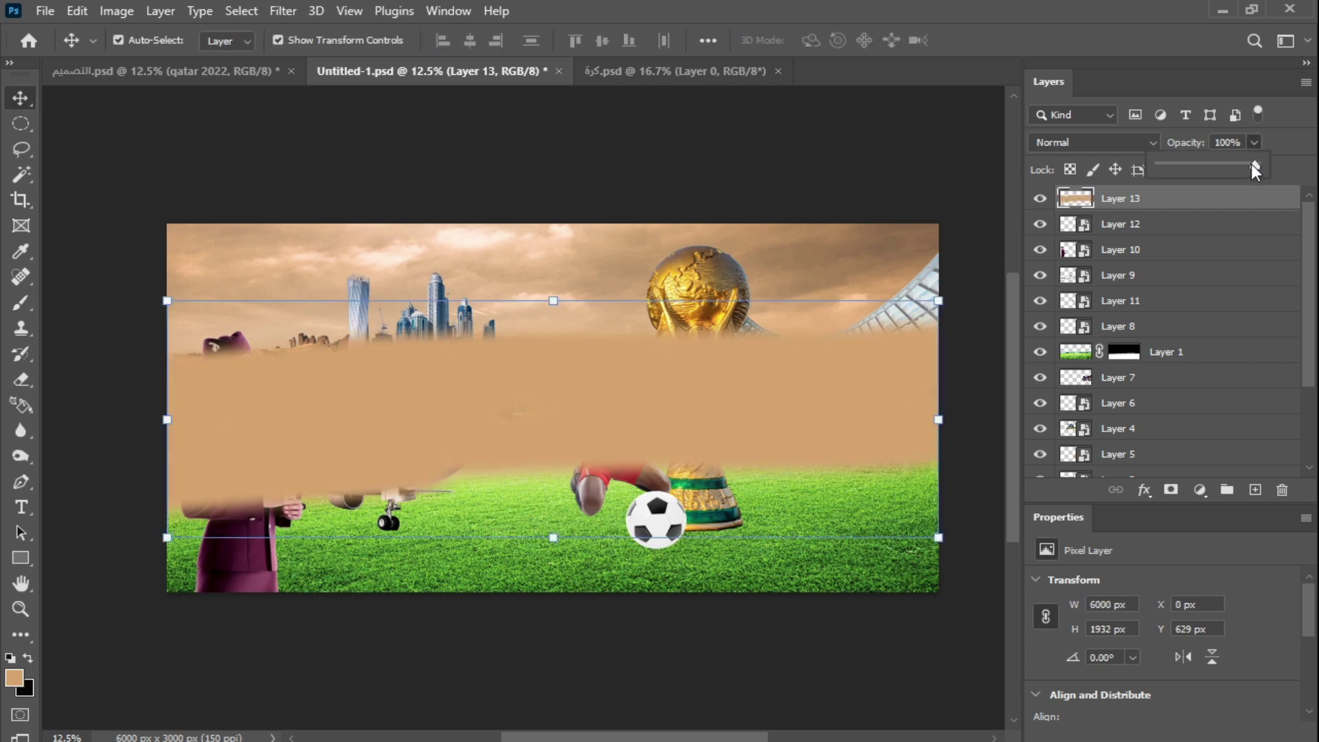
left_click_drag(1230, 171, 1220, 170)
key("ctrl")
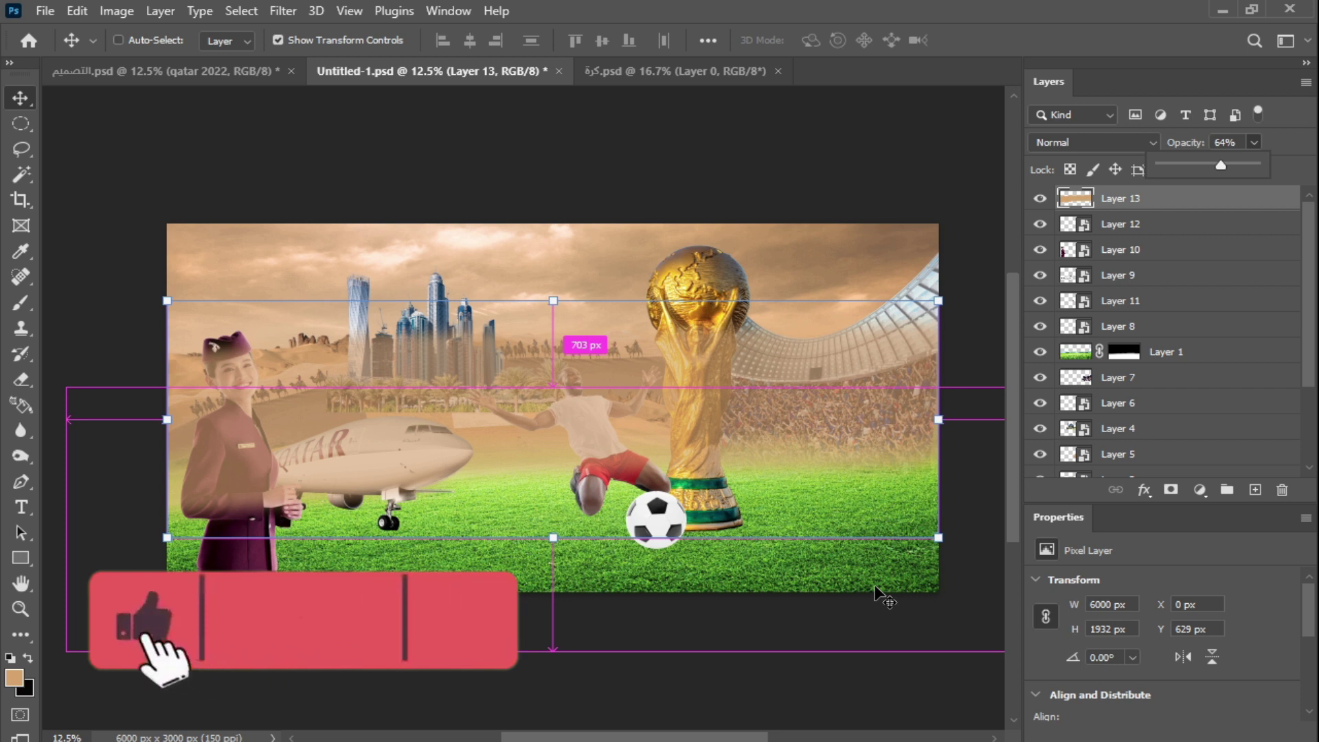
key("ctrl+bracketleft")
key("ctrl+bracketleft")
key("ctrl+bracketleft")
key("ctrl+bracketleft")
key("ctrl+bracketleft")
key("ctrl+bracketleft")
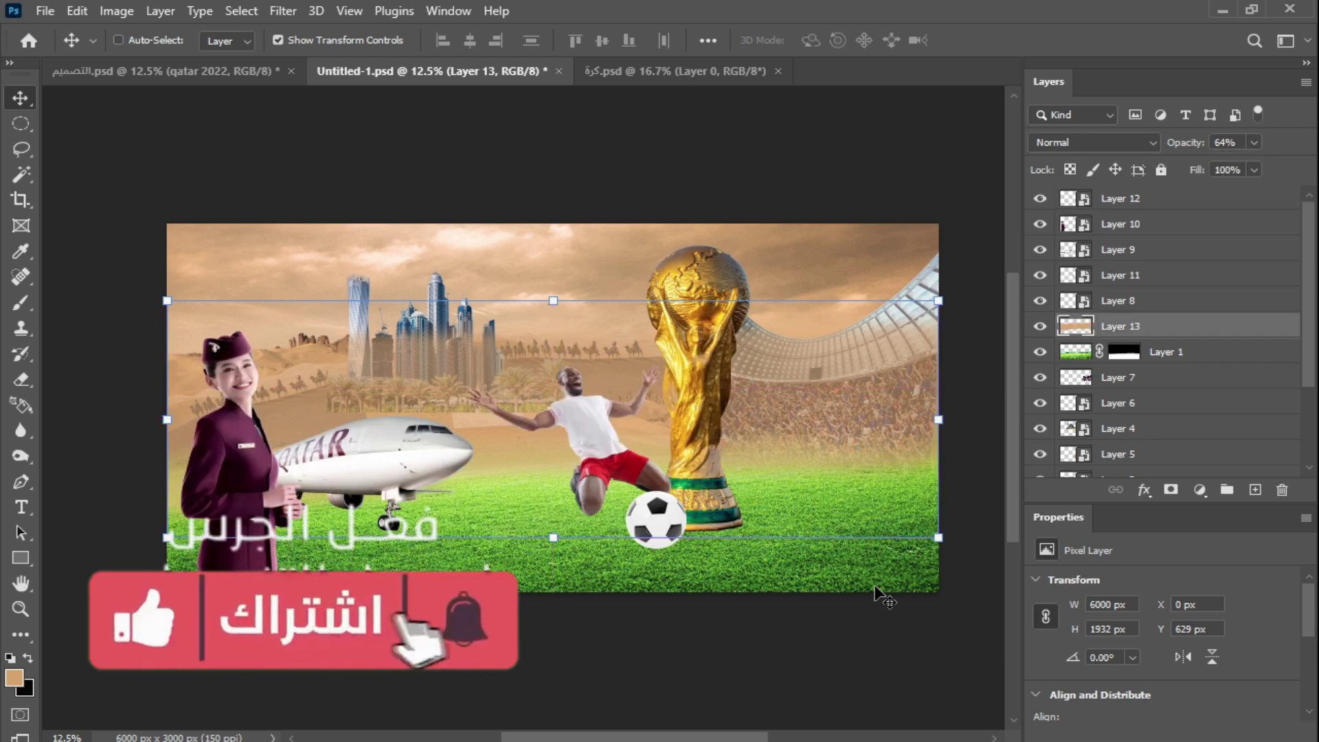
Resize the tan band to about 6161 × 1068 px, place it below the grass layer and set its opacity to 38%.
left_click_drag(553, 300, 553, 353)
left_click_drag(553, 536, 553, 484)
key("Return")
left_click(1255, 142)
left_click_drag(1246, 167, 1223, 167)
left_click_drag(167, 419, 145, 418)
key("Return")
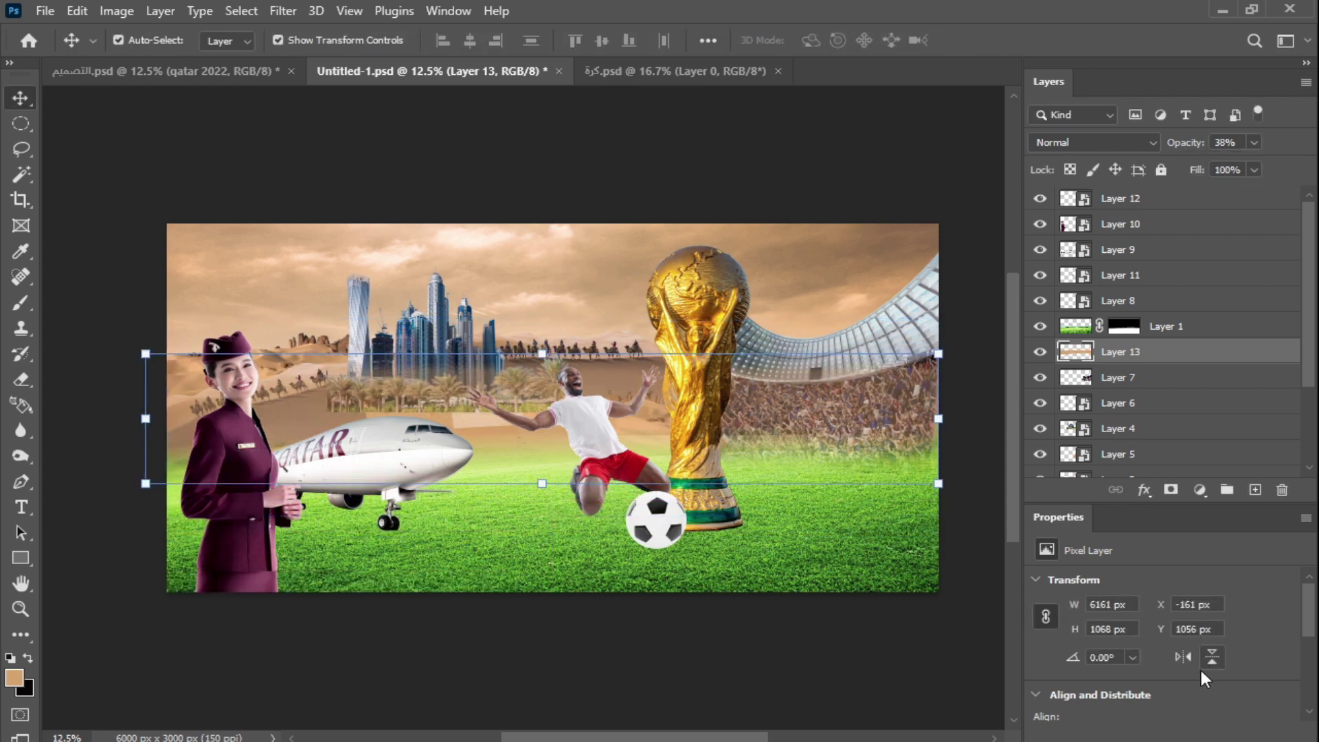
Paint tan haze across the sky and background on a new layer with the soft brush enlarged to 1800 px.
left_click(1255, 490)
key("b")
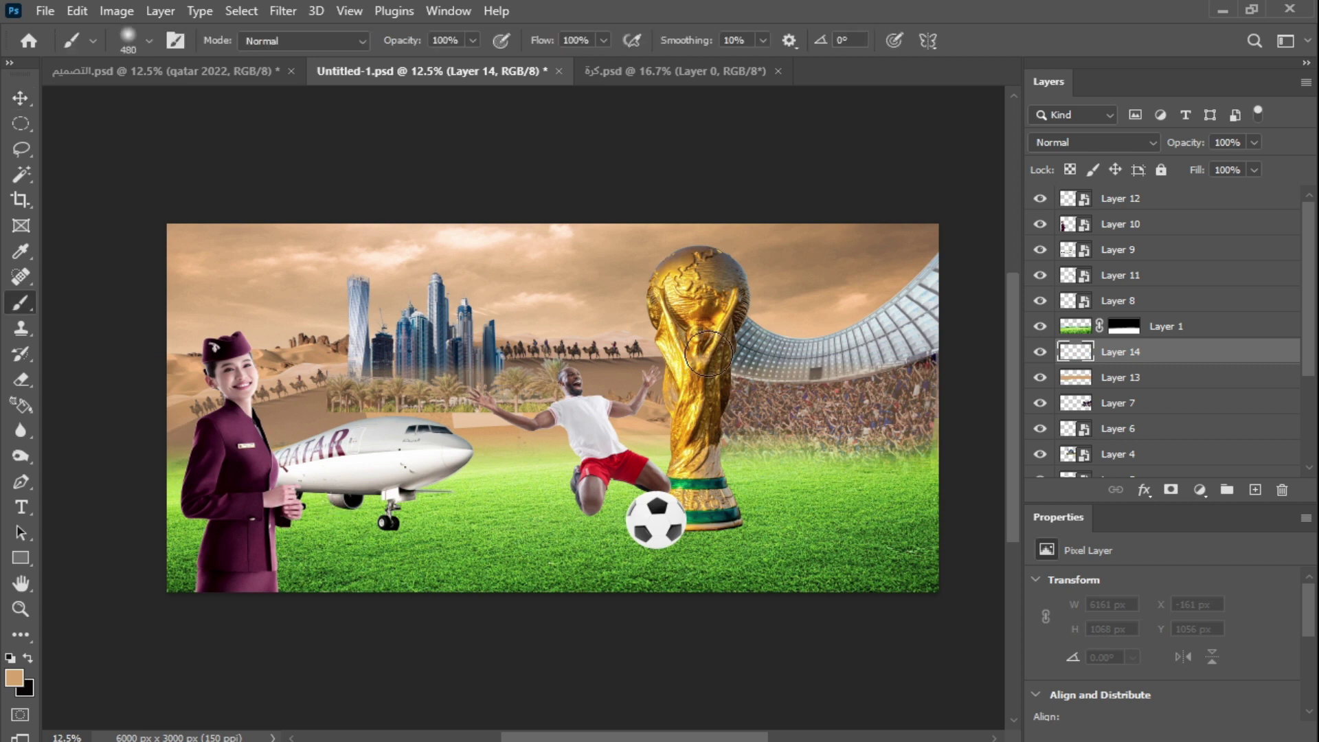
key("bracketright")
key("bracketright")
key("bracketright")
key("bracketright")
key("bracketright")
key("bracketright")
key("bracketright")
key("bracketright")
key("bracketright")
key("bracketright")
mouse_move(842, 317)
left_mouse_down()
mouse_move(586, 349)
mouse_move(247, 351)
mouse_move(133, 372)
left_mouse_up()
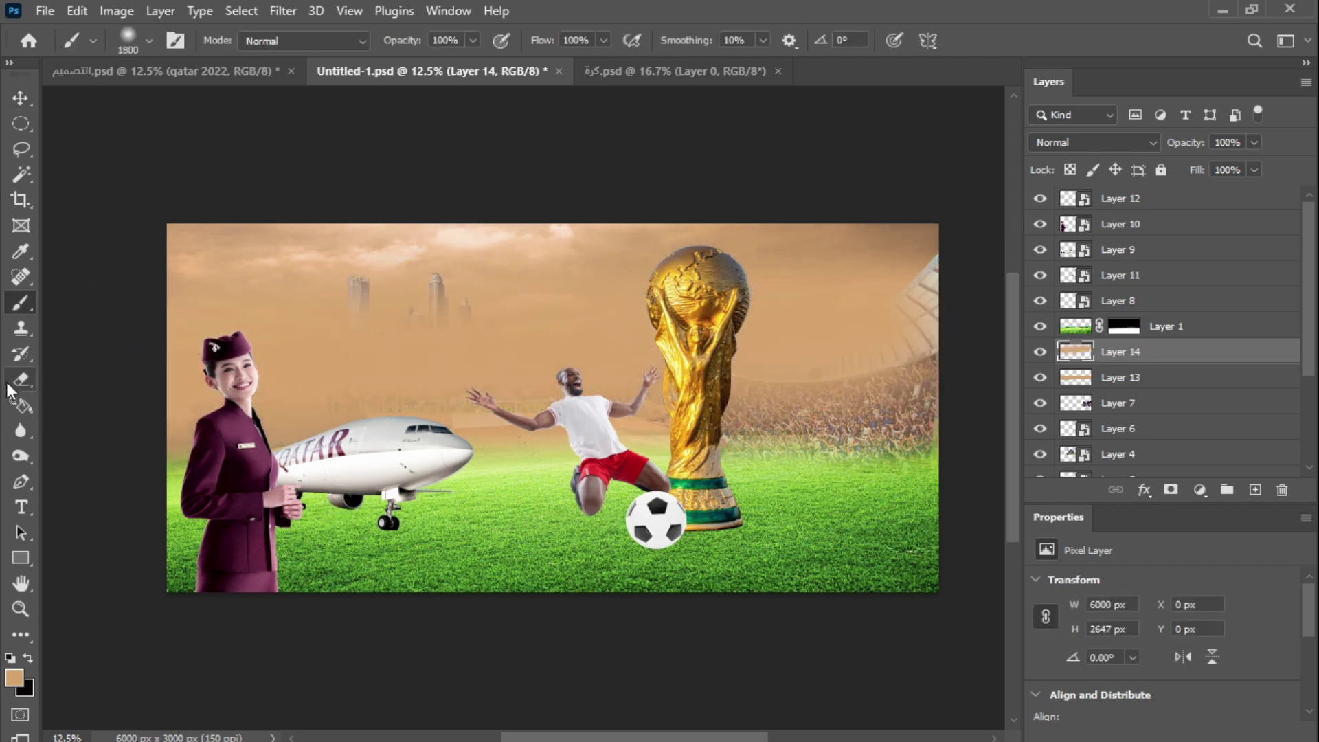
left_click(905, 294)
Send the large haze layer below the skyline, set its opacity to 47% and its blend mode to Screen.
key("ctrl+bracketleft")
key("ctrl+bracketleft")
key("ctrl+bracketleft")
key("ctrl+bracketleft")
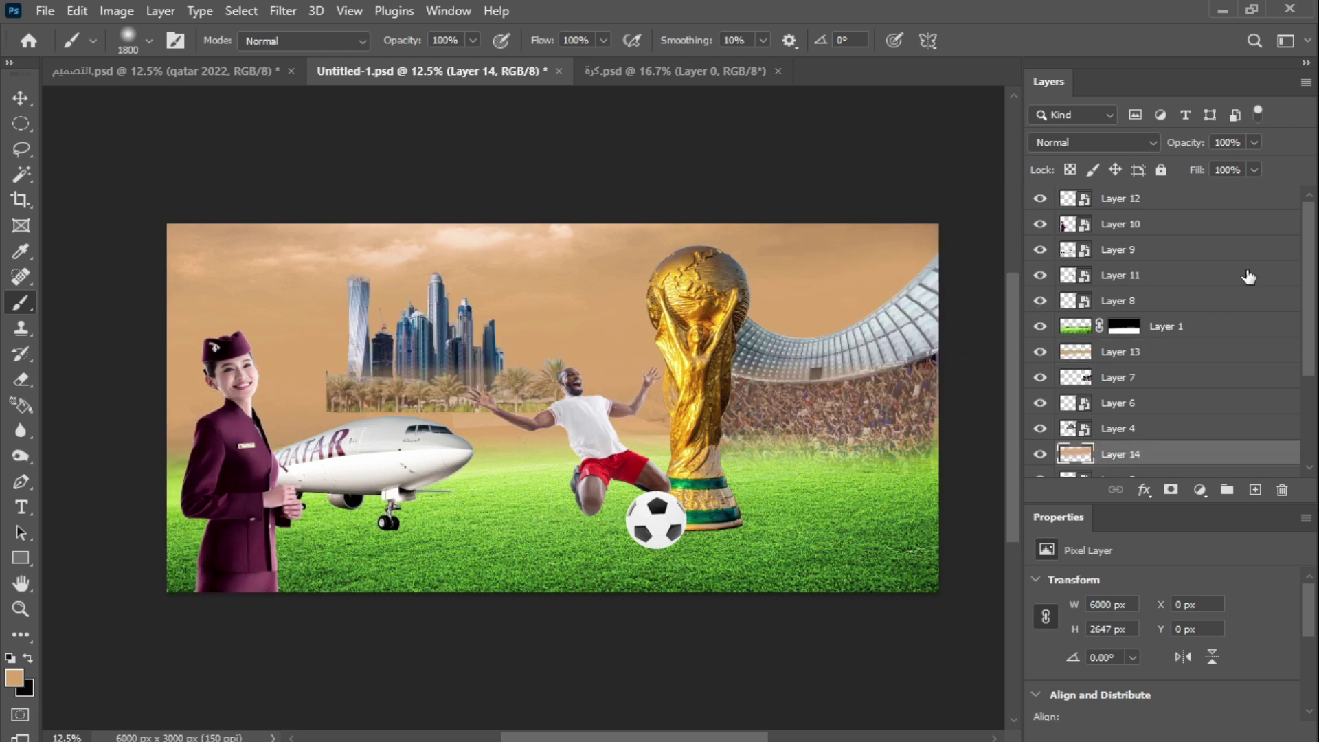
left_click(1254, 141)
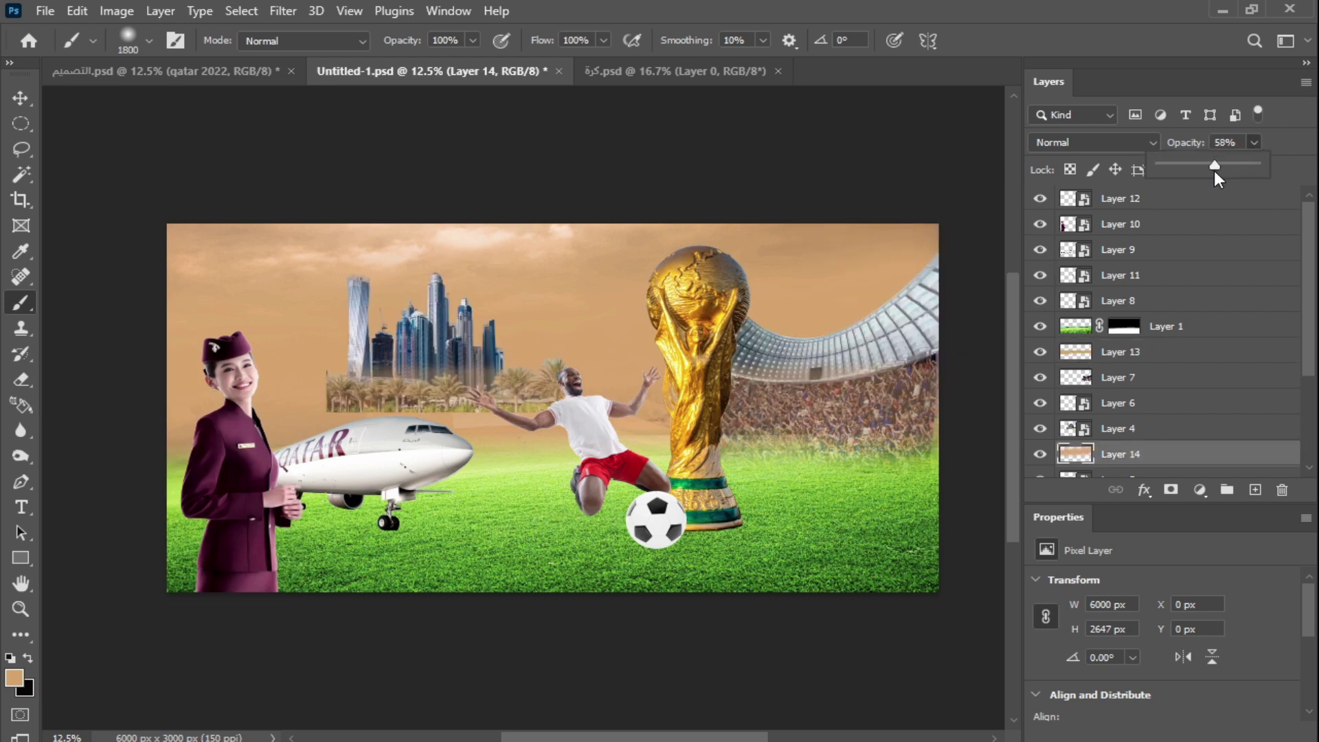
left_click_drag(1215, 170, 1202, 170)
left_click(1153, 142)
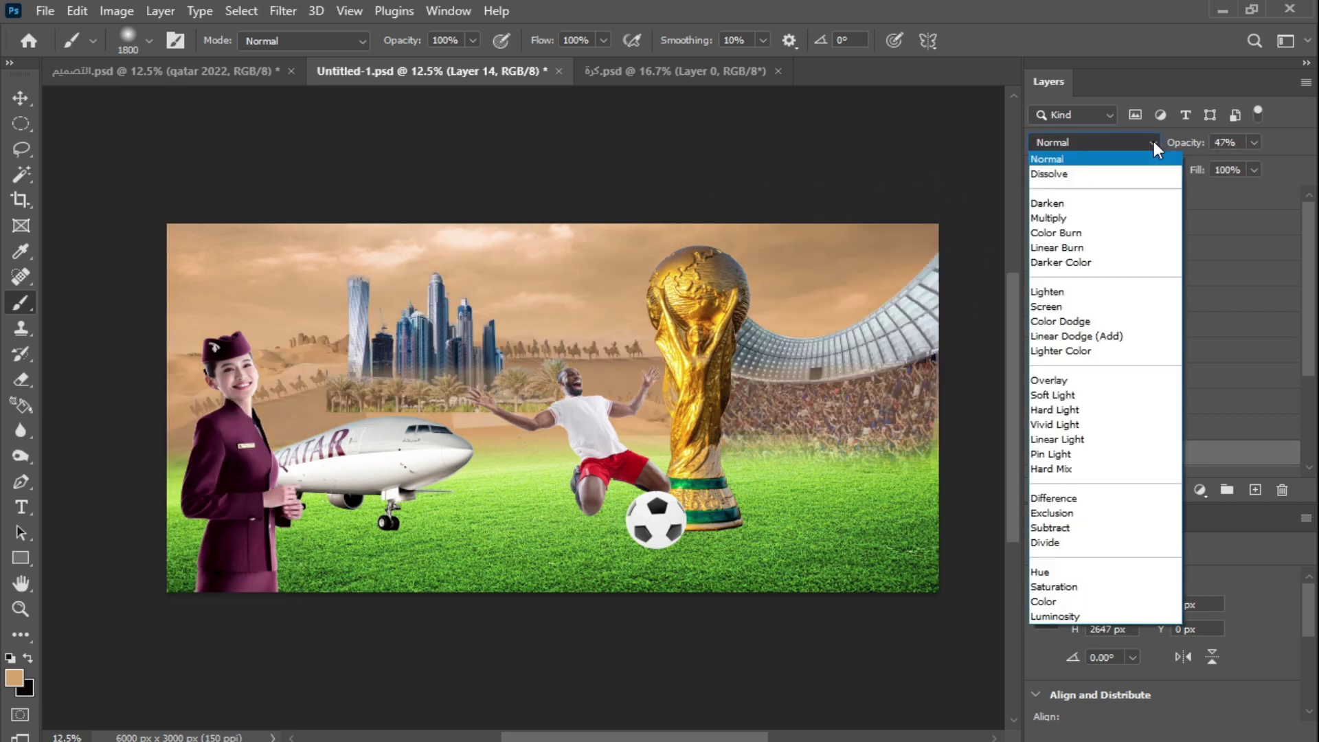
left_click(1073, 307)
Set Layer 13 to Screen at 48% opacity, and raise Layer 14's opacity to 66%.
left_click(1121, 352)
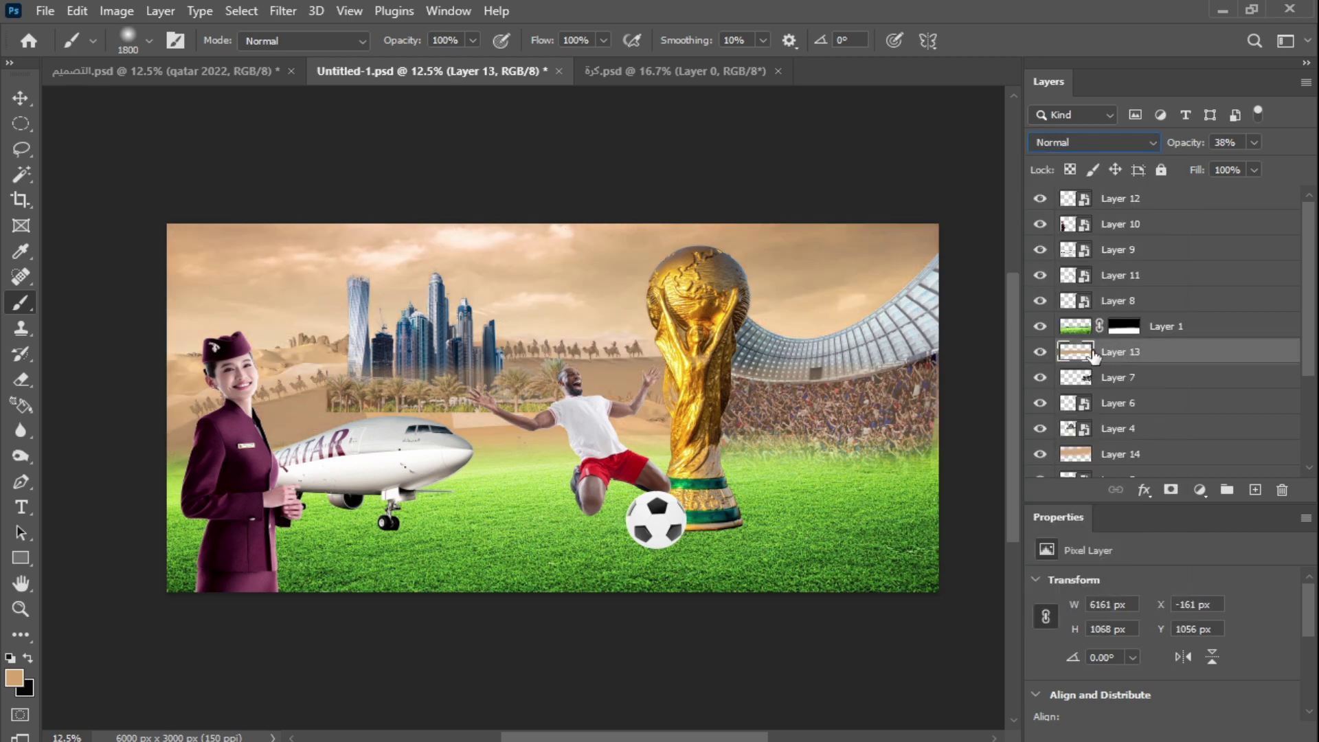
left_click(1152, 142)
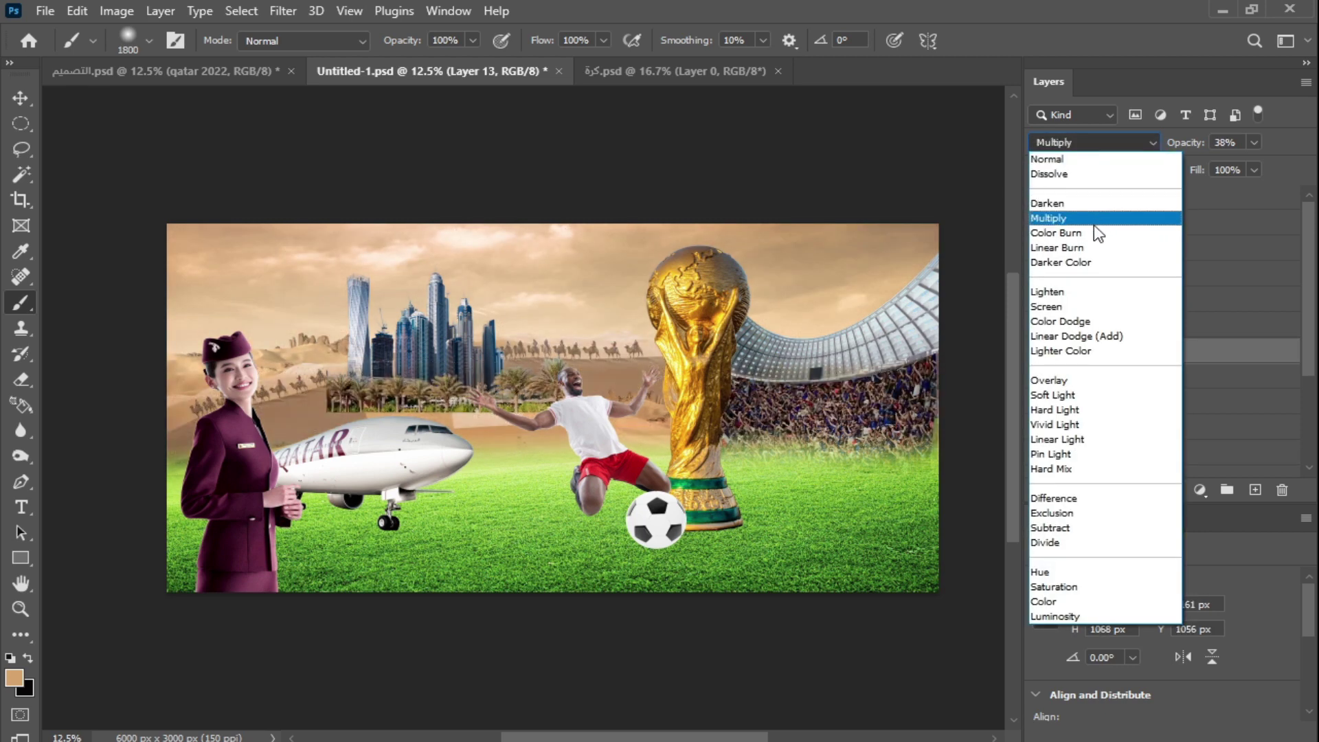
left_click(1073, 306)
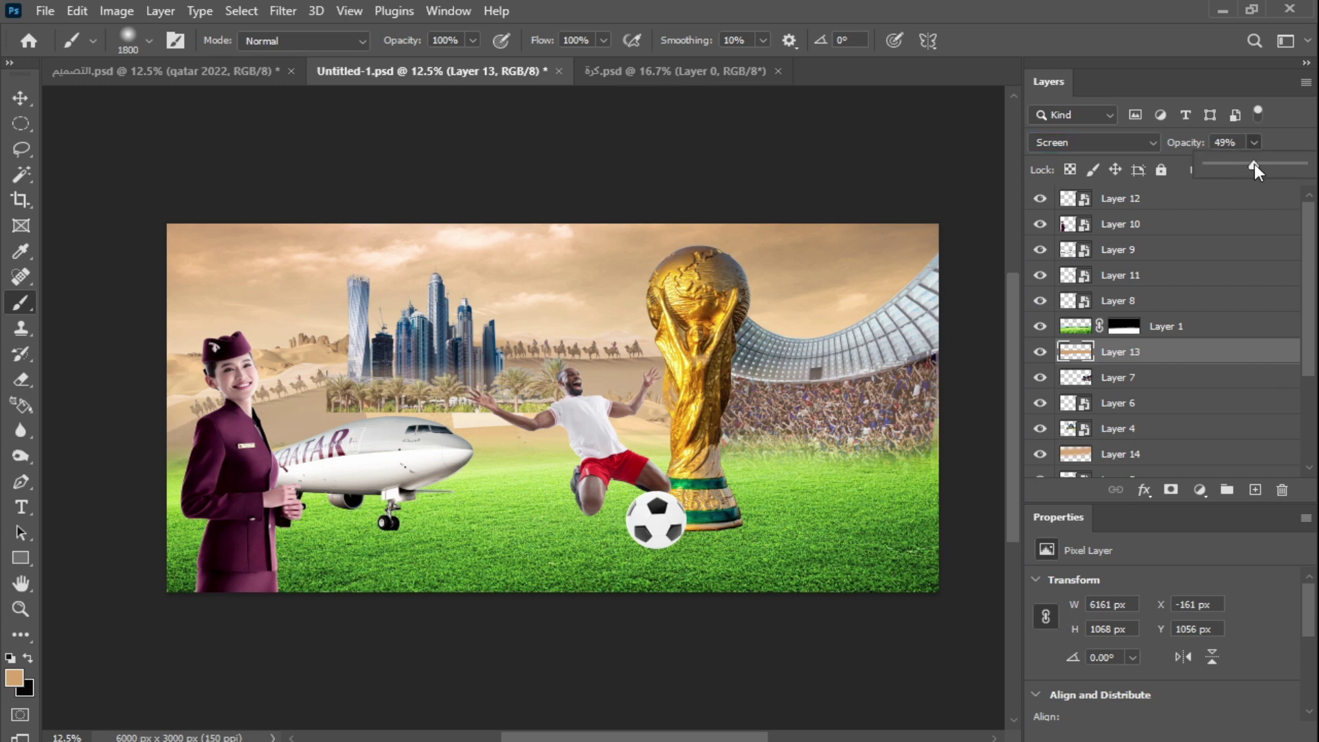
left_click(1152, 454)
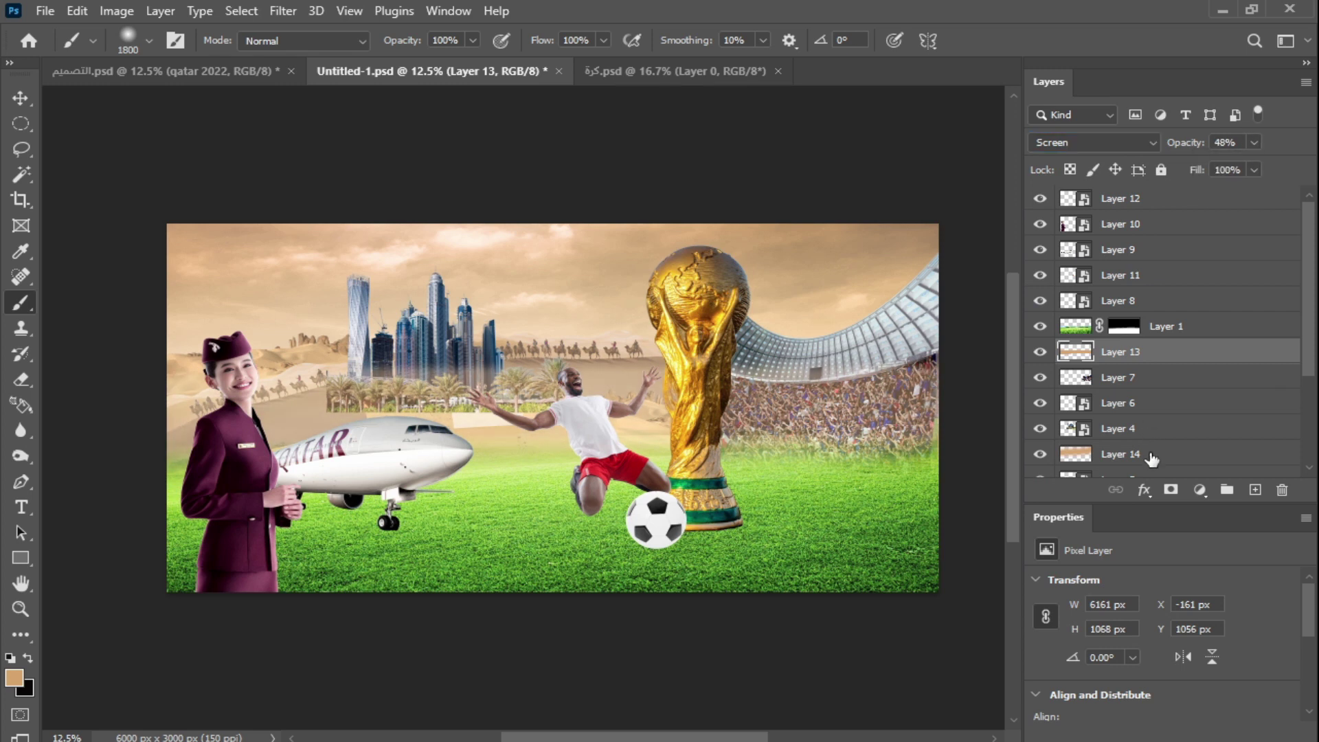
Lower the skyline so its base sits behind the airplane, at about X 1276 px, Y 573 px.
key("v")
left_click(436, 308)
left_click_drag(439, 302, 439, 309)
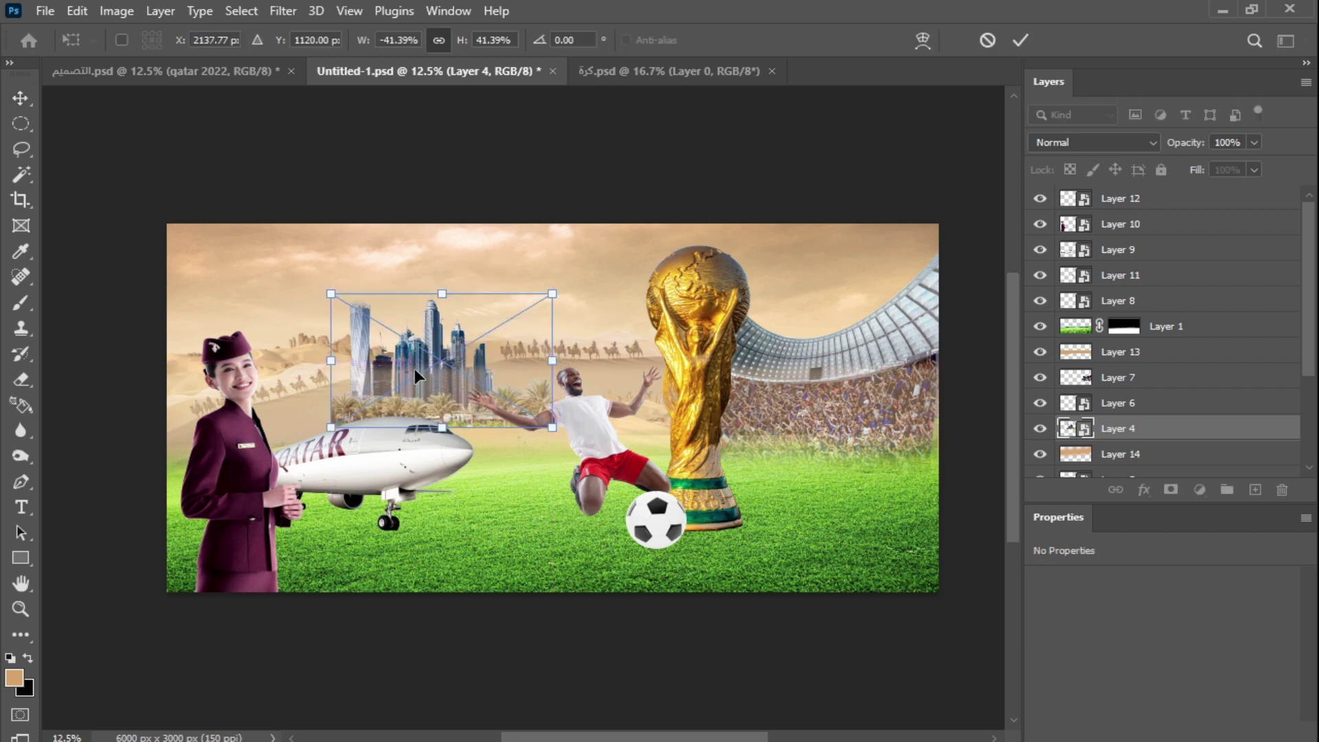
key("Return")
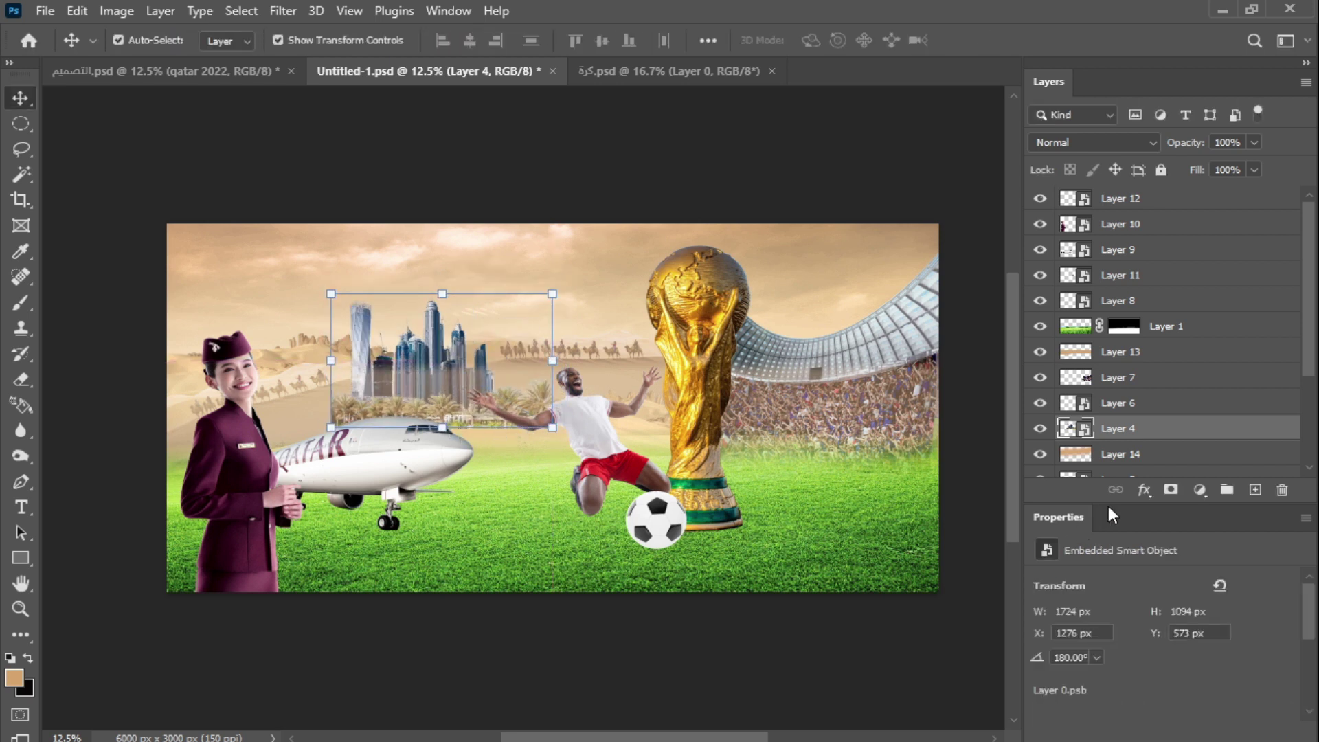
Add a layer mask to the skyline and brush out the hard lower edge beneath its palm trees with a smaller soft brush.
left_click(1171, 489)
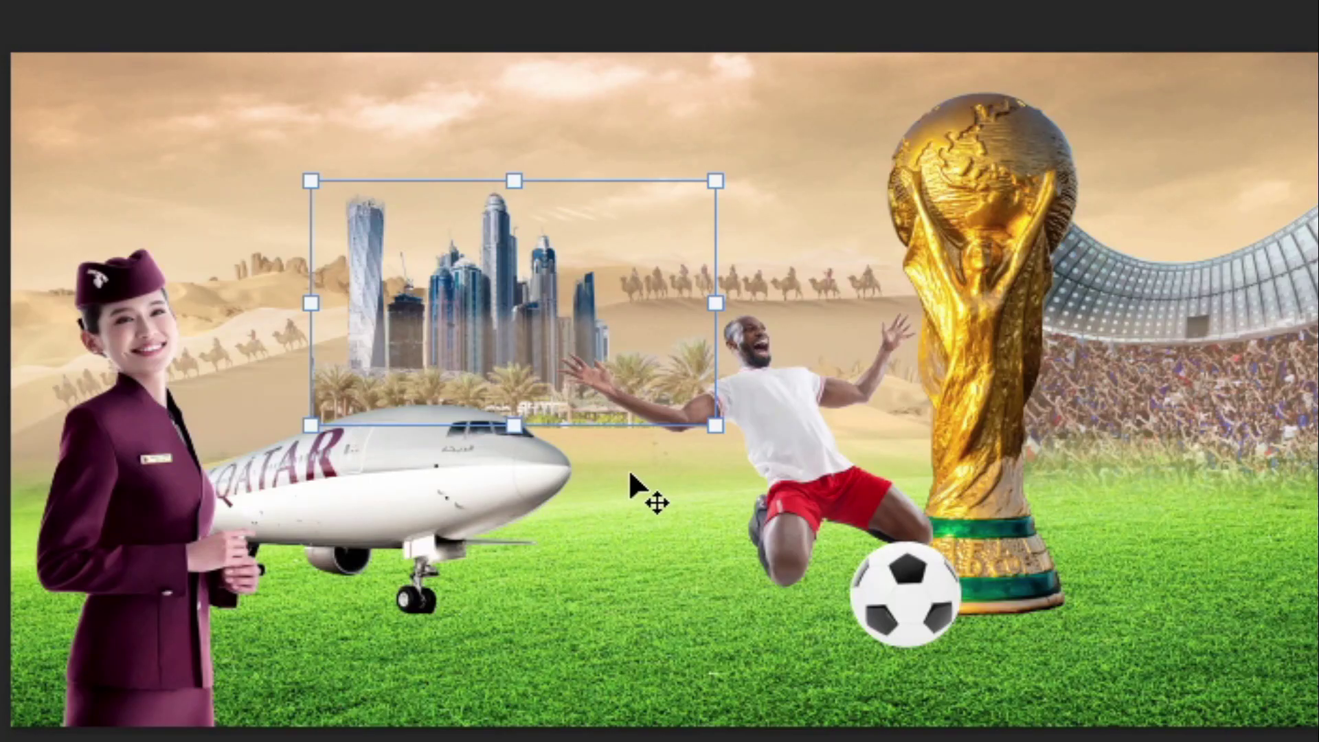
key("b")
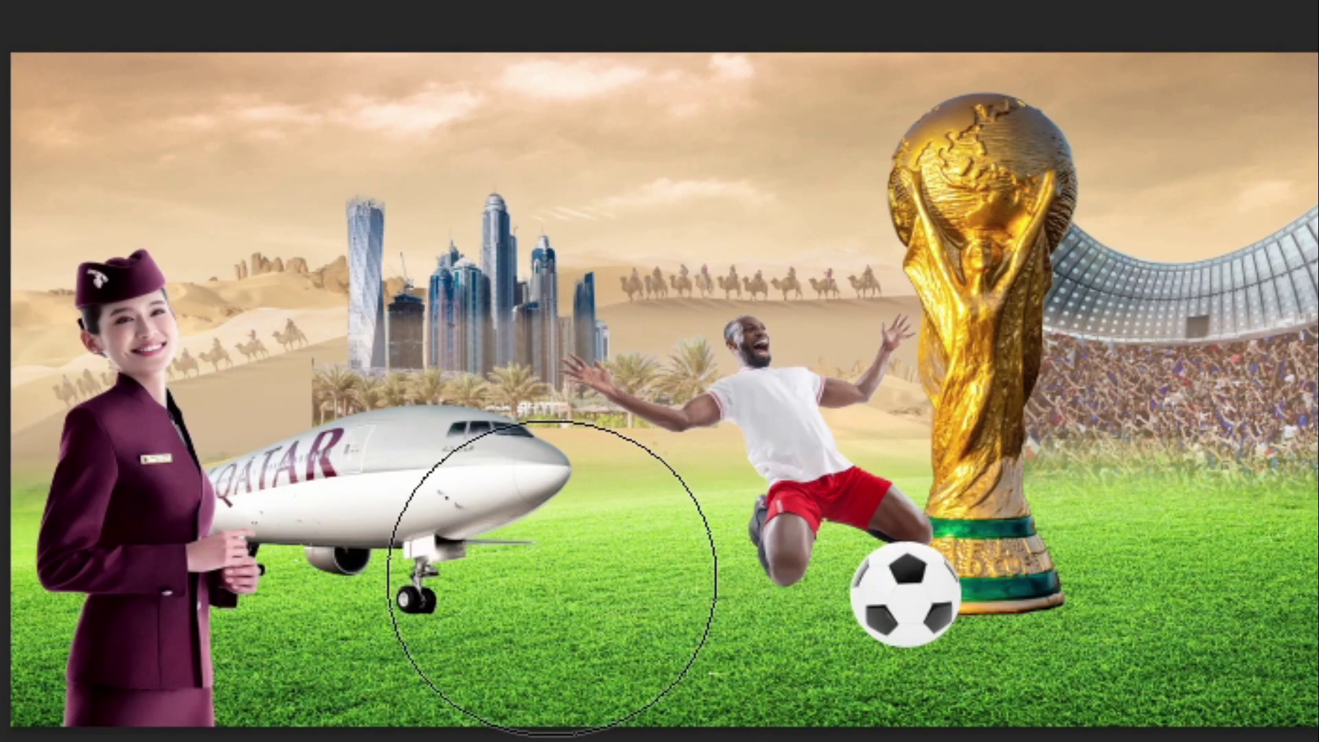
key("bracketleft")
key("bracketleft")
key("bracketleft")
key("bracketleft")
key("bracketleft")
key("bracketleft")
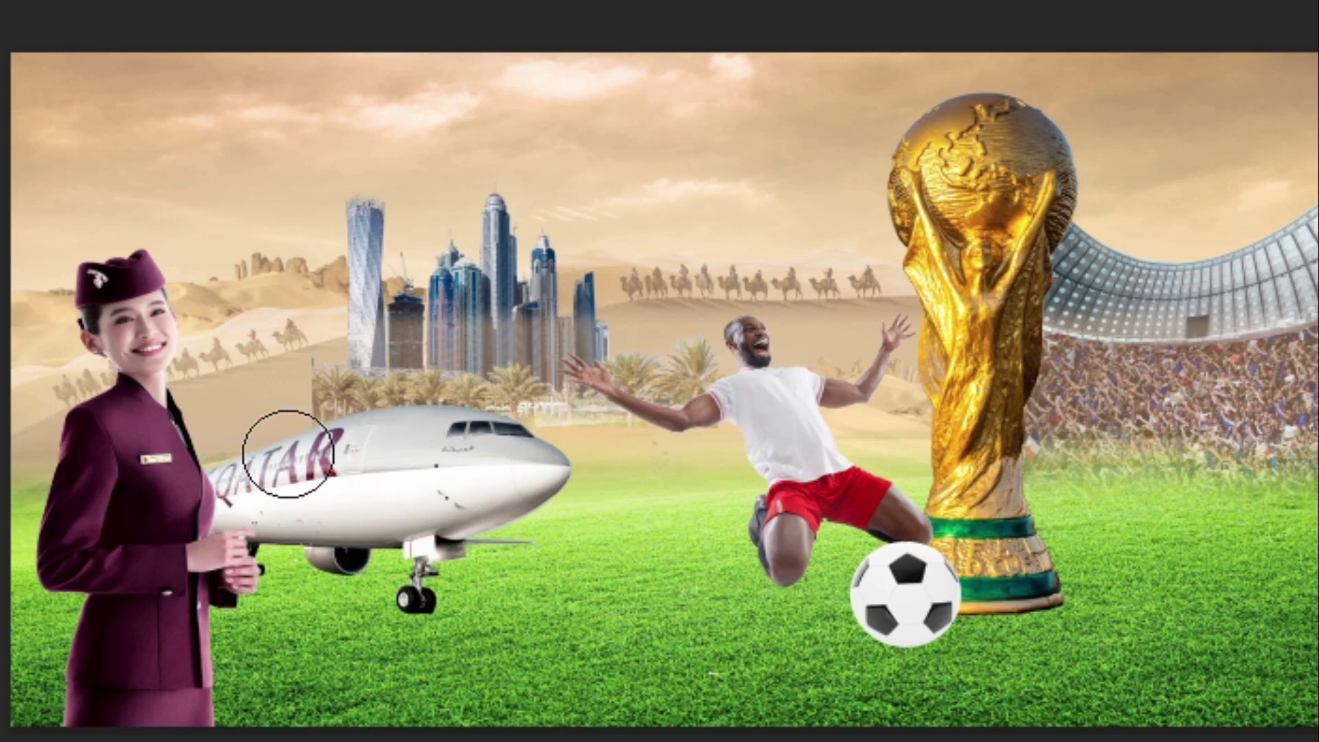
key("v")
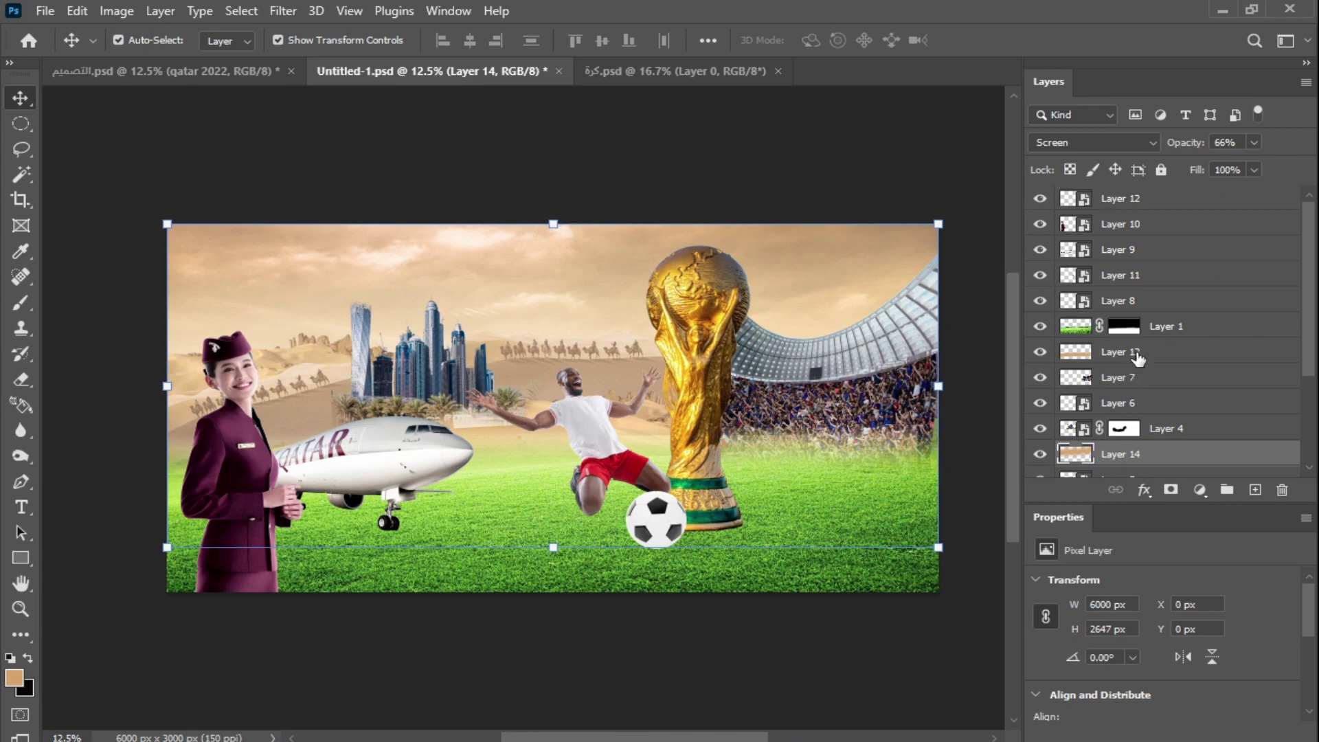
Hide both tan haze layers, Layer 13 and Layer 14.
left_click(1137, 356)
left_click(1143, 454)
left_click(1040, 352)
left_click(1040, 454)
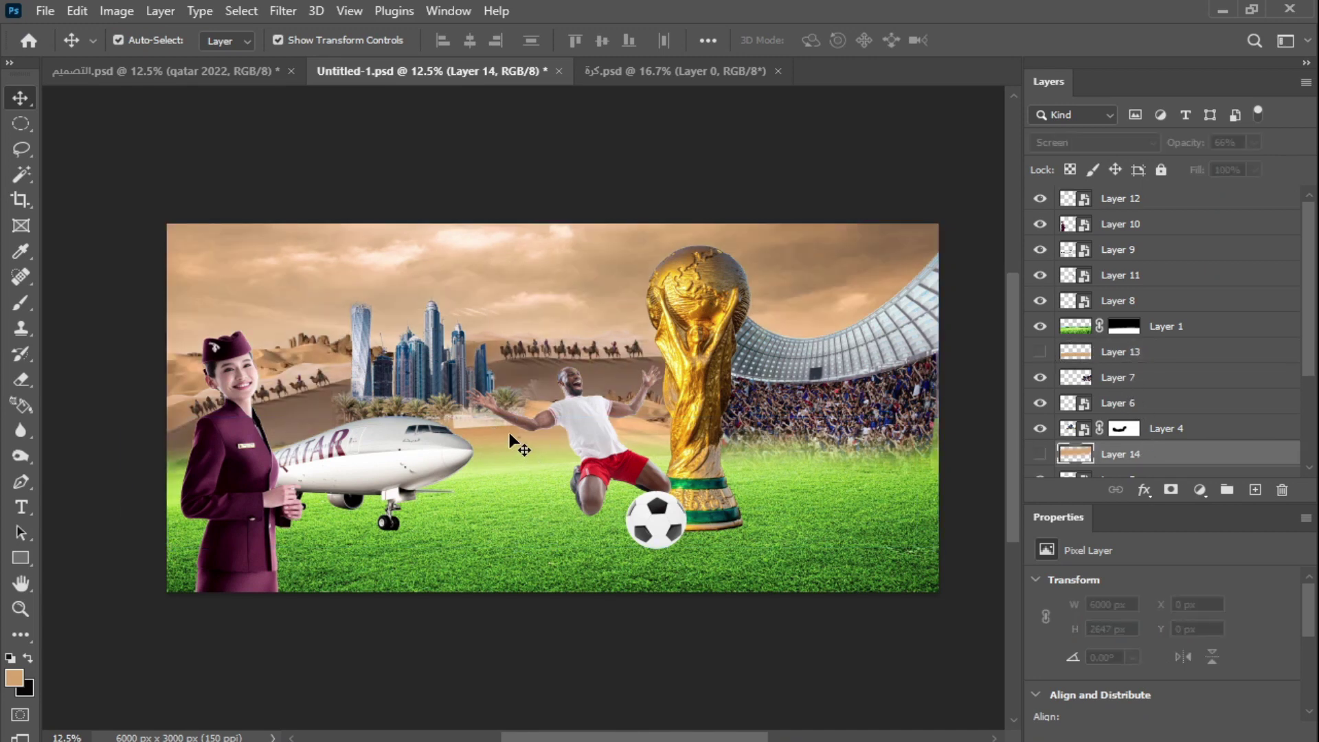
Raise and slightly enlarge Layer 5 behind the kneeling player, rotated to 12.65° and placed at X 2067 px, Y 1203 px.
left_click_drag(648, 435, 566, 423)
key("ctrl+t")
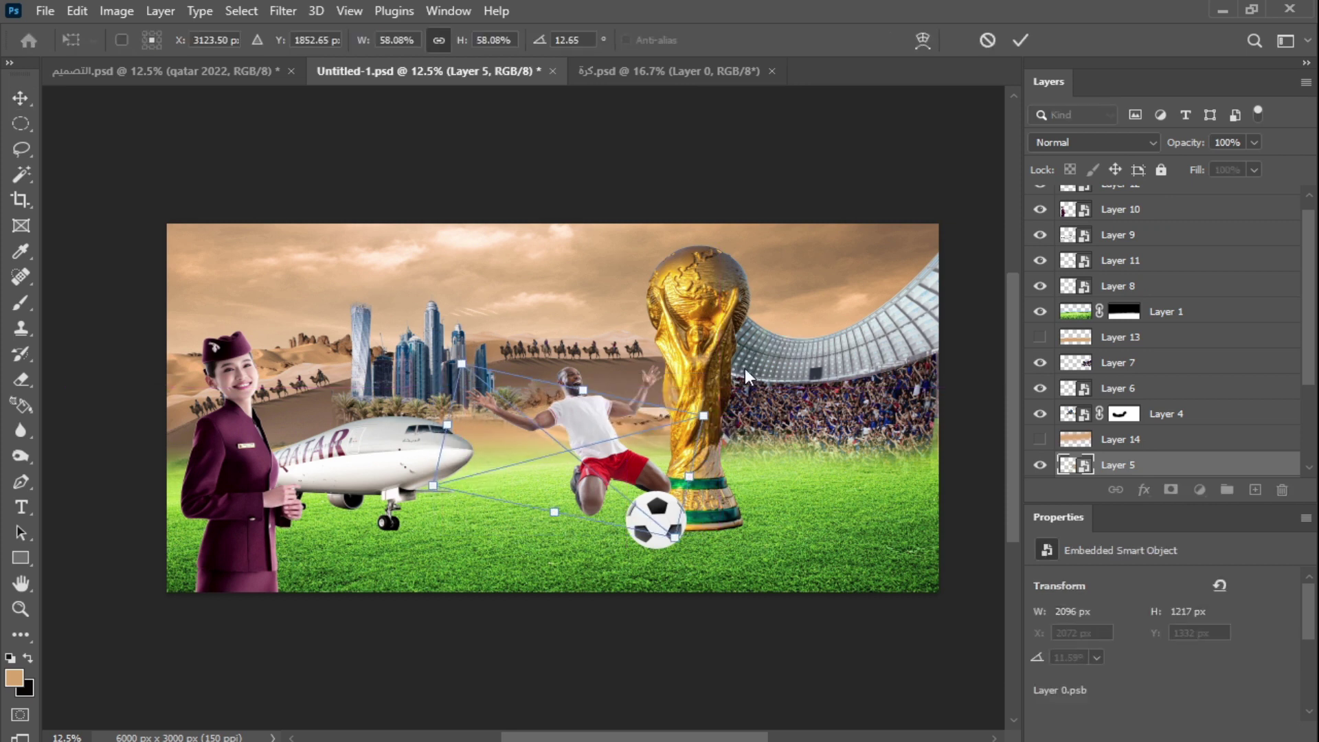
key("Return")
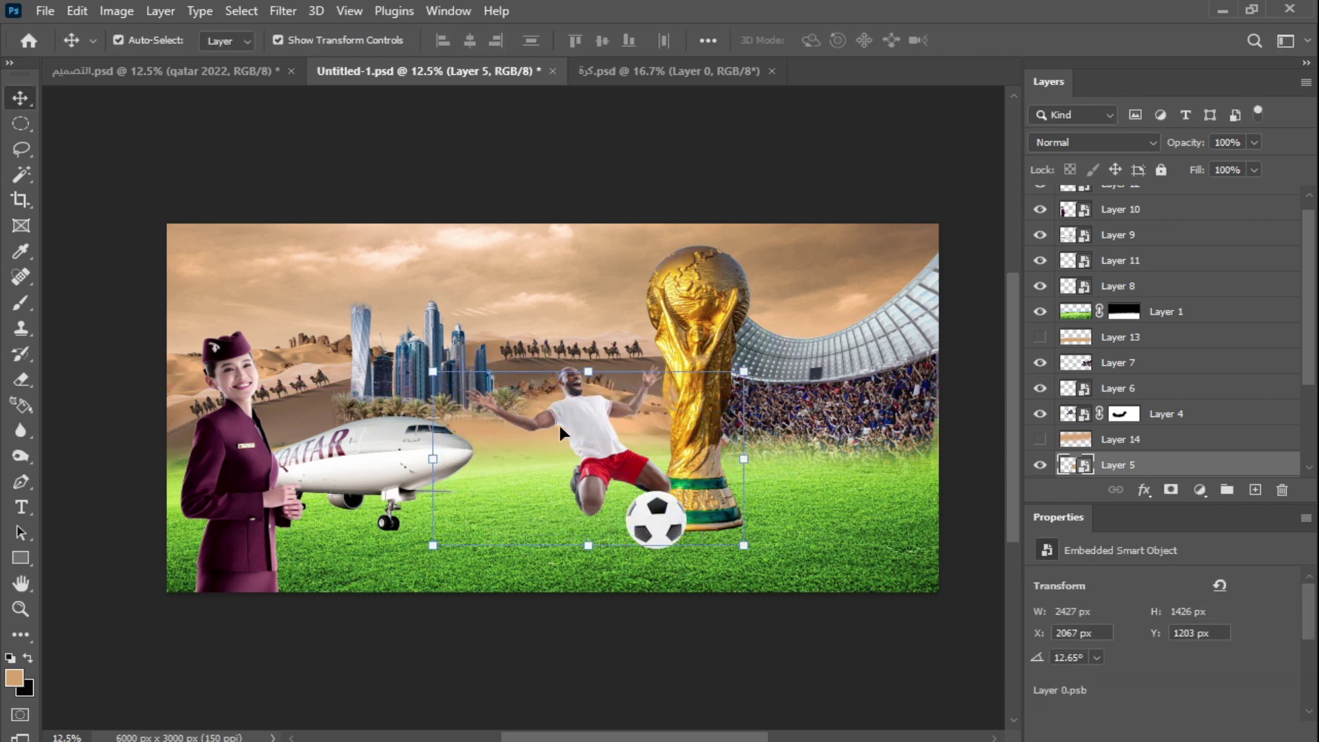
left_click(972, 437)
Show both haze layers, Layer 14 and Layer 13, and set Layer 13's blend mode to Normal.
left_click(1040, 438)
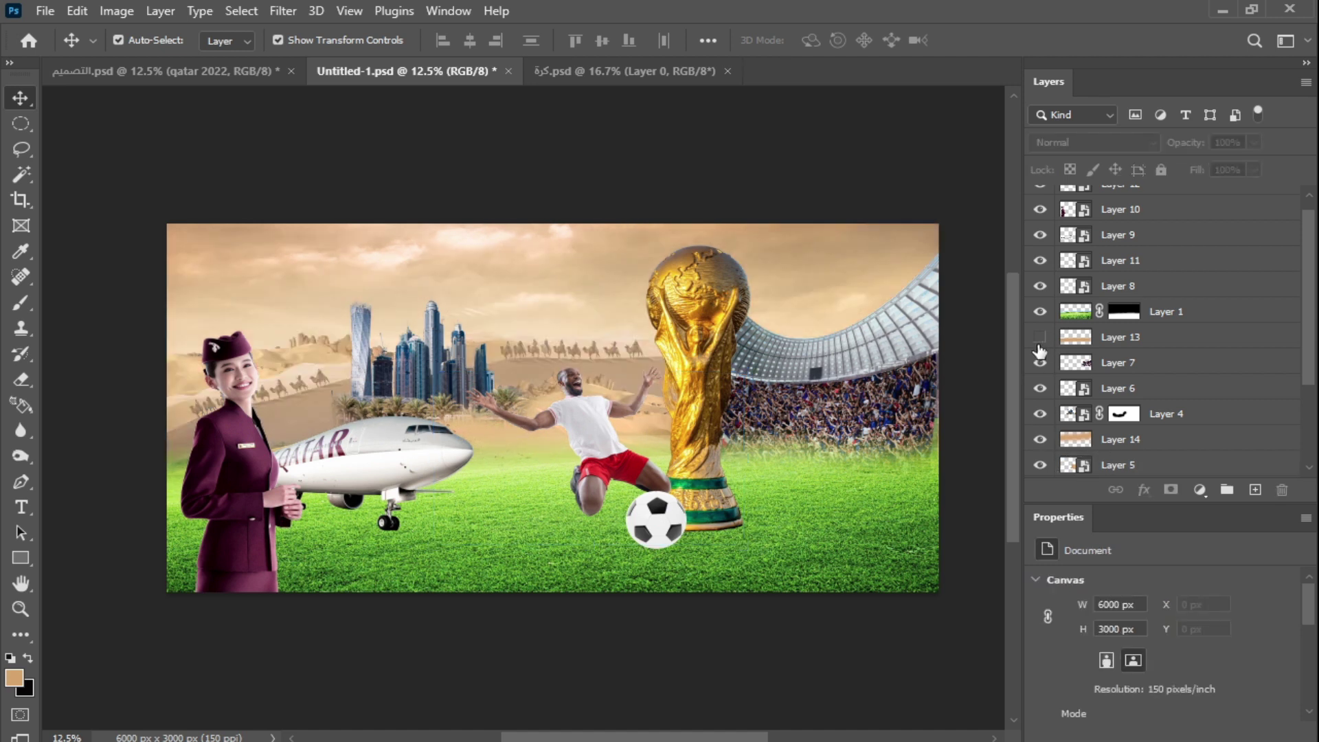
left_click(1039, 338)
left_click(1144, 338)
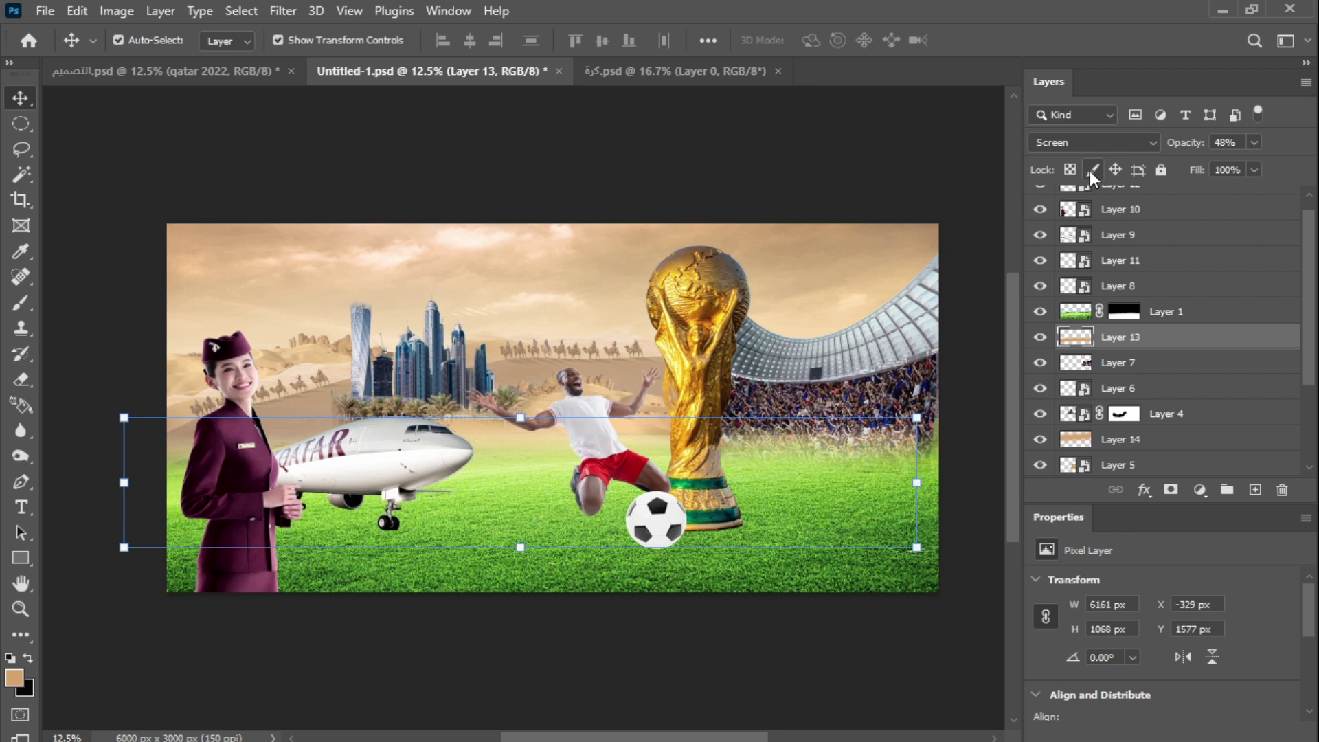
left_click(1154, 141)
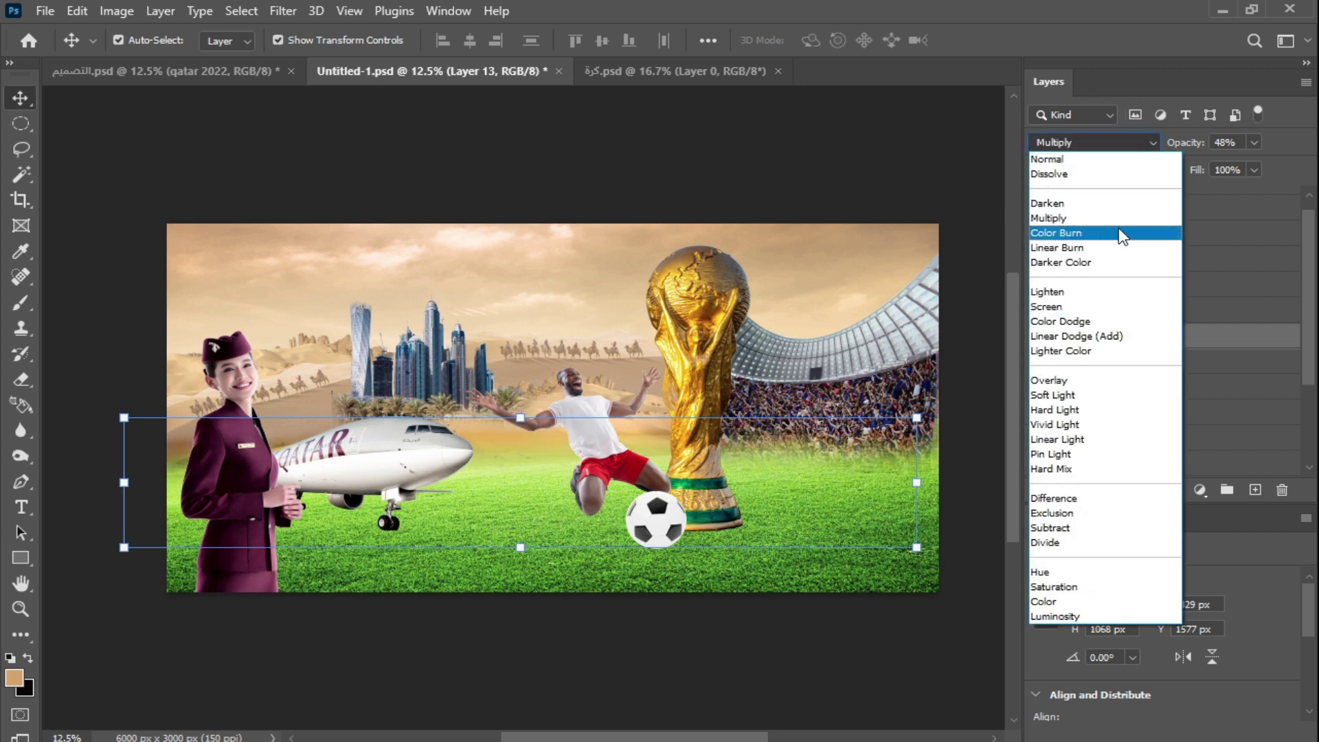
left_click(1040, 160)
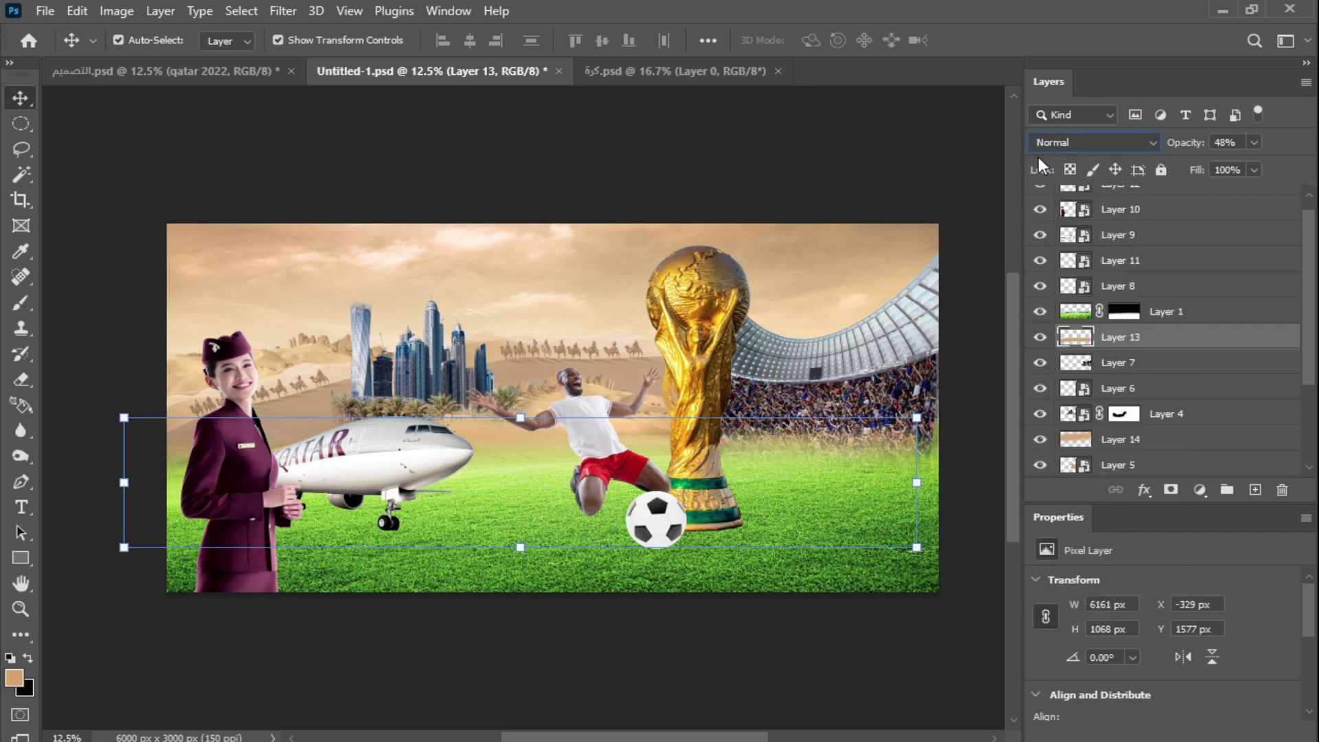
Set Layer 14's blend mode to Normal and lower its opacity to 29%.
left_click(1120, 439)
left_click(1154, 143)
left_click(1113, 159)
left_click(1254, 143)
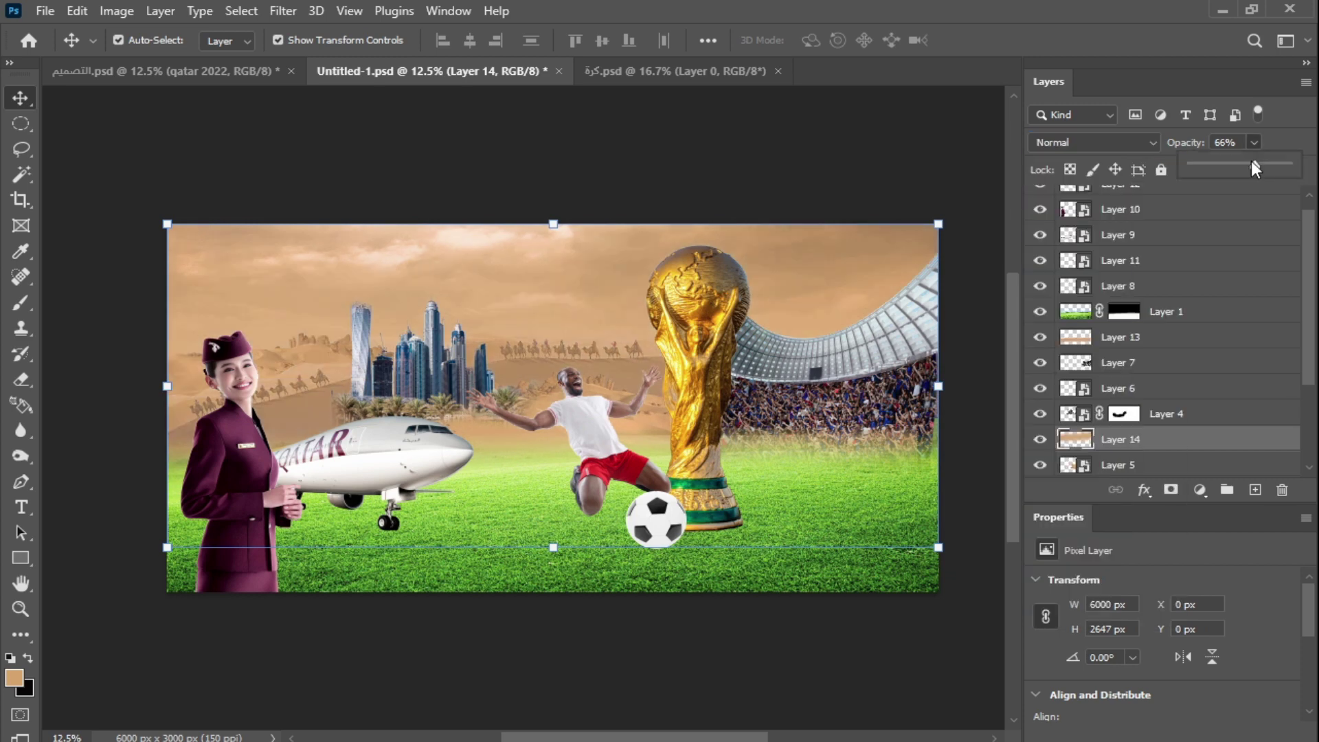
left_click_drag(1232, 165, 1219, 168)
Flatten Layer 14 into a band tilted about -8.7° across the horizon and widen it past the canvas edge, about 6334 × 1747 px overall.
left_click_drag(553, 224, 547, 314)
left_click_drag(553, 547, 562, 406)
left_click_drag(811, 483, 962, 431)
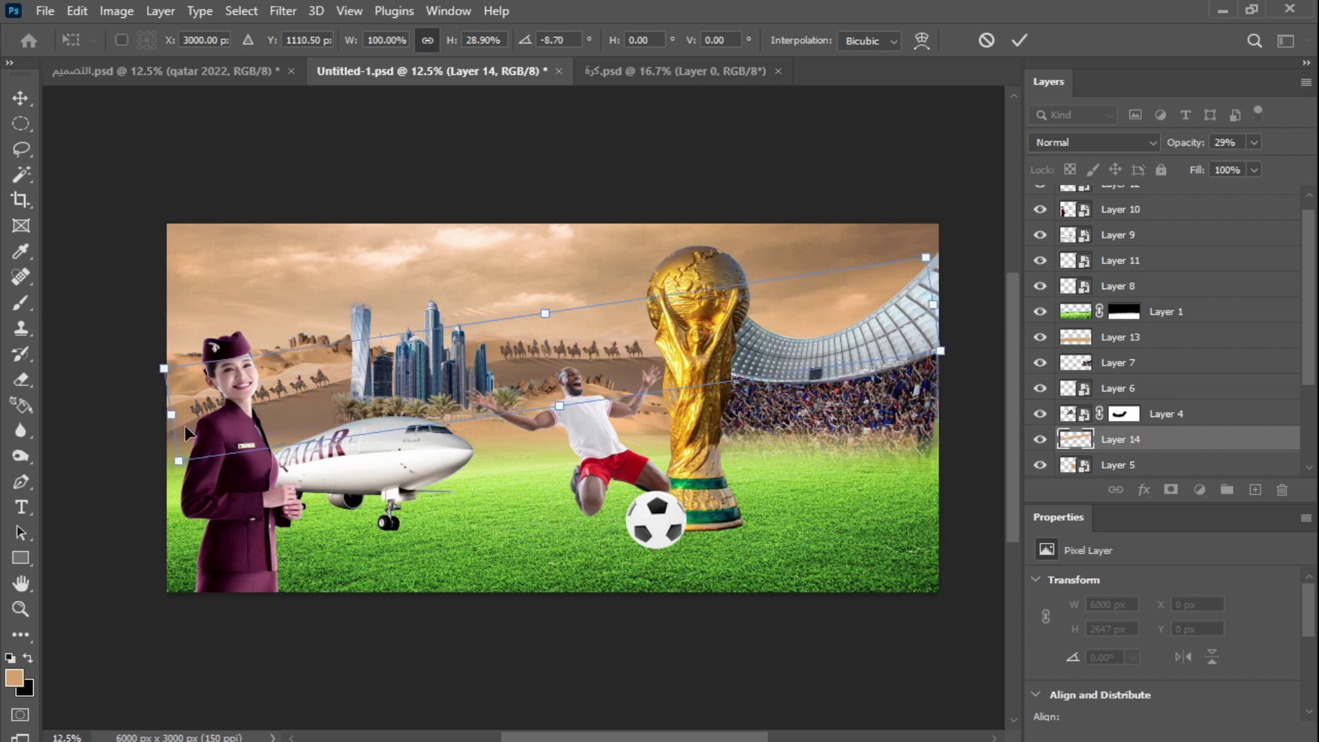
left_click_drag(170, 416, 132, 418)
key("Return")
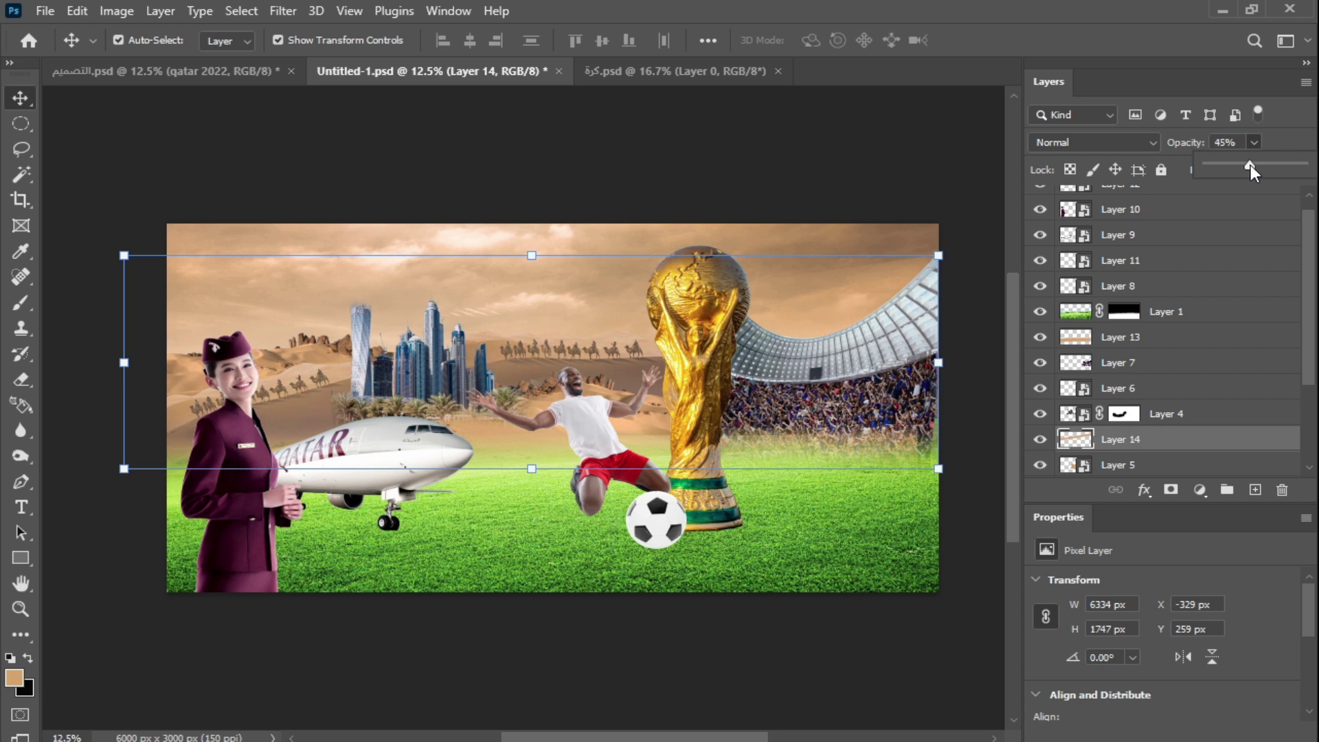
Raise Layer 14's opacity to 61%.
left_click_drag(1251, 165, 1255, 165)
left_click_drag(1255, 165, 1265, 165)
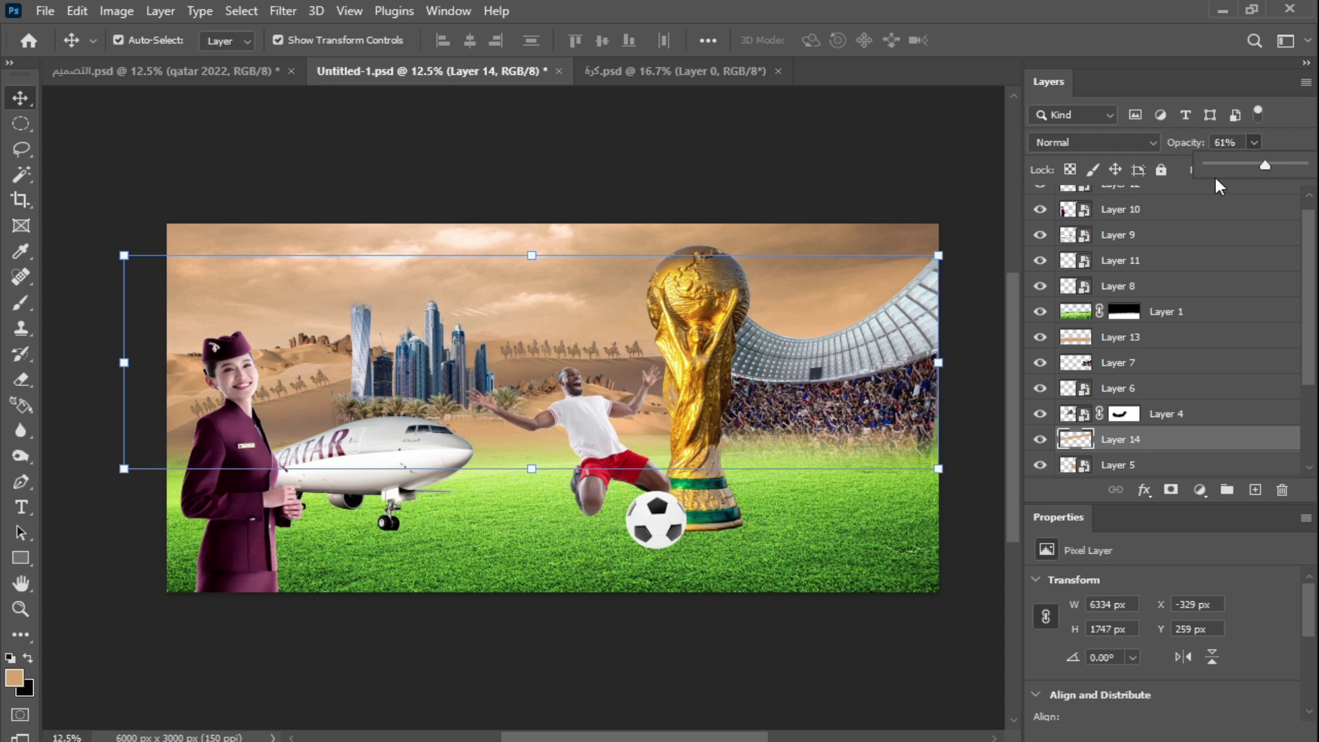
left_click(815, 180)
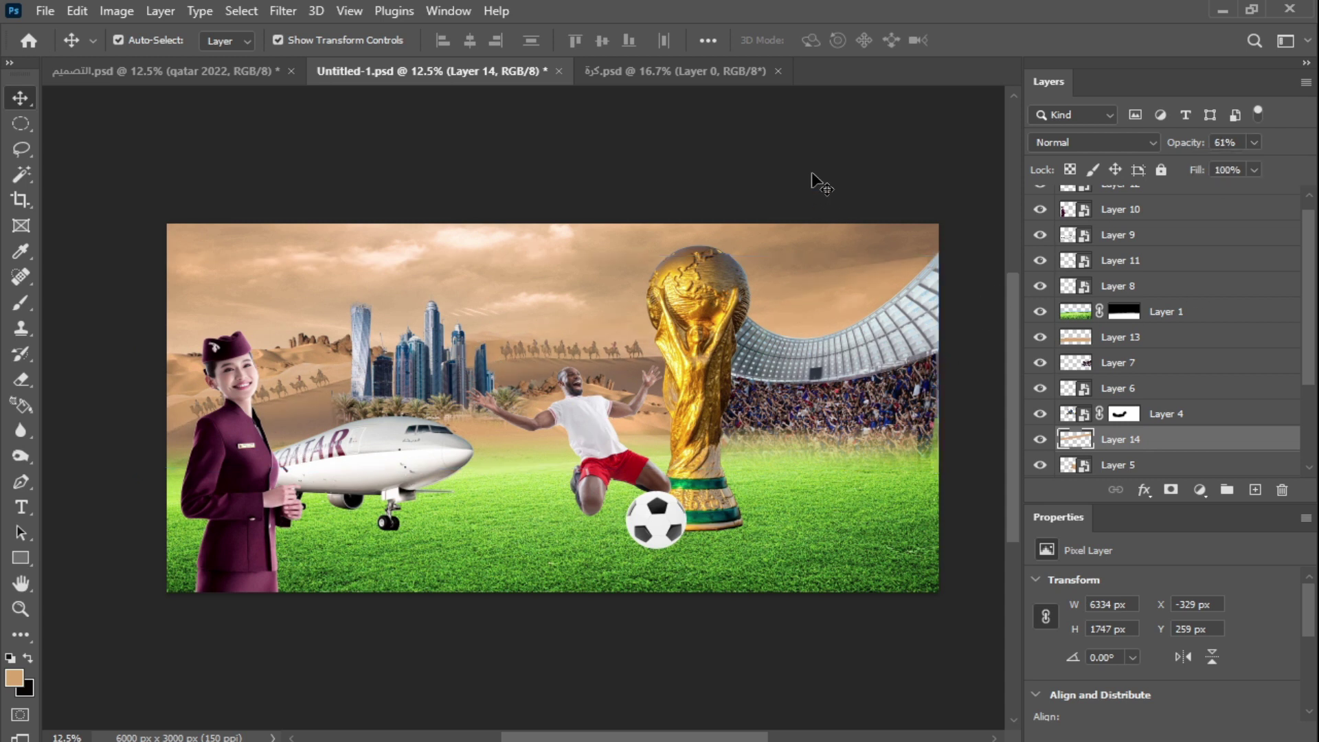
Enlarge and reposition the Layer 13 haze over the skyline and stadium, about 6761 × 1983 px at X -409 px, Y 401 px.
left_click(491, 446)
left_click_drag(526, 452, 520, 321)
mouse_move(906, 403)
left_mouse_down()
mouse_move(995, 498)
mouse_move(917, 483)
mouse_move(958, 509)
left_mouse_up()
key("Return")
Thin the Layer 13 haze over the skyline and stadium crowd with a 1200 px Soft Round eraser at 19% opacity.
key("e")
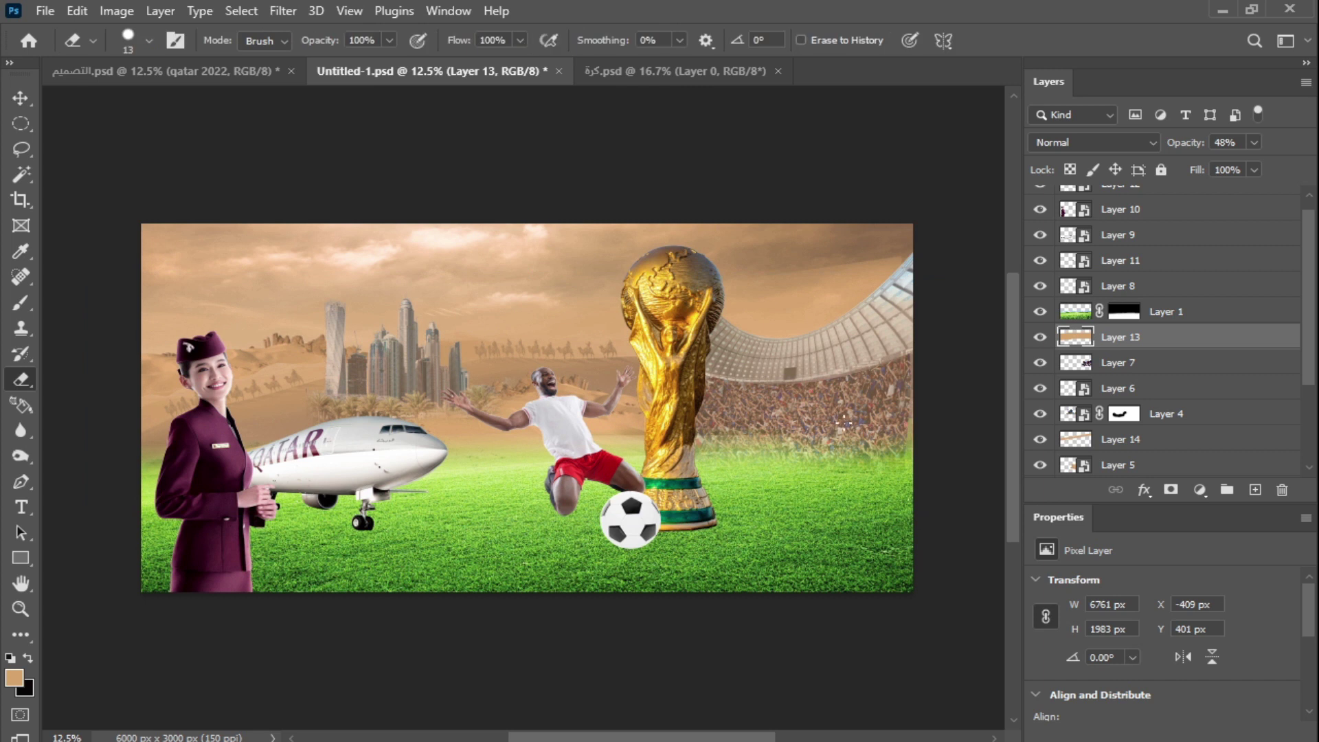
right_click(439, 337)
left_click_drag(542, 377, 590, 383)
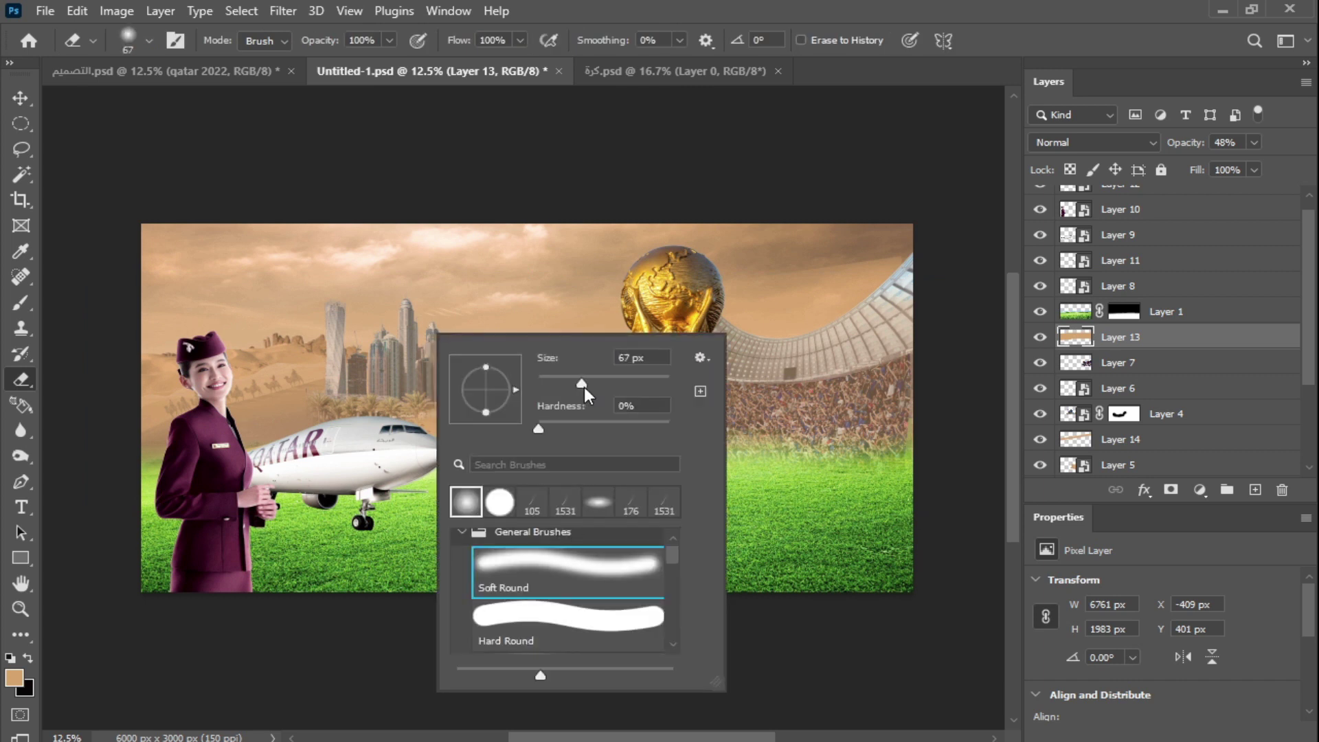
type("432")
left_click(386, 50)
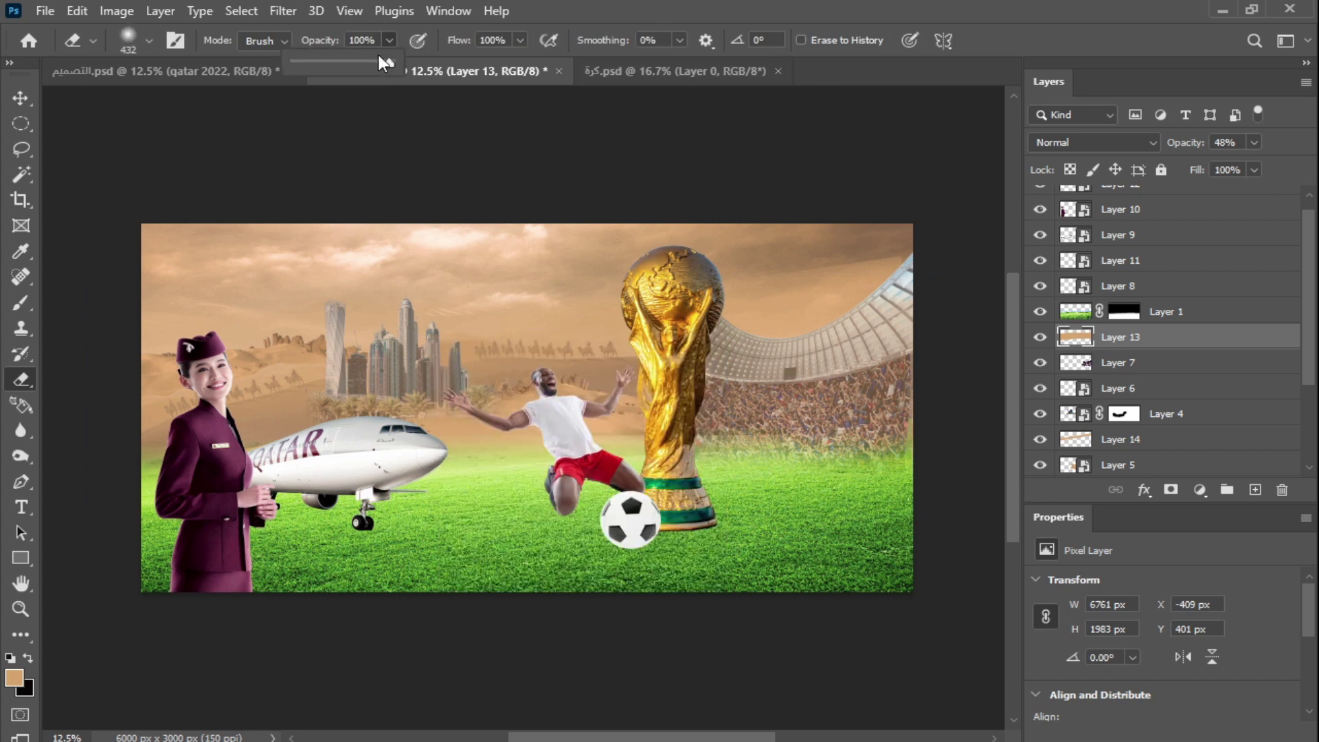
left_click_drag(311, 65, 313, 64)
key("bracketright")
key("bracketright")
key("bracketright")
key("bracketright")
key("bracketright")
key("bracketright")
key("bracketright")
key("bracketright")
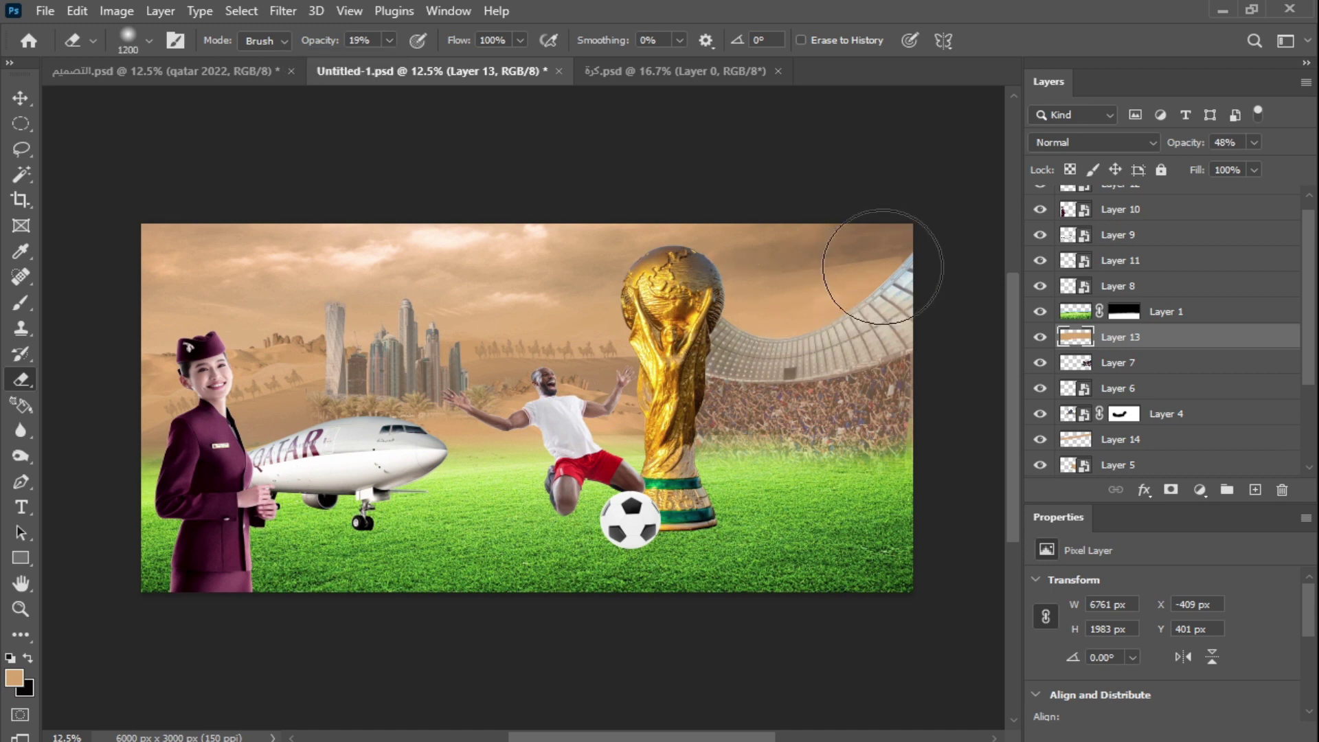
mouse_move(771, 472)
left_mouse_down()
mouse_move(868, 482)
mouse_move(709, 488)
mouse_move(799, 494)
mouse_move(871, 460)
mouse_move(745, 481)
left_mouse_up()
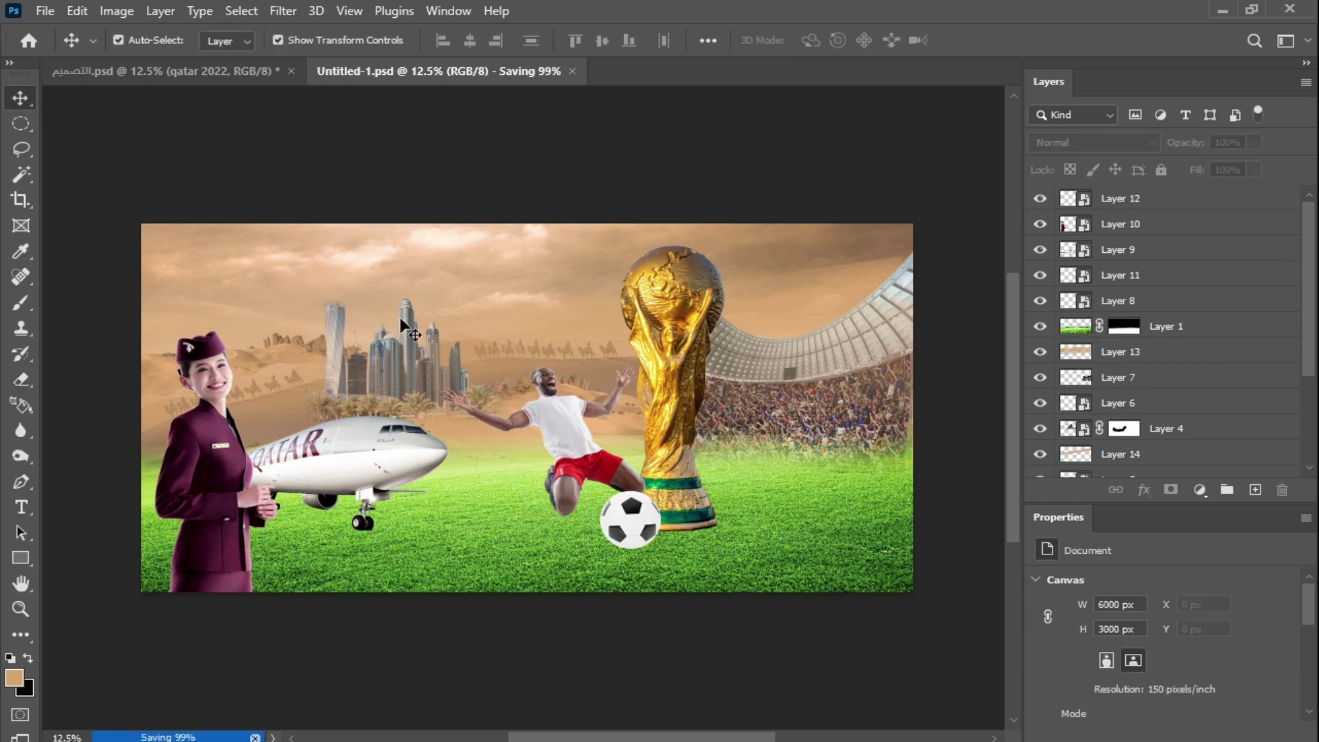
Stretch the skyline on Layer 4 slightly taller and lower it a little behind the airplane.
left_click(402, 320)
right_click(411, 320)
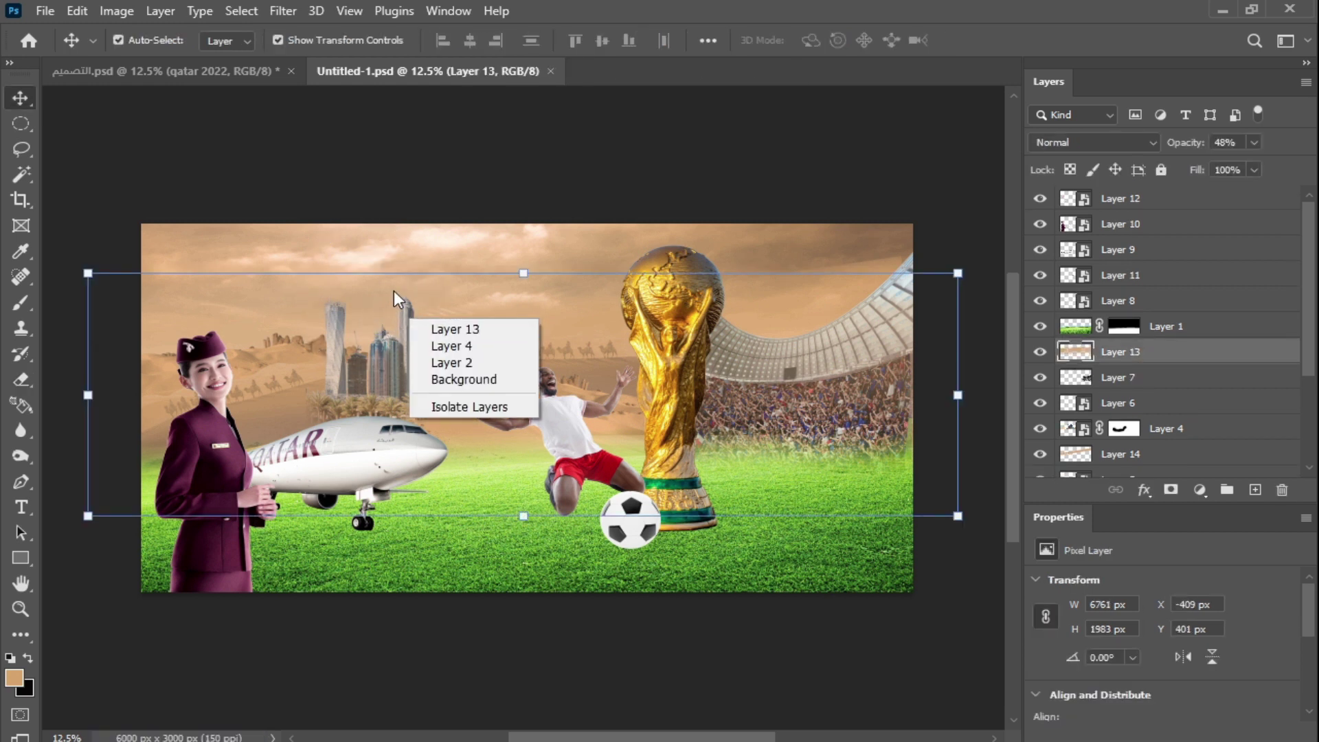
left_click(454, 345)
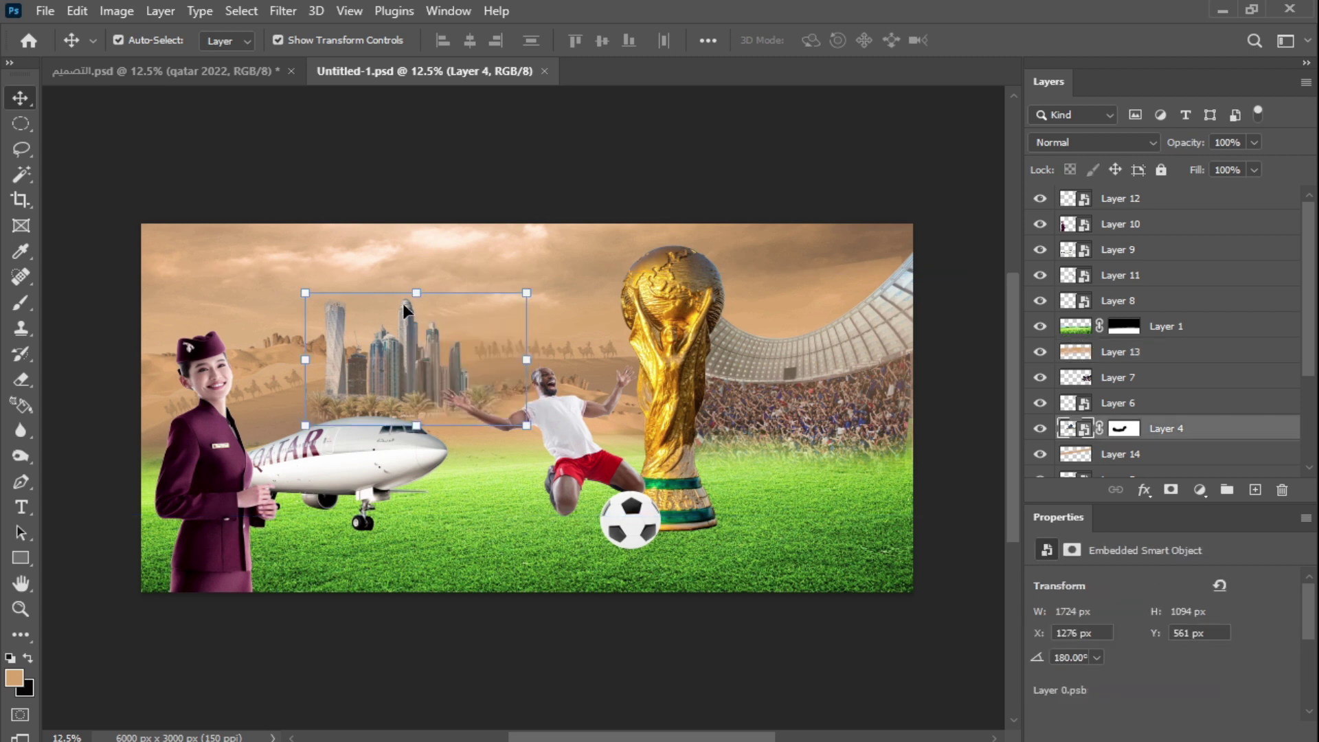
mouse_move(423, 287)
left_mouse_down()
mouse_move(427, 259)
mouse_move(427, 270)
left_mouse_up()
left_click_drag(418, 319, 418, 333)
left_click(318, 491)
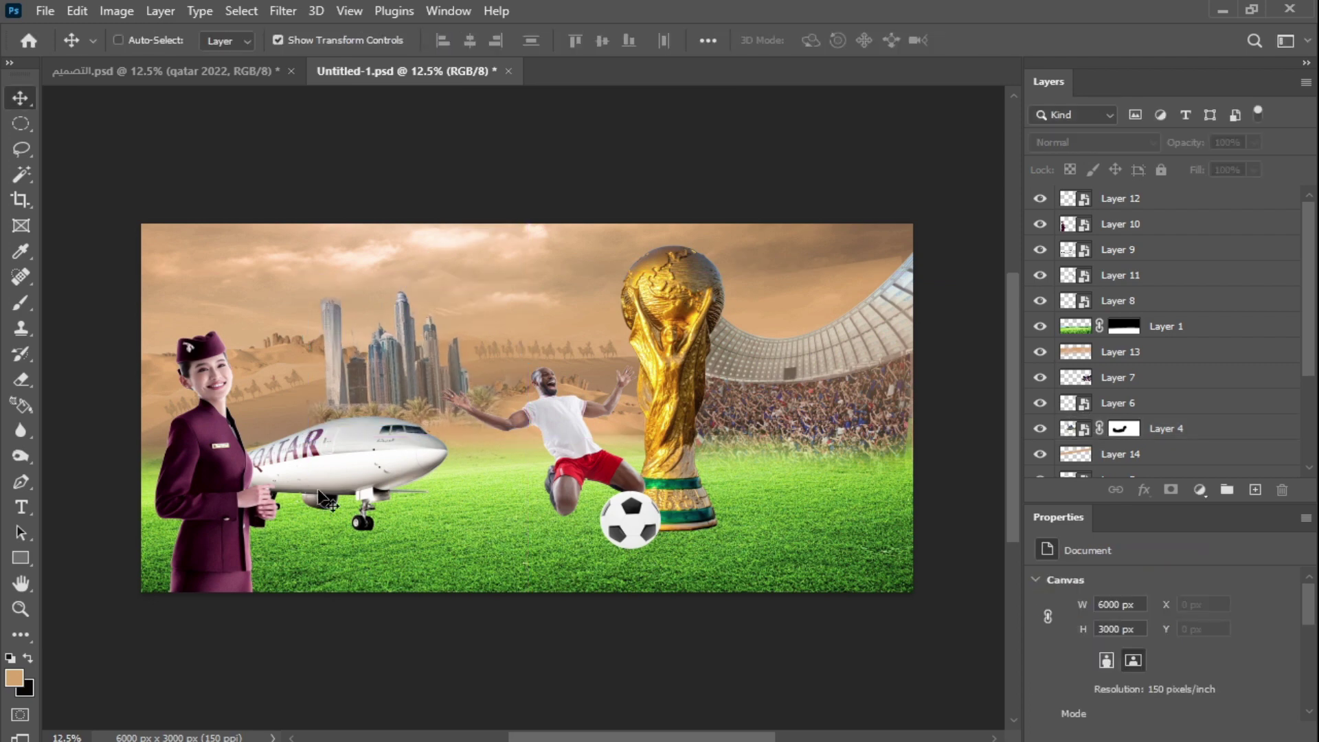
Add a new empty layer named Layer 15 and set the foreground color to orange #ff9c00, based on a sample from the trophy.
key("ctrl+shift+n")
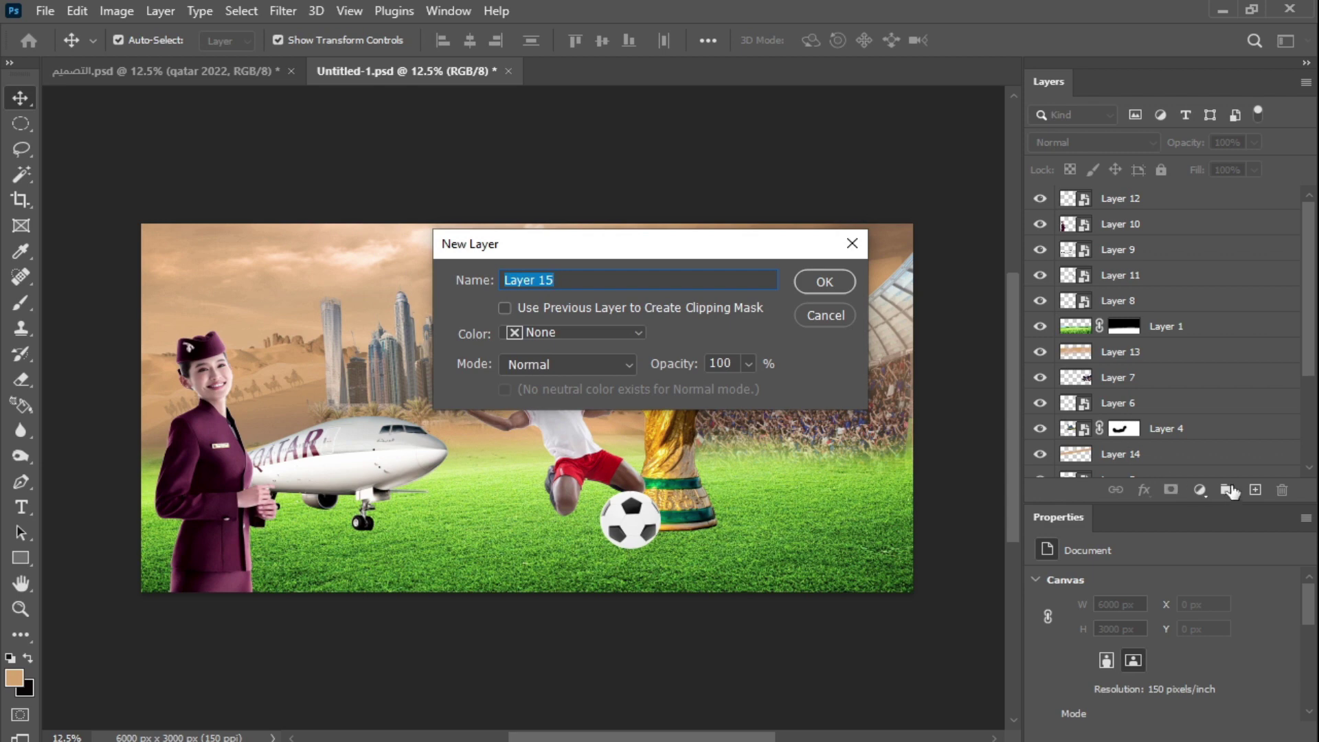
left_click(830, 281)
key("b")
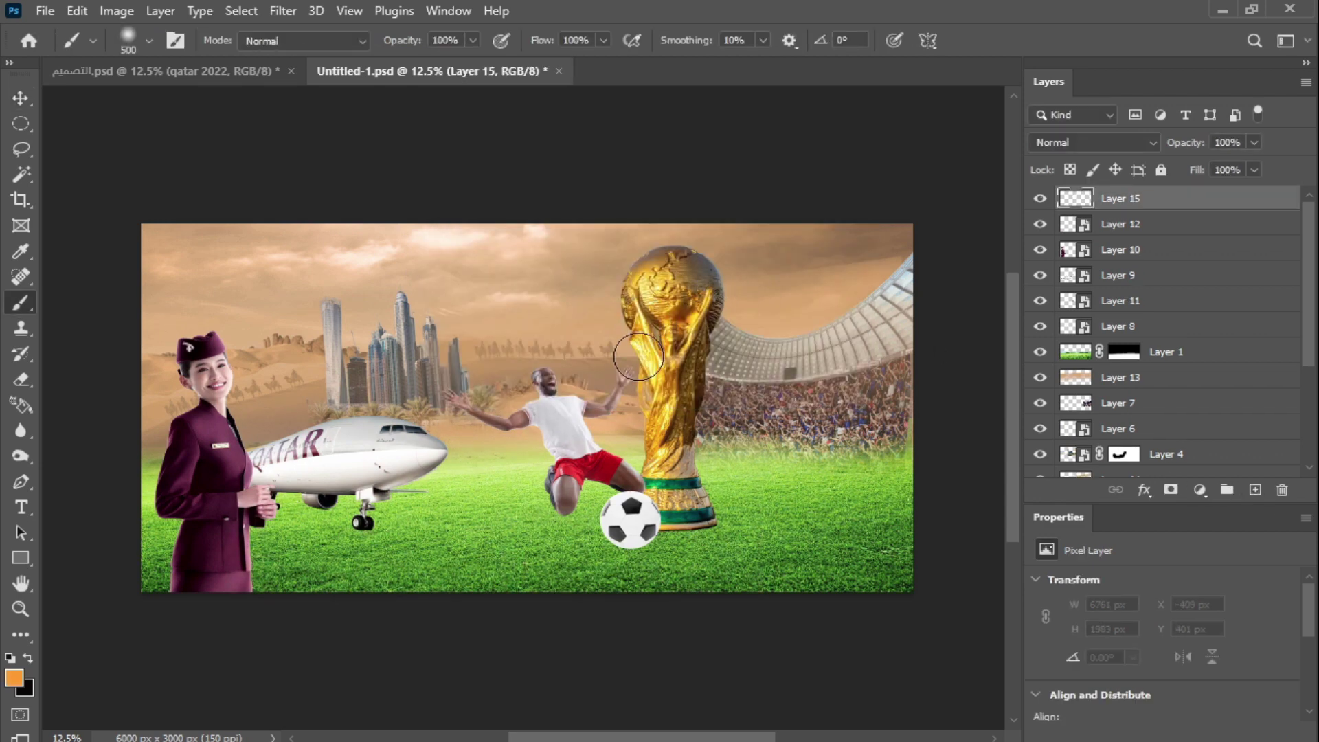
key("i")
left_click(643, 308)
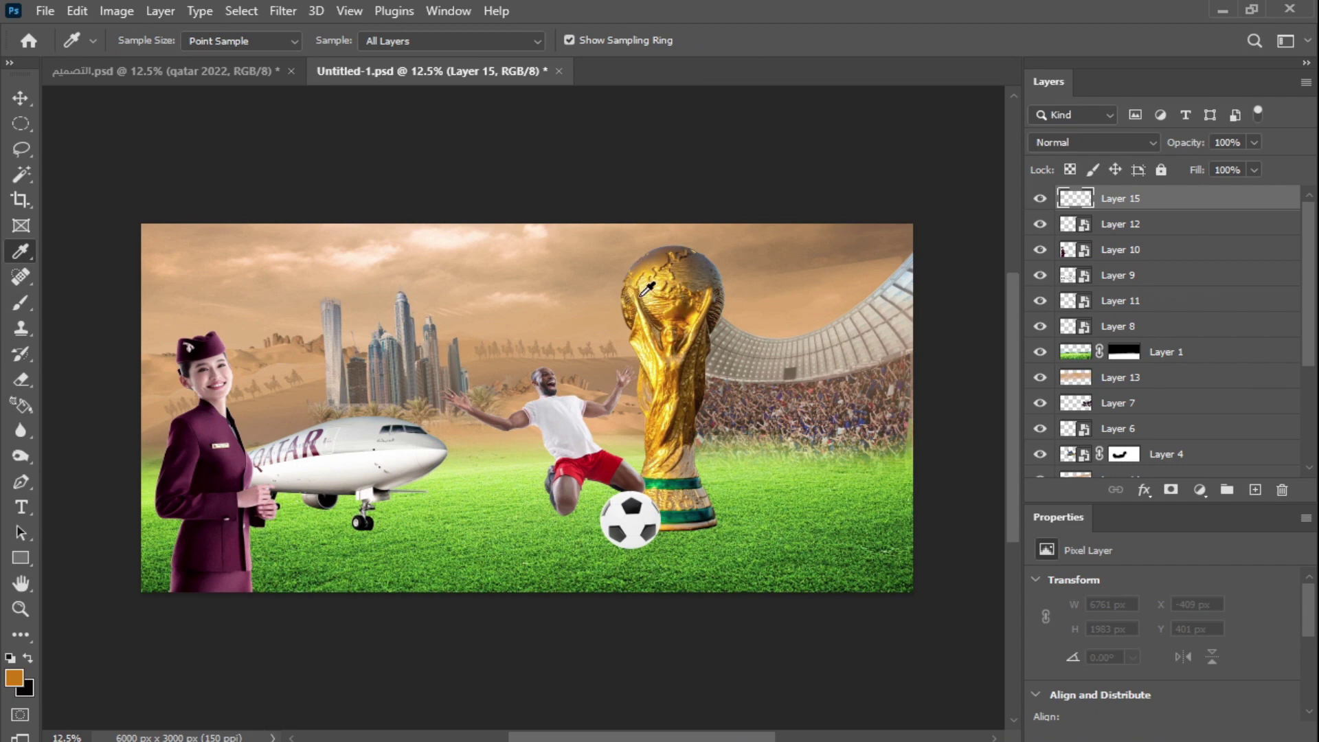
left_click(672, 307)
left_click(13, 680)
left_click(494, 418)
left_click_drag(494, 418, 501, 393)
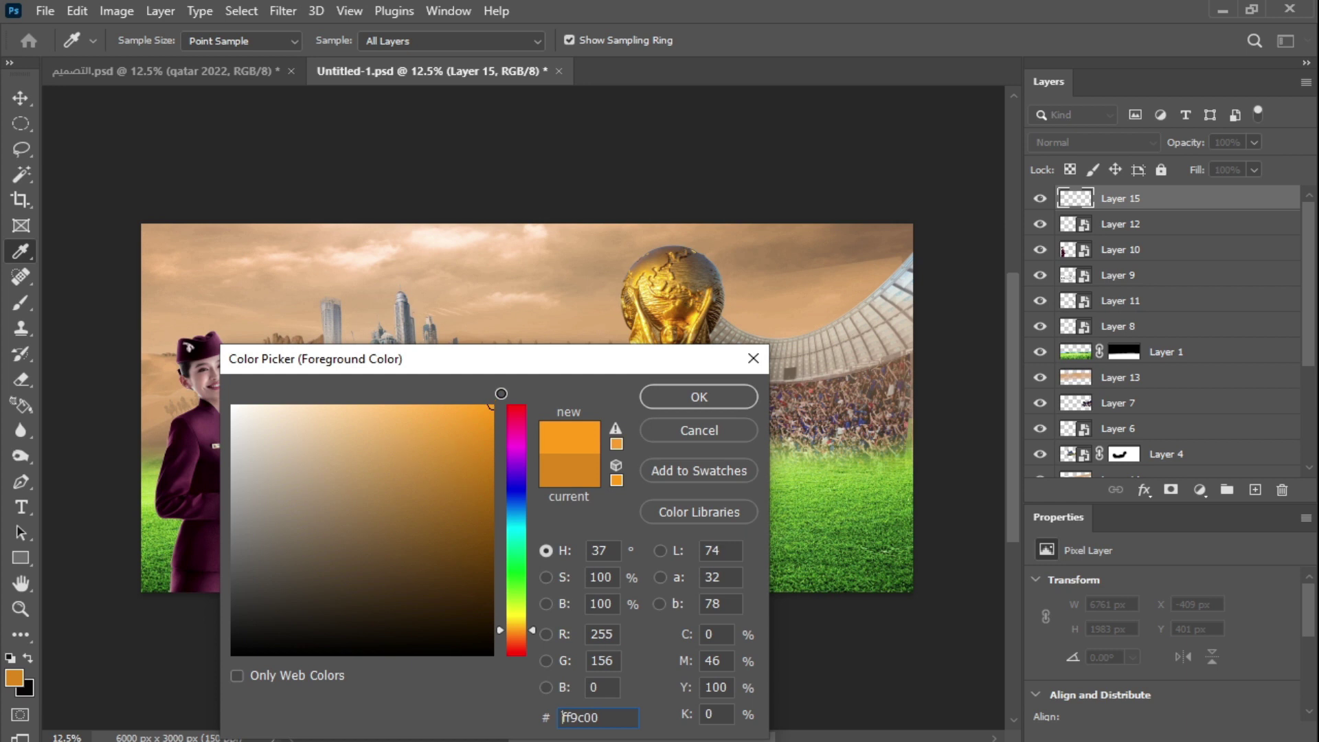
left_click(691, 399)
key("b")
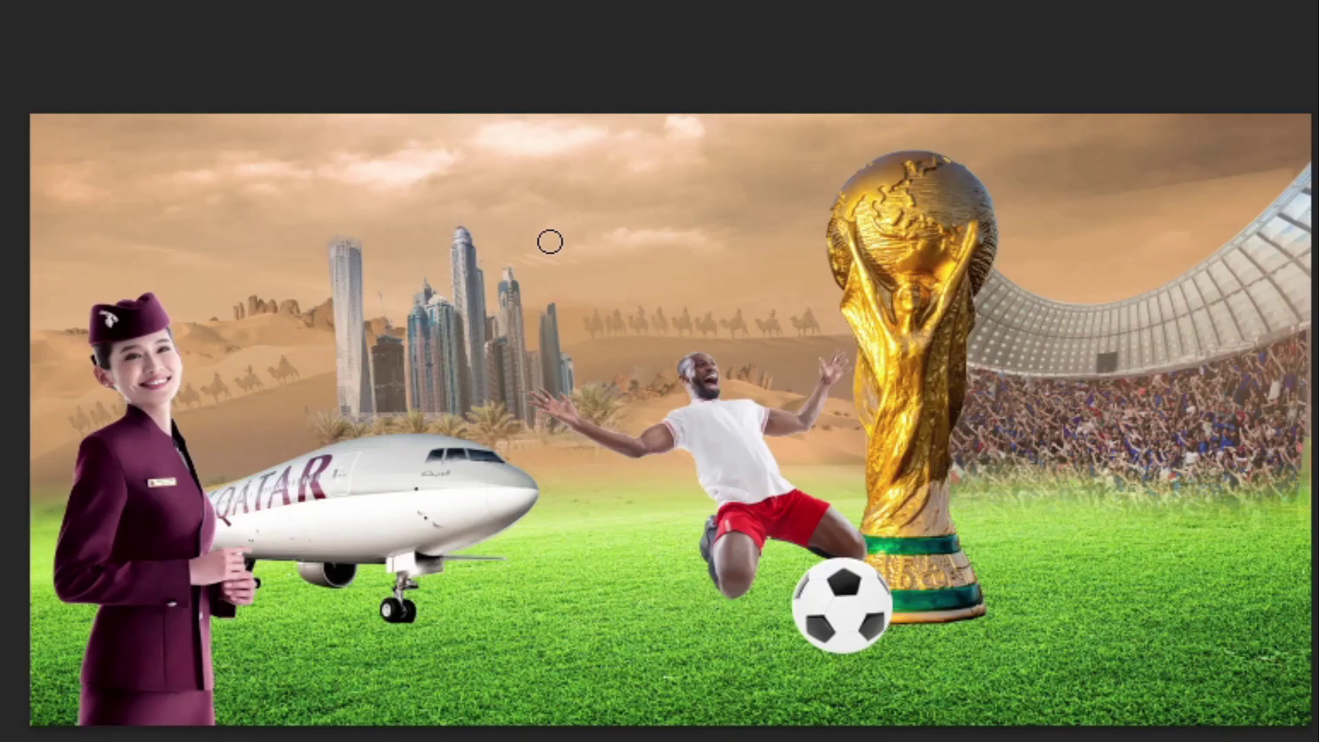
Paint one soft orange dab in the sky between the skyline and trophy, and enlarge it into a round glow.
key("bracketleft")
key("bracketleft")
left_click(603, 262)
key("ctrl+t")
left_click_drag(625, 243, 745, 180)
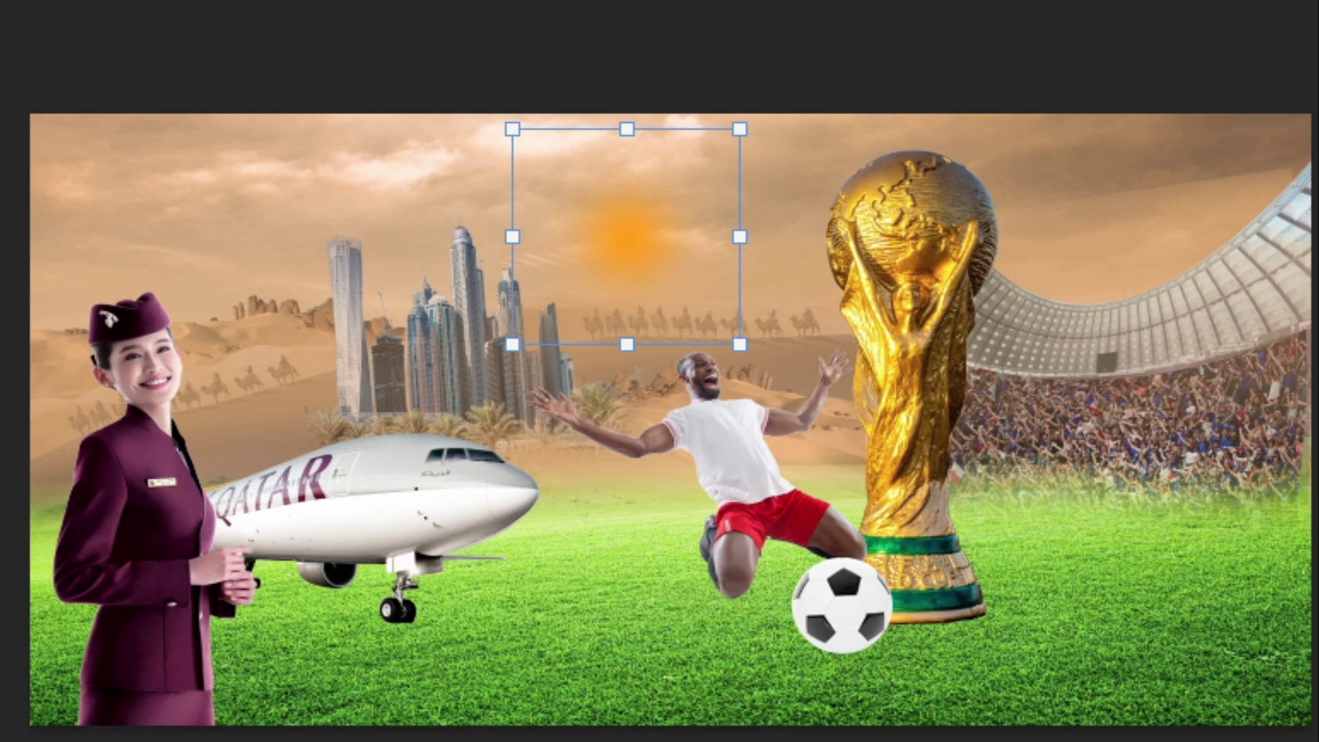
key("Return")
Add a smaller, lighter orange dab at the glow's center and scale it up.
left_click_drag(554, 421, 502, 421)
left_click(928, 401)
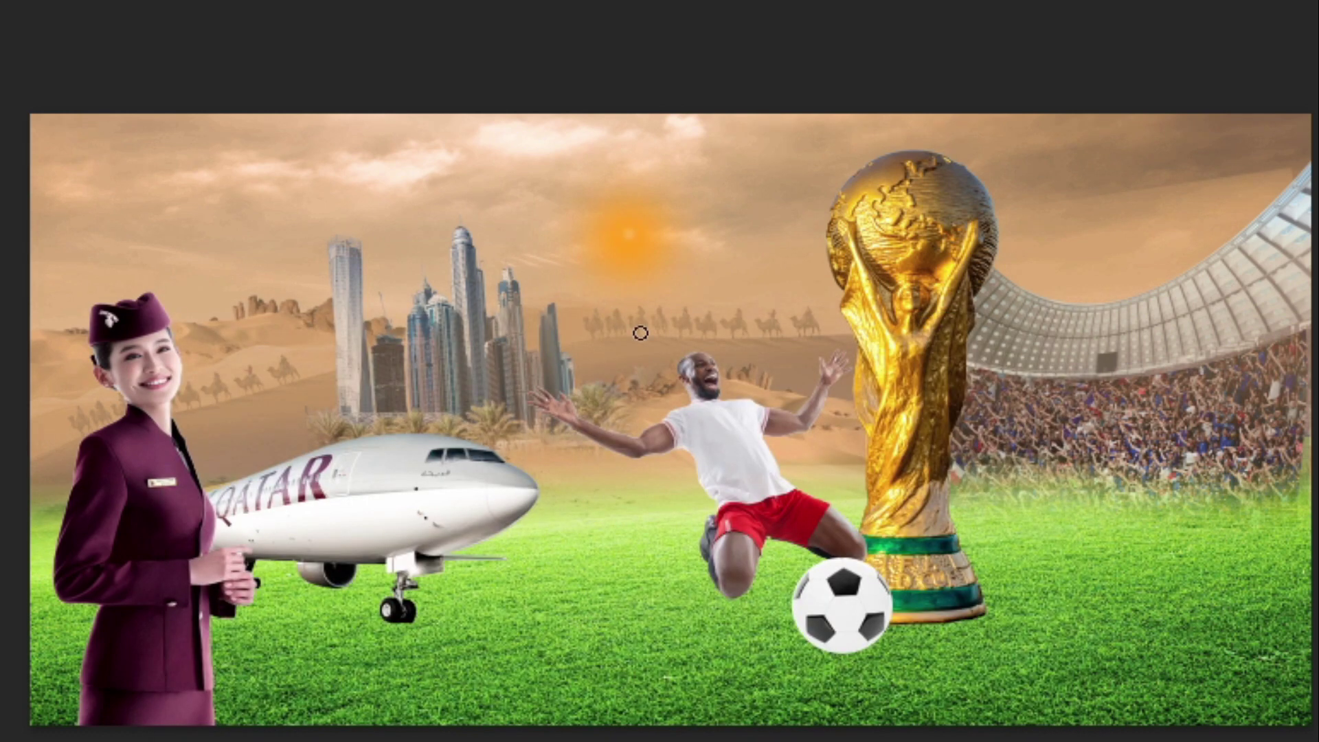
key("ctrl+t")
left_click_drag(650, 214, 685, 180)
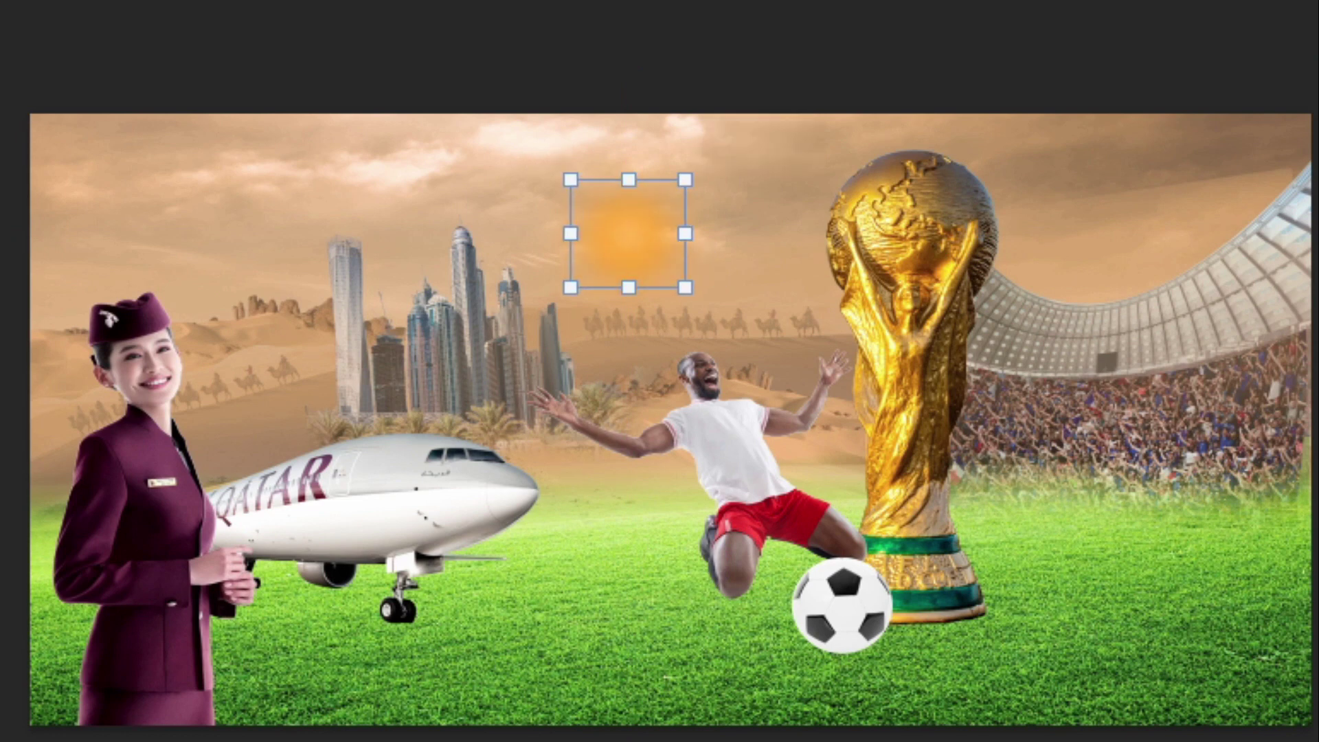
key("Return")
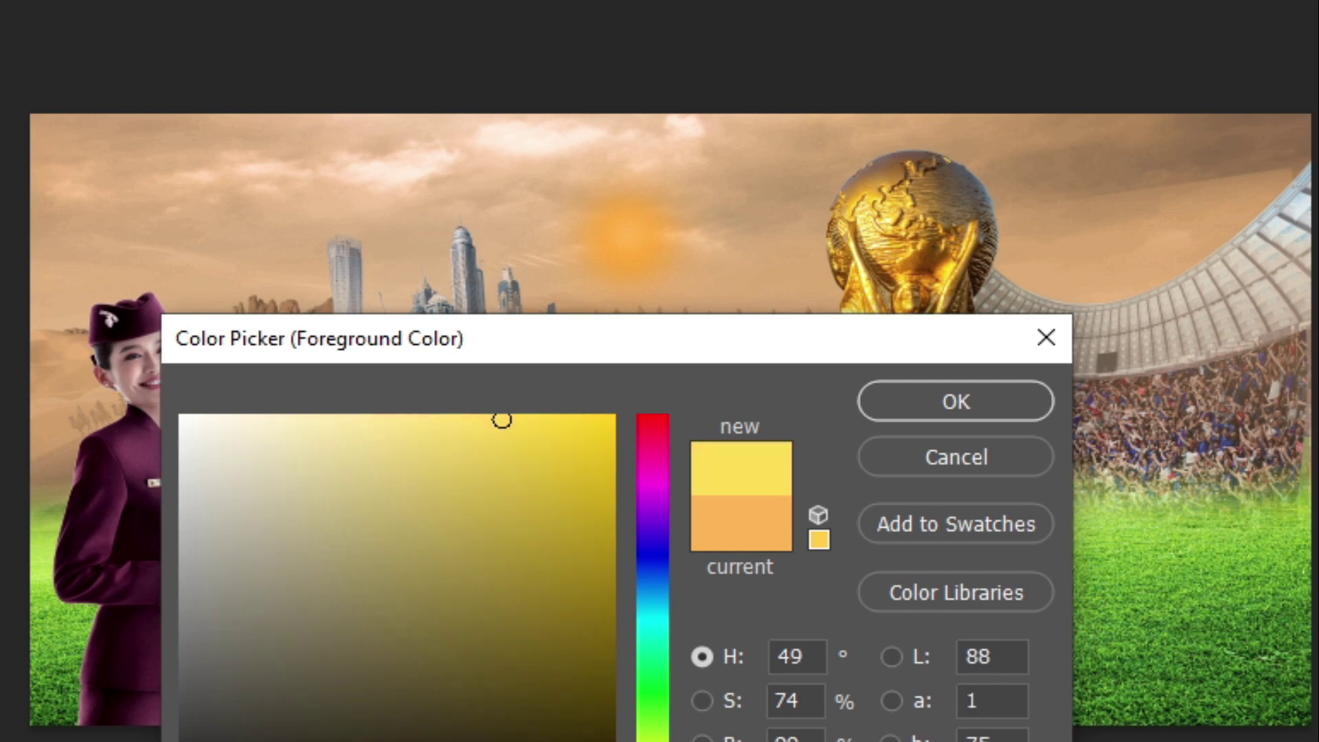
Paint a yellow core (H 49°, S 74%) inside the orange glow, scale it up, and add a smaller white center on its own layer.
key("Return")
key("b")
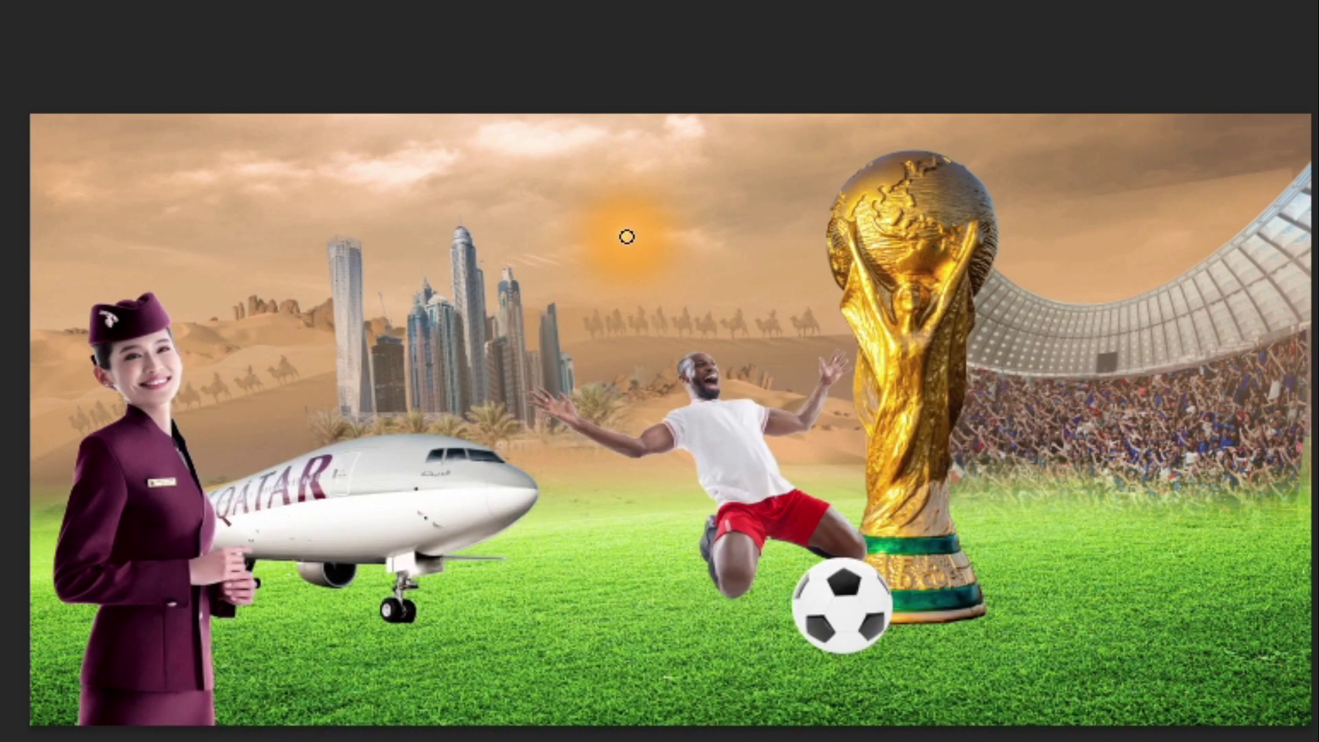
key("ctrl+t")
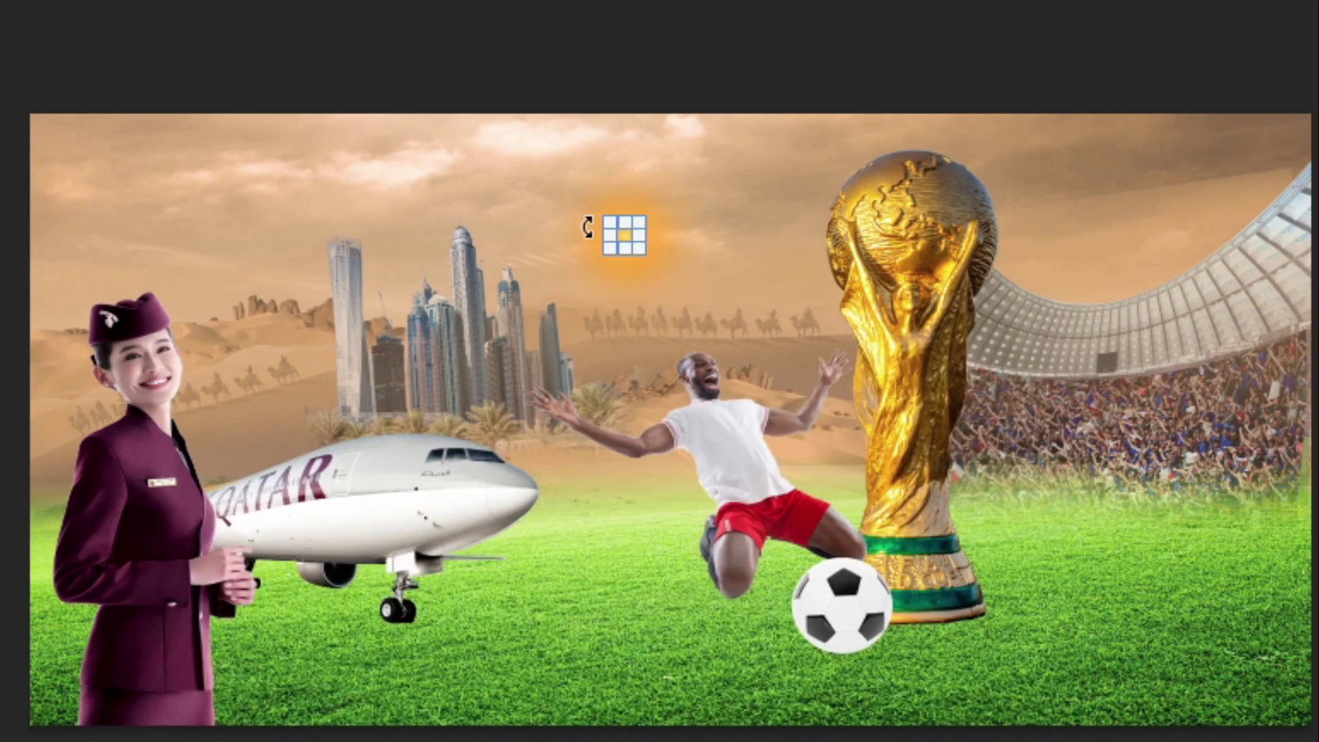
key("ctrl+t")
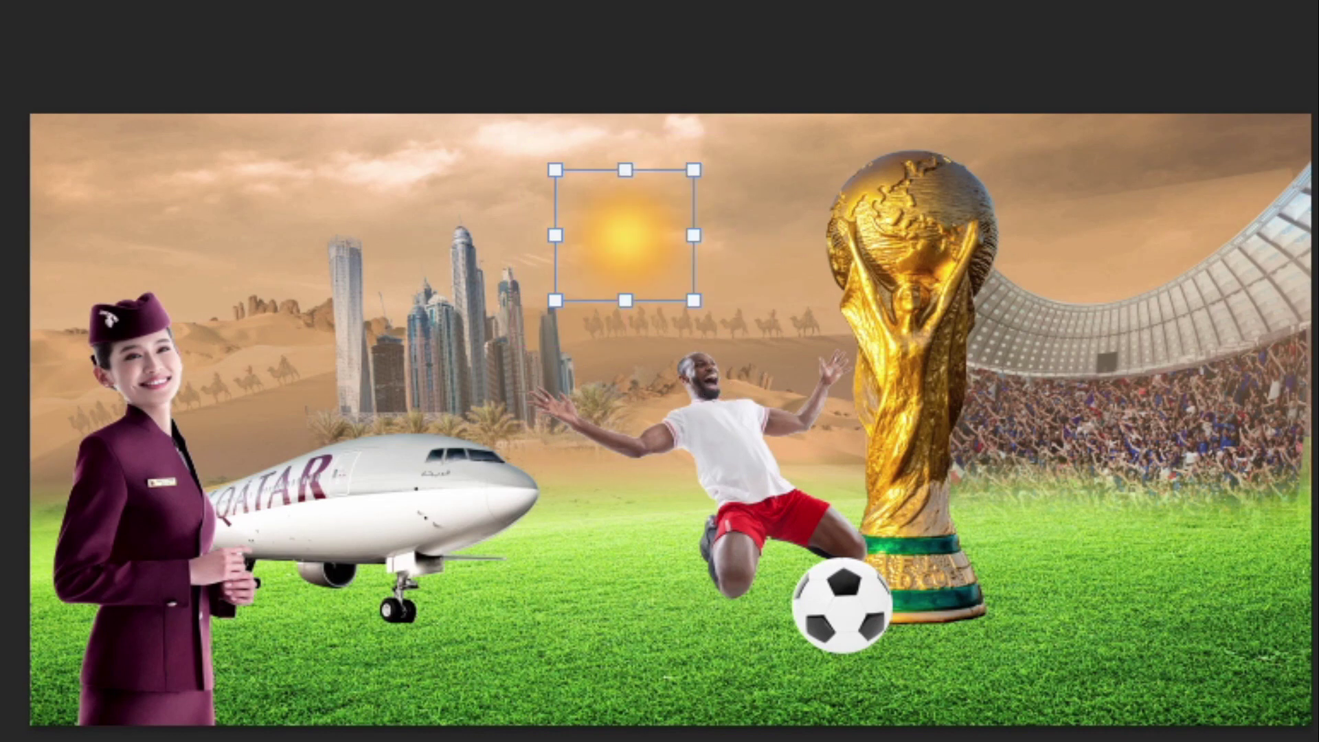
key("Return")
Scale the four sun-glow layers together to 130.84% and move them over the skyline, to X 1063 px, Y 105 px.
key("ctrl+t")
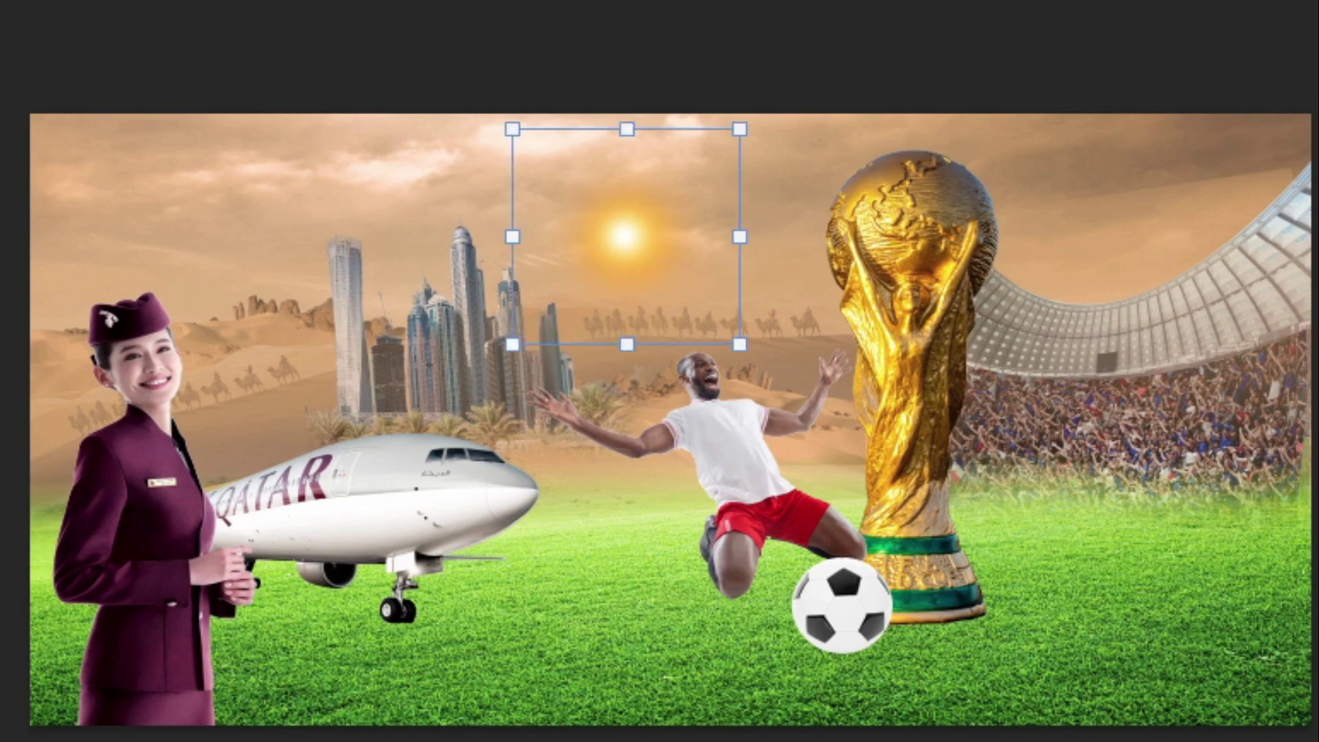
left_click_drag(740, 129, 778, 106)
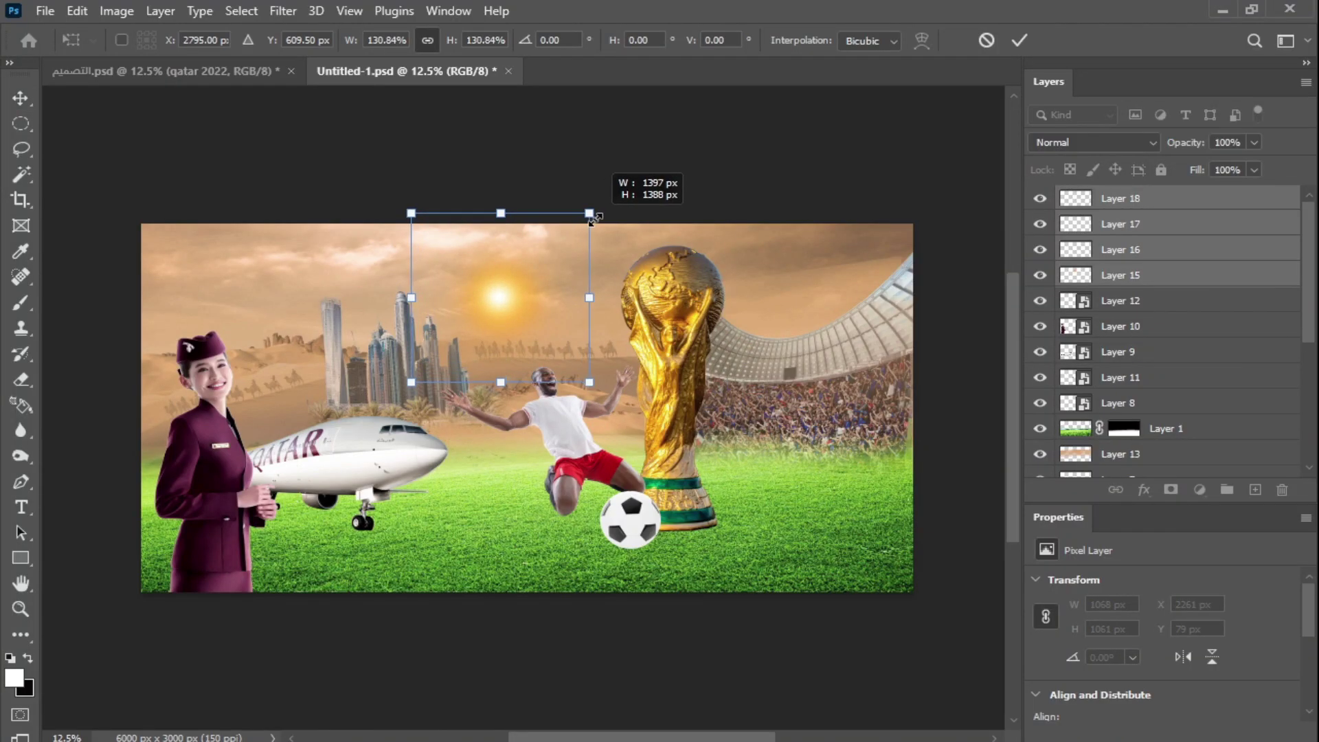
left_click_drag(507, 290, 343, 321)
key("Return")
Send the four sun-glow layers down the stack to just below the skyline's Layer 4, and select the Layer 13 haze.
key("ctrl+[")
key("ctrl+[")
key("ctrl+[")
key("ctrl+[")
key("ctrl+[")
key("ctrl+[")
key("ctrl+[")
key("ctrl+[")
key("ctrl+[")
key("ctrl+[")
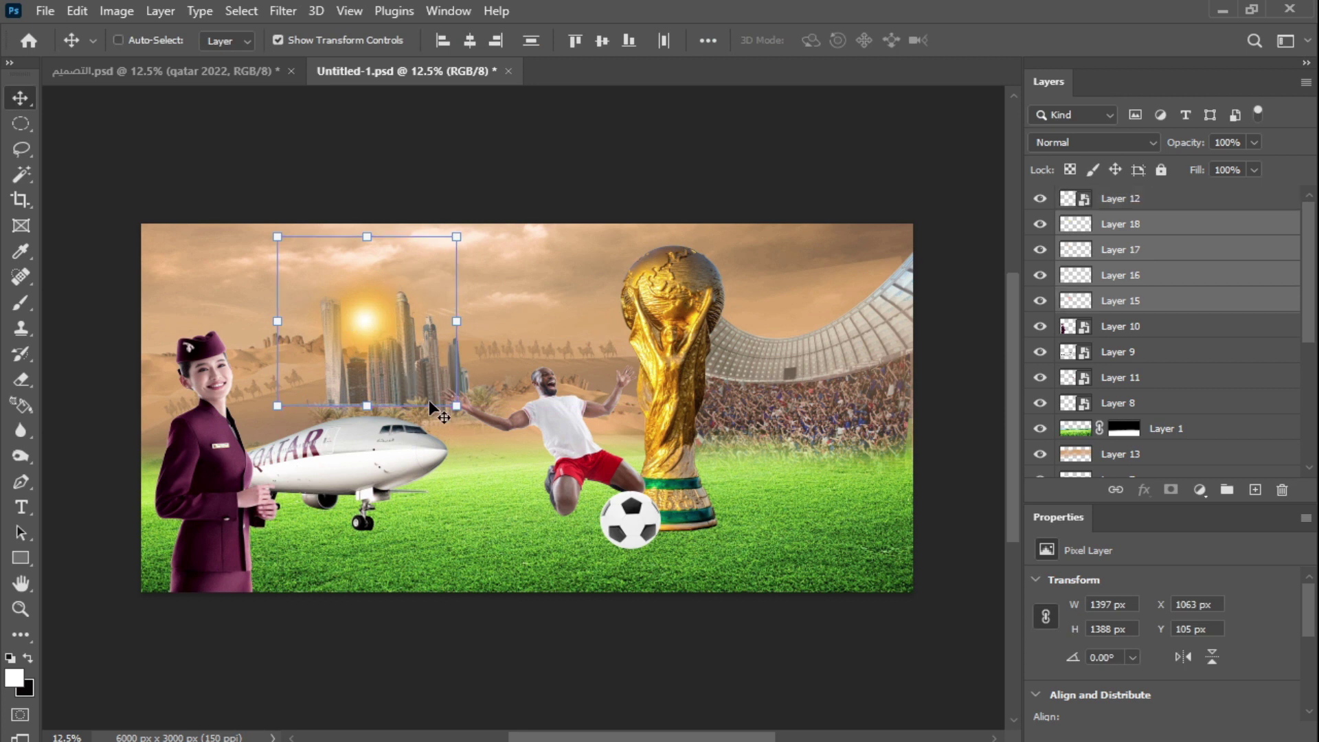
right_click(363, 316)
left_click(425, 330)
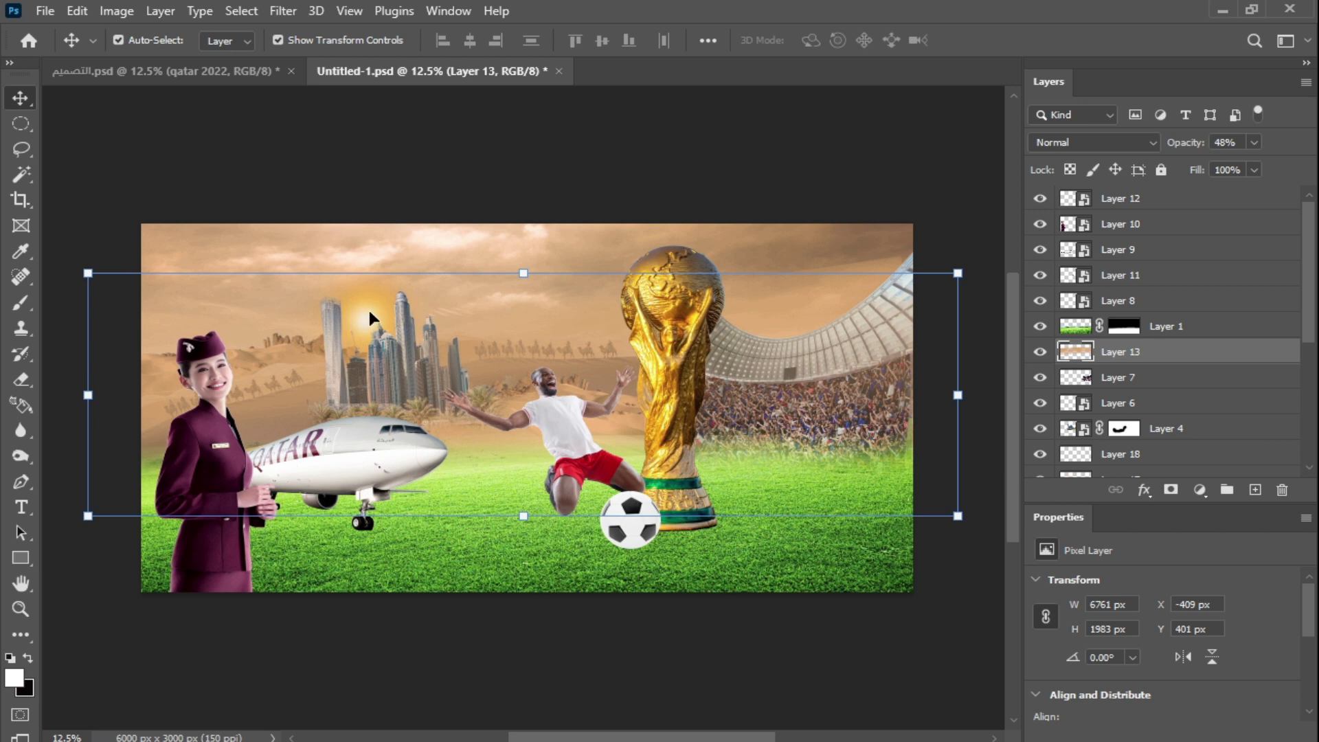
Lightly erase the Layer 13 haze over the sun with a soft 700 px eraser at 19% opacity.
key("b")
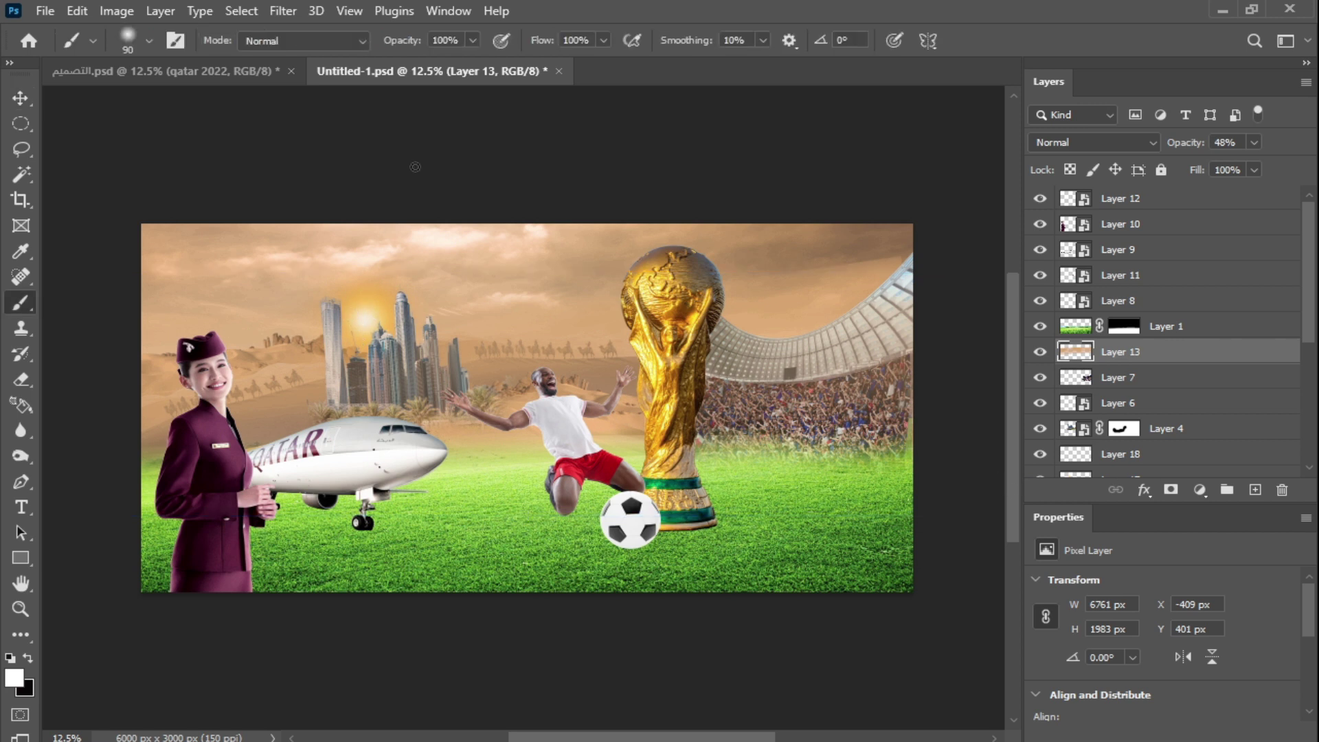
left_click(474, 42)
left_click_drag(421, 63, 420, 63)
key("e")
key("bracketleft")
key("bracketleft")
key("bracketleft")
key("bracketleft")
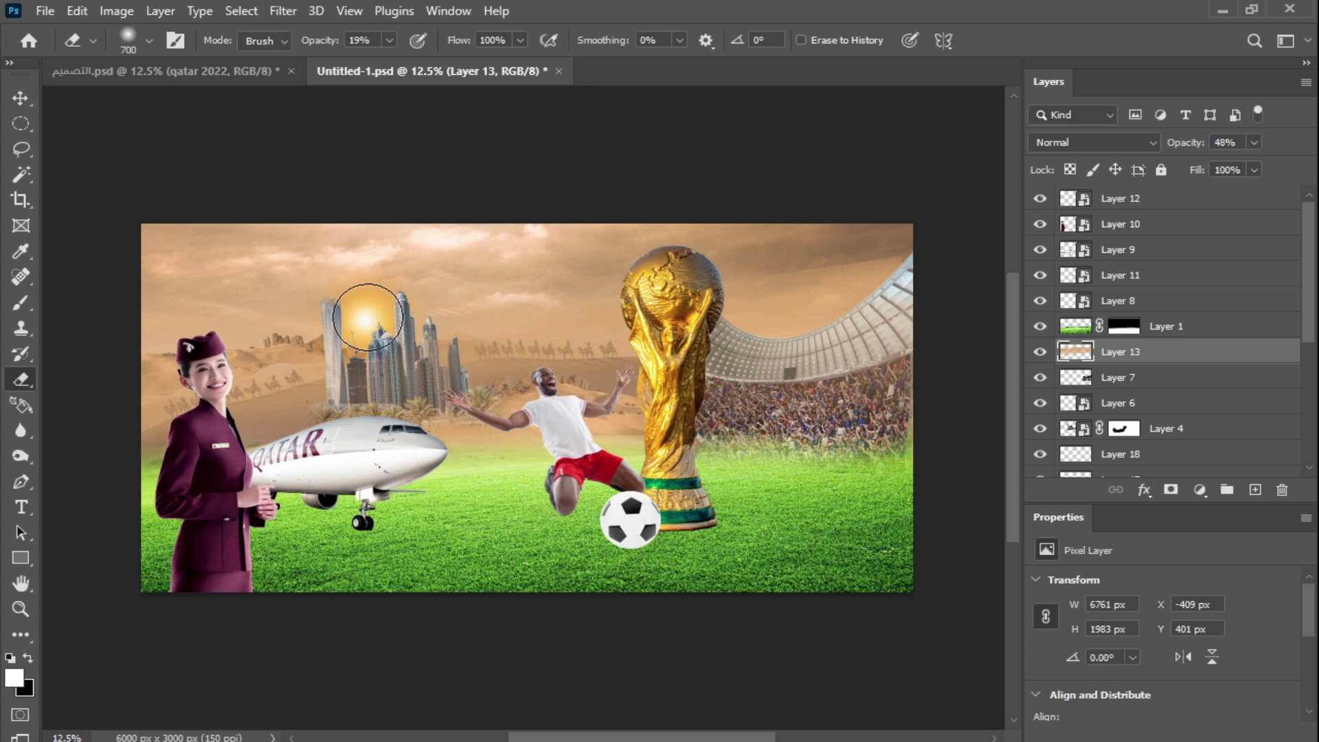
left_click(21, 98)
Group the four sun-glow layers, Layer 15 to Layer 18, and name the group الشمس.
scroll(1160, 287, "down", 5)
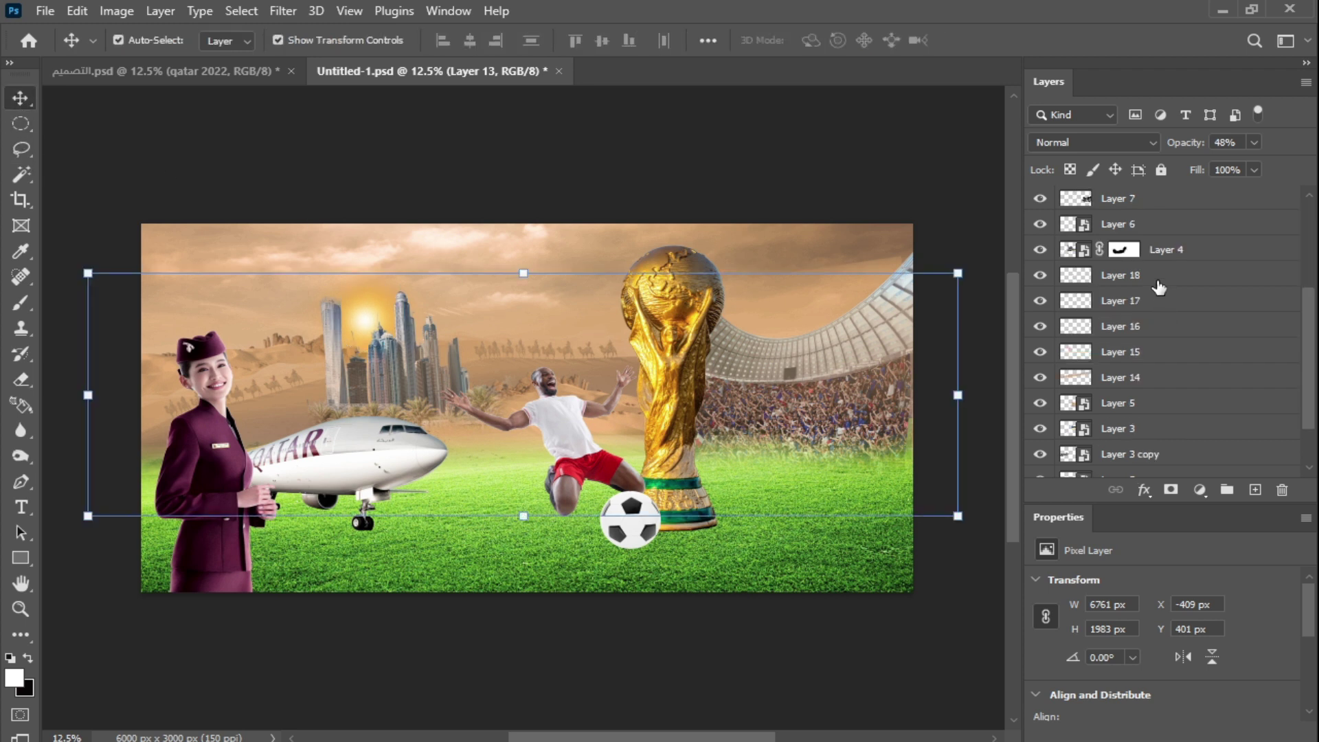
left_click(1159, 280)
left_click(1144, 354, "shift")
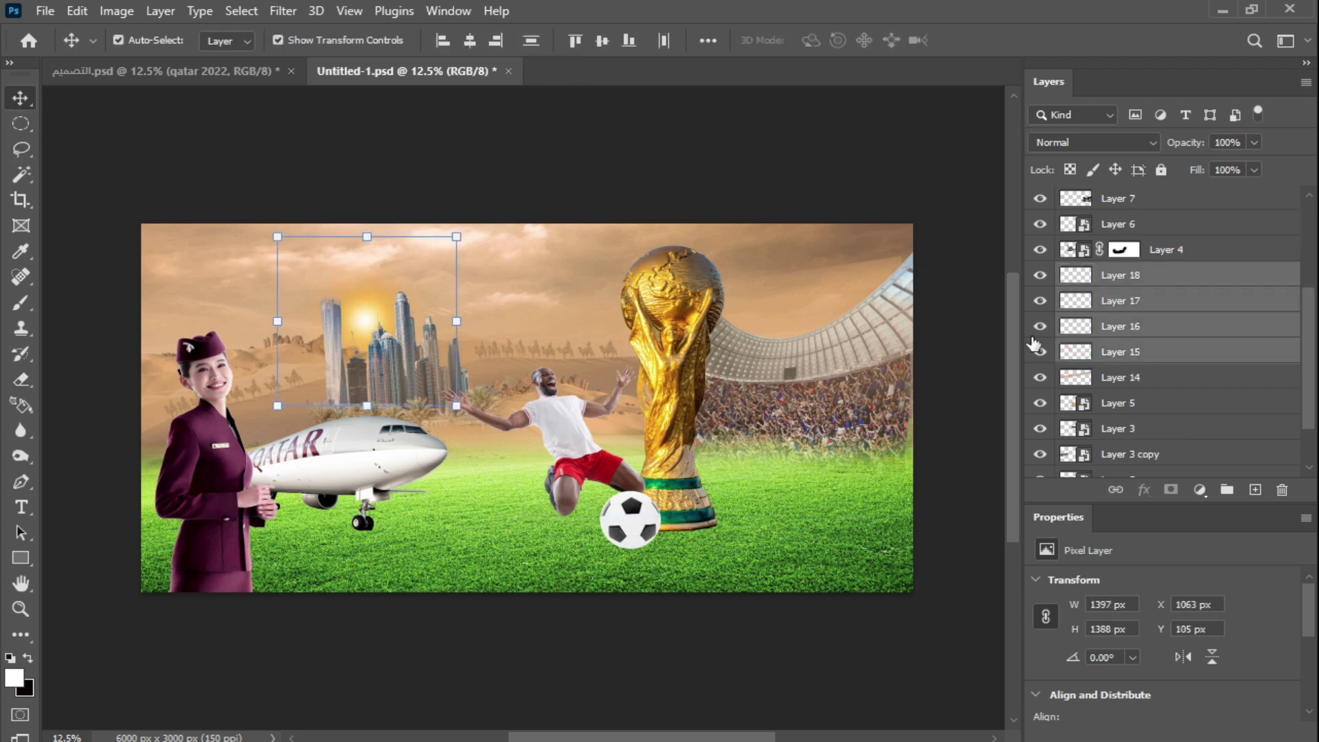
key("ctrl+g")
double_click(1127, 288)
type("الشه")
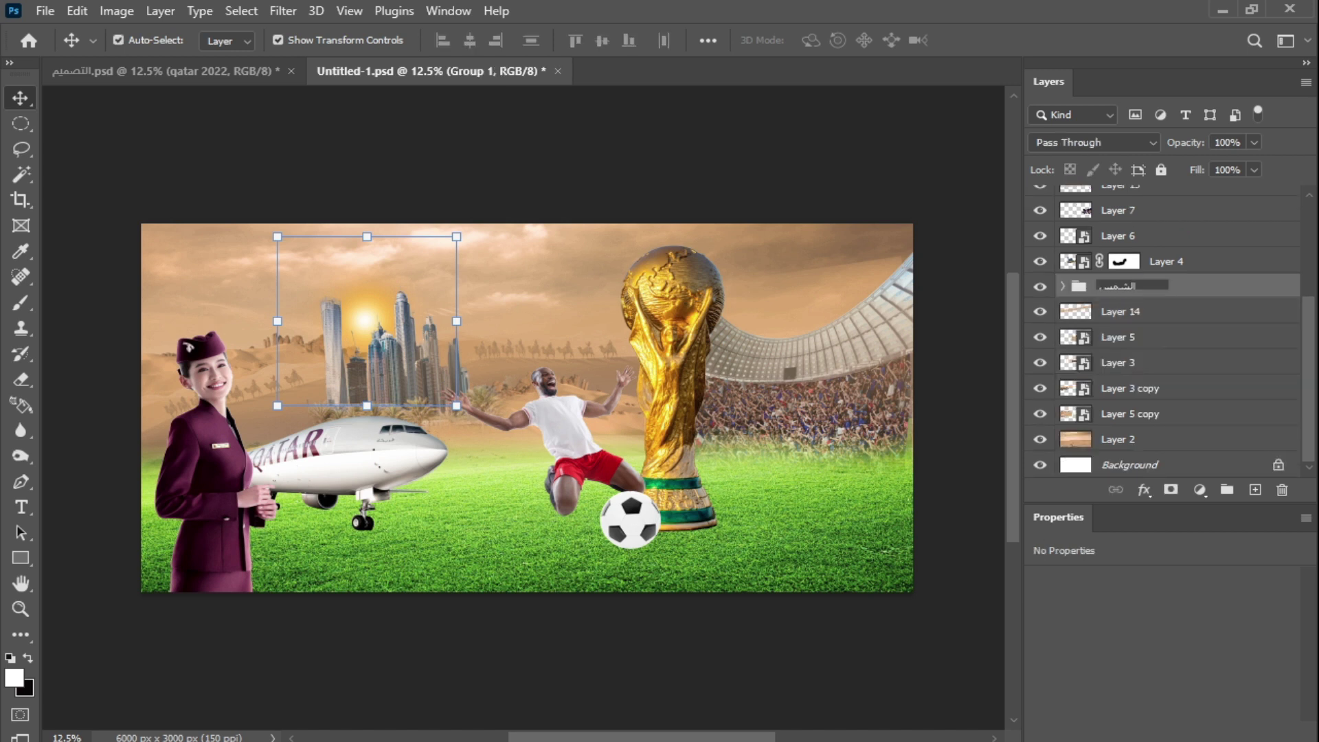
key("Return")
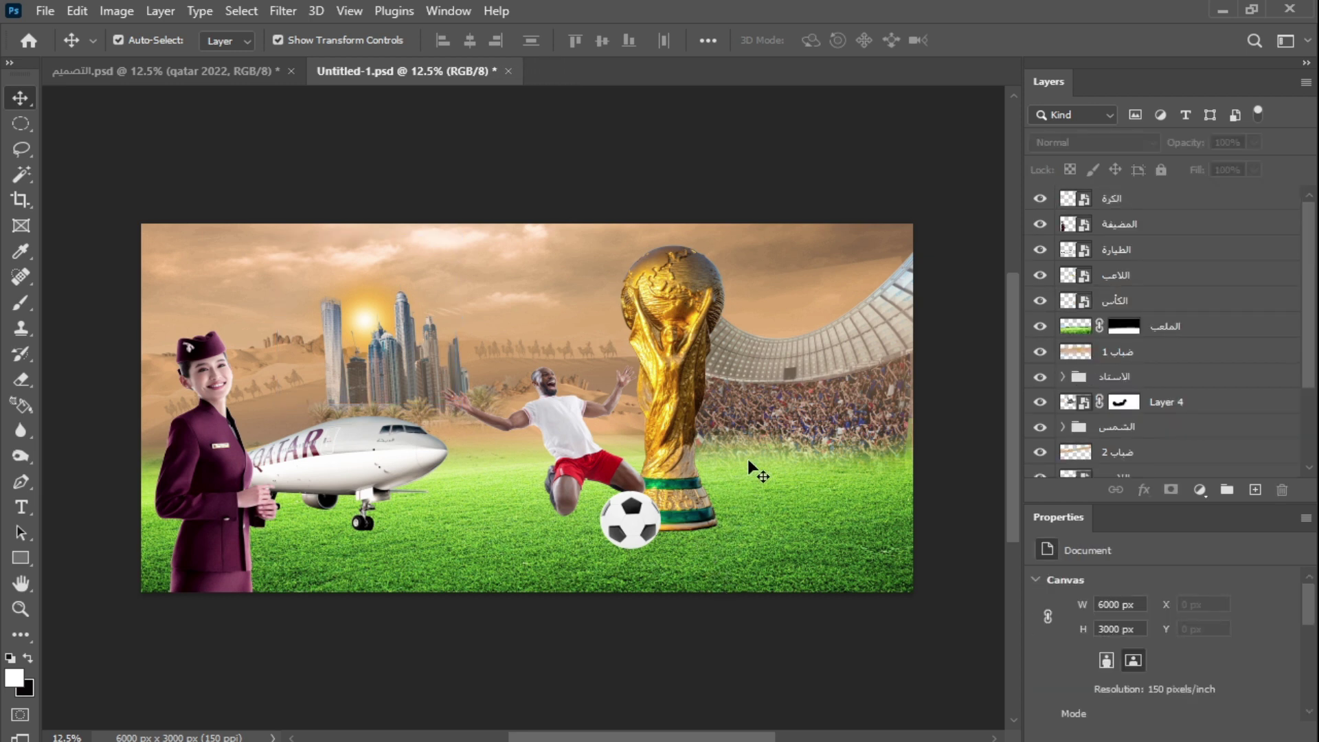
left_click(1149, 430)
left_click(1254, 142)
key("ctrl+o")
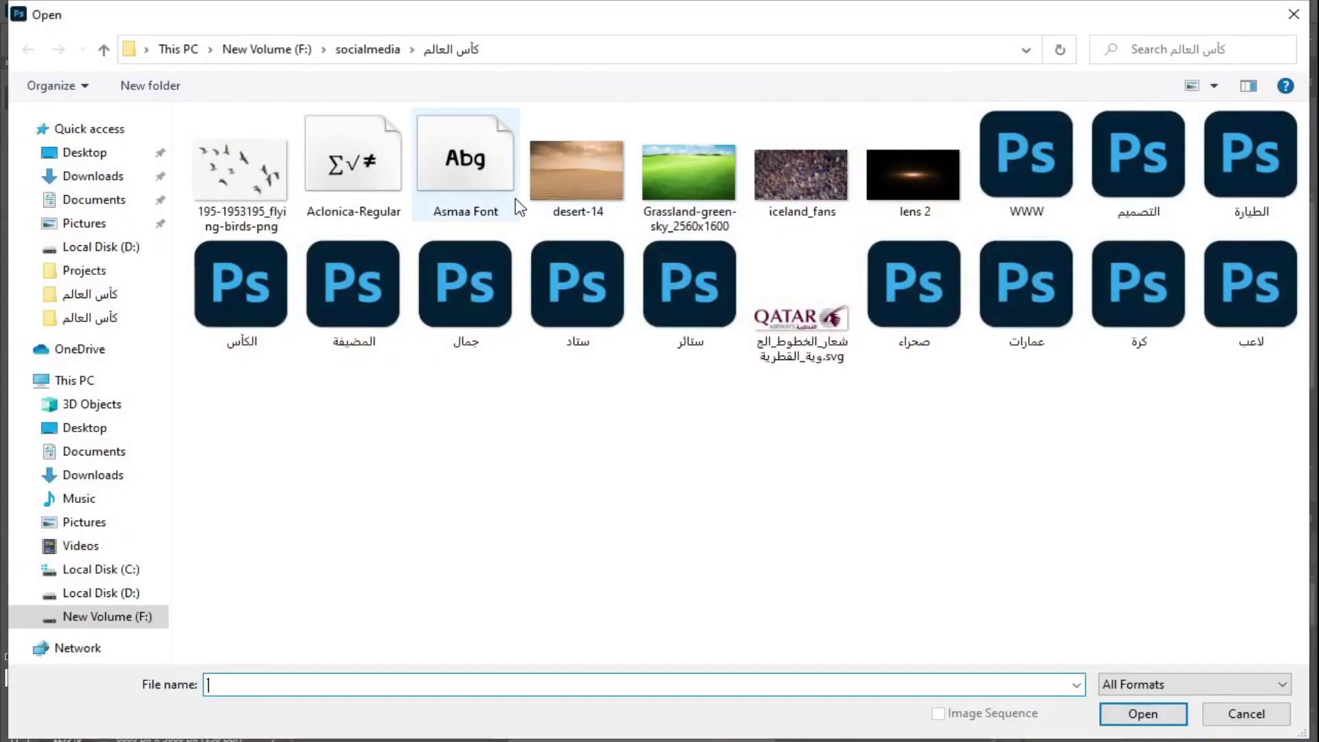
double_click(266, 183)
left_click(238, 11)
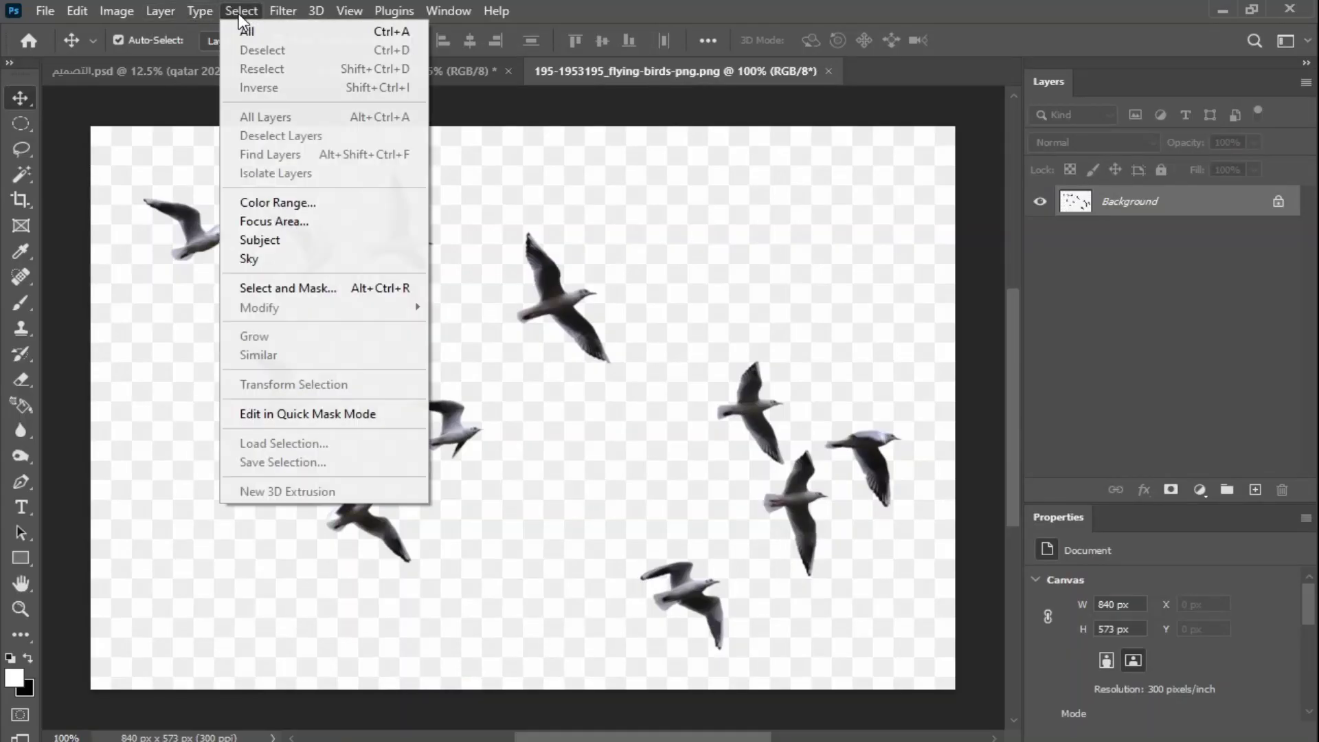
left_click(289, 240)
left_click_drag(562, 313, 747, 266)
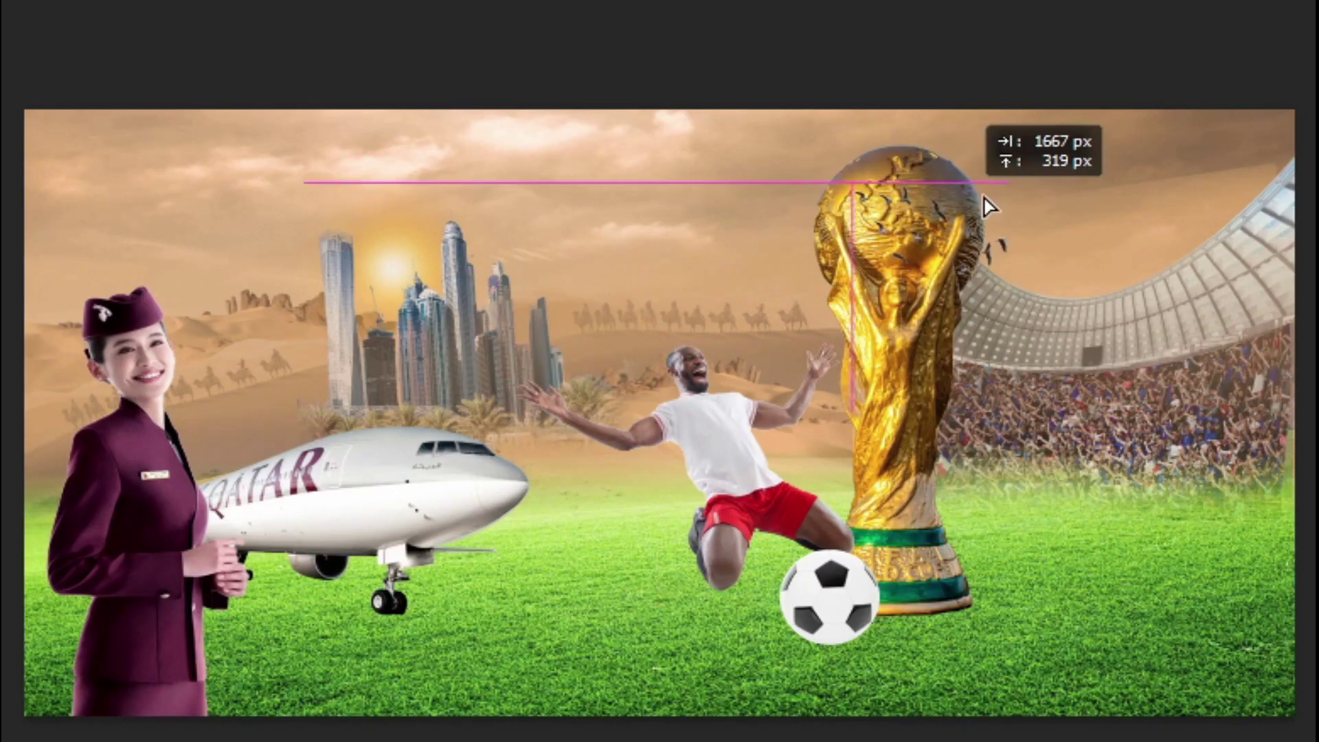
Shrink the birds beside the trophy, add smaller copies above the stadium and over the attendant, and select the bird layers.
left_click_drag(989, 206, 1089, 220)
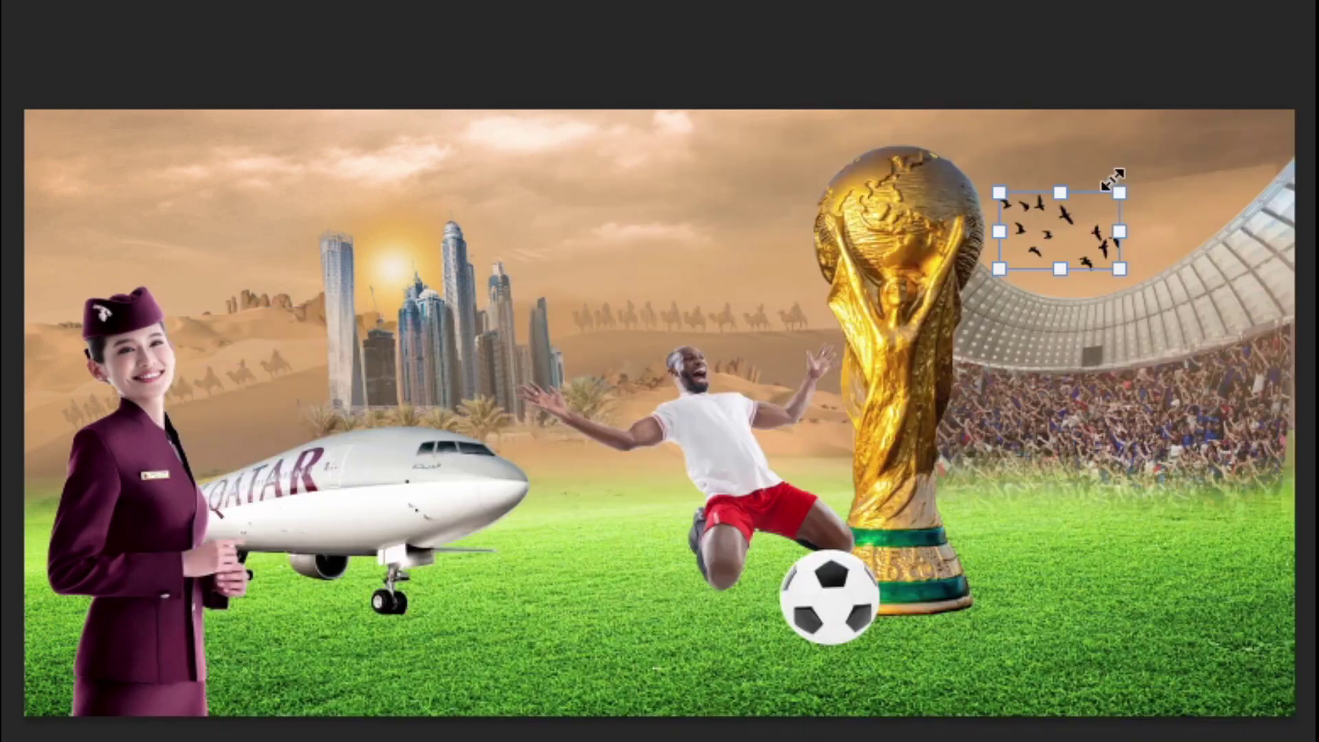
left_click_drag(1120, 189, 1084, 215)
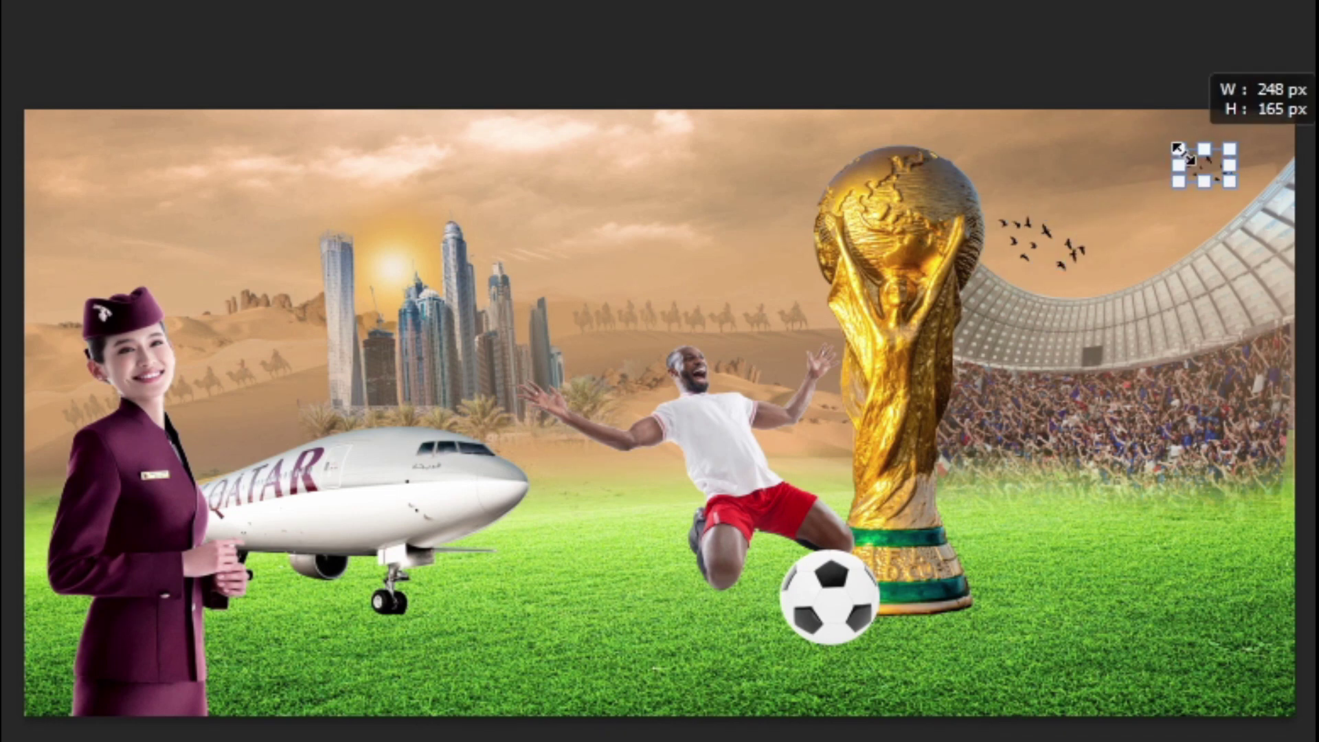
left_click_drag(1184, 159, 1188, 165)
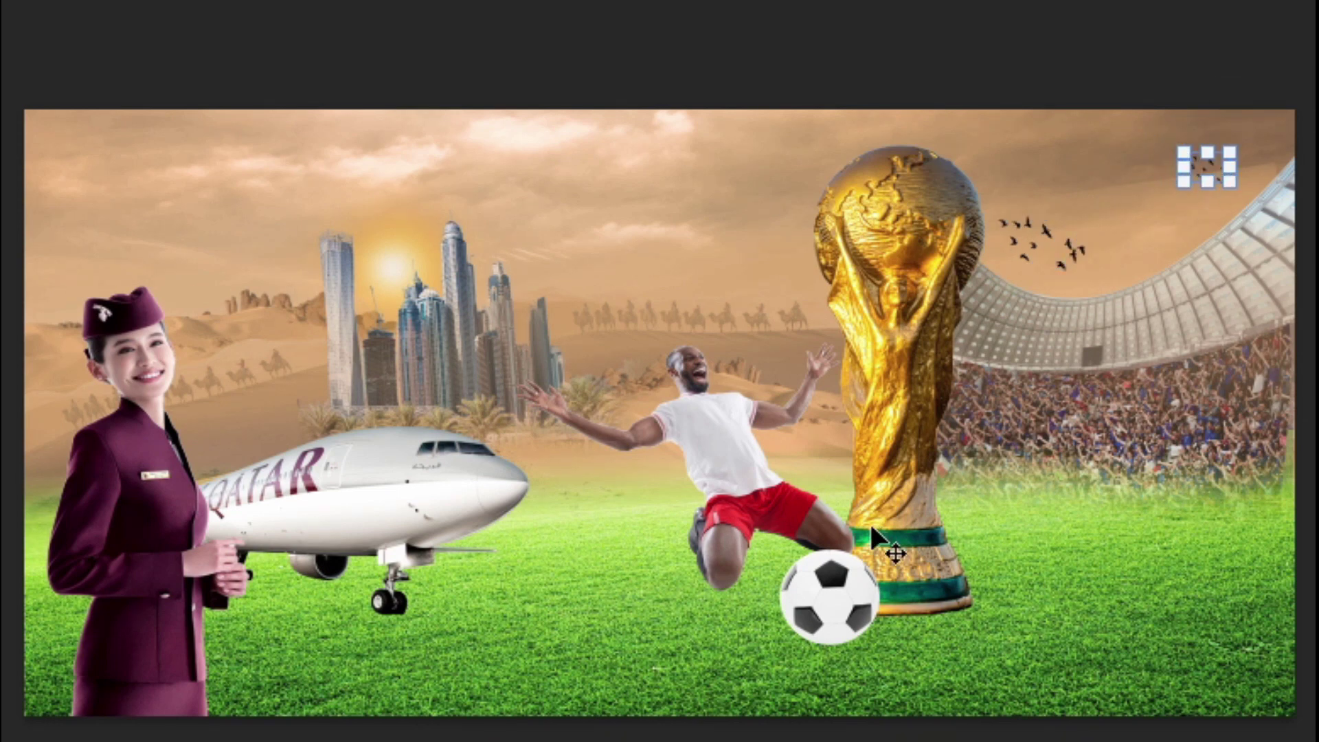
left_click_drag(1044, 231, 119, 215)
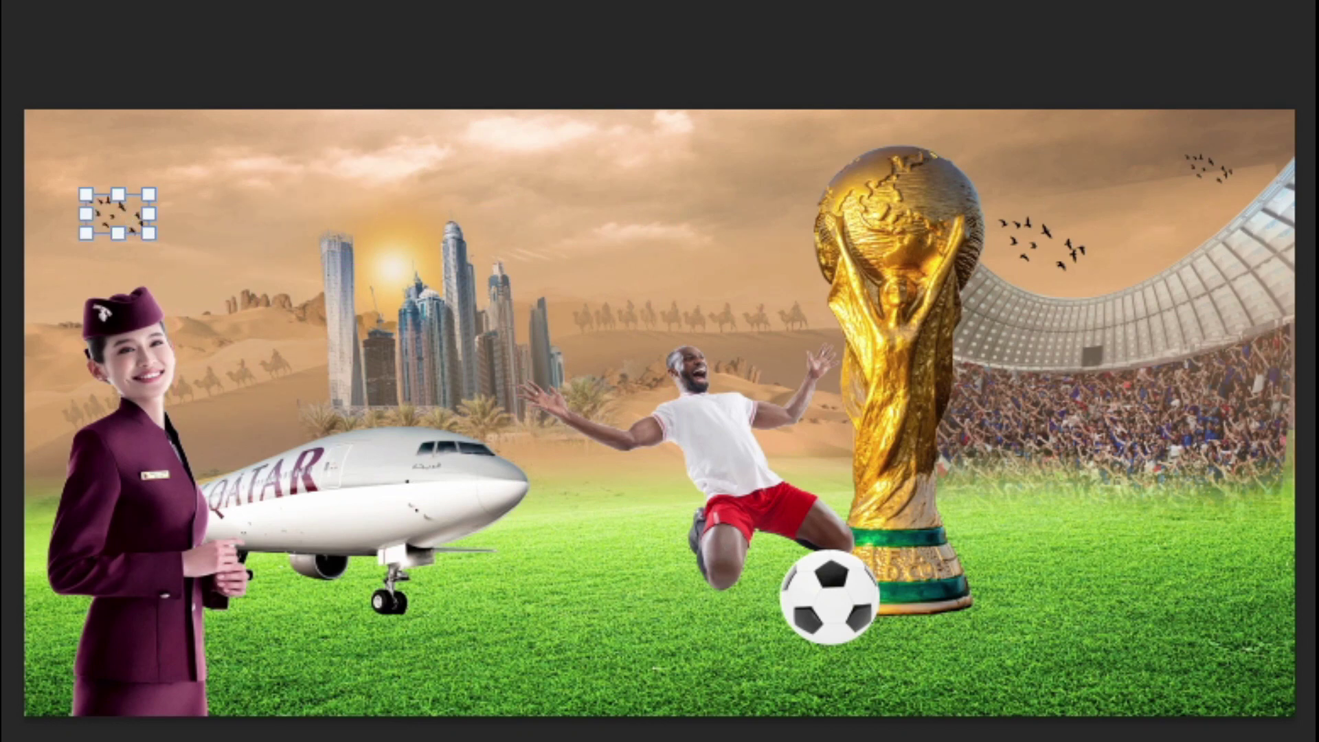
left_click(1210, 163)
left_click(1044, 234, "shift")
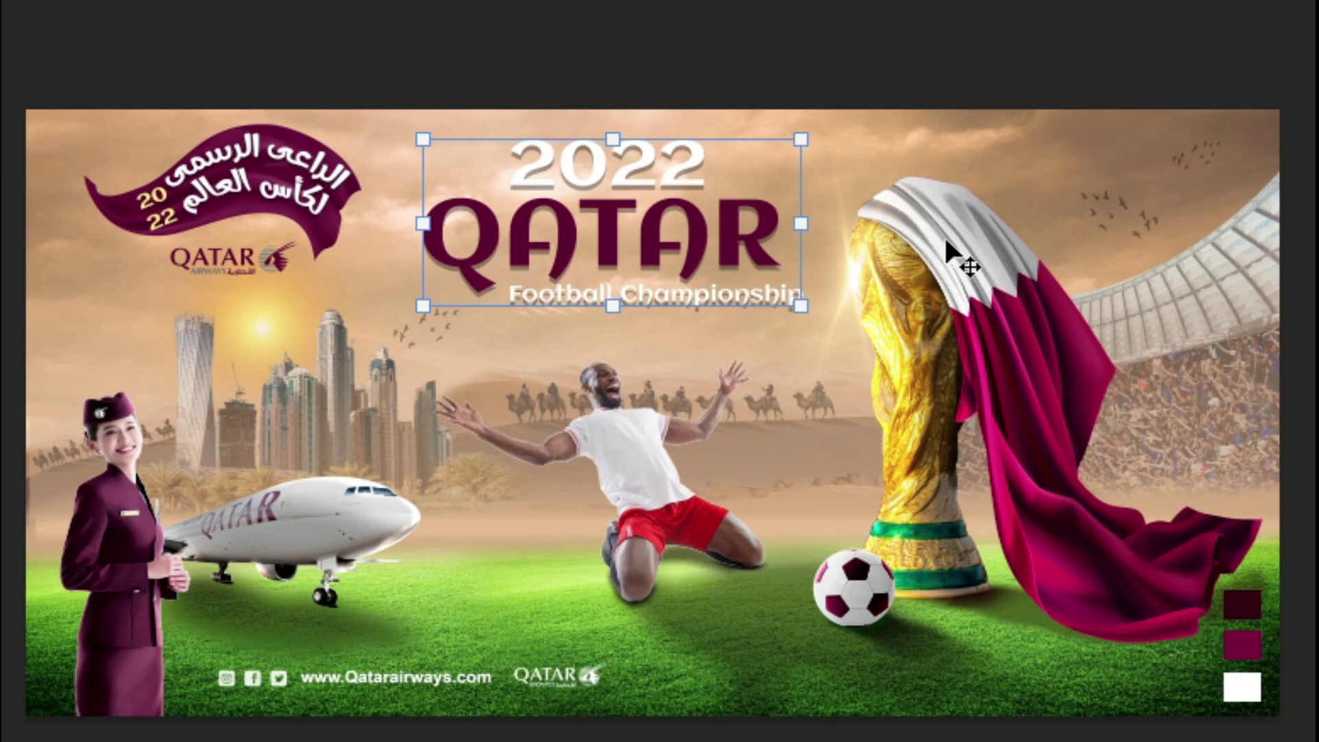
In the finished reference design, move the flag-colored cloth pieces off the trophy to show its construction, and undo the moves.
mouse_move(959, 217)
left_mouse_down()
mouse_move(905, 248)
mouse_move(952, 261)
mouse_move(950, 294)
mouse_move(725, 368)
left_mouse_up()
mouse_move(1069, 357)
left_mouse_down()
mouse_move(976, 397)
mouse_move(1210, 270)
mouse_move(1036, 435)
mouse_move(1033, 415)
mouse_move(759, 318)
mouse_move(764, 364)
left_mouse_up()
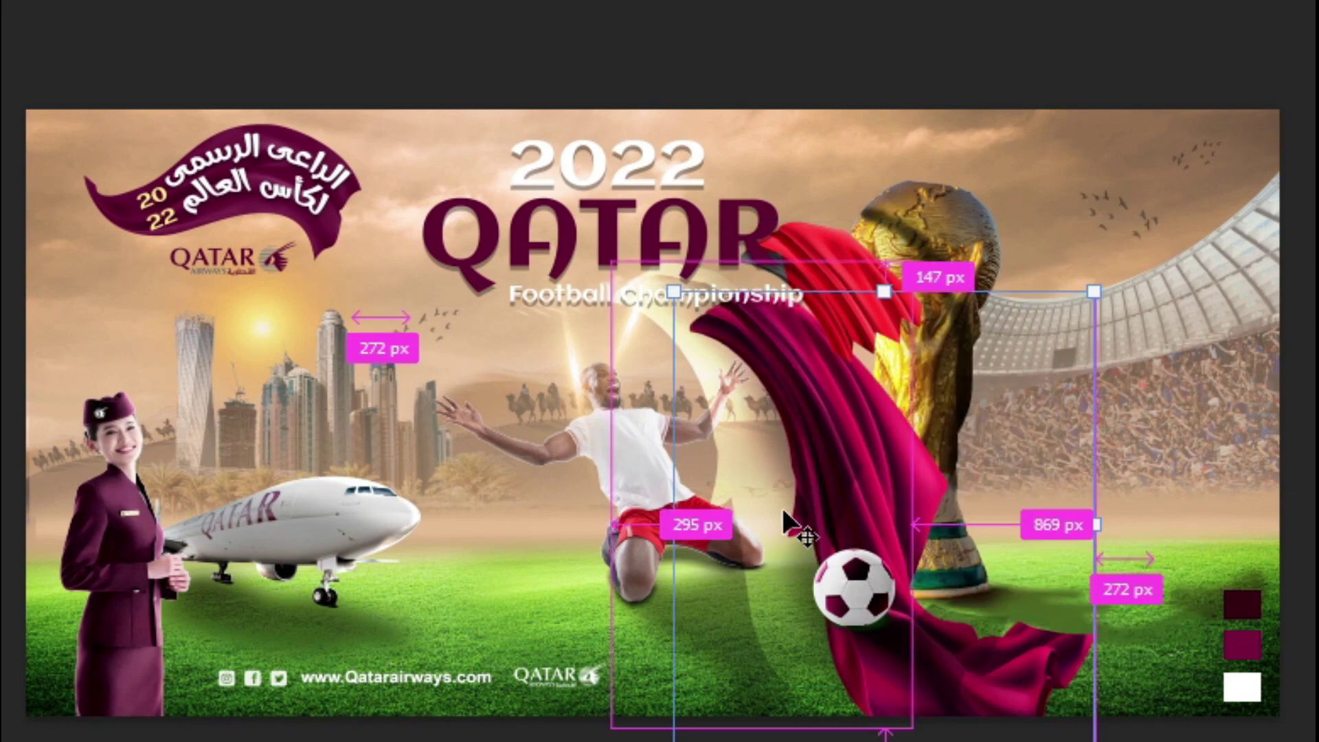
key("ctrl+z")
key("ctrl+z")
key("ctrl+z")
key("ctrl+z")
key("ctrl+z")
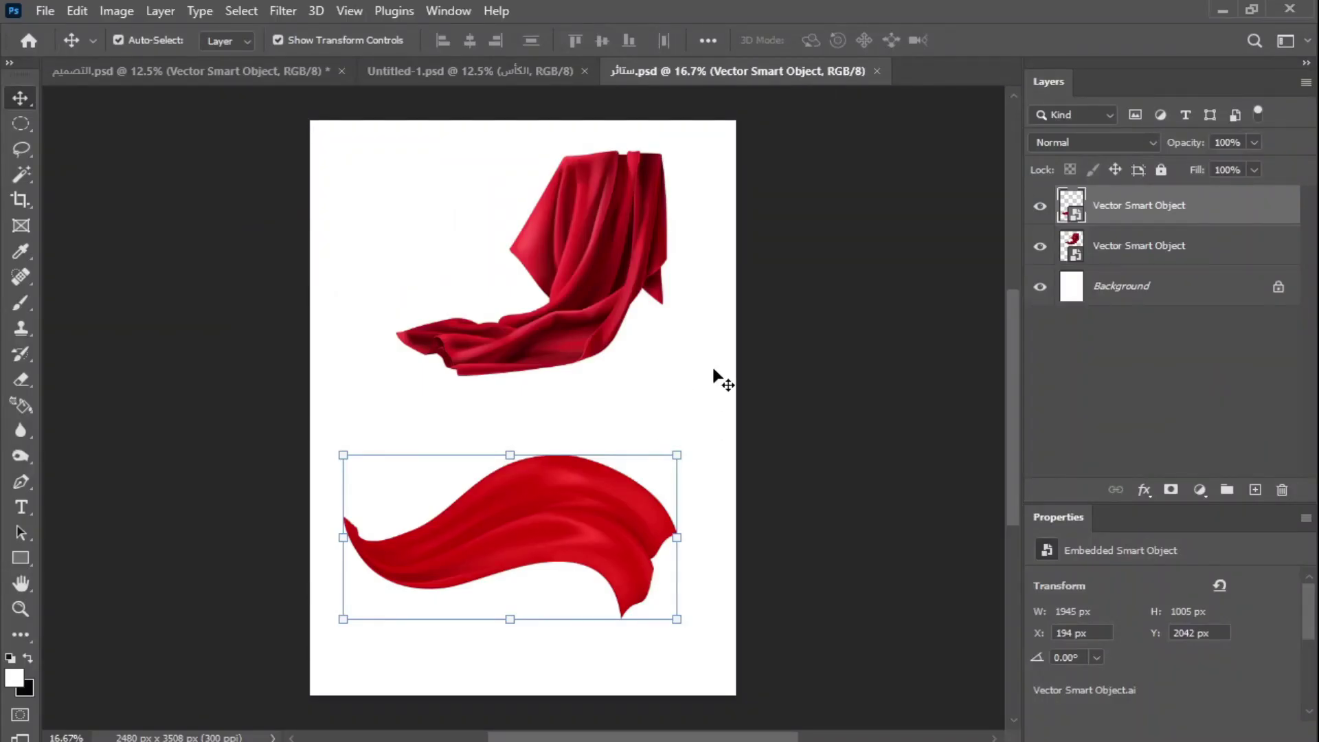
Bring the hanging red cloth from ستائر.psd into the composite over the trophy and flip it horizontally.
mouse_move(633, 245)
left_mouse_down()
mouse_move(603, 271)
mouse_move(631, 259)
left_mouse_up()
left_click_drag(580, 480, 575, 494)
left_click_drag(609, 288, 682, 302)
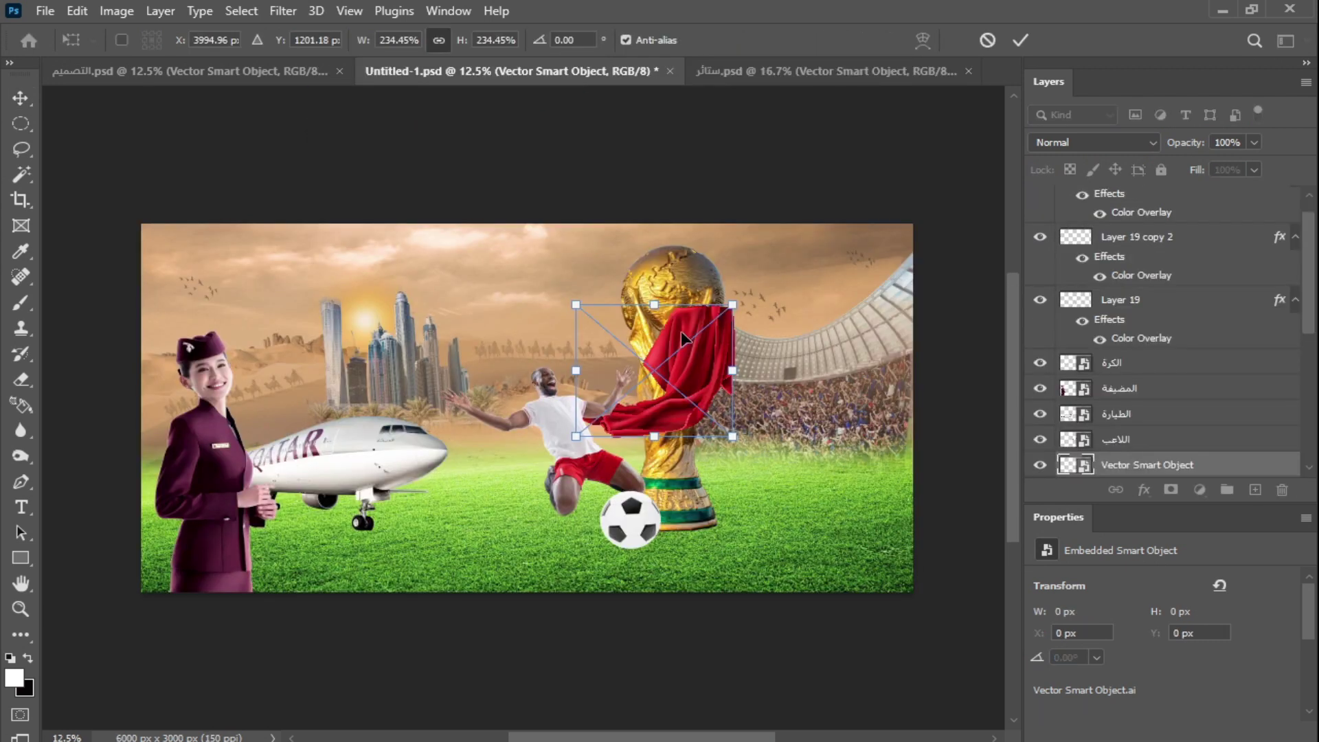
right_click(682, 337)
left_click(761, 695)
Enlarge the red cloth to about 404.57% wide by 475.05% high and drape it over the trophy at X 3751 px, Y 105 px.
left_click_drag(734, 439, 898, 568)
left_click_drag(689, 394, 743, 322)
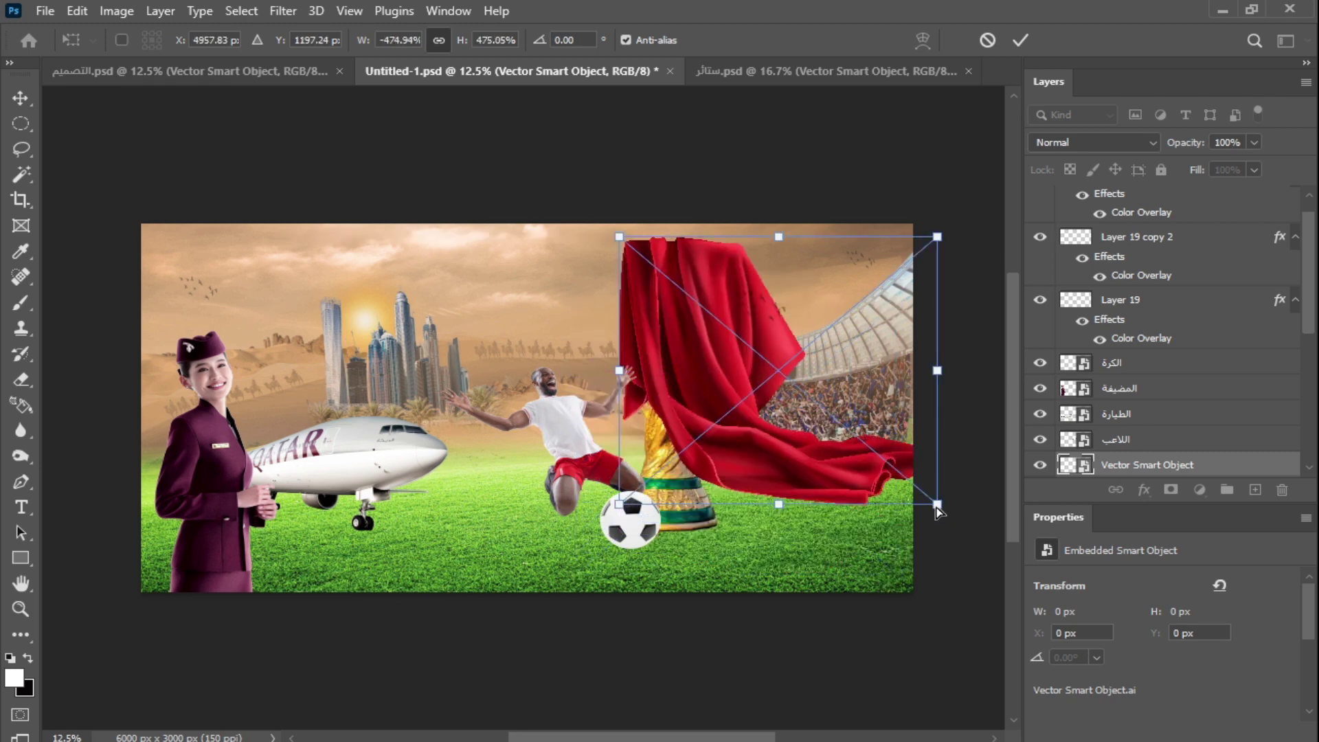
left_click_drag(936, 508, 900, 547)
left_click_drag(760, 526, 769, 536)
key("Return")
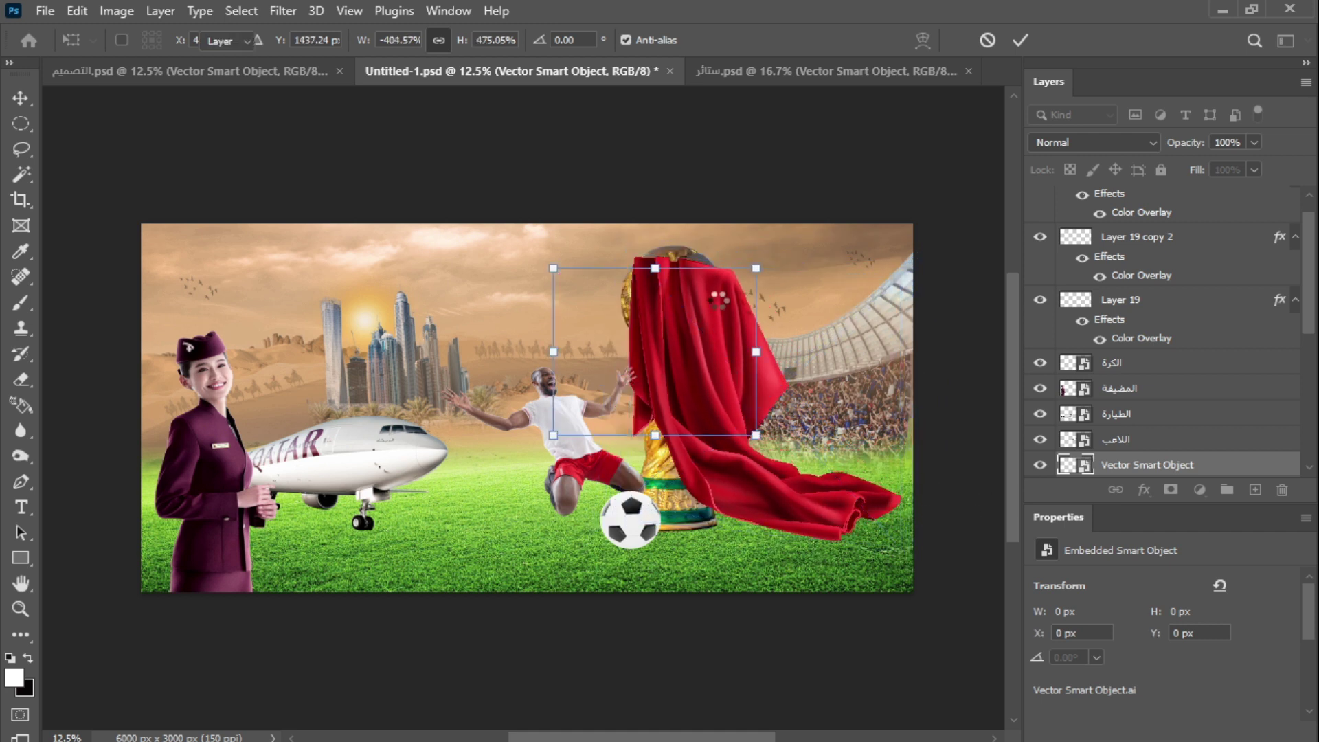
left_click_drag(711, 306, 706, 296)
Rasterize the red cloth's Vector Smart Object layer.
key("ctrl+plus")
key("ctrl+plus")
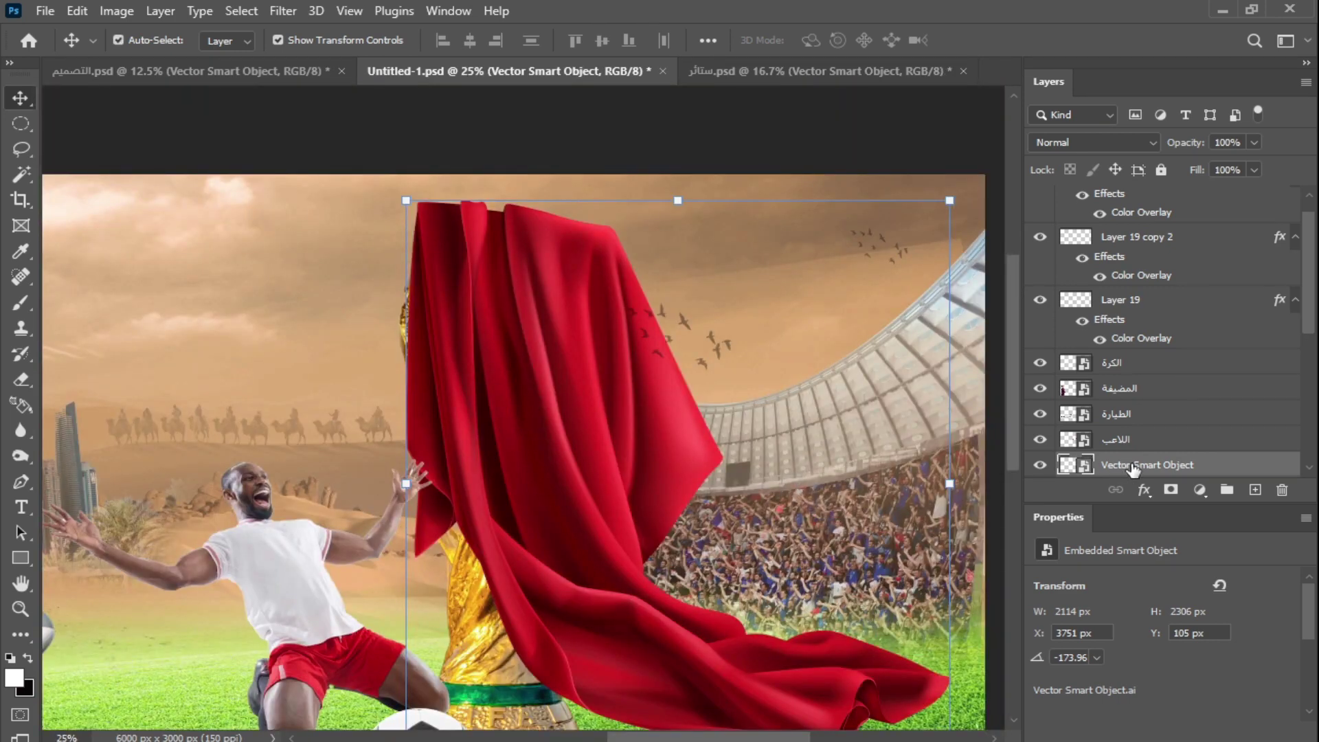
right_click(1131, 466)
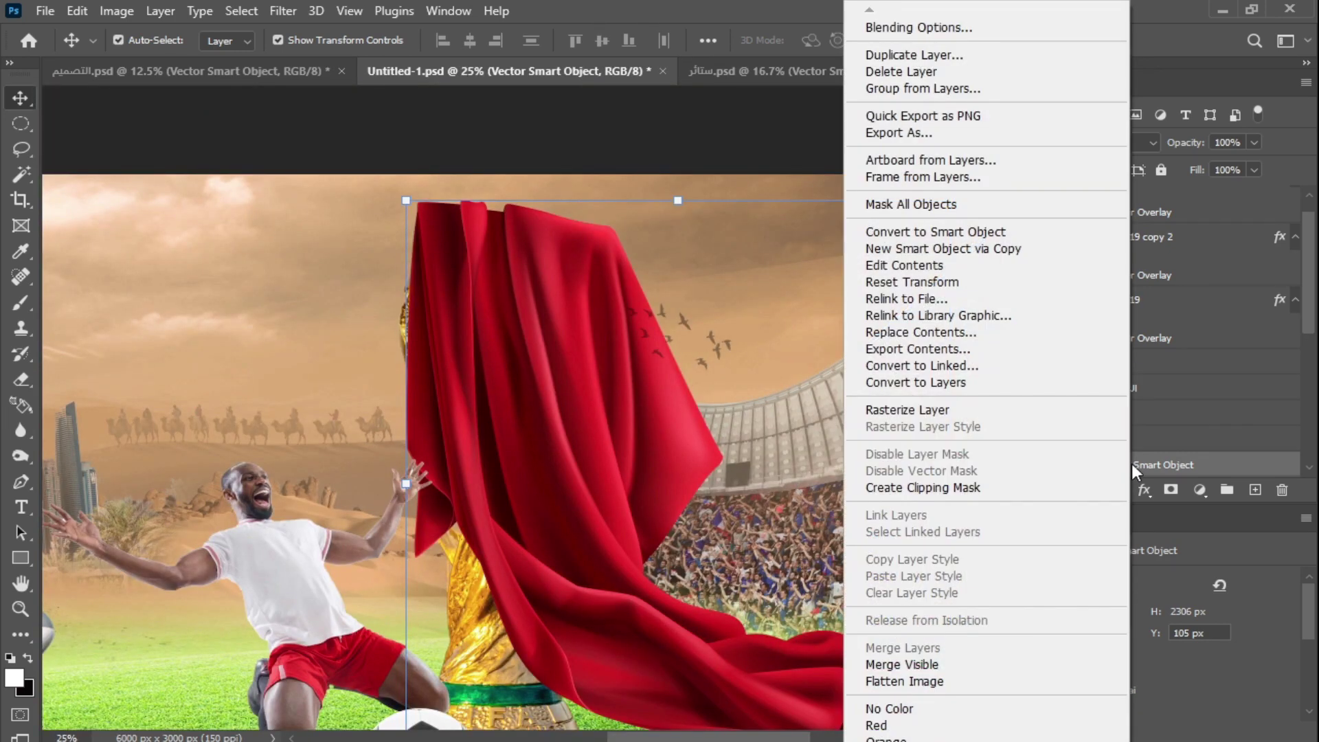
left_click(914, 408)
Warp the red cloth to curve over the trophy's globe and uncover its front, and move it to X 3802 px, Y 177 px.
key("ctrl+t")
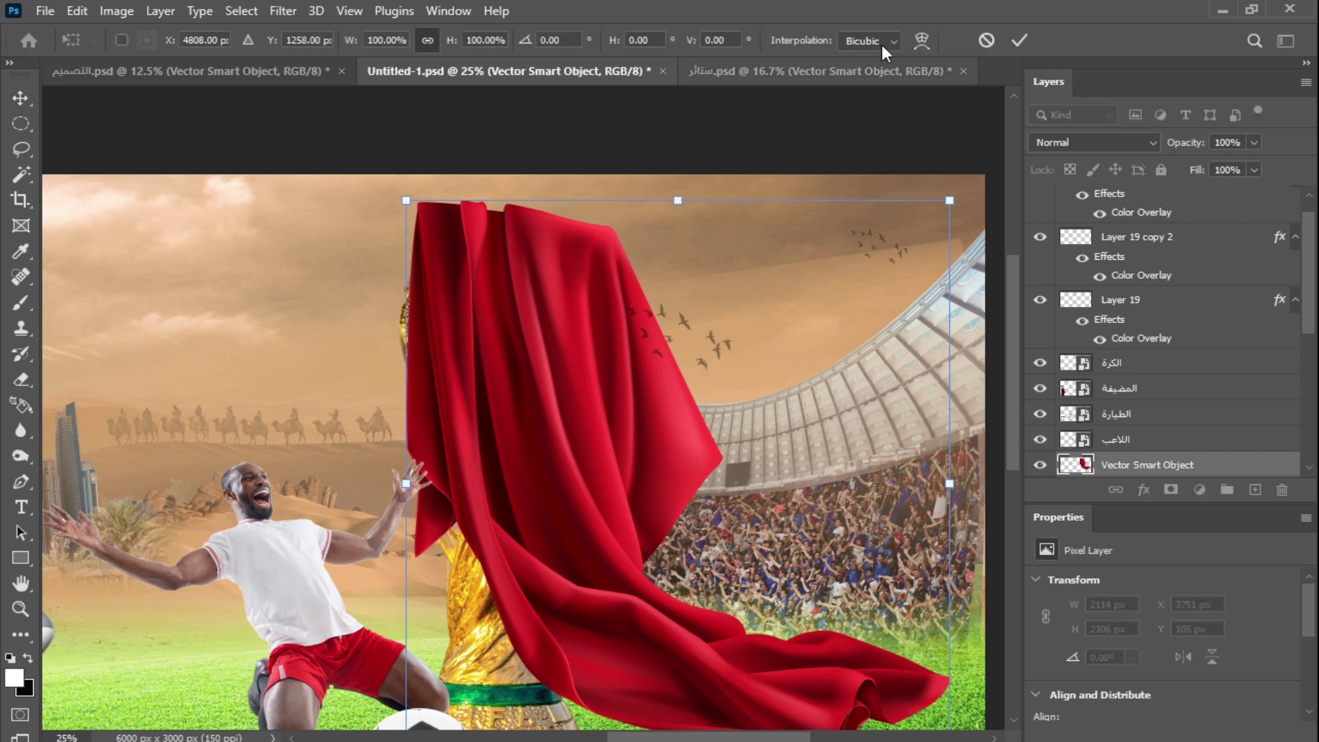
left_click(922, 40)
left_click_drag(494, 500, 543, 412)
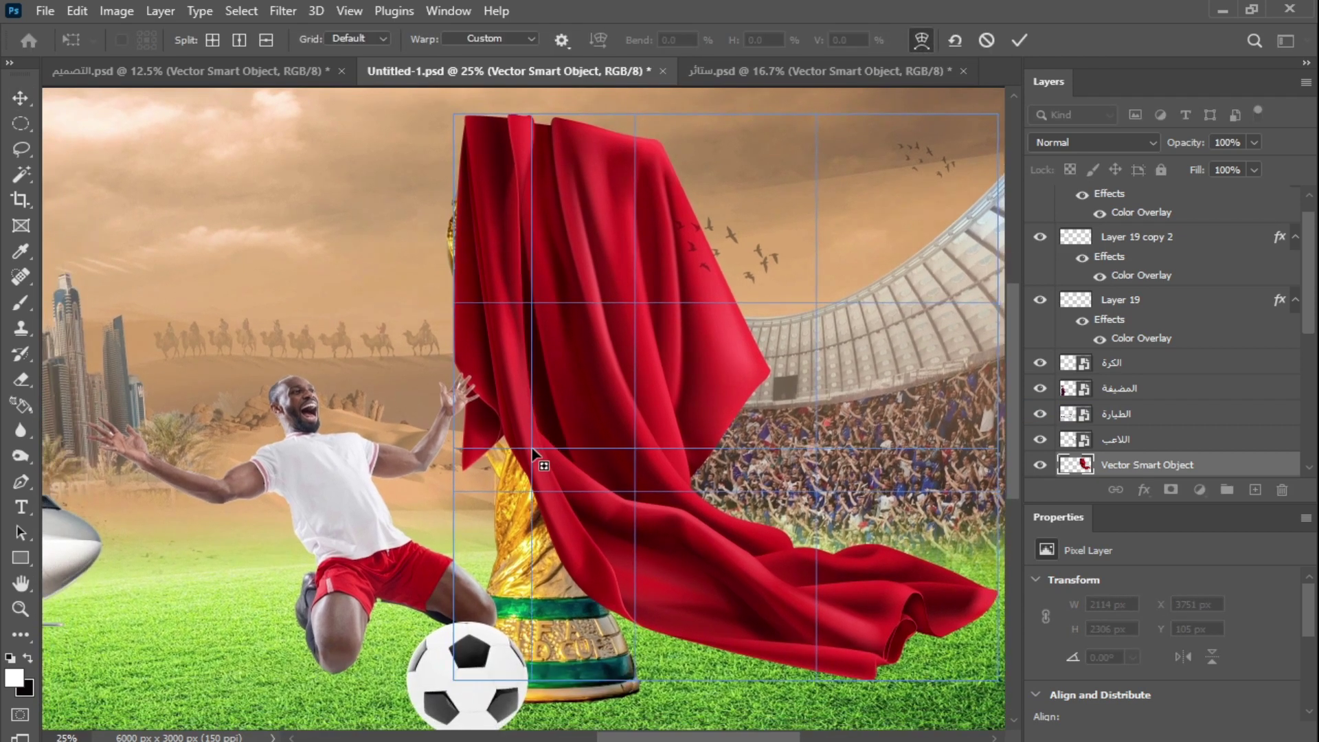
key("ctrl+minus")
left_click_drag(479, 337, 589, 375)
left_click_drag(512, 469, 740, 620)
left_click_drag(474, 217, 469, 247)
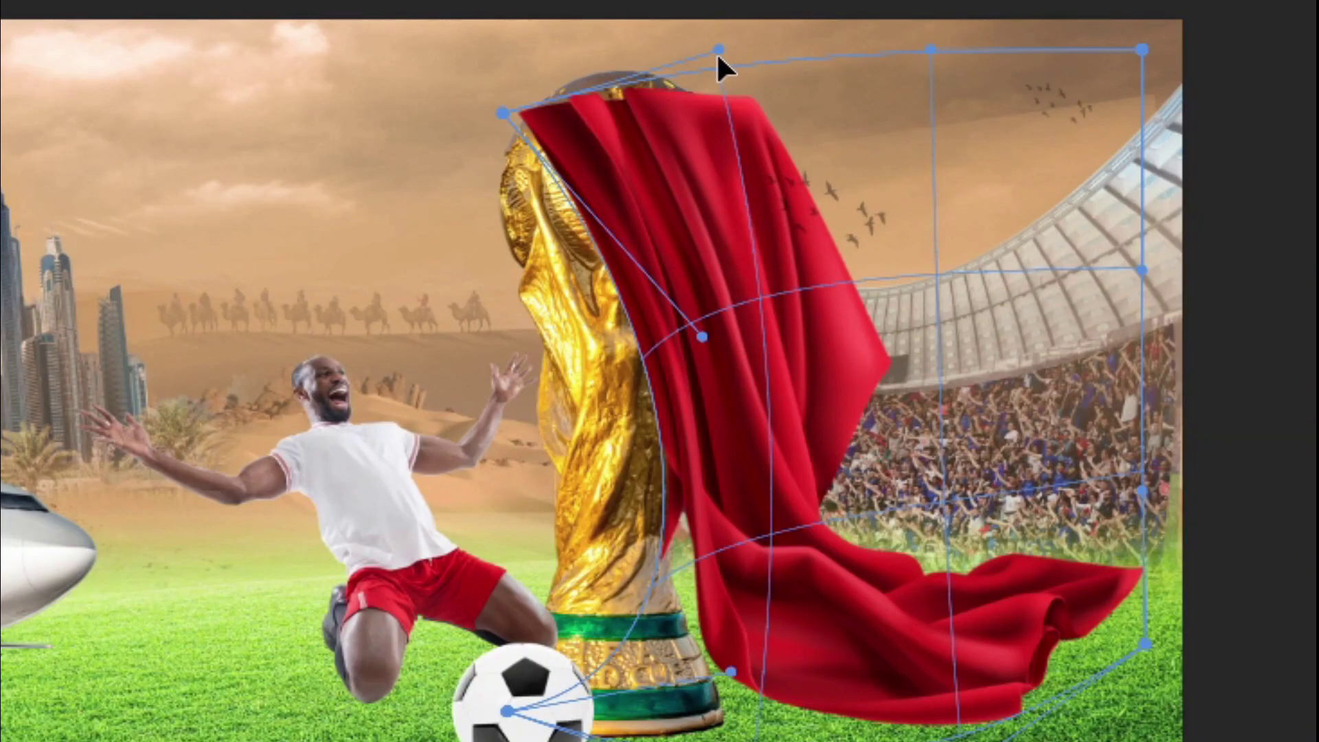
left_click_drag(716, 52, 603, 2)
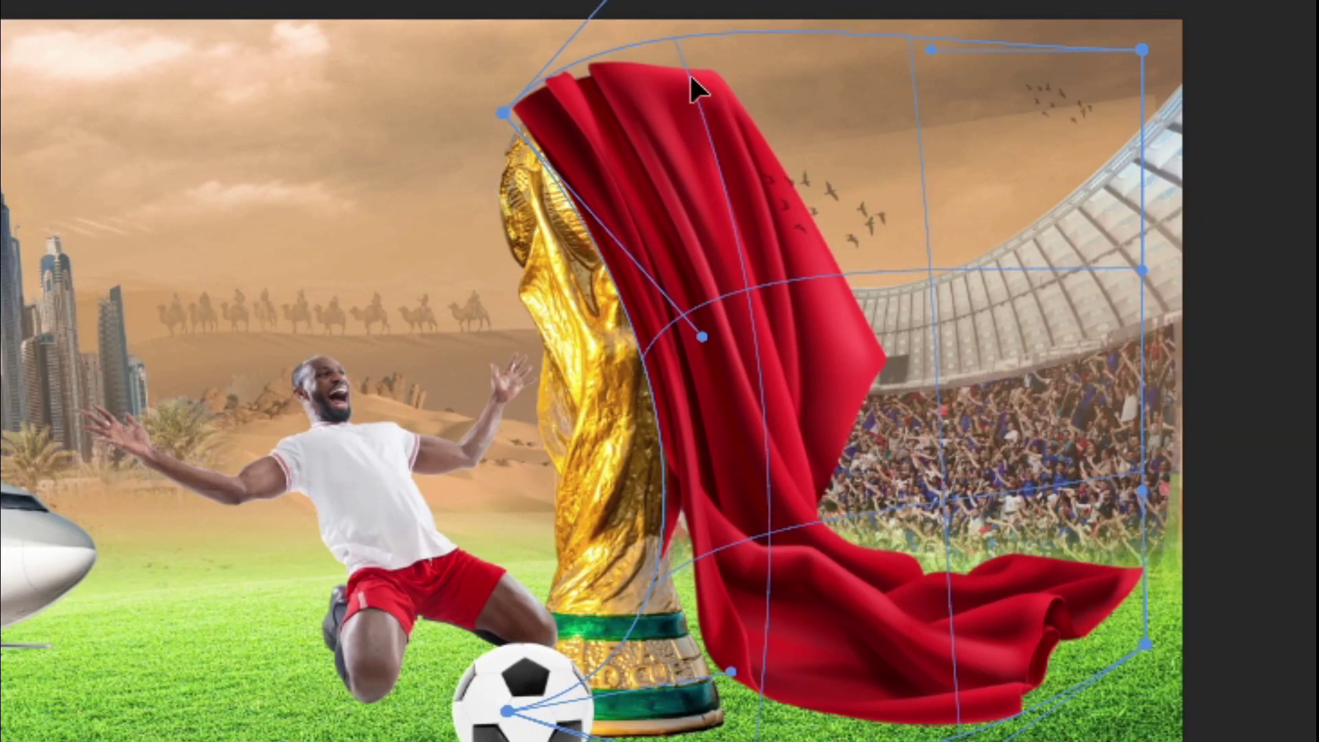
key("Return")
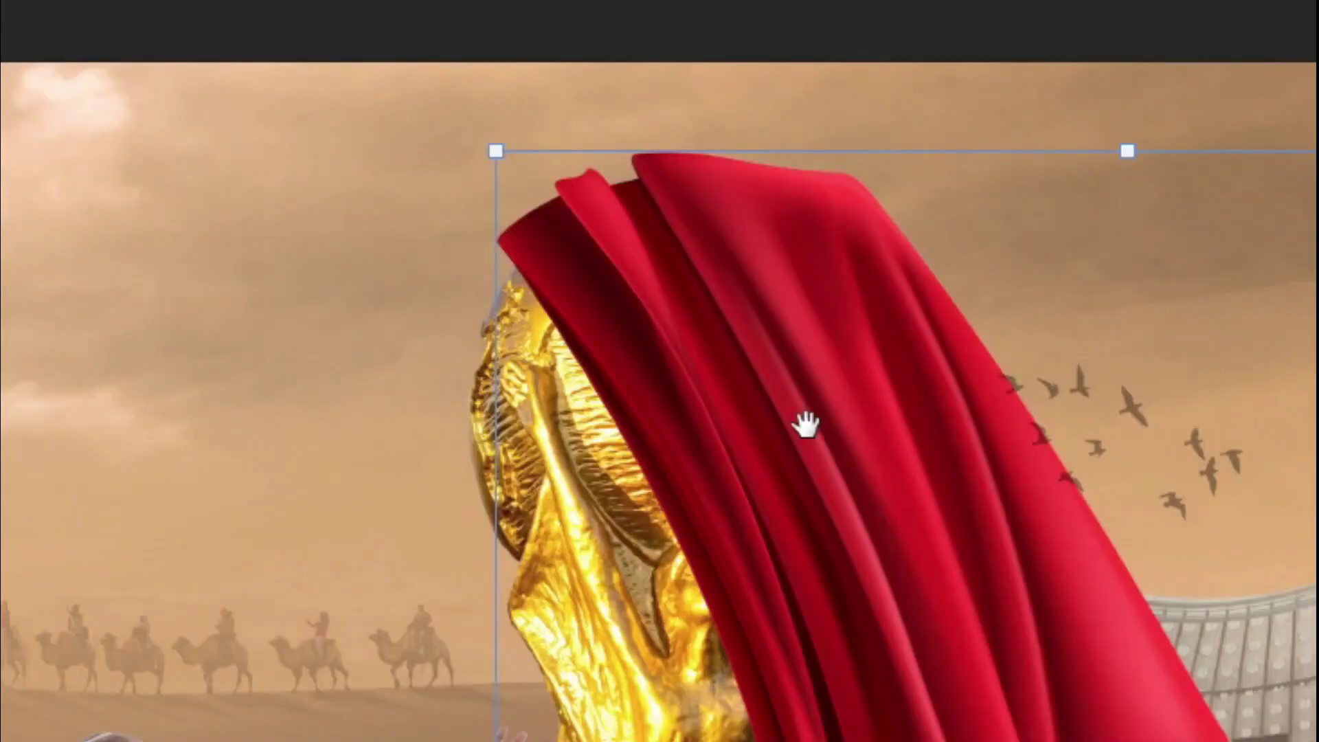
mouse_move(658, 249)
left_mouse_down()
mouse_move(686, 311)
mouse_move(662, 244)
mouse_move(679, 261)
mouse_move(664, 282)
mouse_move(665, 266)
left_mouse_up()
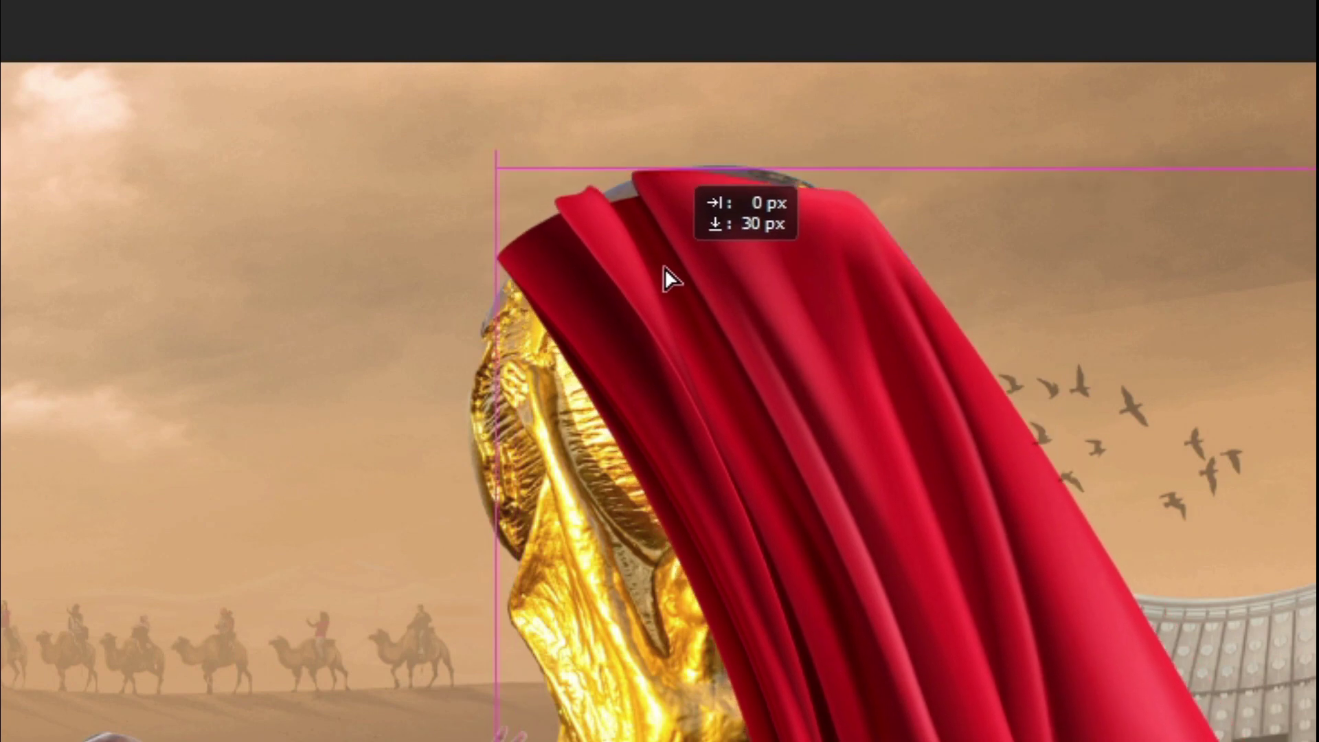
Mask the trophy layer الكأس, hiding the globe edge above the cloth with a black 200 px brush at 100% opacity, and reselect the cloth layer.
scroll(1182, 399, "down", 3)
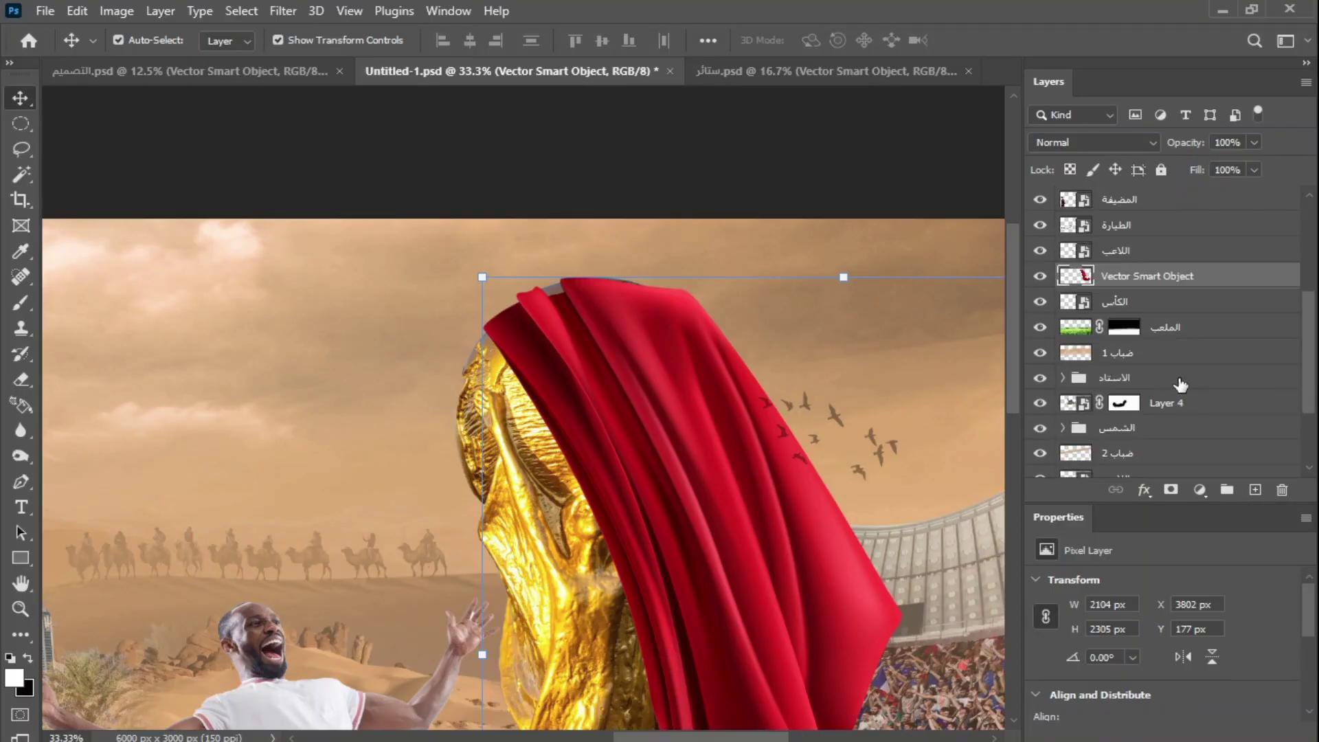
key("alt+bracketleft")
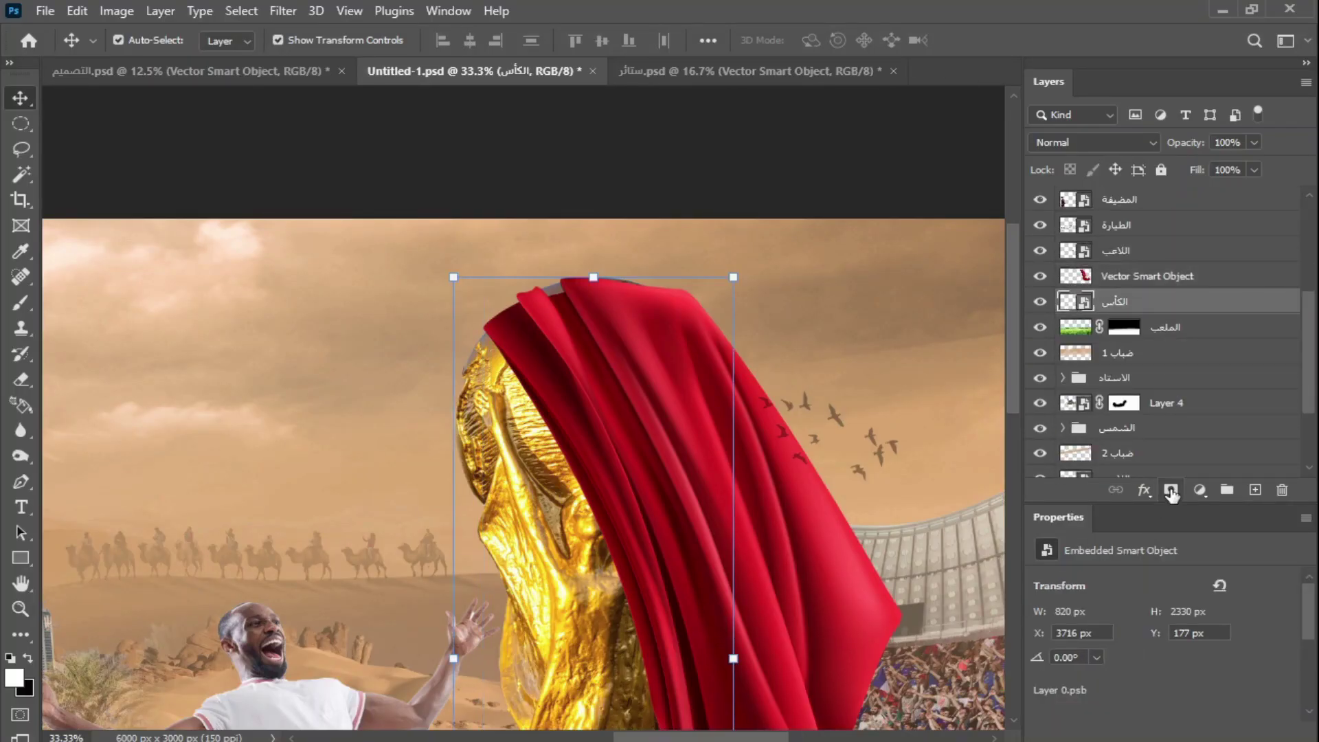
left_click(1172, 491)
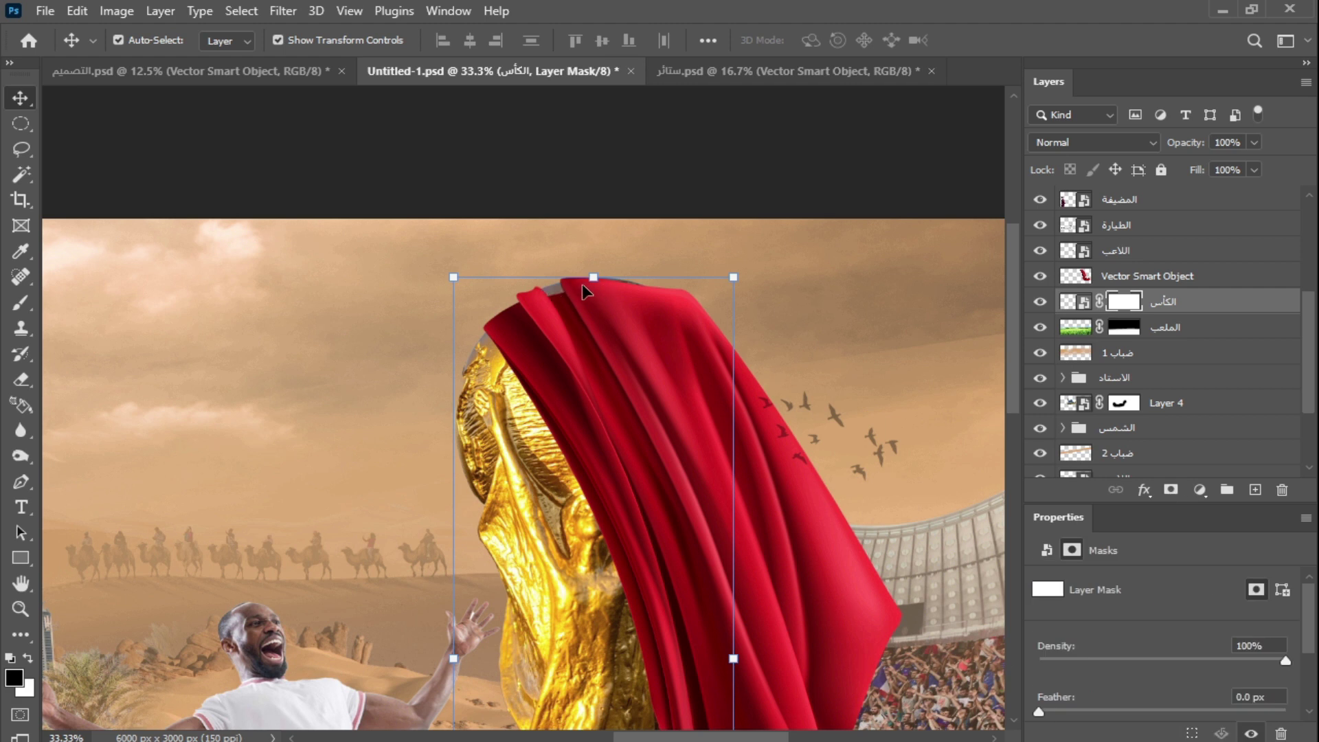
key("b")
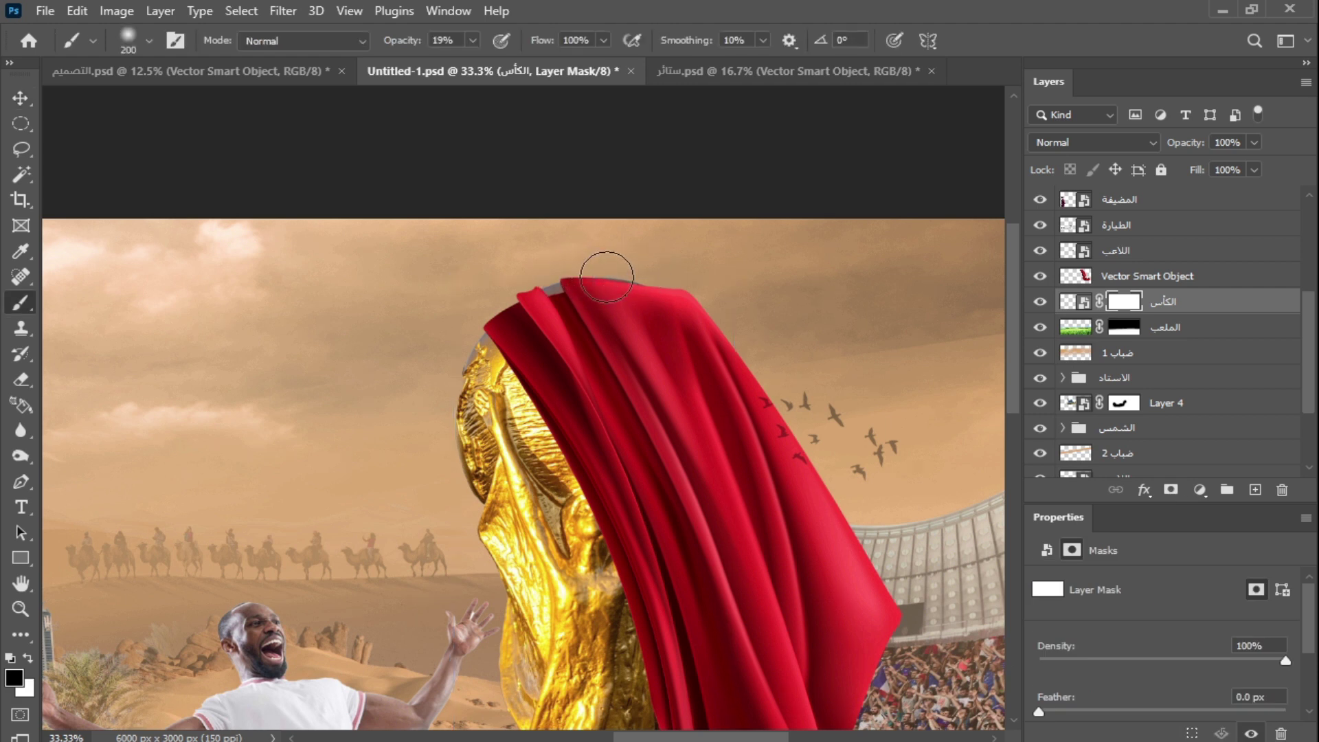
left_click(473, 40)
left_click_drag(470, 62, 602, 65)
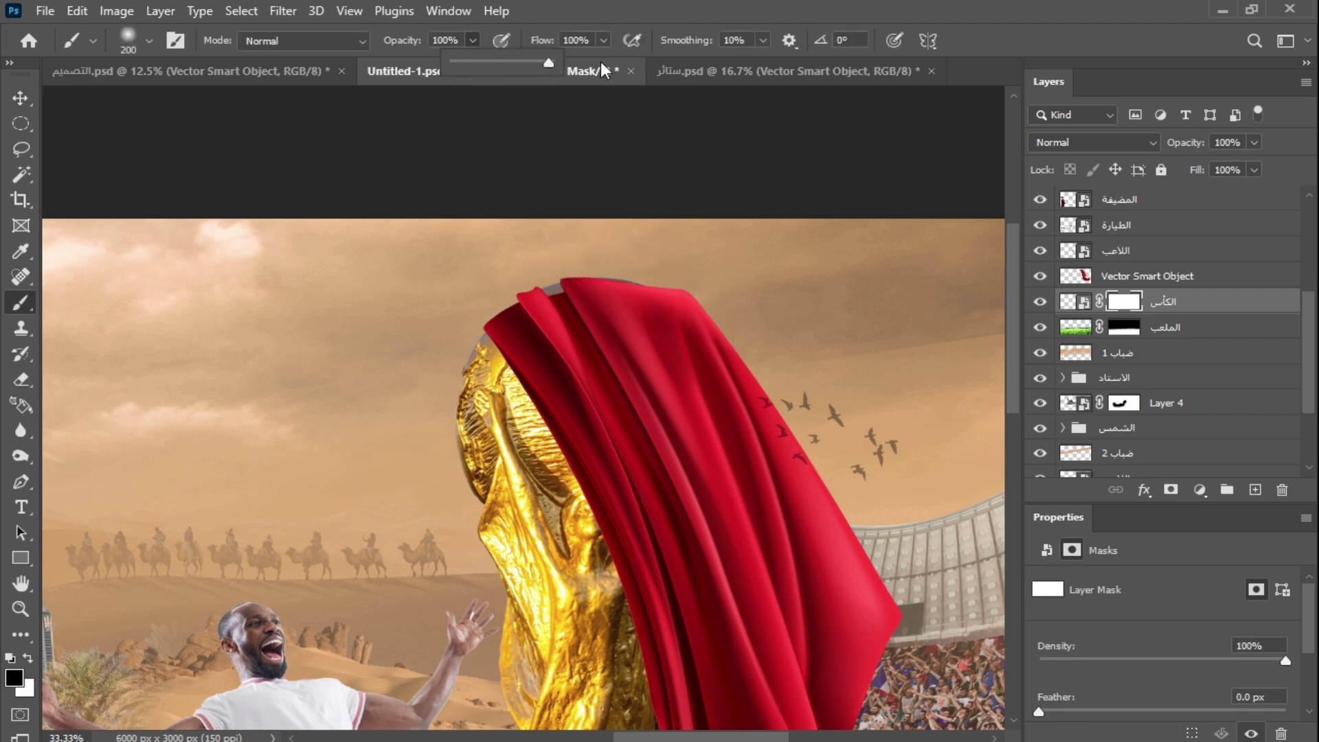
left_click_drag(649, 269, 561, 282)
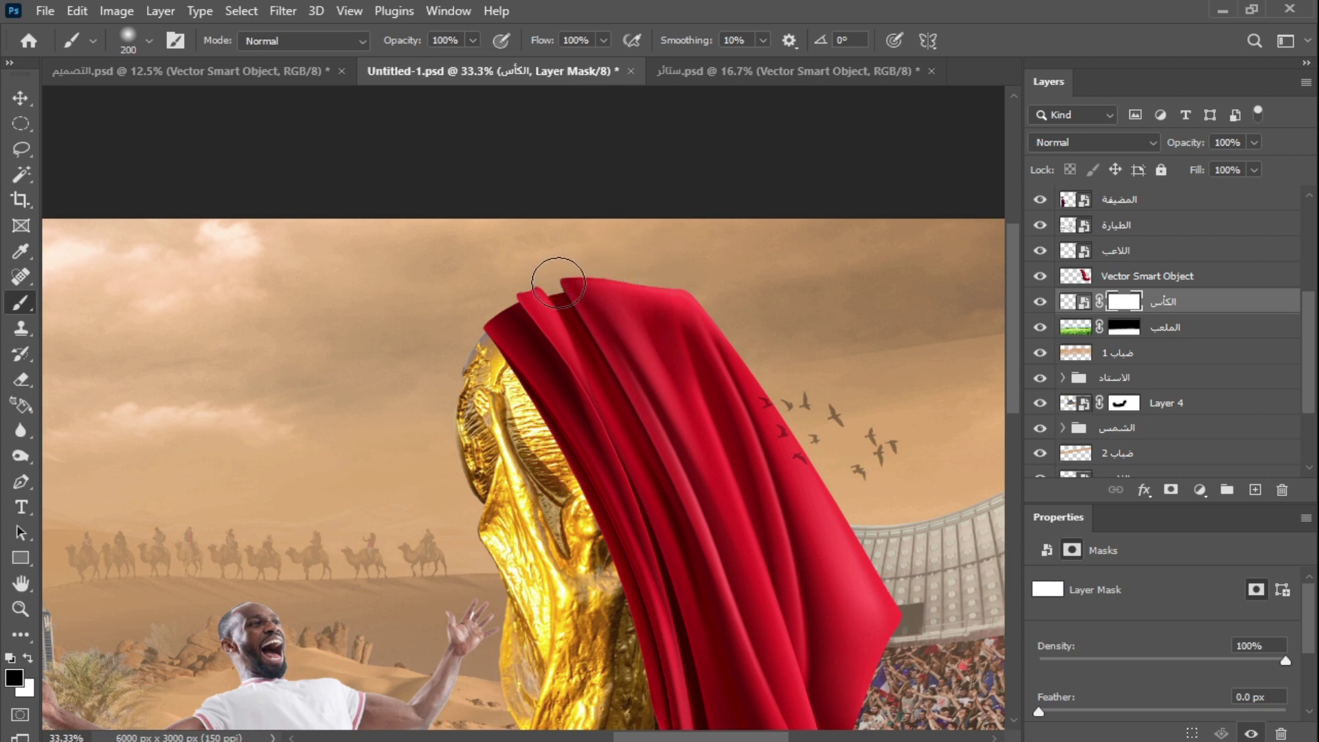
key("v")
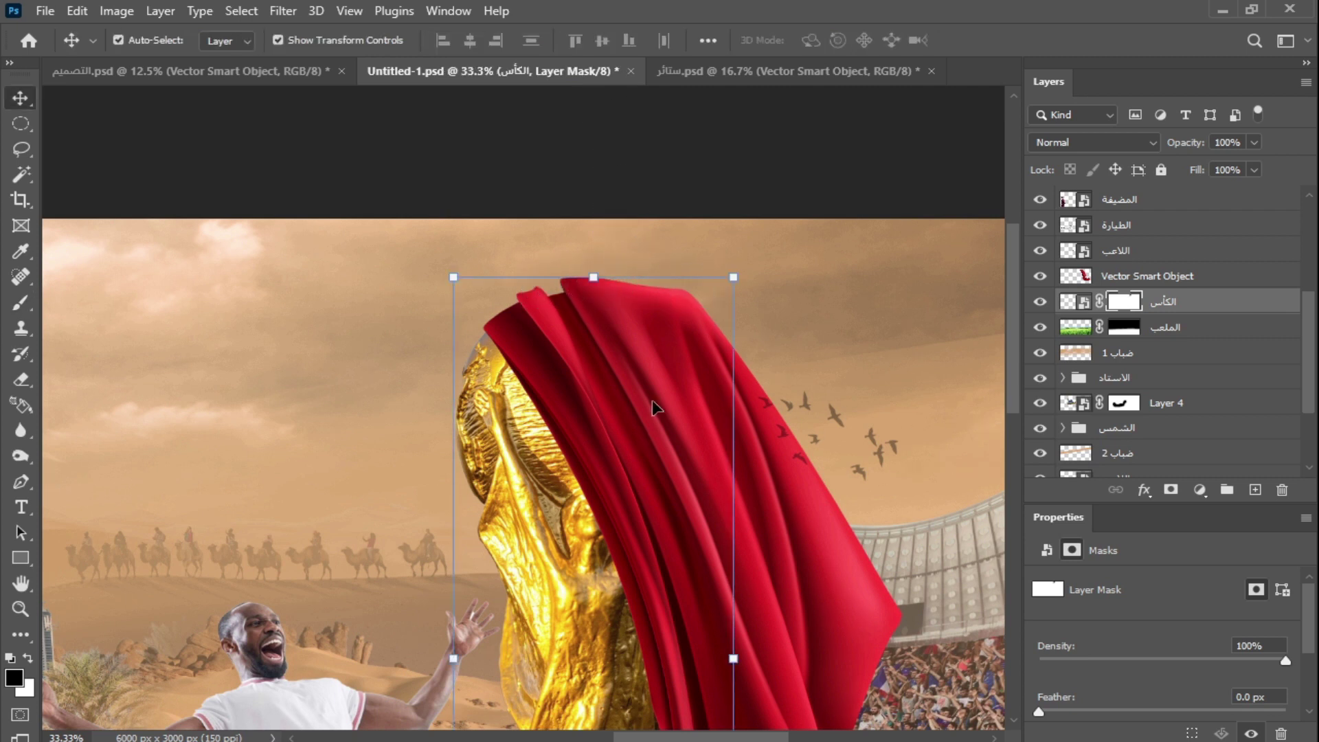
left_click(675, 320)
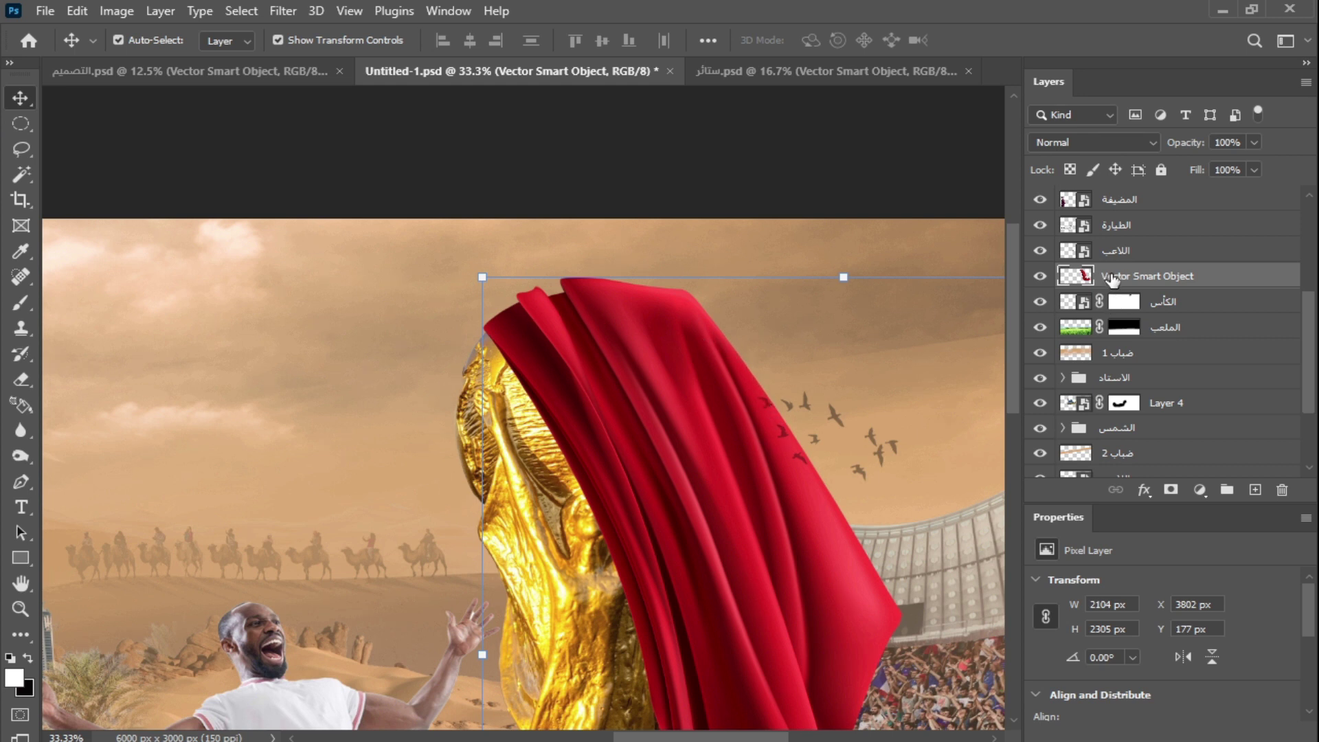
Add a layer mask to the red cloth and choose a black 200 px Hard Round brush at 100% hardness for retouching its upper edge.
left_click(1171, 489)
key("b")
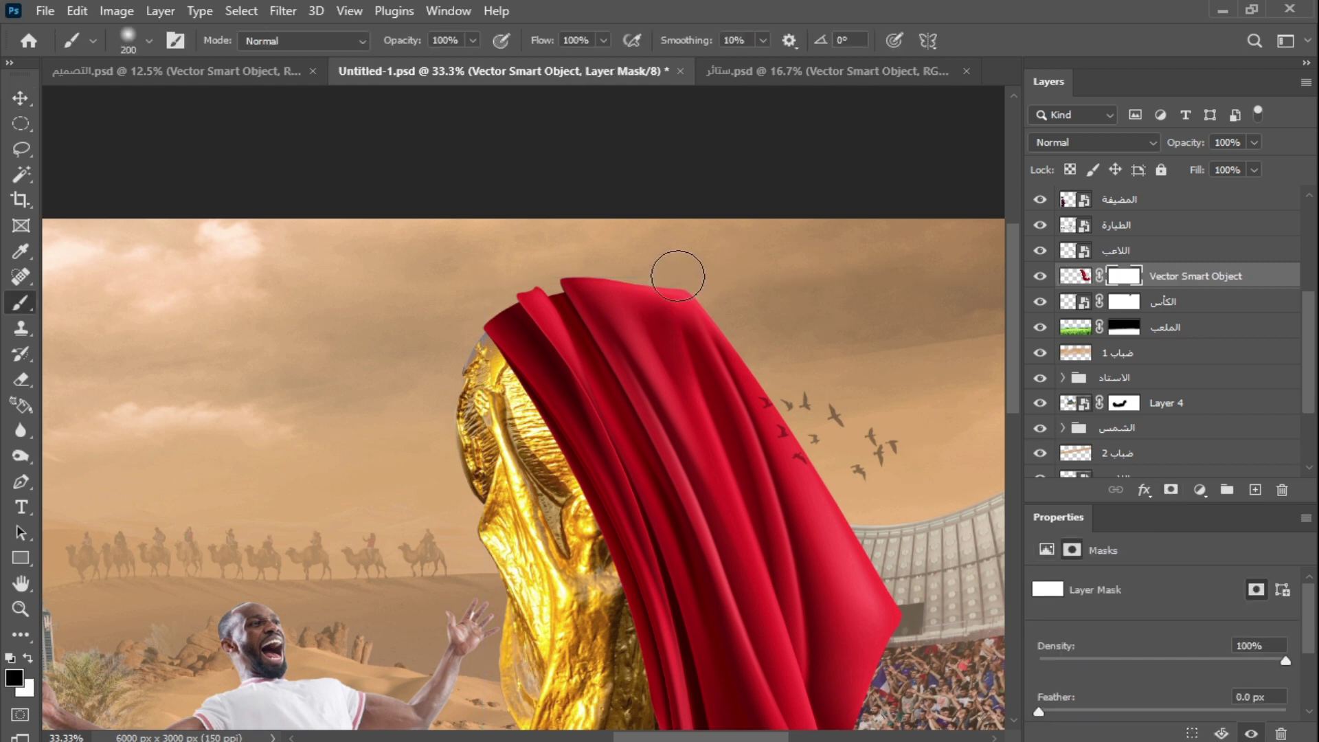
right_click(676, 281)
left_click(711, 612)
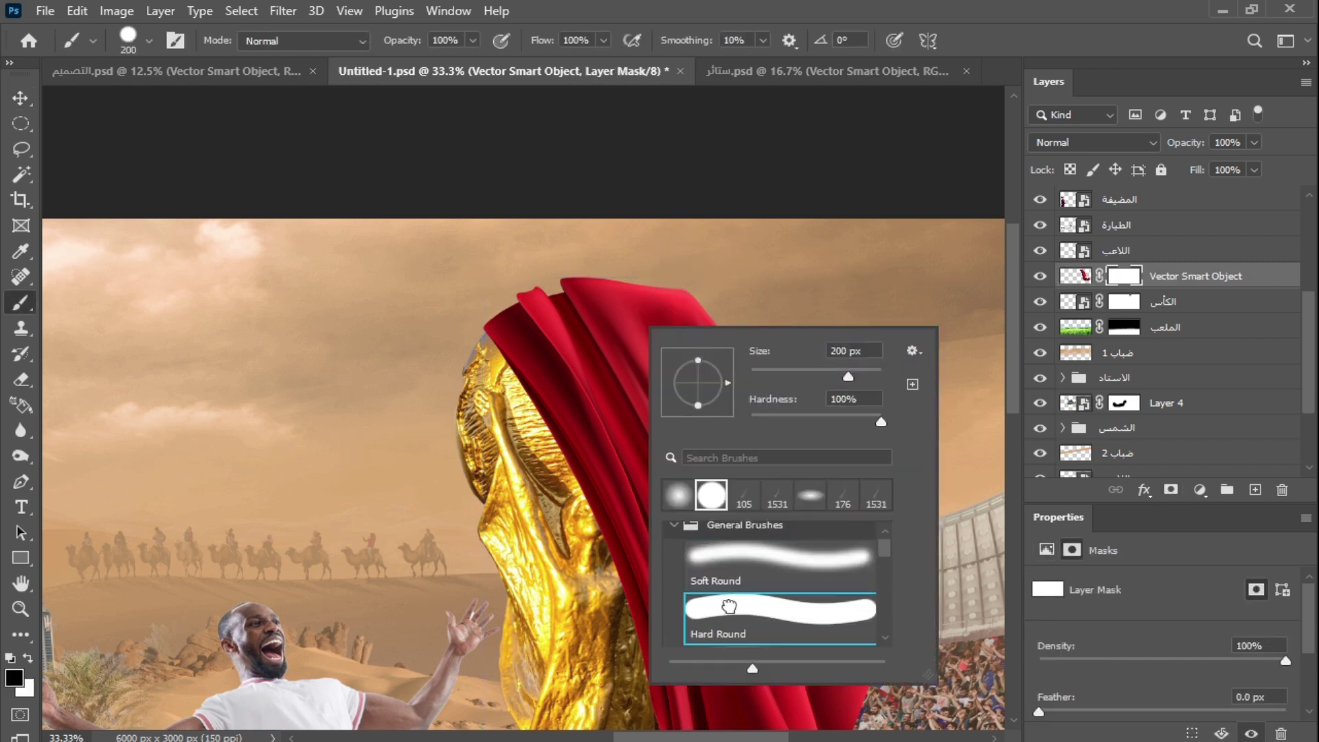
key("Return")
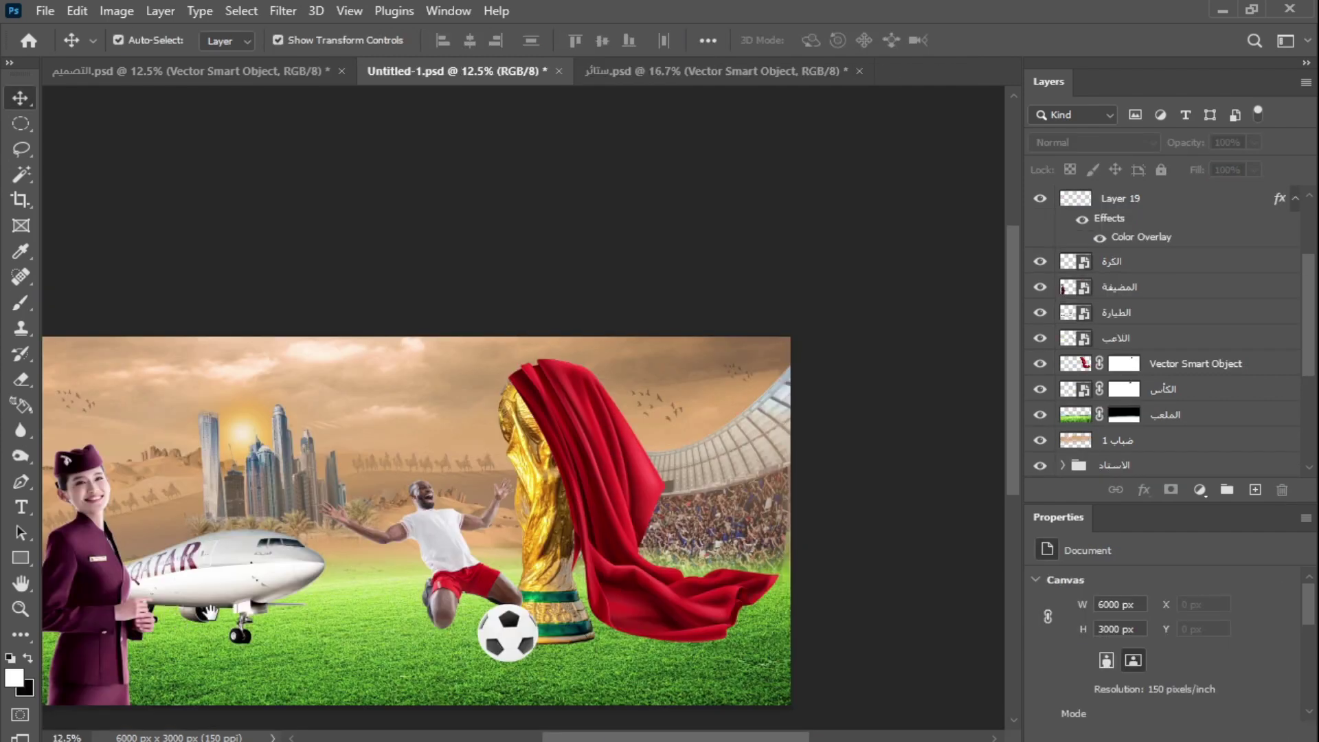
Add a Color Balance adjustment clipped to the red cloth, with midtones Cyan–Red -68, Magenta–Green -84 and Yellow–Blue +86.
left_click_drag(210, 614, 303, 557)
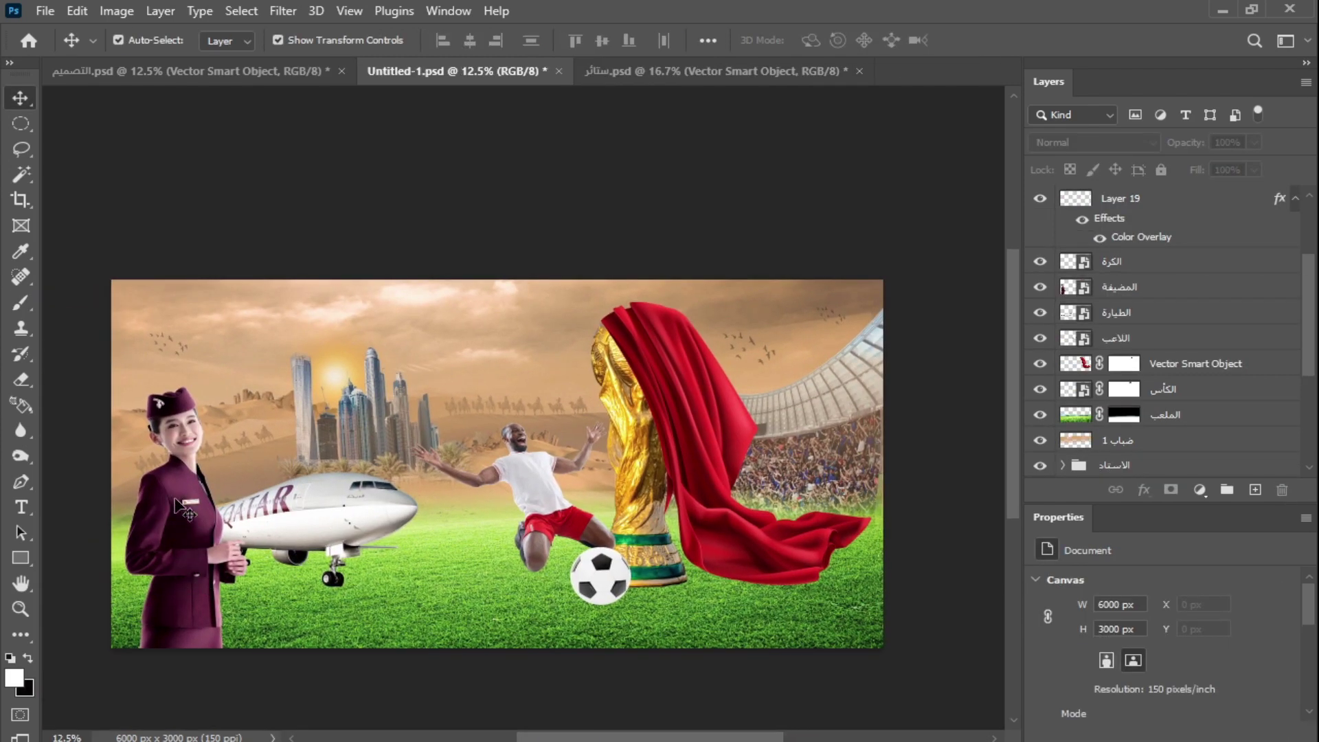
left_click(698, 397)
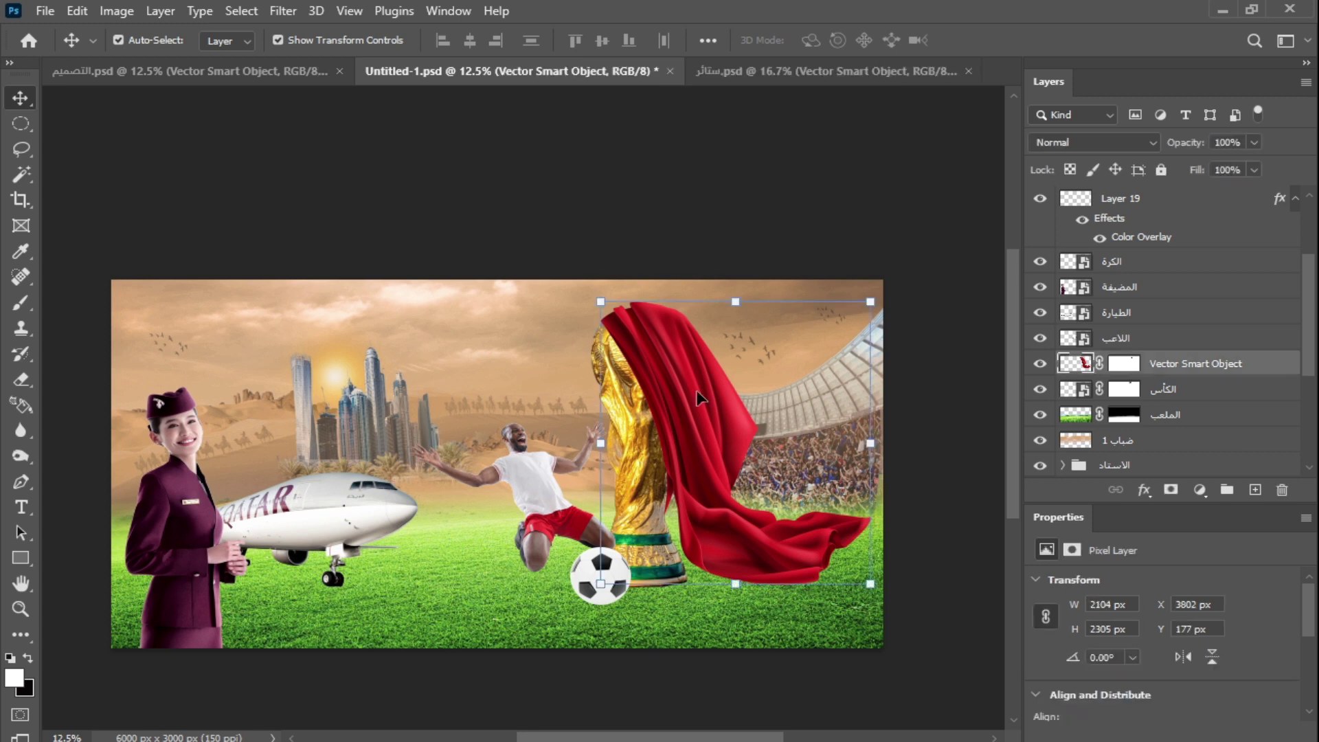
left_click(1200, 490)
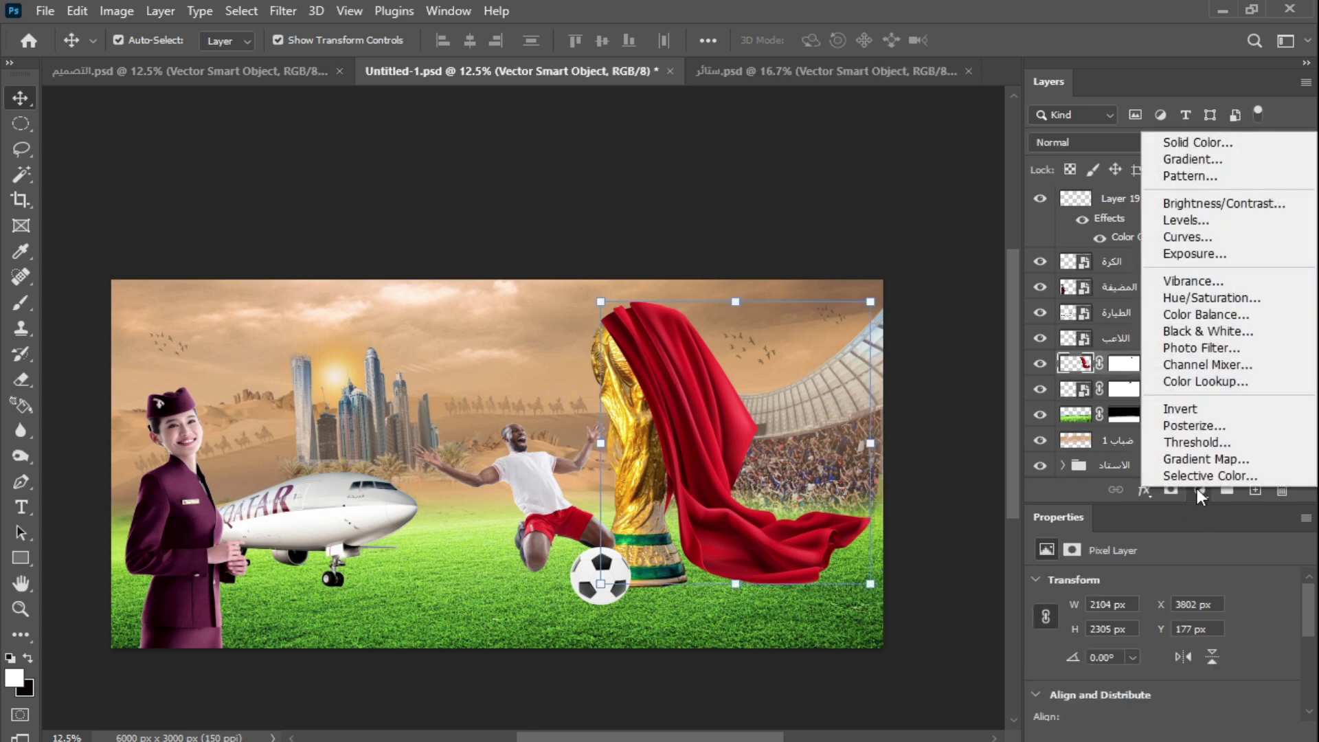
left_click(1218, 317)
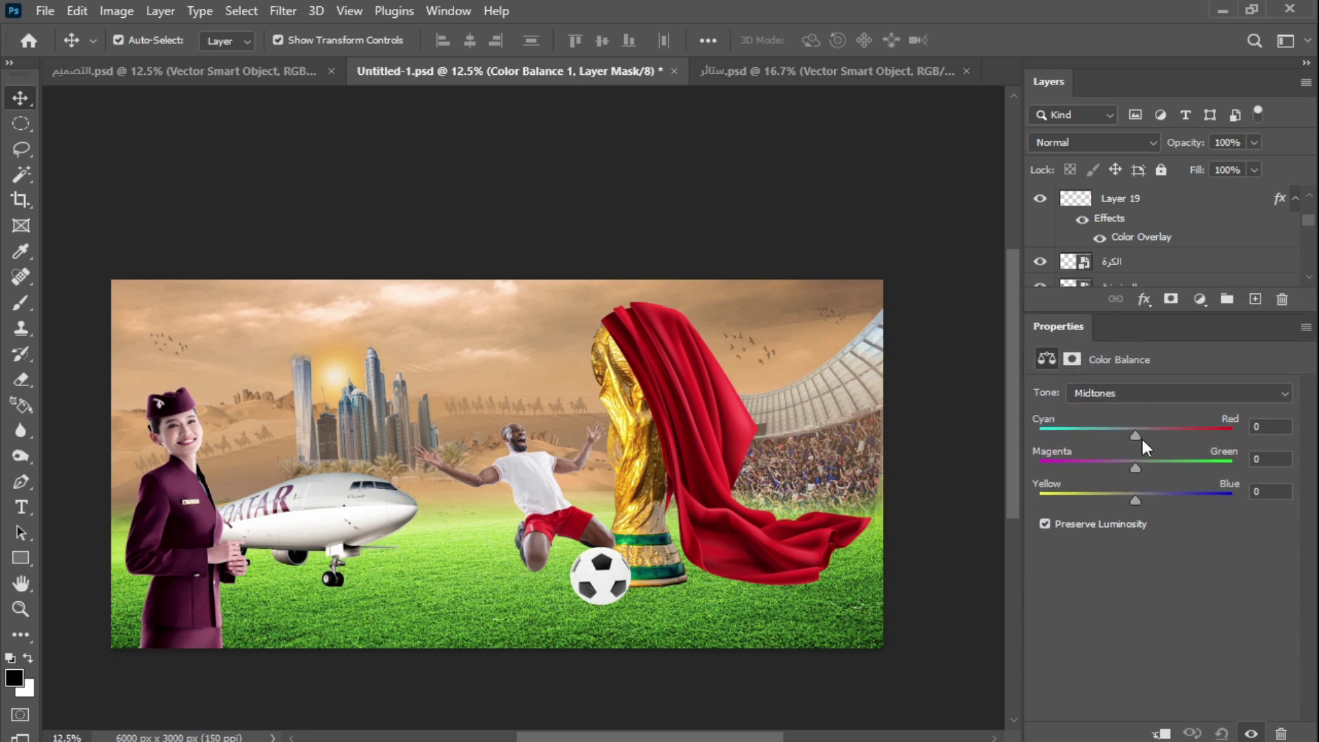
left_click_drag(1135, 434, 1102, 436)
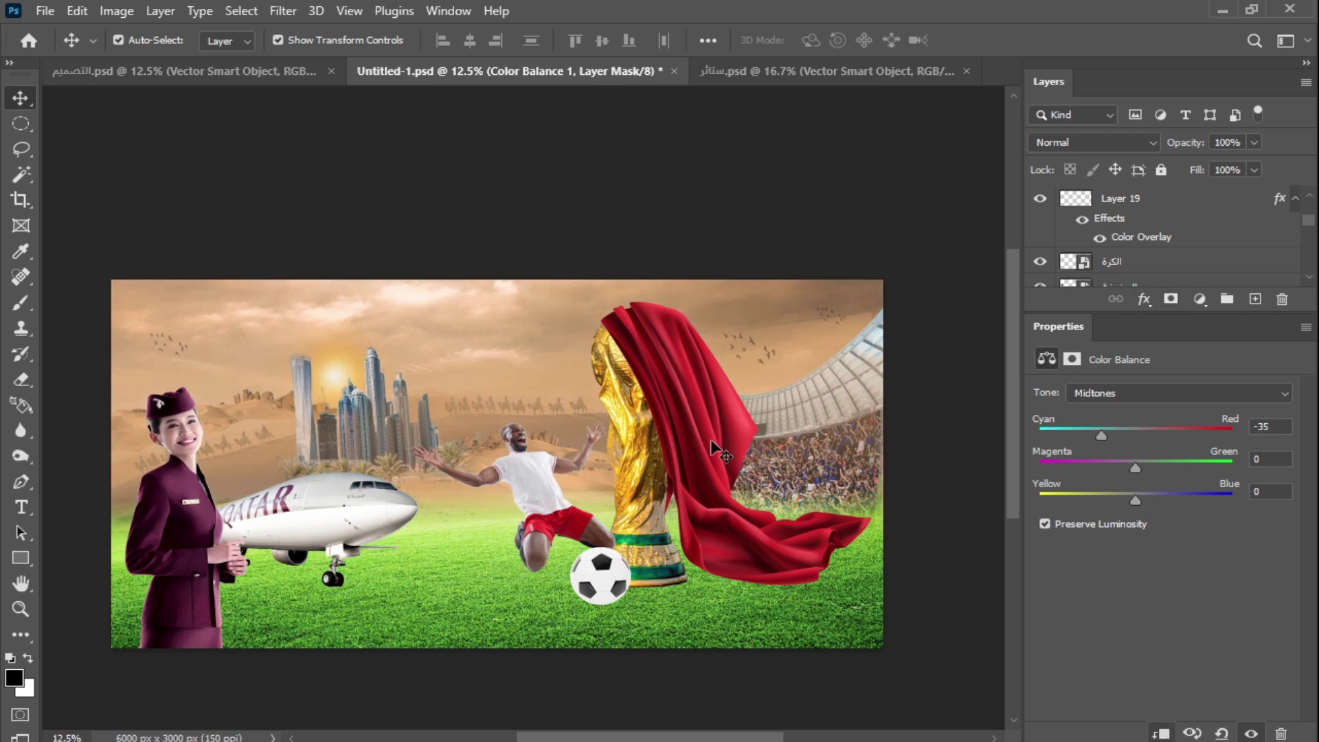
left_click_drag(1142, 461, 1237, 510)
left_click_drag(1147, 467, 1085, 468)
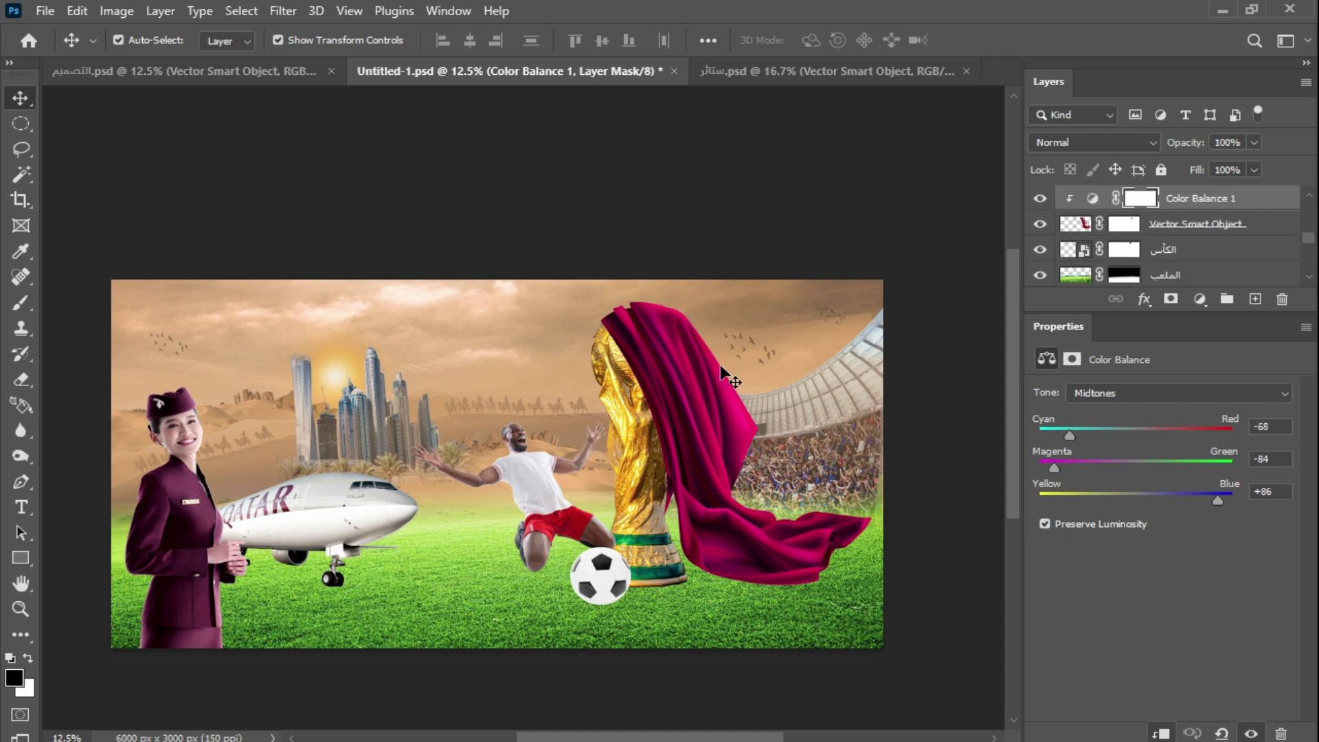
Duplicate the cloth layer and move Color Balance 1 beneath the copy, clipping it to the original cloth.
left_click(629, 323)
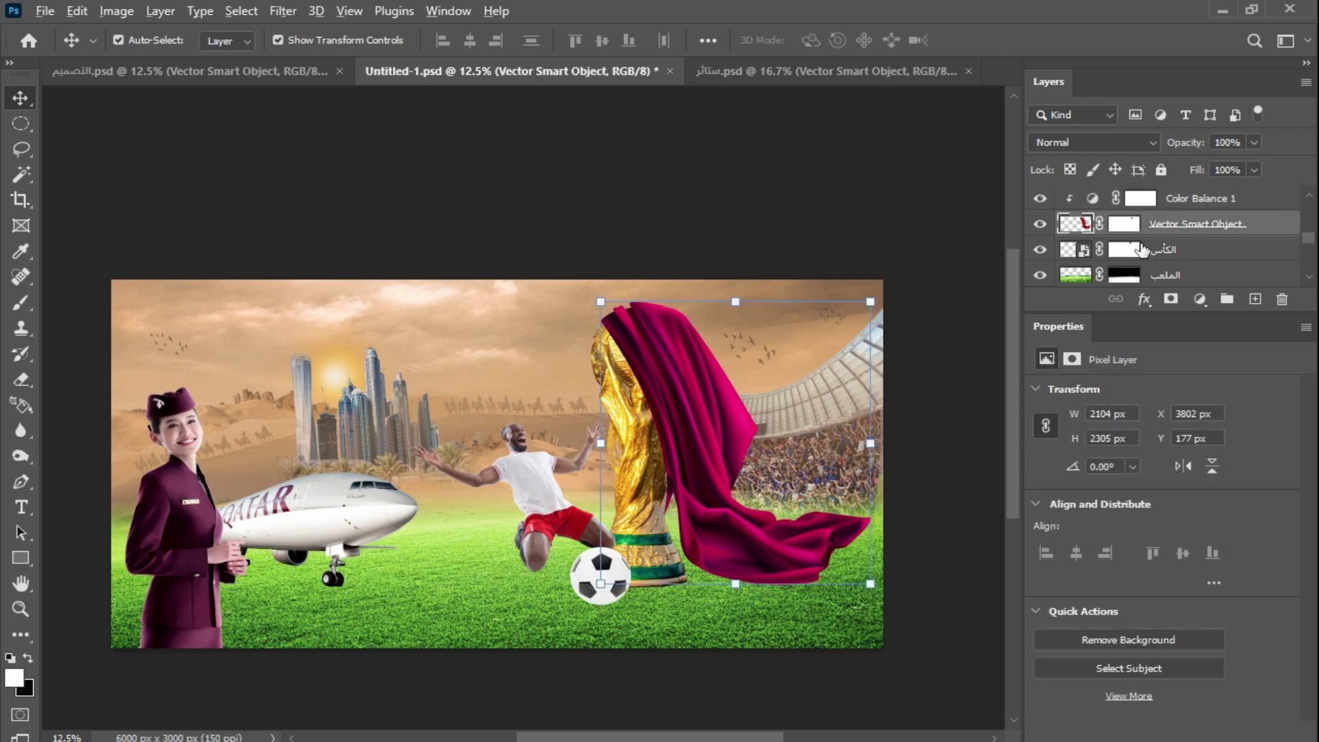
key("ctrl+j")
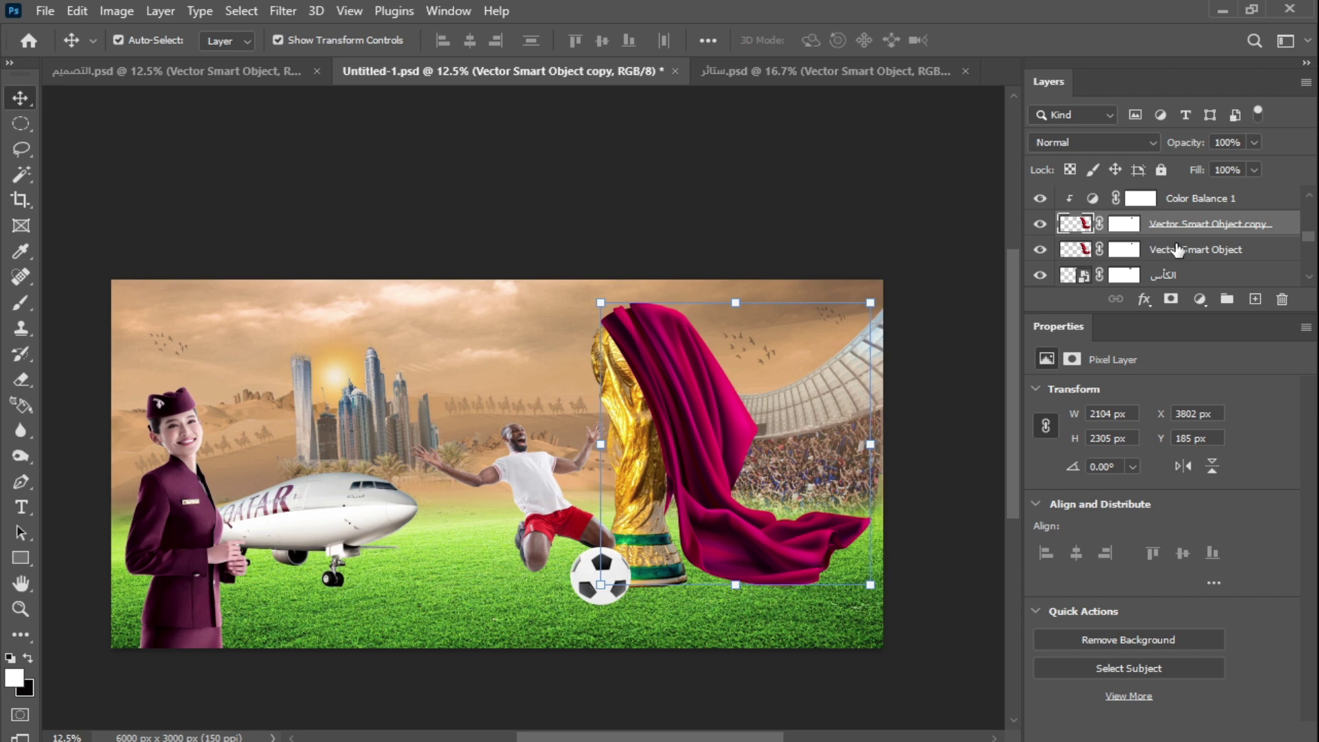
left_click(1173, 250)
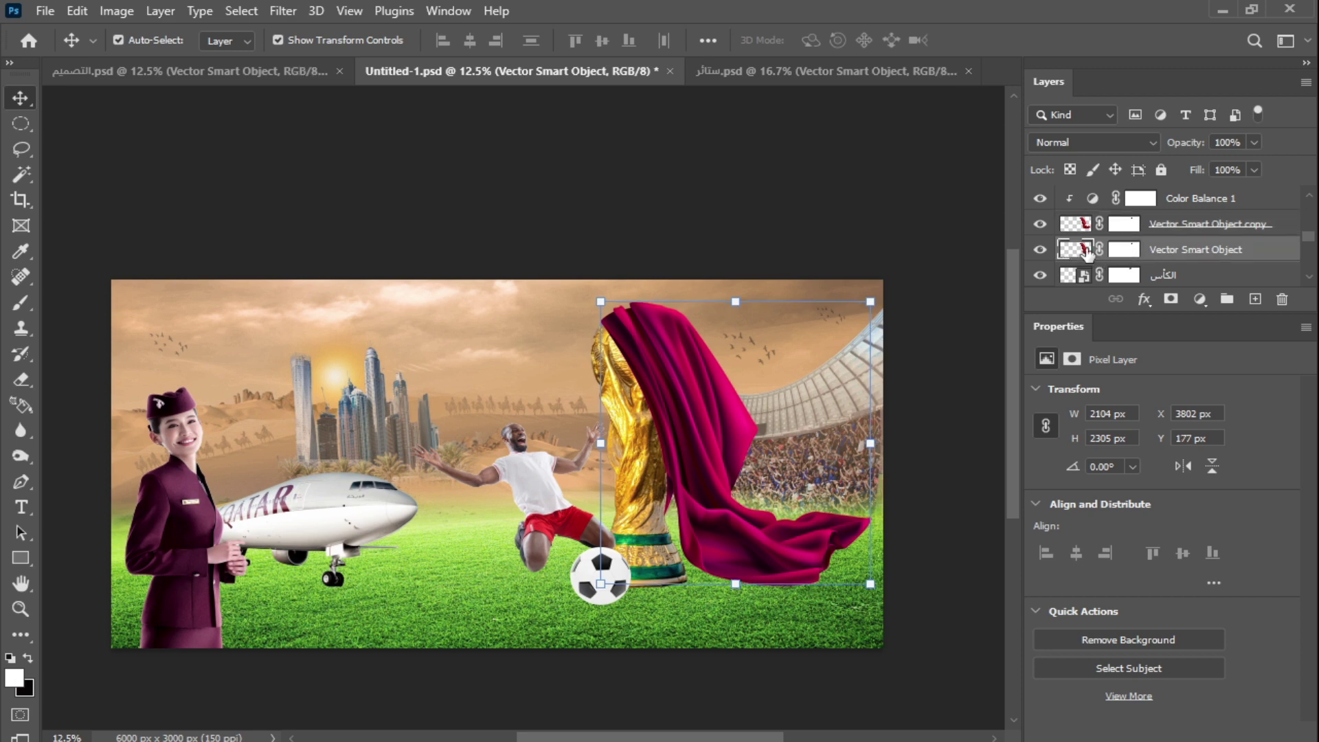
left_click(1179, 199)
left_click_drag(1182, 199, 1140, 230)
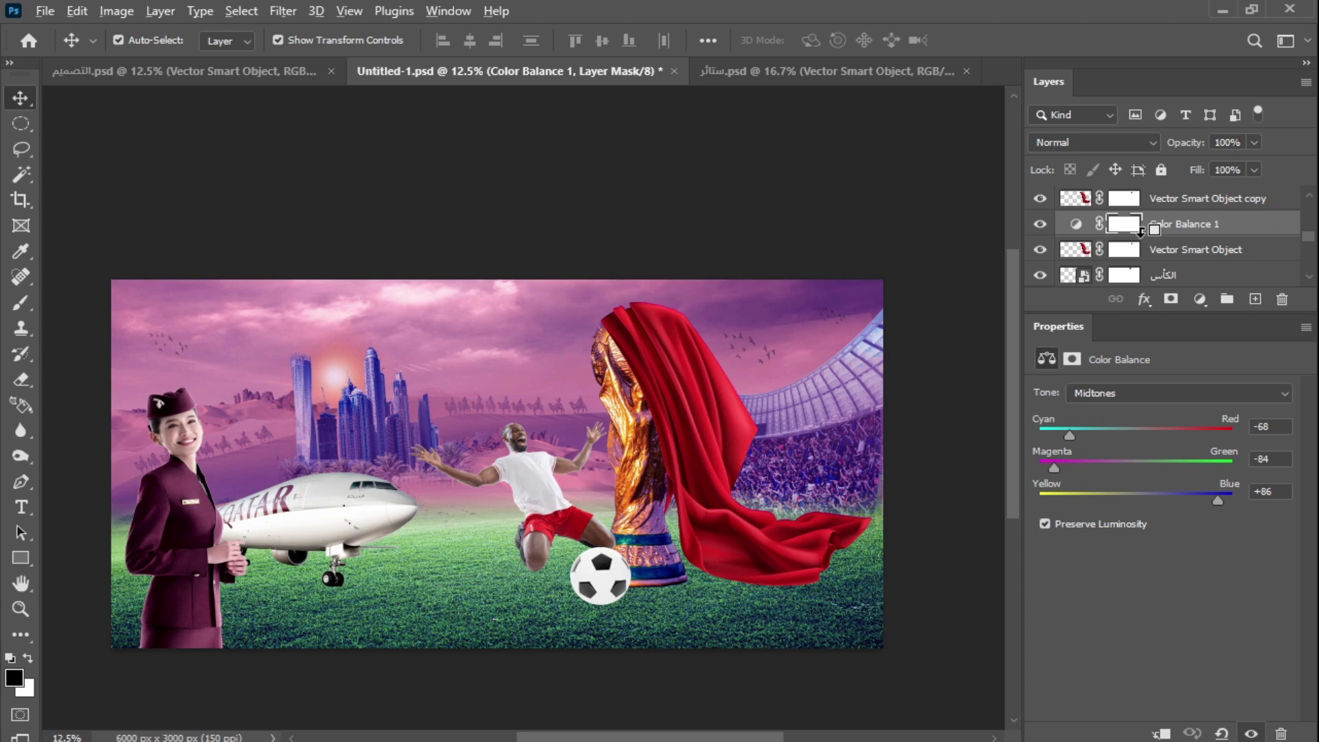
left_click(1142, 232, "alt")
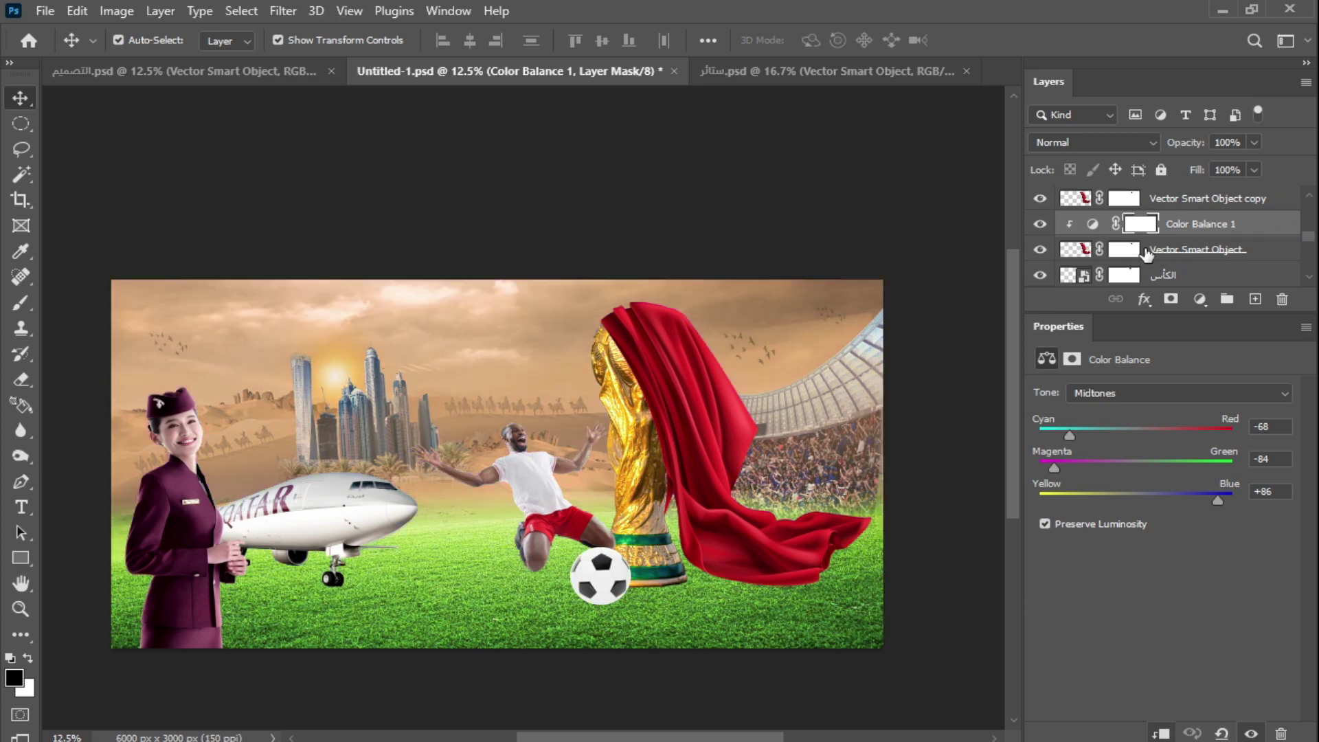
Convert the Vector Smart Object copy layer, with its mask, to a smart object.
left_click(1181, 199)
key("shift+l")
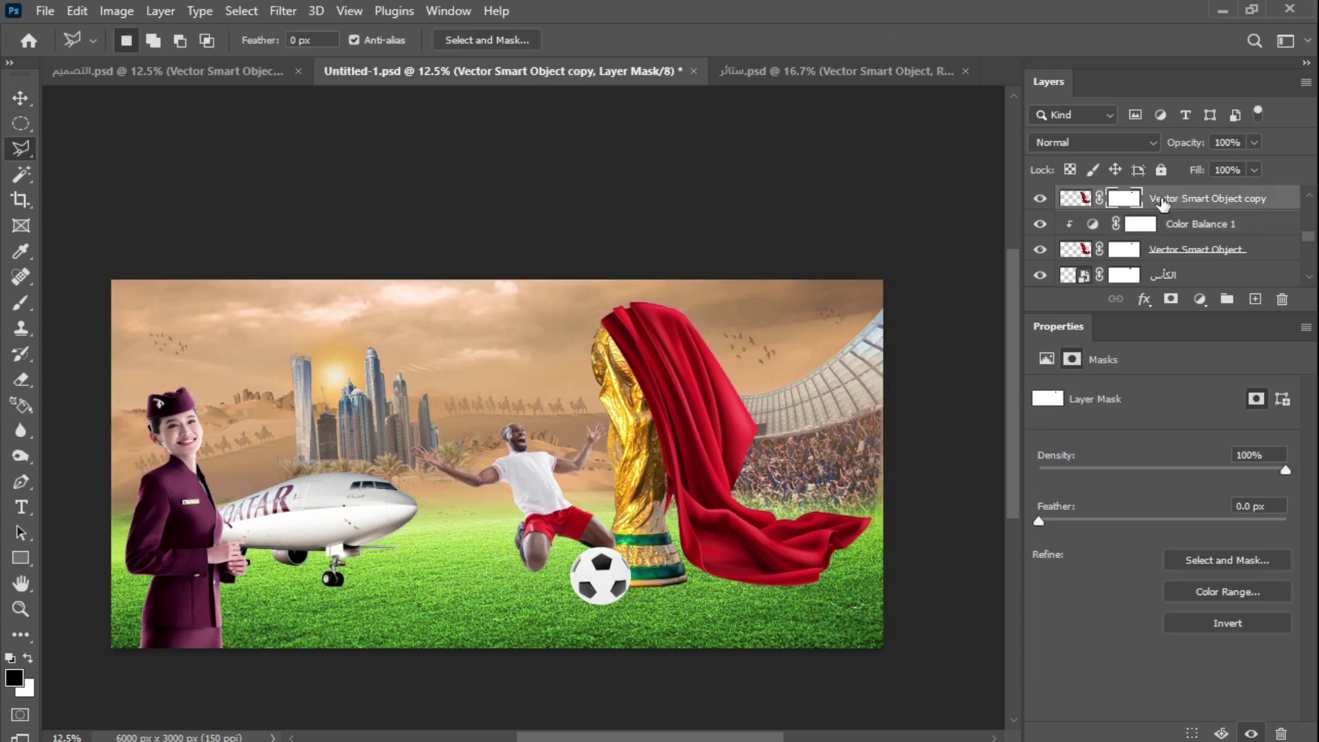
right_click(1162, 200)
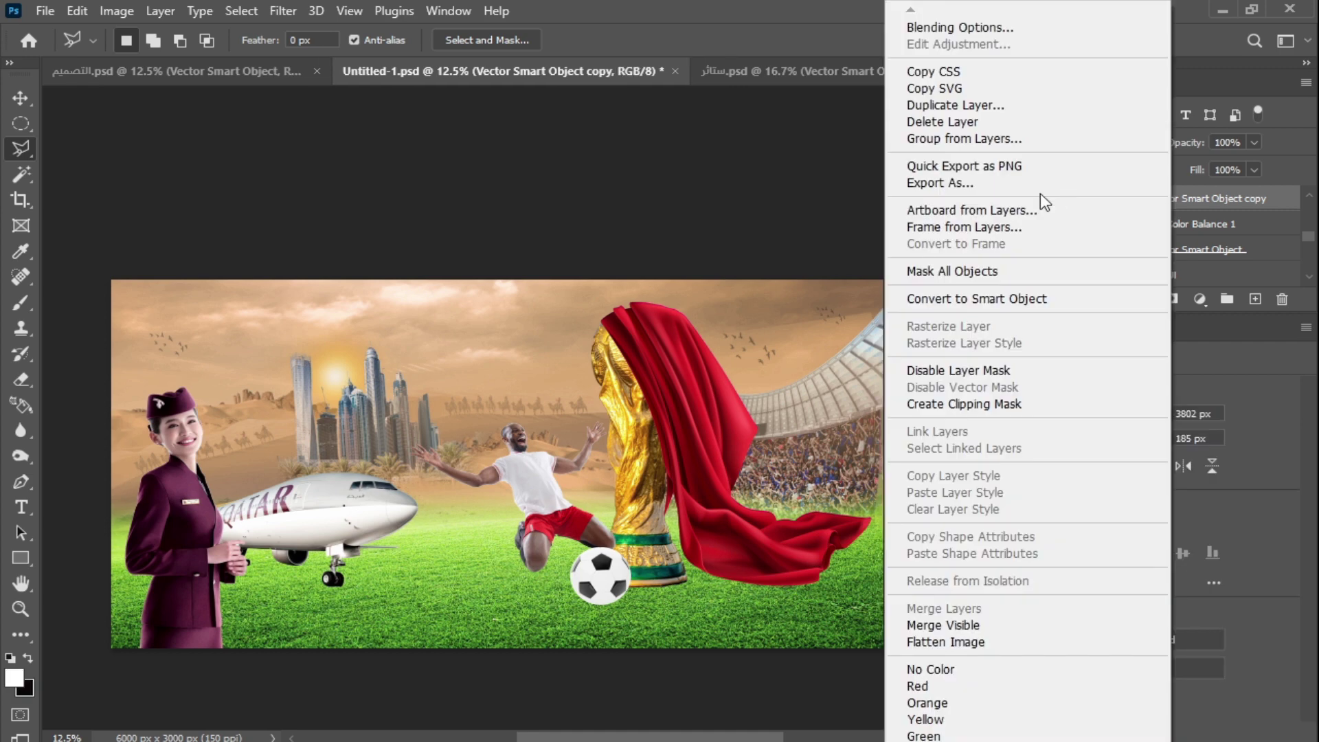
left_click(1000, 299)
key("v")
Outline the upper part of the cloth with a zigzag lower edge using the Polygonal Lasso and mask the cloth copy to it.
left_click(22, 148)
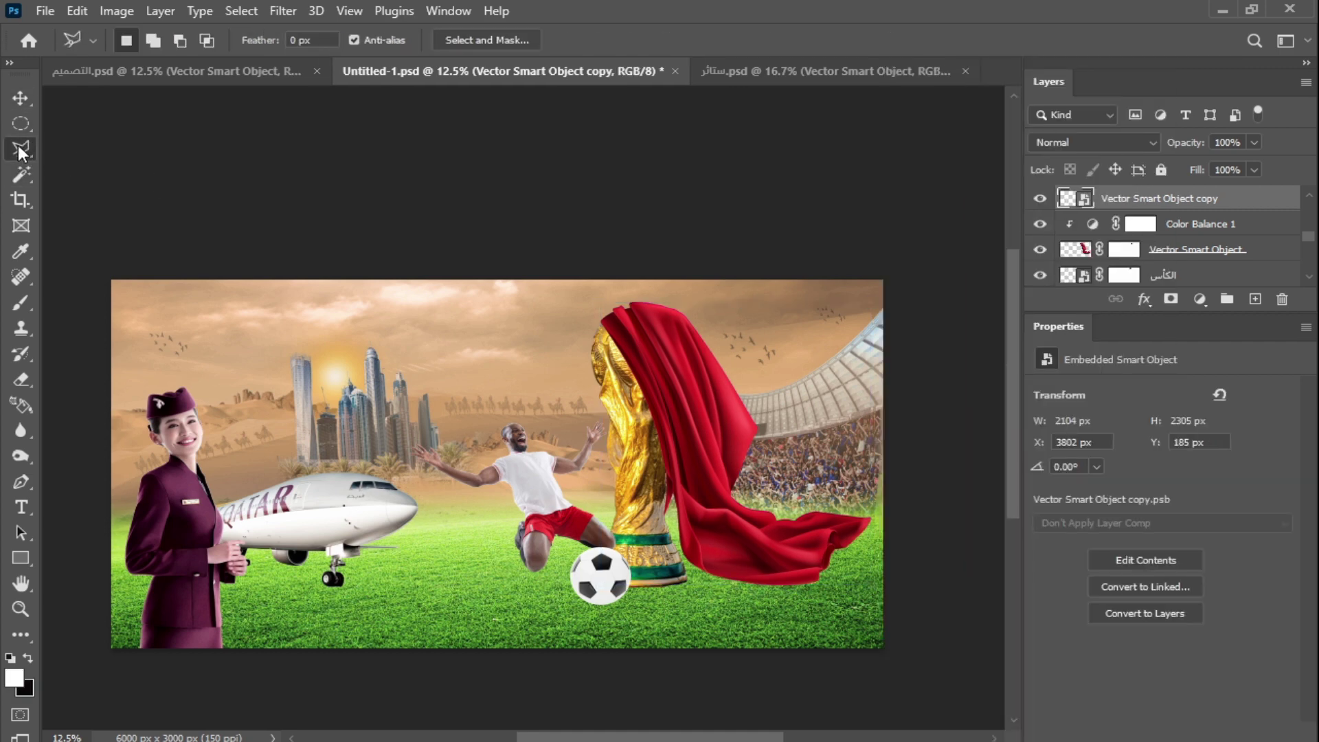
left_click(710, 364)
left_click(688, 352)
left_click(688, 371)
left_click(674, 361)
left_click(675, 375)
left_click(251, 355)
left_click(249, 376)
left_click(230, 366)
left_click(223, 388)
left_click(207, 382)
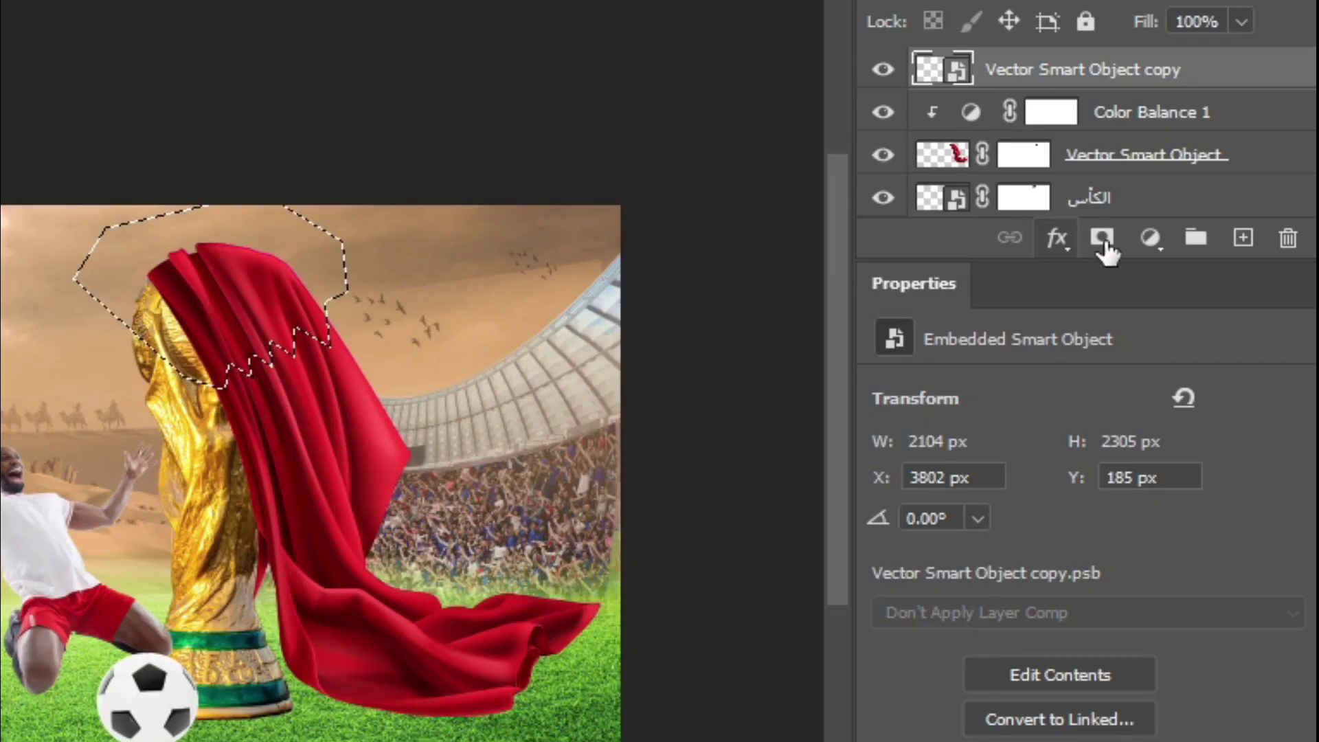
left_click(1103, 242)
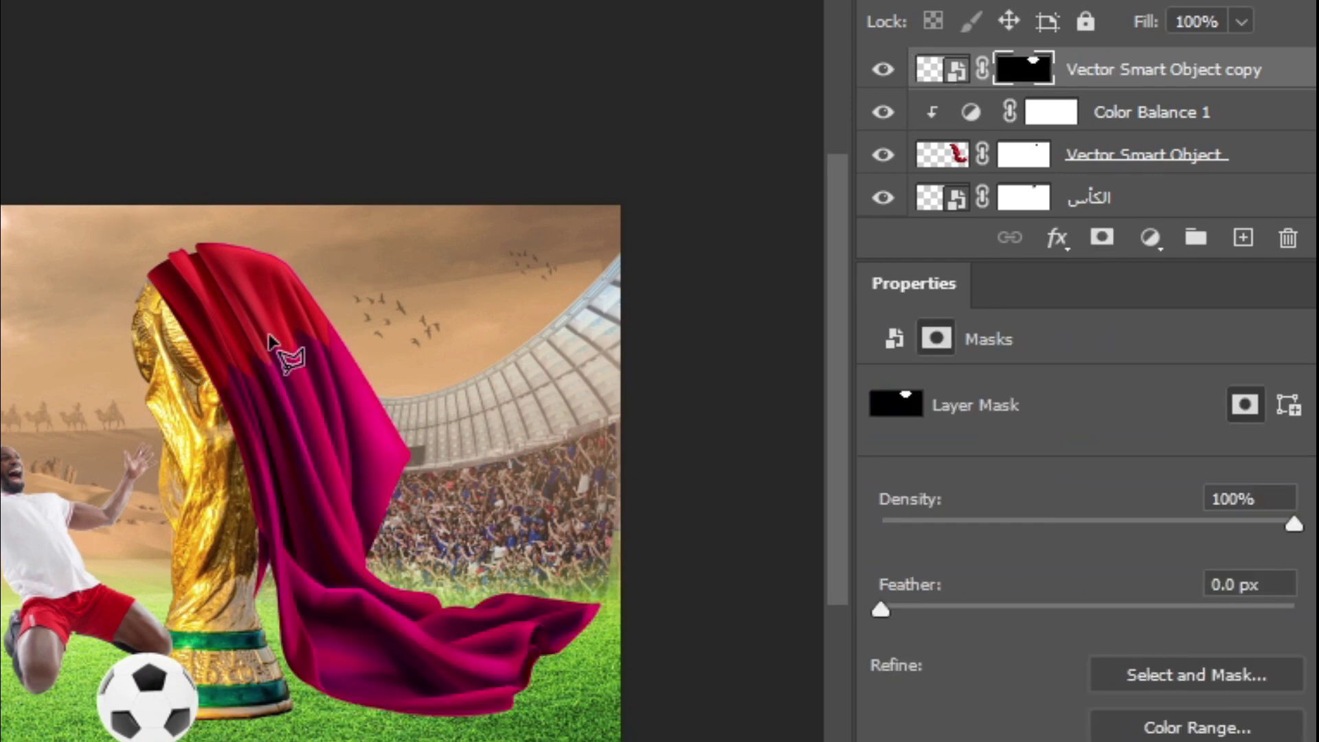
Add a Black & White adjustment with the Default preset and clip it to the masked cloth copy.
scroll(248, 334, "up", 3)
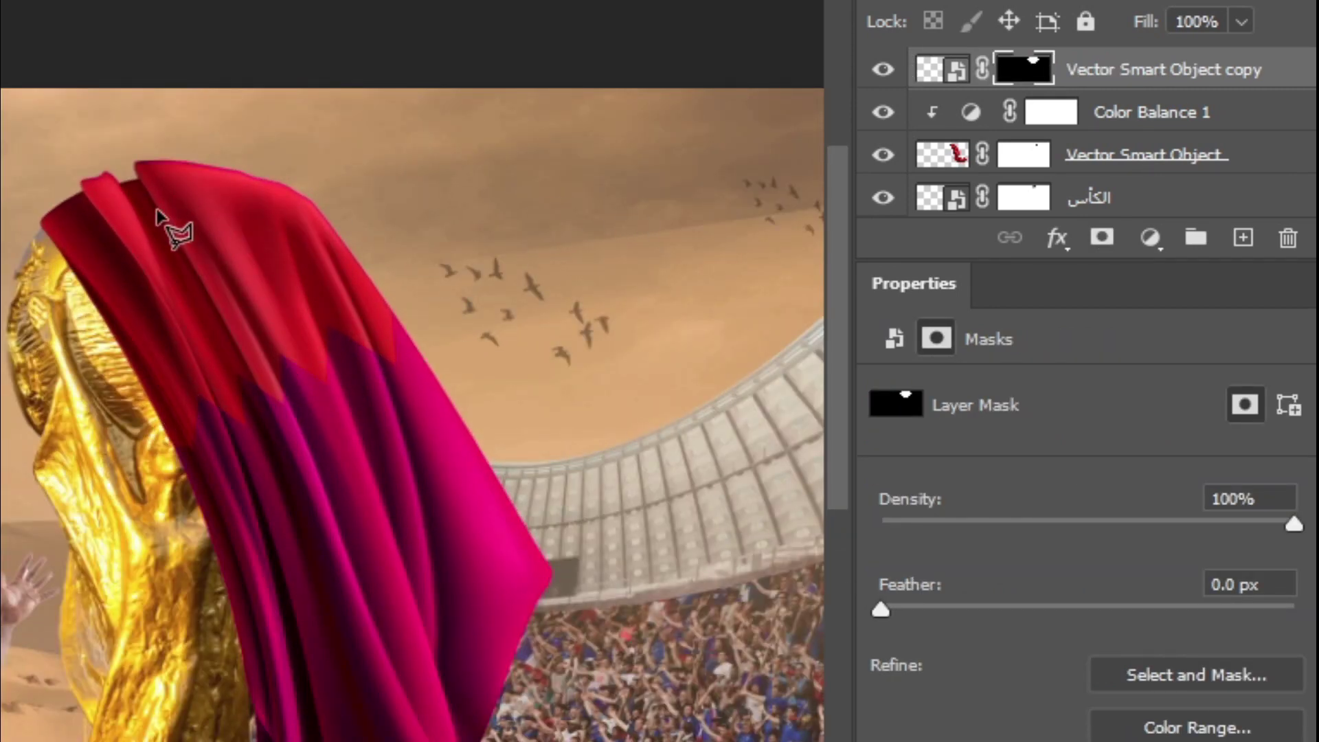
key("v")
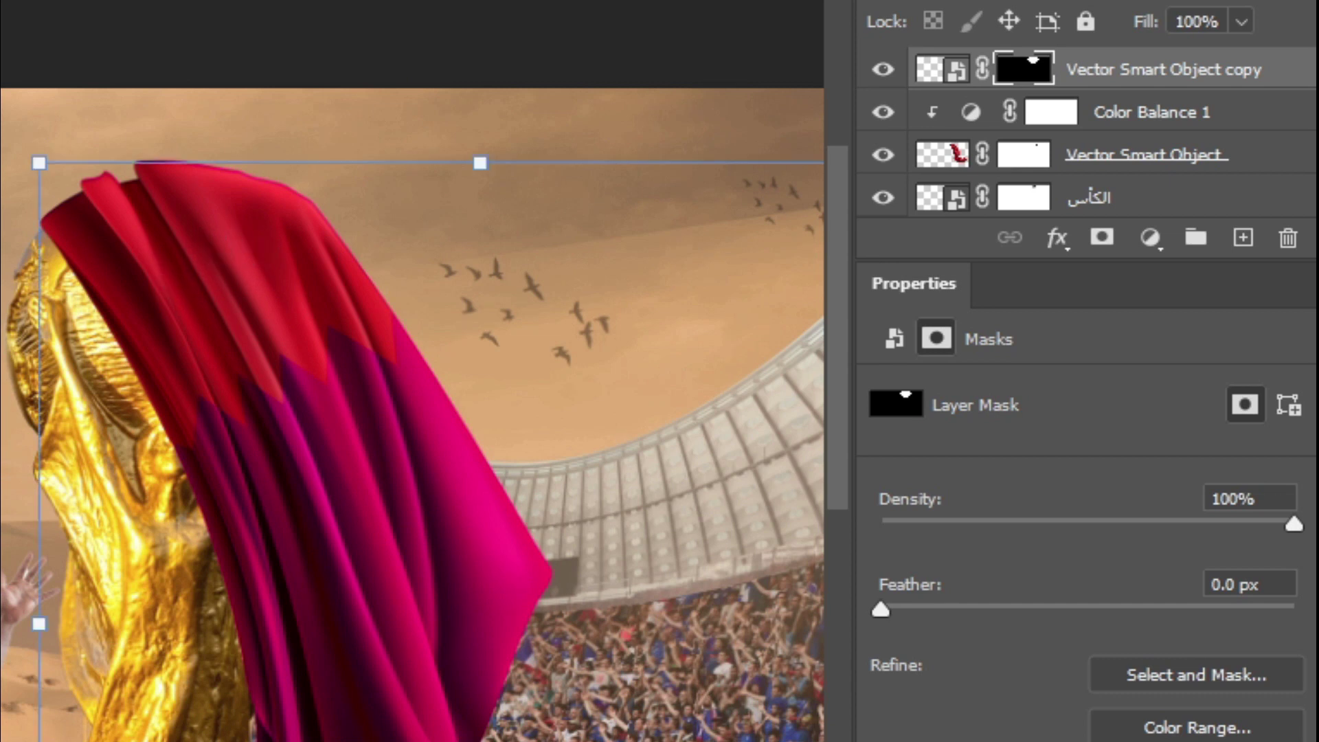
left_click(1148, 237)
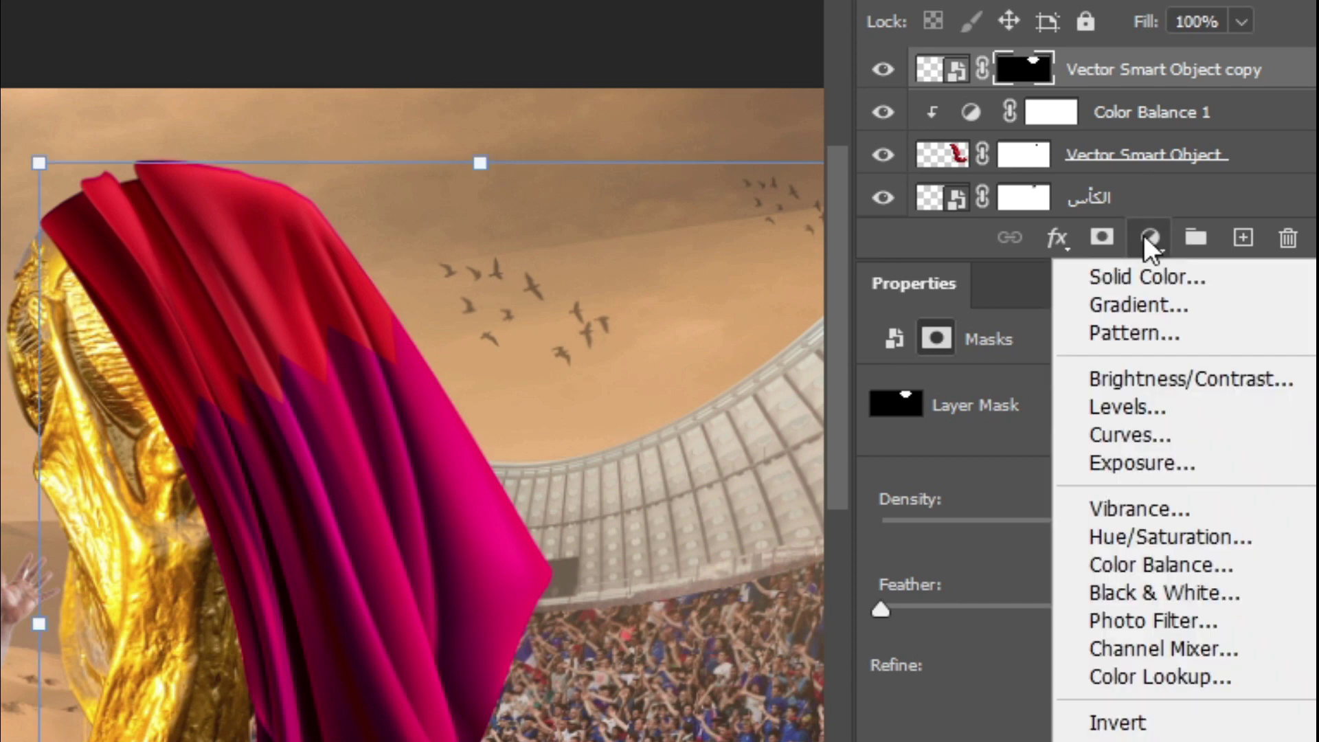
left_click(1155, 593)
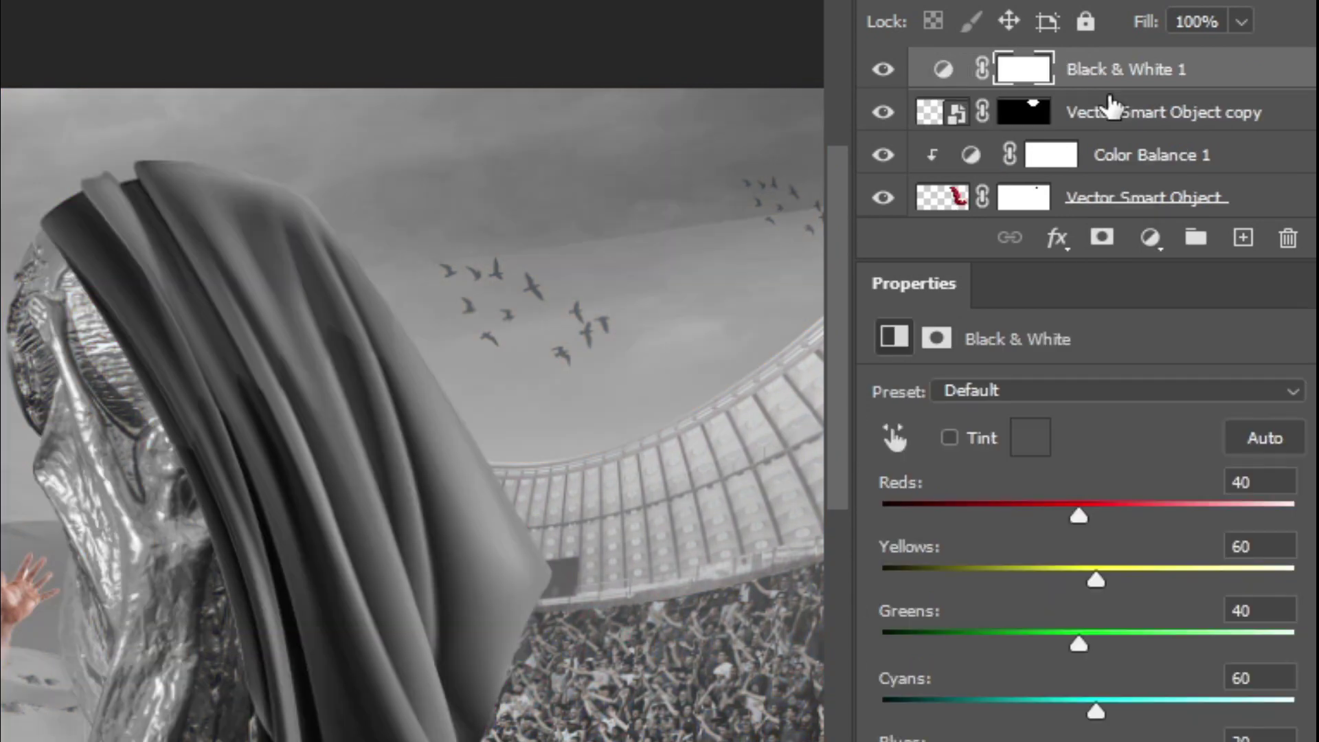
left_click(1099, 87, "alt")
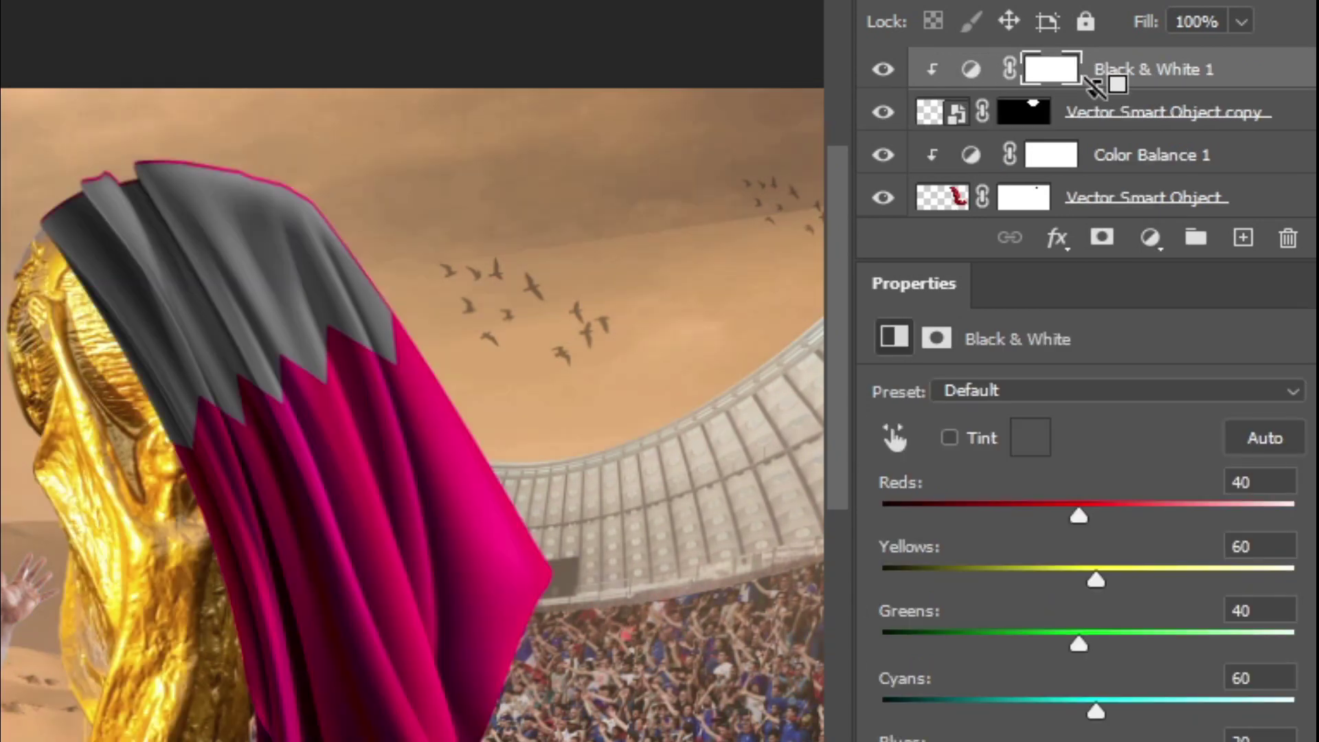
Nudge the cloth copy to X 3801 px, Y 170 px so it covers the magenta rim along the cloth's upper edge.
left_click(1130, 124)
left_click(1144, 118)
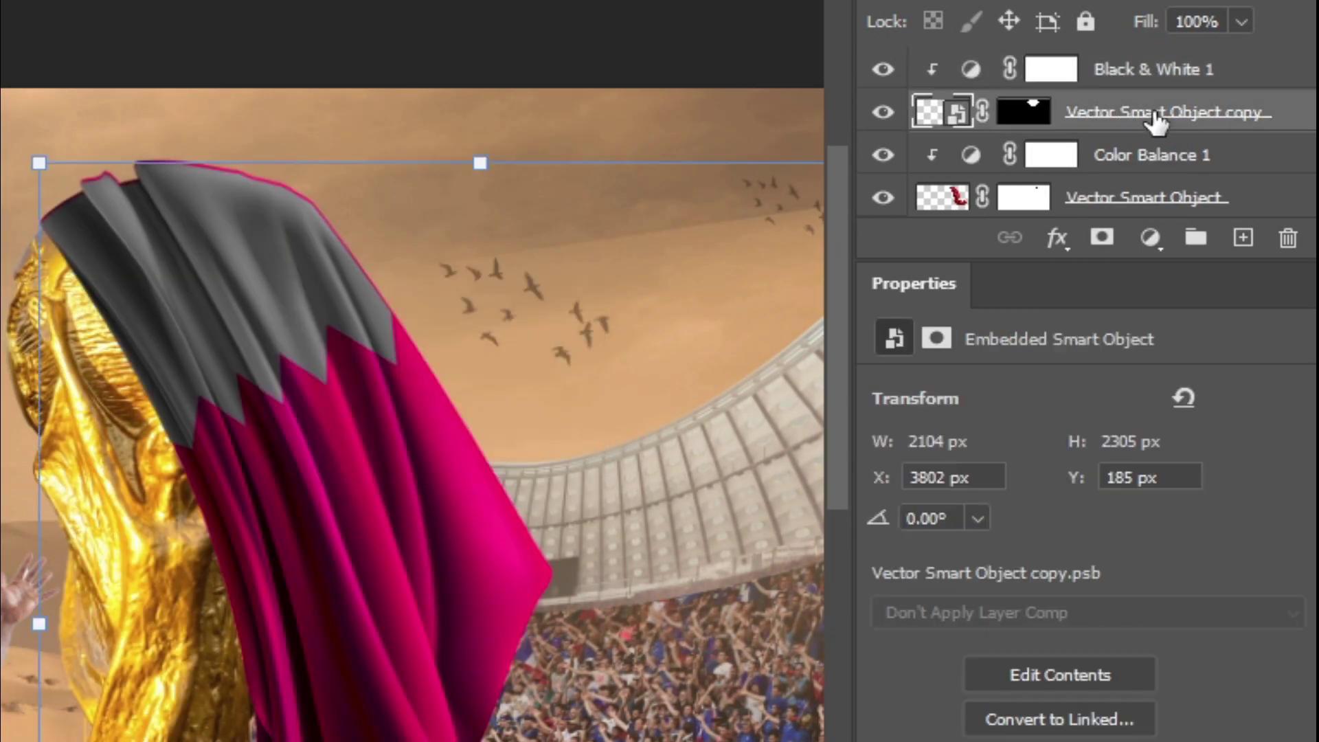
key("shift+Up")
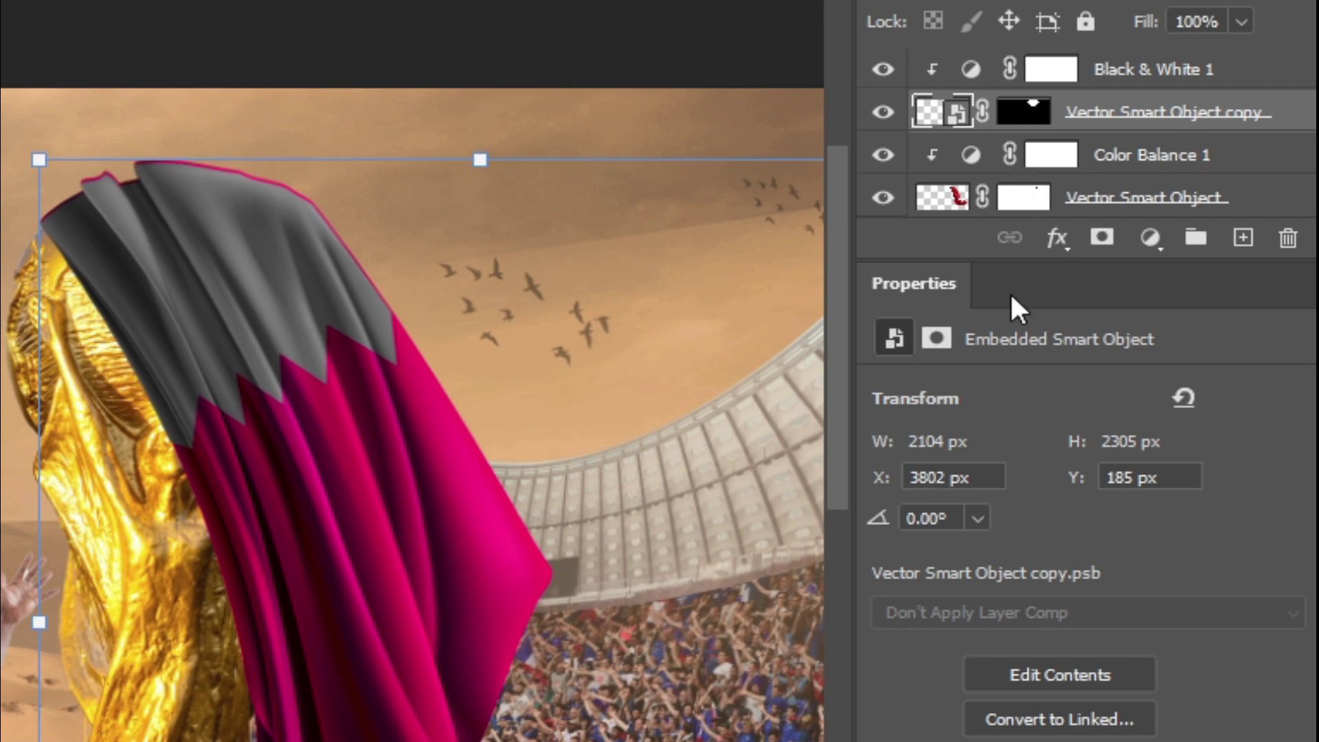
key("Up")
key("Up")
key("Up")
key("Up")
key("Up")
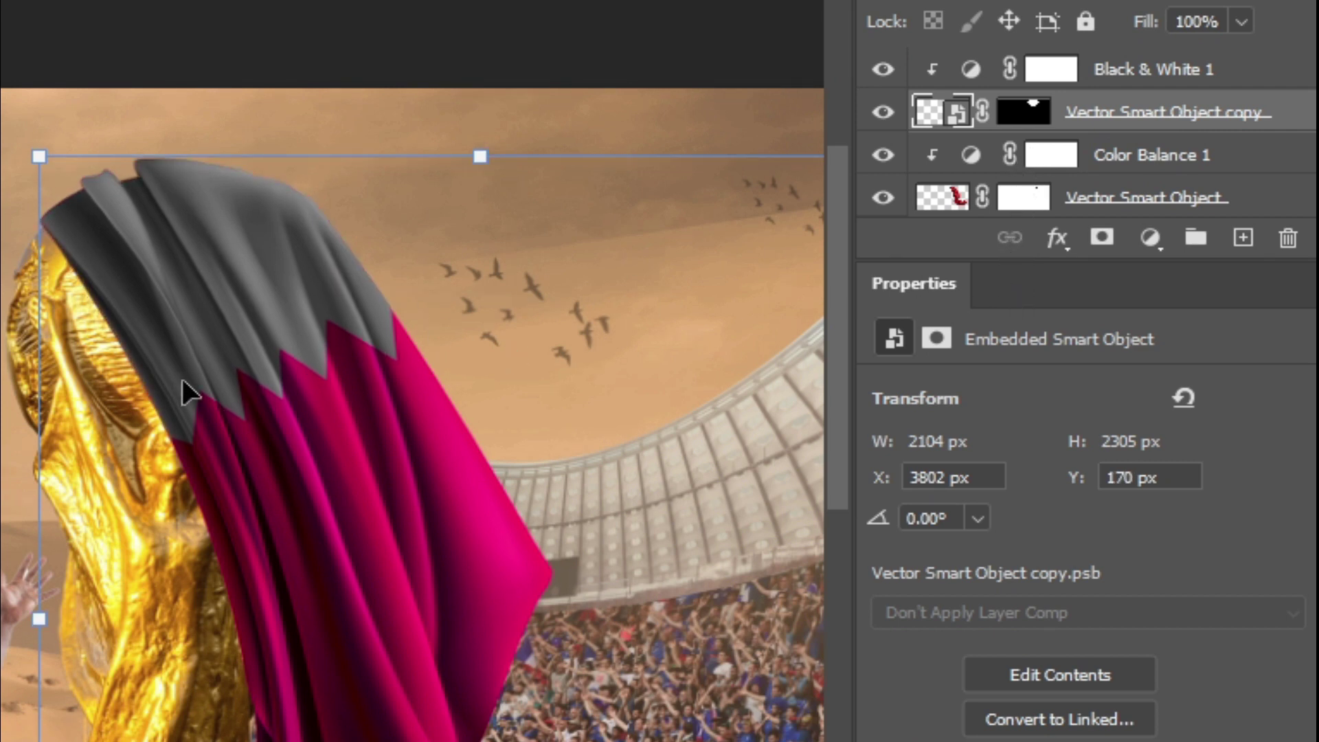
key("Left")
key("Left")
key("Left")
key("Left")
key("Left")
key("Right")
key("Right")
key("Right")
key("Right")
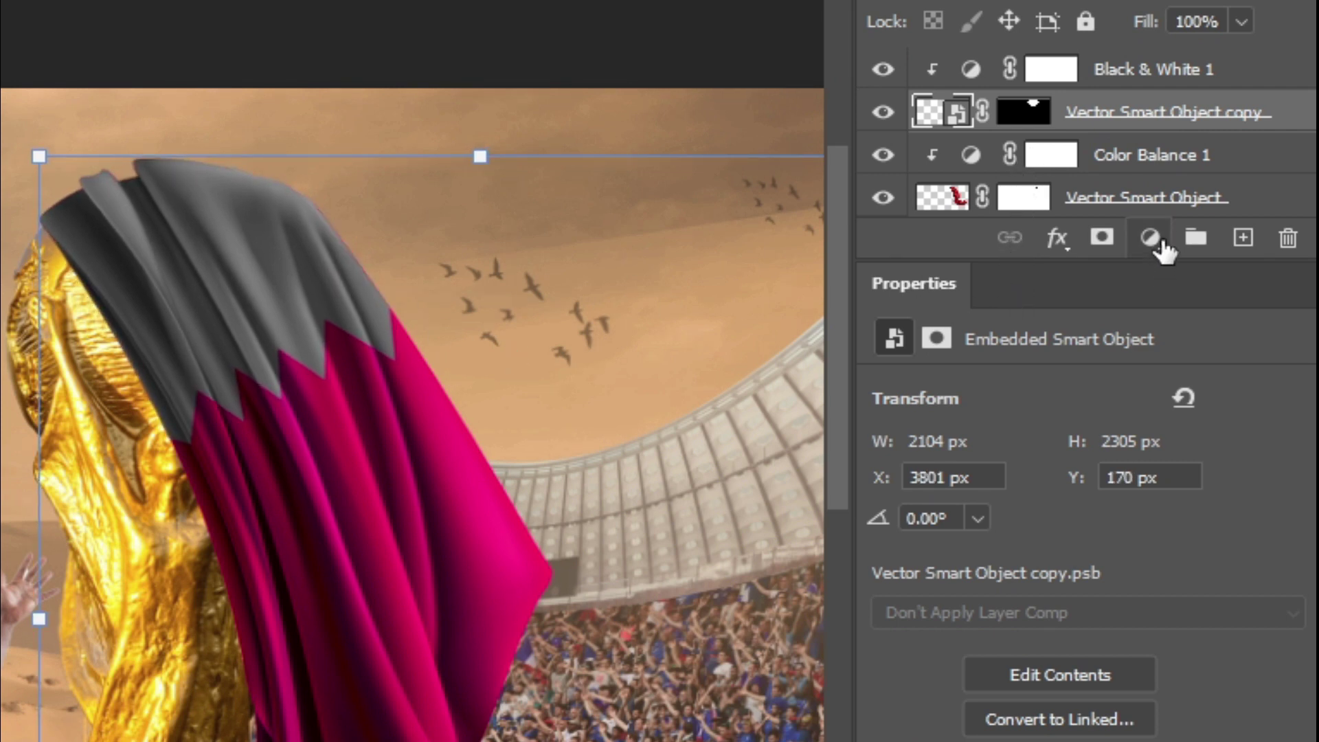
Add a white Solid Color fill above Black & White 1, clip it to the cloth copy and blend it in Overlay mode.
left_click(1157, 240)
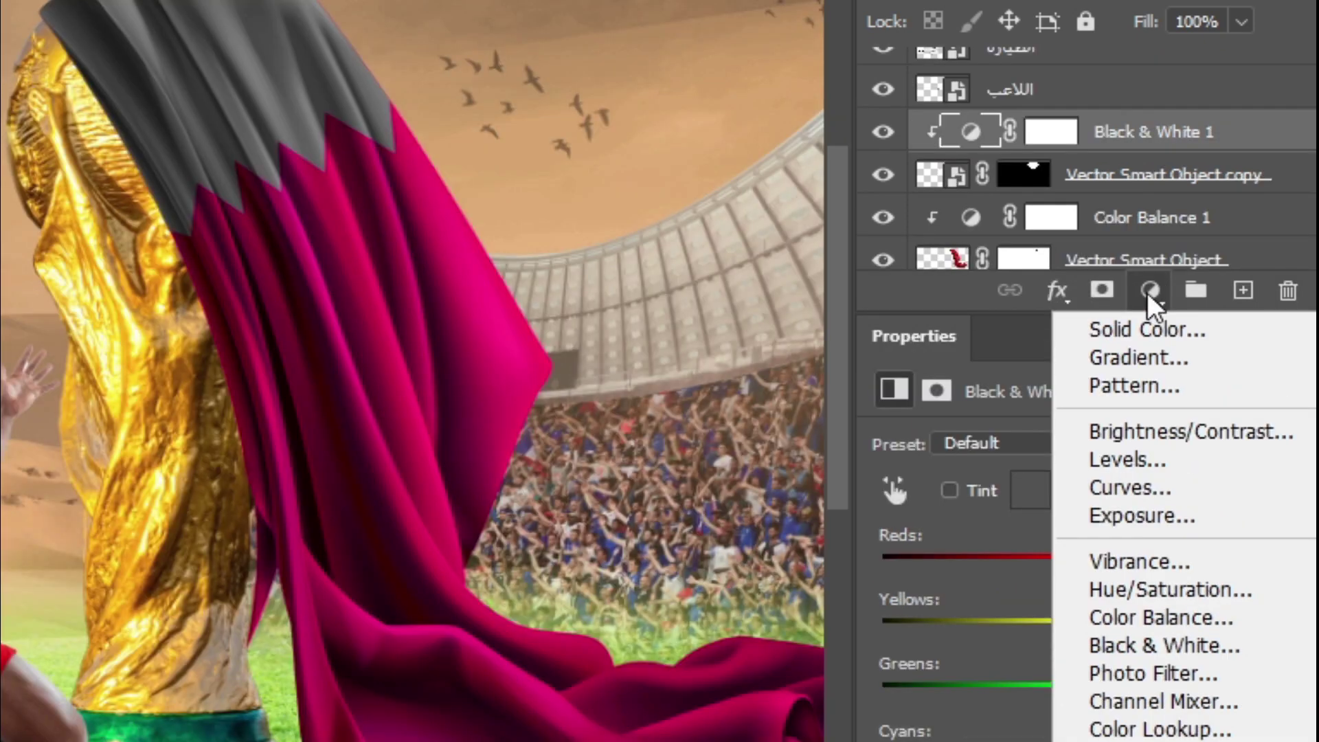
left_click(1184, 327)
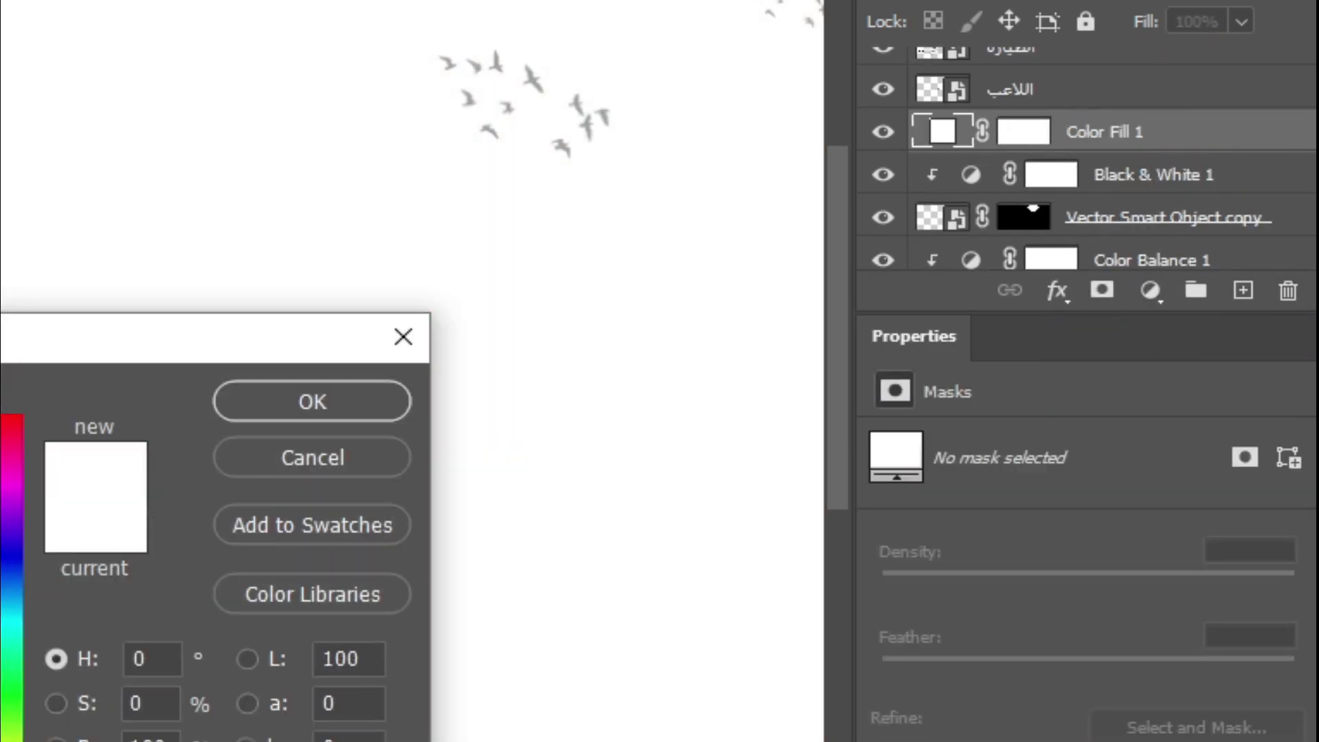
left_click(295, 405)
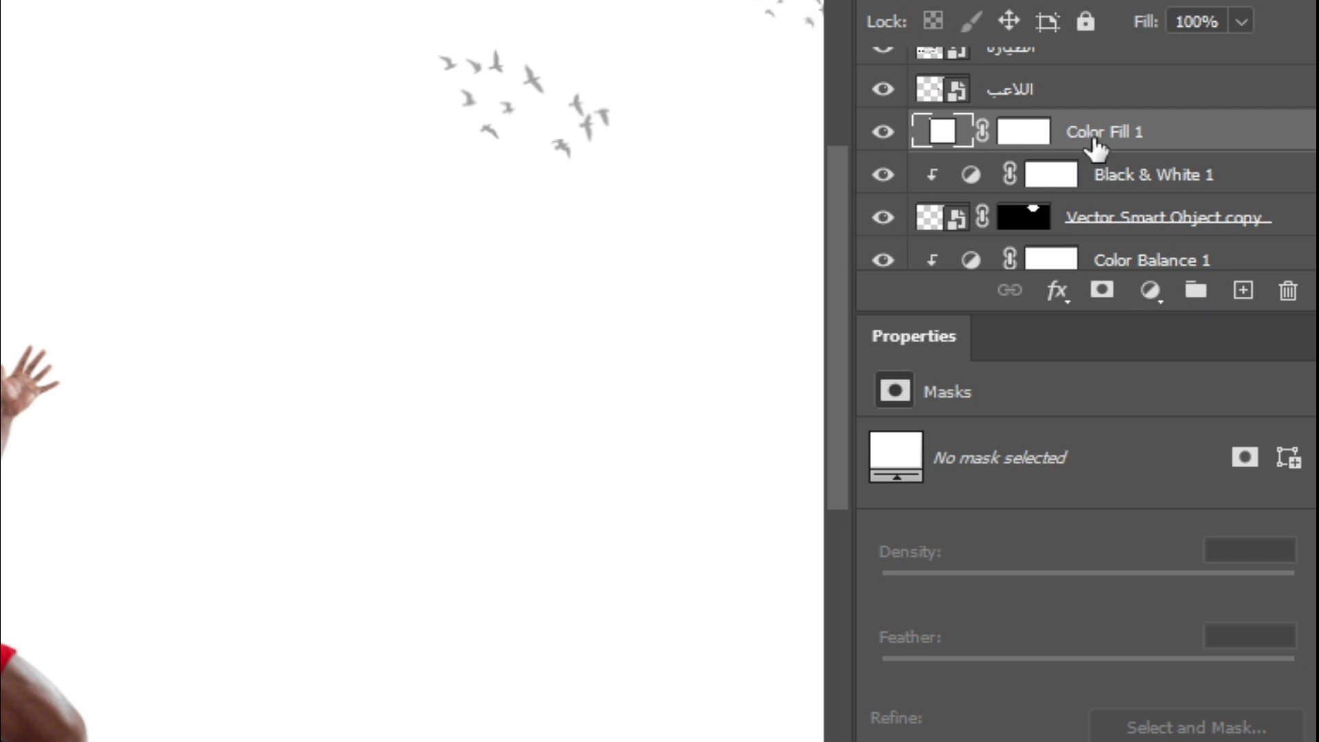
left_click_drag(1095, 148, 1102, 168)
key("ctrl+]")
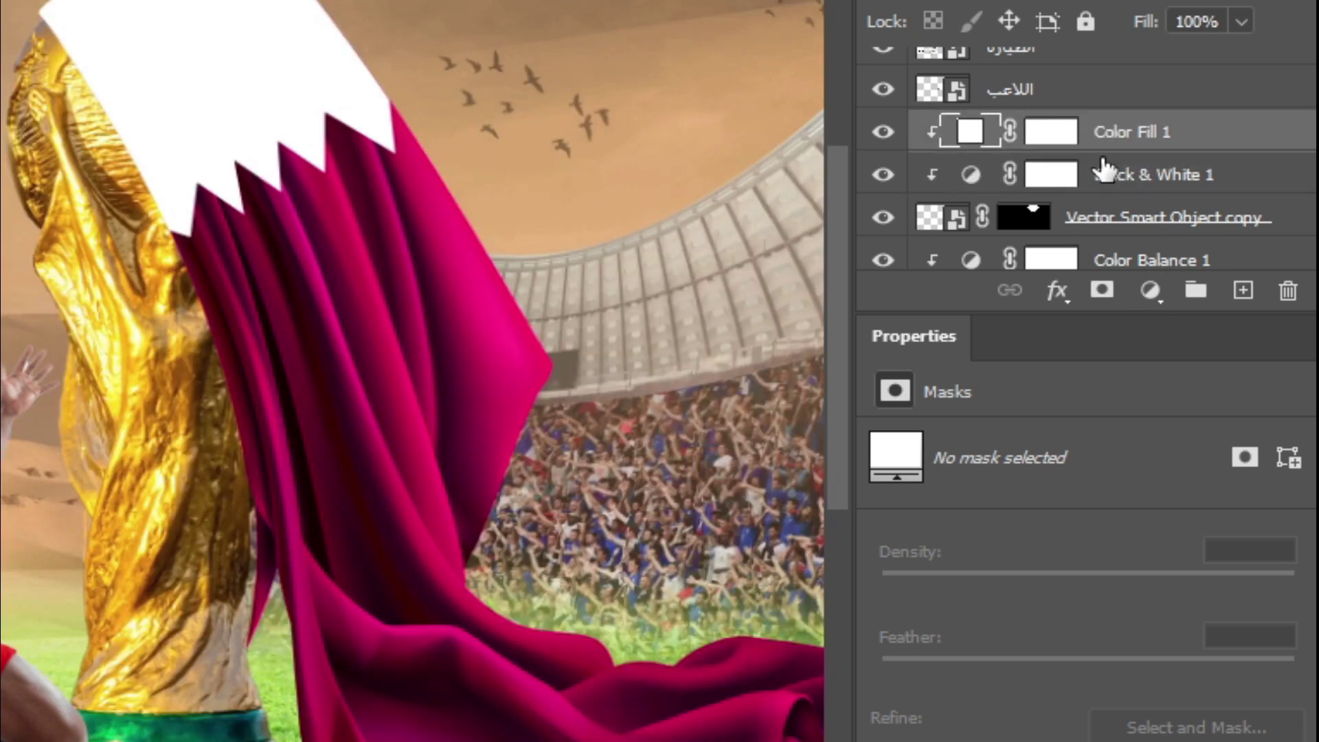
left_click(1090, 104)
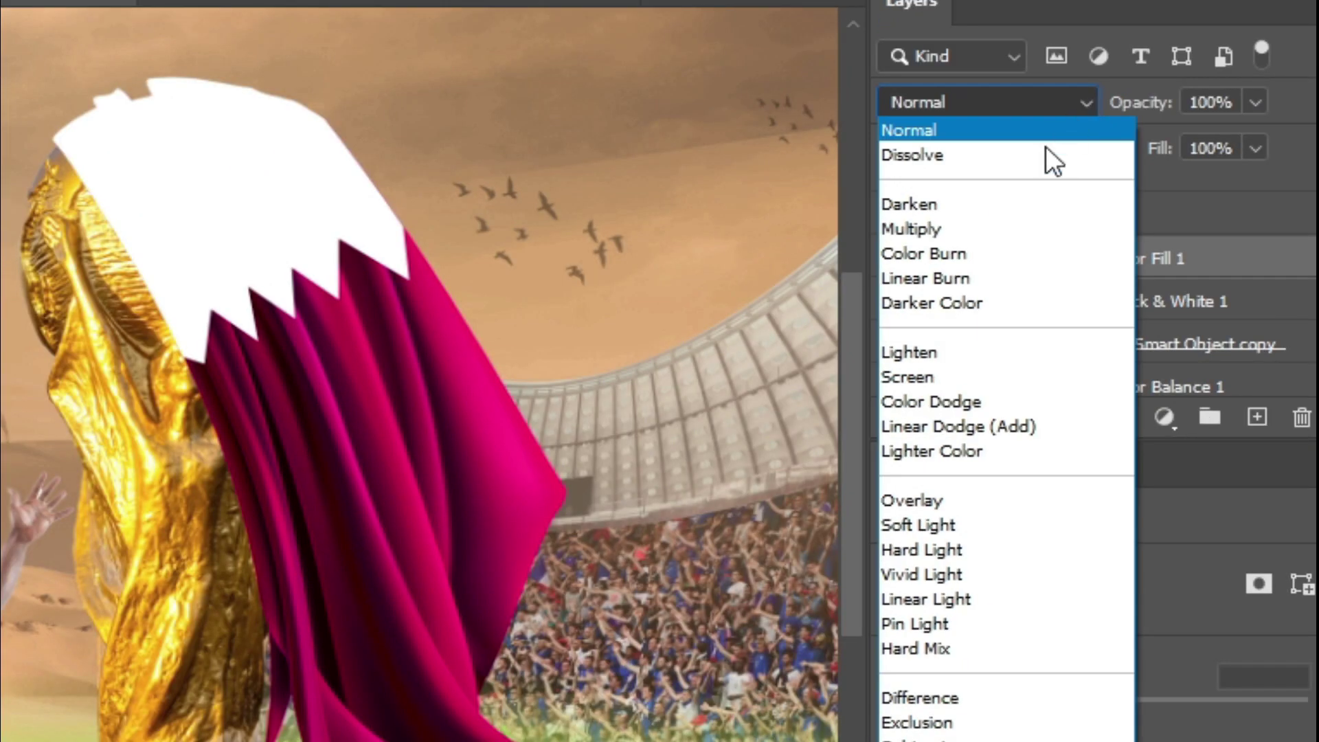
left_click(937, 501)
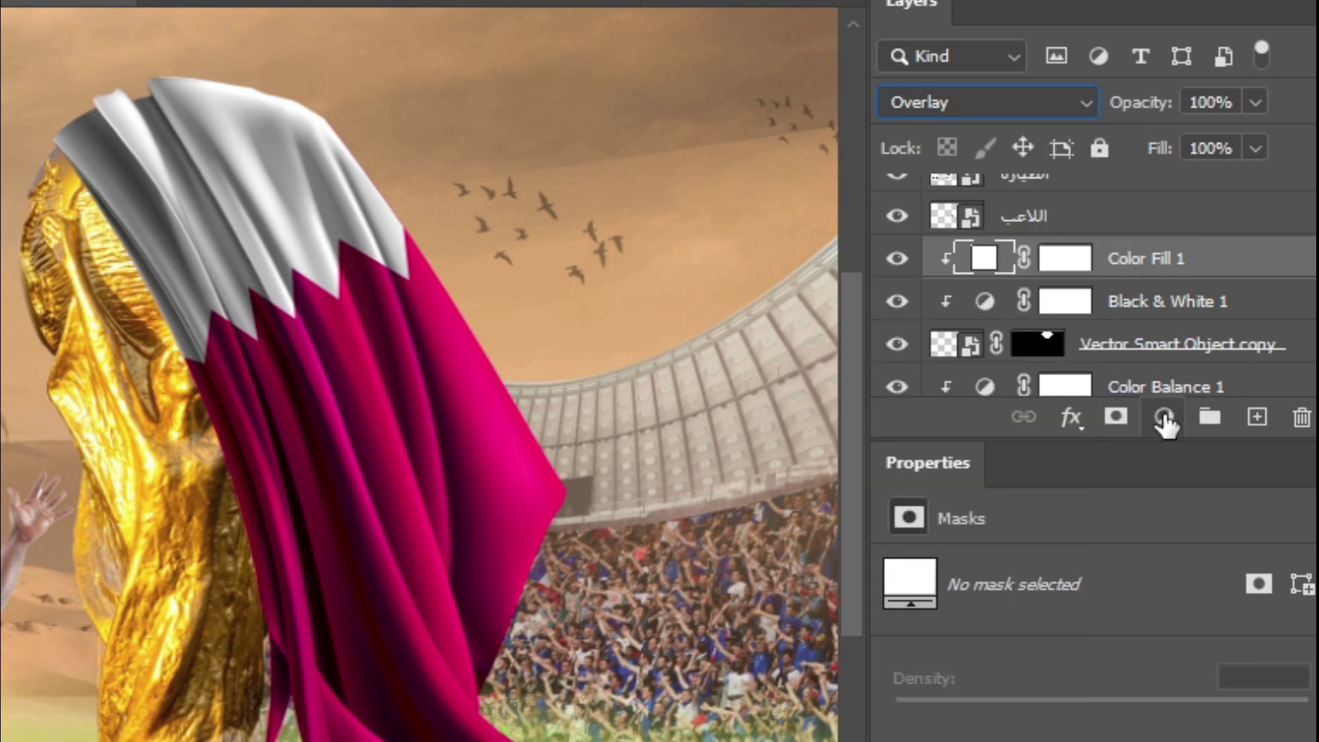
Add a Levels adjustment above the white fill with input levels 24, 1.00 and 229, and clip it to the cloth copy.
left_click(1165, 419)
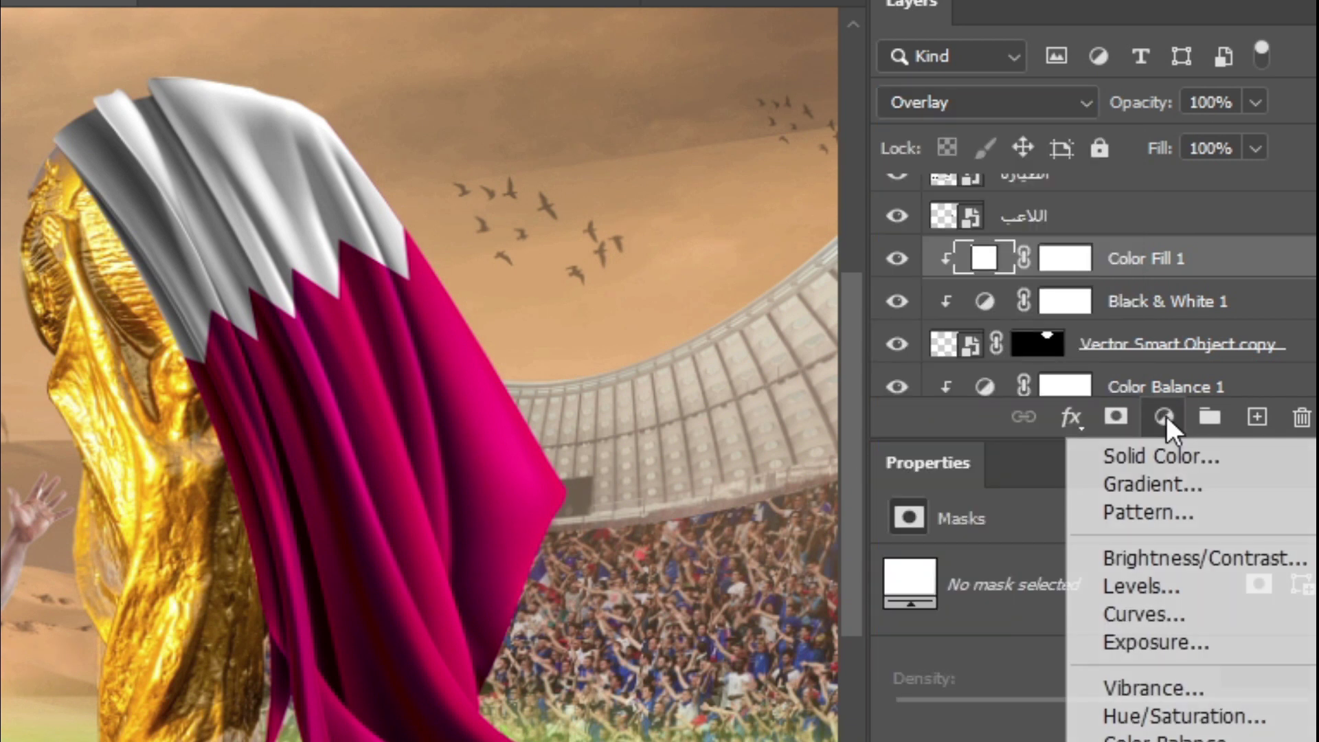
left_click(1226, 583)
left_click_drag(1275, 647, 1247, 647)
left_click_drag(978, 649, 1004, 645)
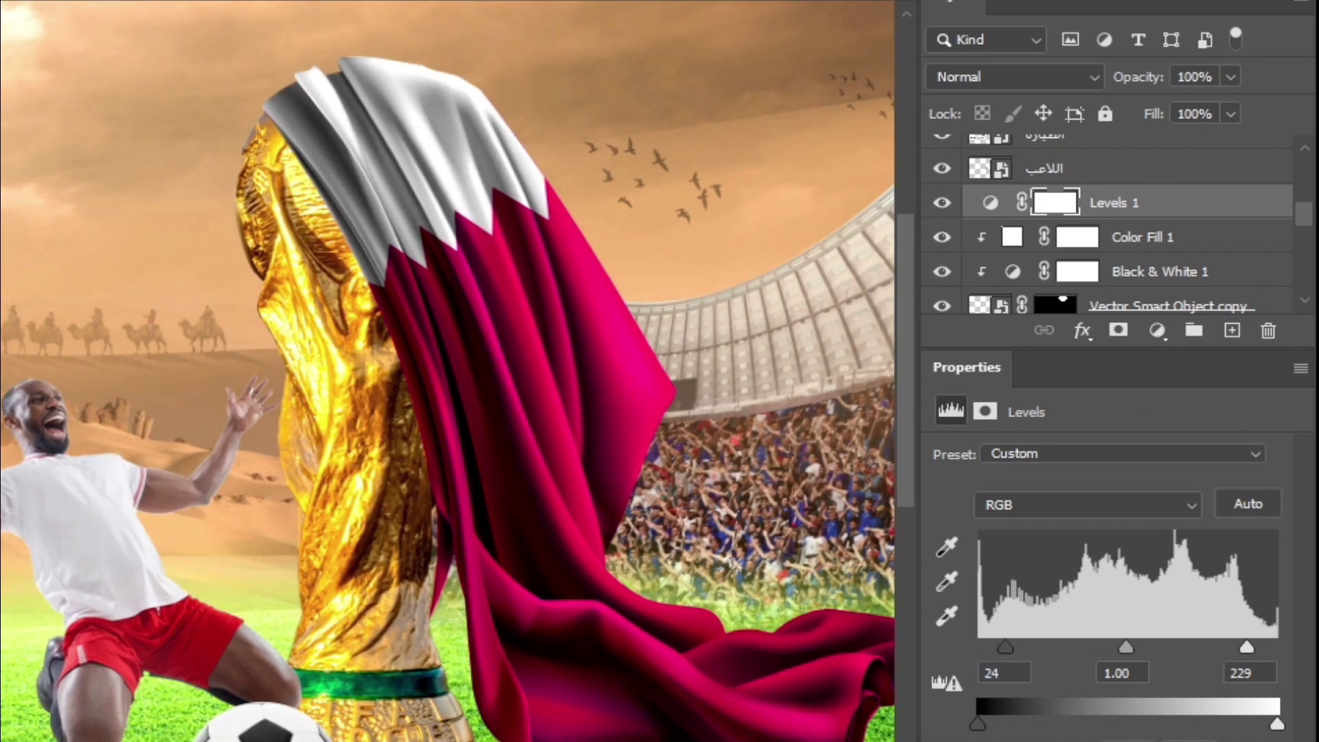
key("ctrl+alt+g")
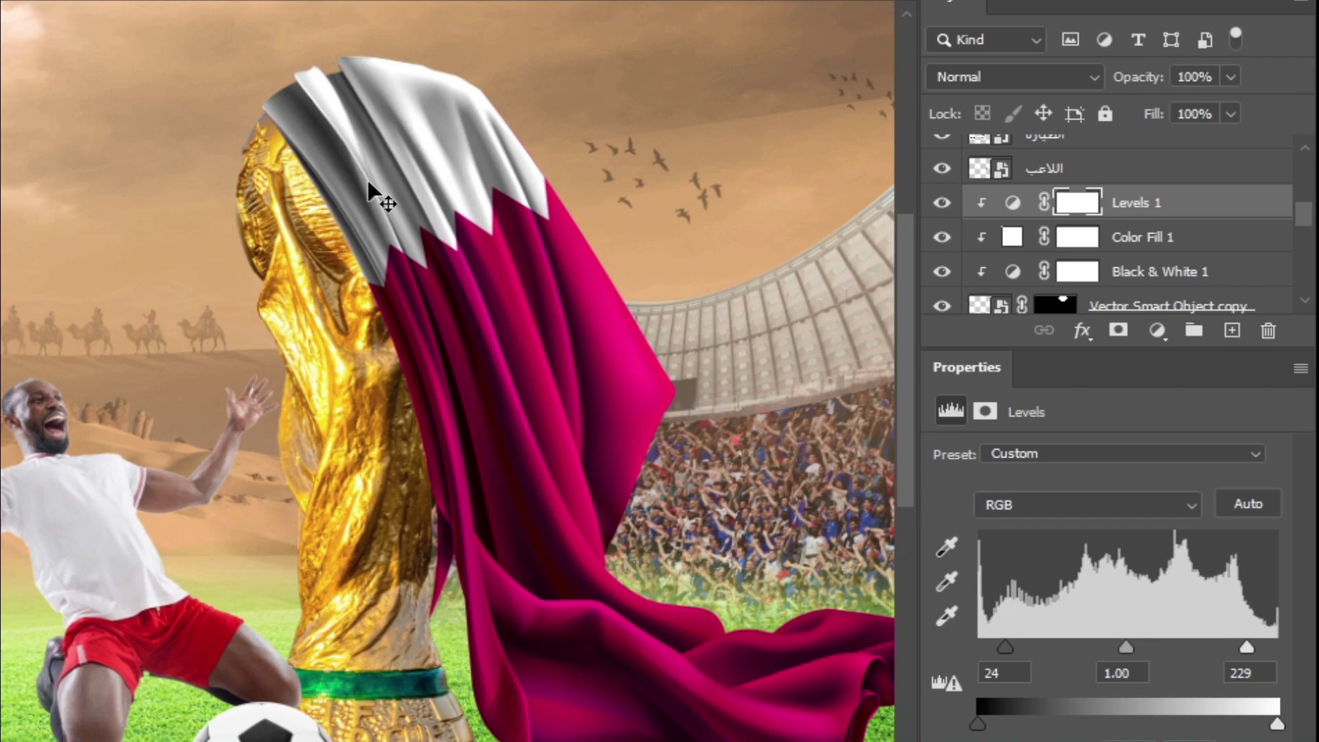
Create a new empty layer and place it directly below the trophy layer, above the grass pitch.
key("ctrl+minus")
key("ctrl+minus")
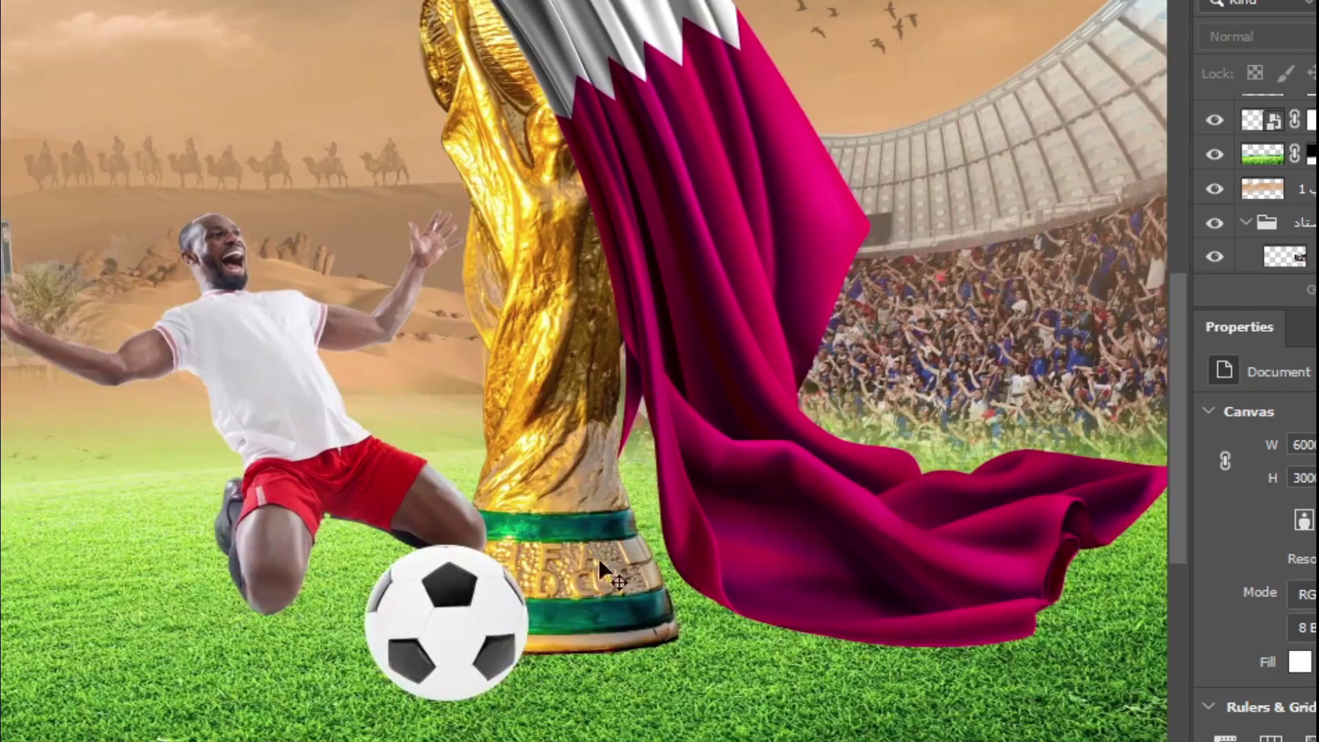
right_click(589, 580)
left_click(605, 595)
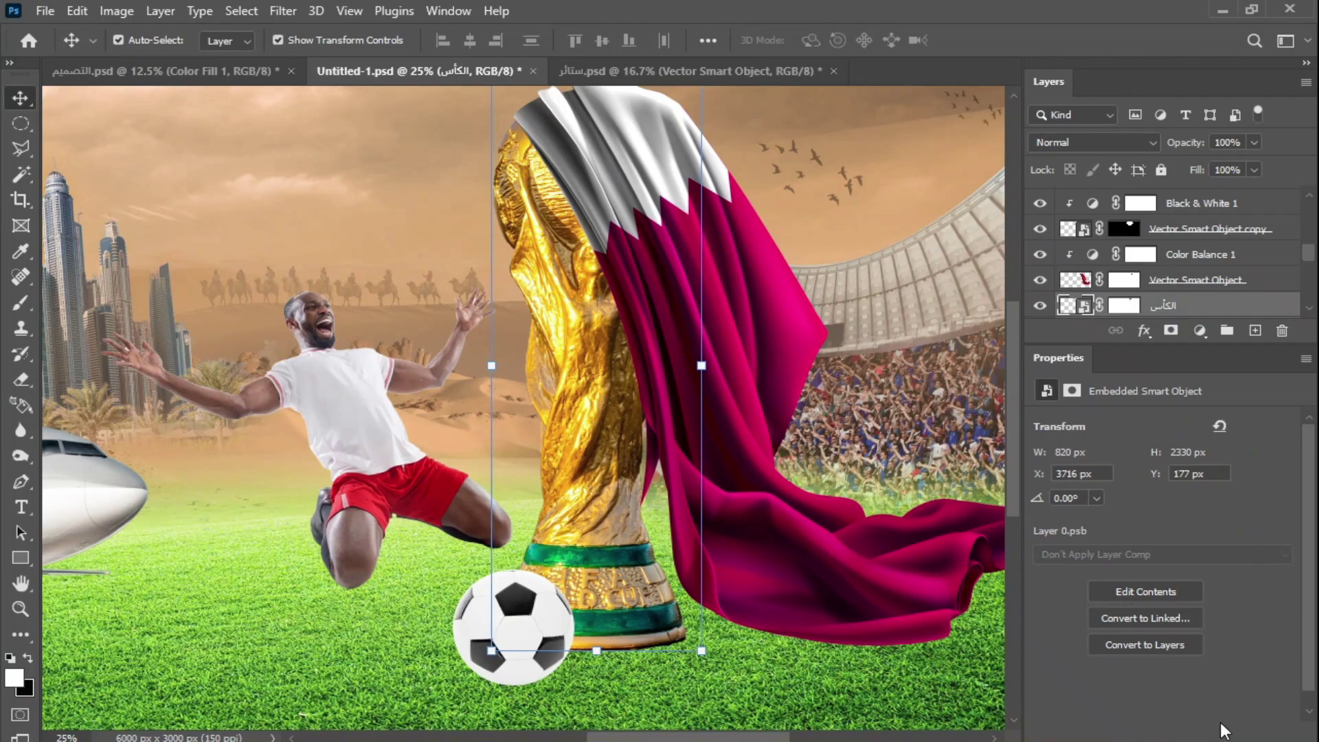
left_click(1255, 330)
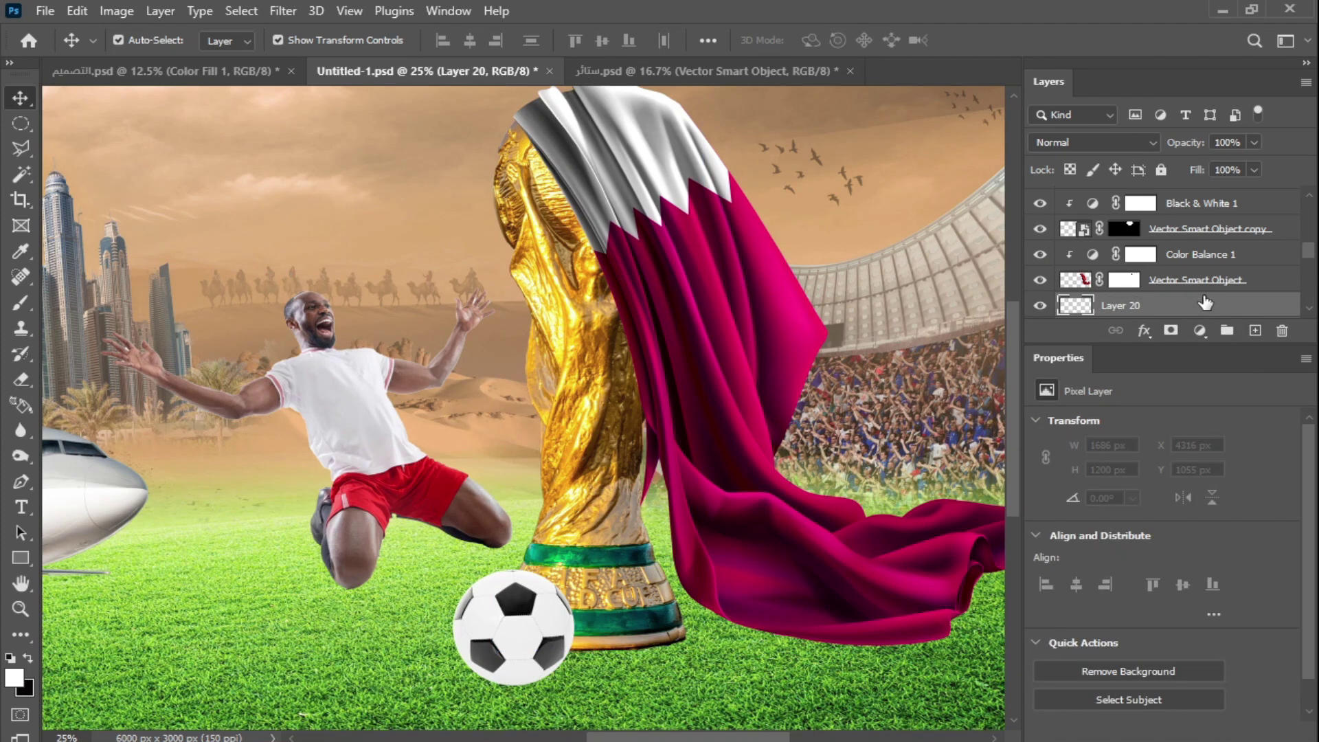
scroll(1173, 255, "down", 2)
left_click_drag(1173, 254, 1171, 279)
Set the foreground colour to a very dark green sampled from the grass and darkened.
left_click(27, 658)
left_click(14, 678)
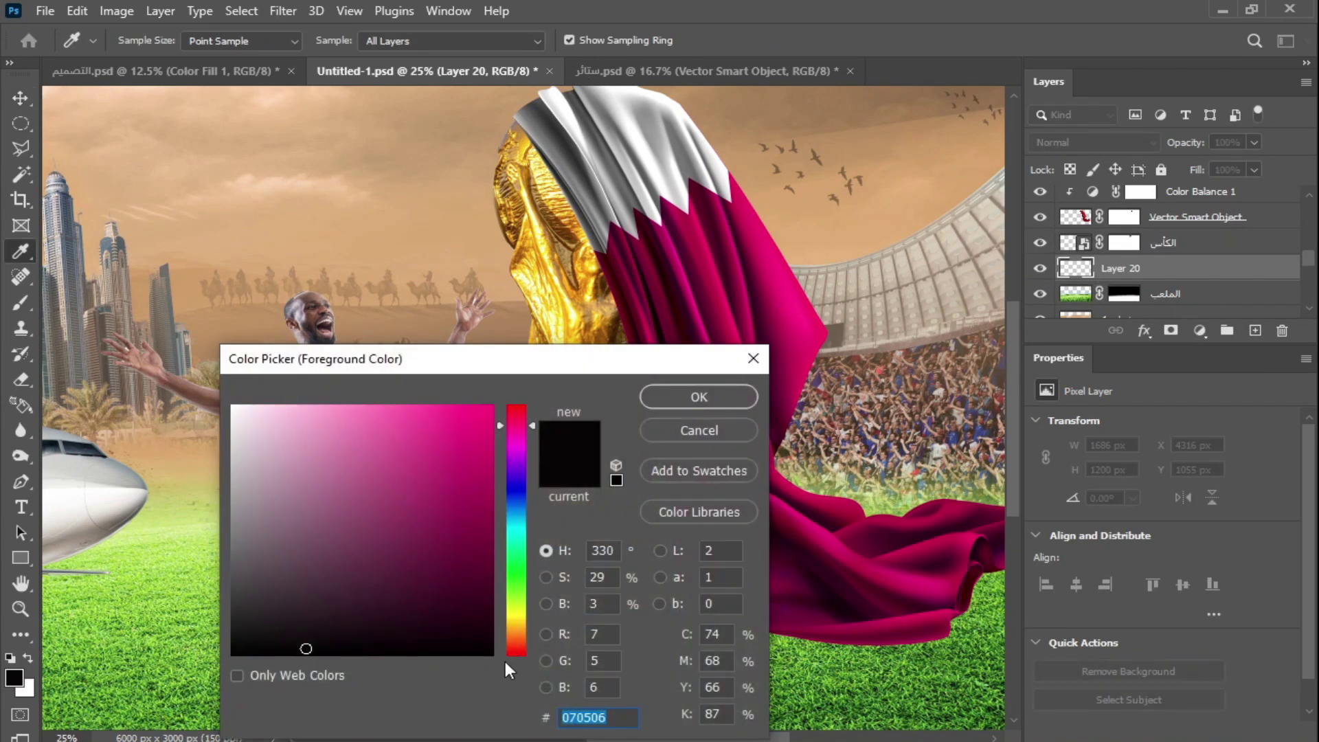
left_click(902, 694)
left_click(490, 623)
left_click(863, 708)
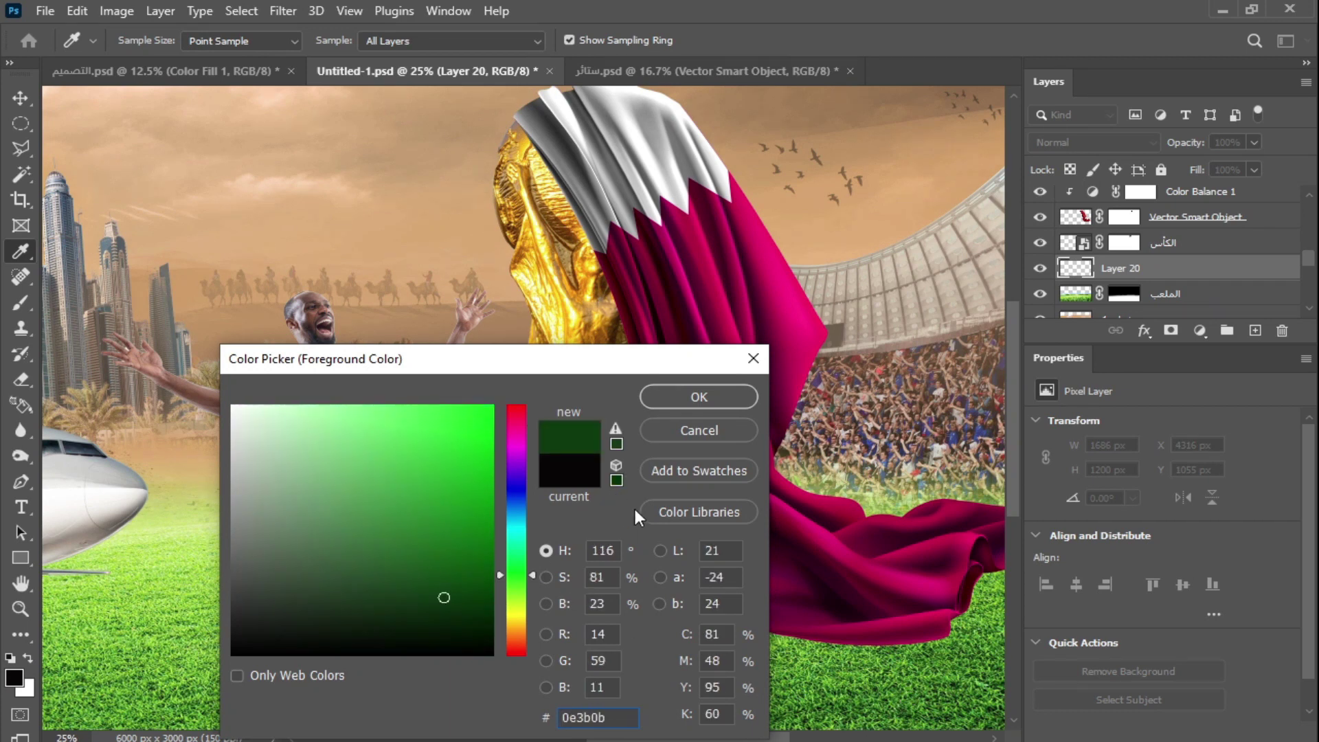
left_click(489, 617)
left_click(702, 398)
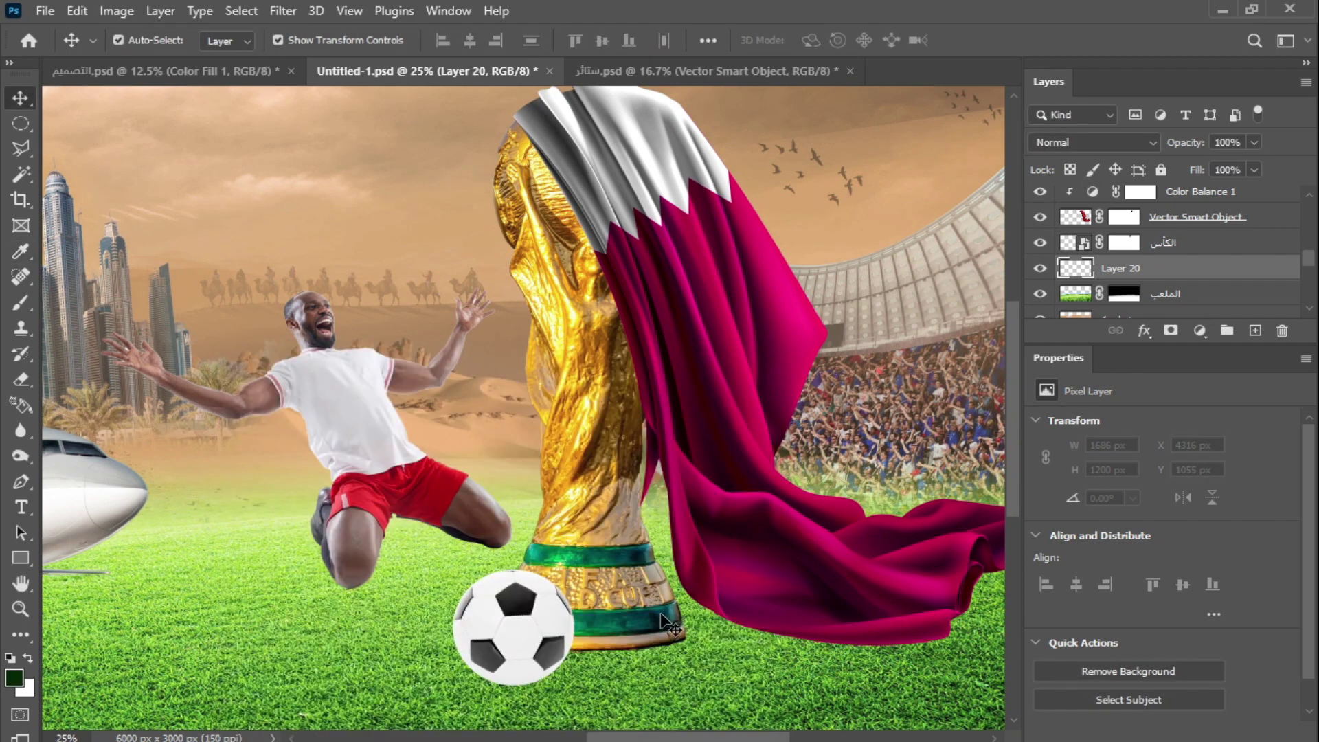
Set up a Soft Round brush at 0% hardness, flattened into a horizontal ellipse and sized 168 px.
key("b")
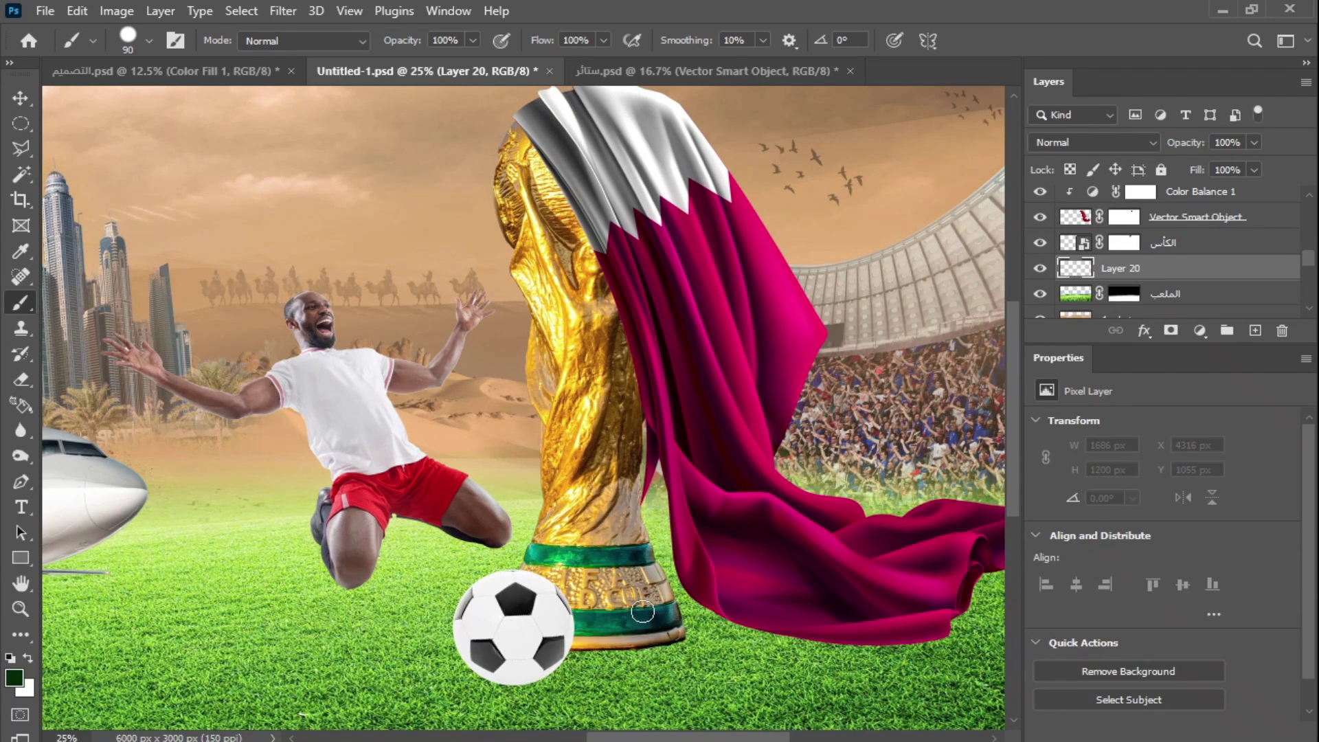
right_click(638, 606)
left_click(760, 625)
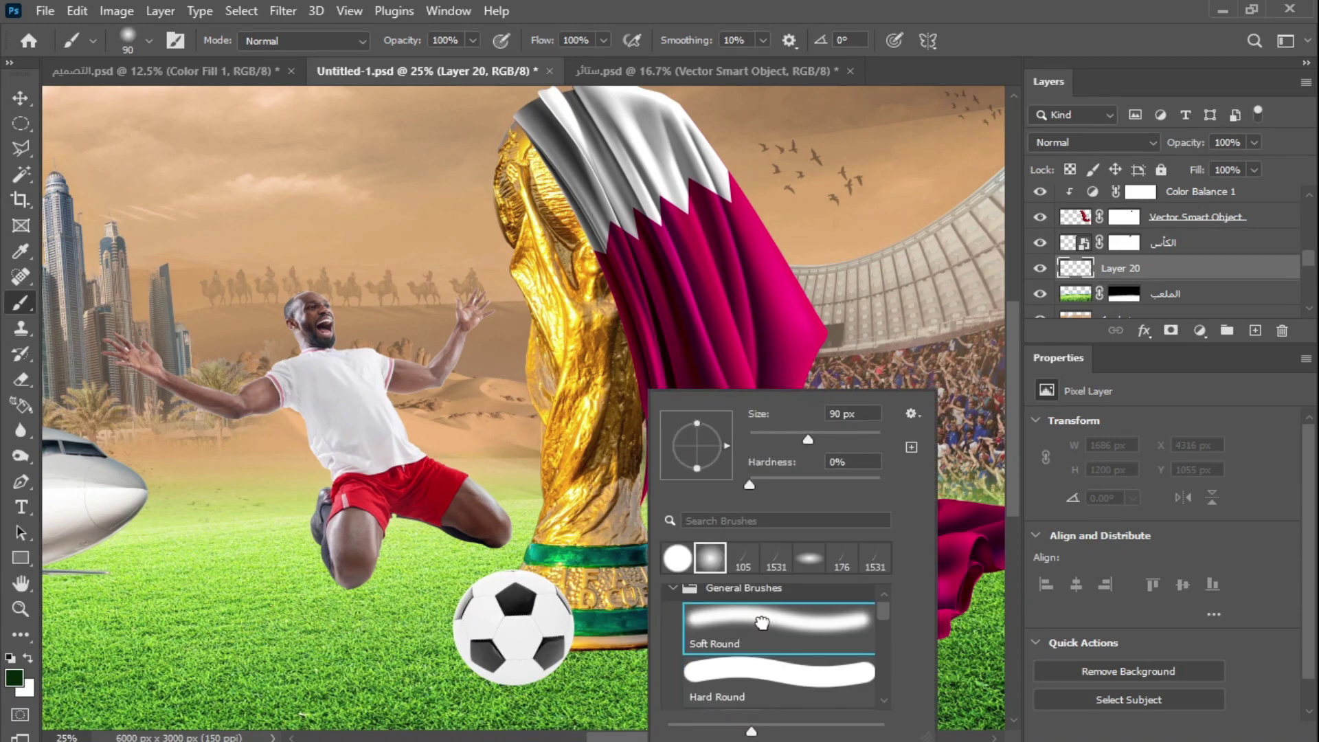
left_click_drag(696, 467, 699, 458)
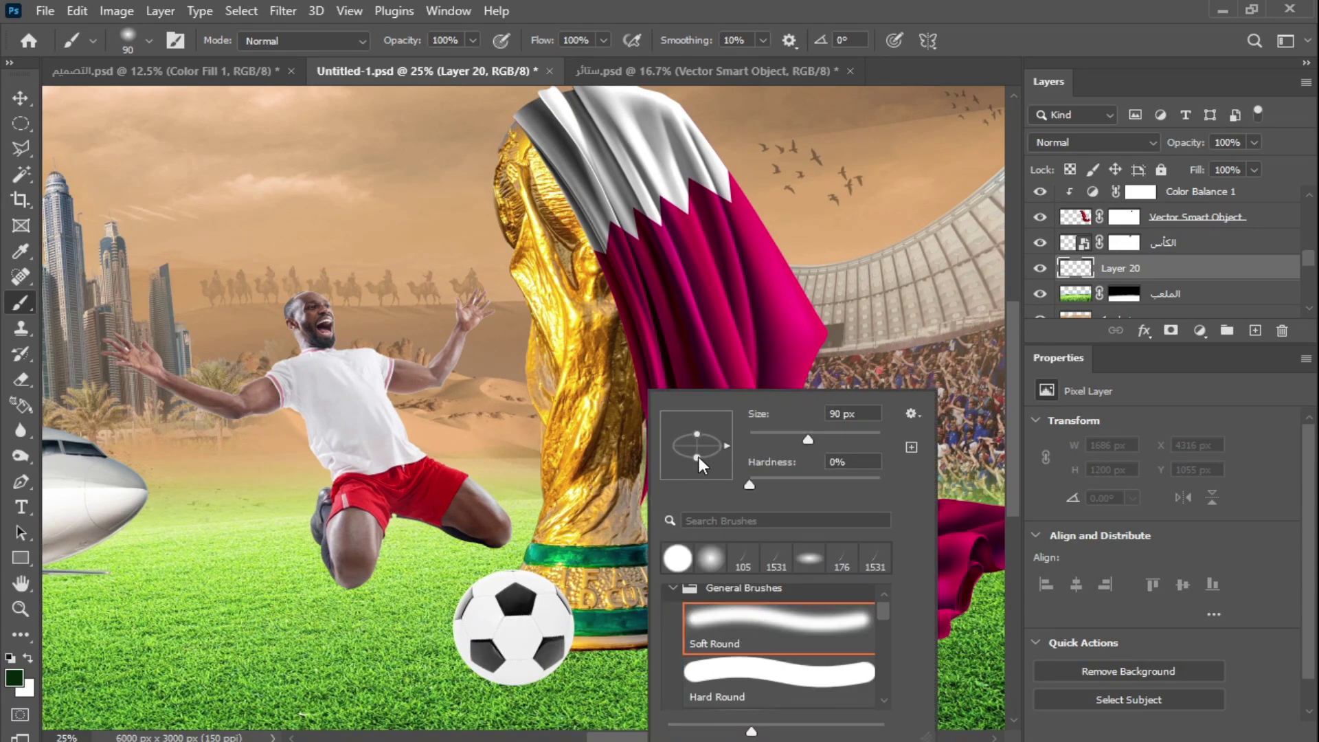
left_click_drag(809, 439, 836, 438)
key("Return")
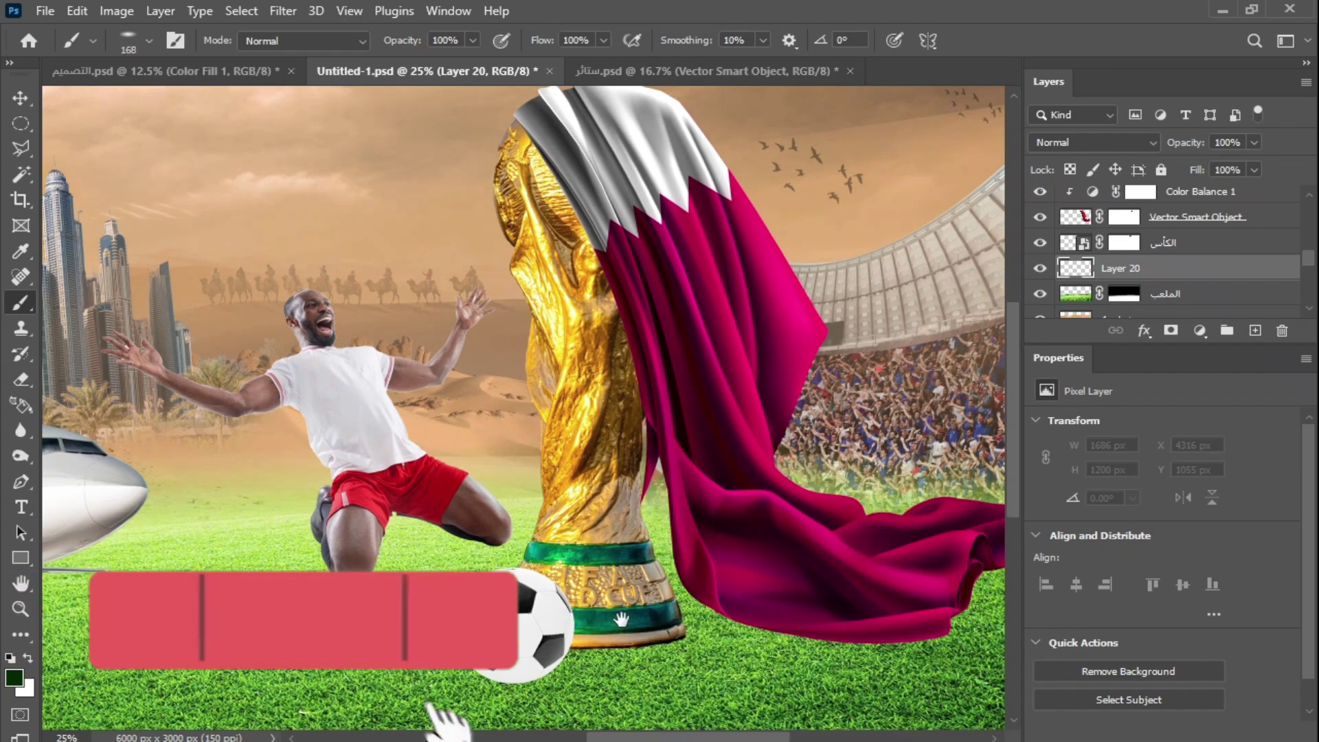
Enlarge the flattened brush to 700 px and dab a dark green shadow on the grass under the trophy's base.
left_click_drag(623, 645, 608, 515)
key("bracketright")
key("bracketright")
key("bracketright")
key("bracketright")
key("bracketright")
key("bracketright")
key("bracketright")
key("bracketright")
left_click(605, 521)
left_click(618, 518)
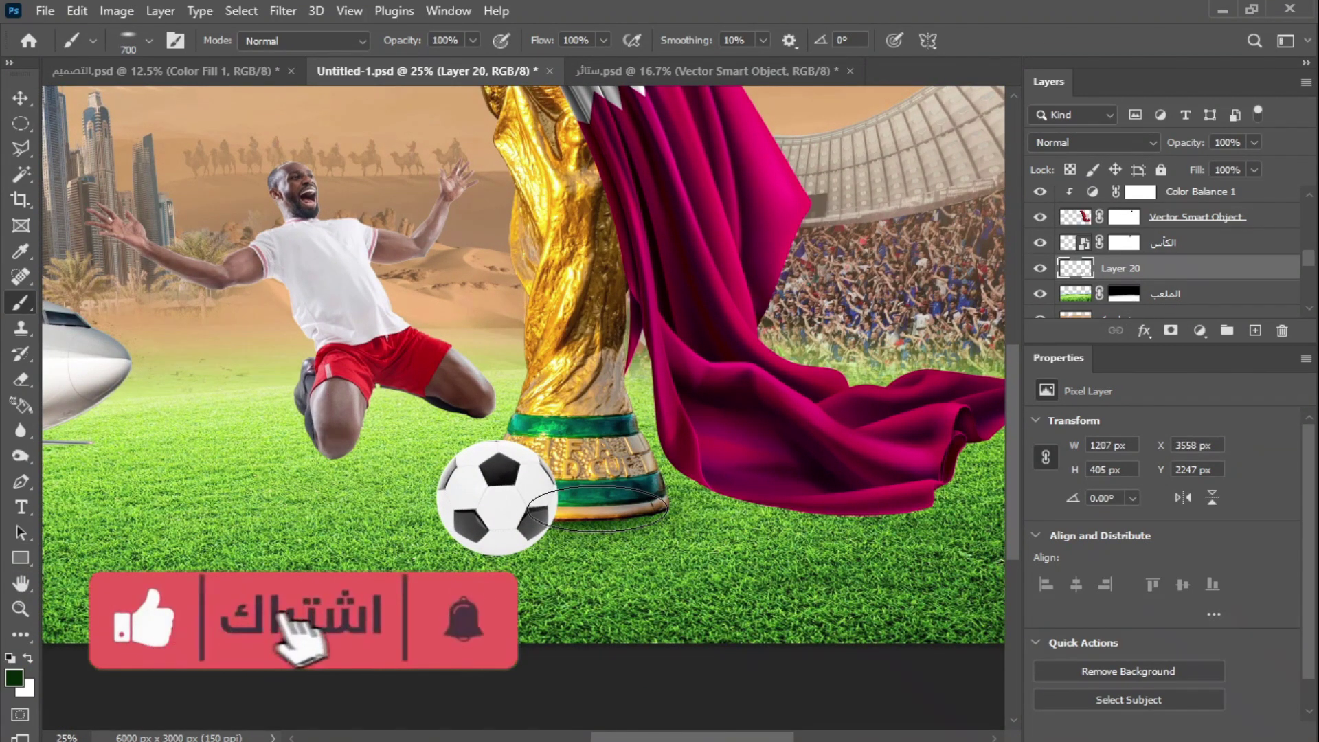
Paint a broad dark green shadow under the trophy and flag, and a darker contact shadow on a new layer with a 300 px brush.
mouse_move(598, 505)
left_mouse_down()
mouse_move(797, 517)
mouse_move(731, 509)
mouse_move(811, 539)
mouse_move(742, 480)
mouse_move(797, 528)
mouse_move(608, 512)
mouse_move(716, 507)
left_mouse_up()
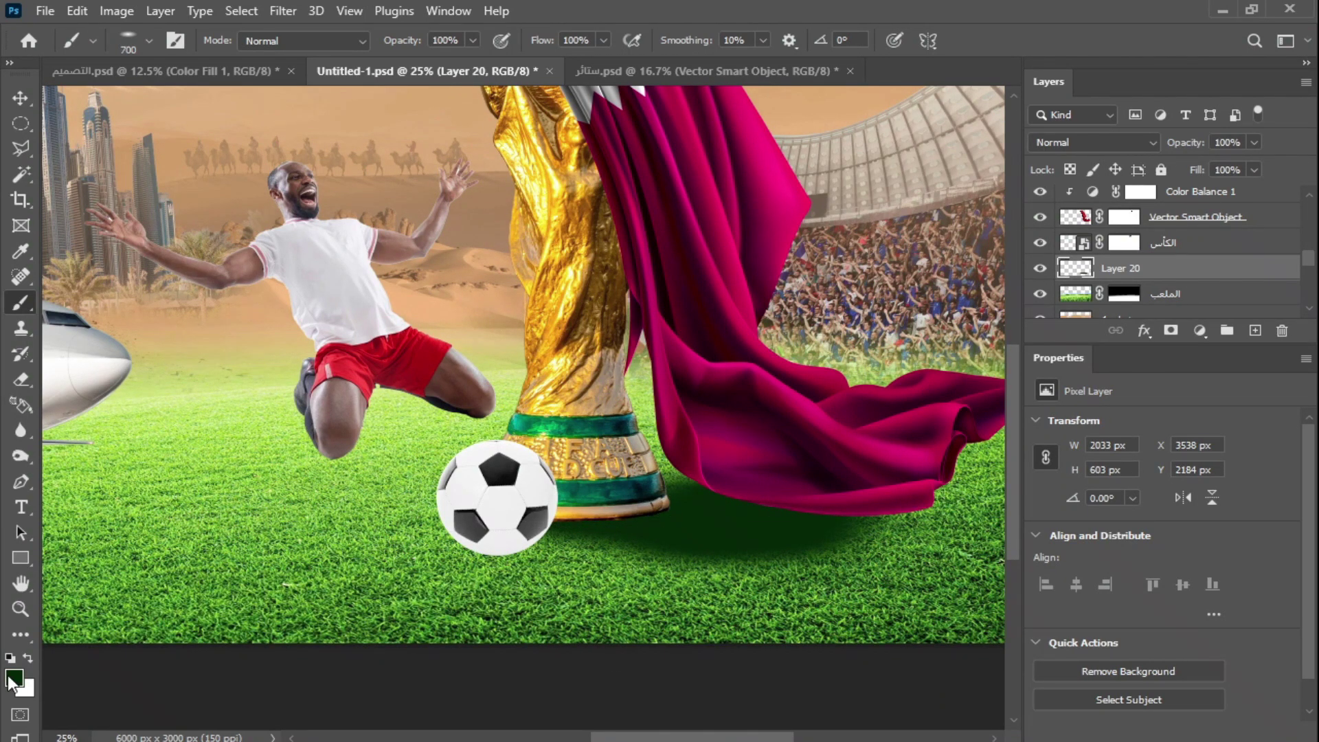
left_click(1255, 332)
left_click(13, 678)
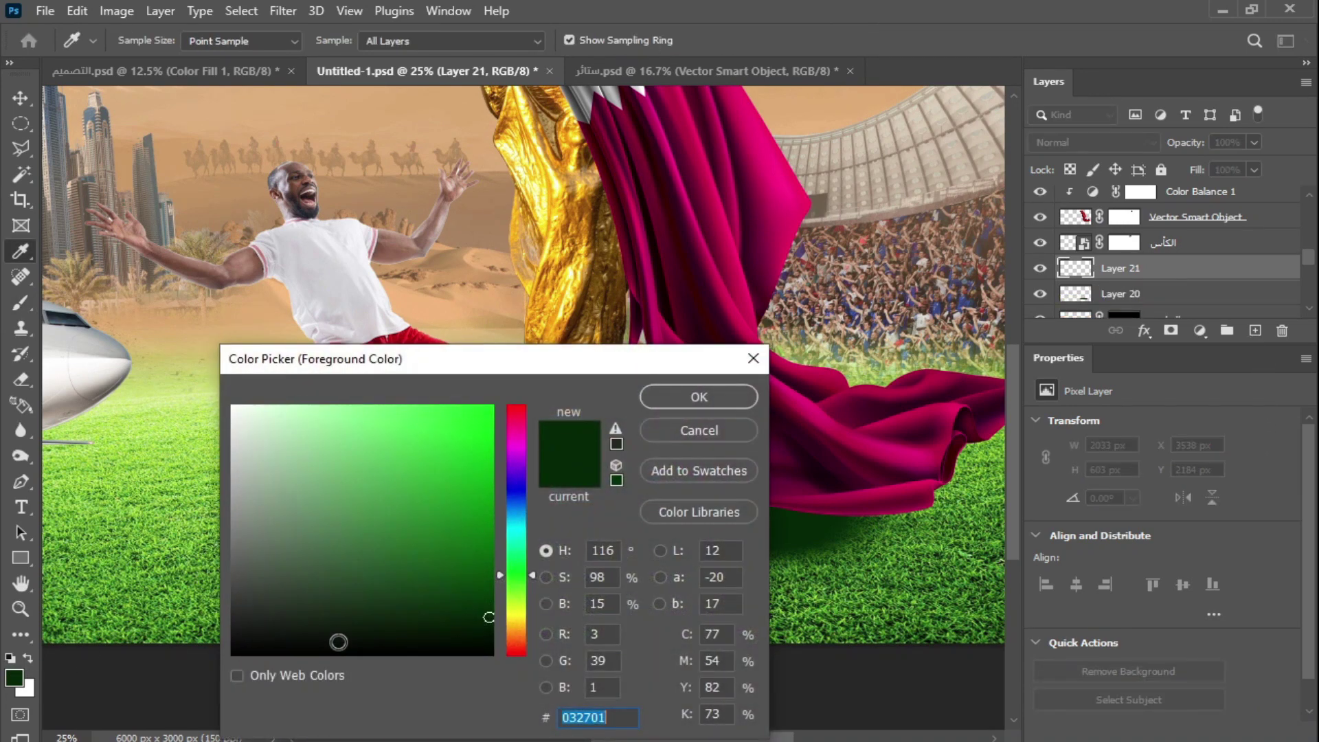
left_click(490, 643)
left_click(680, 400)
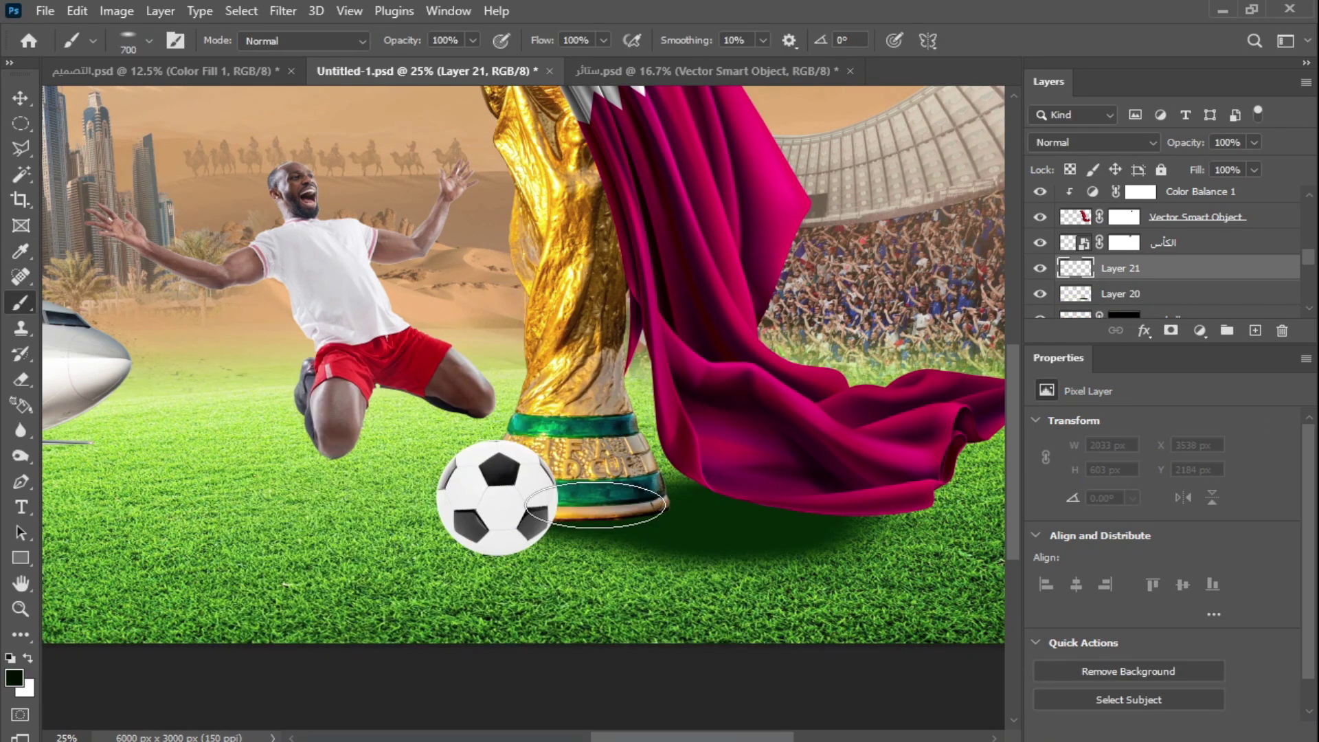
key("bracketleft")
key("bracketleft")
key("bracketleft")
key("bracketleft")
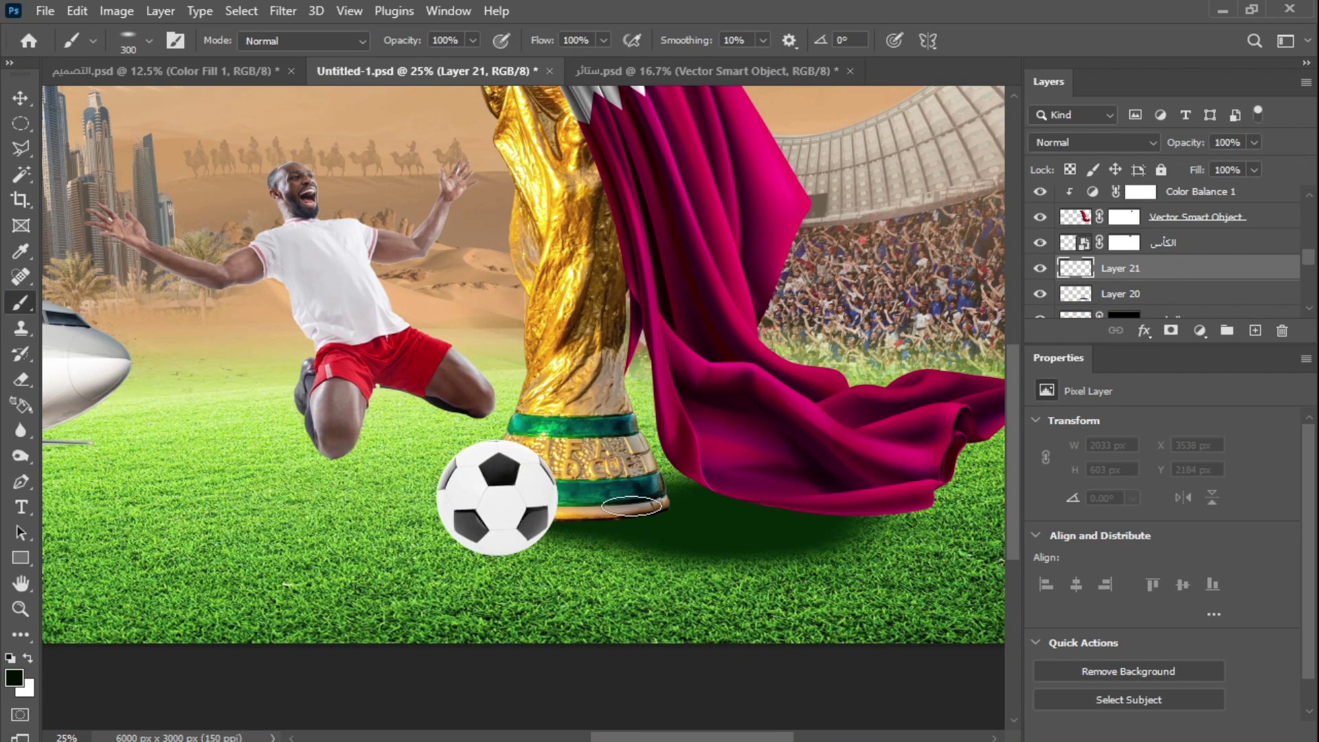
mouse_move(643, 506)
left_mouse_down()
mouse_move(541, 514)
mouse_move(536, 514)
left_mouse_up()
Lower the opacity of the broad shadow layer under the trophy and flag to about 73%.
key("v")
left_click(751, 555)
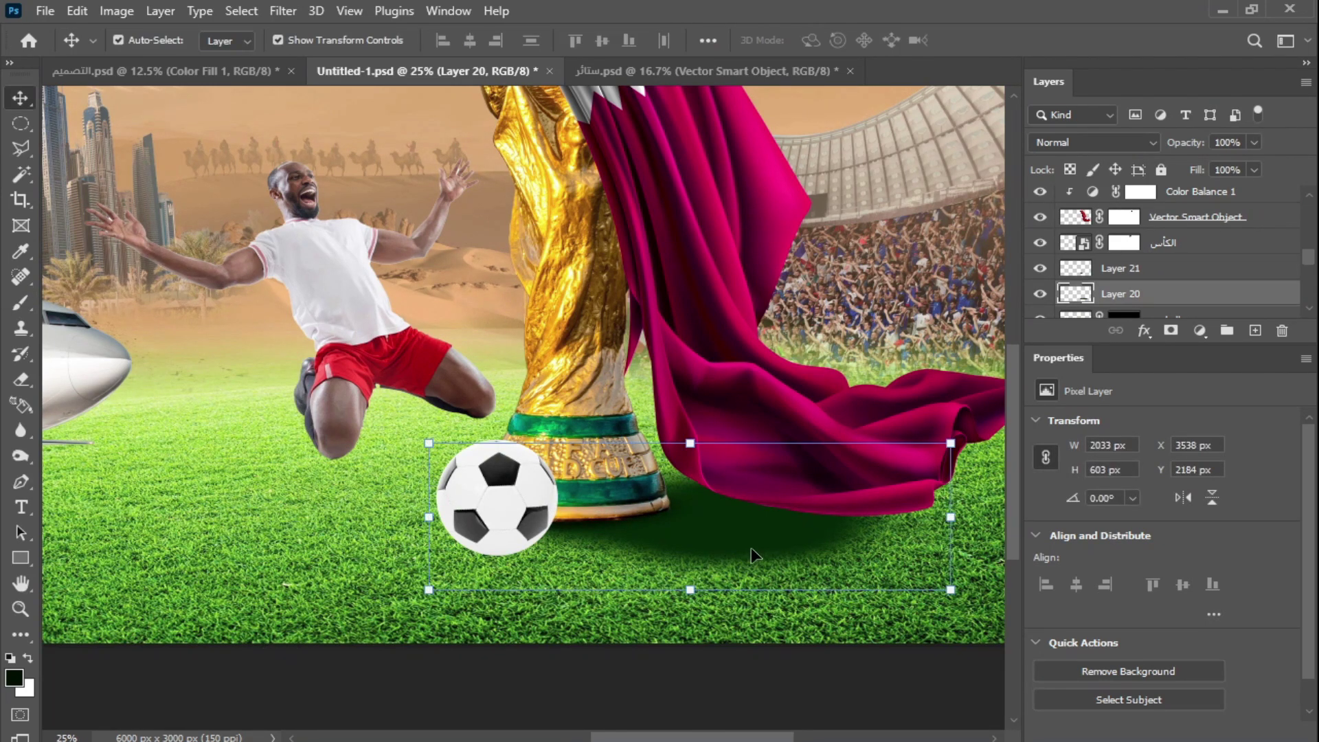
left_click(1254, 143)
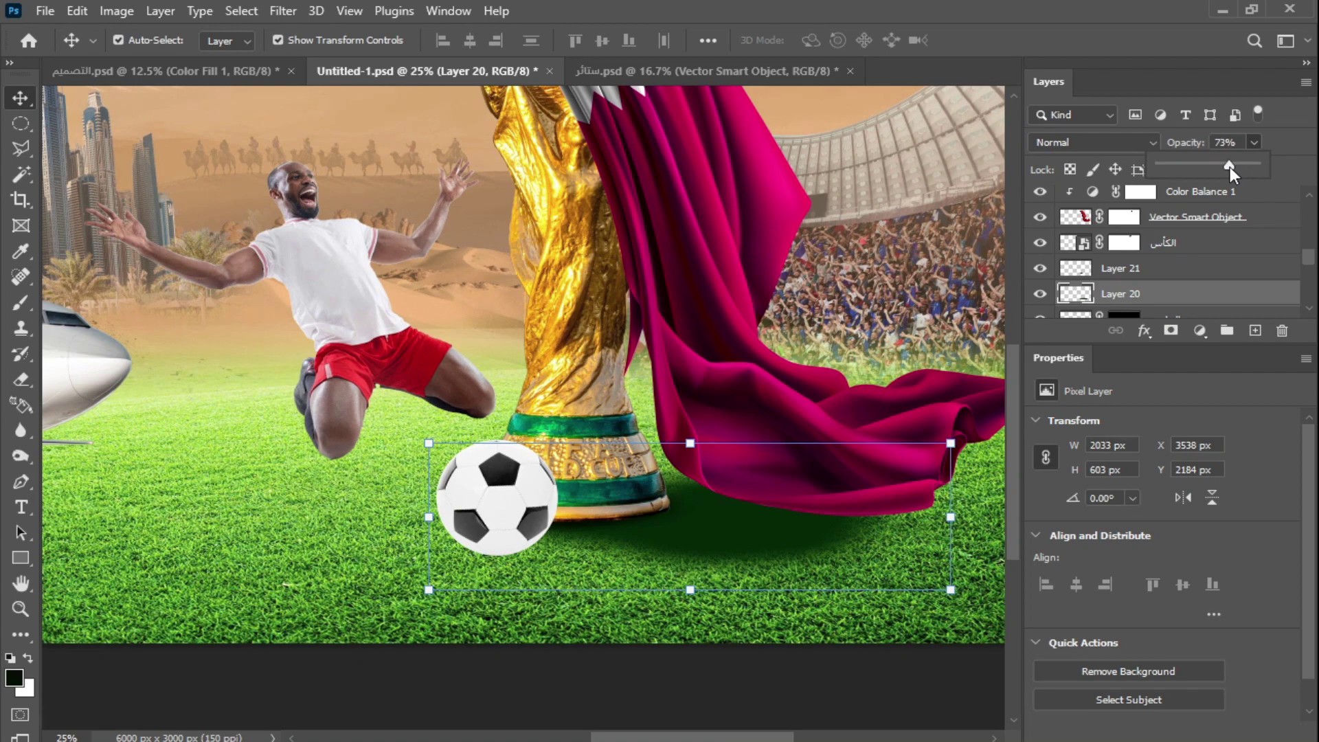
left_click_drag(1230, 167, 1234, 166)
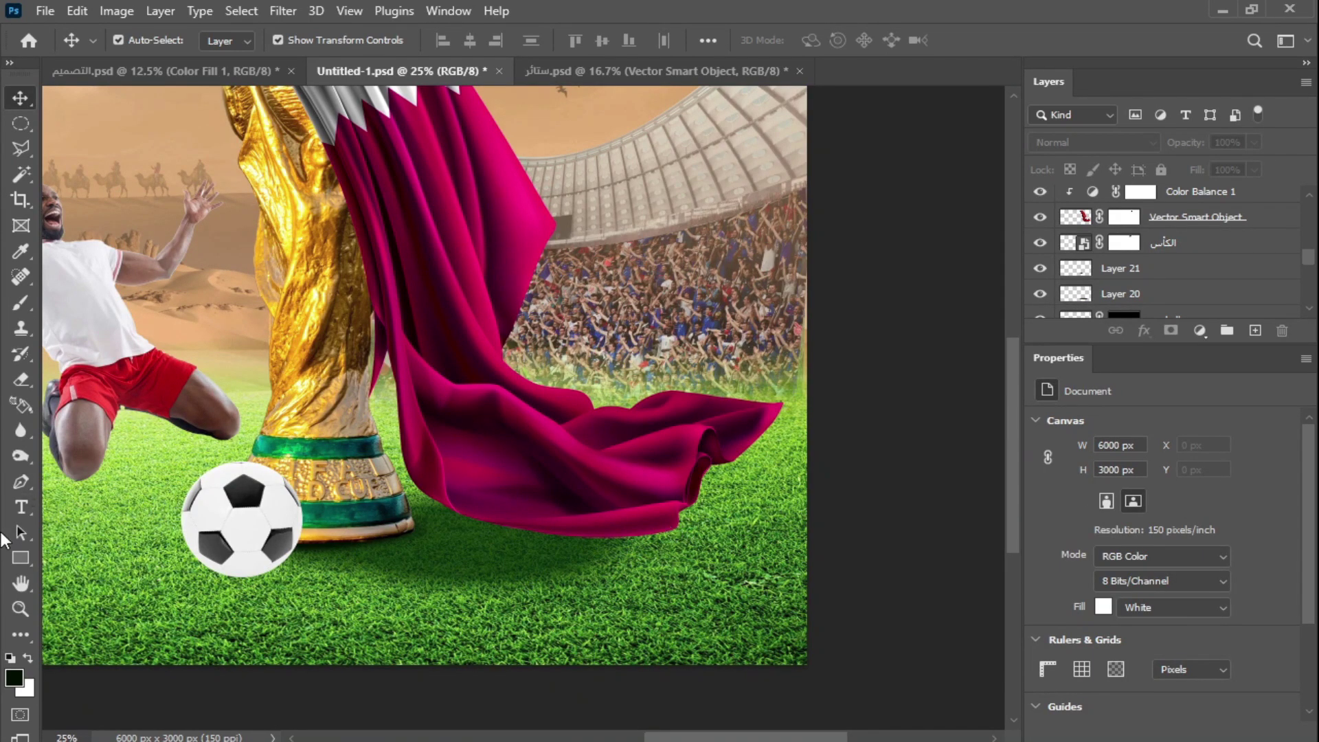
Add a new empty layer and ready the Brush tool for shading around the flag's trailing end.
key("ctrl+shift+alt+n")
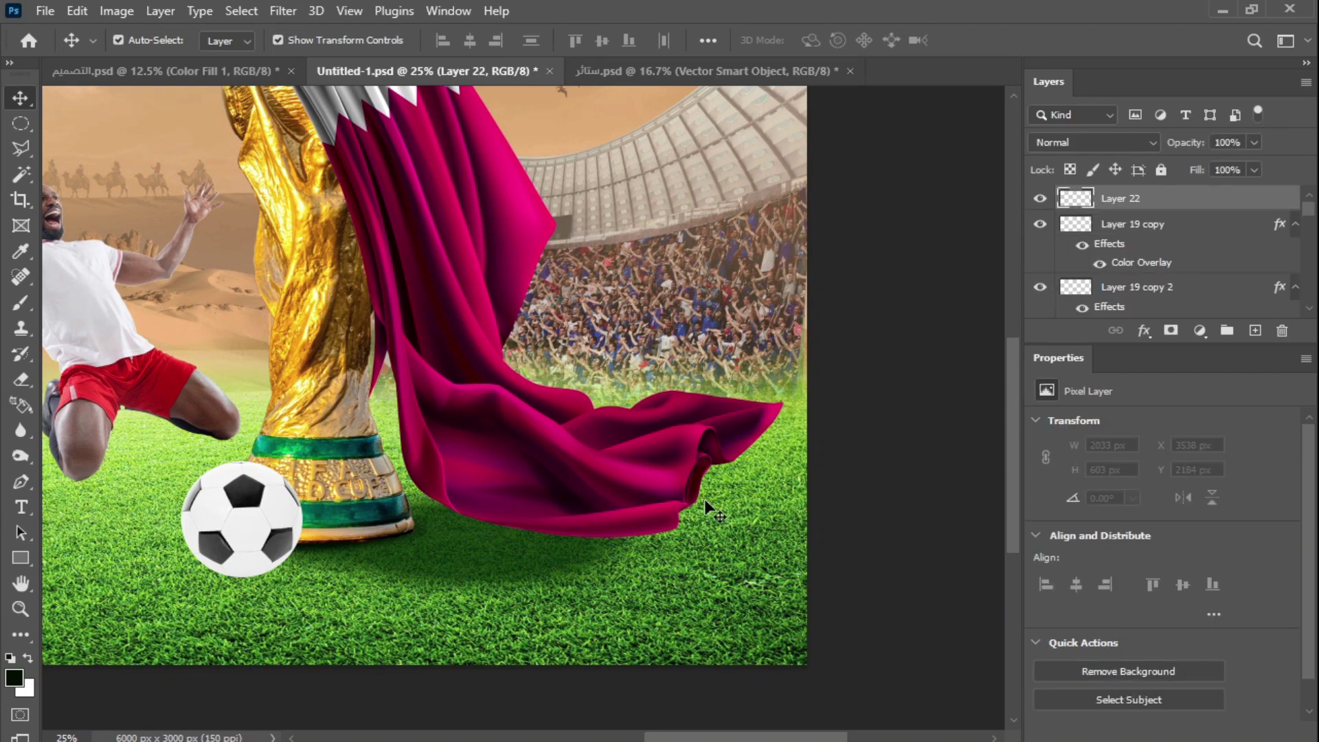
key("b")
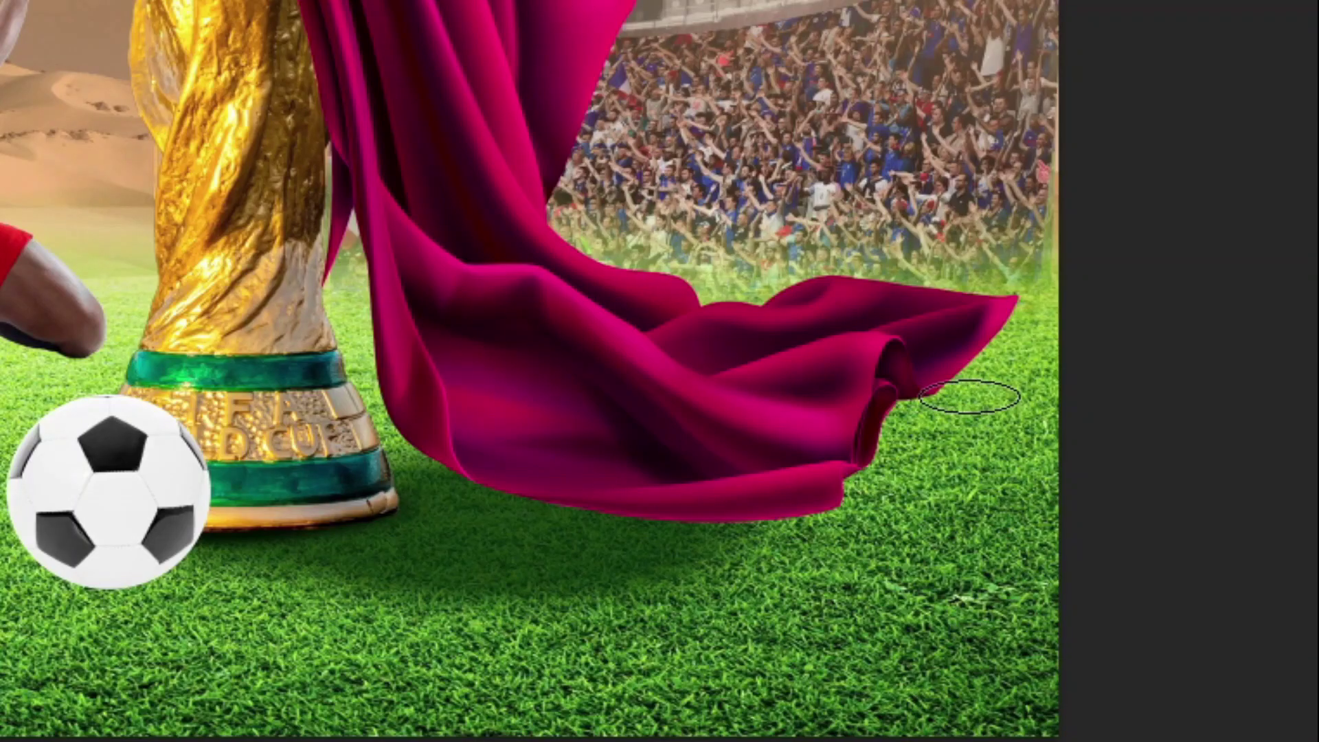
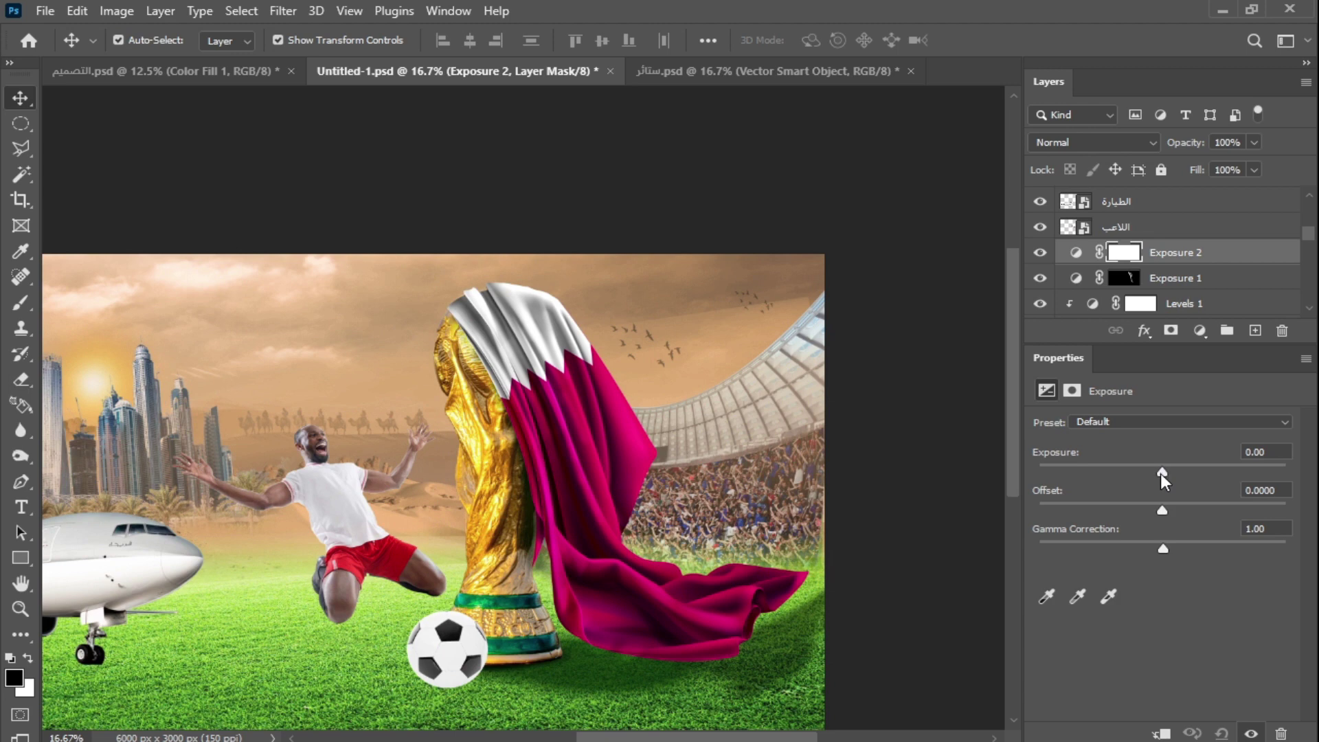
Set the Exposure 2 adjustment's exposure to -3.17 and invert its mask to hide the darkening.
left_click_drag(1160, 472, 1104, 475)
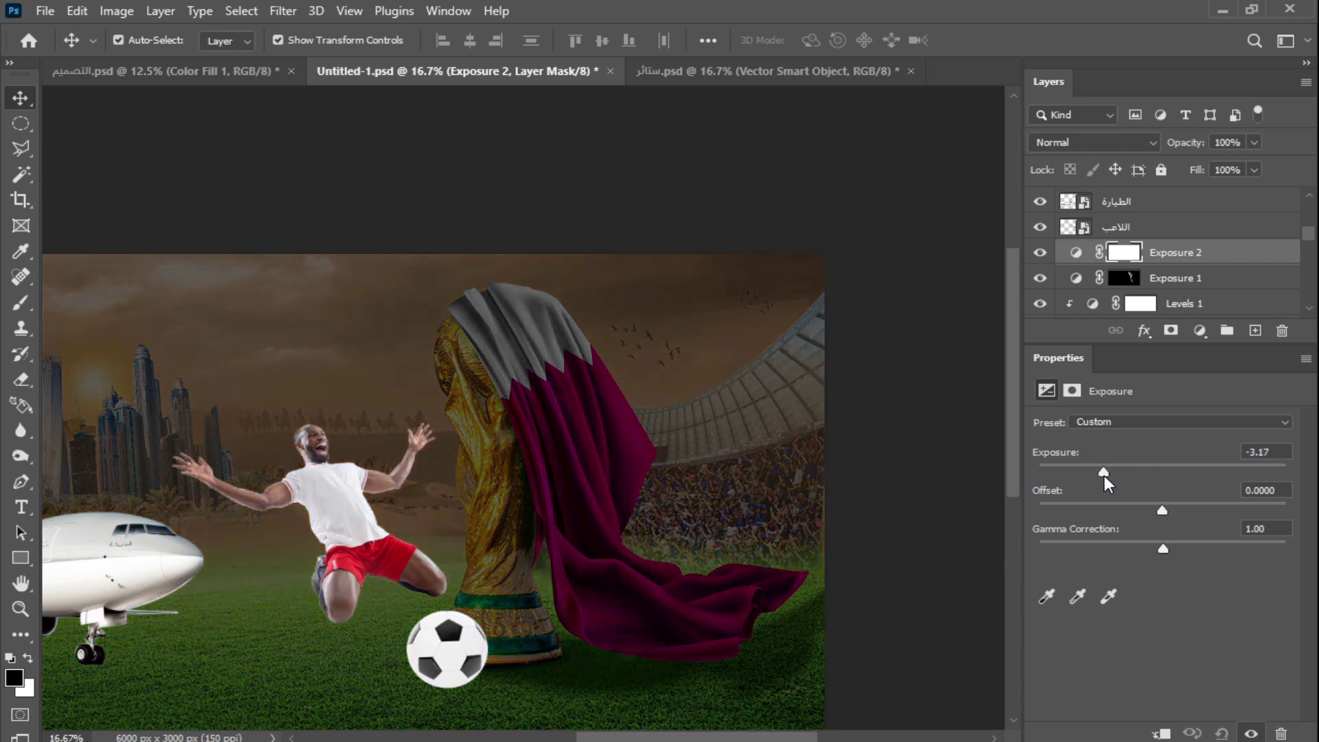
left_click(1124, 255)
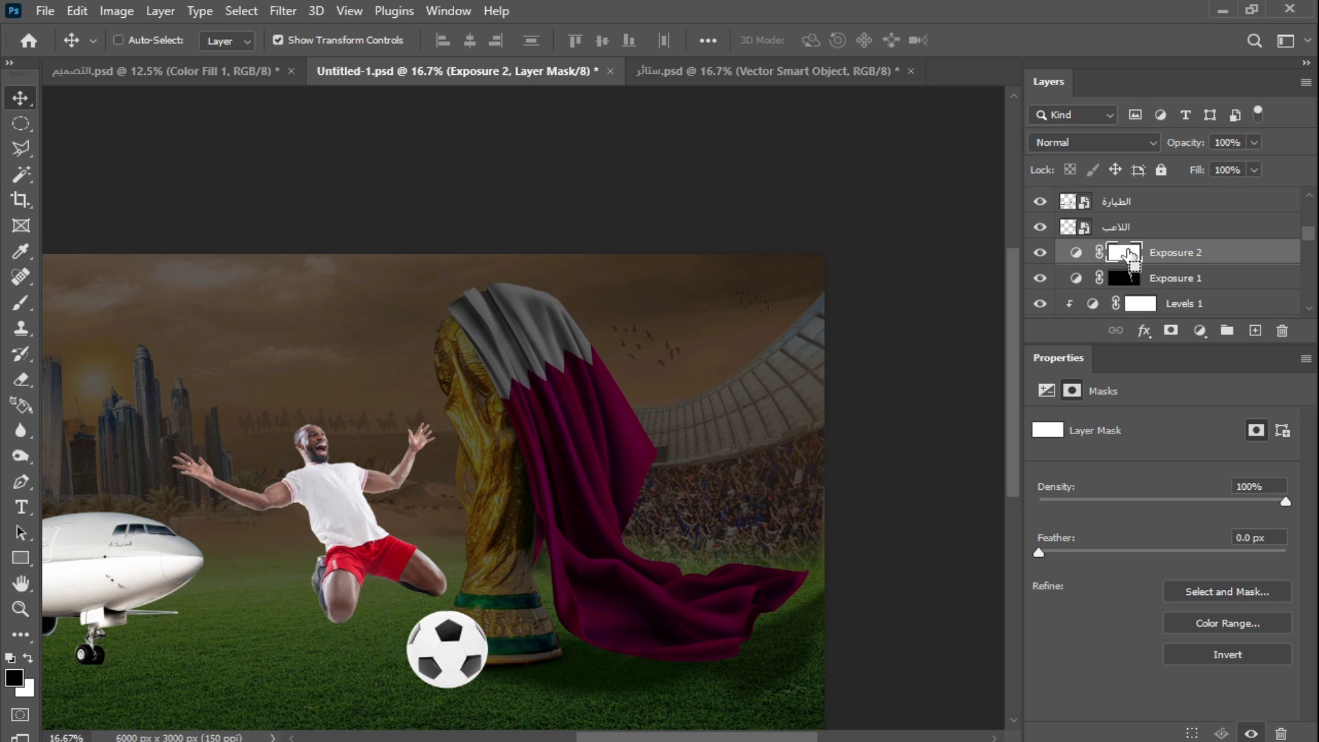
key("ctrl+i")
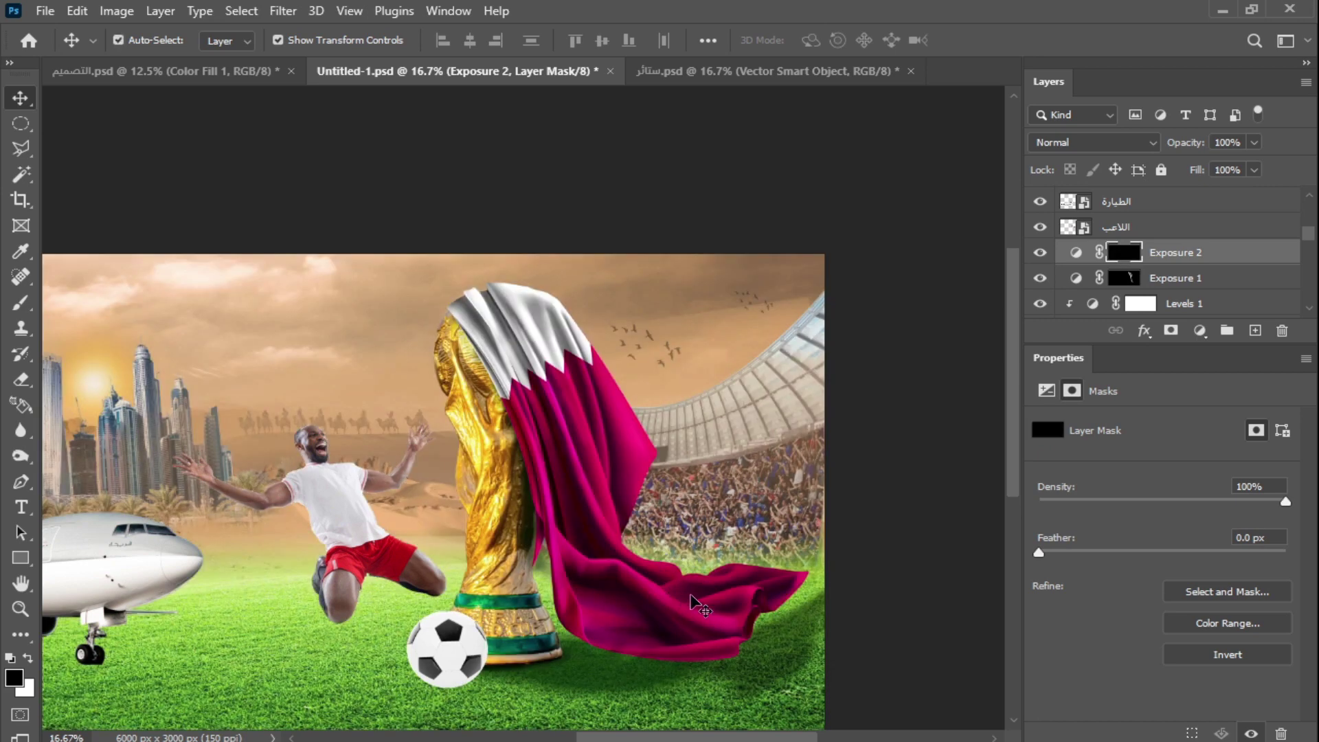
Load the flag's outline as a selection, fill it with white on the Exposure 2 mask, and deselect.
right_click(578, 450)
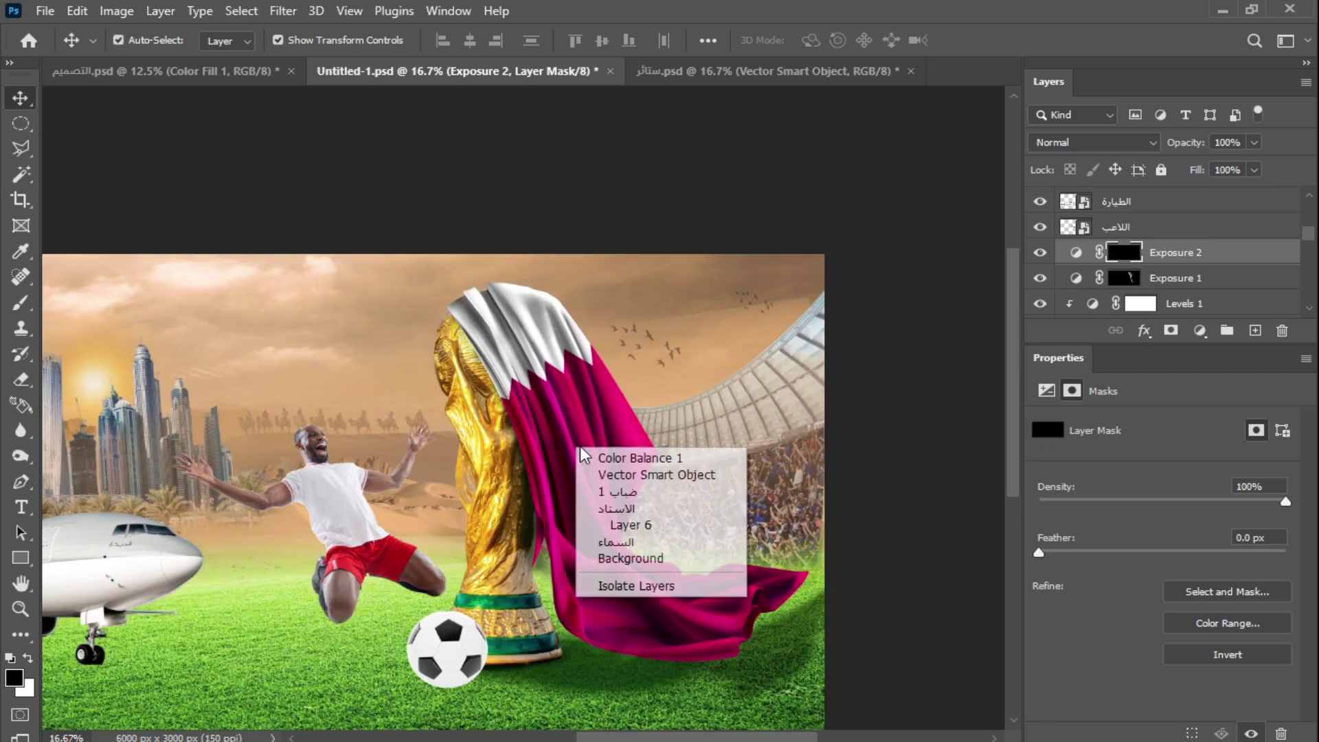
left_click(654, 474)
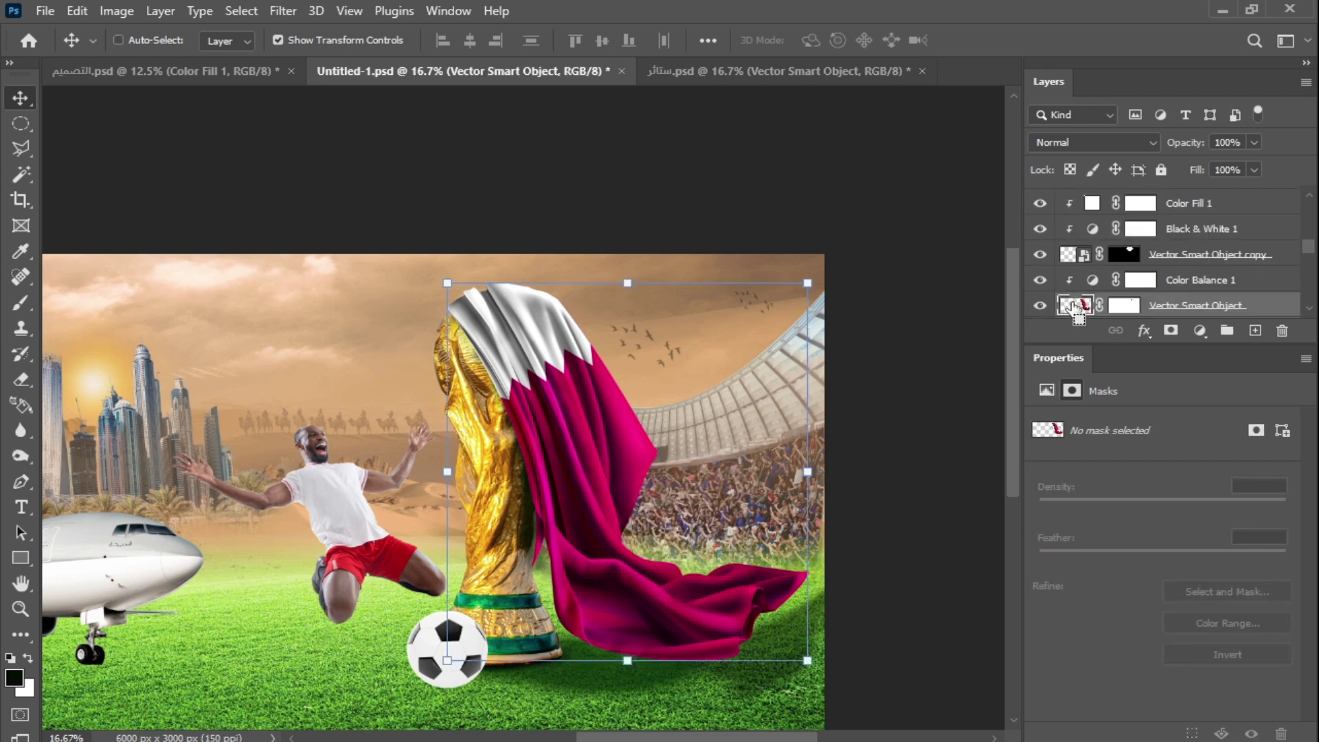
left_click(1073, 304, "ctrl")
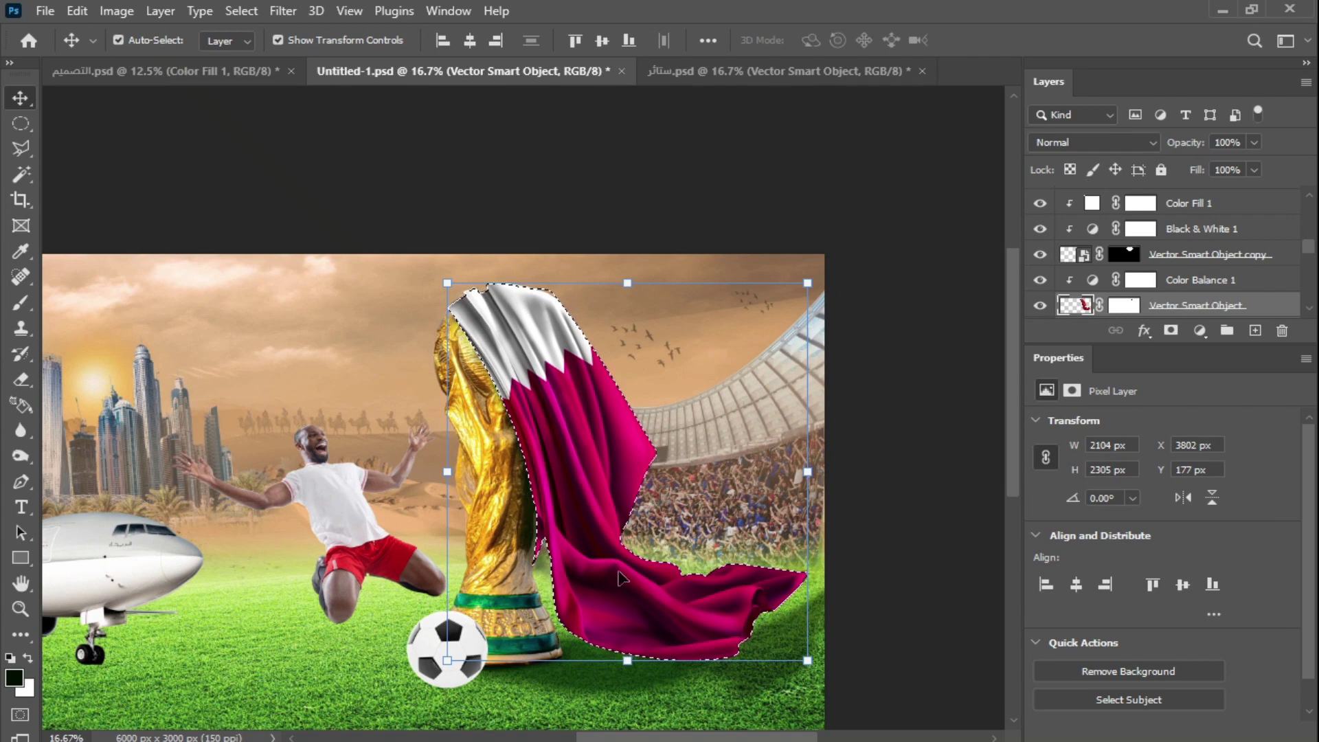
scroll(1231, 294, "up", 5)
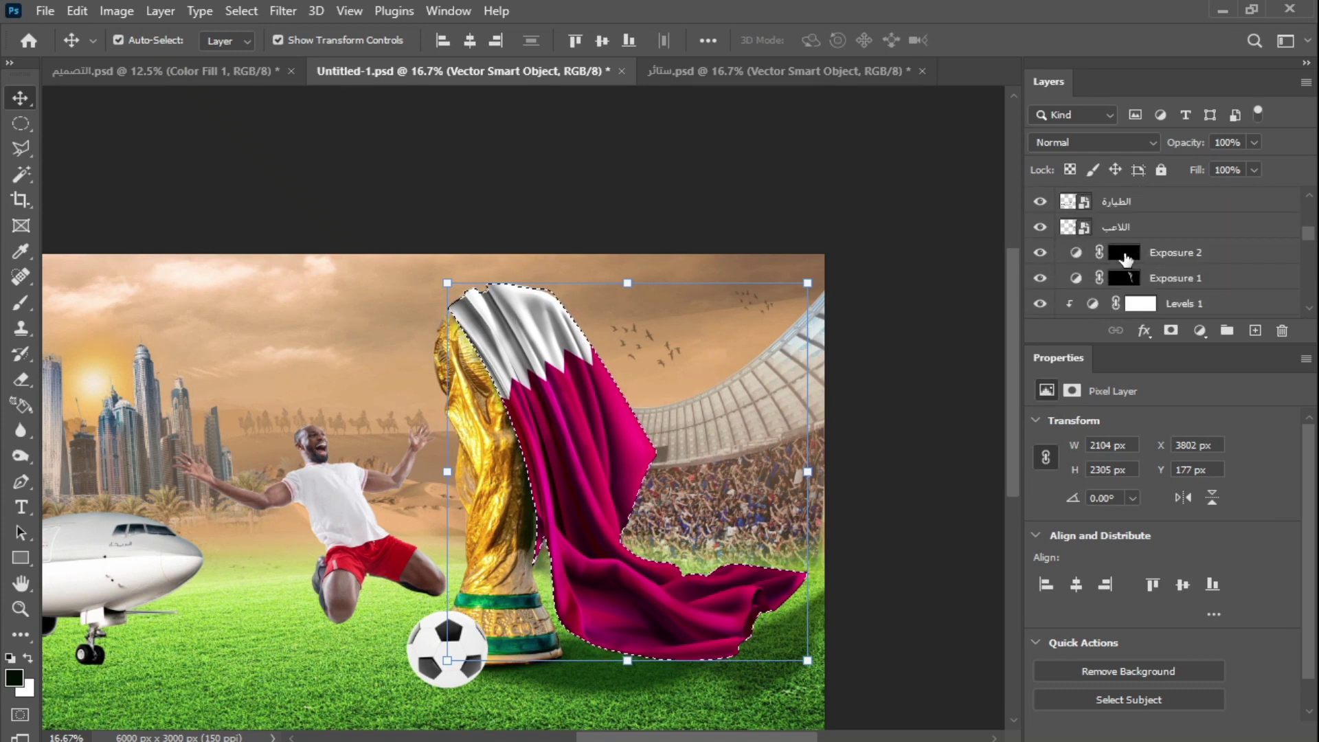
left_click(1123, 257)
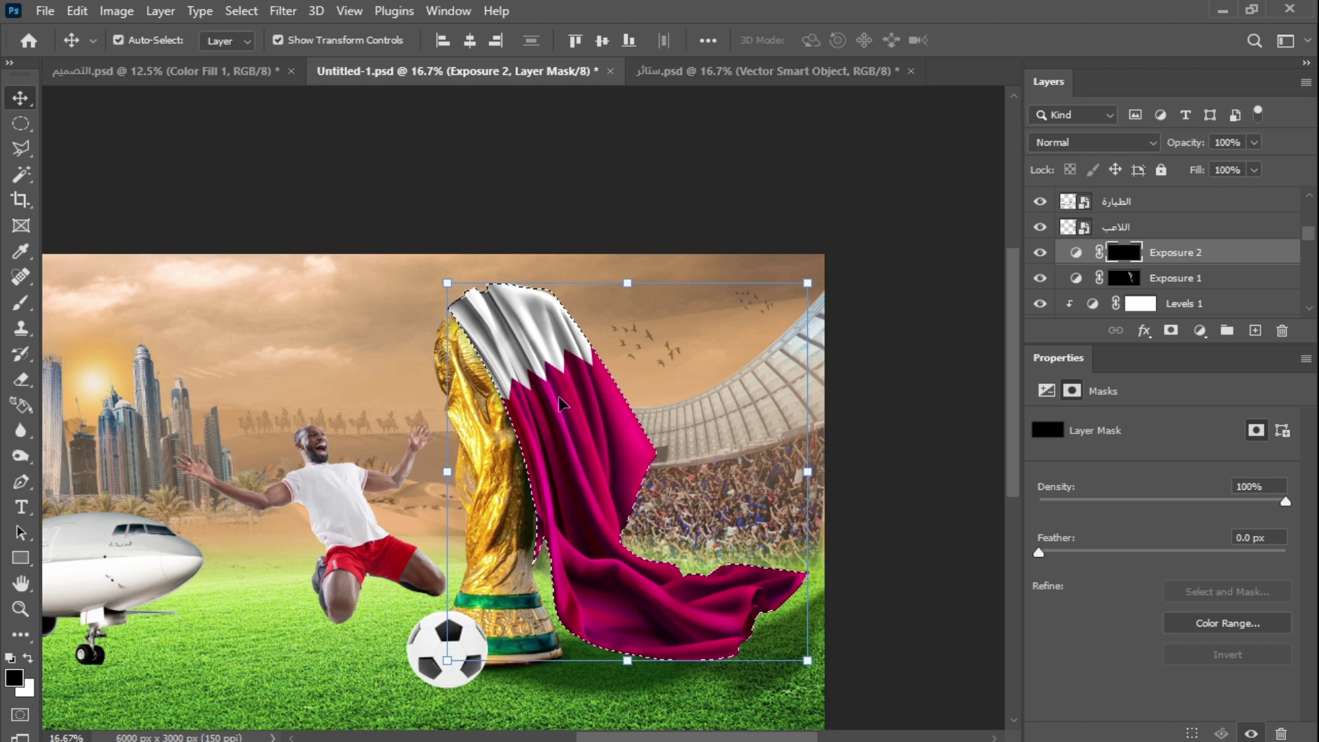
key("ctrl+BackSpace")
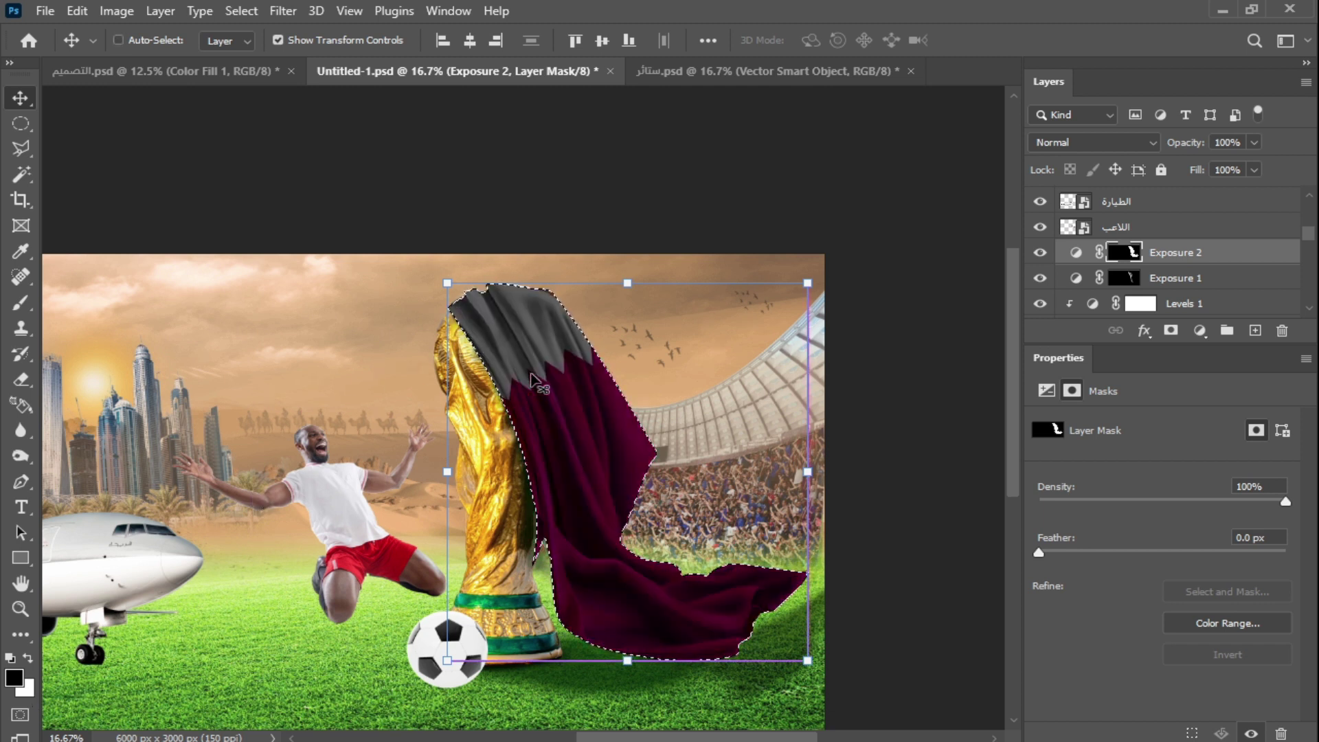
key("ctrl+d")
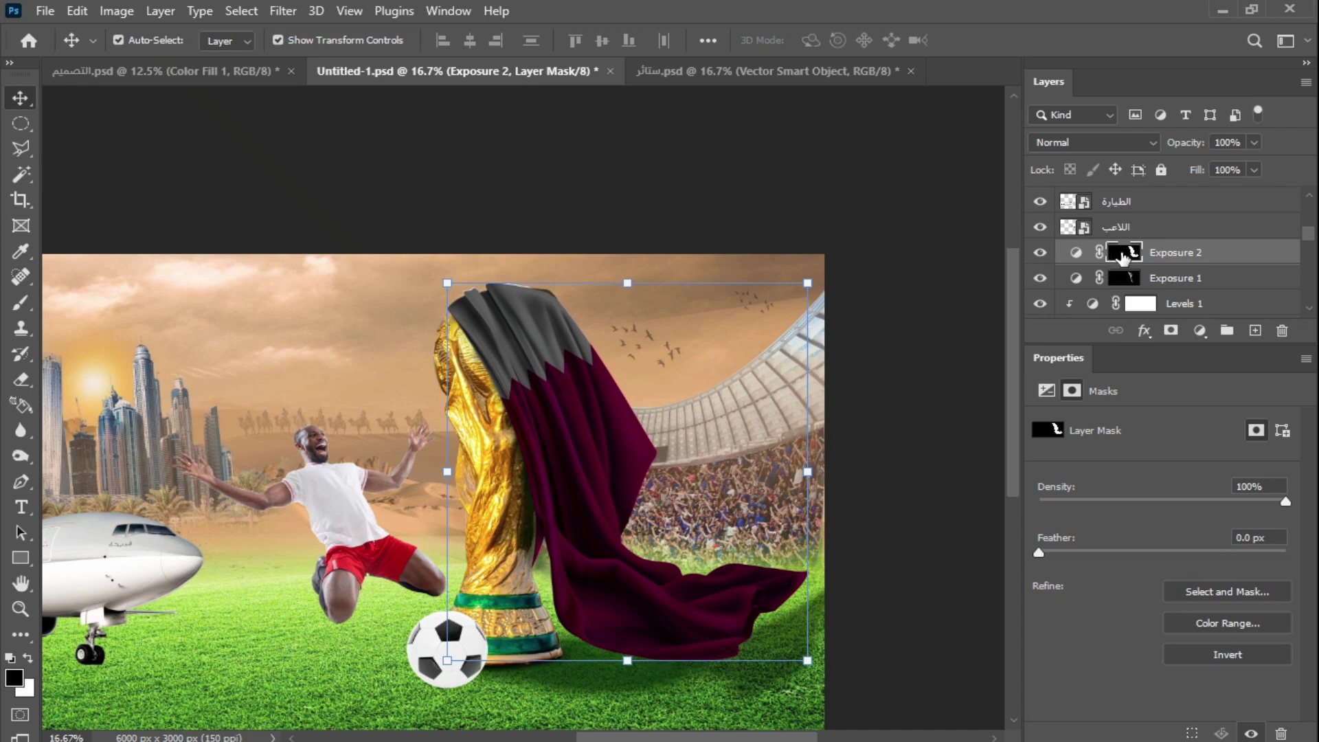
Paint black with a soft 900 px brush over the flag's lit areas on the Exposure 2 mask and set the adjustment's opacity to 77%.
key("b")
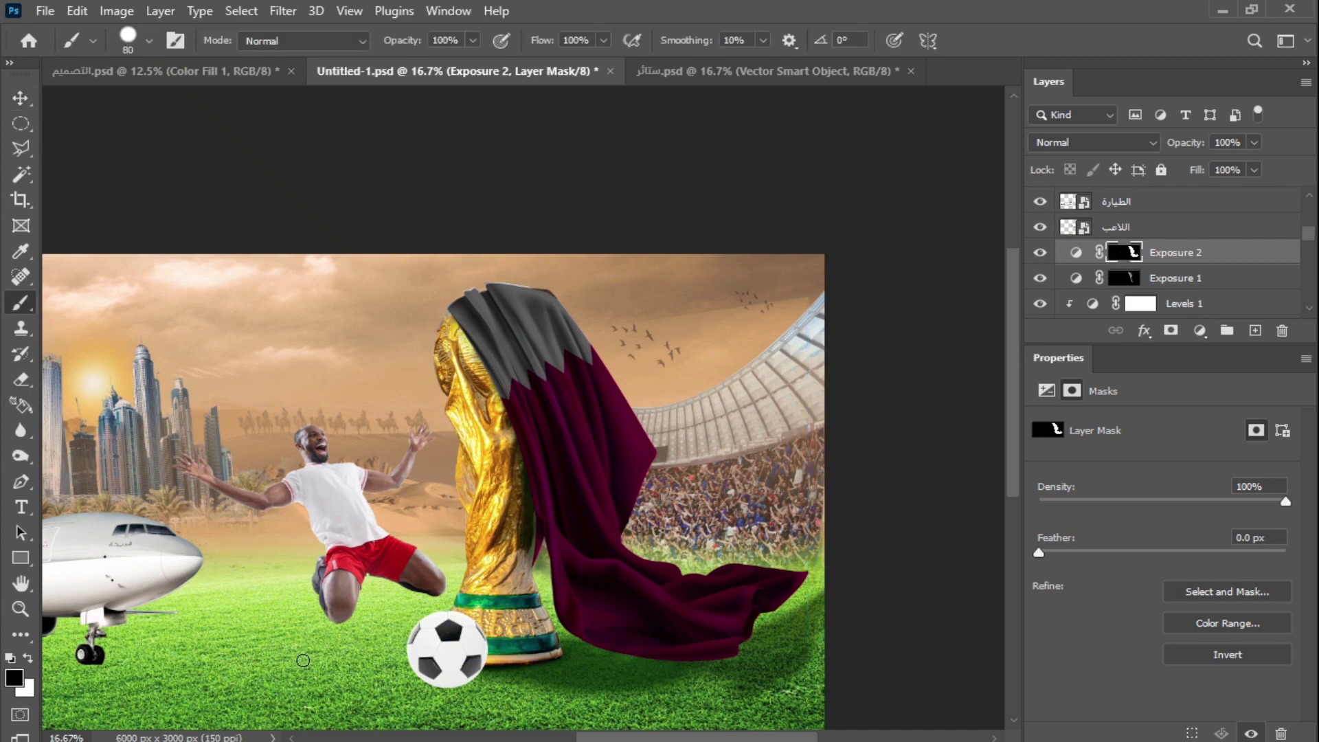
key("bracketright")
key("bracketright")
key("bracketright")
key("bracketright")
key("bracketright")
key("bracketright")
key("bracketright")
key("bracketright")
key("bracketright")
right_click(478, 610)
left_click(584, 620)
left_click(1016, 47)
mouse_move(731, 653)
left_mouse_down()
mouse_move(549, 592)
mouse_move(481, 322)
mouse_move(442, 295)
mouse_move(435, 339)
mouse_move(564, 335)
left_mouse_up()
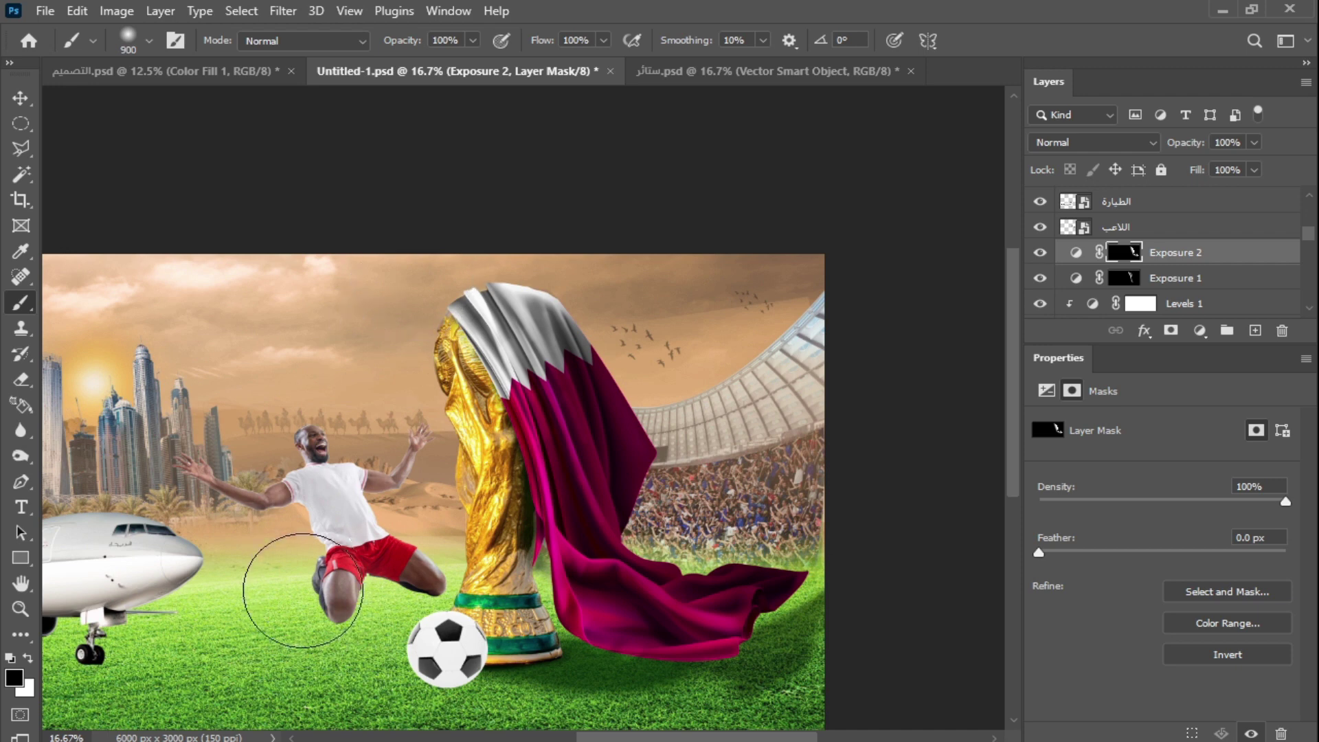
left_click(1252, 144)
left_click_drag(1246, 169, 1235, 170)
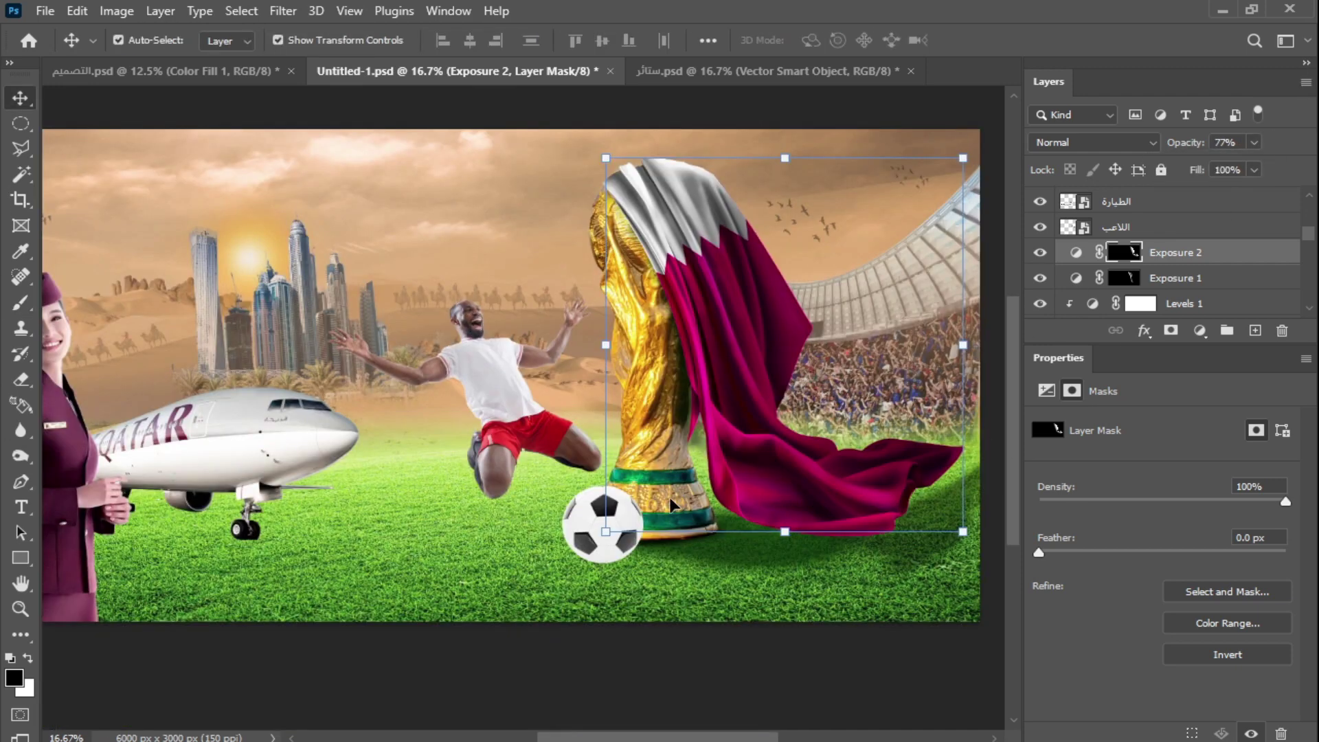
Brighten the trophy with a clipped Brightness/Contrast layer and paint black on its mask along the side next to the flag.
left_click(646, 397)
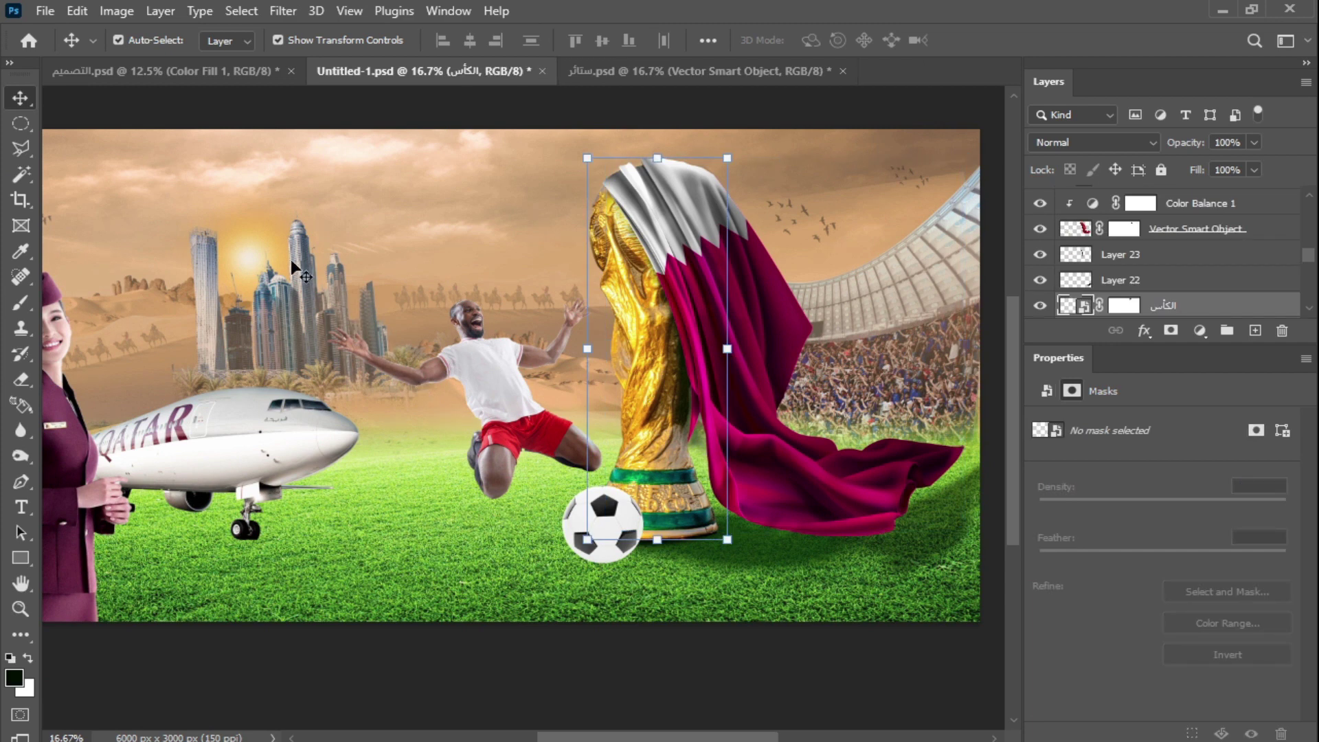
left_click(1199, 330)
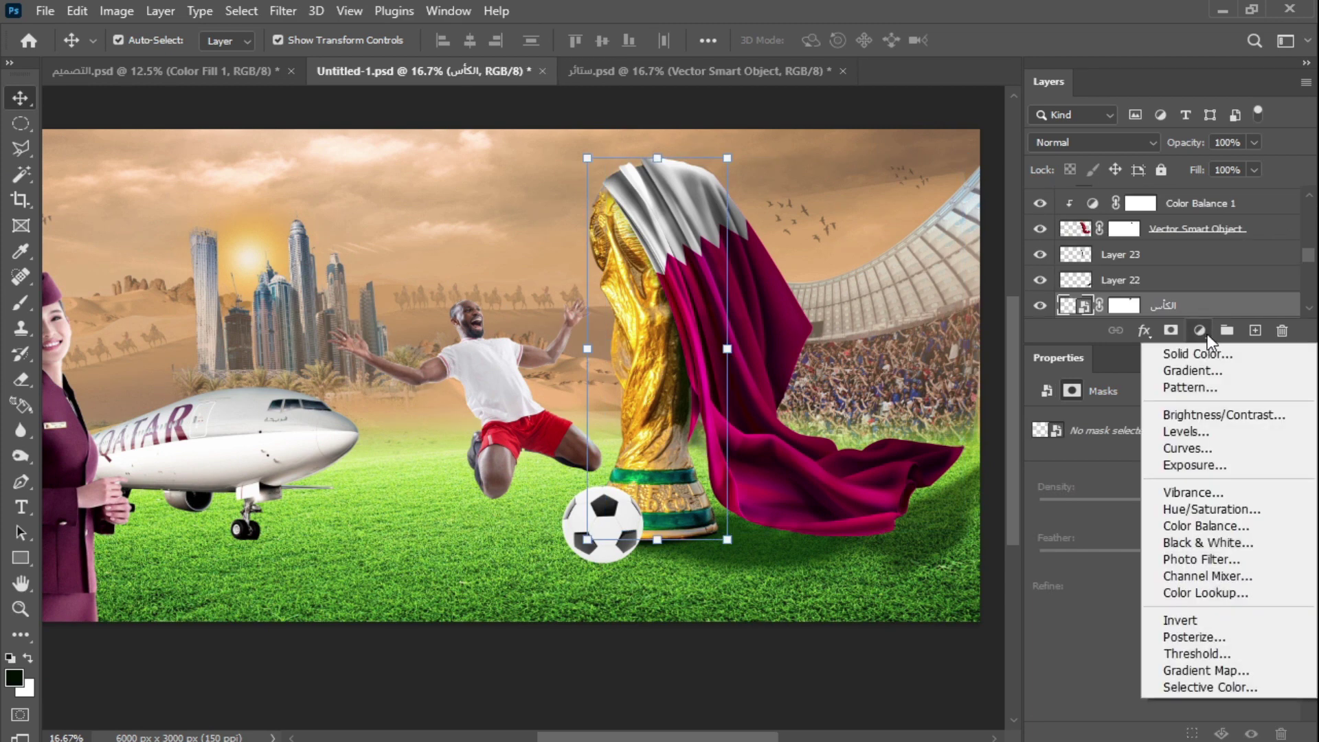
left_click(1227, 421)
left_click_drag(1177, 478, 1248, 479)
key("ctrl+alt+g")
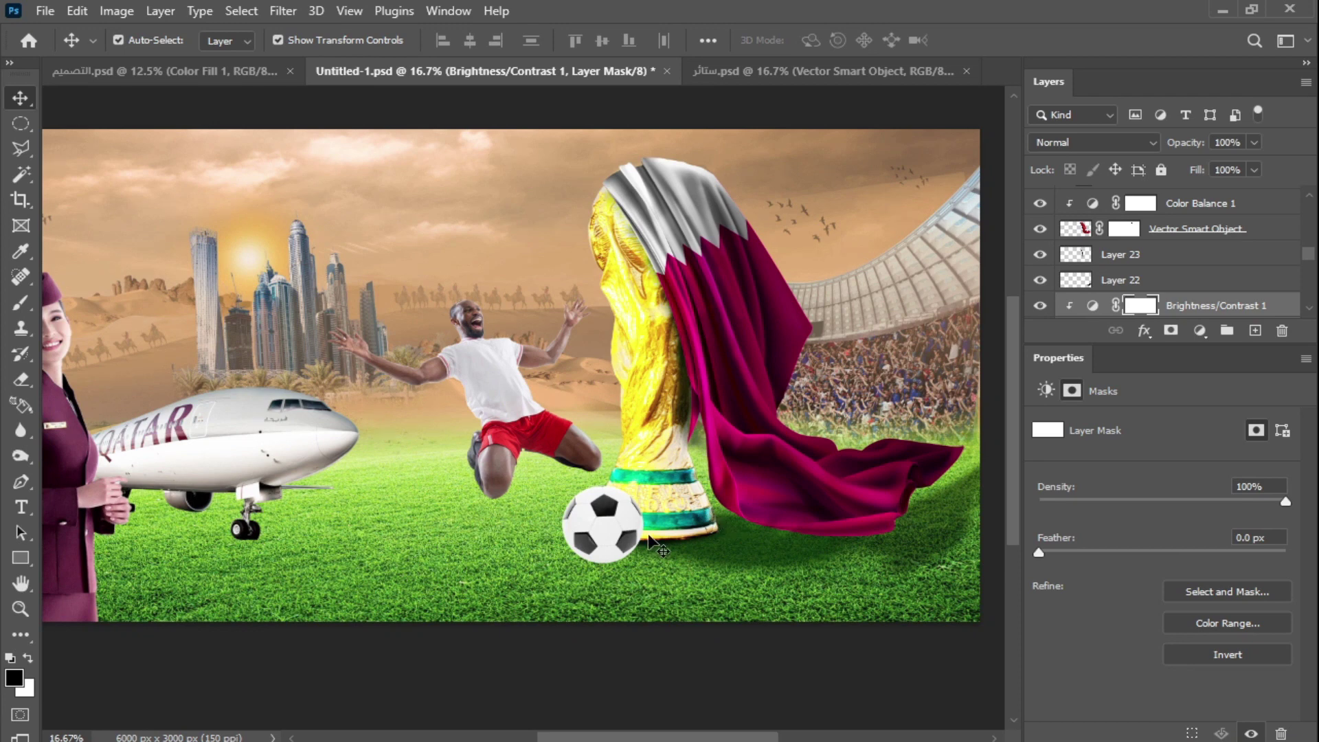
key("b")
mouse_move(693, 325)
left_mouse_down()
mouse_move(777, 545)
mouse_move(672, 217)
left_mouse_up()
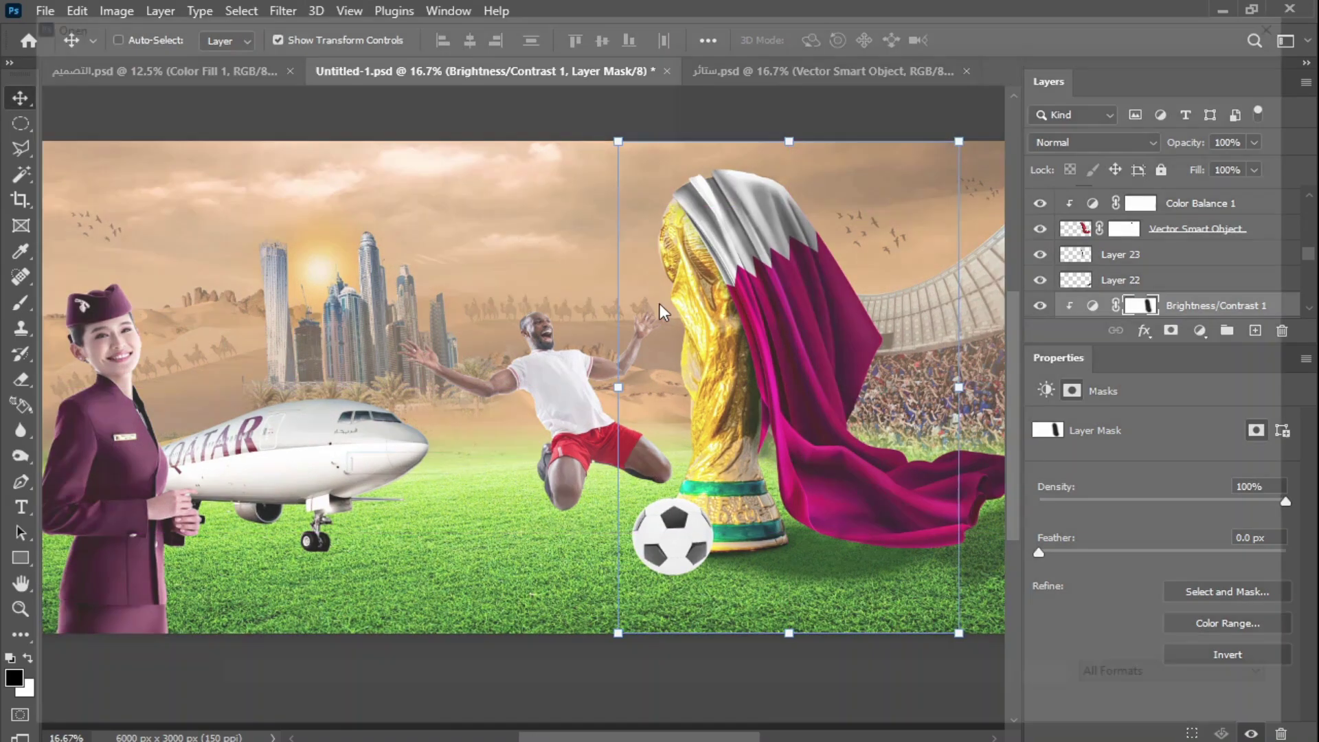
Open lens 2.png, bring the lens flare into the poster, and resize it over the trophy.
key("ctrl+o")
double_click(933, 183)
left_click_drag(547, 407, 687, 348)
left_click_drag(681, 137, 682, 331)
left_click_drag(829, 504, 764, 268)
left_click_drag(728, 378, 728, 297)
key("Return")
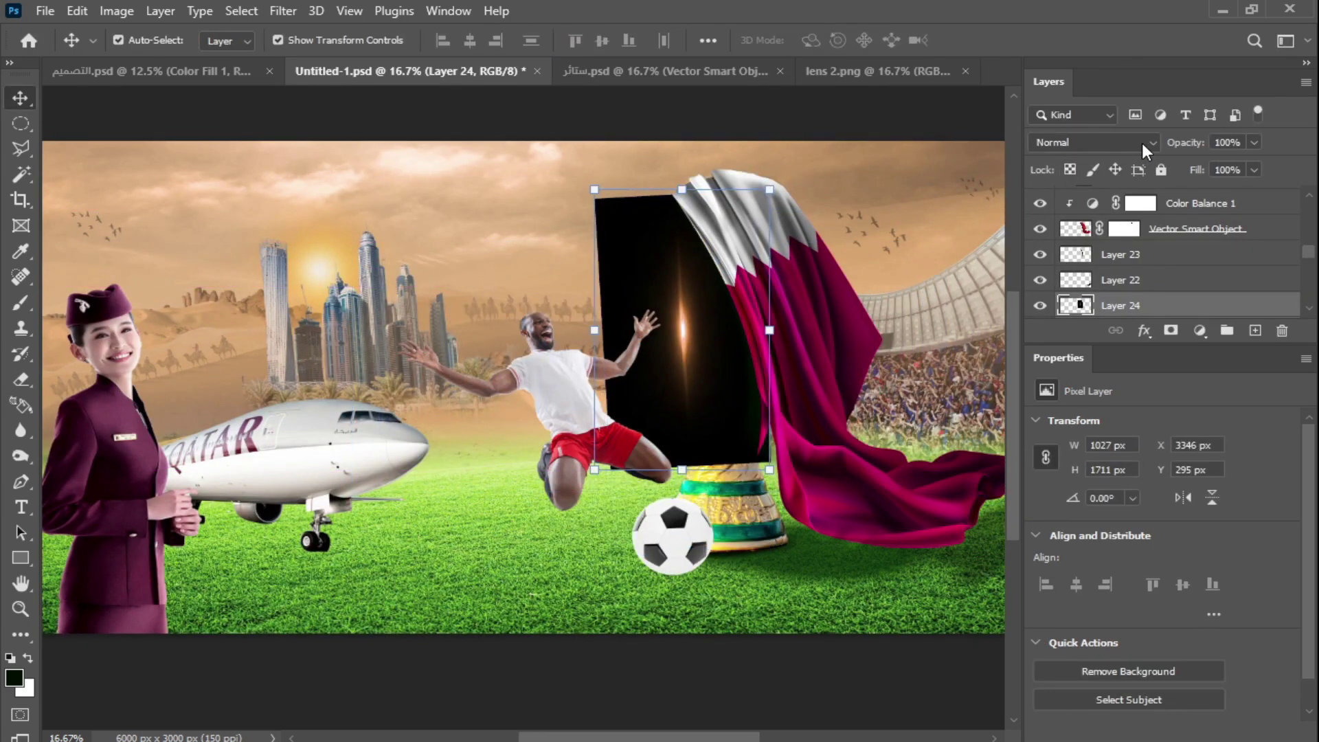
Set the lens flare's blend mode to Screen and shrink and position it on the trophy's left edge.
left_click(1140, 143)
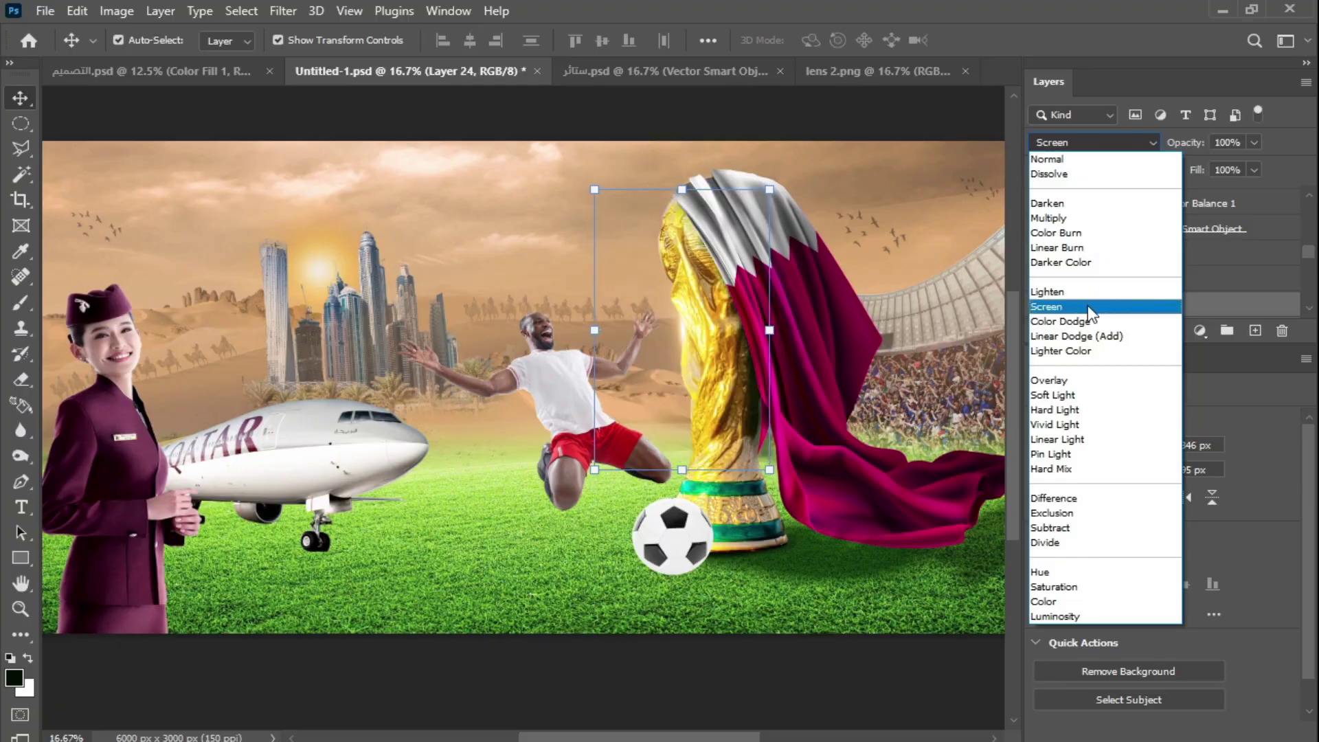
left_click(1088, 307)
left_click_drag(684, 332, 677, 301)
left_click_drag(866, 311, 865, 311)
key("ctrl+t")
left_click_drag(1004, 535, 981, 479)
left_click_drag(869, 303, 880, 318)
key("Return")
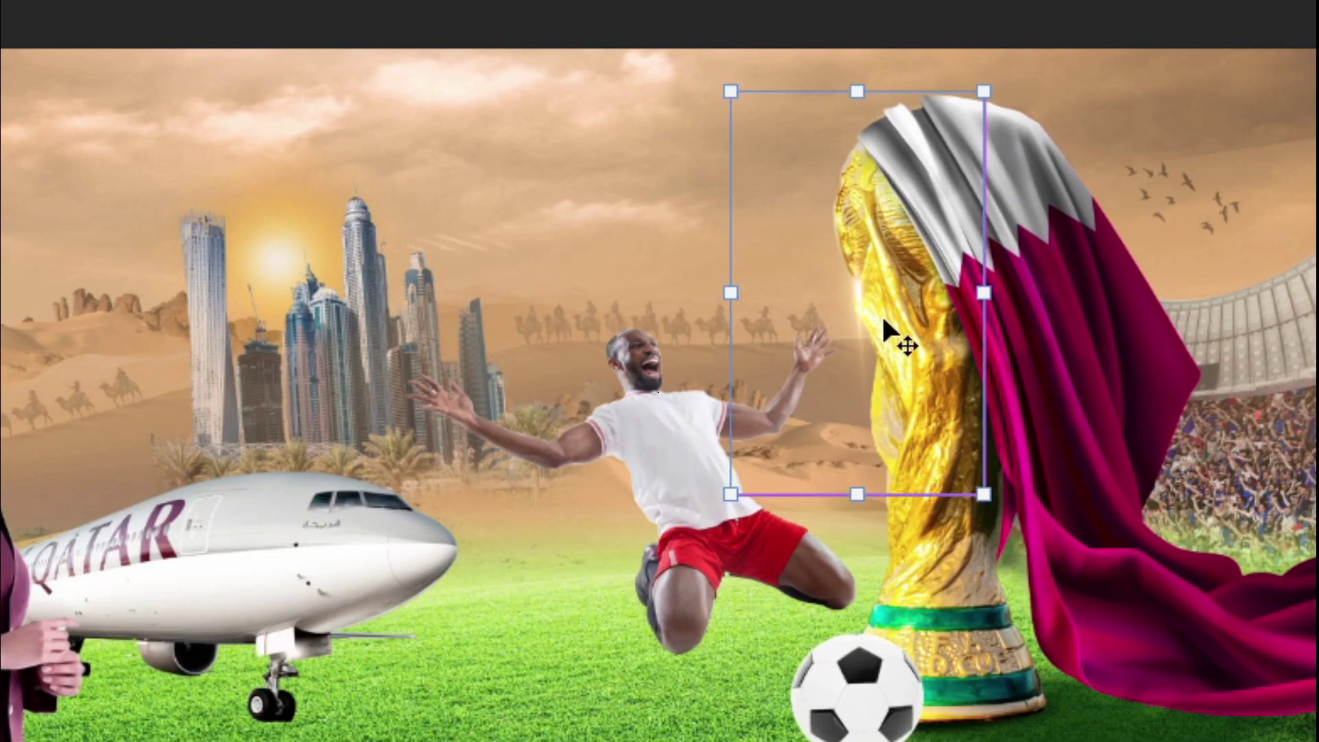
Duplicate the lens flare on the trophy and rotate the copy to form a diagonal glint.
key("ctrl+j")
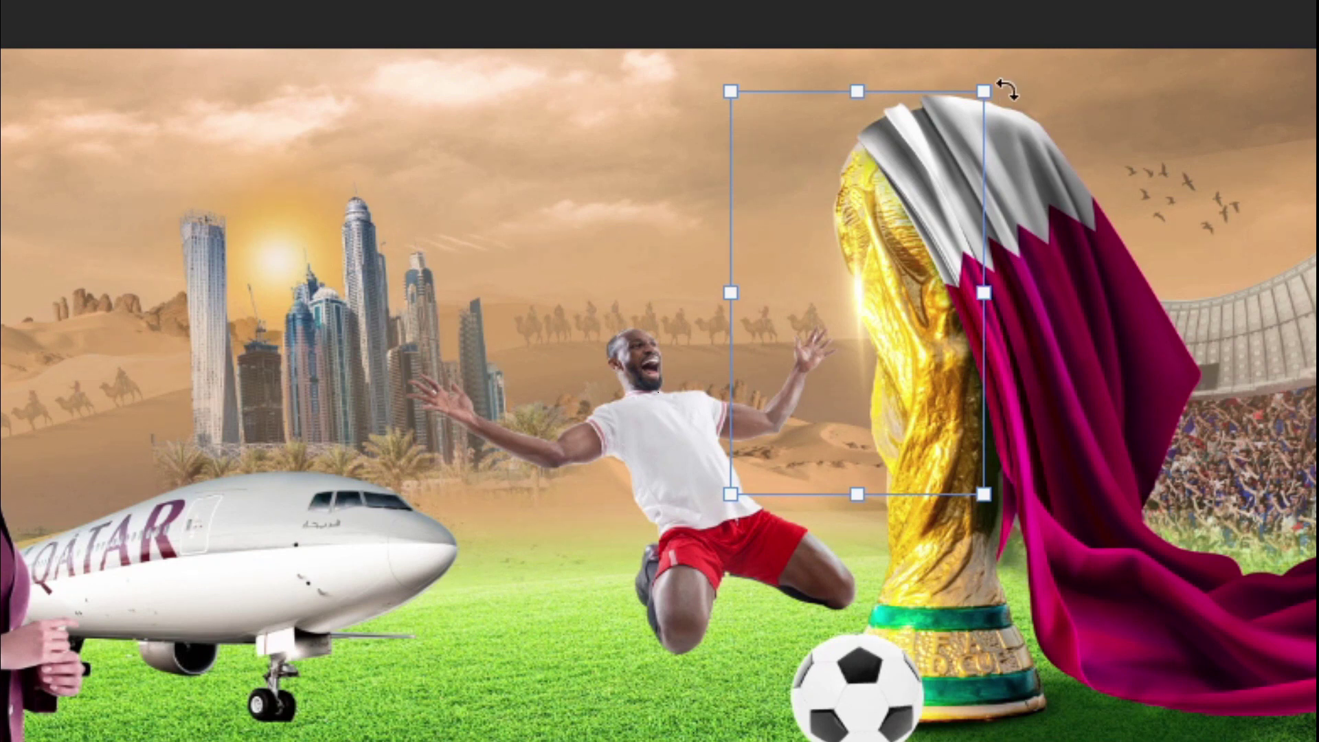
left_click_drag(1018, 86, 893, 55)
key("Return")
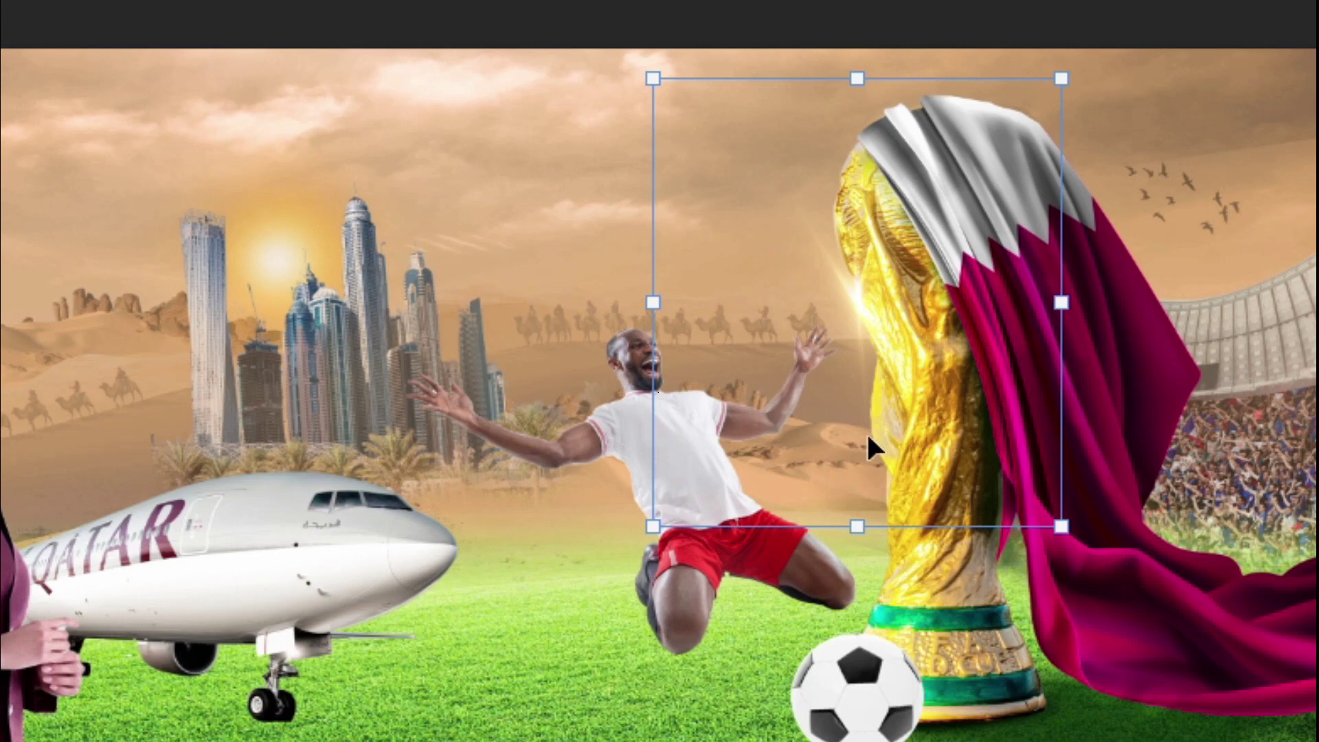
Place a copy of the diagonal flare over the sun behind the skyscrapers and rotate it.
left_click_drag(881, 297, 301, 268)
left_click_drag(498, 529, 536, 197)
key("Return")
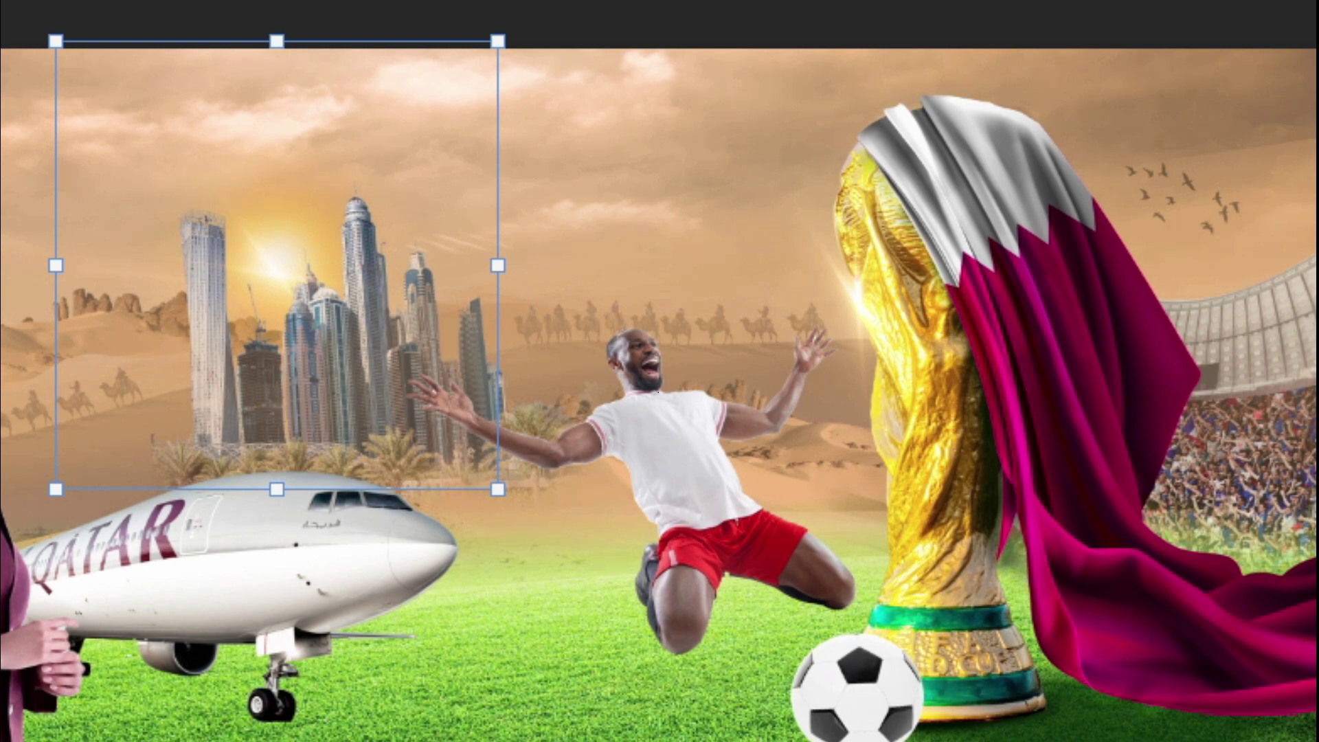
Add an Exposure adjustment clipped to the football, with exposure set to -3.56.
left_click_drag(888, 722, 773, 612)
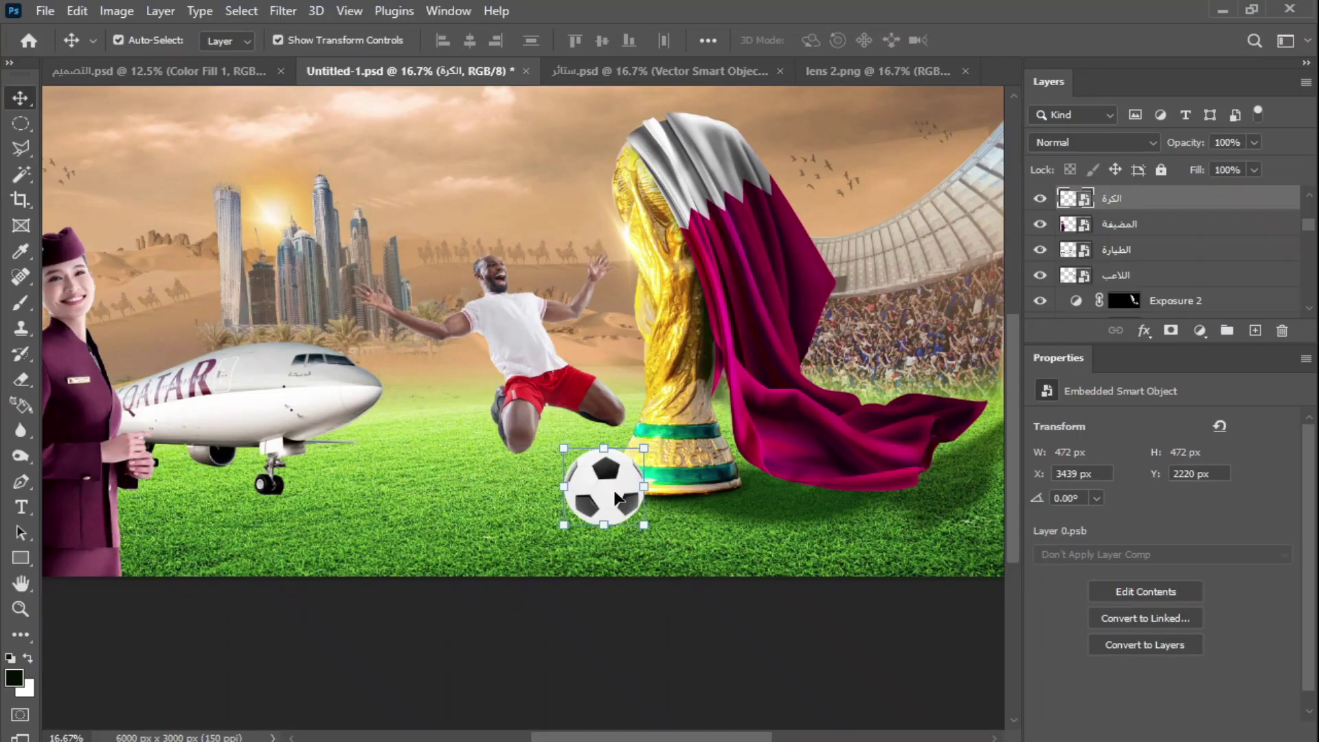
left_click(1200, 330)
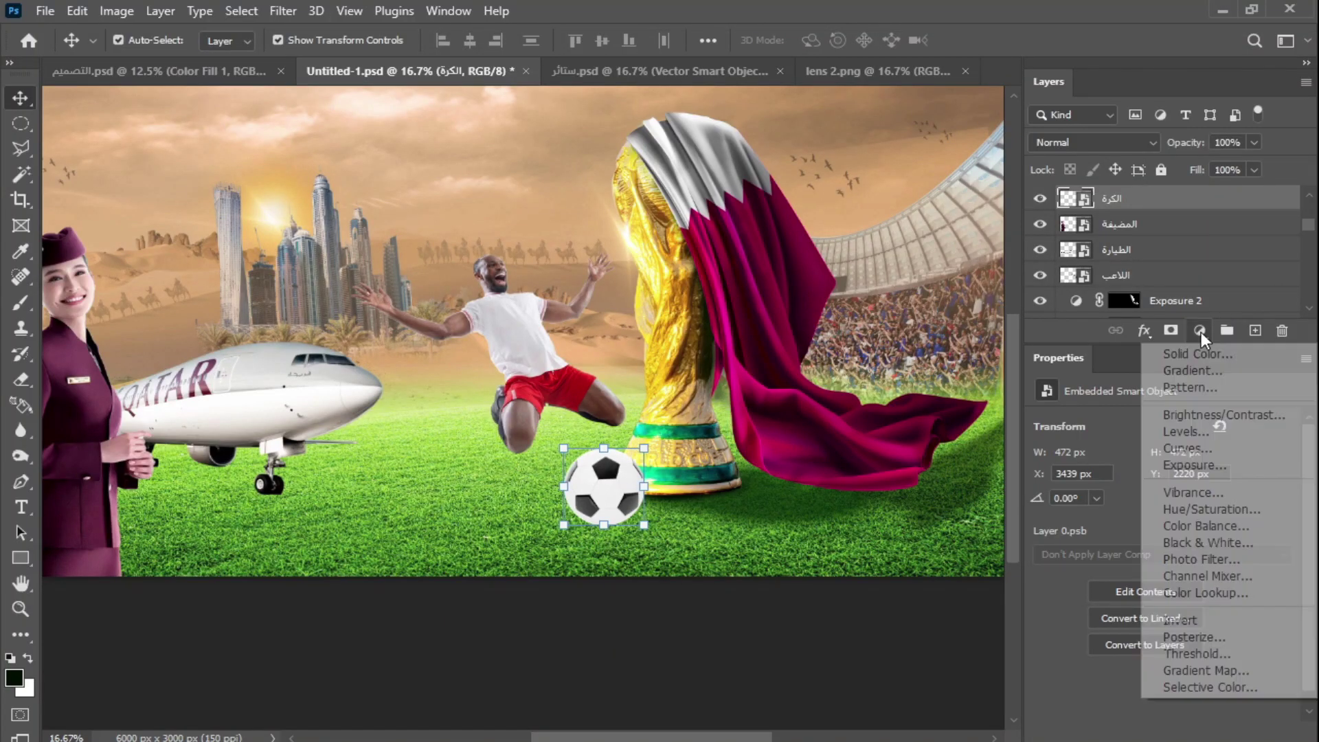
left_click(1216, 470)
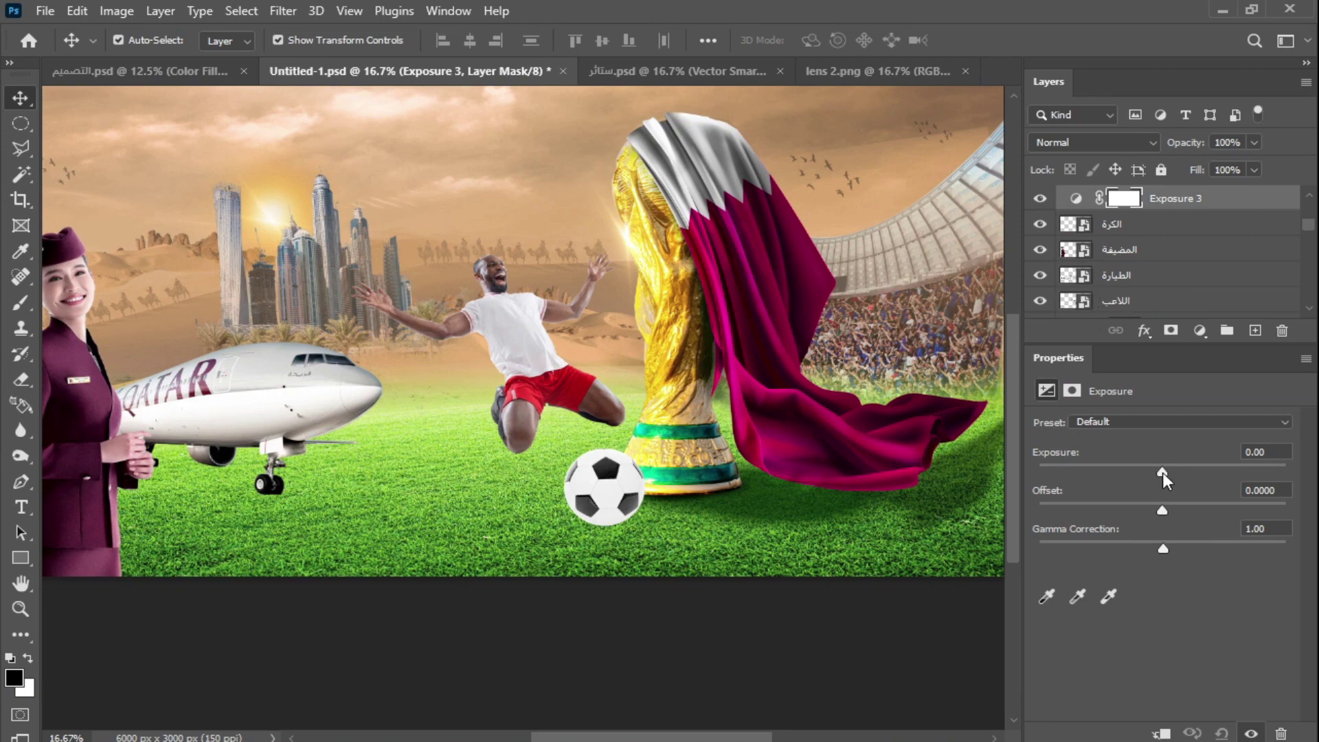
left_click_drag(1162, 472, 1097, 475)
left_click(1161, 734)
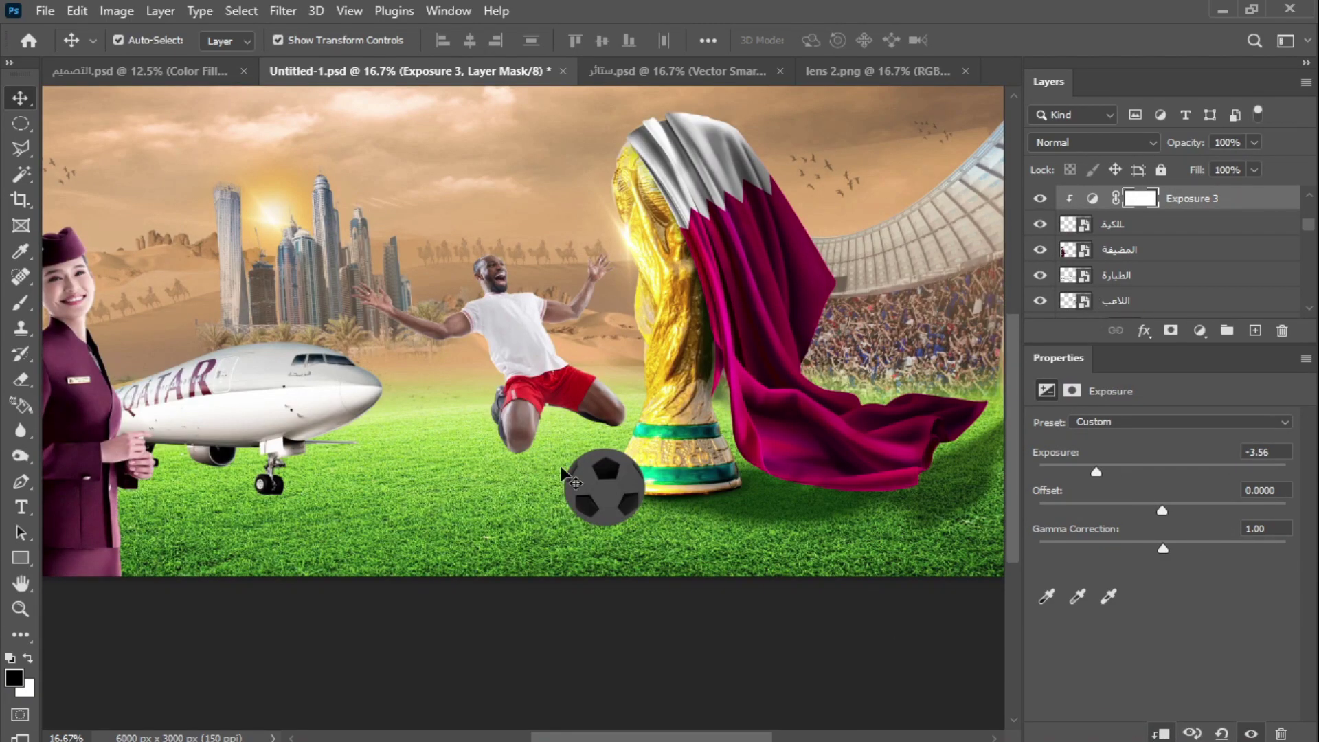
Paint black on the football's Exposure mask to relight its sun-facing side, and set the adjustment's opacity to 90%.
left_click(1140, 200)
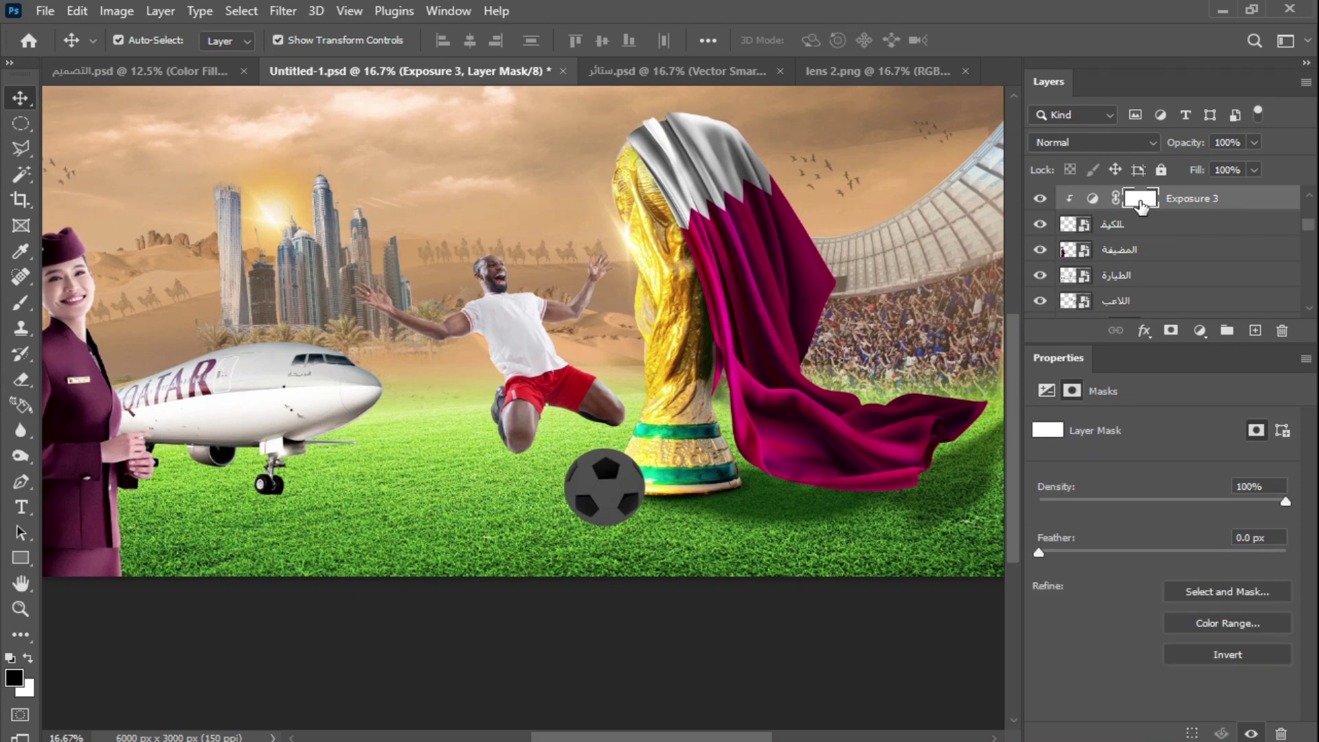
key("b")
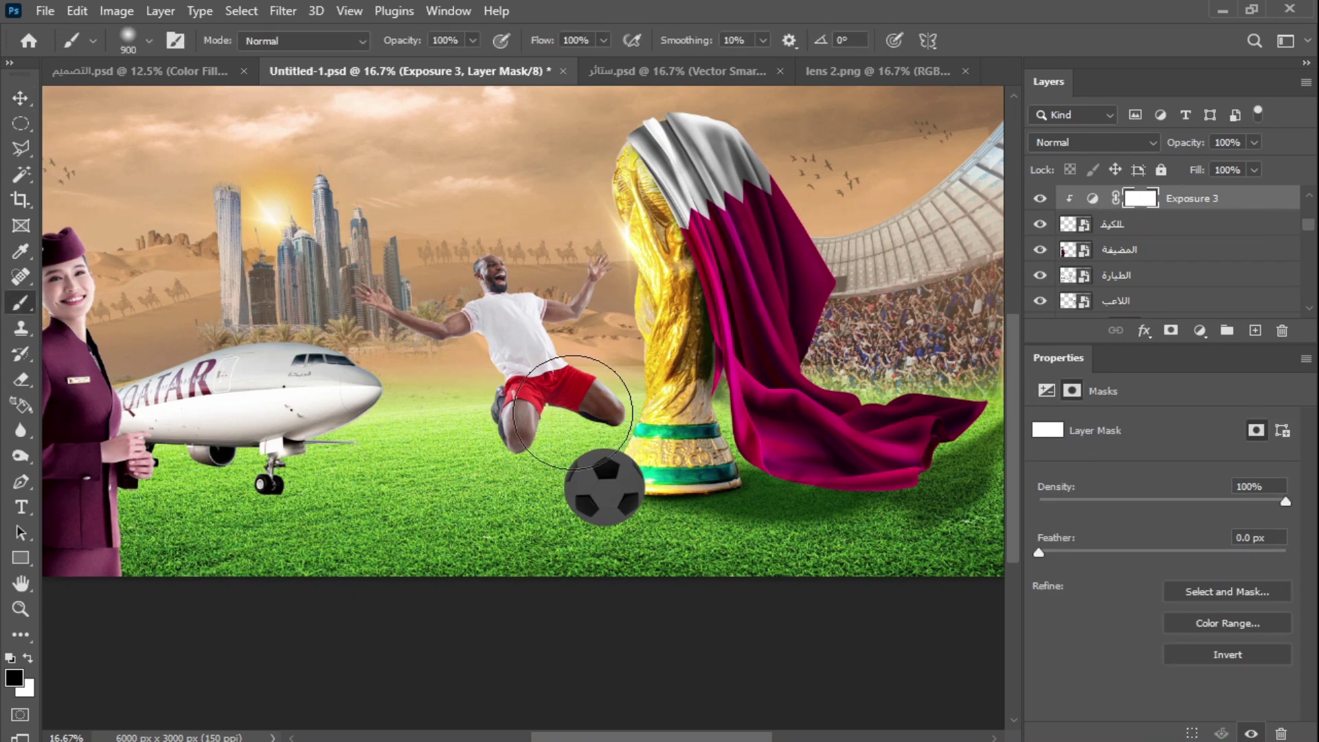
left_click(520, 442)
left_click(529, 447)
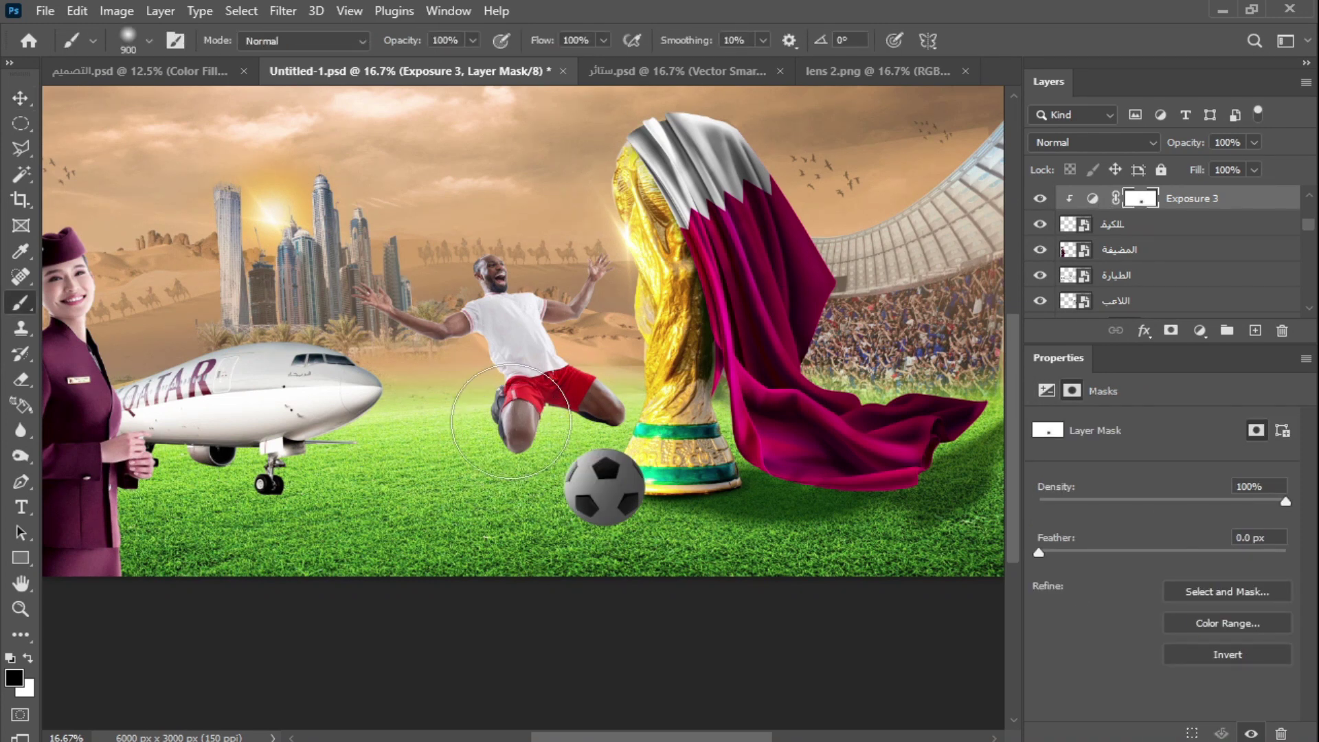
mouse_move(484, 494)
left_mouse_down()
mouse_move(509, 455)
mouse_move(469, 486)
left_mouse_up()
left_click_drag(1253, 142, 1247, 167)
Create a layer beneath the football and paint a thin dark contact shadow under it with a 100 px soft brush.
left_click(20, 99)
key("ctrl+plus")
key("ctrl+plus")
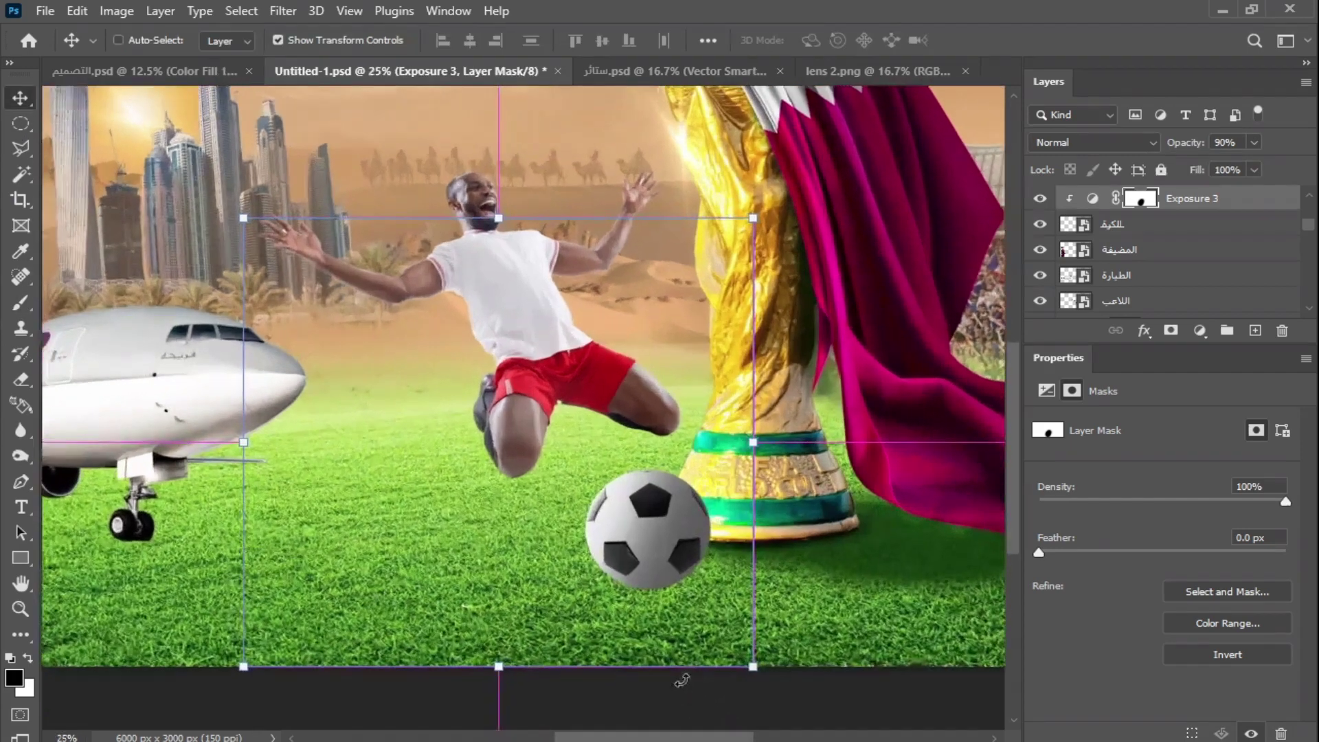
left_click_drag(732, 659, 678, 475)
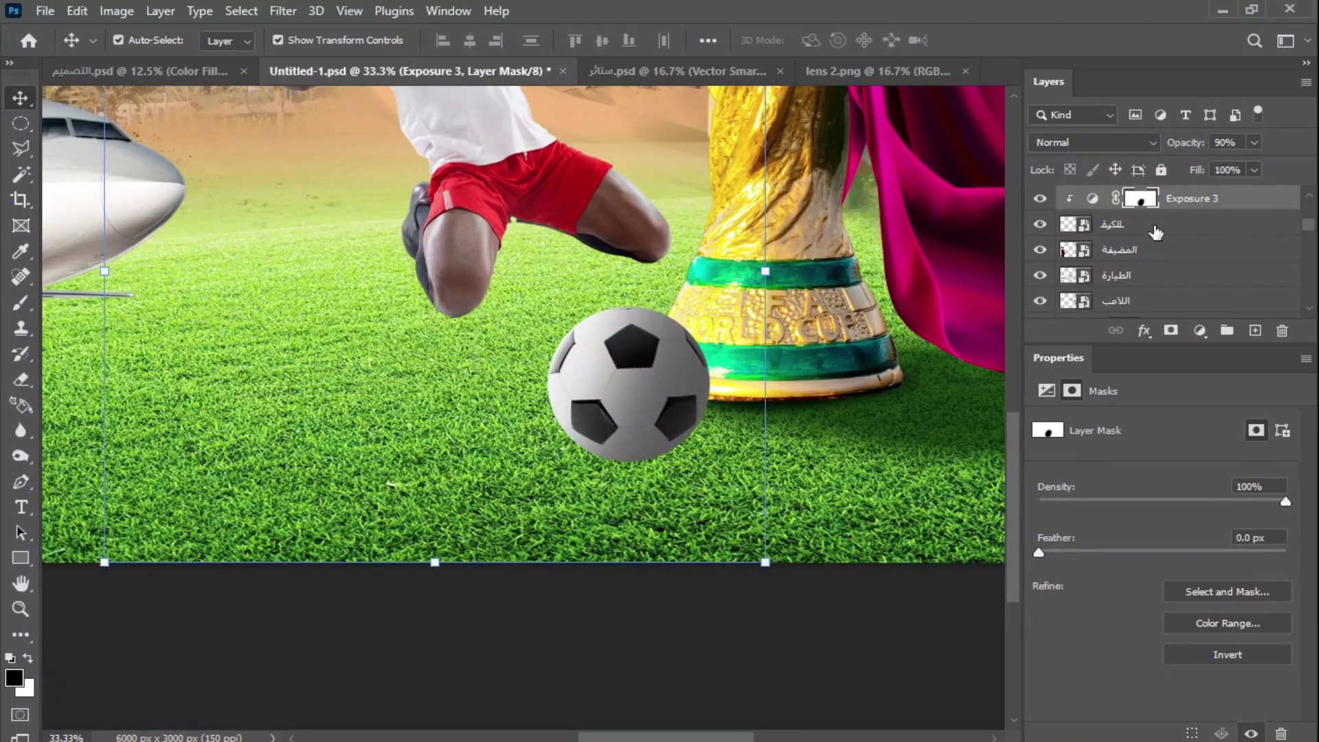
left_click(1135, 231)
left_click(1148, 258)
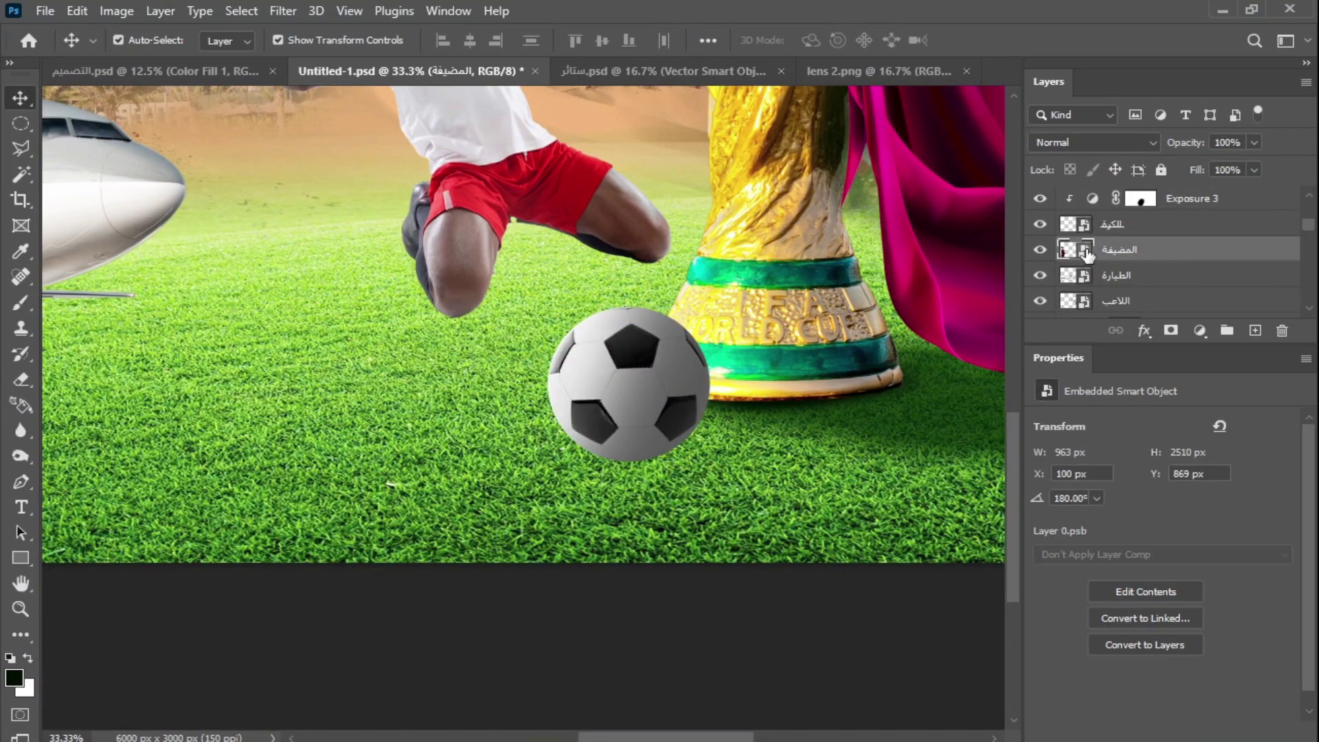
left_click(1255, 331)
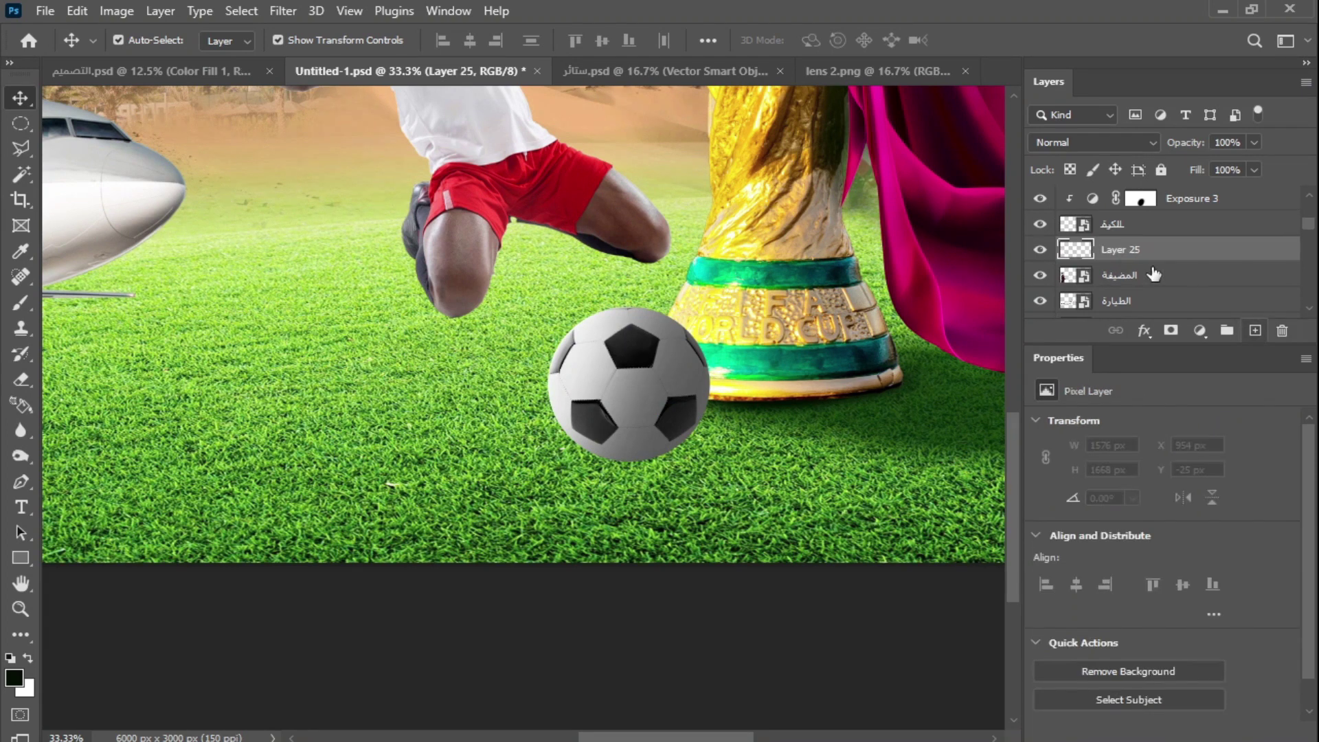
left_click(1115, 230)
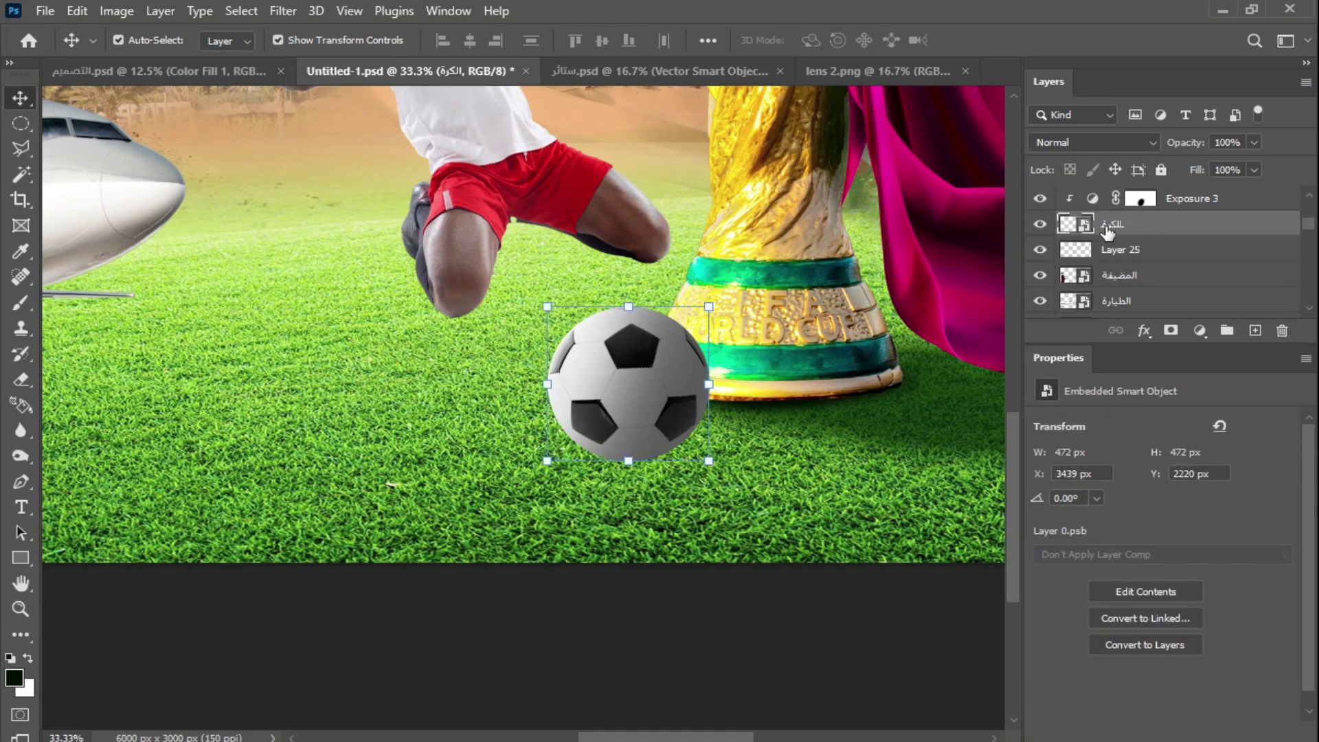
left_click(1129, 253)
key("b")
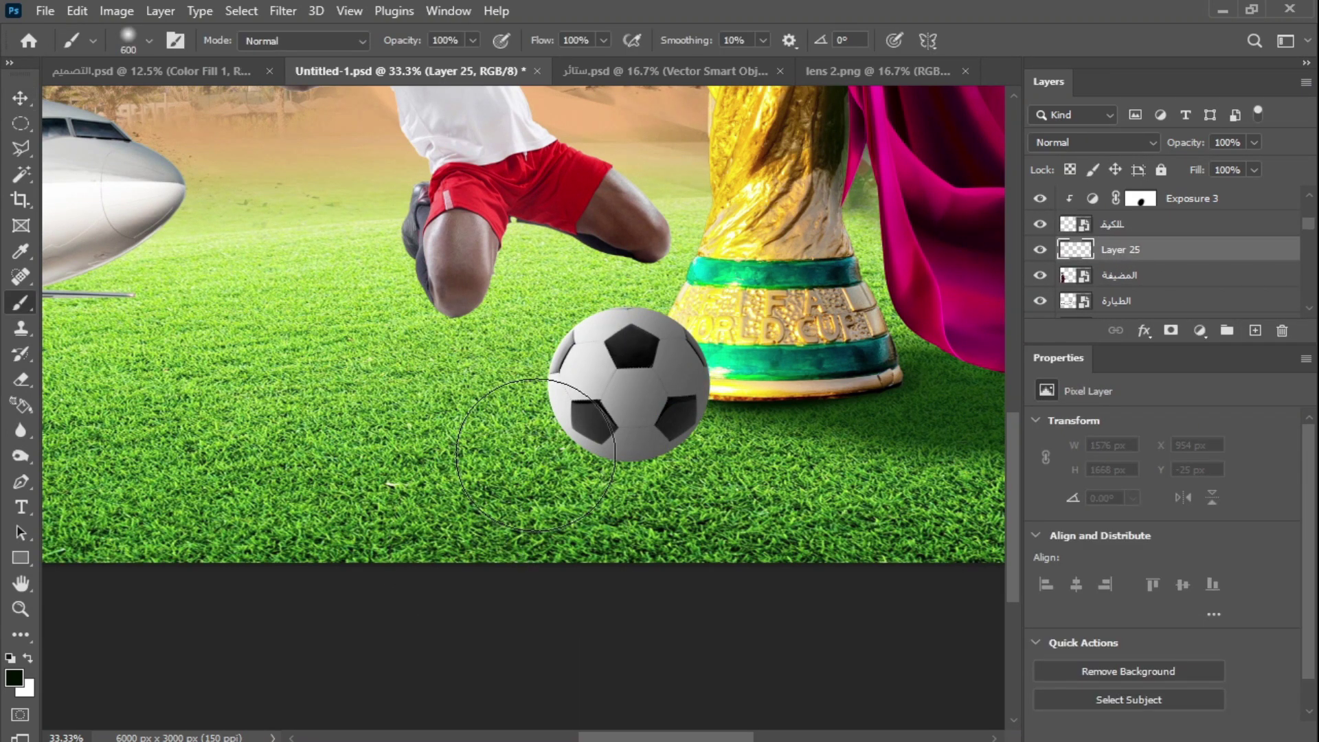
mouse_move(656, 452)
left_mouse_down()
mouse_move(610, 448)
mouse_move(666, 447)
left_mouse_up()
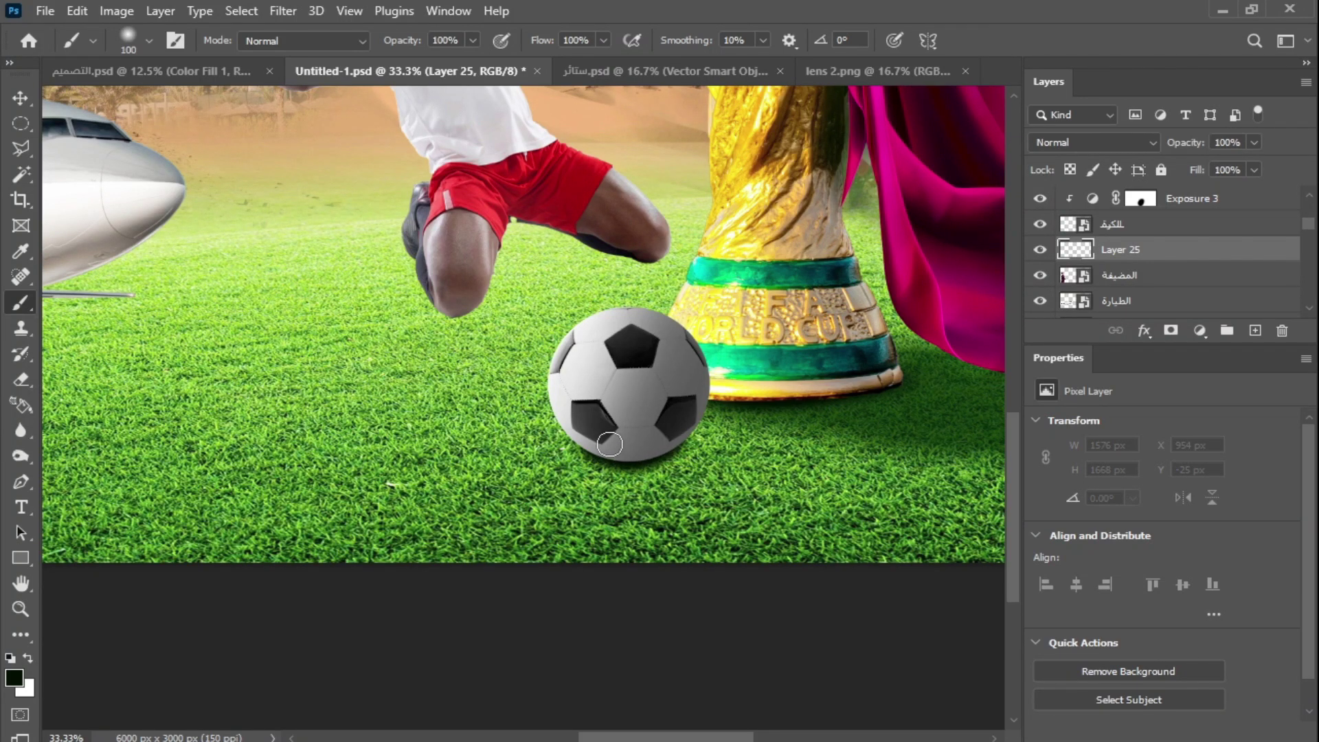
On another new layer beneath the football, paint a dark cast shadow stretching diagonally across the grass, away from the sun.
left_click(1255, 331)
key("bracketright")
key("bracketright")
left_click_drag(668, 459, 755, 489)
left_click_drag(637, 476, 776, 519)
Enlarge the football's cast shadow proportionally to about 929 by 671 px.
key("v")
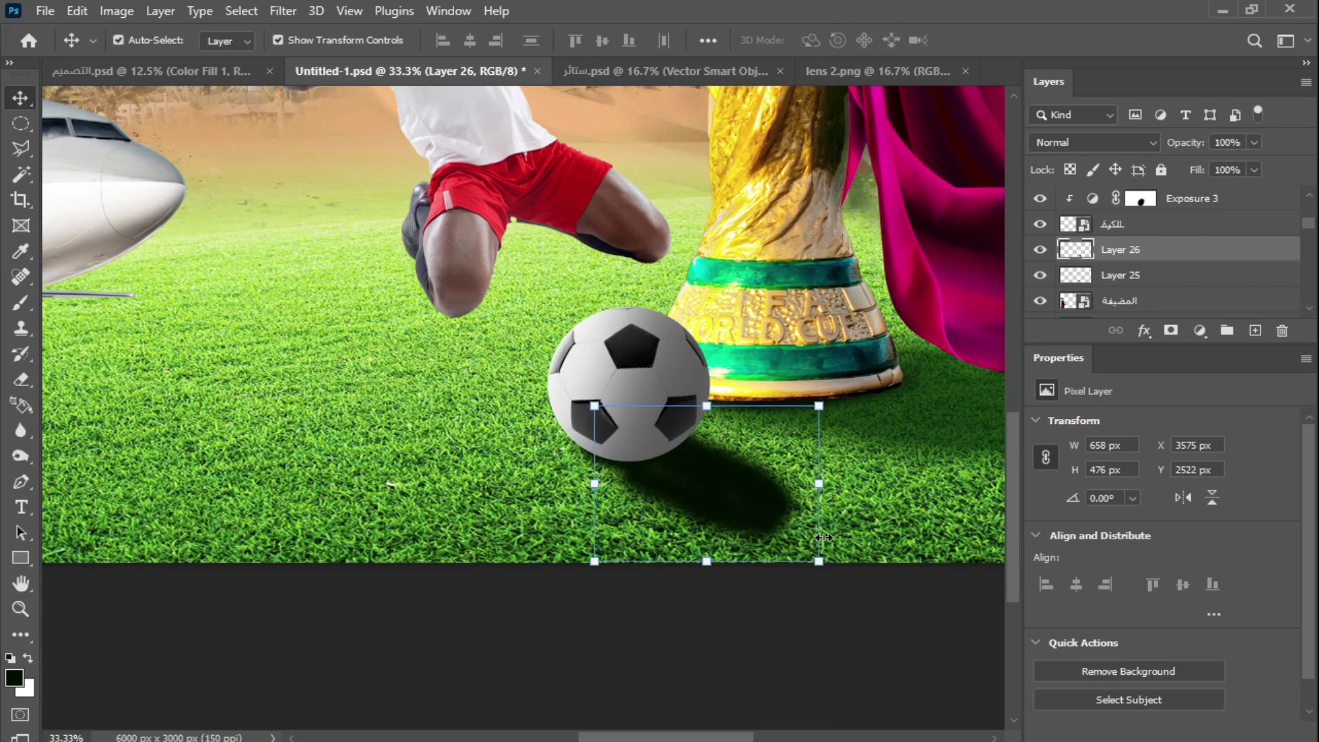
left_click(825, 572)
left_click_drag(822, 566, 927, 630)
key("Return")
key("ctrl+minus")
key("ctrl+minus")
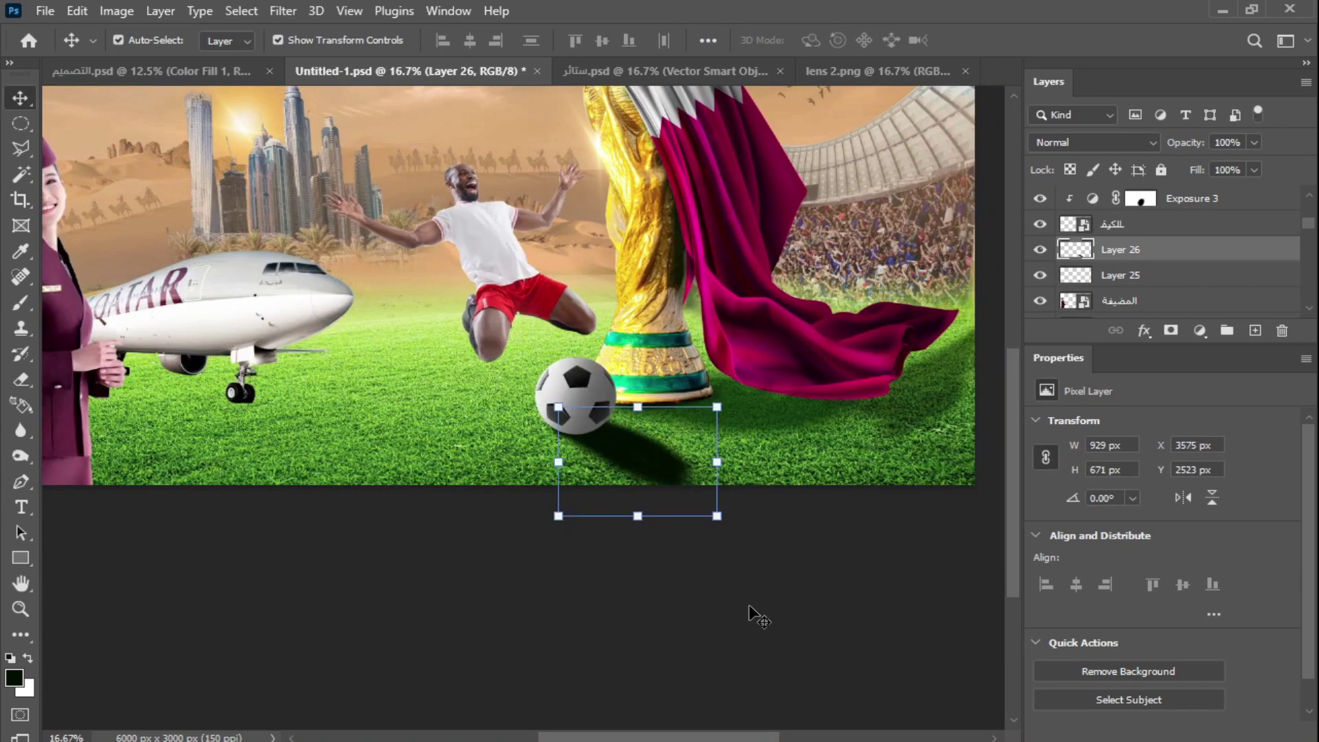
Fade the far end of the football's cast shadow with a soft 1600 px eraser at 19% opacity.
key("e")
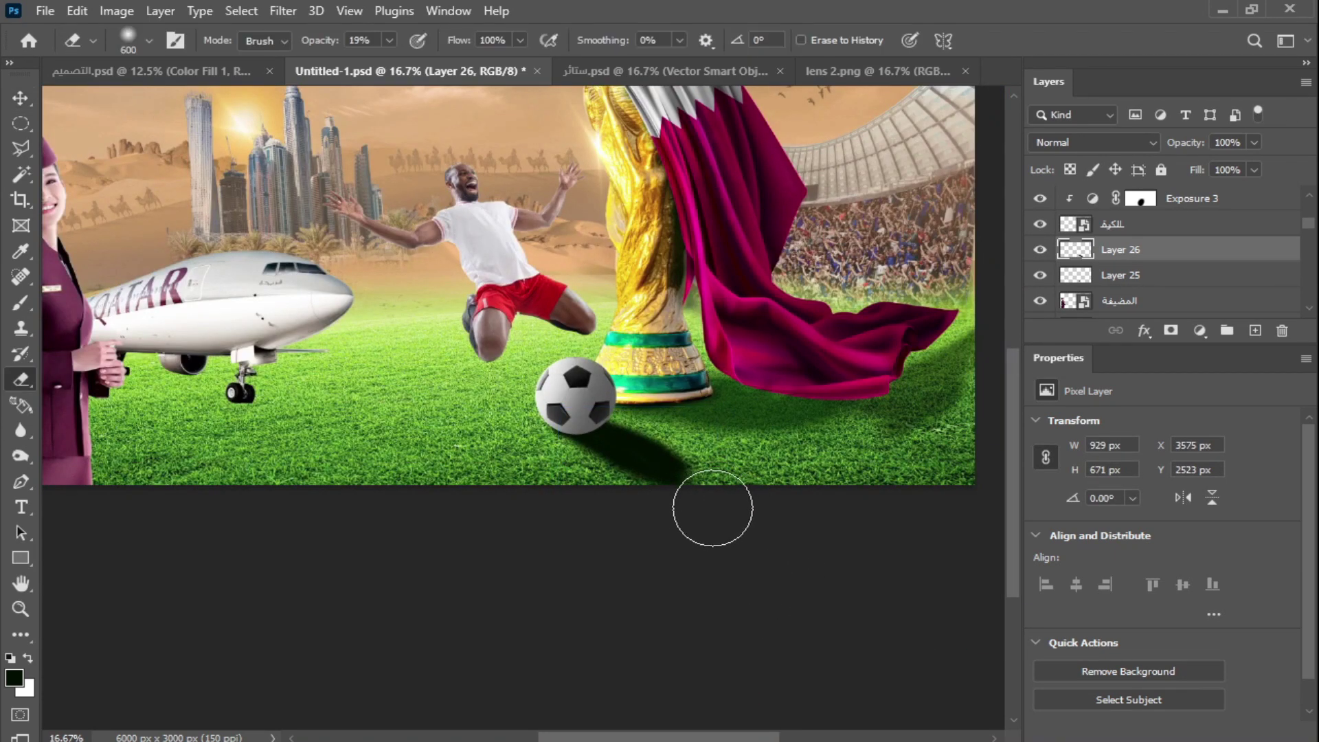
key("bracketright")
key("bracketright")
key("bracketright")
key("bracketright")
key("bracketright")
key("bracketright")
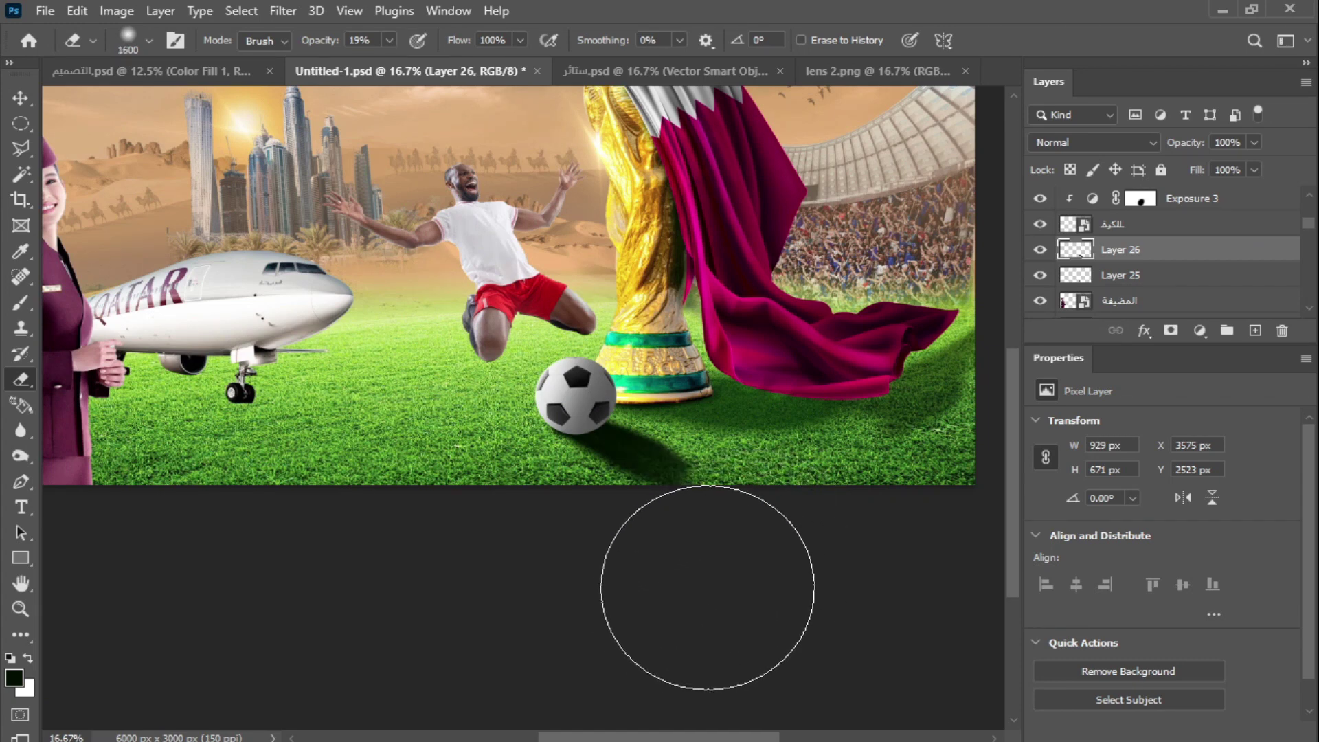
Lower the football's cast shadow to 71% opacity and distort it to stretch farther across the grass.
key("v")
left_click(1253, 143)
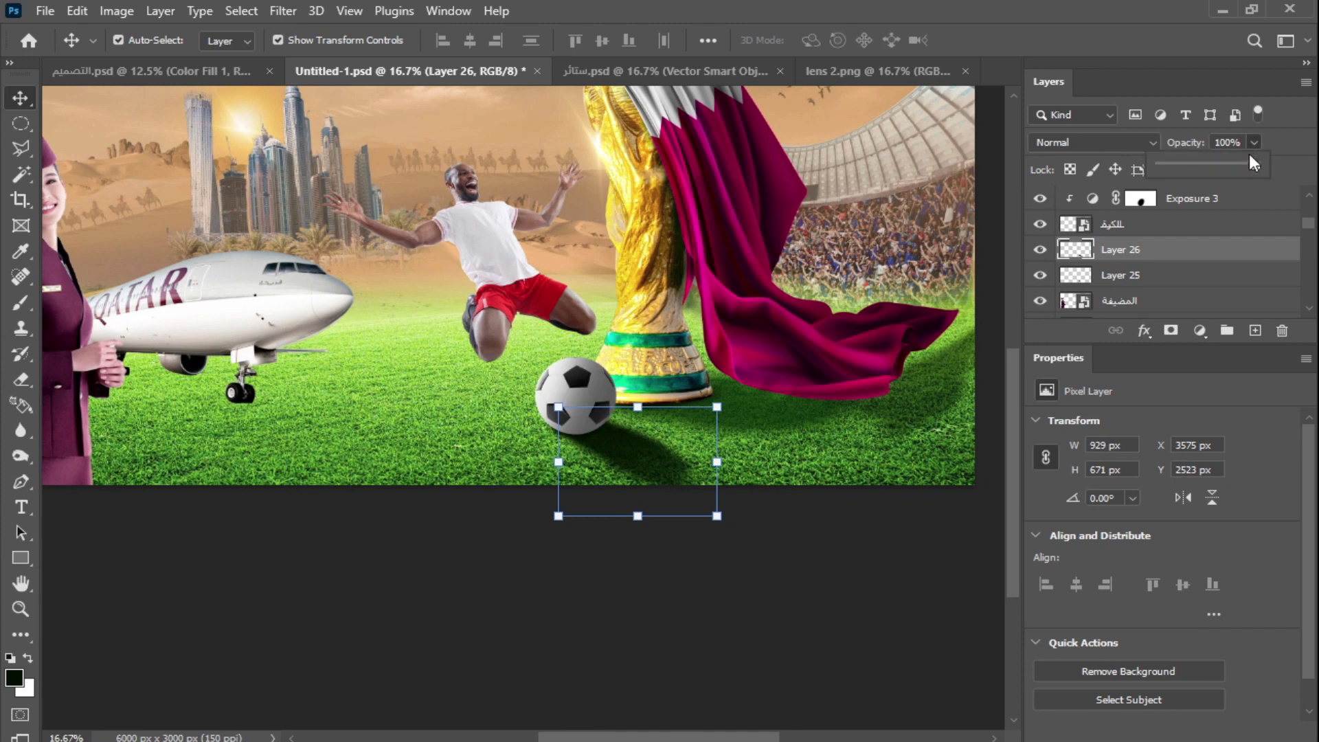
left_click_drag(1246, 165, 1237, 165)
left_click_drag(719, 518, 936, 583)
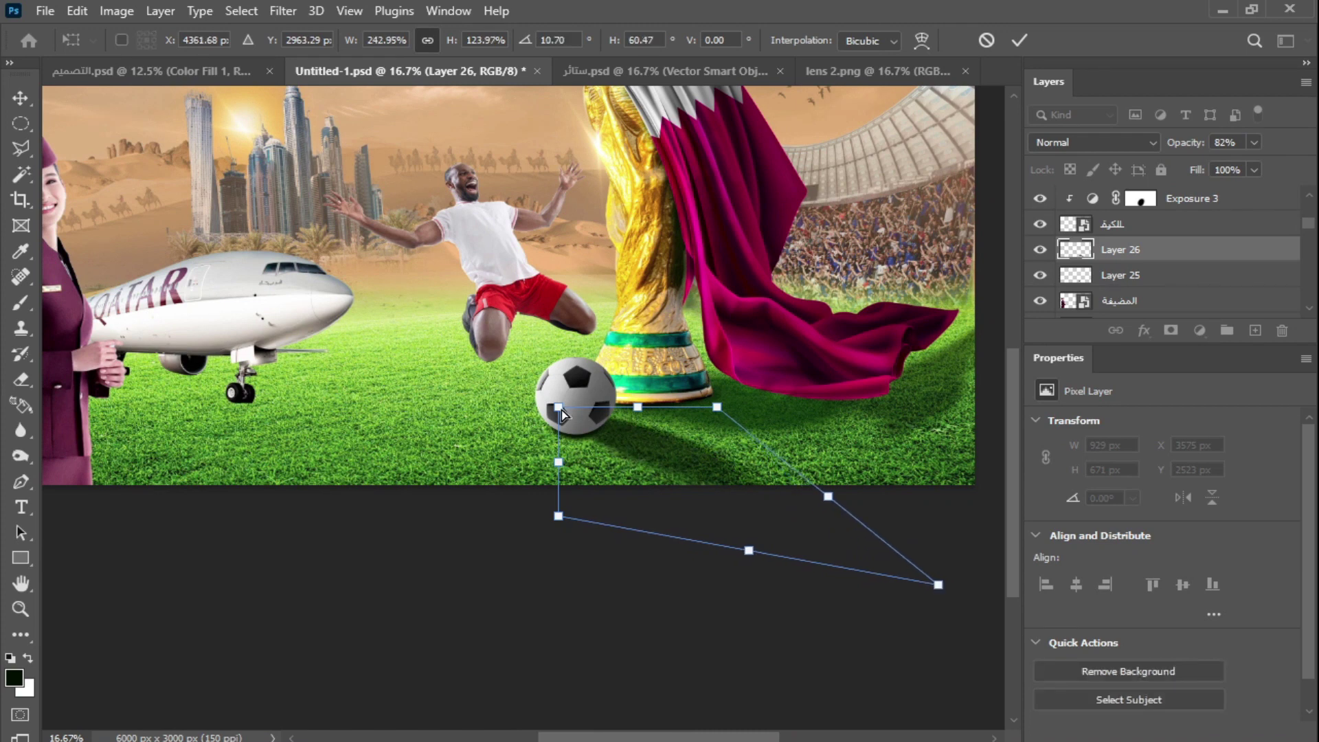
key("Escape")
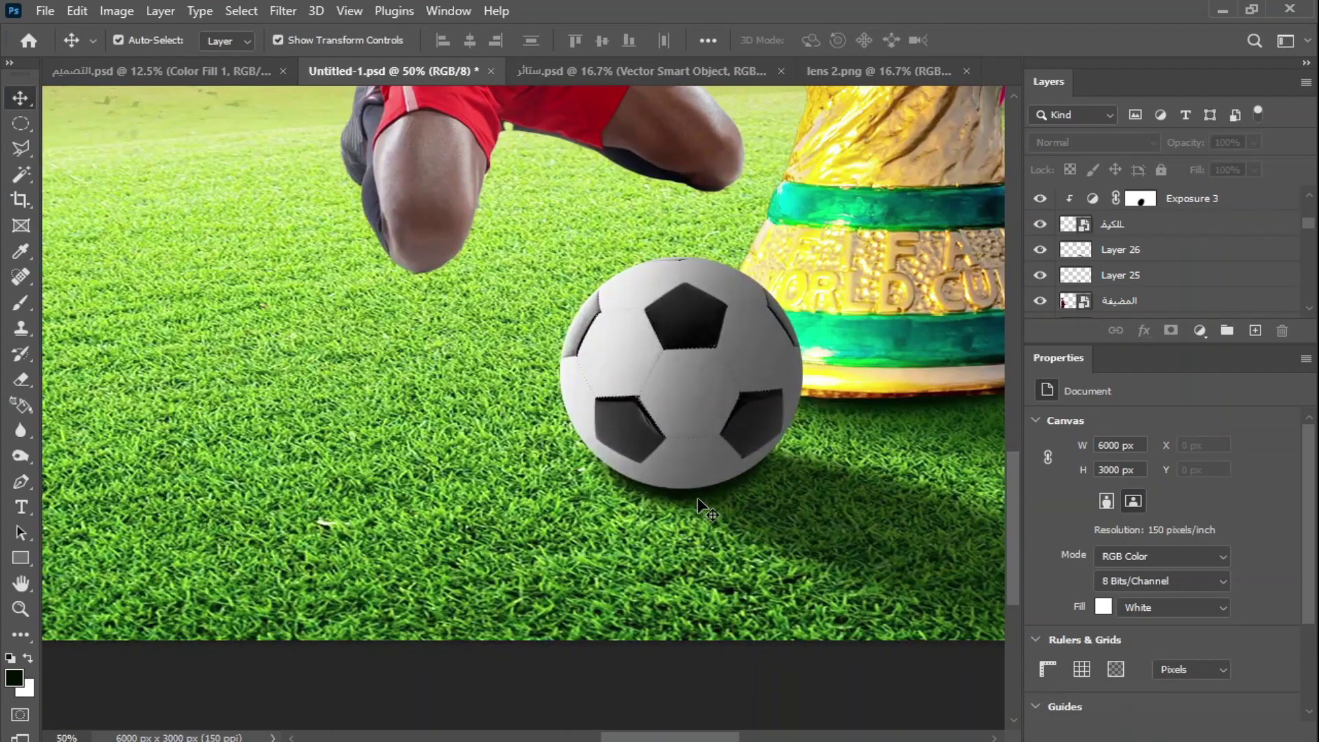
Touch up the shadow where the football meets the grass and save the poster.
left_click(700, 495)
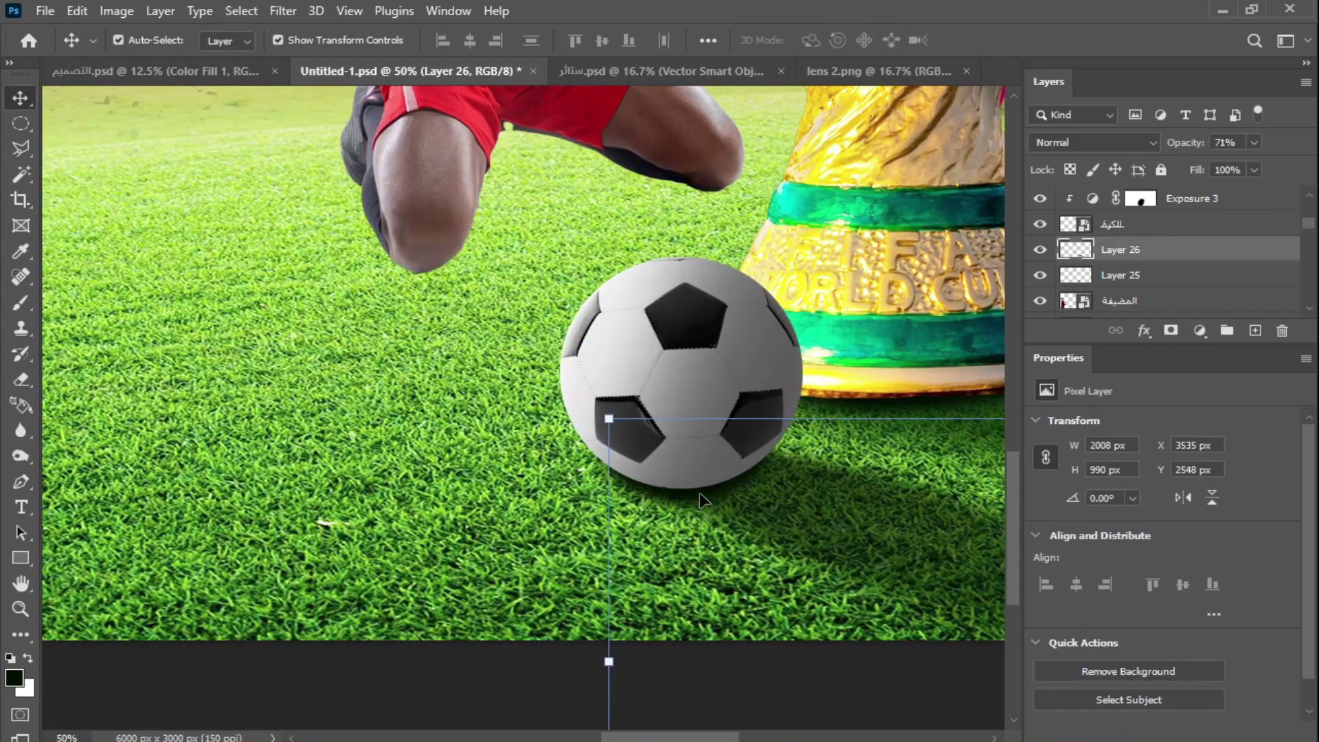
left_click(699, 495)
left_click_drag(683, 415, 687, 471)
left_click_drag(704, 500, 720, 483)
left_click_drag(797, 505, 771, 508)
left_click_drag(801, 451, 815, 440)
left_click_drag(601, 450, 620, 448)
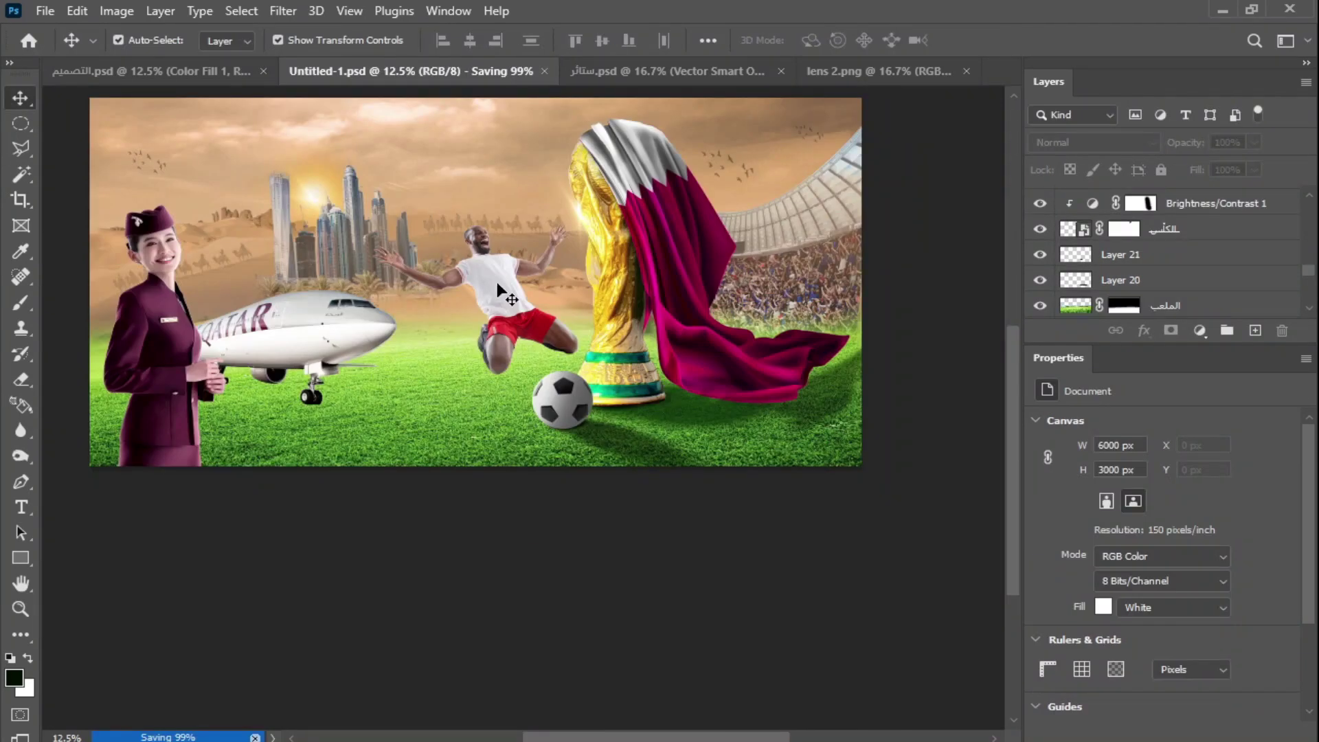
Select the kneeling player and add a new layer directly beneath him for his contact shadows.
left_click_drag(495, 270, 497, 285)
key("ctrl+plus")
key("ctrl+plus")
key("ctrl+plus")
left_click_drag(442, 232, 482, 395)
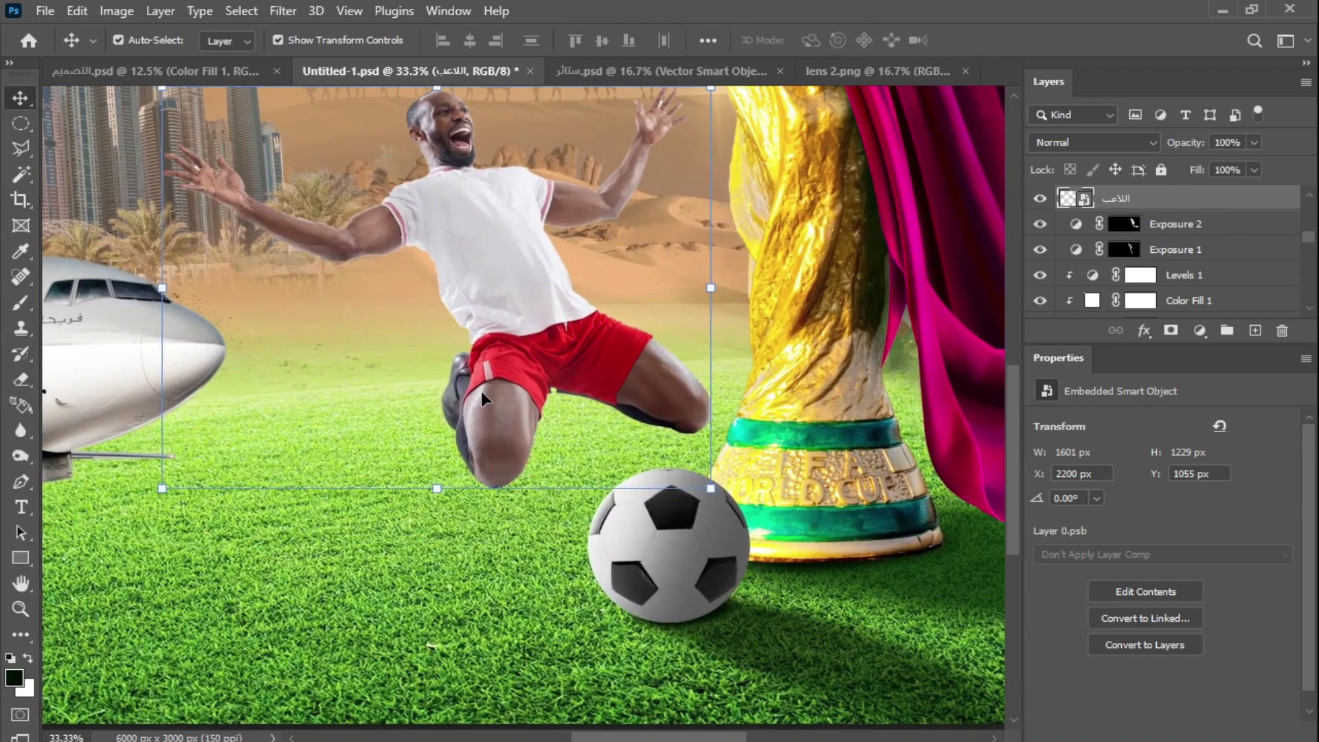
key("ctrl+plus")
key("ctrl+plus")
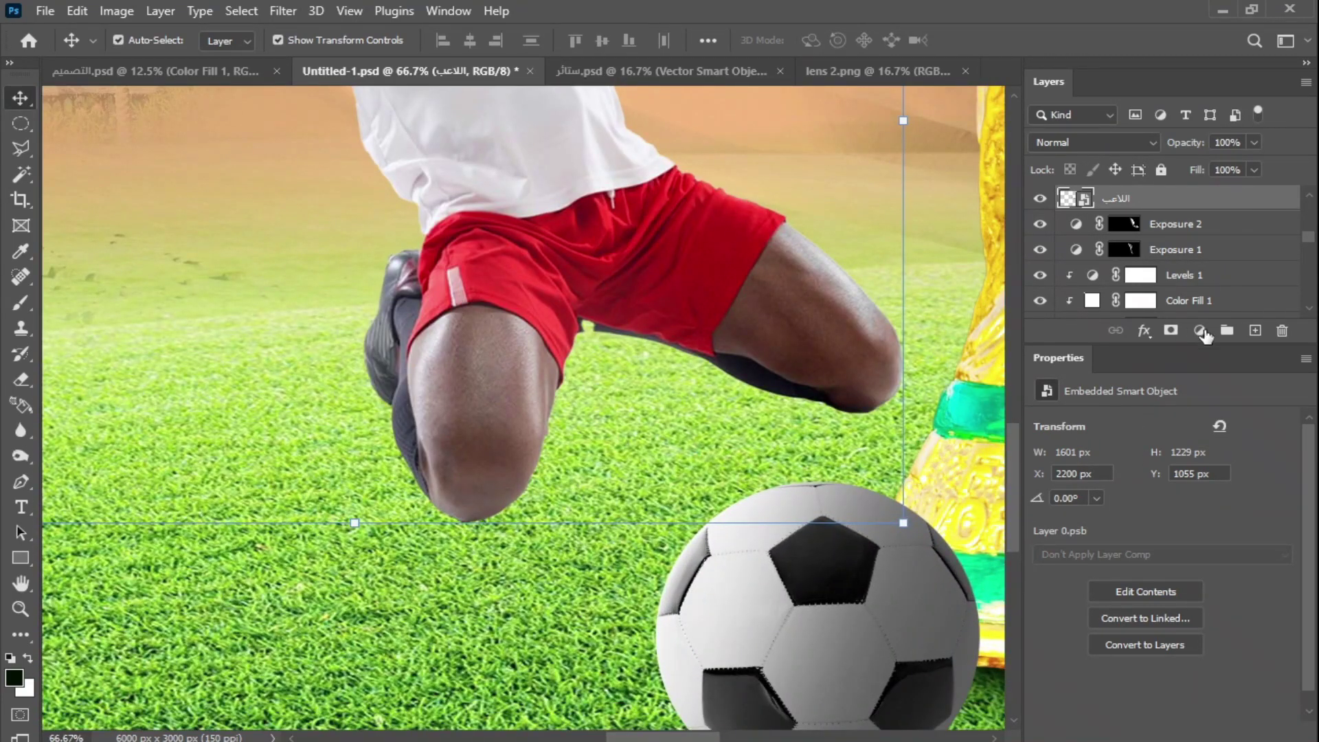
left_click(1255, 330)
left_click_drag(1168, 201, 1156, 232)
Flatten the brush tip and paint dark contact shadows on the grass under both of the player's knees.
key("b")
right_click(466, 495)
left_click_drag(462, 408, 461, 423)
left_click_drag(439, 511, 502, 511)
left_click_drag(824, 404, 886, 405)
On a new layer, paint the player's cast shadow from his knees across the grass behind the football, including an outstretched arm.
left_click(1255, 330)
left_click_drag(543, 488, 797, 402)
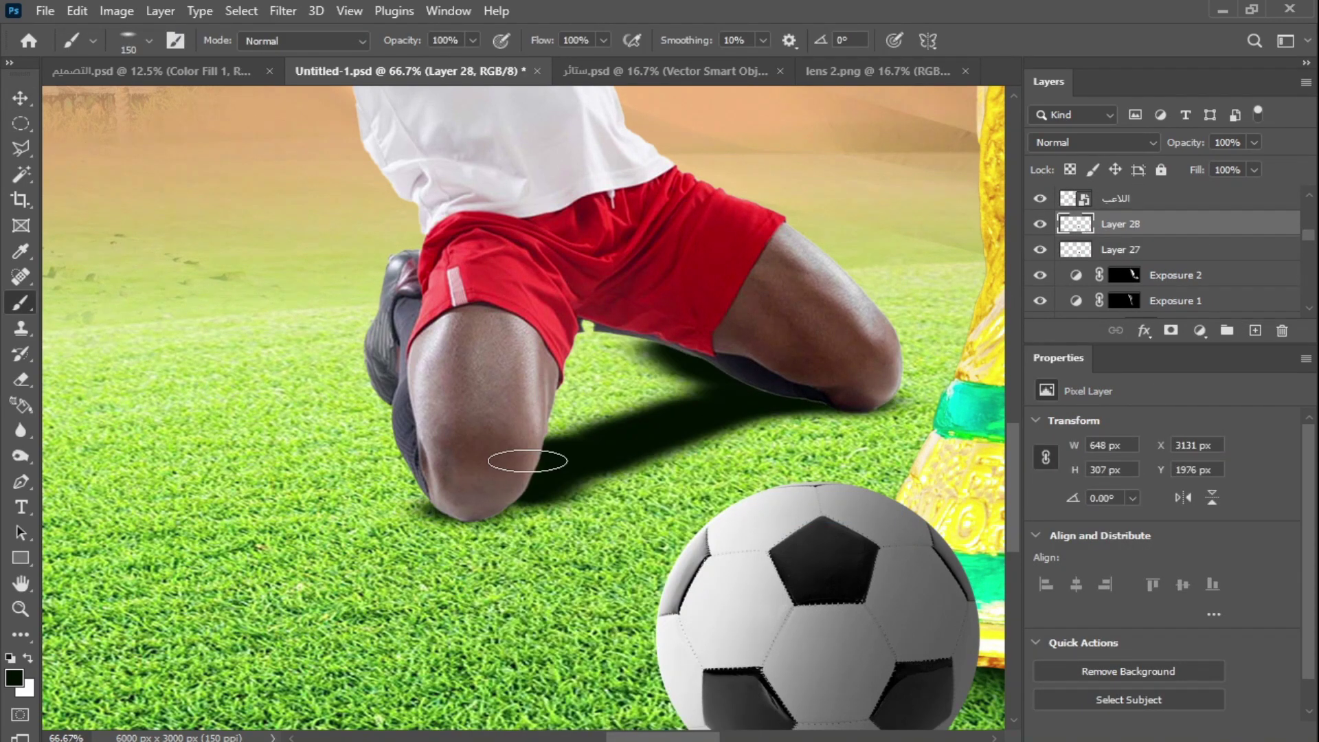
key("ctrl+minus")
key("ctrl+minus")
key("ctrl+minus")
left_click_drag(543, 447, 674, 426)
left_click_drag(550, 488, 474, 587)
Soften the player's cast shadow with a Box Blur of 94 pixels radius.
key("v")
left_click(277, 11)
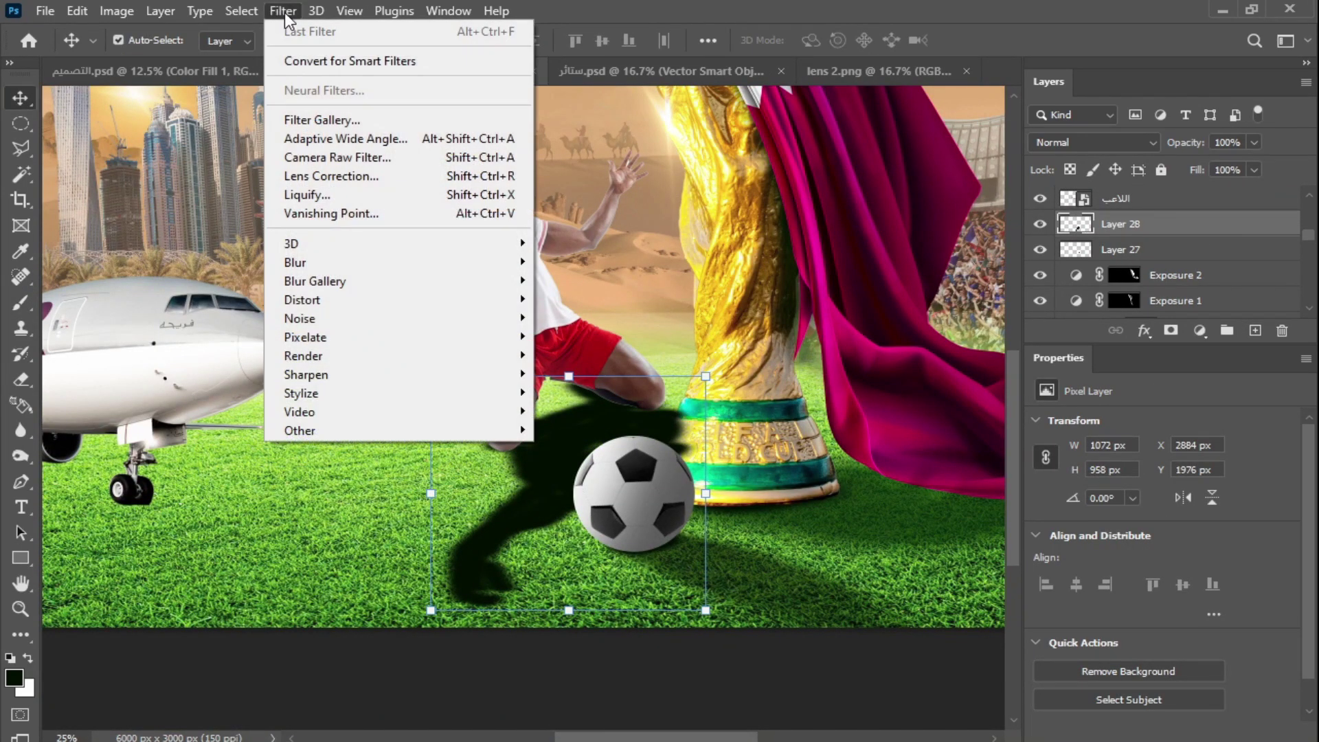
mouse_move(344, 264)
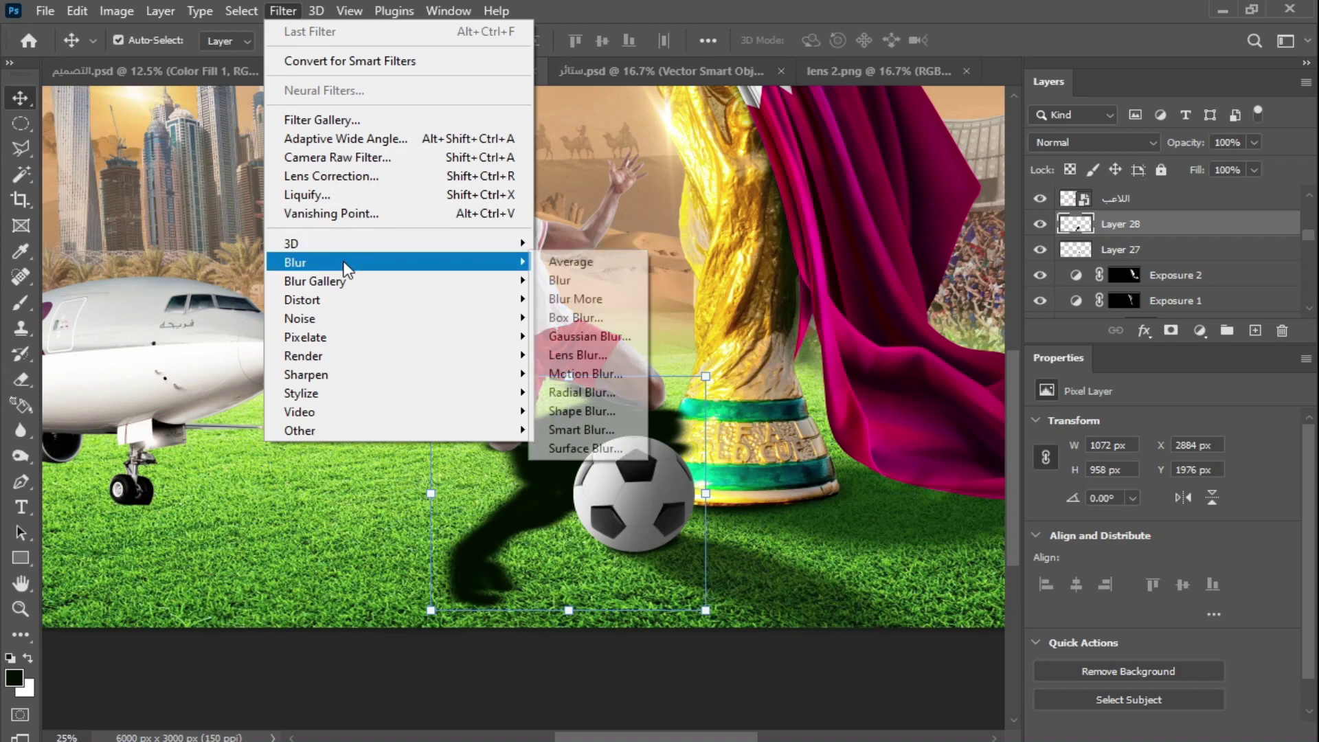
left_click(609, 319)
left_click_drag(931, 401, 942, 412)
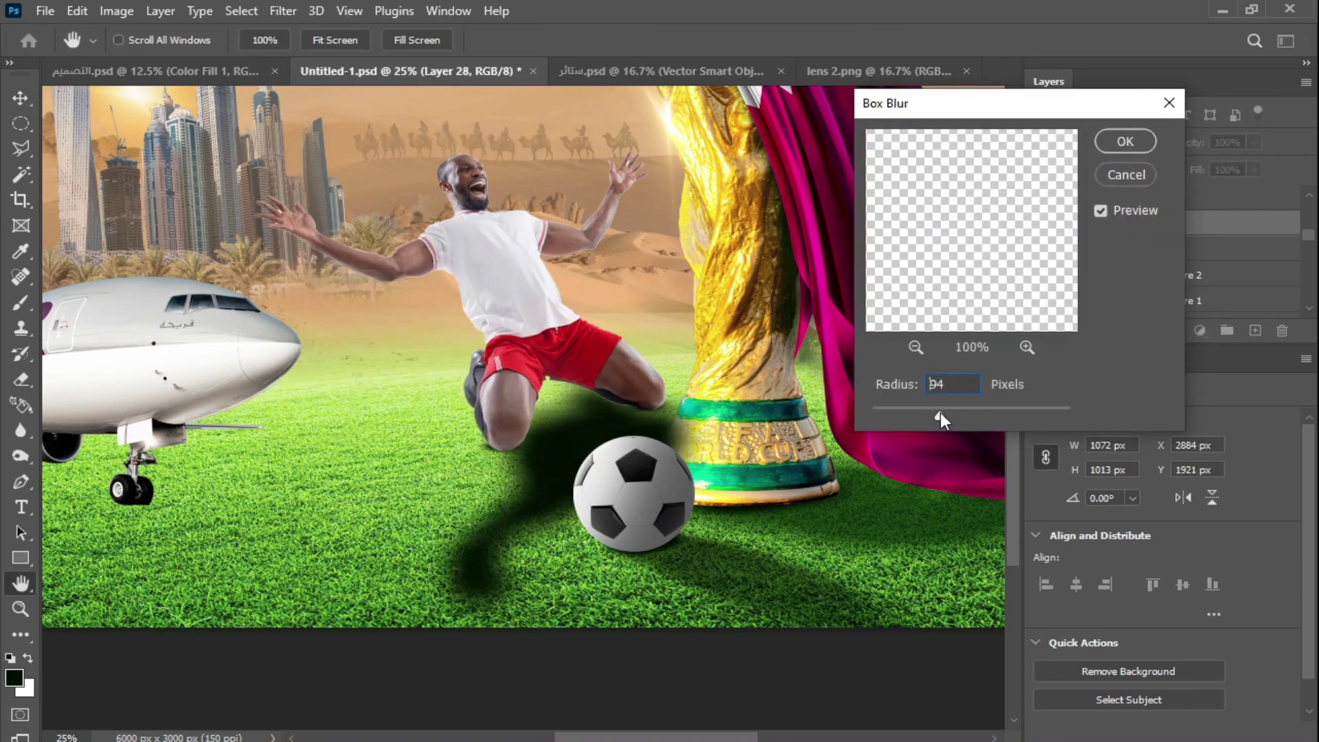
left_click(1125, 141)
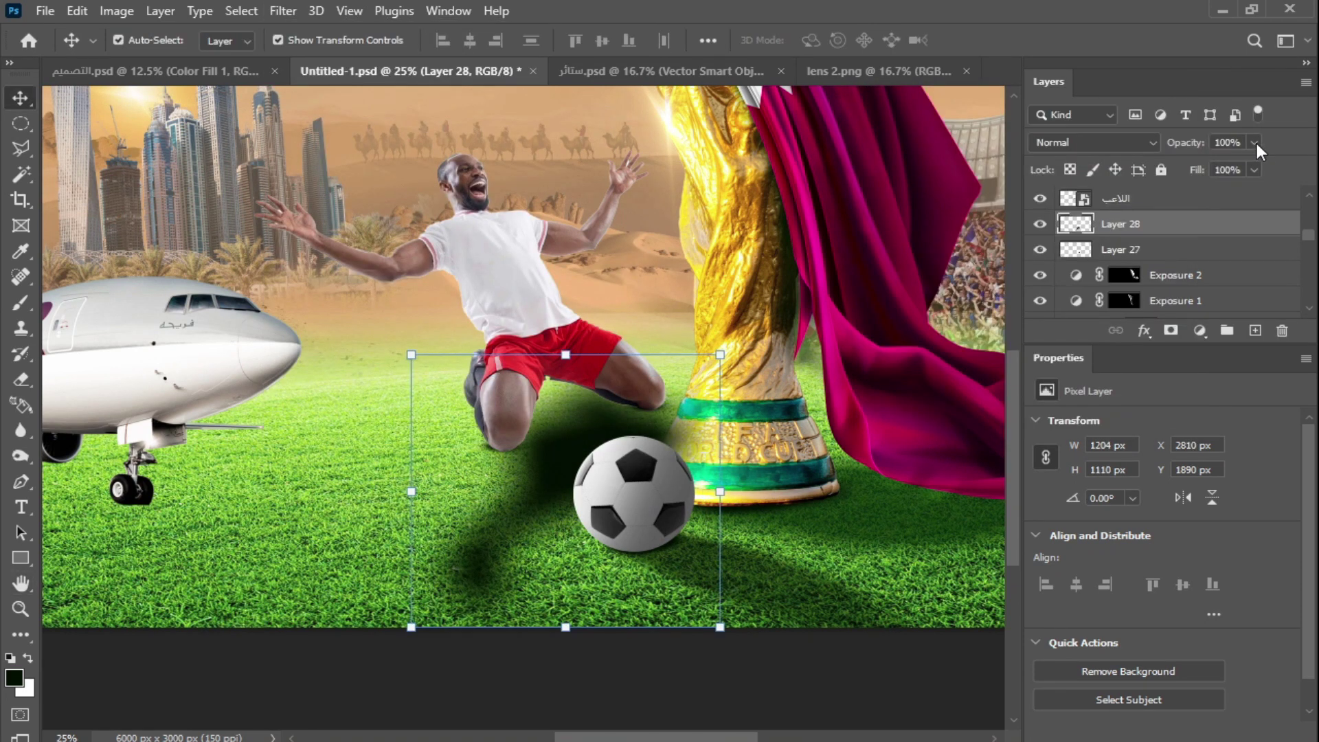
Set the player's cast shadow to 71% opacity and distort it to fall away from the sun toward the poster's lower edge.
left_click_drag(1256, 142, 1227, 167)
left_click_drag(720, 628, 916, 726)
left_click_drag(380, 604, 454, 638)
left_click_drag(380, 330, 311, 296)
left_click_drag(689, 330, 677, 311)
key("Return")
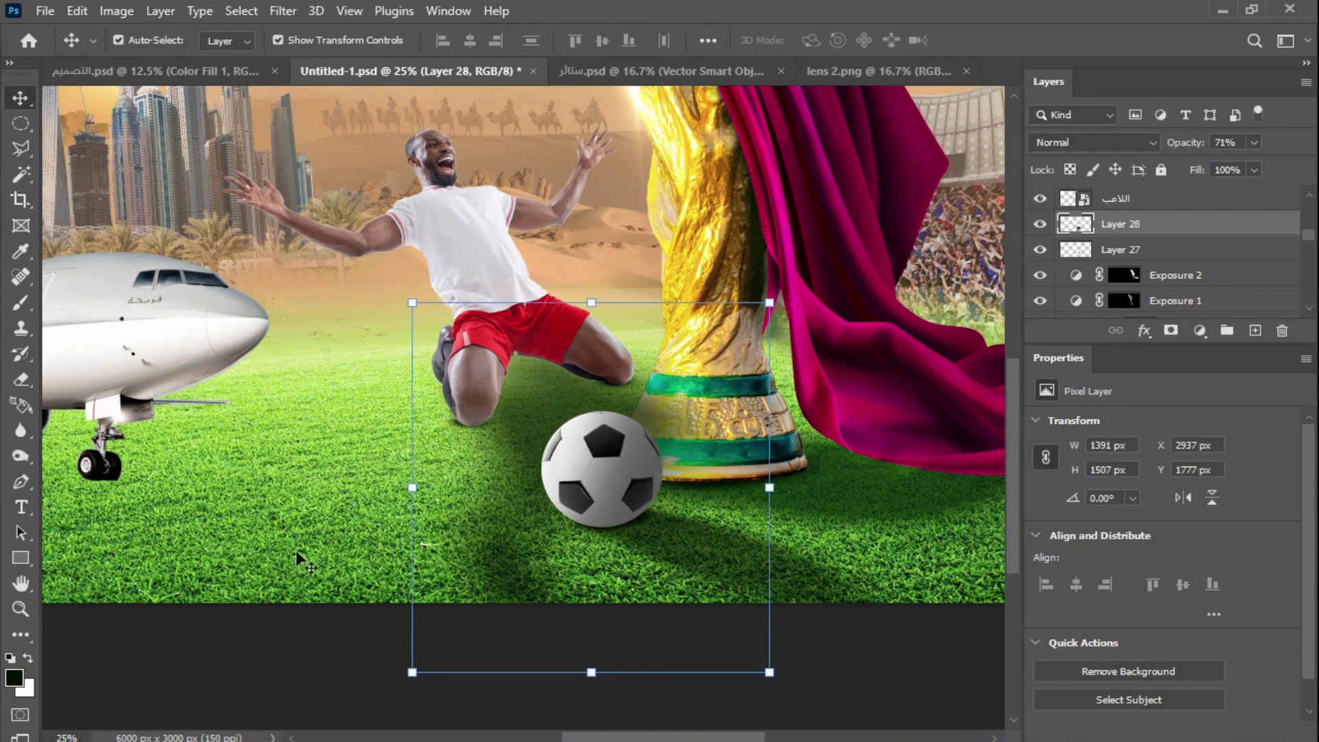
Add an Exposure adjustment clipped to the player, with exposure set to -1.39.
left_click(295, 608)
left_click_drag(170, 186, 452, 320)
left_click_drag(731, 370, 548, 310)
left_click(548, 310)
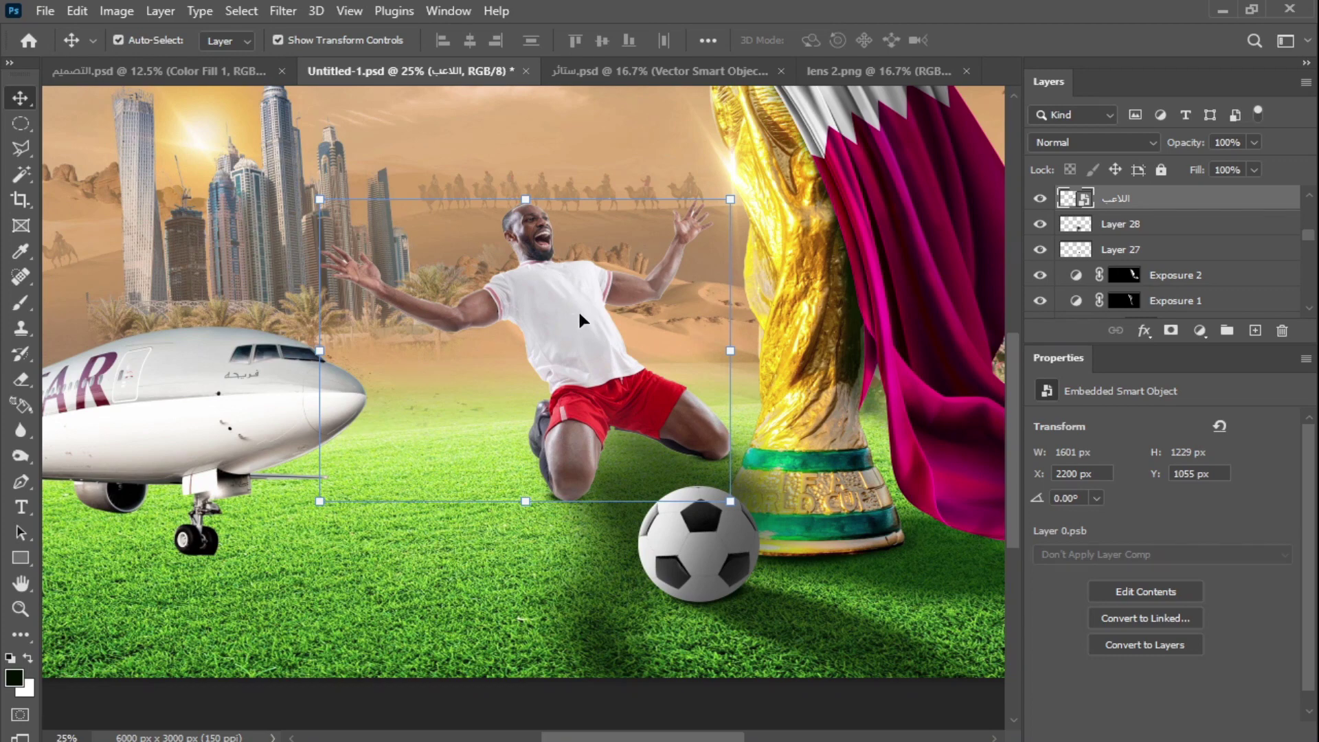
left_click(1201, 330)
left_click(1212, 464)
left_click(1161, 733)
left_click_drag(1162, 468, 1136, 471)
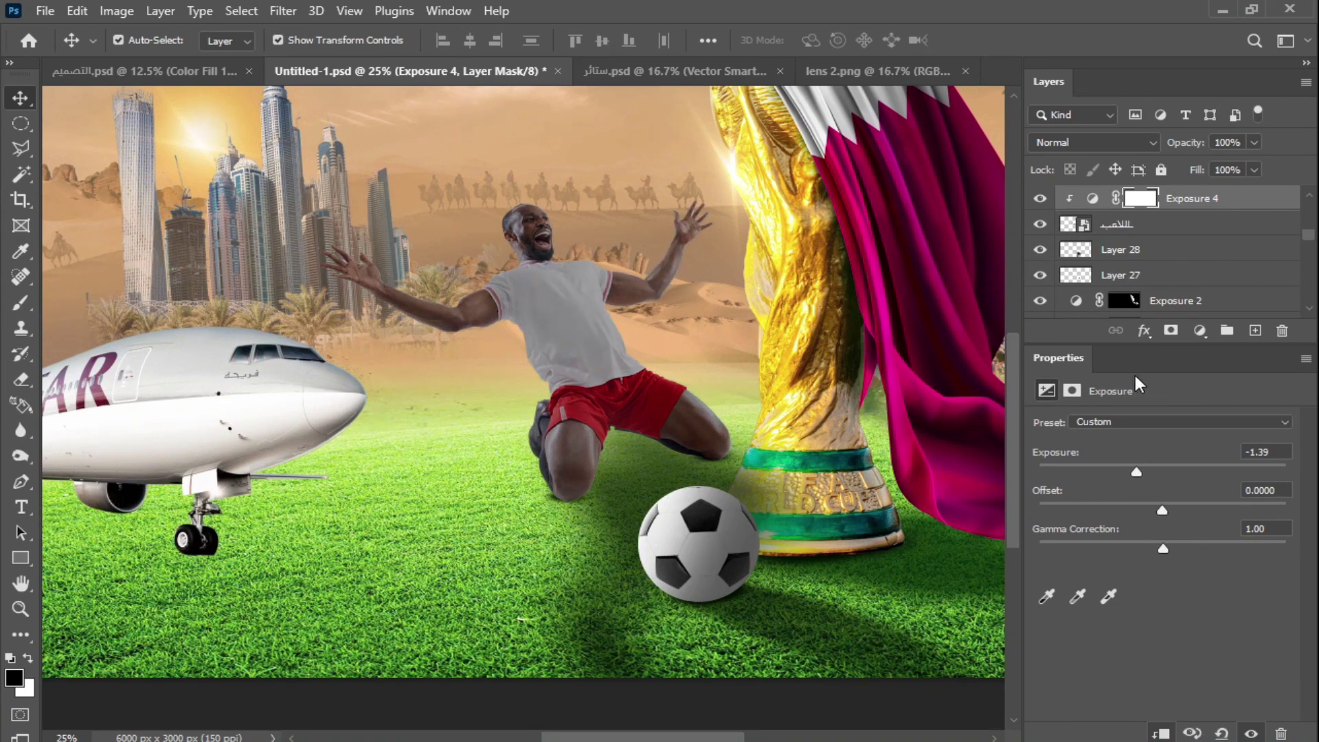
Set the player's Exposure adjustment to 79% opacity and ready a smaller brush on its mask for detail around his upper body.
left_click(1141, 198)
left_click_drag(1259, 140, 1245, 163)
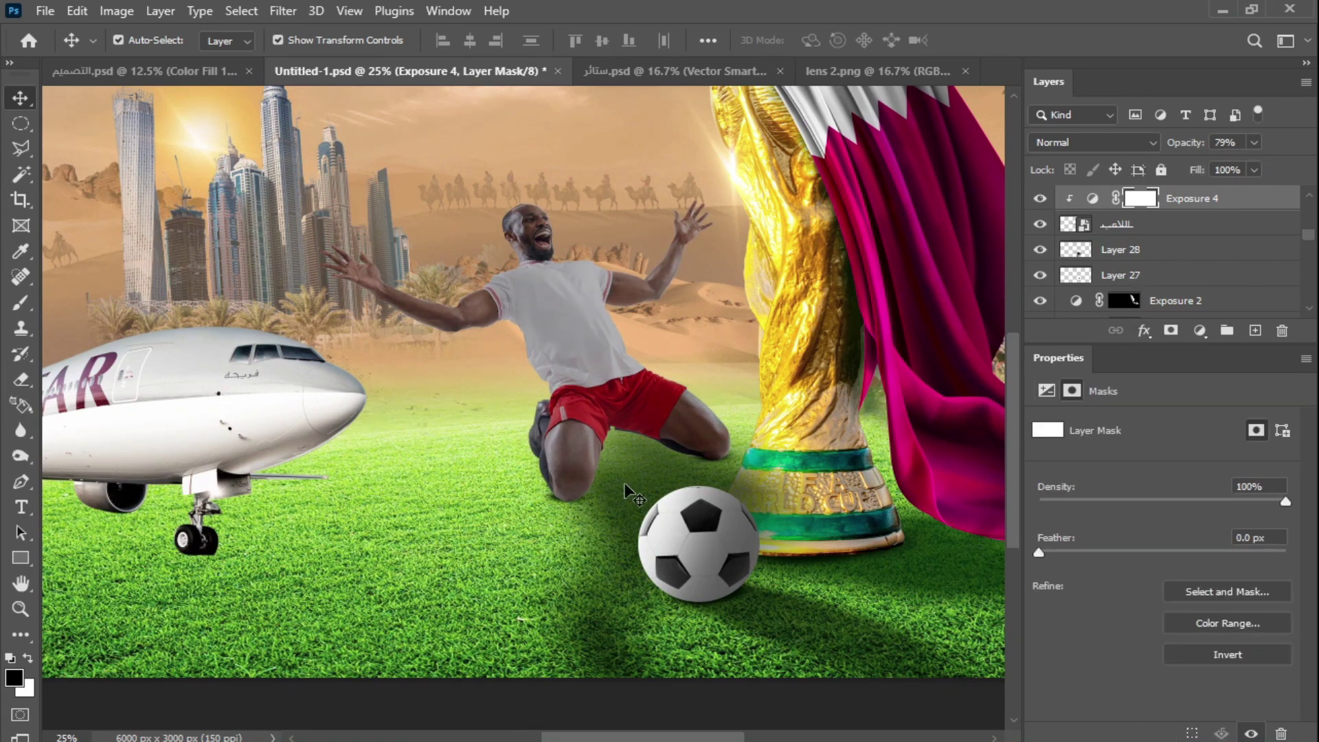
key("b")
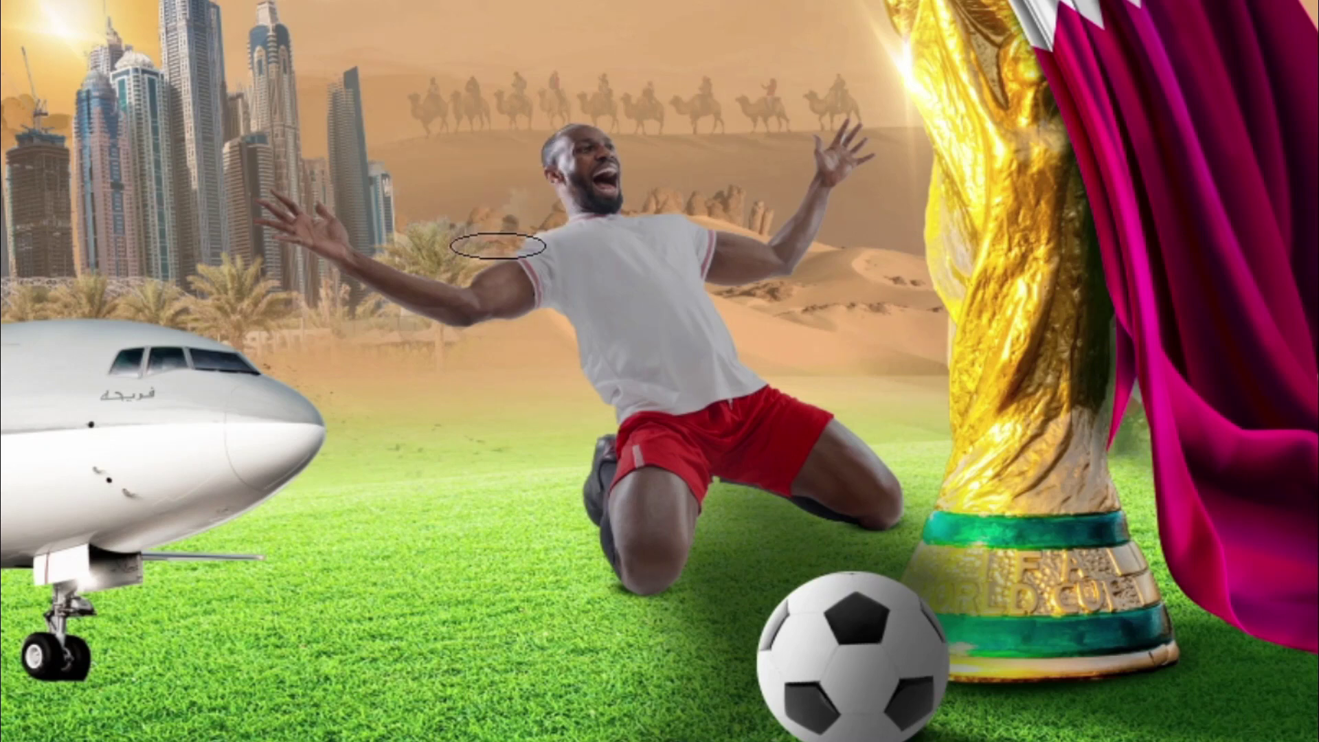
key("bracketleft")
key("bracketleft")
key("bracketleft")
key("bracketleft")
key("bracketleft")
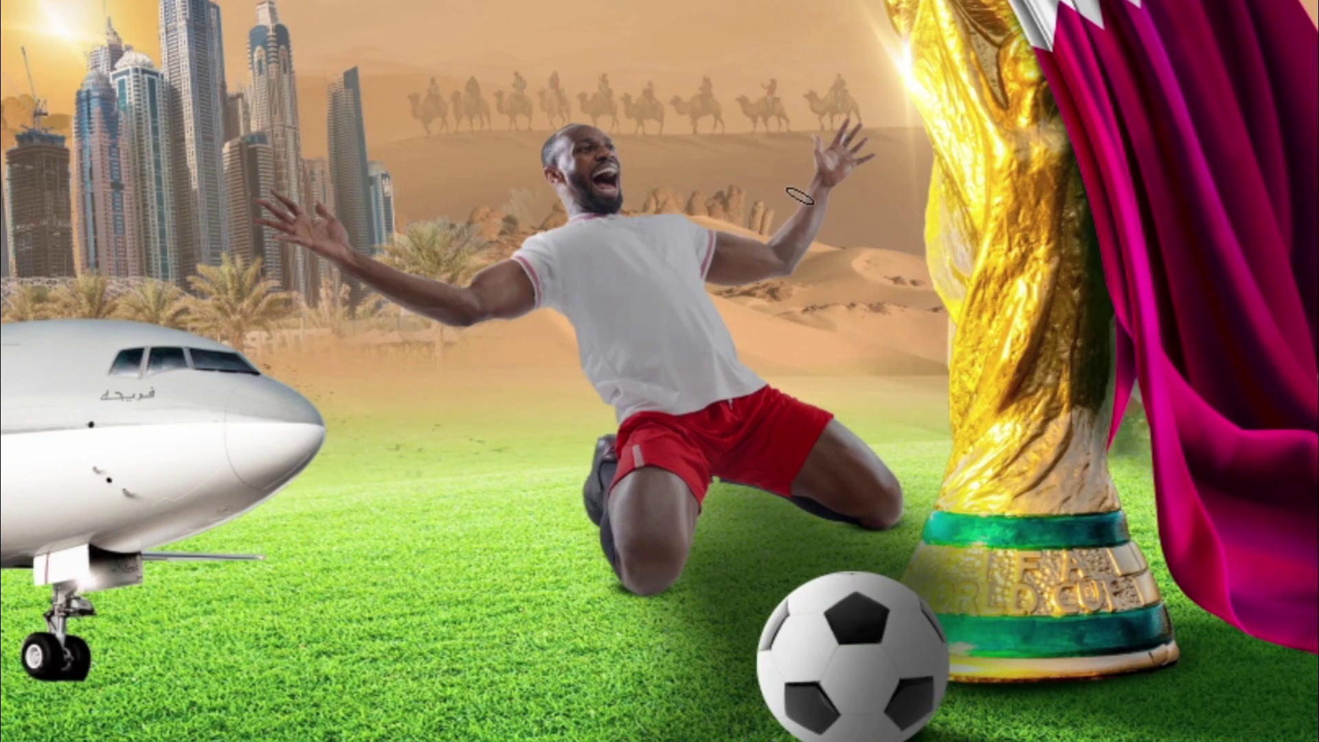
key("ctrl+plus")
key("ctrl+plus")
key("ctrl+plus")
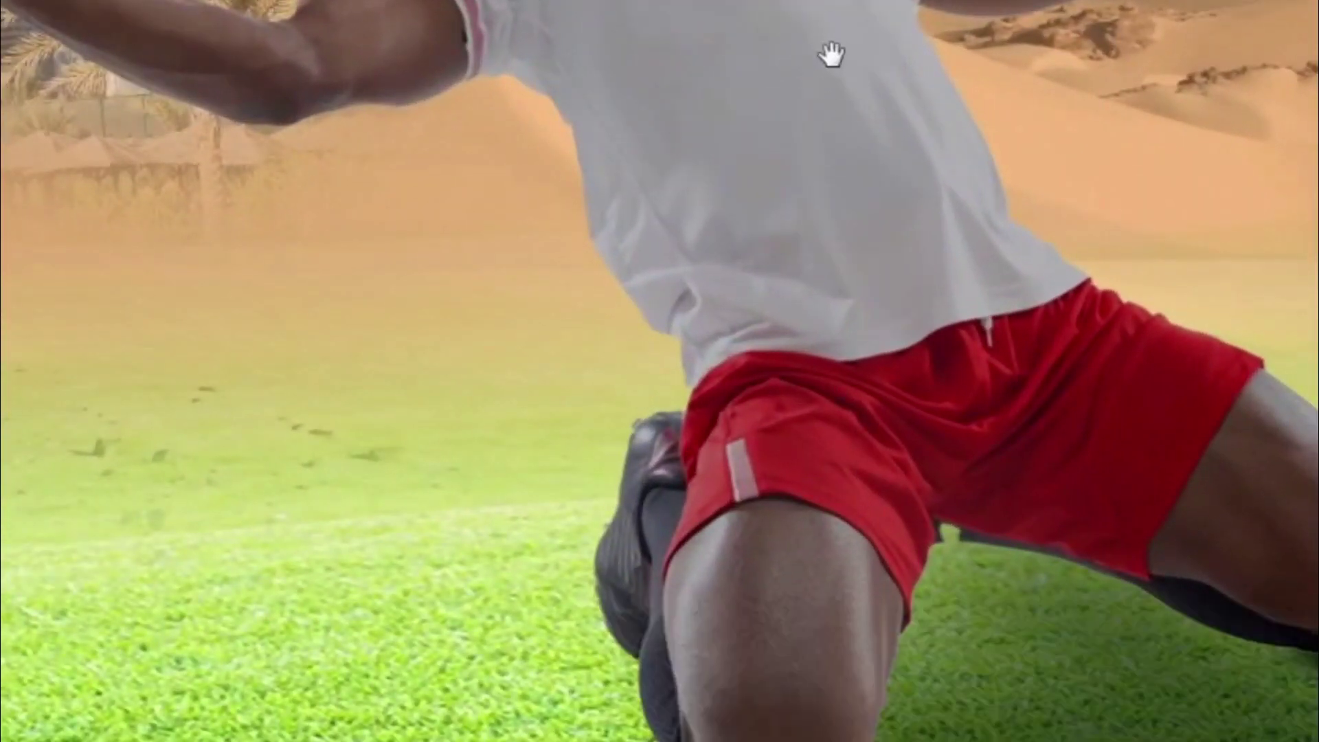
mouse_move(831, 55)
left_mouse_down()
mouse_move(795, 473)
mouse_move(810, 548)
left_mouse_up()
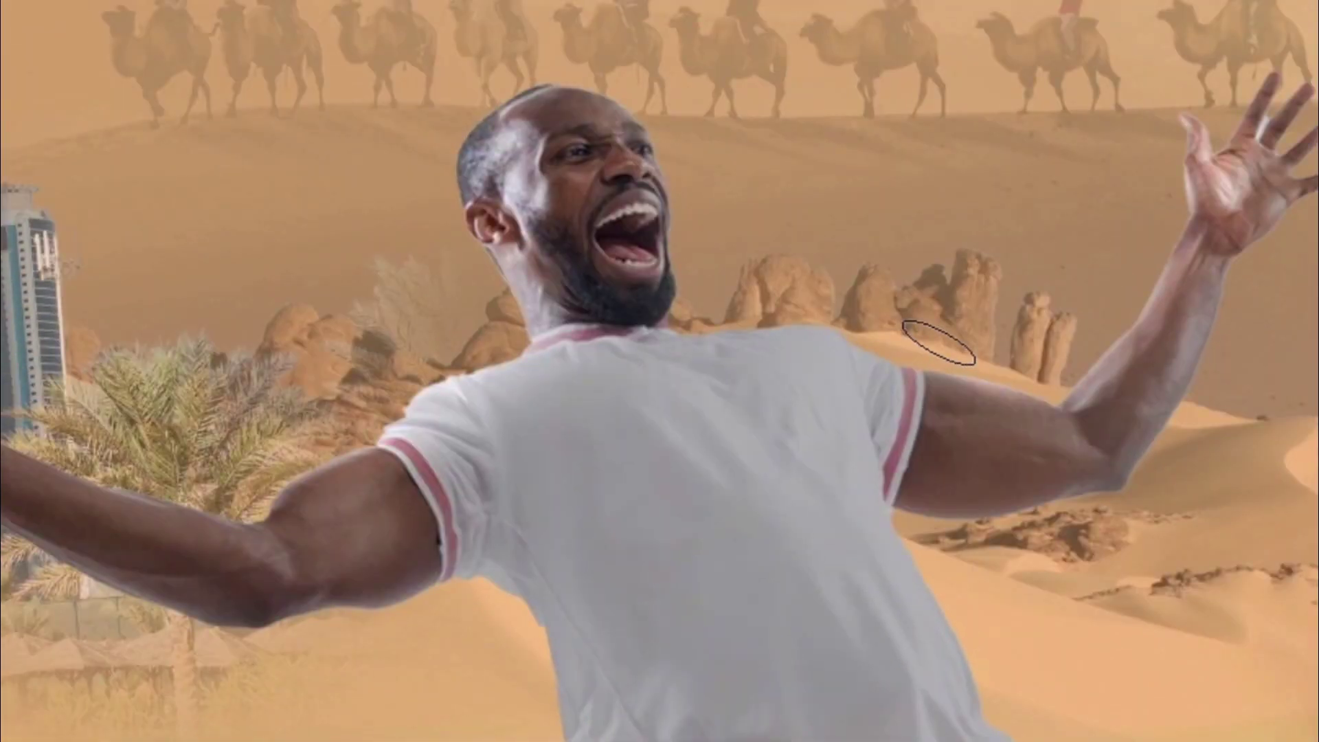
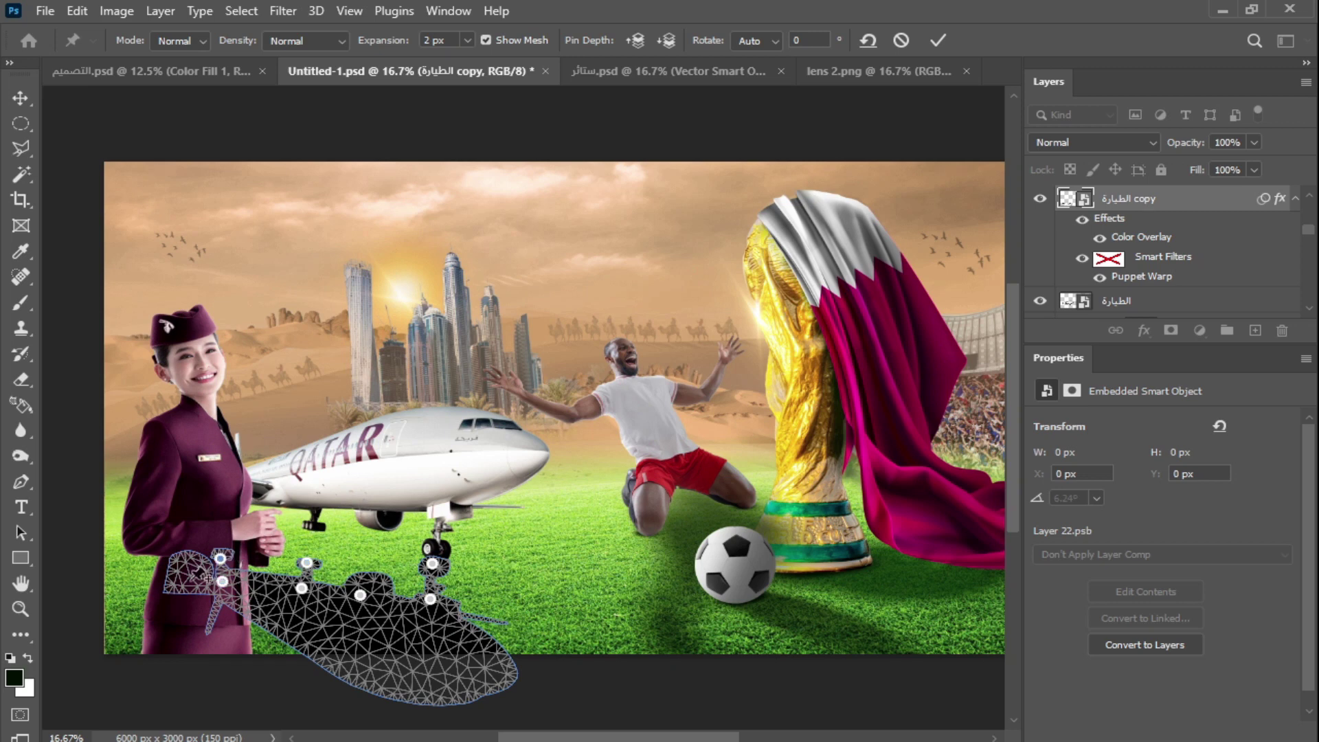
Puppet-warp the plane's black shadow copy, pinning the fuselage and pulling both landing-gear shadows up to the wheels.
left_click(222, 582)
left_click(269, 602)
left_click(372, 637)
left_click(468, 665)
left_click_drag(320, 570, 303, 530)
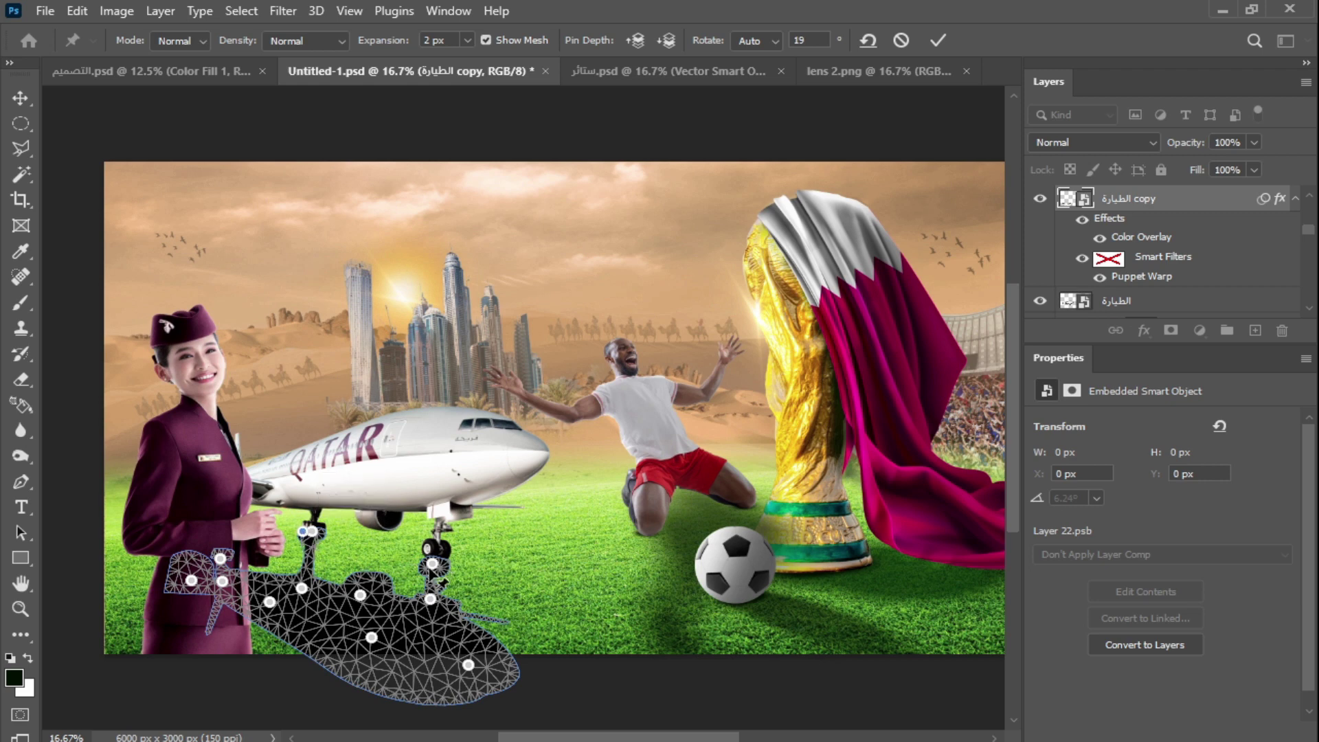
left_click_drag(432, 564, 433, 558)
key("v")
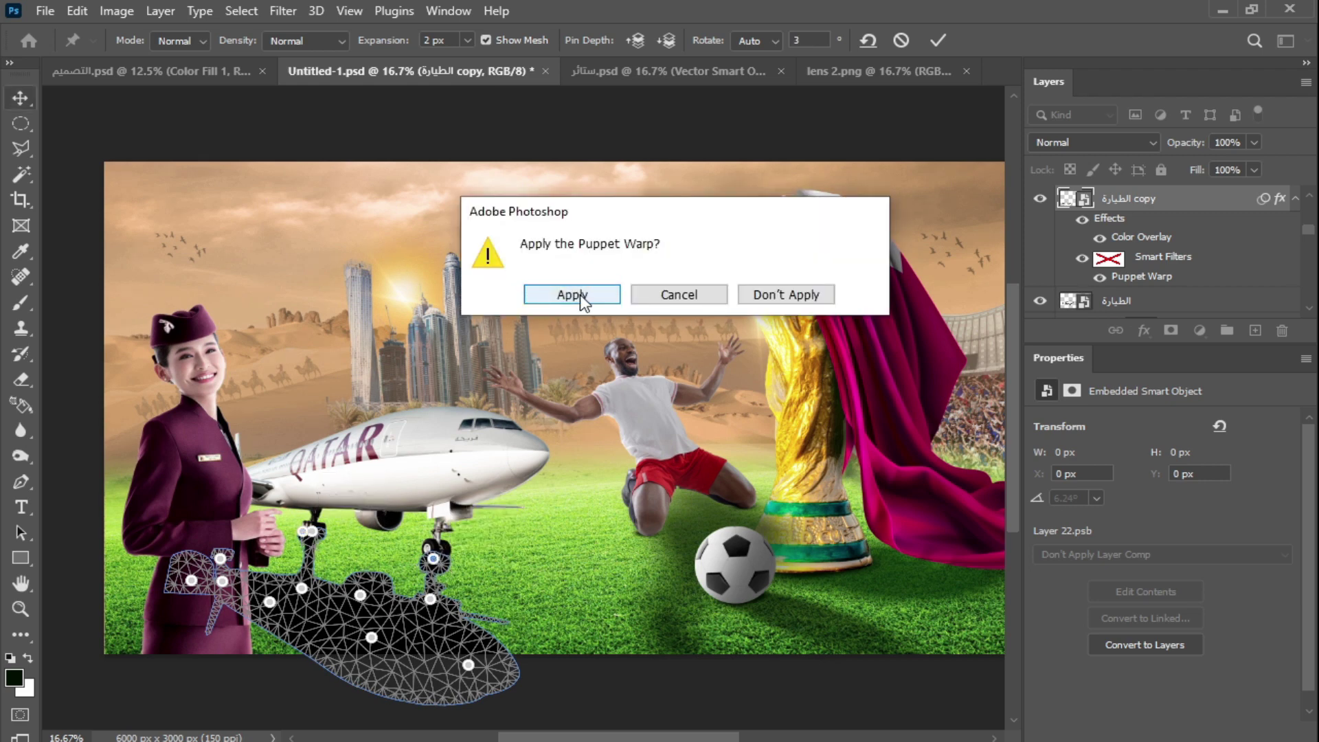
left_click(585, 297)
Rasterize the plane's shadow copy and distort it, pulling the lower nose-side corner outward and the upper tail-side corner inward.
key("ctrl+minus")
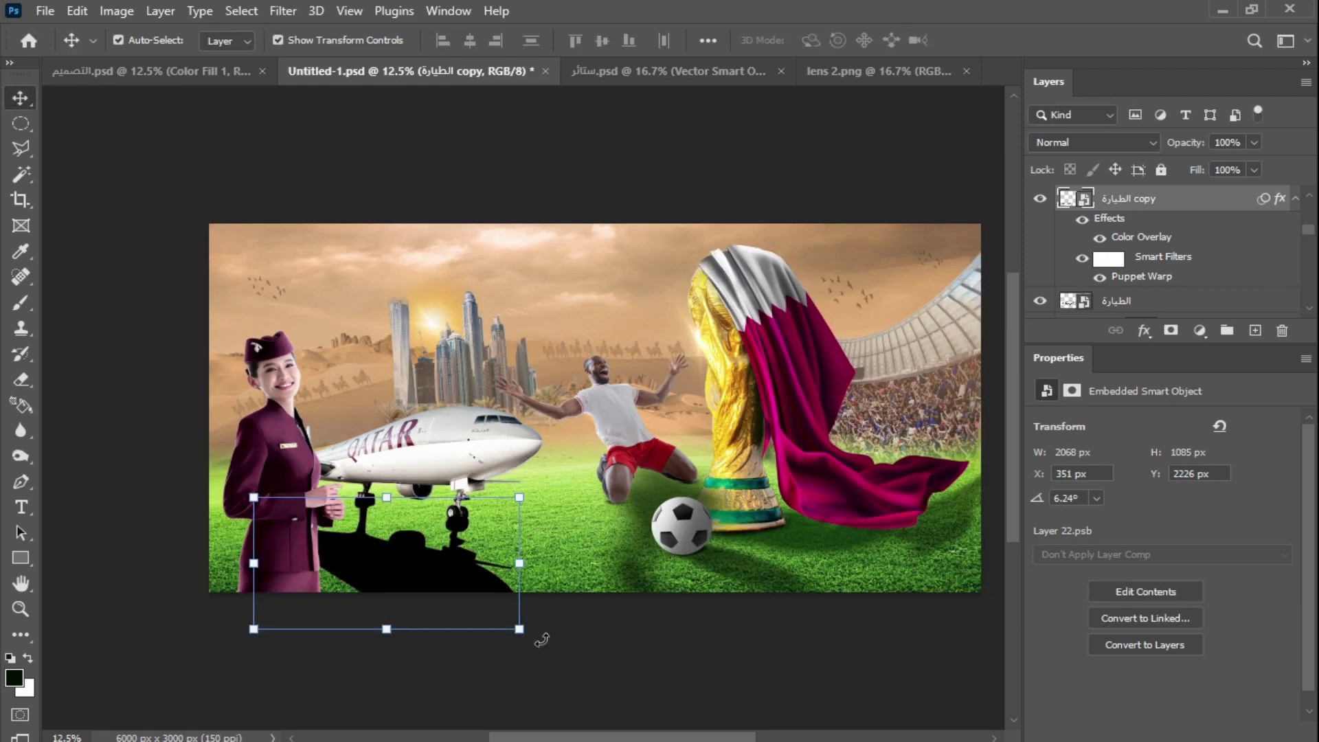
left_click(542, 639)
left_click(428, 578)
right_click(1144, 201)
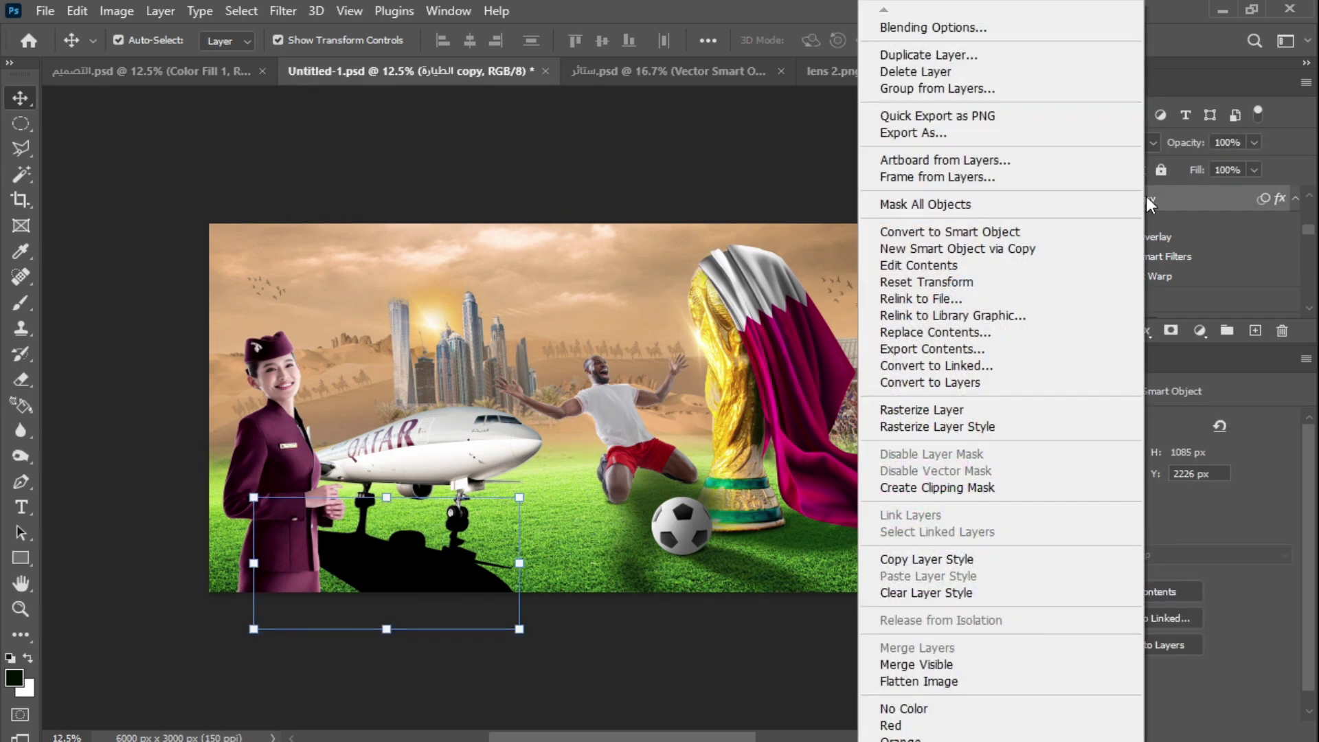
left_click(920, 410)
left_click_drag(520, 628, 563, 665)
left_click_drag(253, 496, 278, 499)
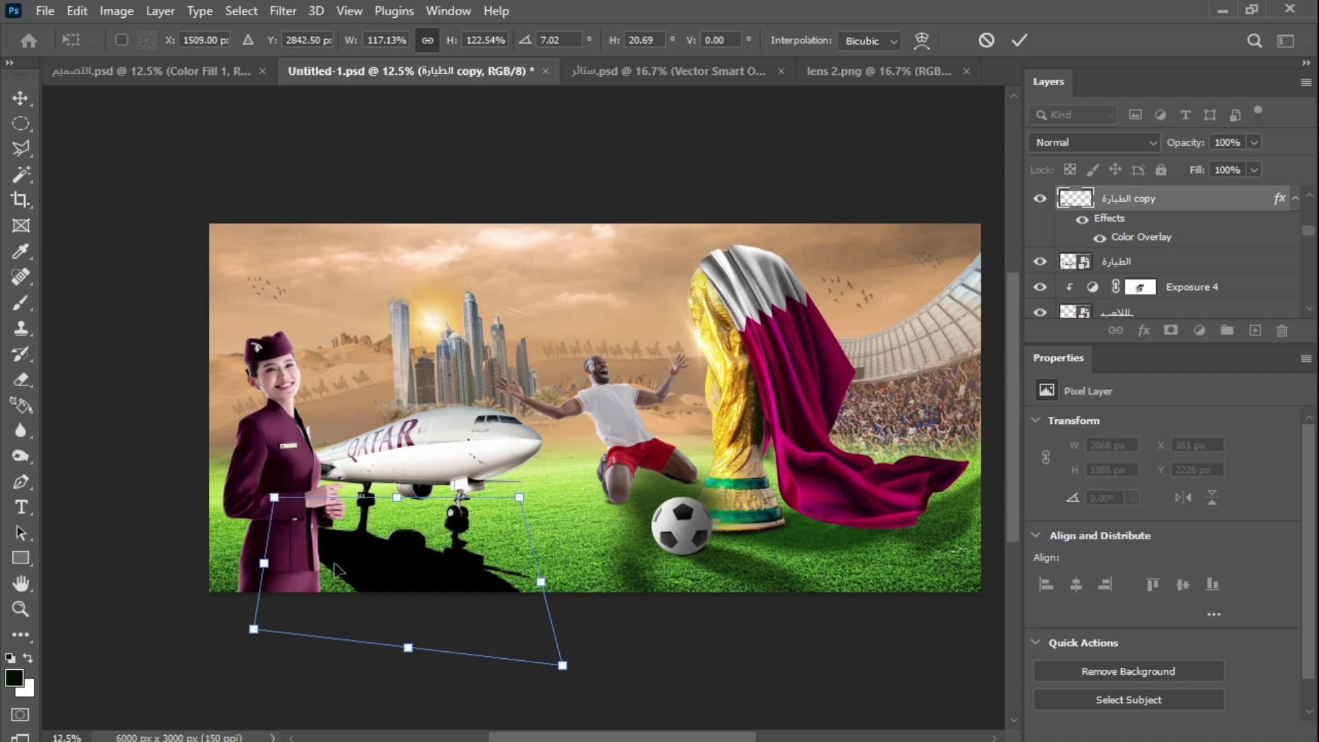
key("Return")
Soften the plane's shadow copy with a Box Blur of 65 pixels radius.
left_click(282, 11)
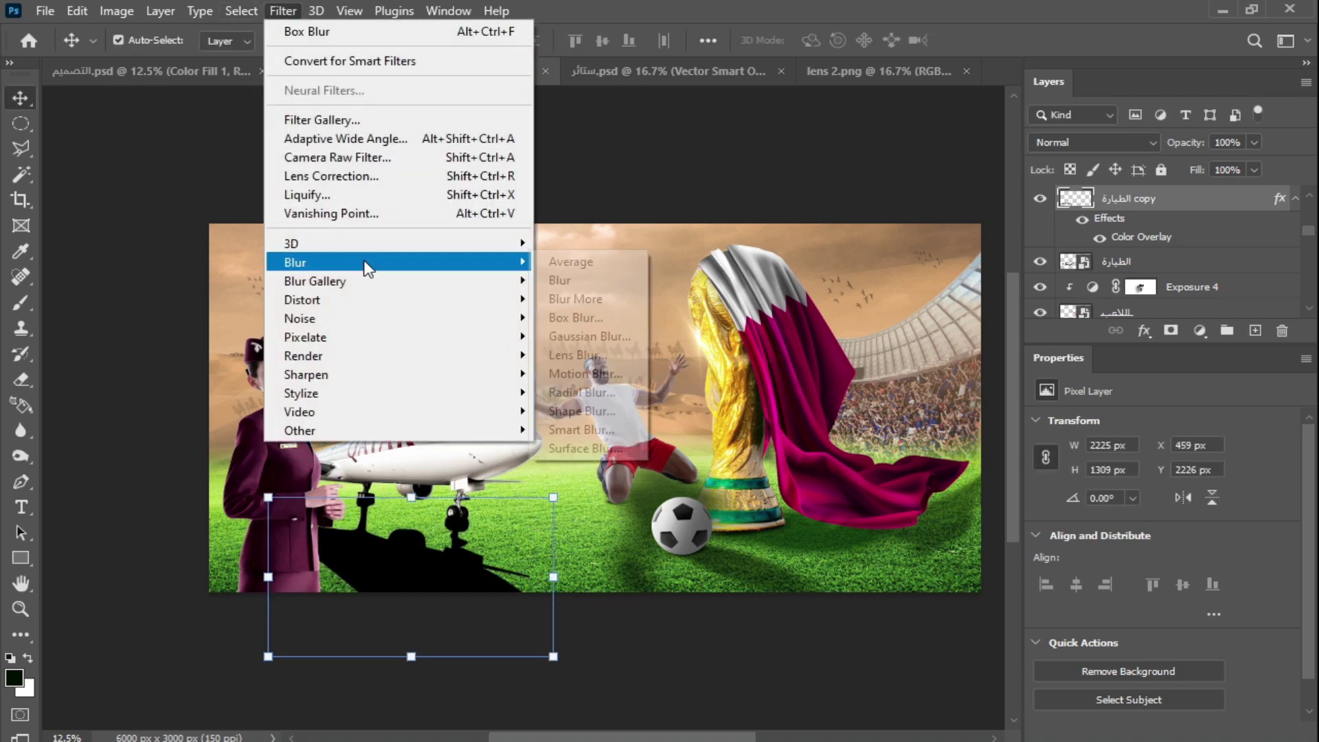
mouse_move(385, 262)
left_click(582, 317)
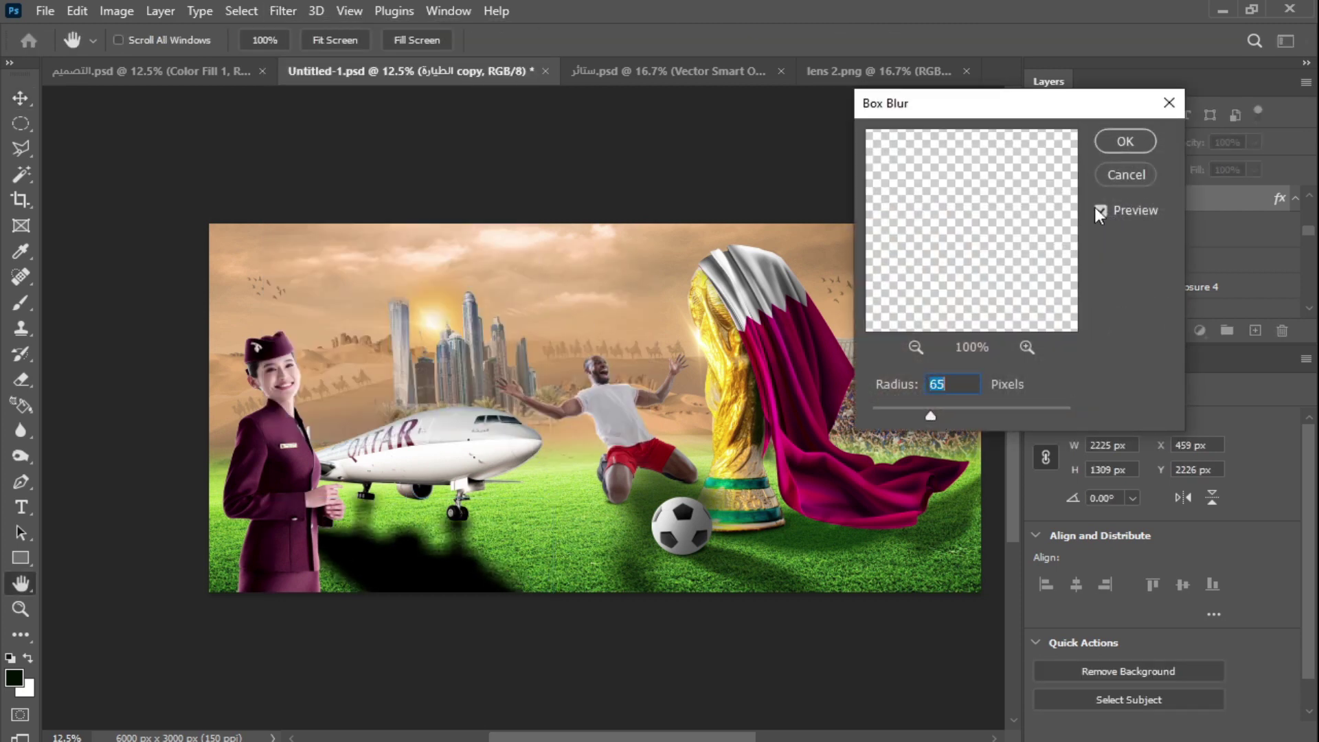
left_click(1125, 141)
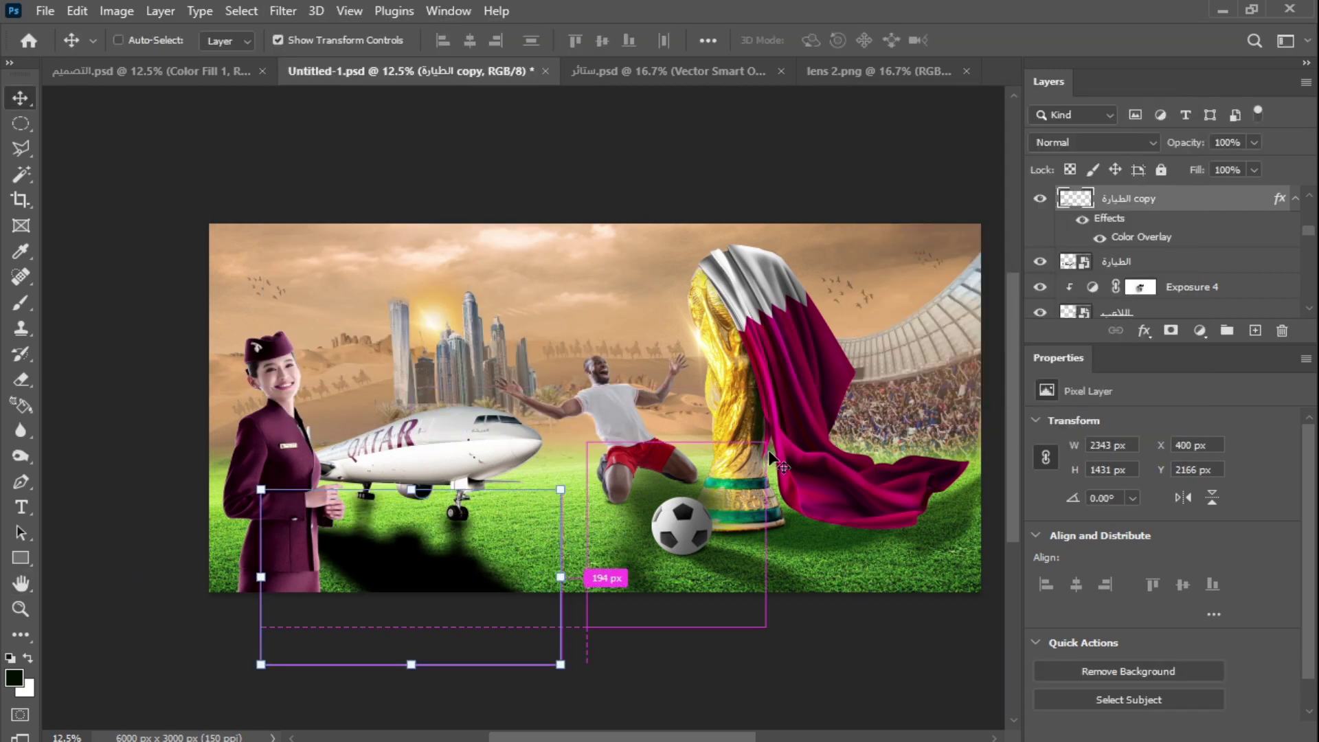
Move the plane layer above its shadow copy and set the shadow to 48% opacity.
left_click(1130, 263)
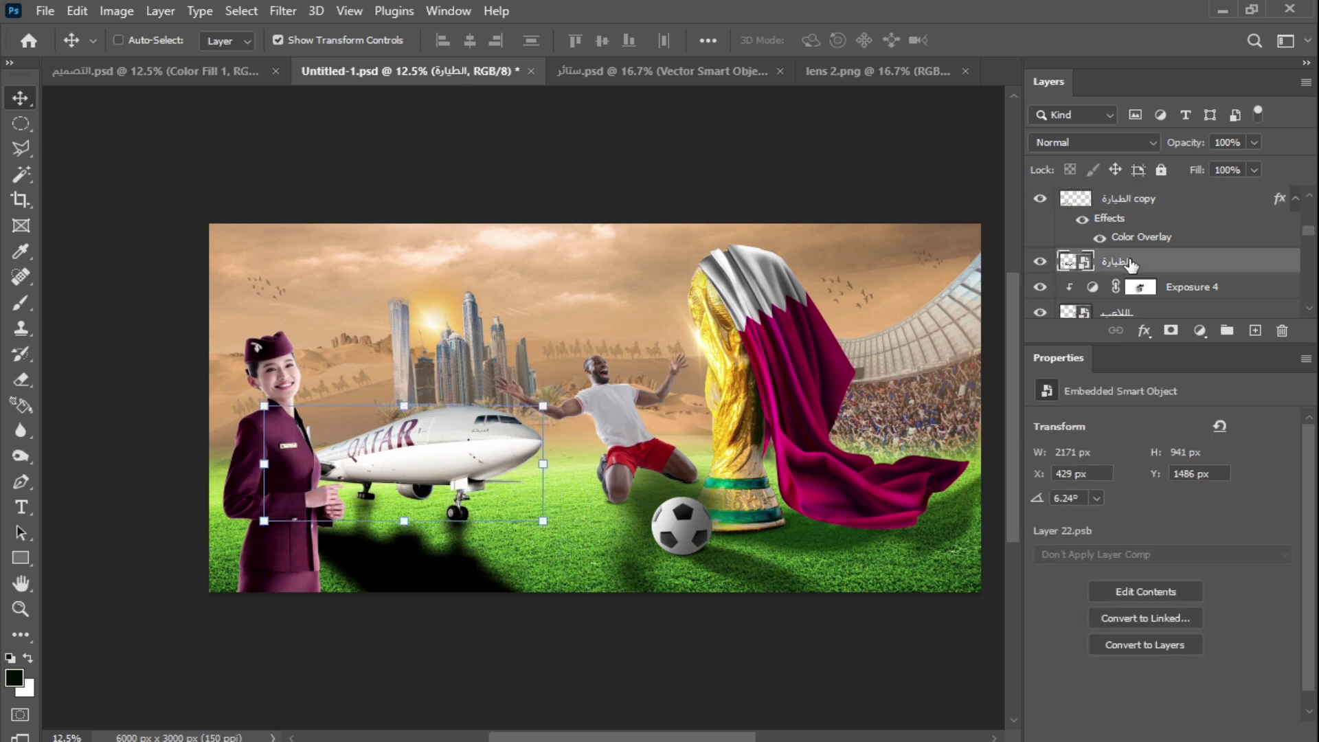
key("ctrl+bracketright")
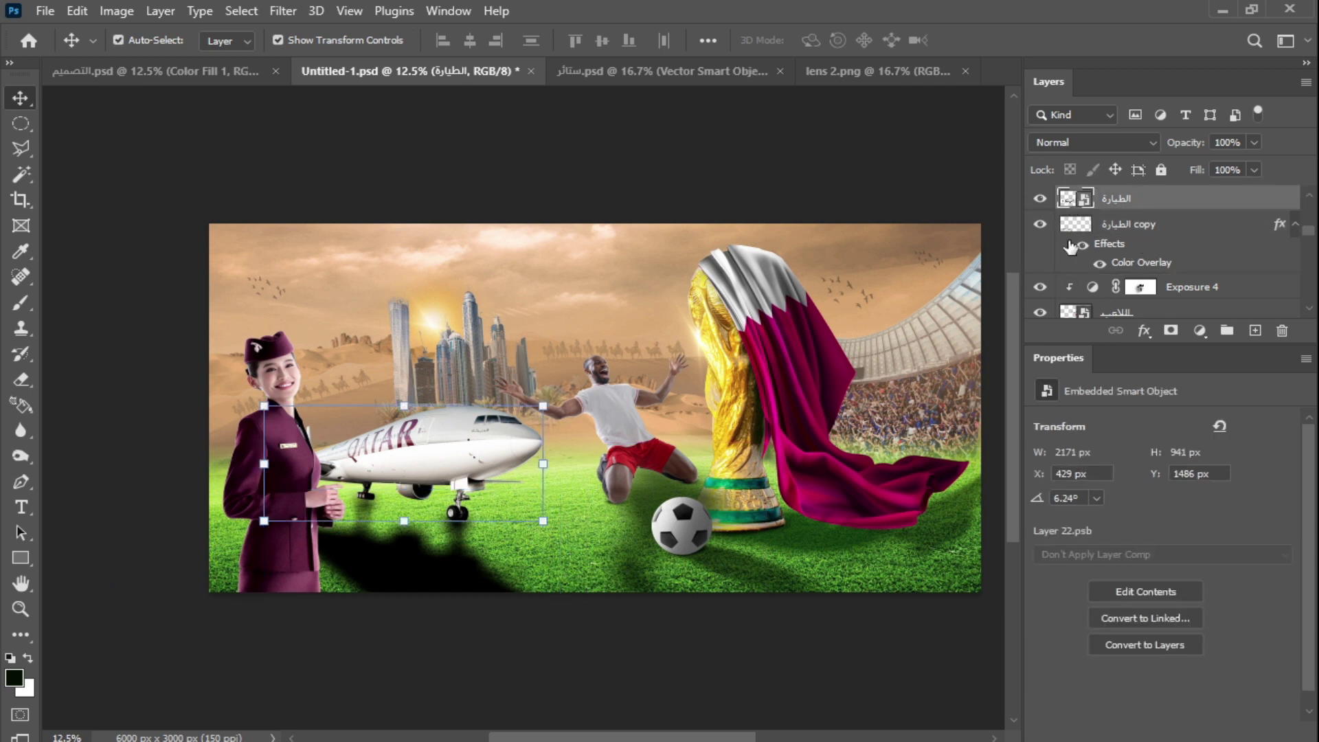
left_click(439, 584, "ctrl")
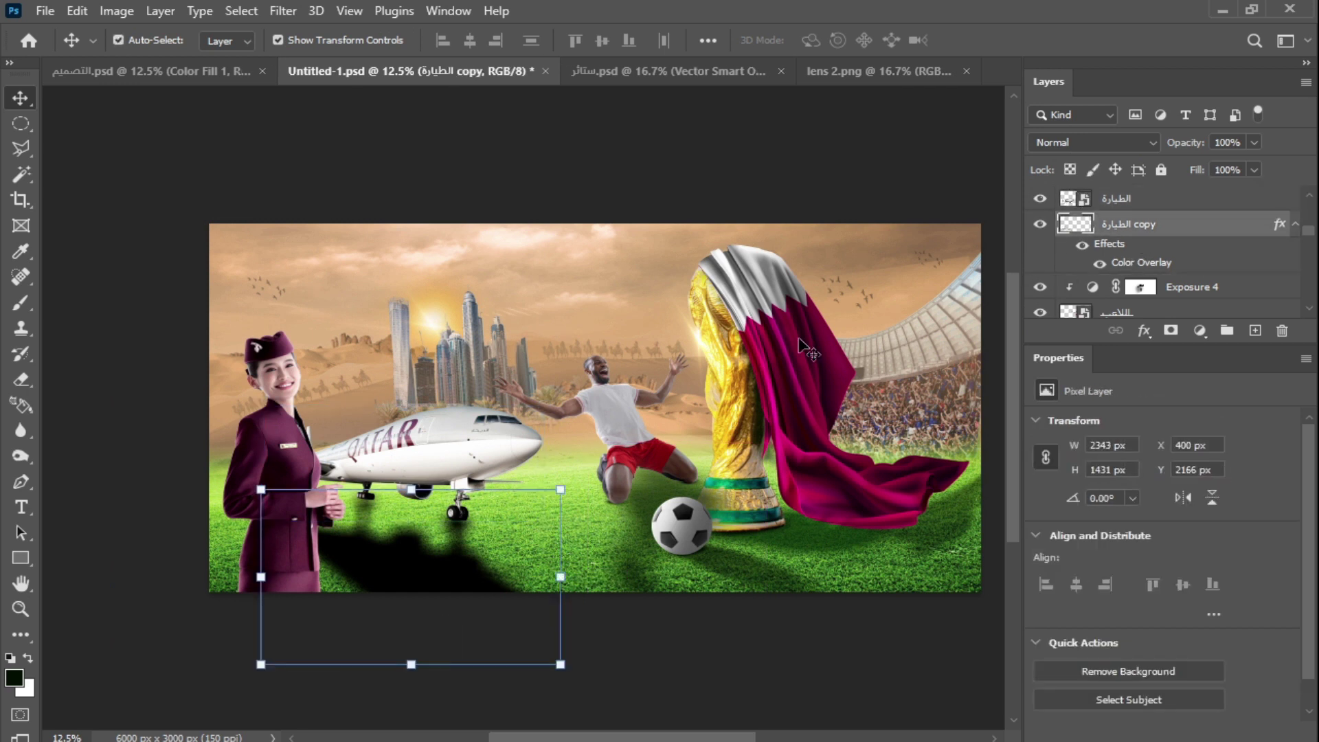
left_click(1255, 142)
left_click_drag(1230, 167, 1206, 166)
On a new layer, paint dark contact shadows beneath the plane's front and rear wheels with a 75 px Soft Round brush at 100% opacity.
scroll(437, 567, "up", 2)
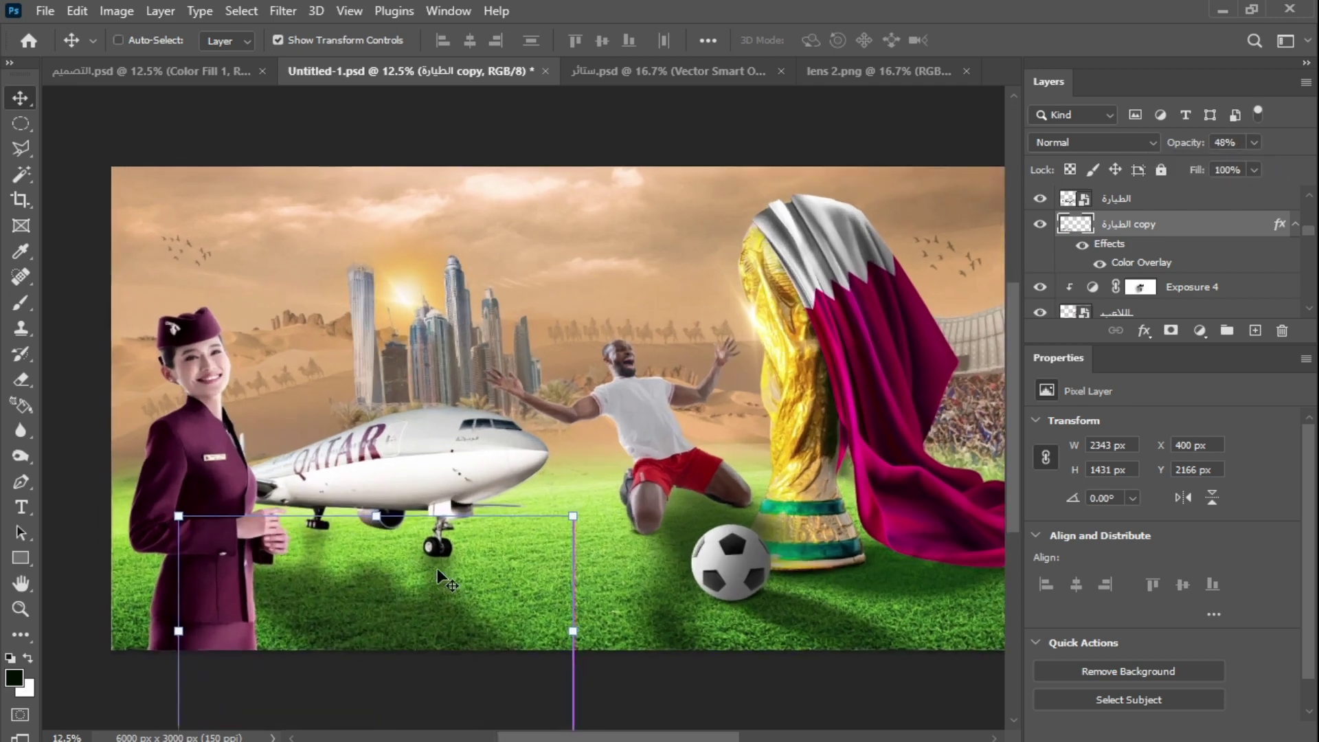
scroll(463, 549, "up", 2)
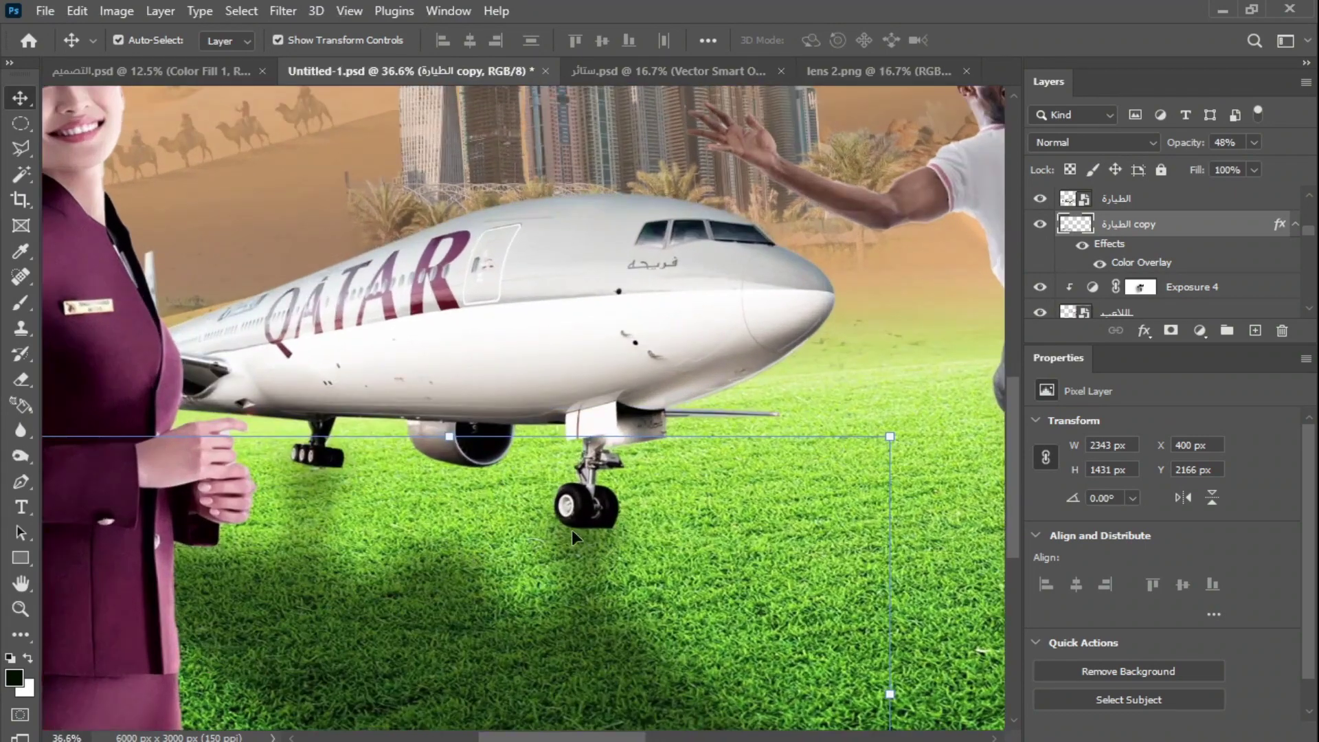
left_click(1254, 330)
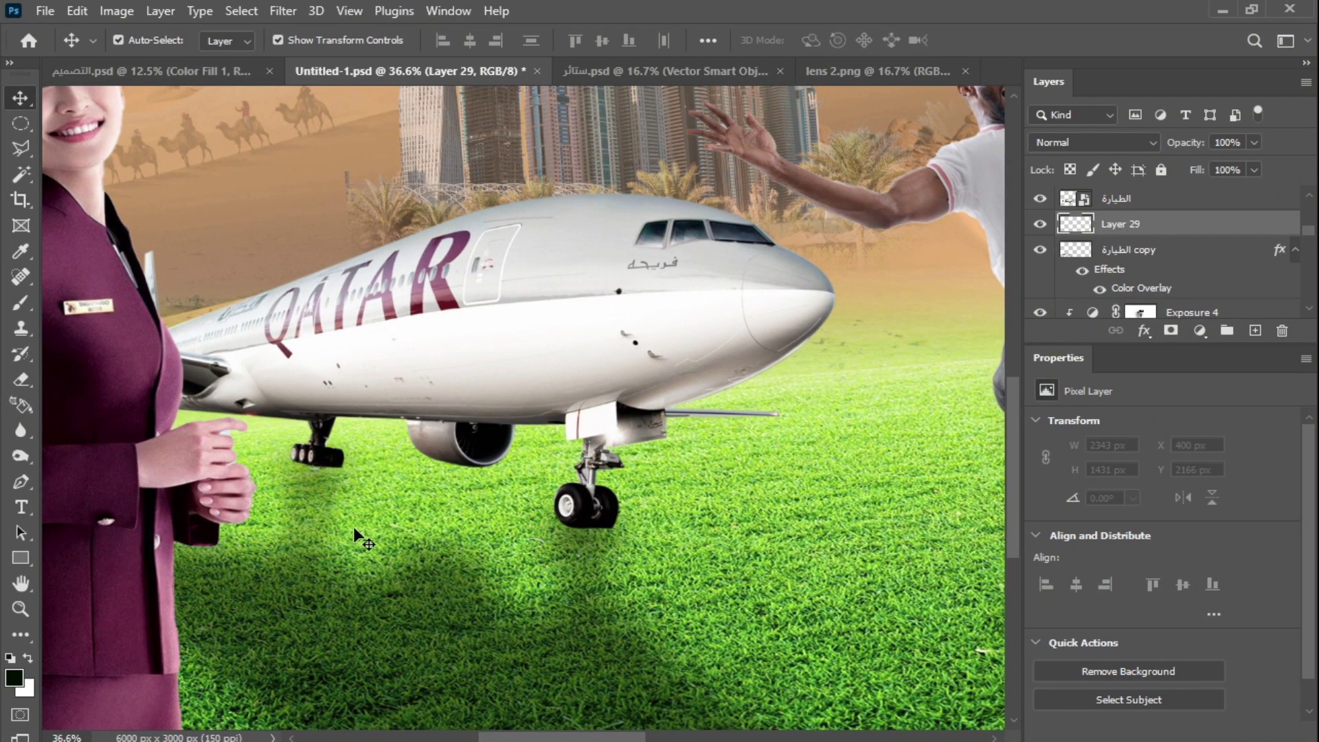
key("b")
right_click(533, 392)
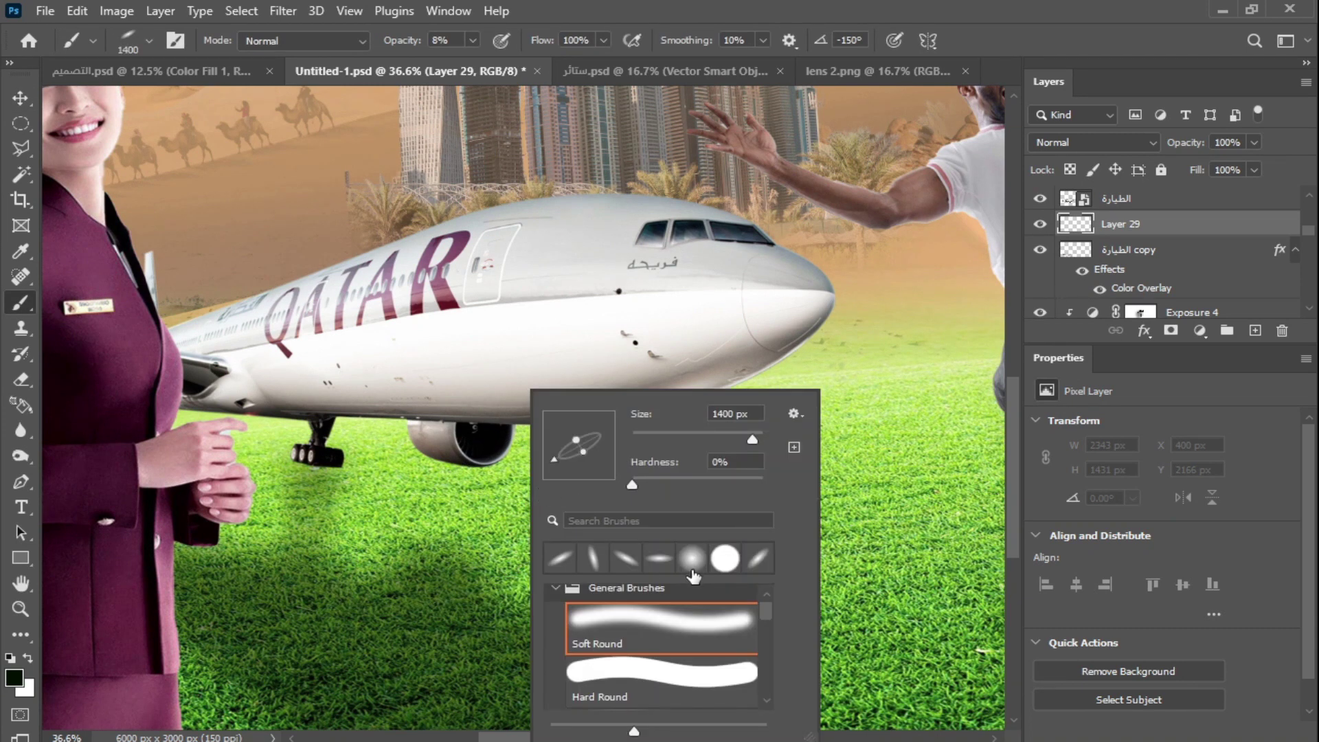
left_click(694, 561)
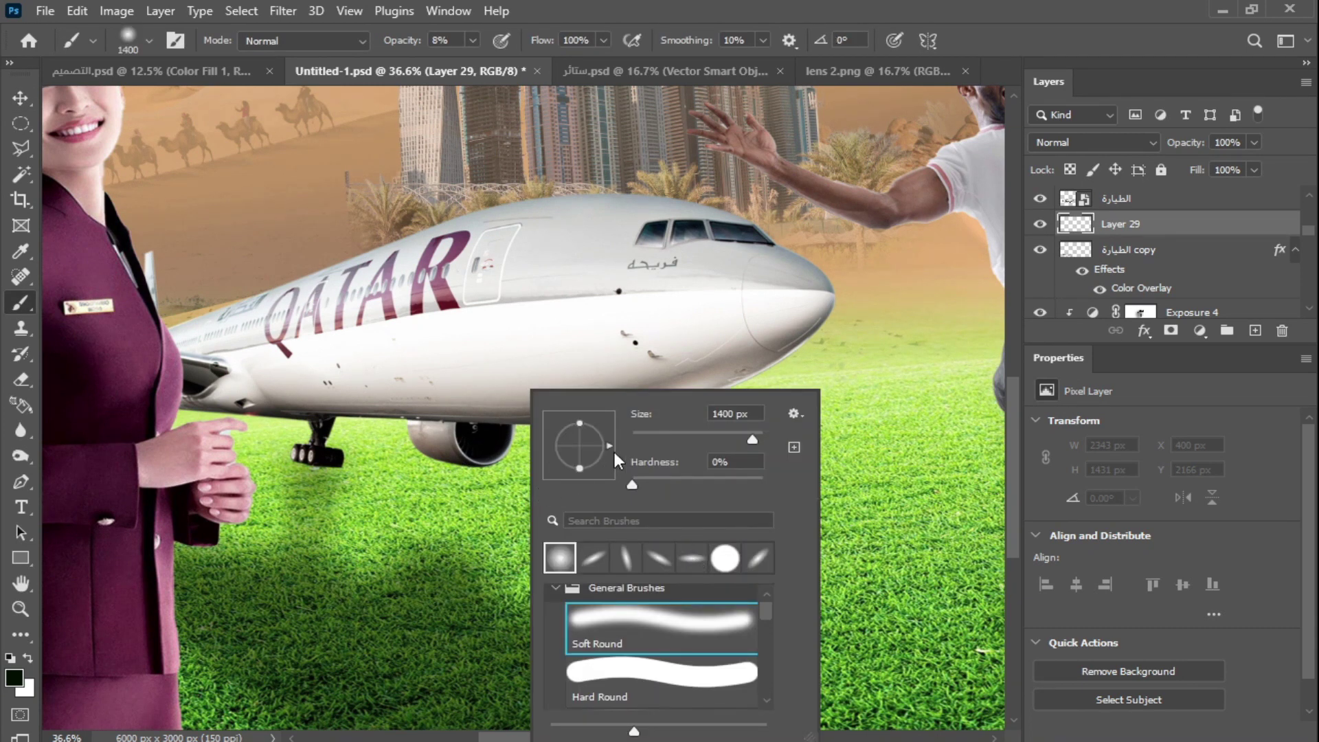
left_click_drag(684, 436, 681, 433)
key("Return")
mouse_move(571, 518)
left_mouse_down()
mouse_move(607, 523)
mouse_move(578, 526)
left_mouse_up()
left_click(474, 40)
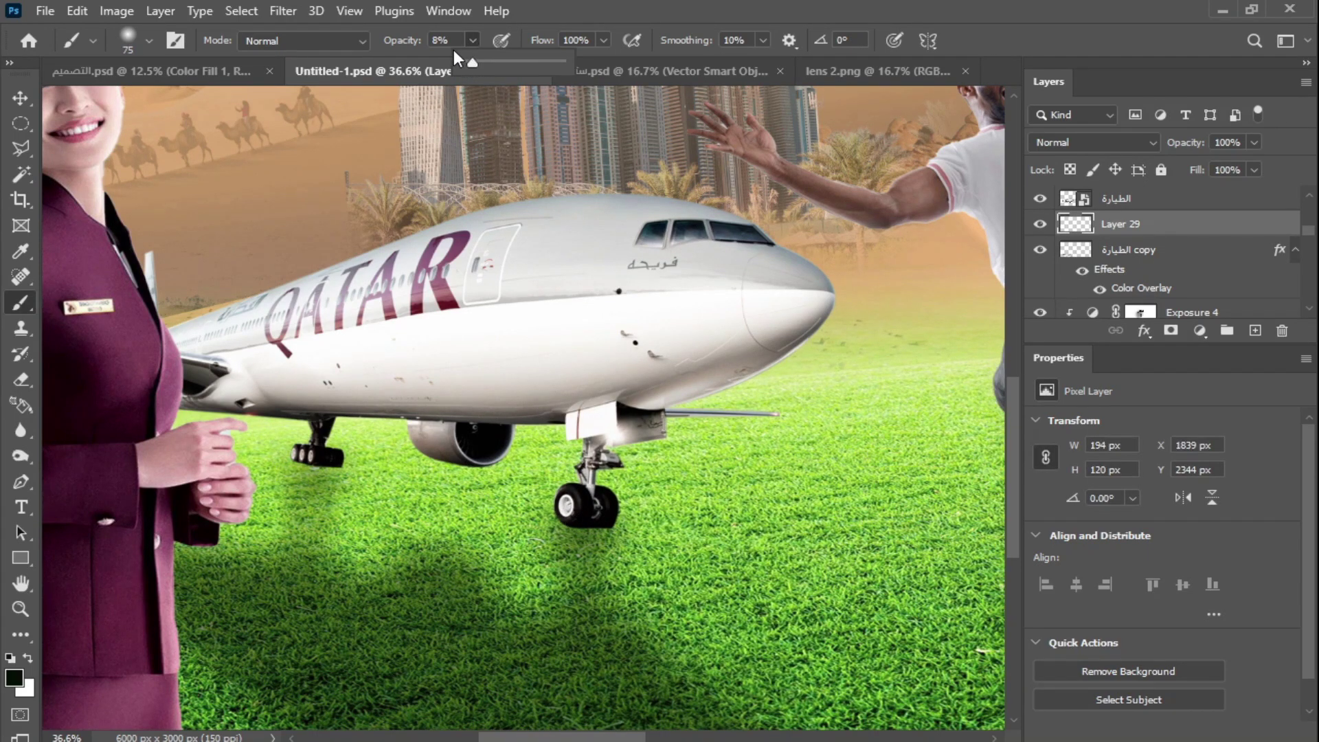
left_click_drag(472, 60, 567, 60)
mouse_move(602, 519)
left_mouse_down()
mouse_move(560, 516)
mouse_move(591, 523)
mouse_move(577, 524)
left_mouse_up()
left_click_drag(341, 468, 295, 464)
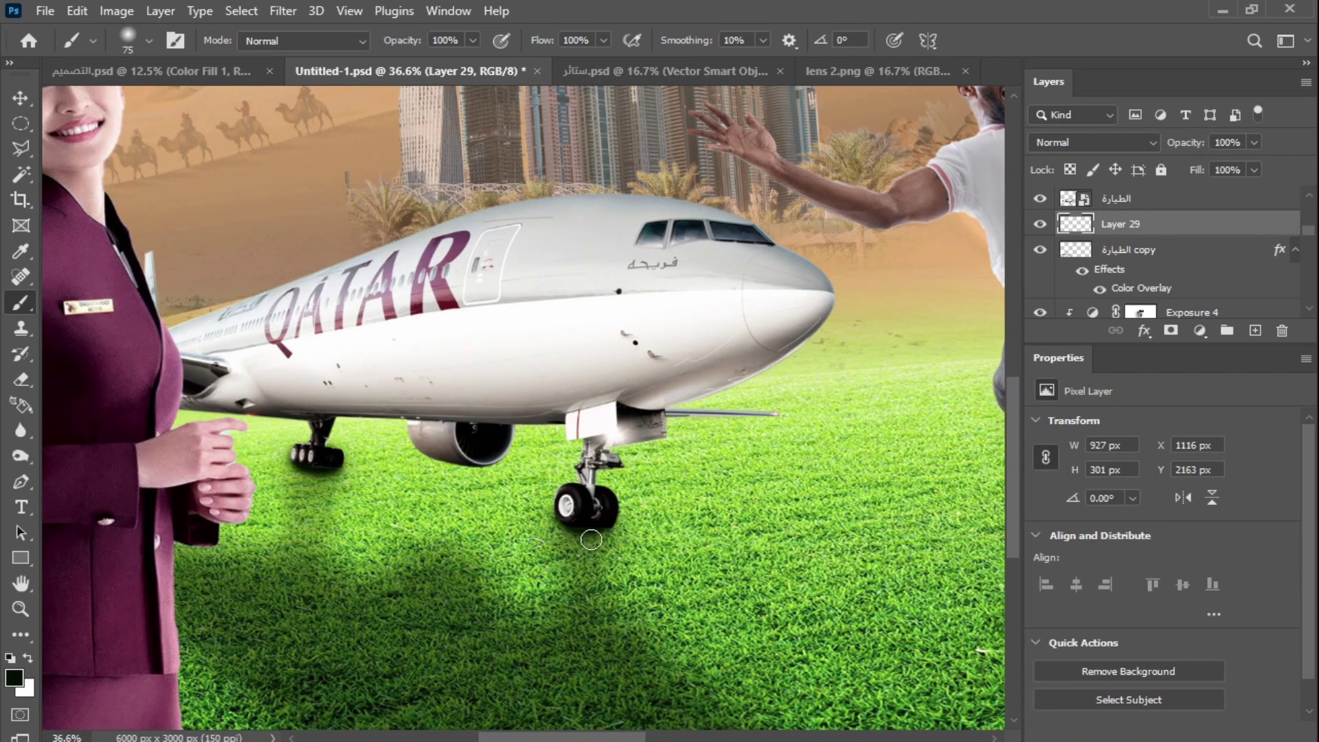
On another new layer, paint the plane's landing-gear and fuselage shadow across the grass, and set the layer to 48% opacity.
left_click(1255, 331)
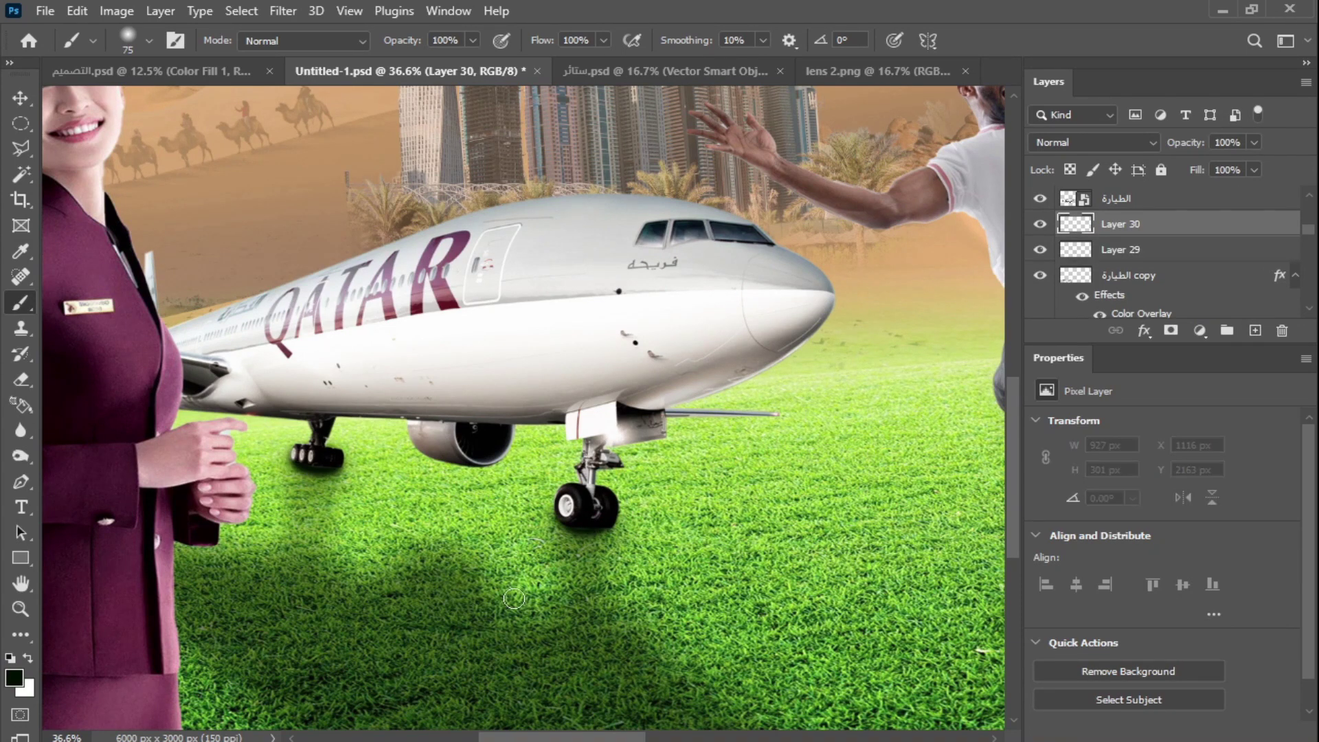
left_click_drag(587, 537, 590, 662)
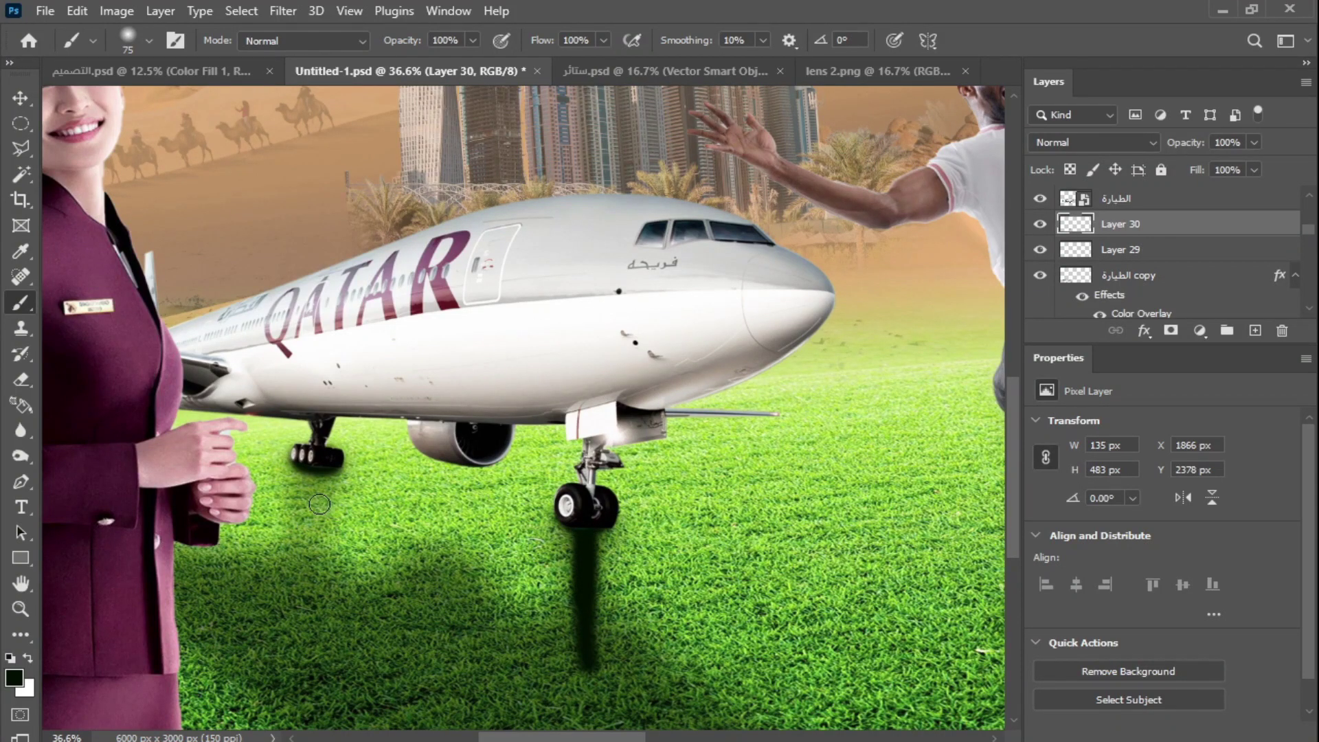
left_click_drag(309, 484, 307, 565)
left_click_drag(317, 483, 309, 549)
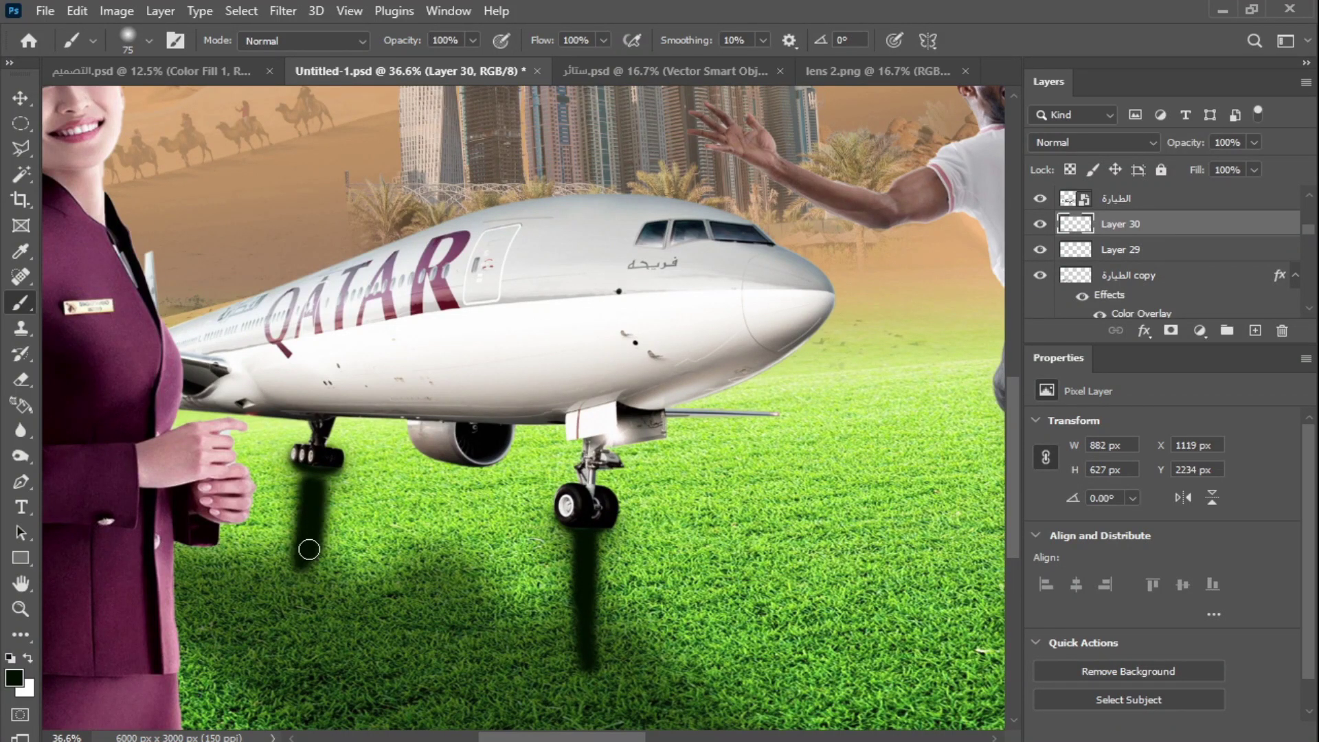
left_click_drag(312, 480, 313, 584)
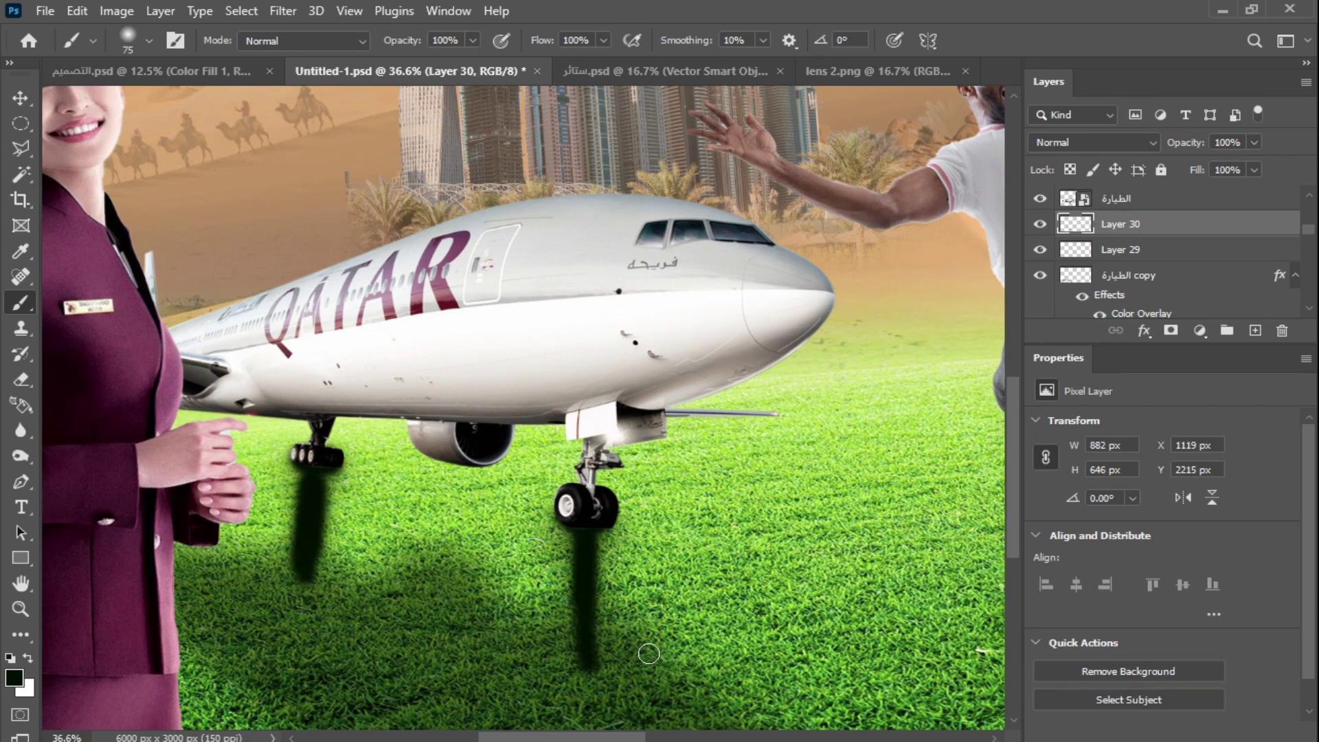
mouse_move(649, 653)
left_mouse_down()
mouse_move(433, 560)
mouse_move(369, 573)
mouse_move(300, 551)
mouse_move(324, 579)
mouse_move(550, 645)
mouse_move(190, 553)
left_mouse_up()
left_click_drag(992, 397, 998, 176)
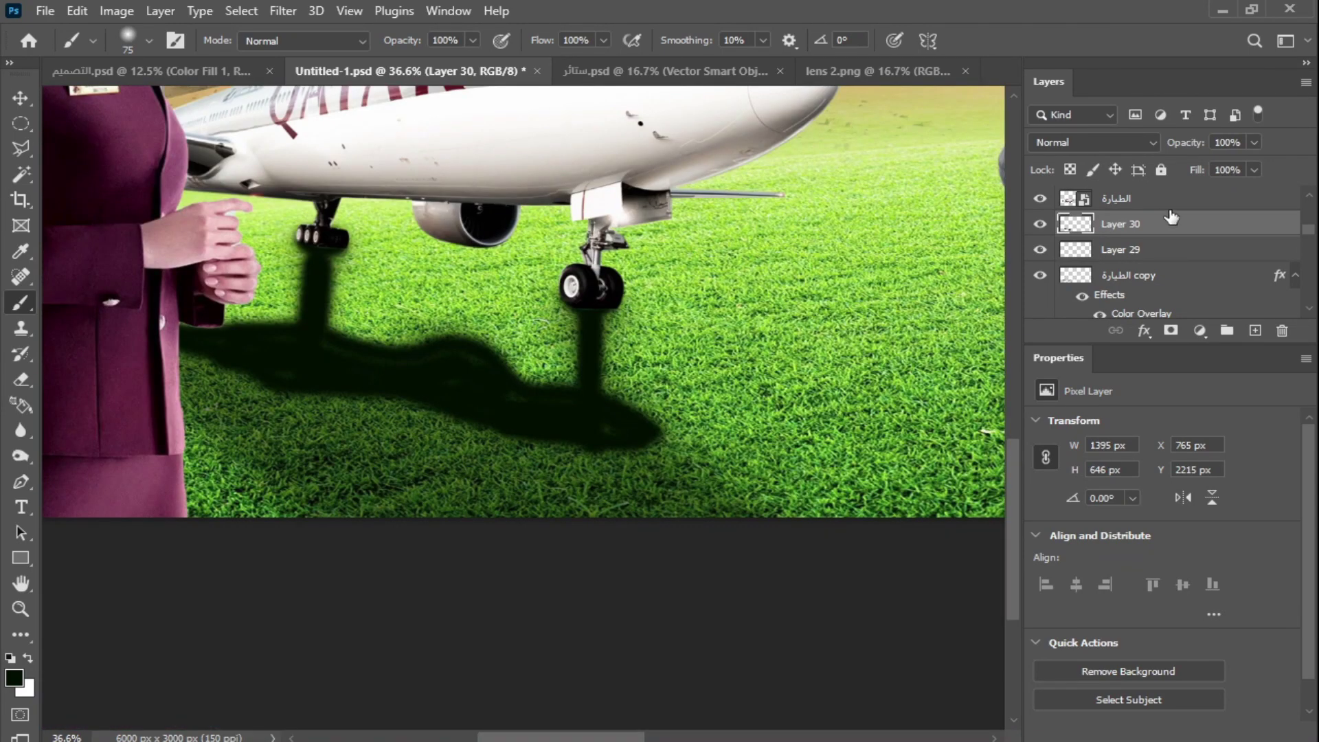
left_click(1254, 142)
left_click_drag(1237, 166, 1205, 168)
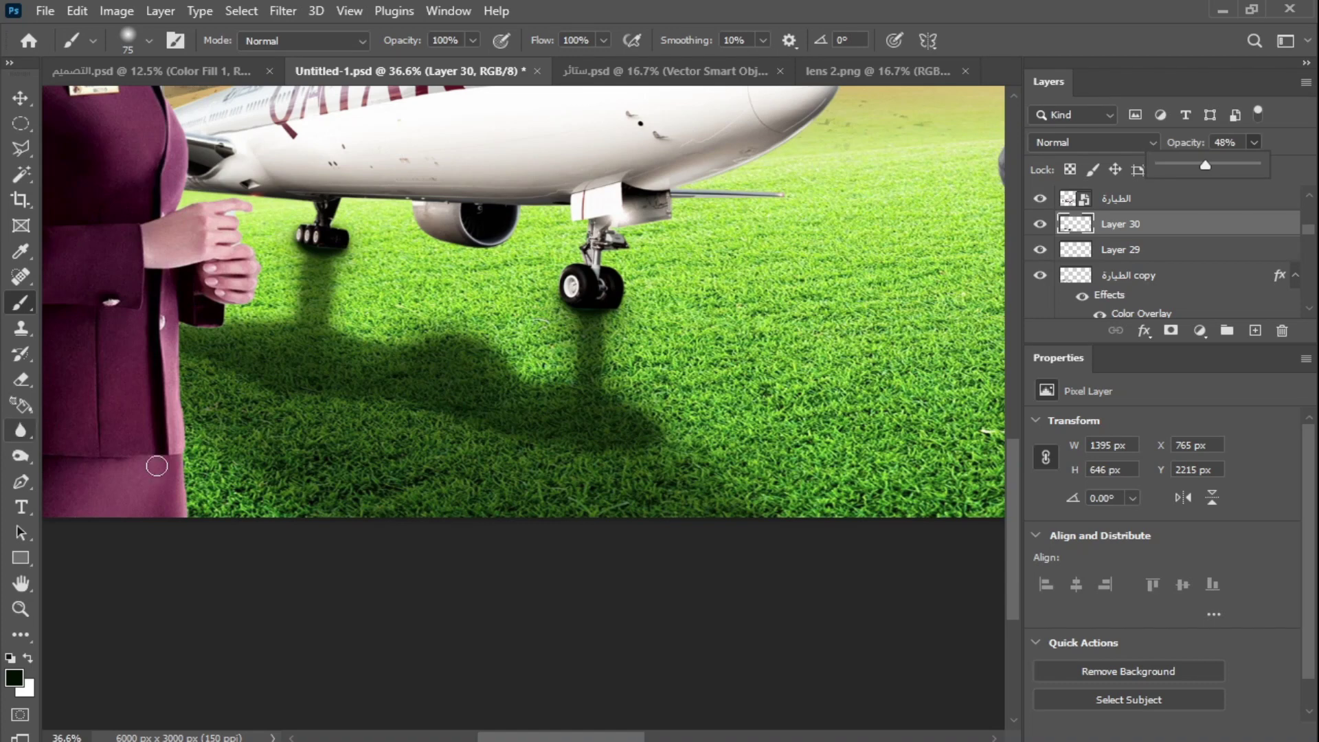
Fade the painted fuselage shadow along the grass with an 800 px soft eraser at 75% opacity.
key("e")
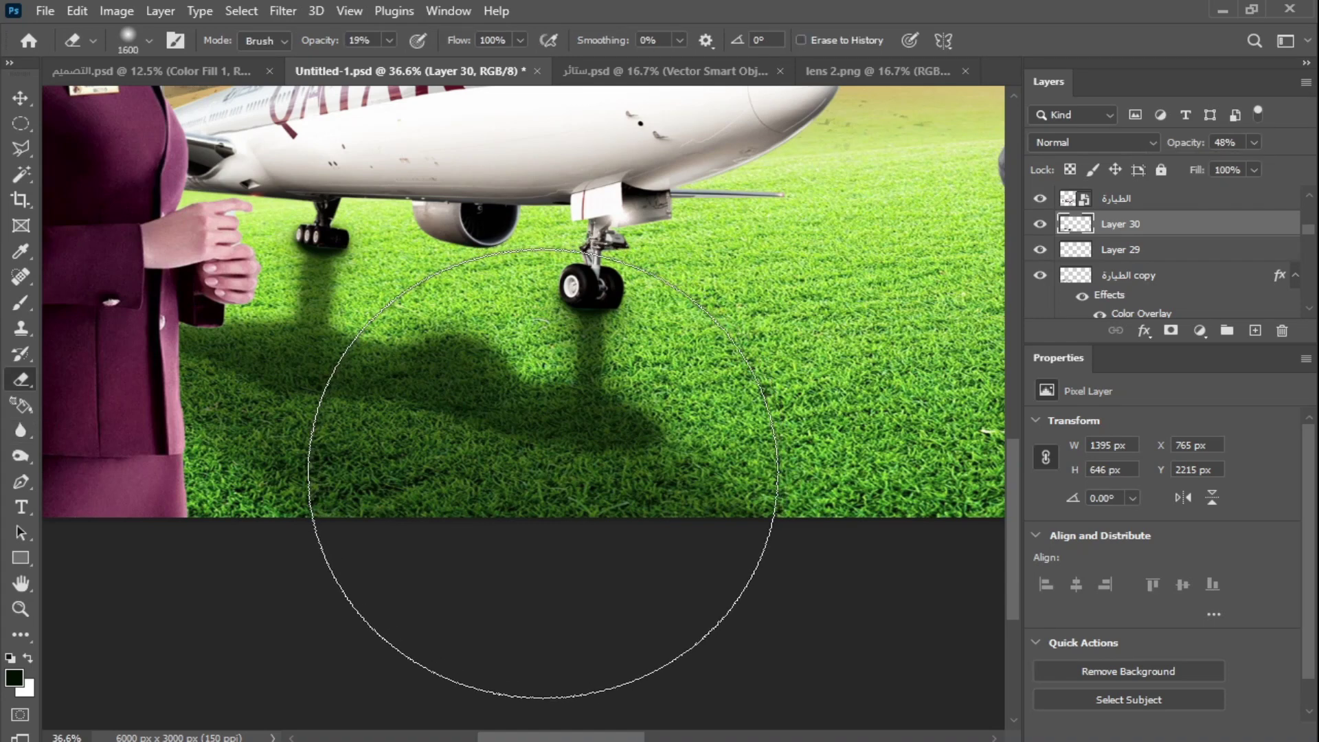
key("bracketleft")
key("bracketleft")
key("bracketleft")
key("bracketleft")
key("bracketleft")
key("bracketleft")
key("bracketleft")
key("bracketleft")
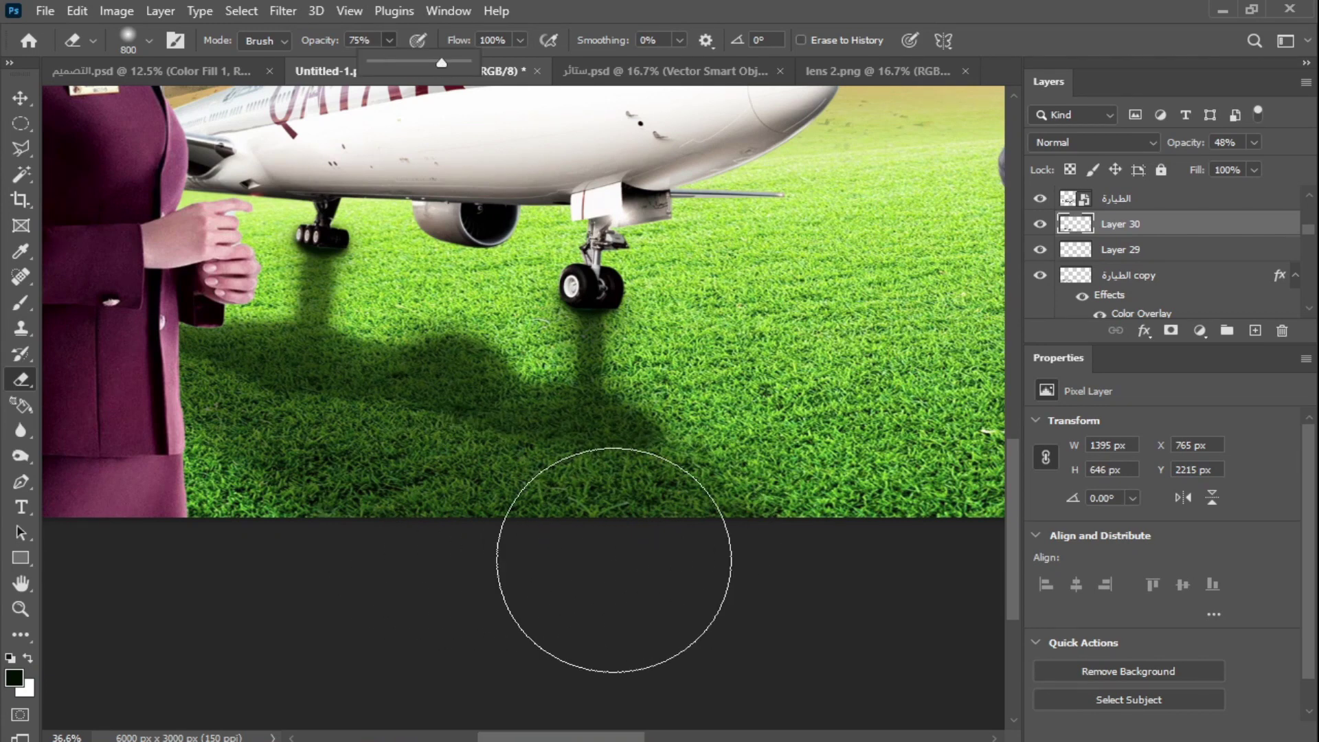
left_click_drag(615, 560, 296, 419)
Compare the composite with and without the plane's blurred shadow copy, leaving that layer visible.
key("ctrl+minus")
key("ctrl+minus")
key("ctrl+minus")
left_click(1039, 270)
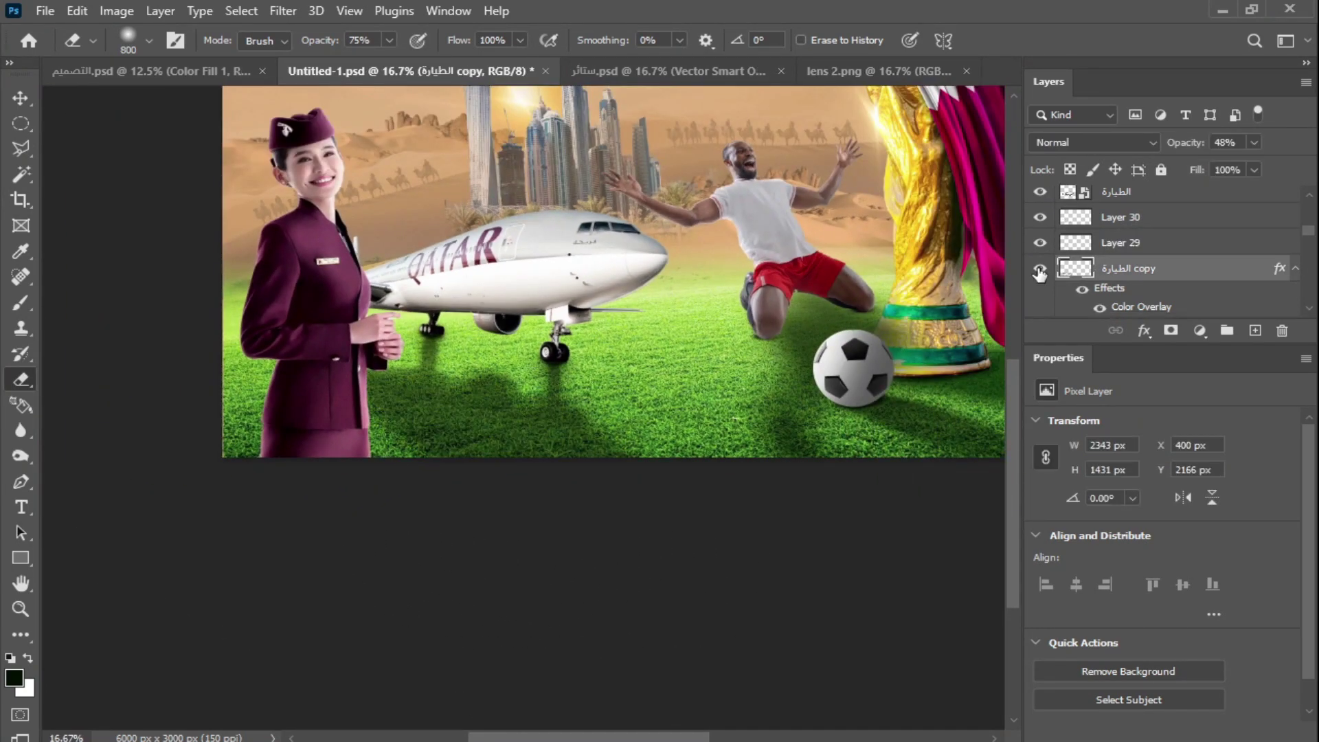
left_click(1042, 270)
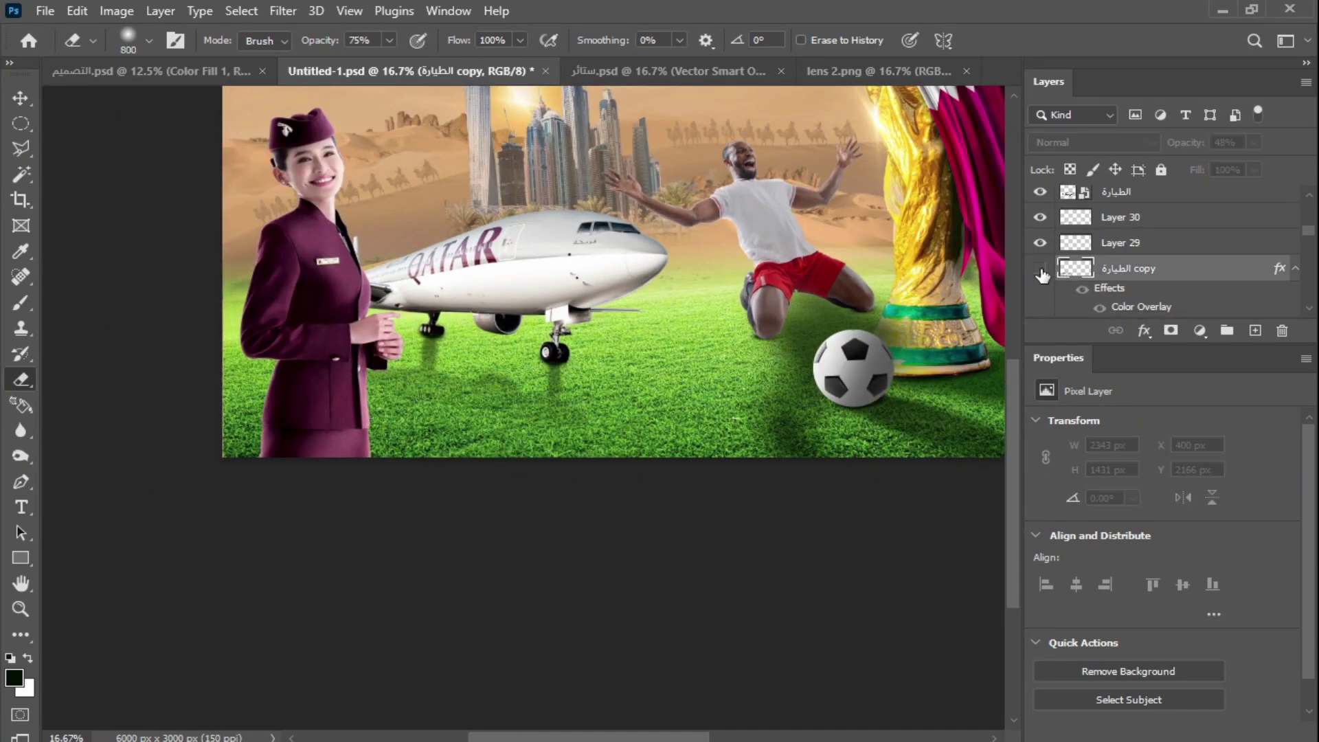
left_click(1042, 270)
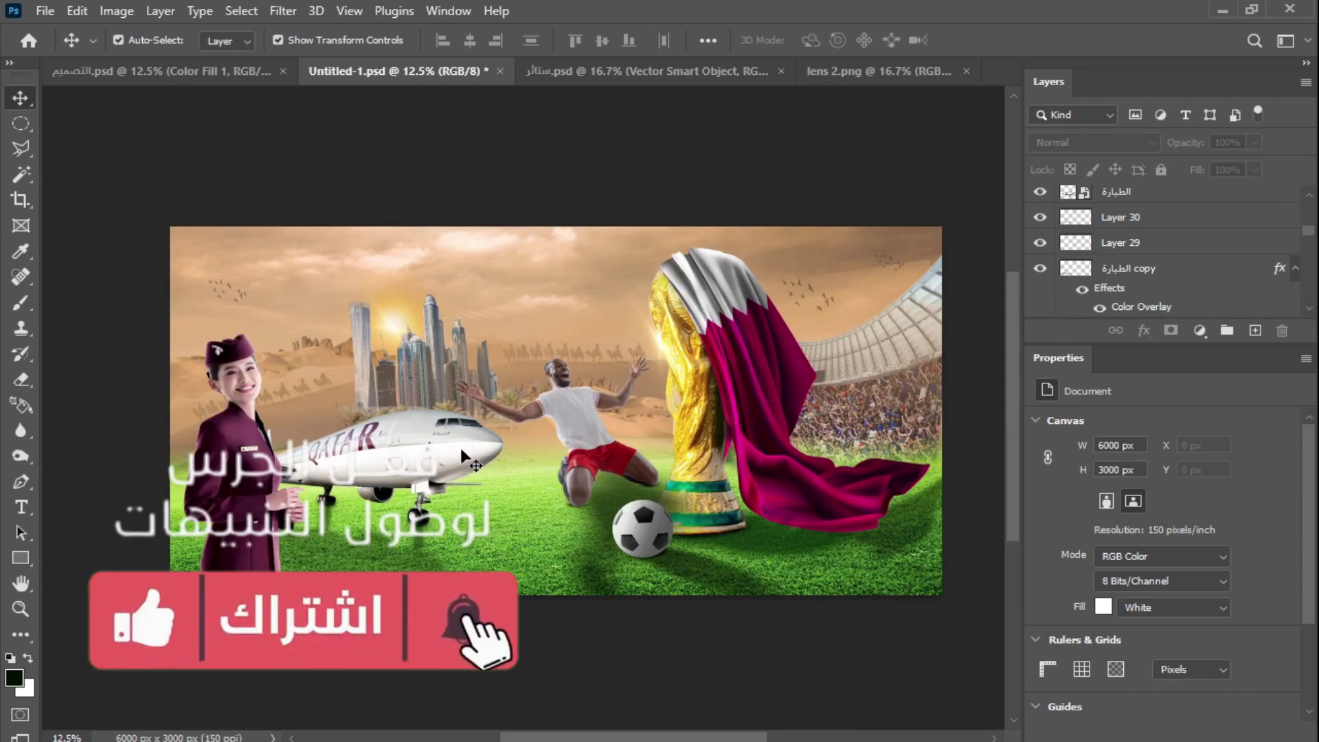
Add a Levels adjustment above the plane with the white output level at 110, and clip it to the plane layer.
left_click(1199, 331)
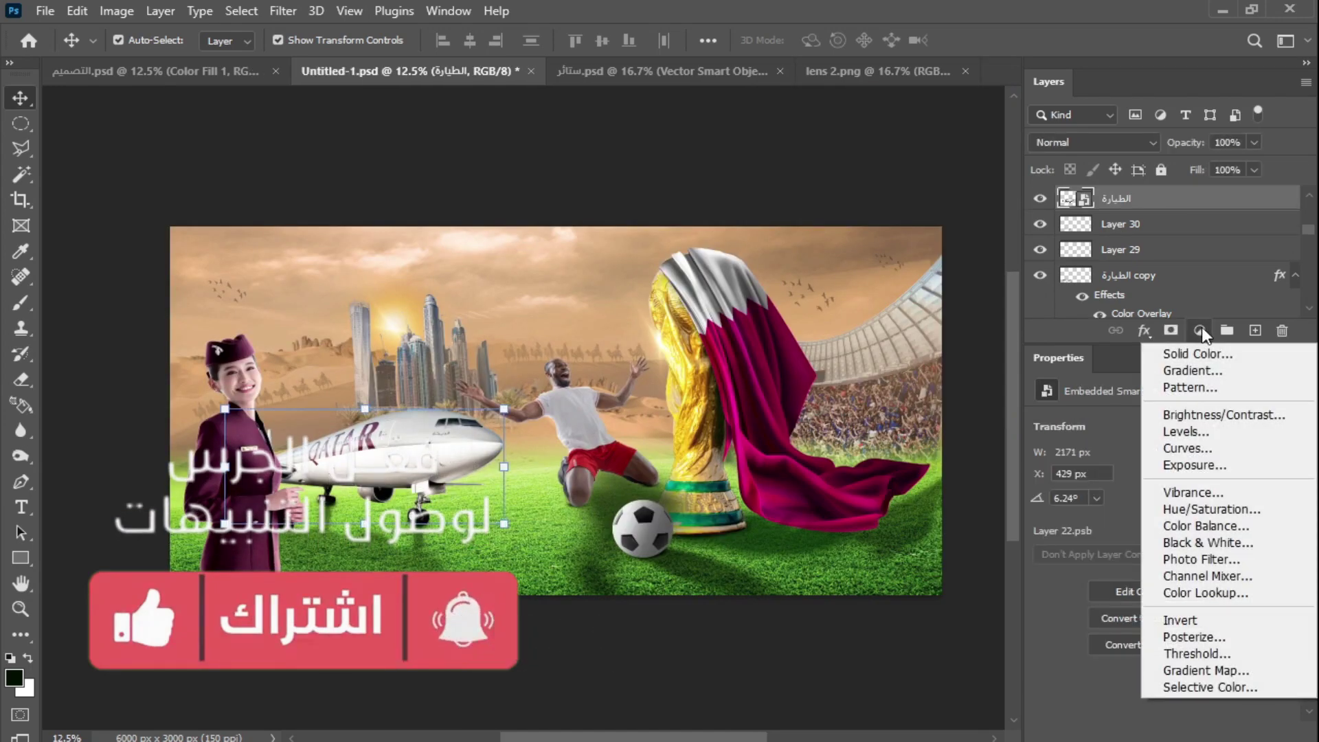
left_click(1221, 433)
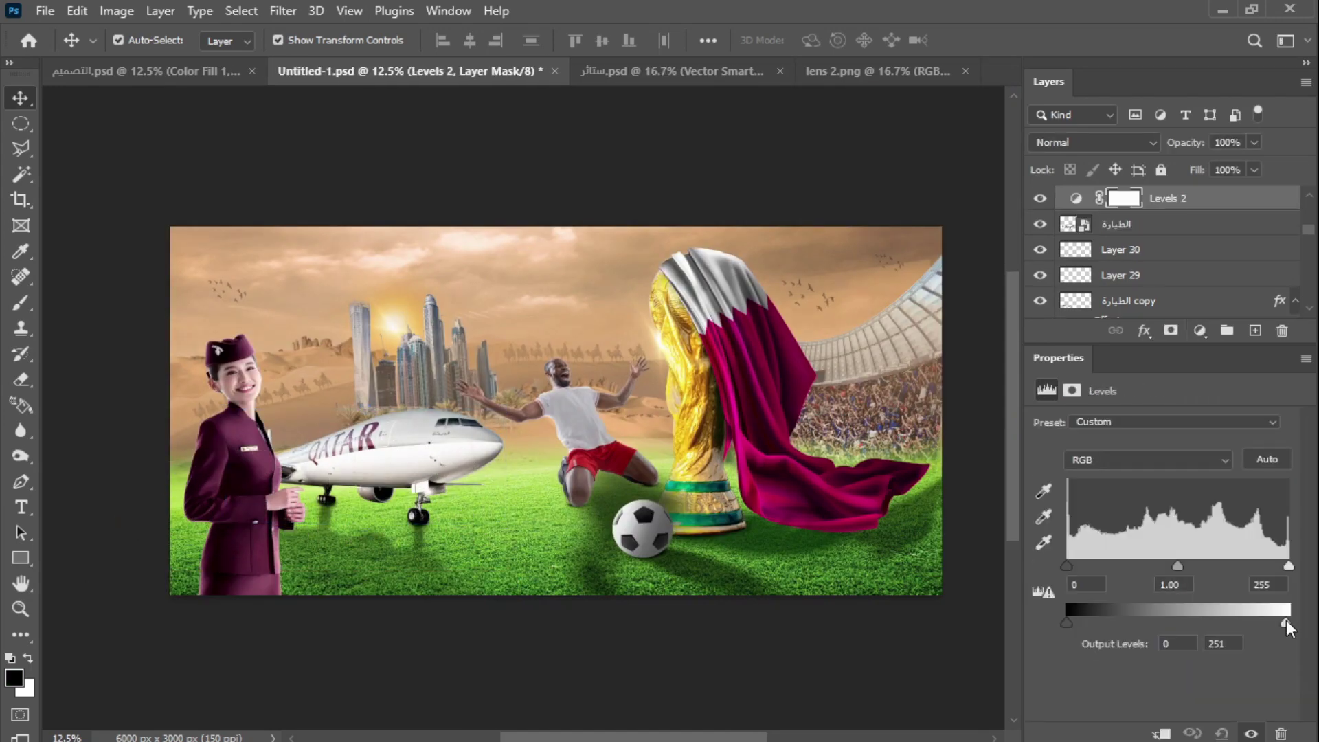
left_click_drag(1286, 620, 1162, 624)
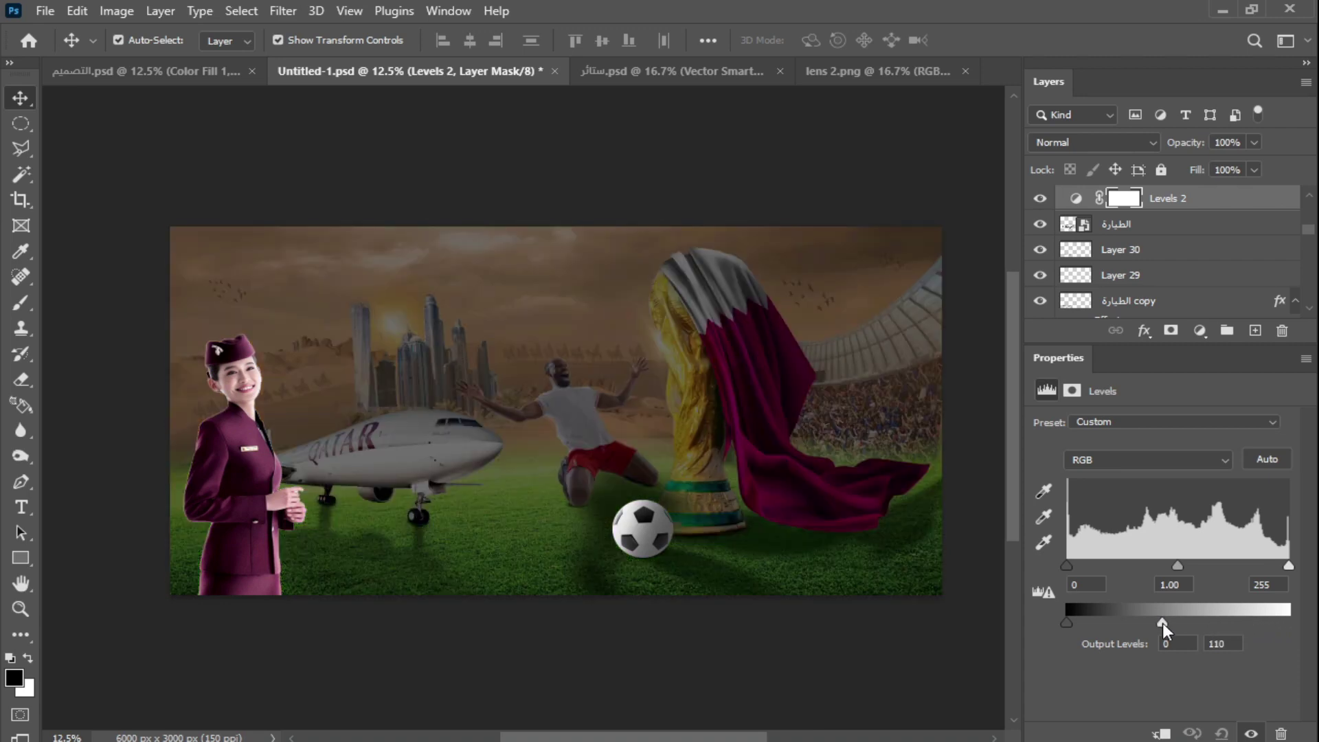
left_click(1161, 734)
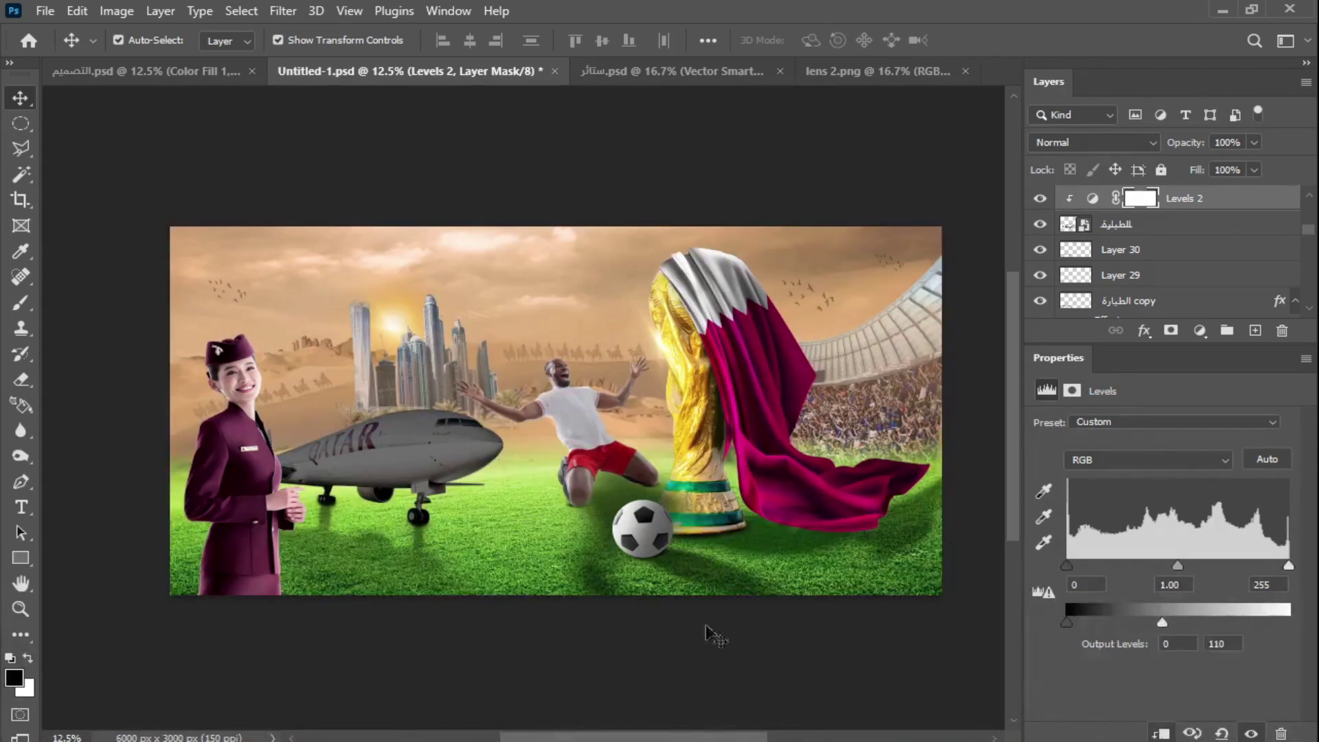
Paint black on the plane's darkening Levels mask with a large soft brush to bring back the brightness of the upper fuselage.
left_click(1142, 199)
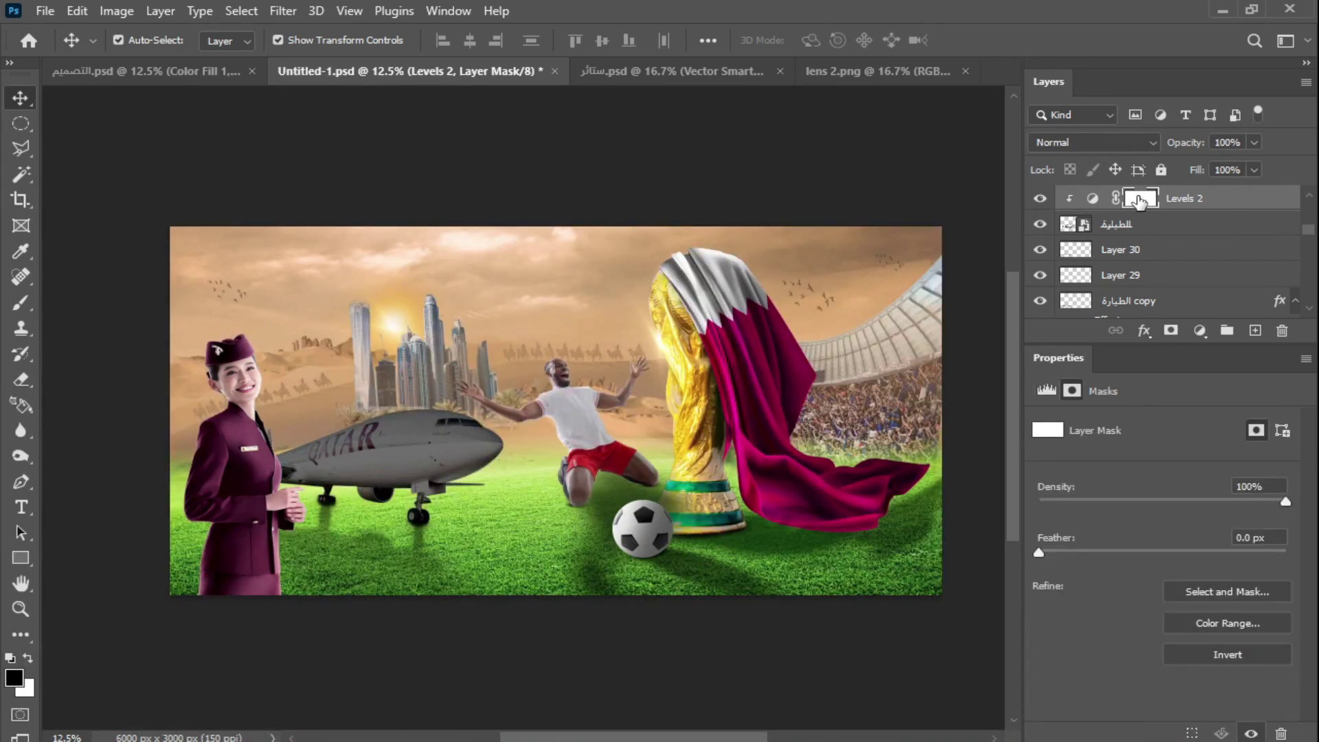
key("b")
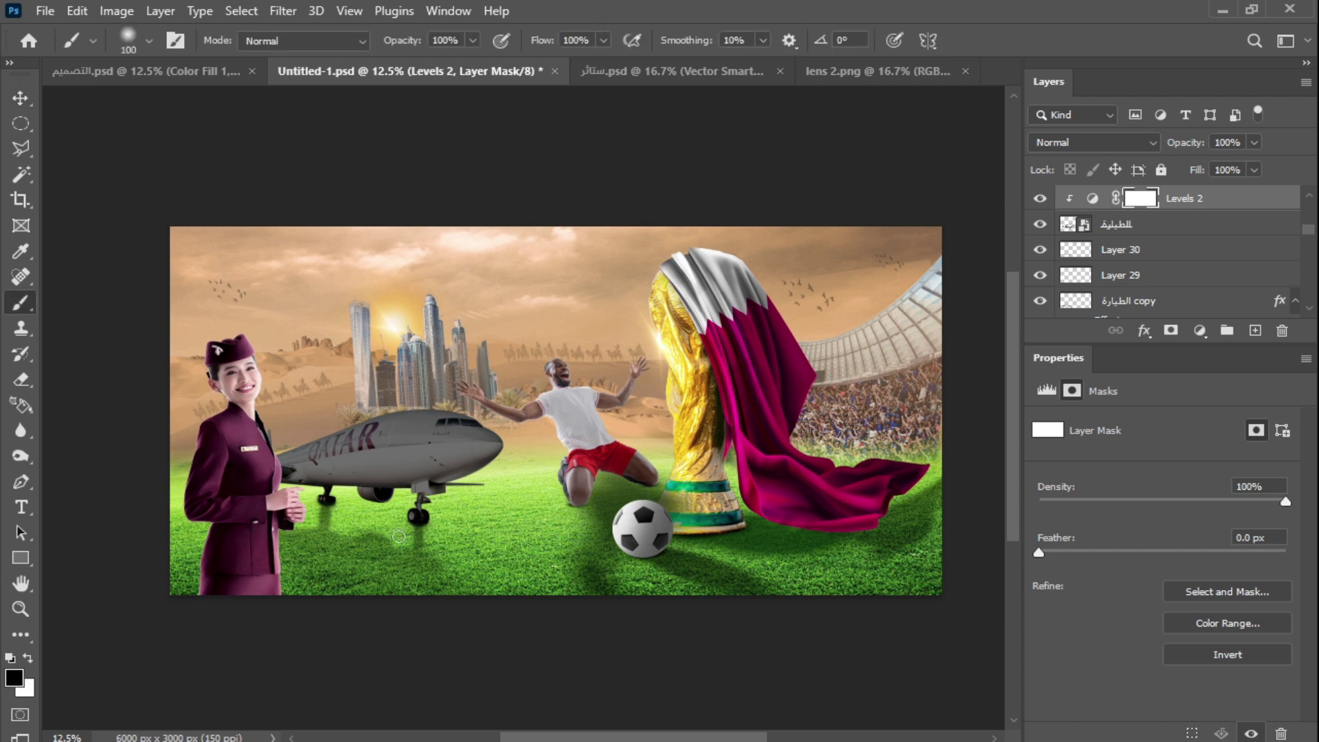
key("bracketright")
key("bracketright")
key("bracketright")
key("bracketright")
key("bracketright")
key("bracketright")
key("bracketright")
key("bracketright")
key("bracketright")
key("bracketright")
key("bracketright")
key("bracketright")
key("bracketright")
key("bracketright")
key("bracketright")
key("bracketright")
mouse_move(458, 490)
left_mouse_down()
mouse_move(522, 412)
mouse_move(323, 440)
left_mouse_up()
key("bracketright")
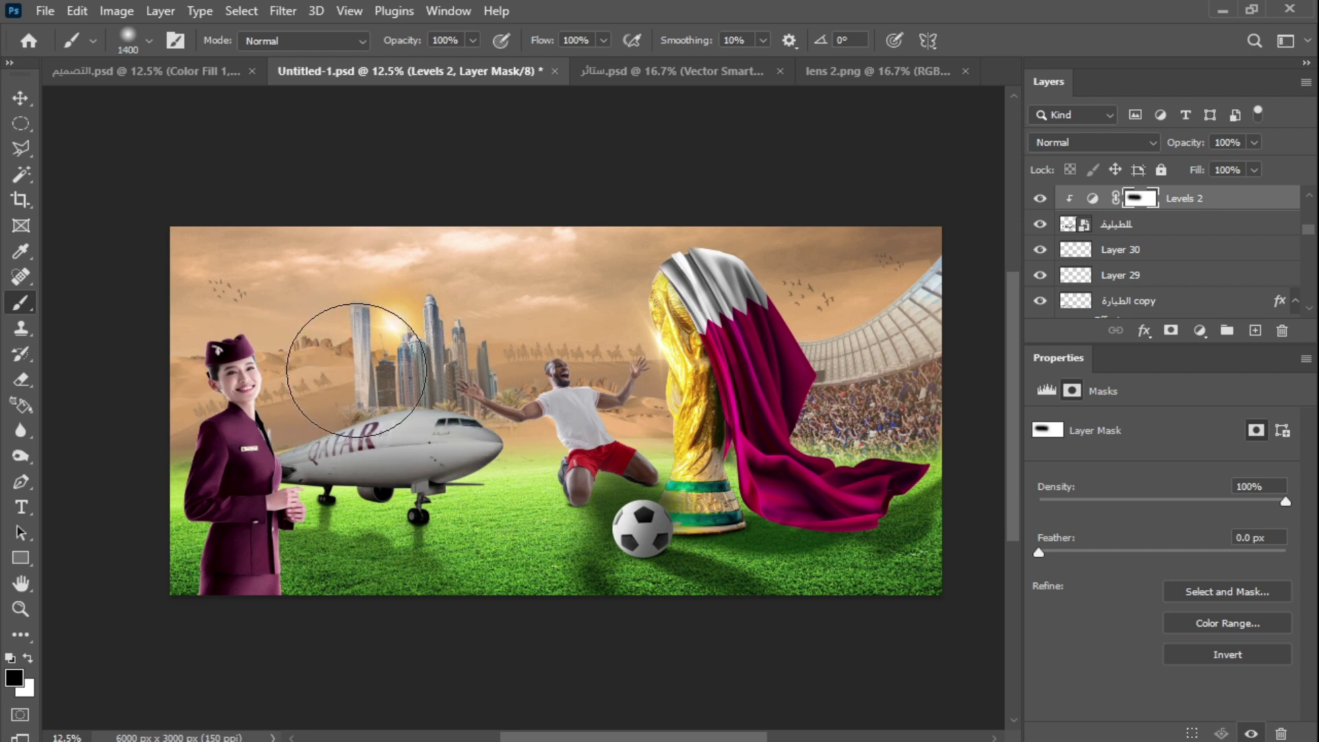
key("v")
Add a second Levels adjustment clipped to the plane with the white input level at 178, and invert its mask to black.
left_click(1200, 331)
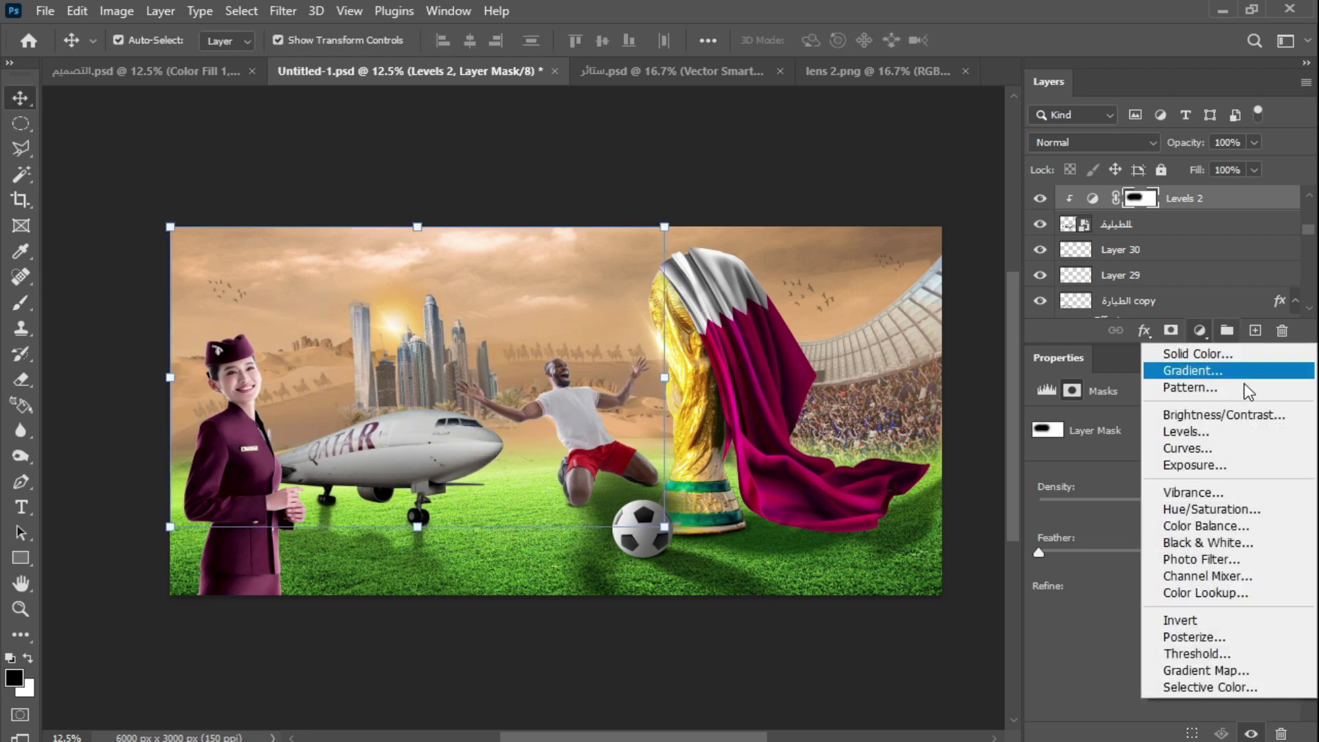
left_click(1214, 431)
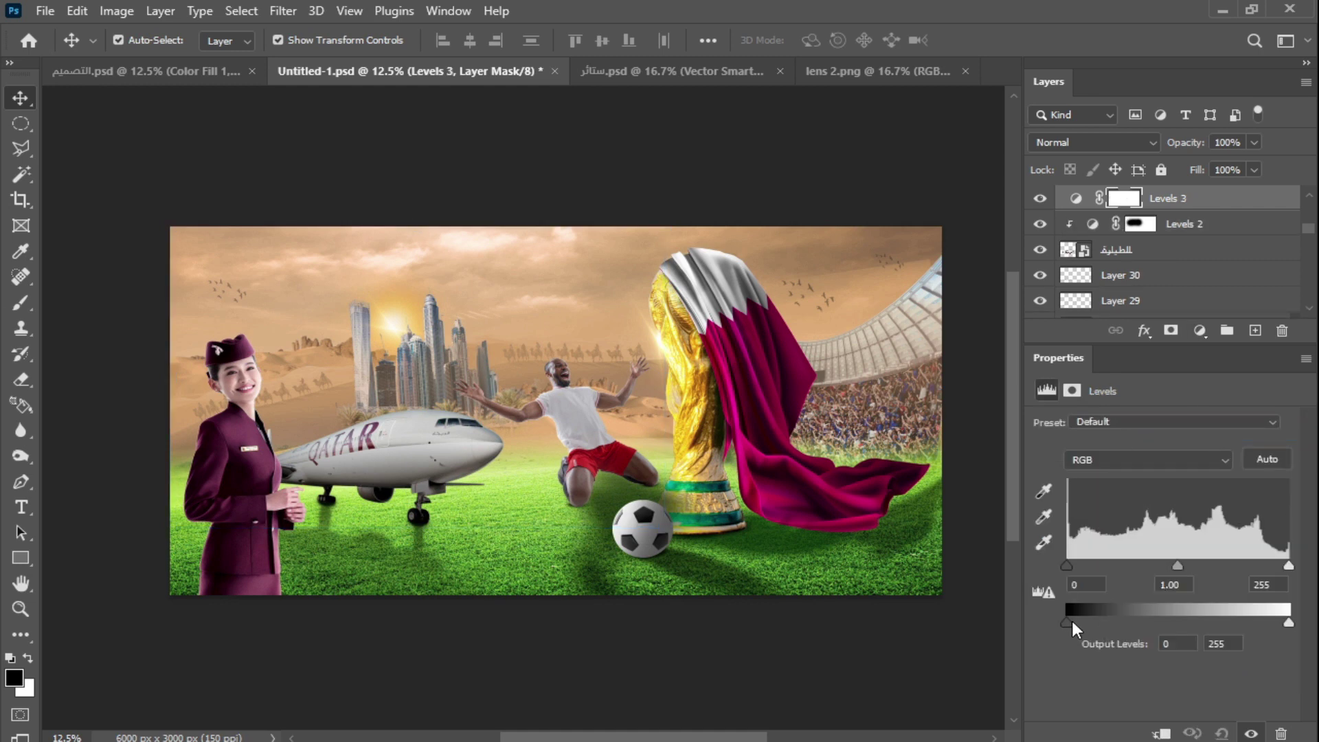
left_click_drag(1288, 565, 1221, 566)
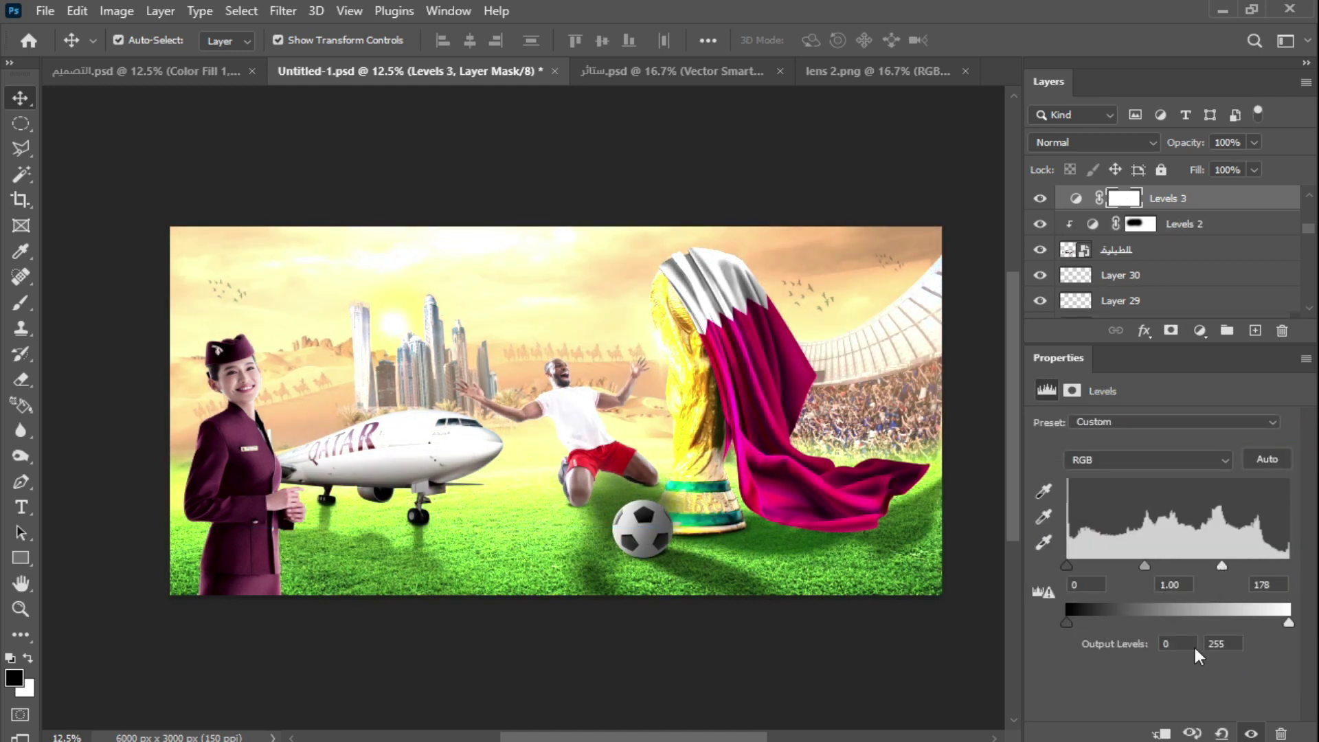
left_click(1161, 734)
left_click(1142, 200)
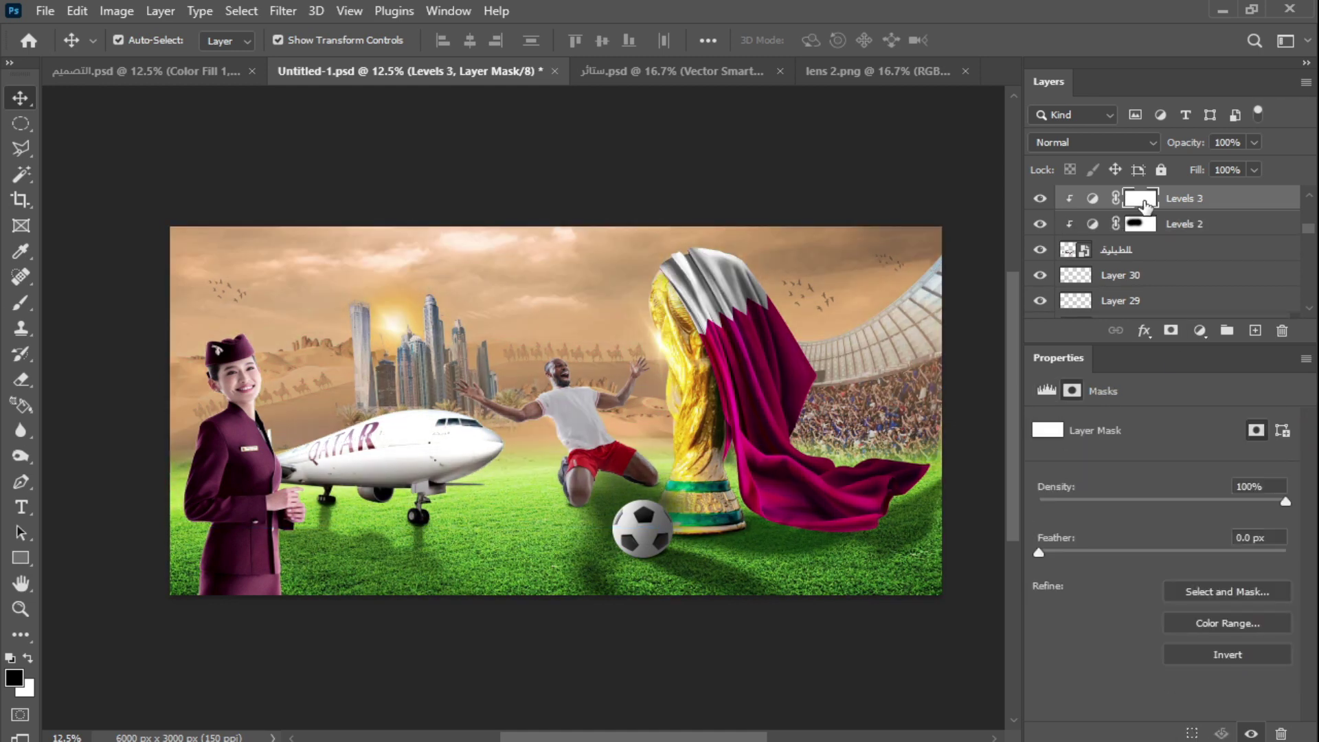
key("ctrl+i")
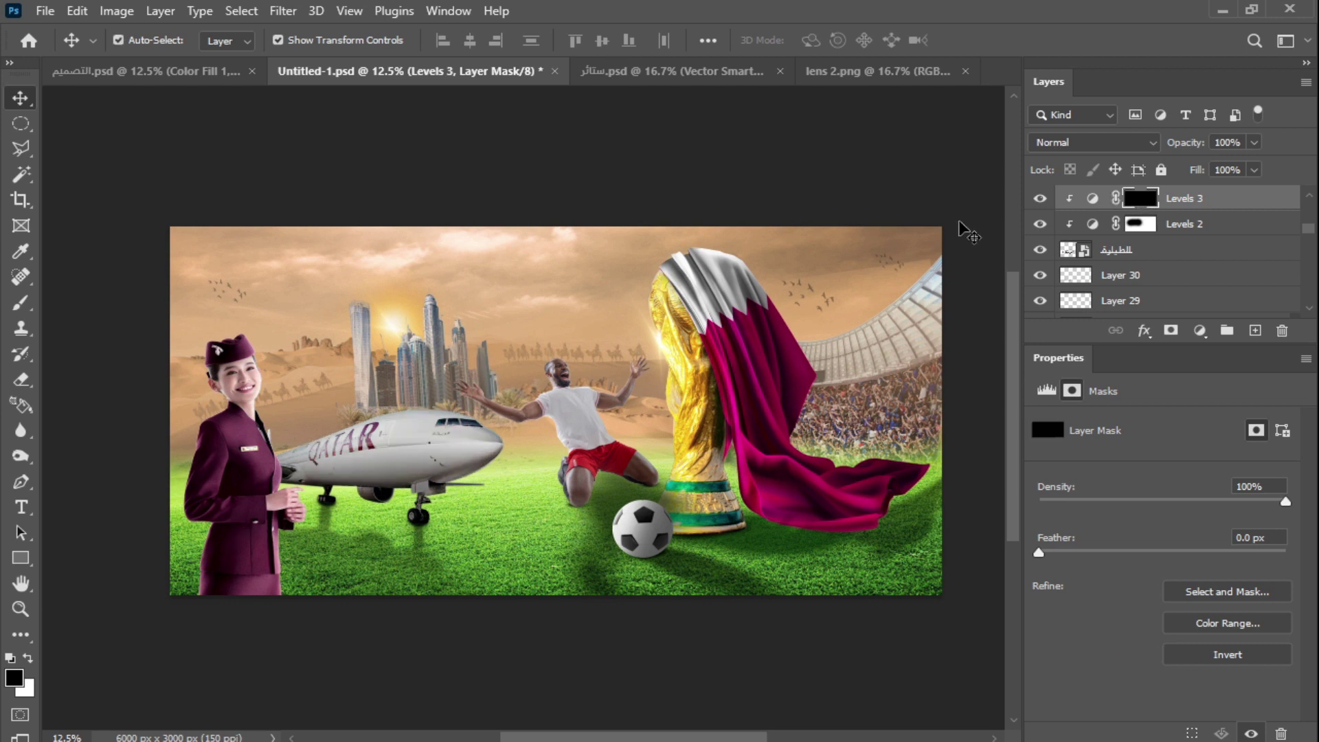
Paint white on the brightening Levels mask with a 500 px soft brush along the top of the plane's nose and fuselage.
key("b")
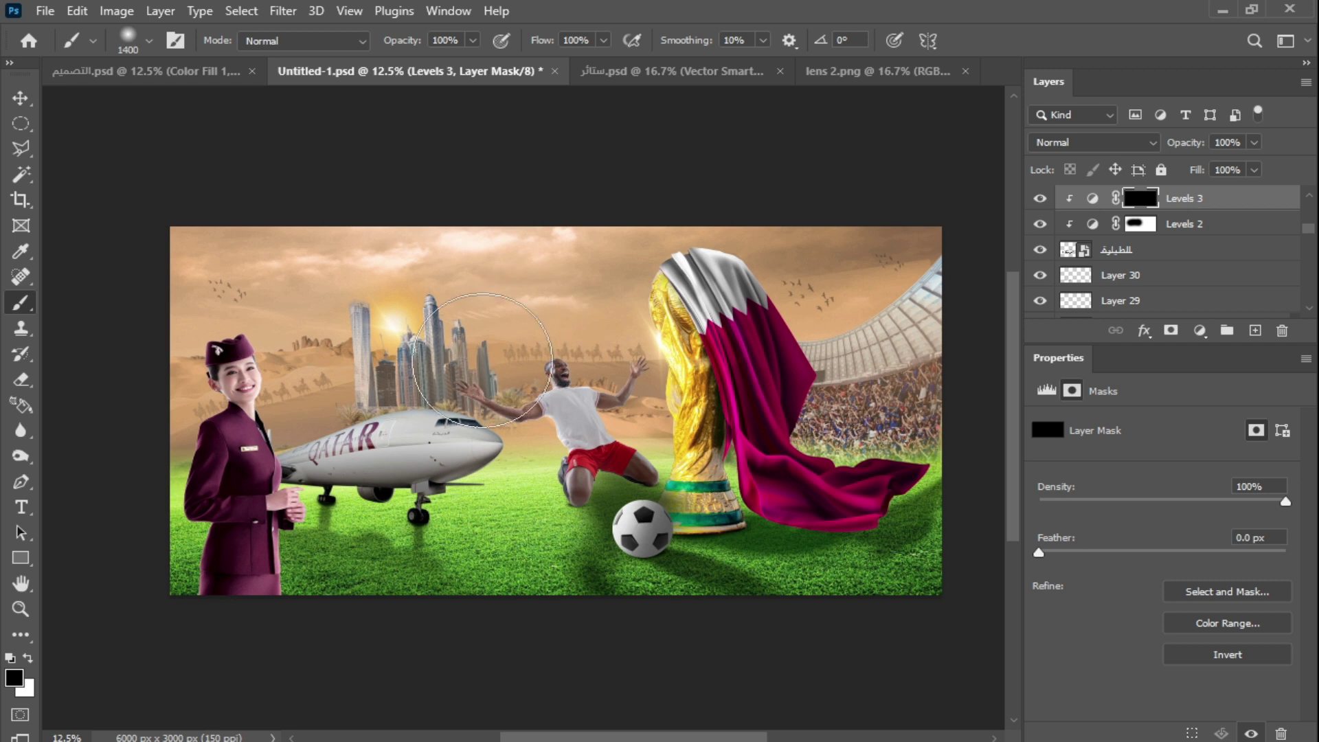
key("bracketleft")
key("bracketleft")
key("bracketleft")
key("bracketleft")
key("bracketleft")
key("bracketleft")
key("bracketleft")
key("bracketleft")
key("bracketleft")
key("x")
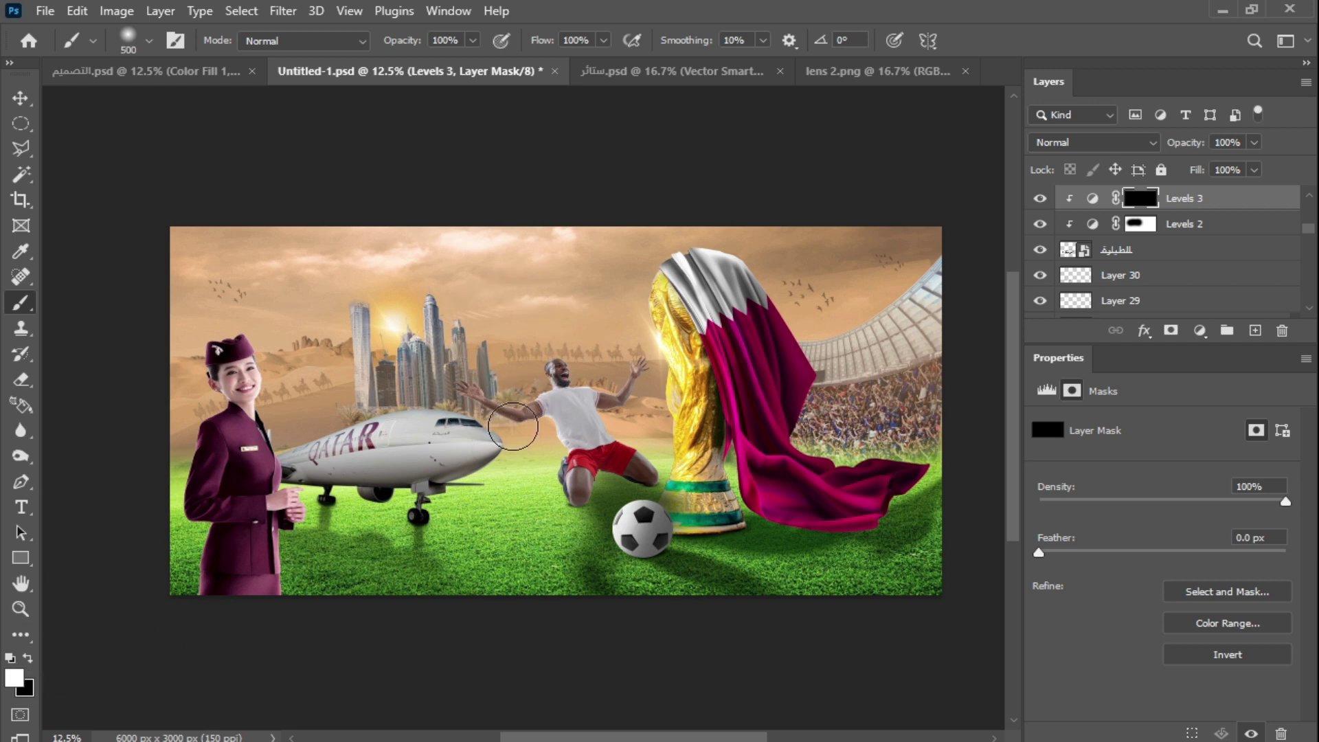
mouse_move(513, 426)
left_mouse_down()
mouse_move(430, 386)
mouse_move(335, 402)
mouse_move(289, 426)
mouse_move(314, 407)
mouse_move(474, 392)
mouse_move(497, 406)
left_mouse_up()
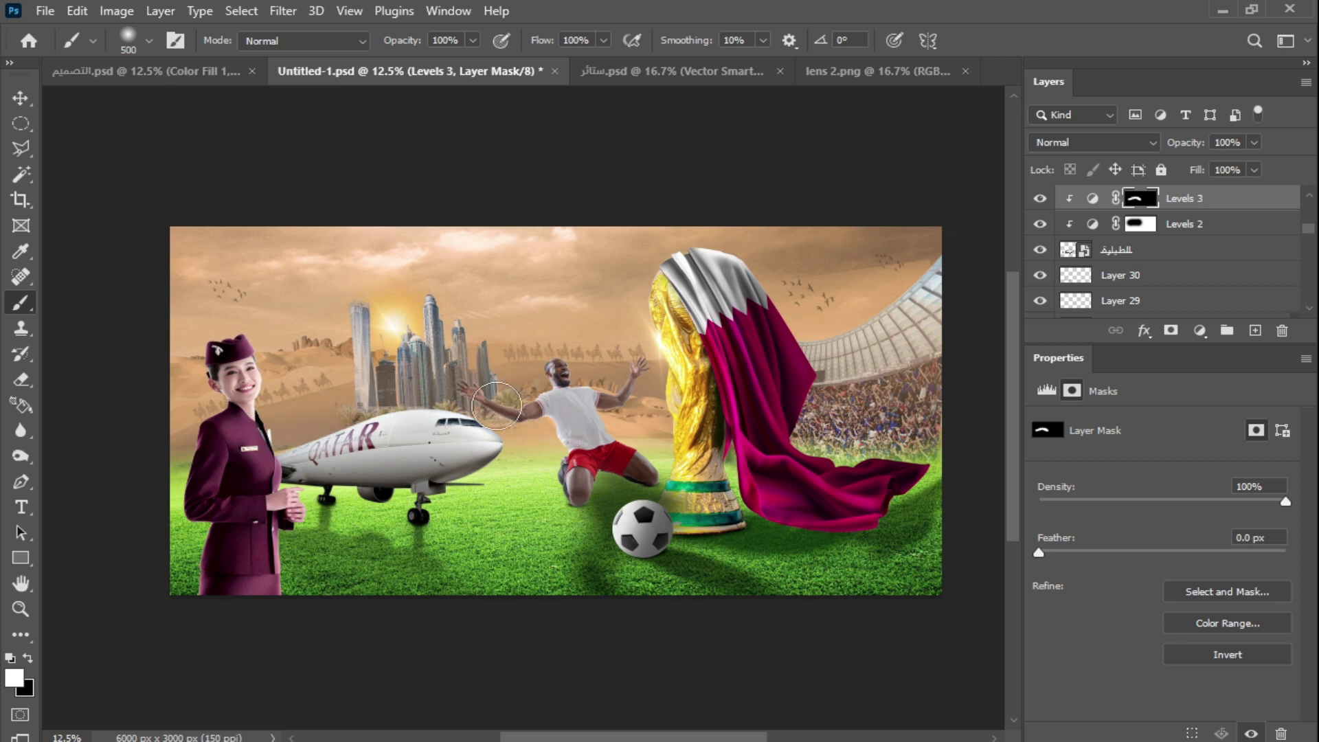
left_click(20, 97)
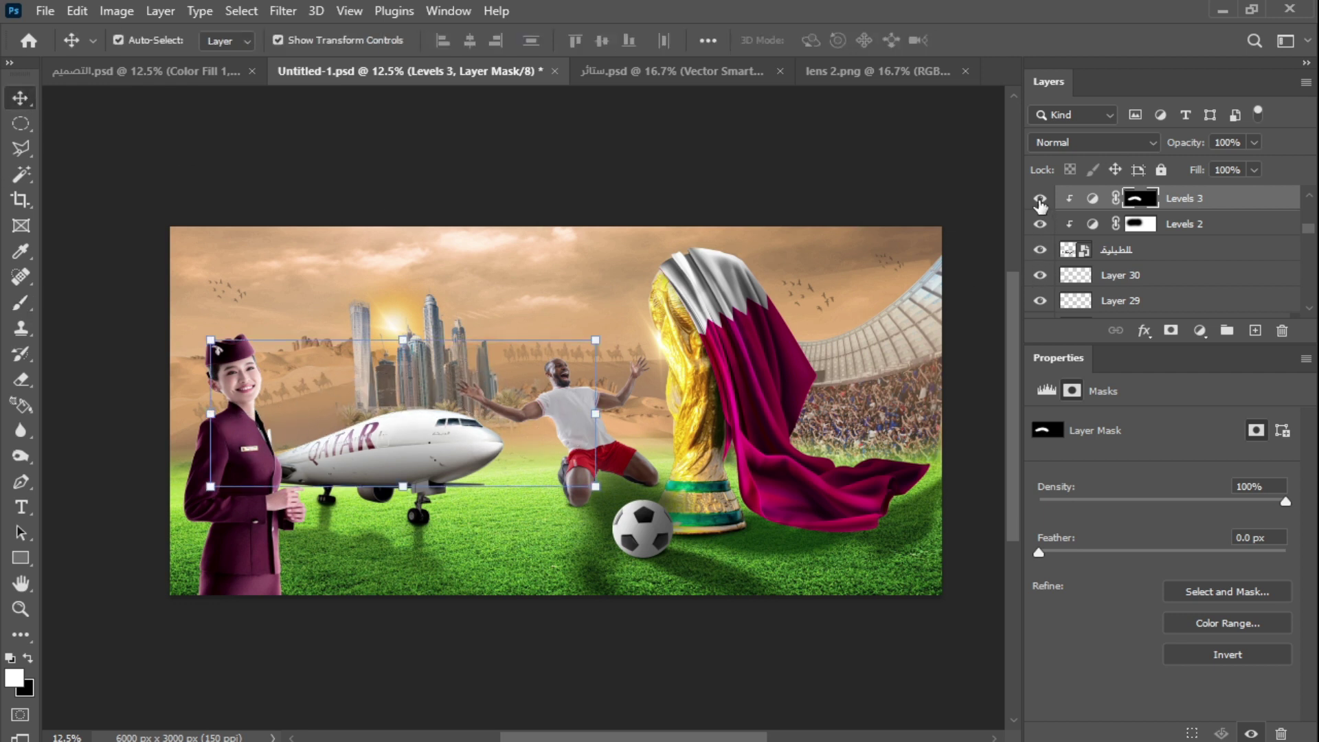
left_click(1038, 231)
Add a Brightness/Contrast adjustment clipped to the plane, raise its brightness, and invert its mask to black.
scroll(468, 447, "up", 3)
key("x")
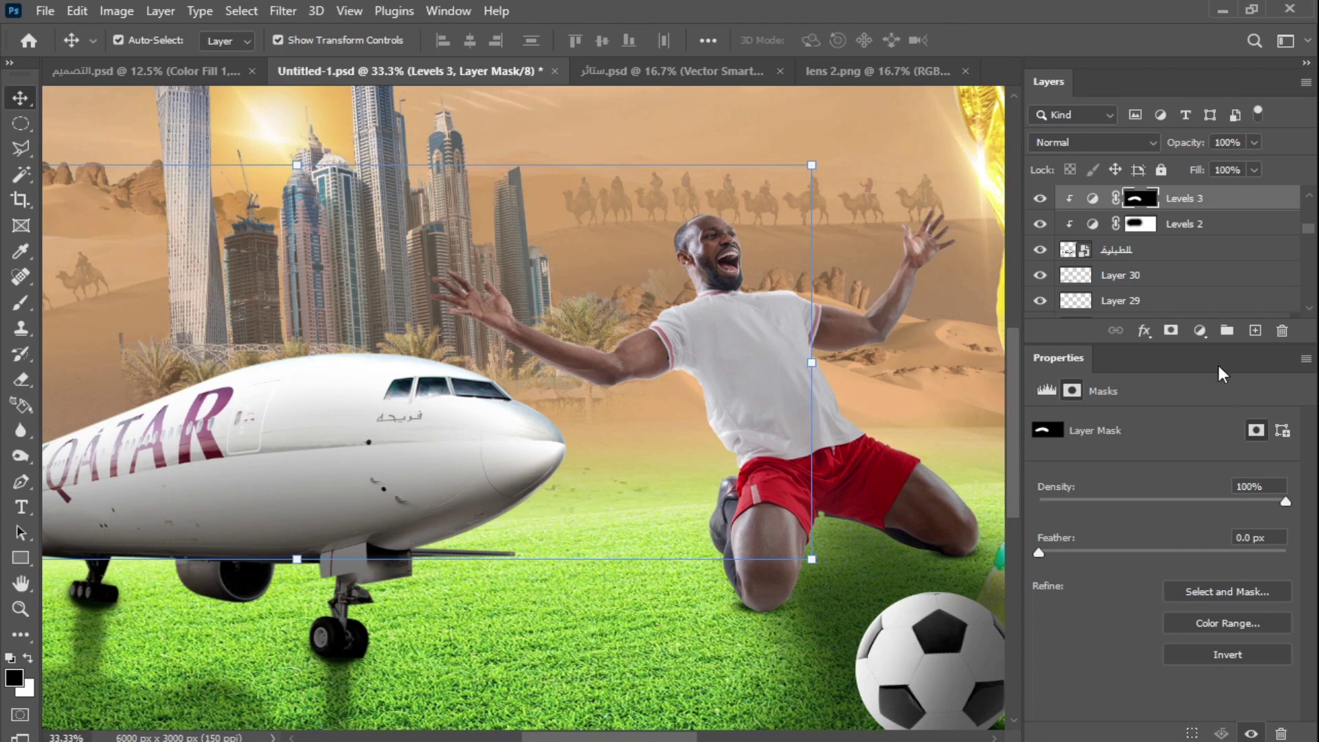
left_click(1200, 330)
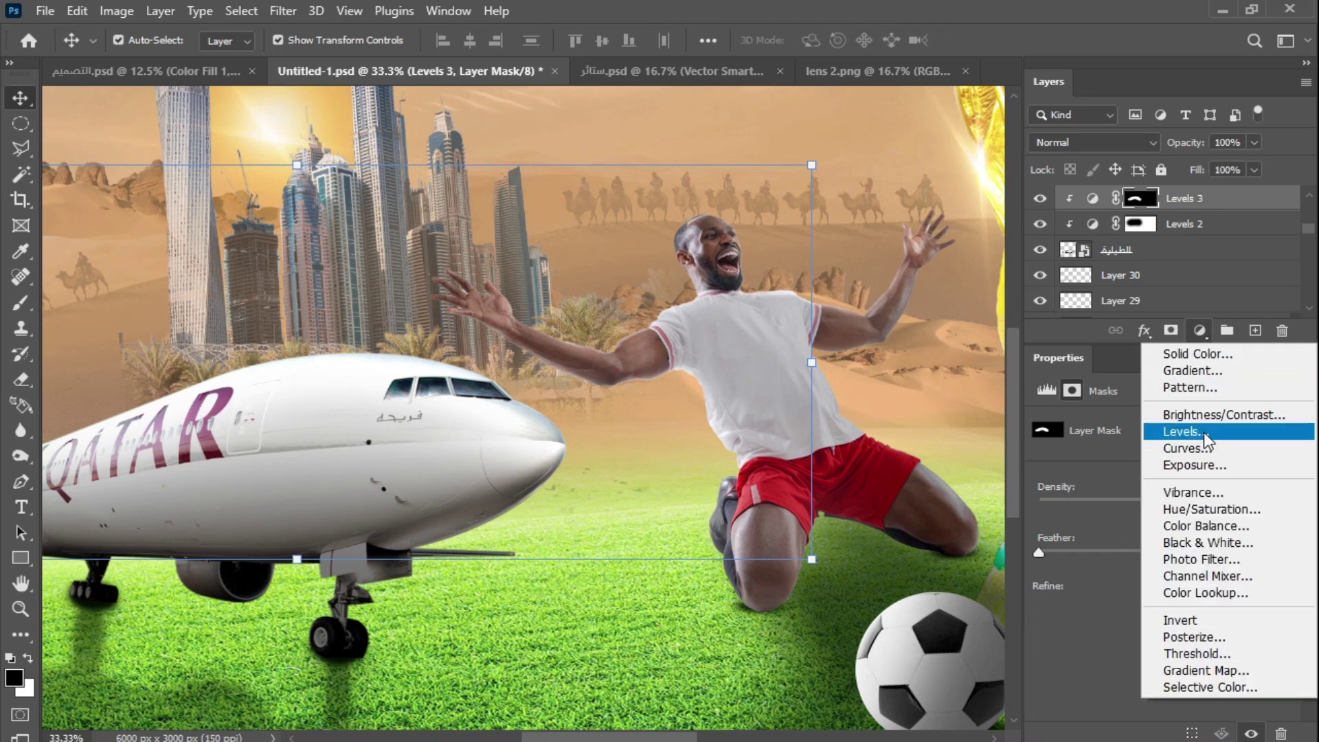
left_click(1209, 414)
left_click(1169, 734)
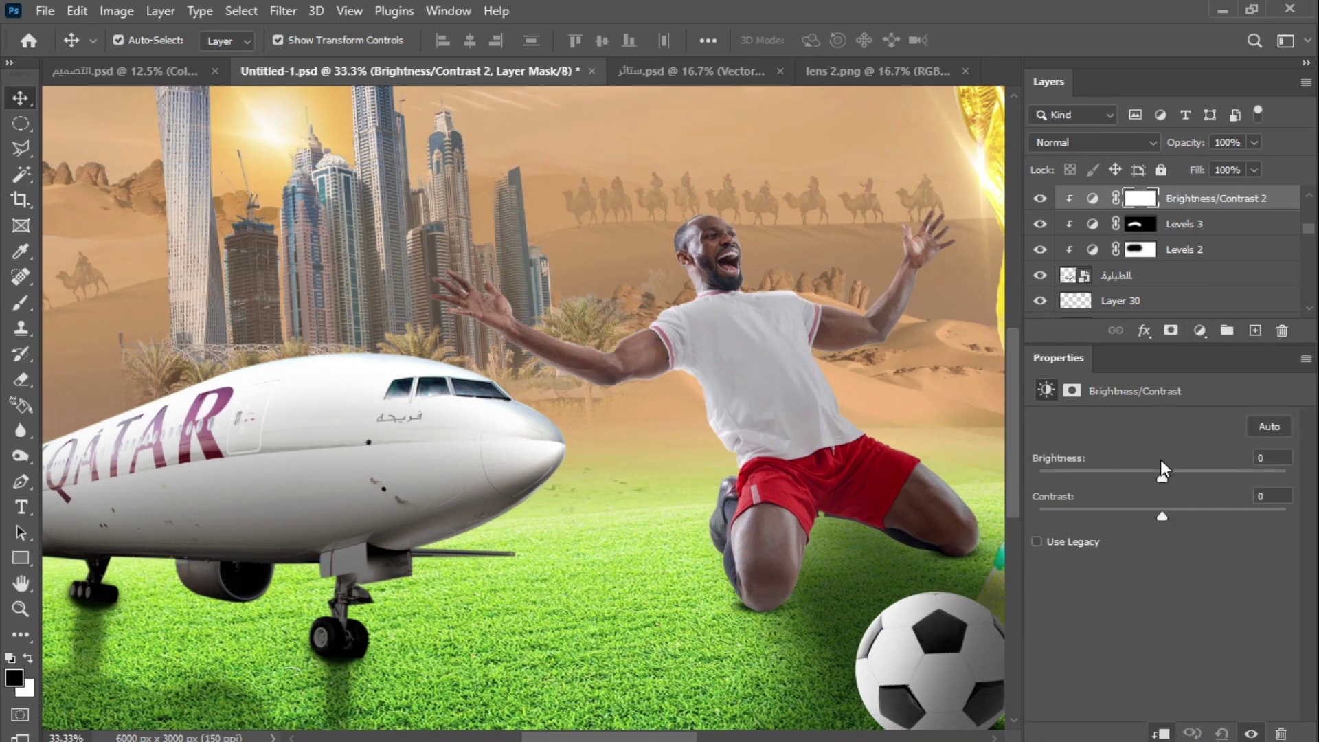
left_click_drag(1161, 478, 1263, 481)
left_click(1142, 199)
key("ctrl+i")
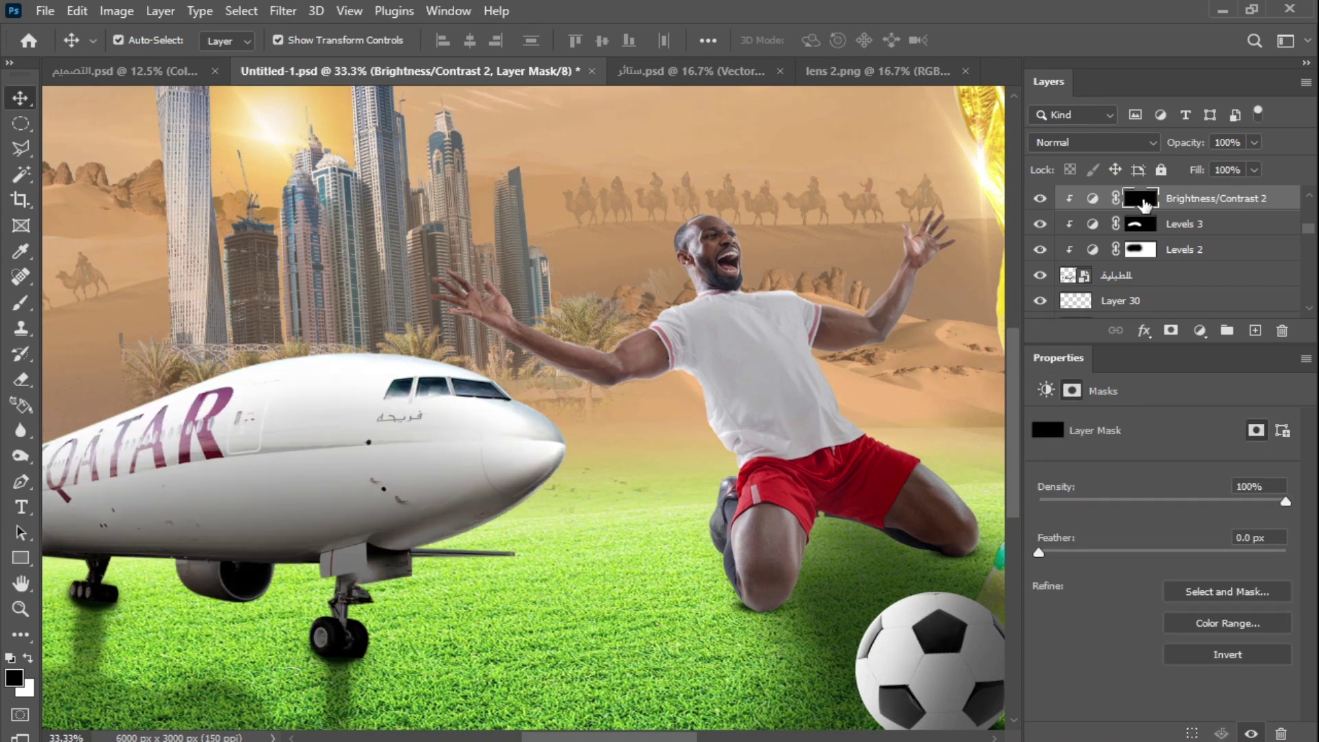
Paint white on the Brightness/Contrast mask with a small brush to add edge highlights to the plane.
key("b")
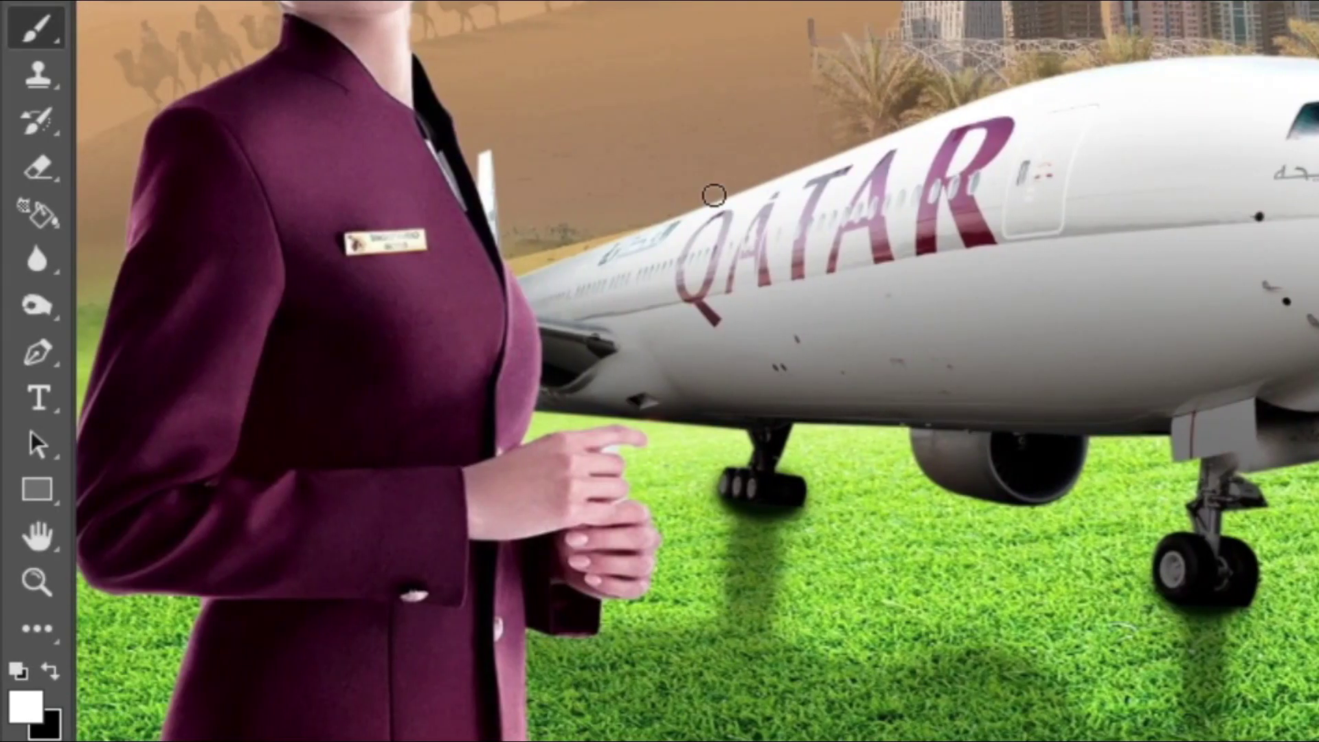
left_click_drag(713, 195, 488, 273)
mouse_move(973, 386)
left_mouse_down()
mouse_move(851, 533)
mouse_move(268, 415)
mouse_move(630, 520)
mouse_move(650, 453)
mouse_move(766, 499)
left_mouse_up()
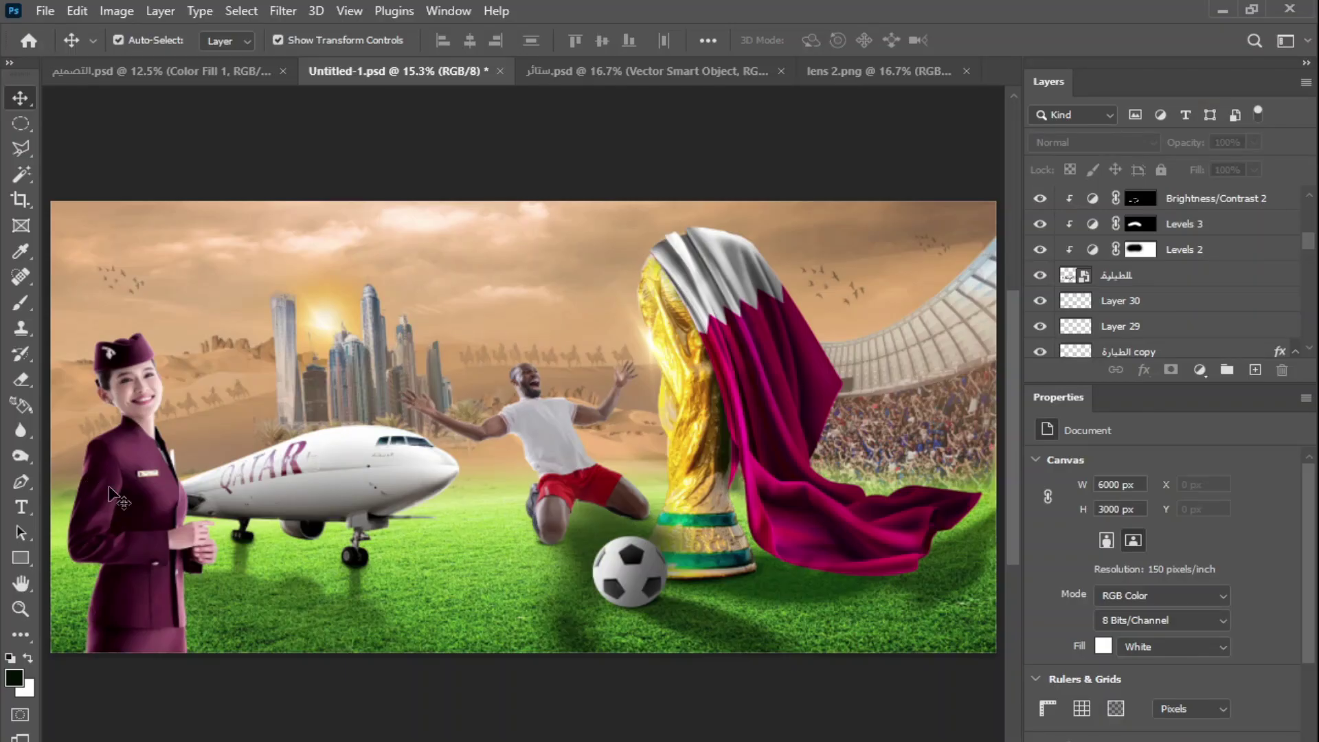
Select the flight attendant layer and sample the dark area of her hat as the foreground color.
key("ctrl+plus")
key("ctrl+plus")
left_click_drag(229, 501, 757, 488)
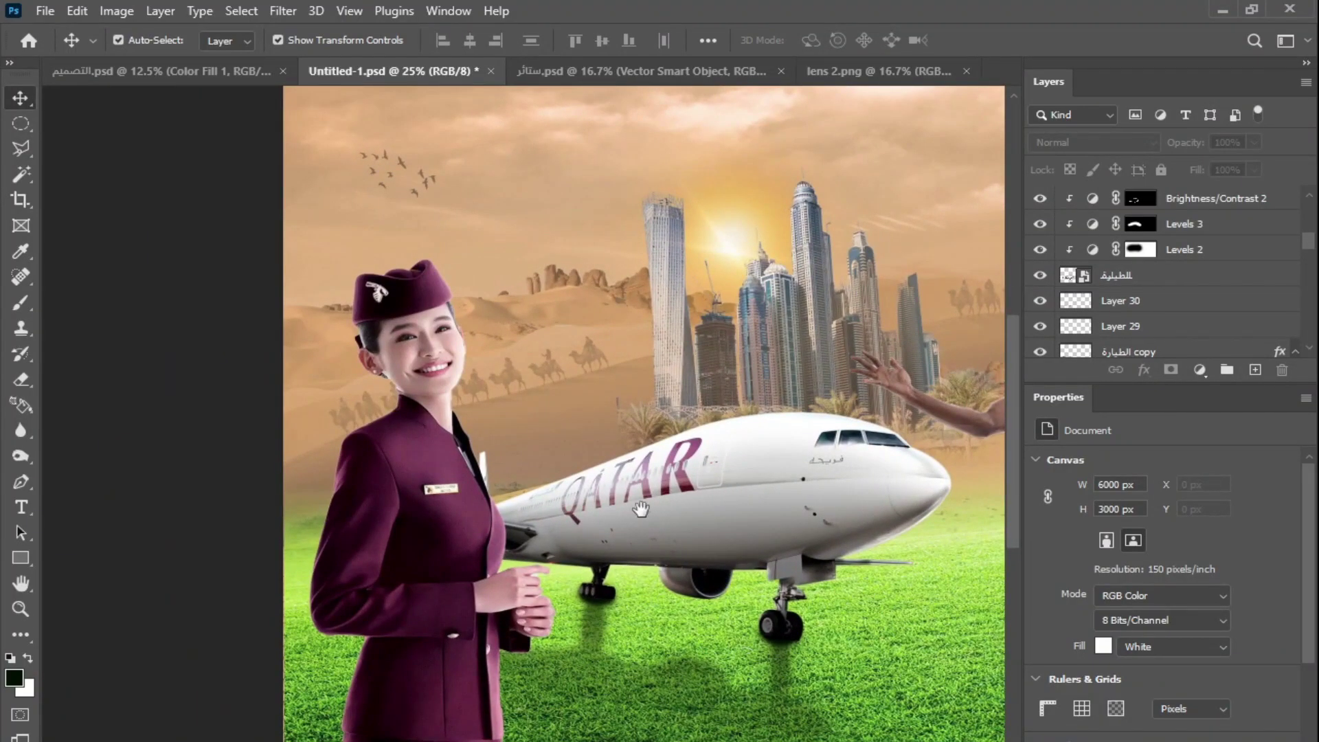
left_click_drag(467, 444, 470, 401)
scroll(376, 258, "up", 12)
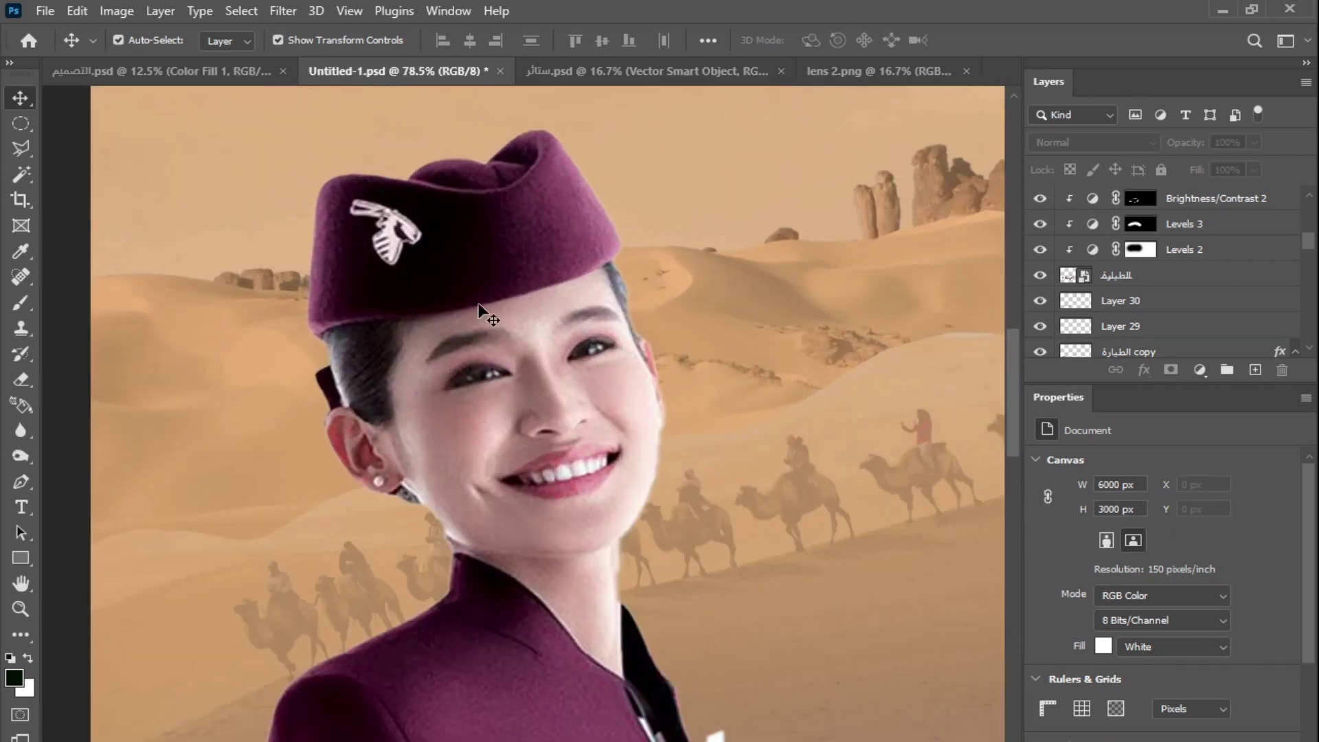
scroll(479, 305, "down", 6)
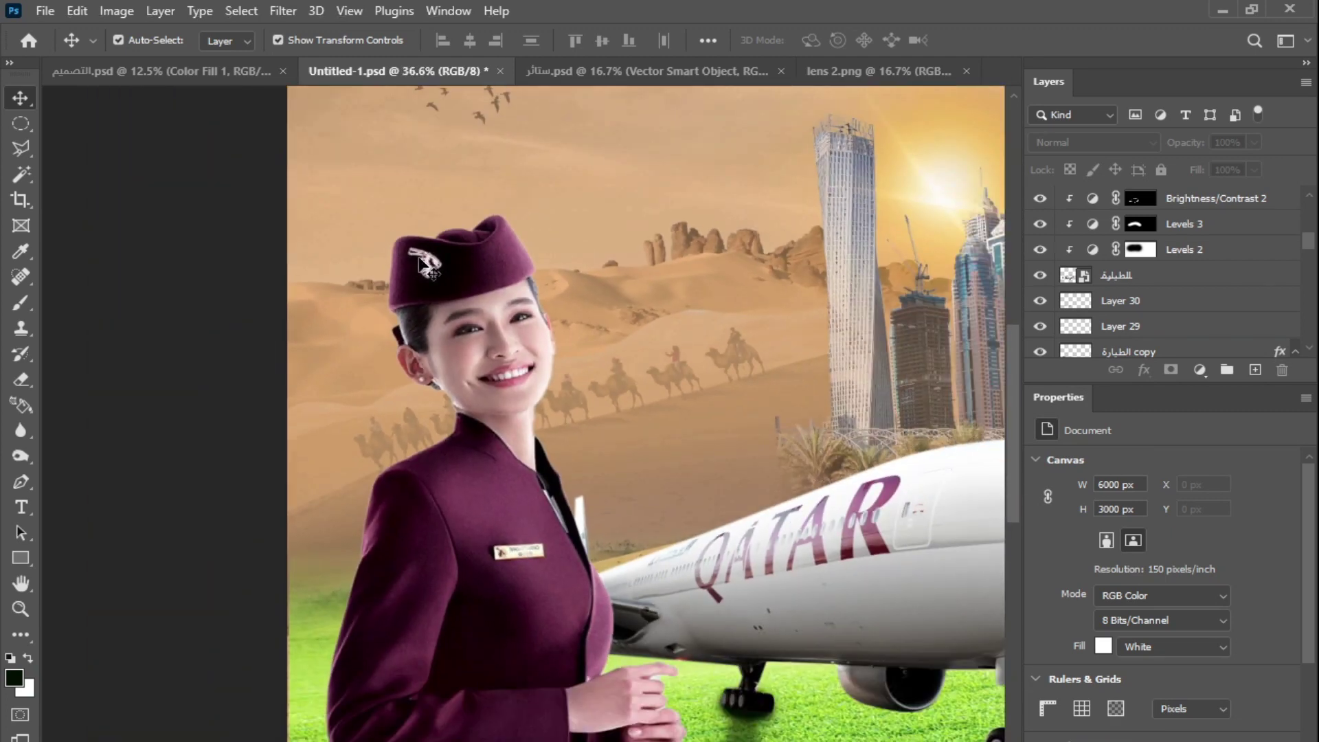
left_click(626, 261)
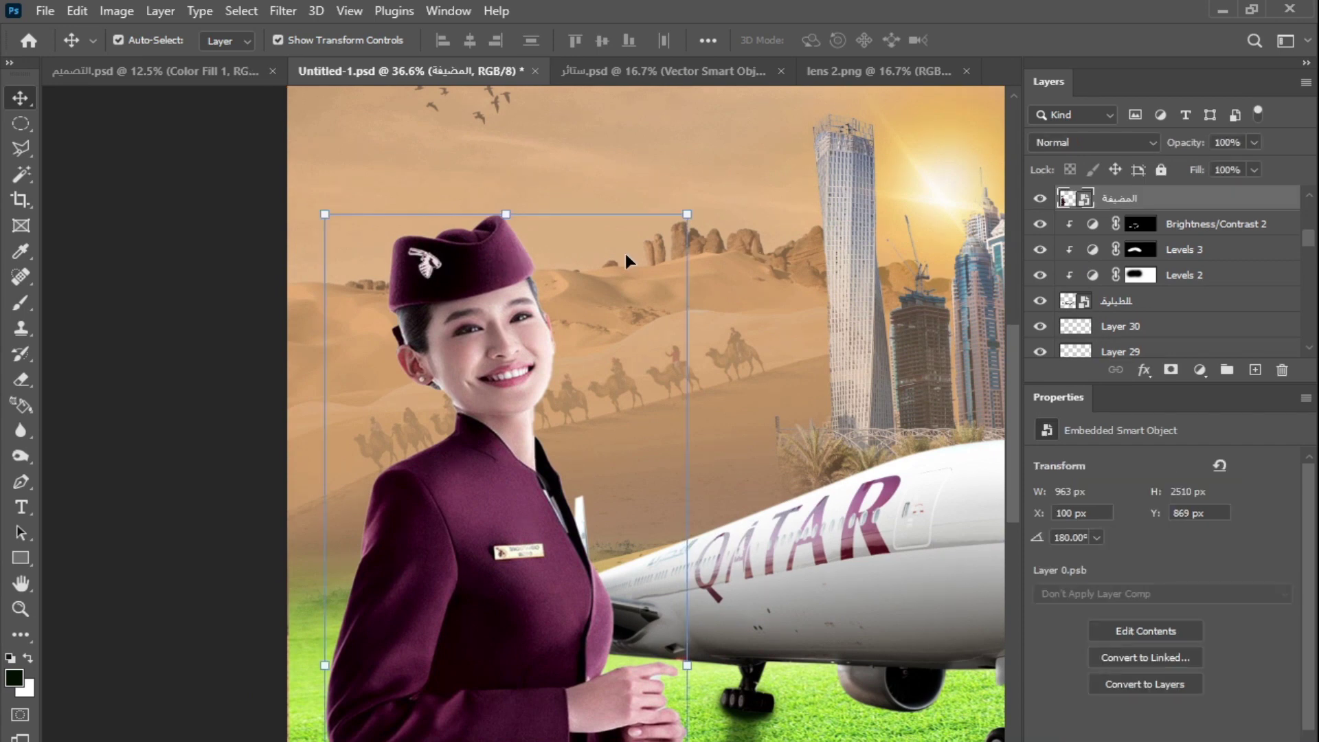
left_click(13, 678)
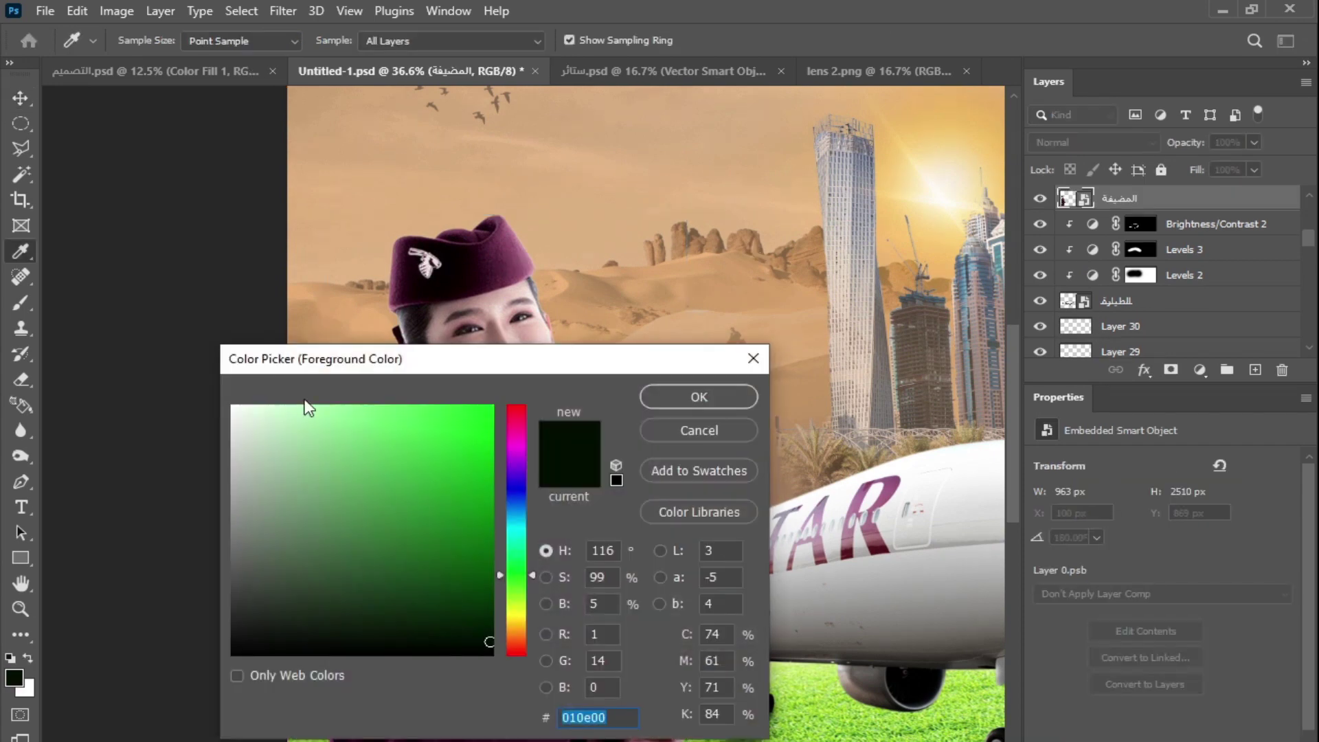
left_click(448, 269)
left_click(739, 439)
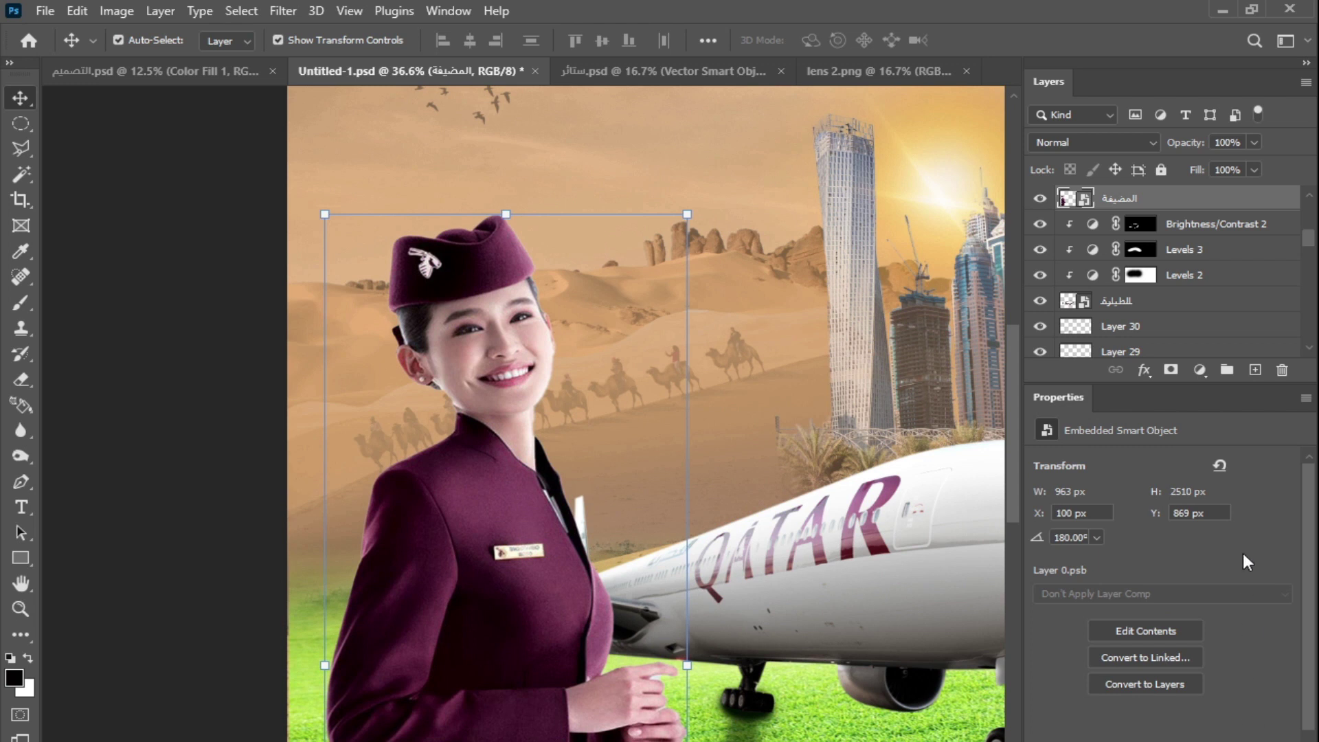
On a new layer above the flight attendant, paint over the white emblem on her hat with a 50 px soft brush.
left_click(1254, 370)
key("b")
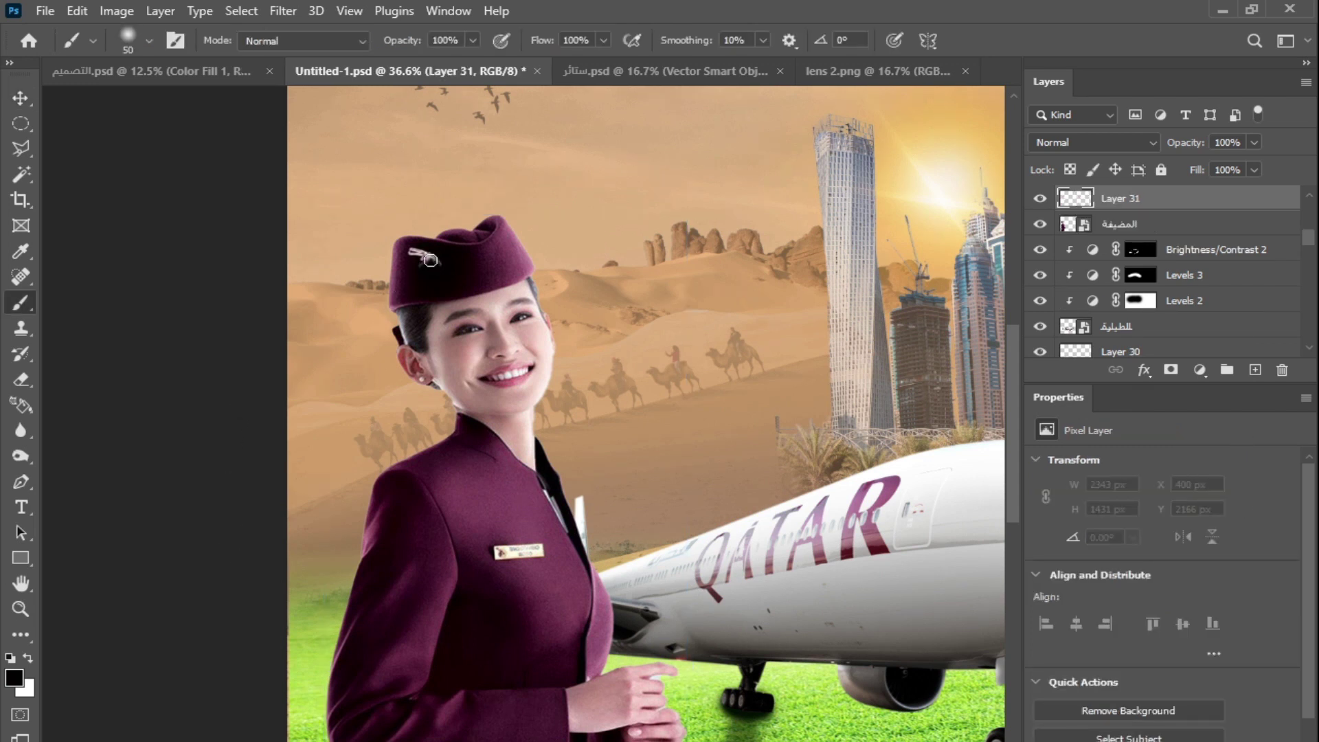
left_click_drag(430, 260, 412, 251)
key("v")
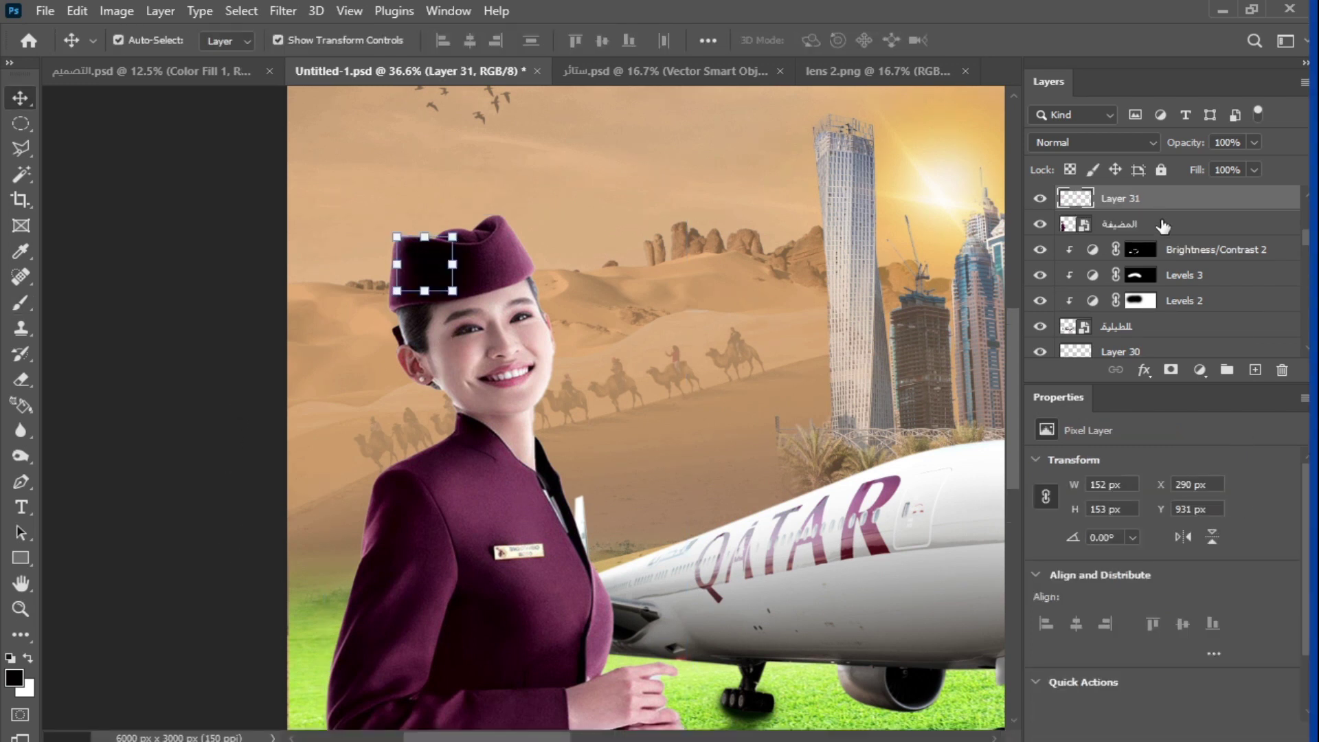
Combine the hat paint layer and the flight attendant layer into one smart object.
left_click(1163, 227, "shift")
right_click(1156, 219)
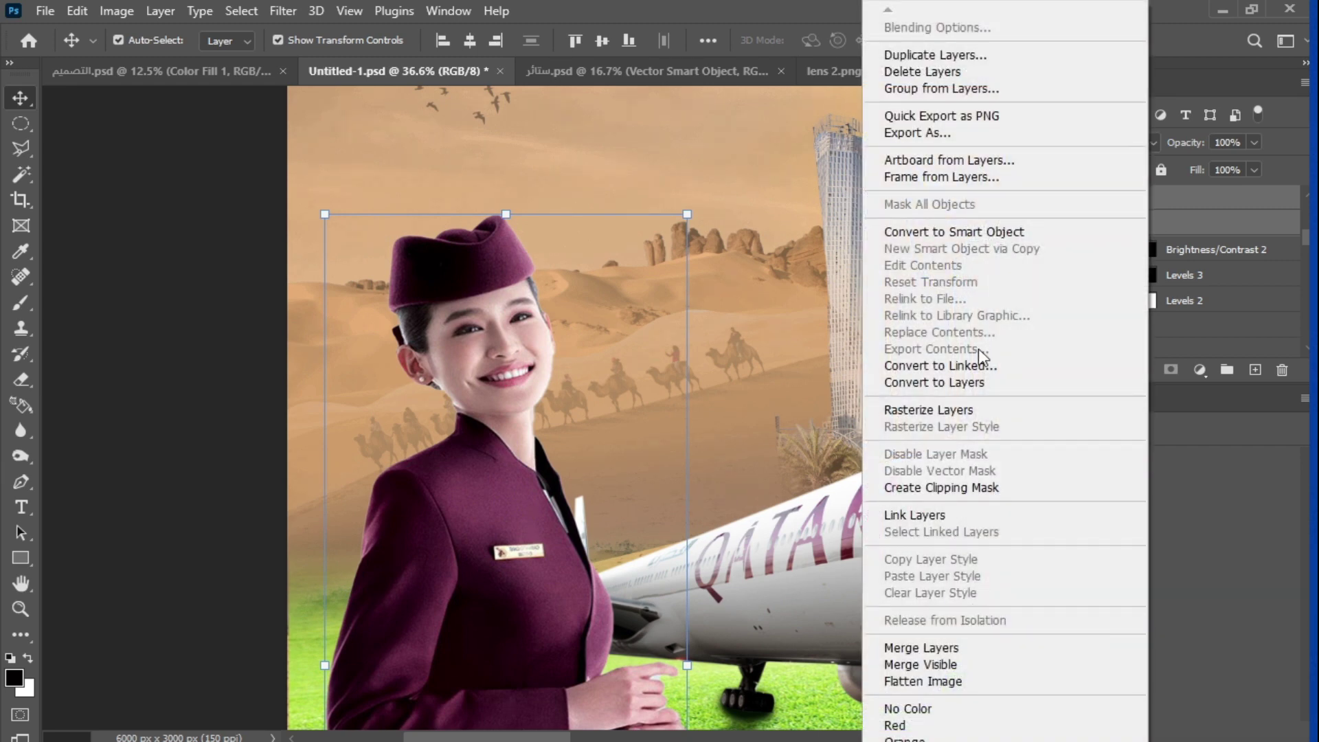
left_click(1003, 234)
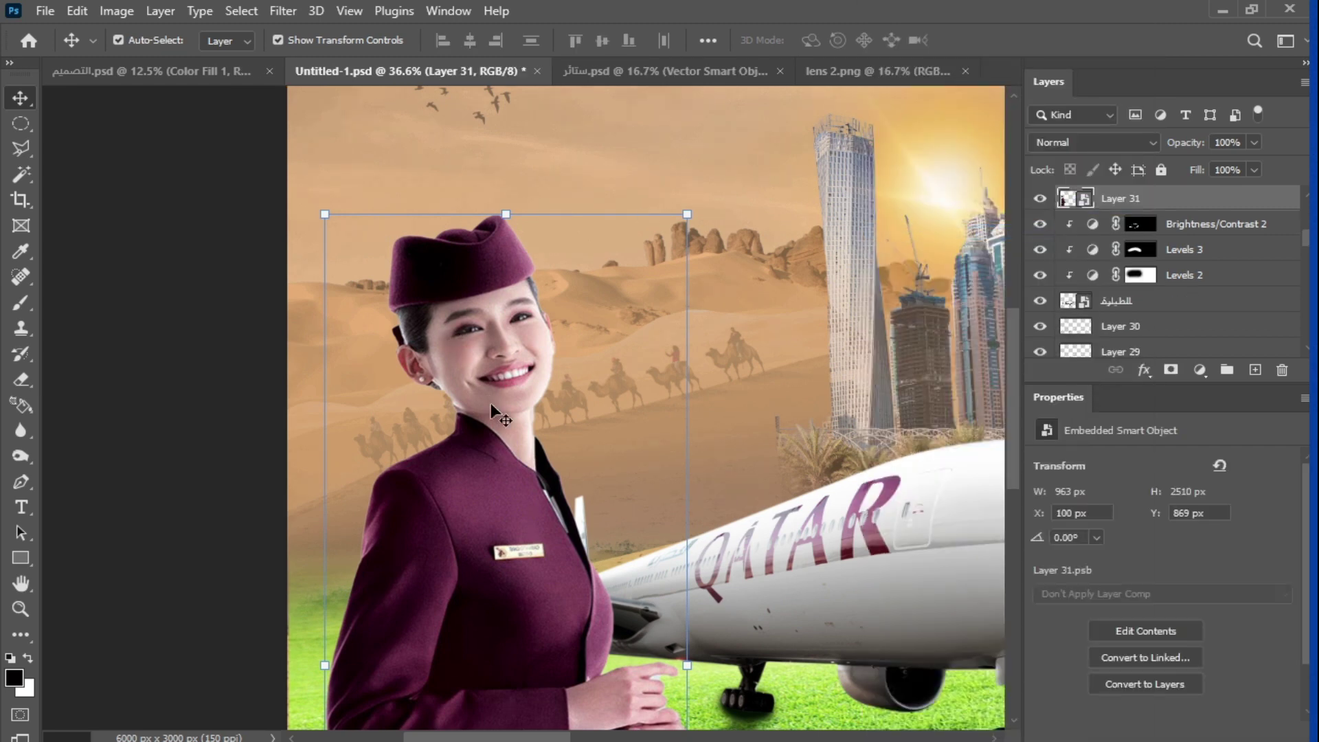
Add a Levels adjustment clipped to the flight attendant and lower its output white level to darken her.
left_click_drag(548, 553, 472, 457)
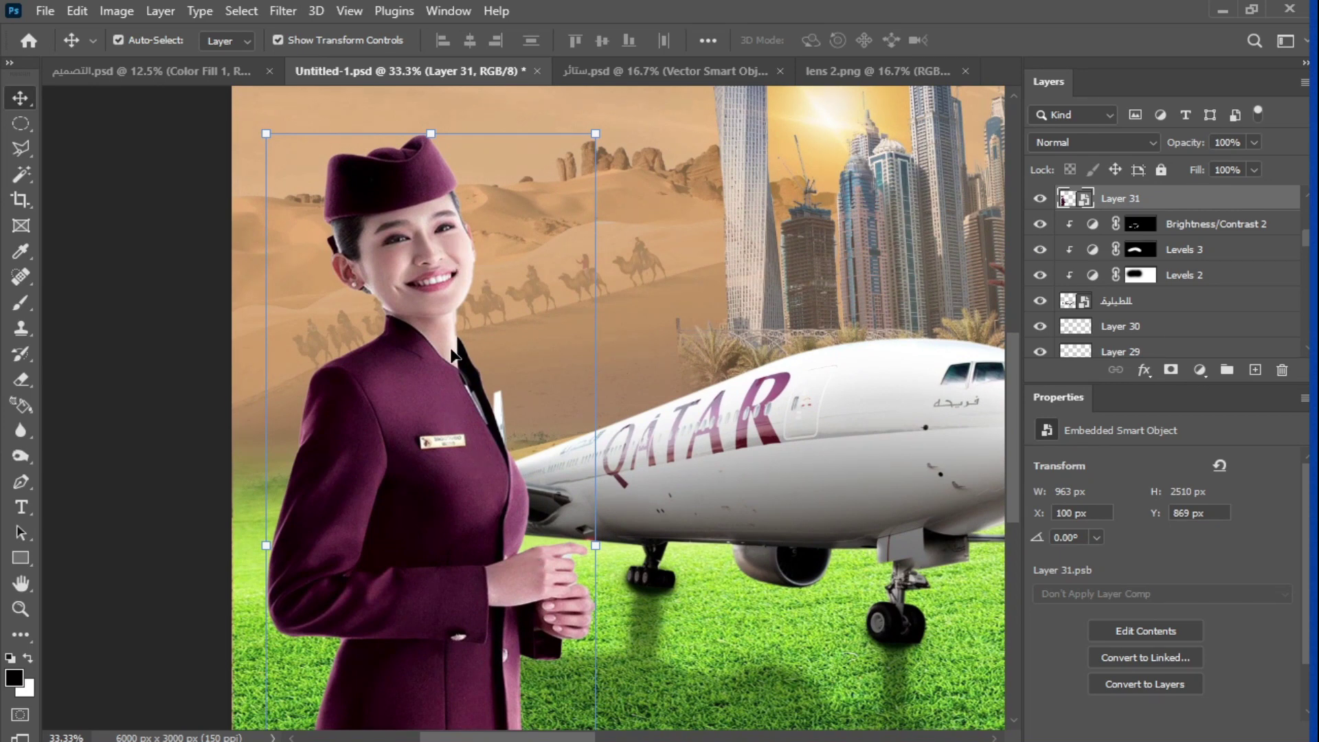
left_click_drag(452, 468, 482, 534)
left_click(1200, 370)
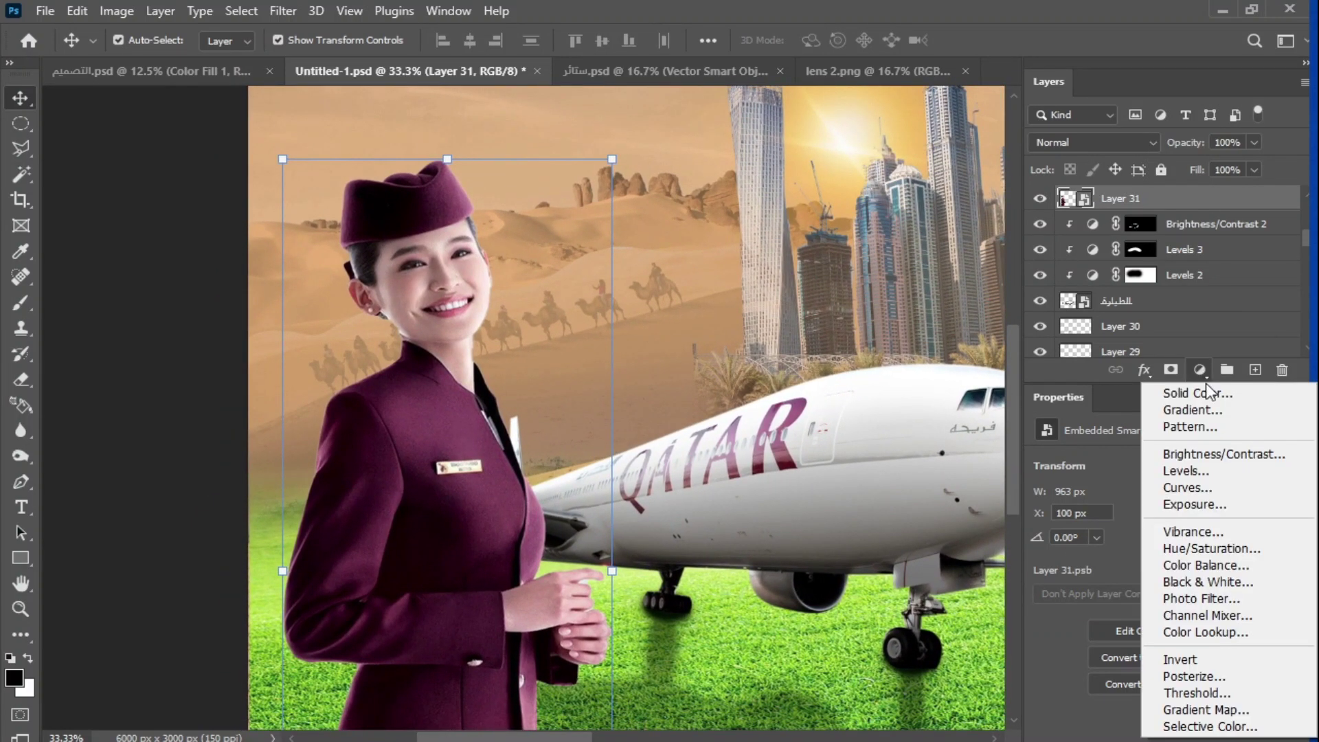
left_click(1186, 471)
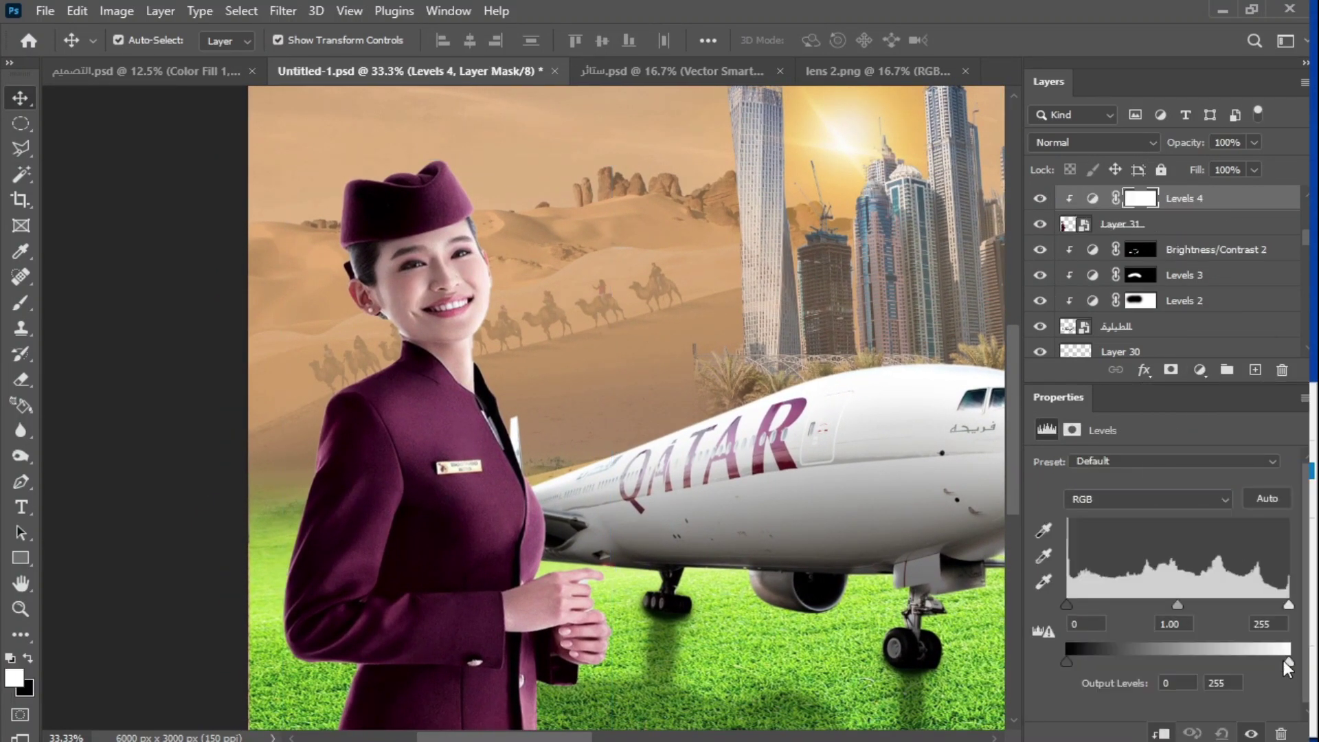
left_click_drag(1286, 661, 1251, 662)
Paint black on the Levels mask with a 600 px soft brush at 45% opacity over her sunlit side, and compare before and after.
left_click(1135, 200)
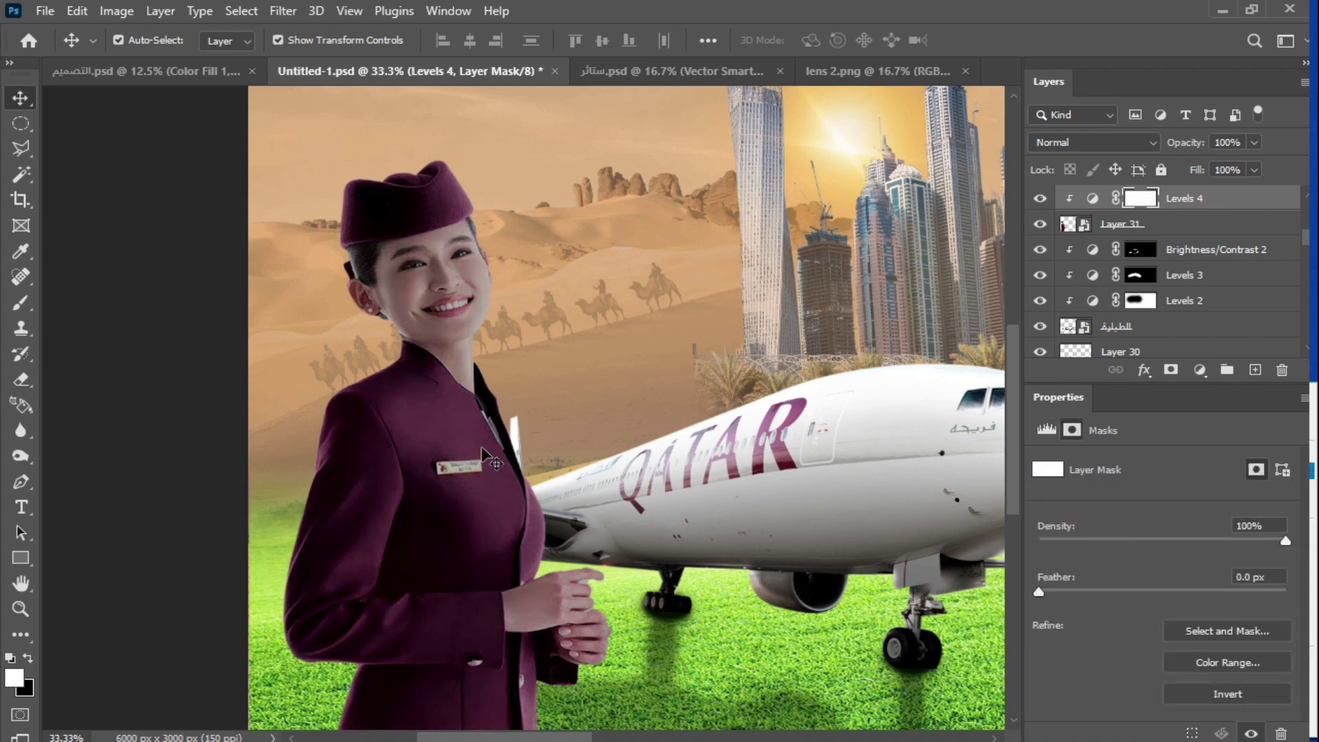
key("b")
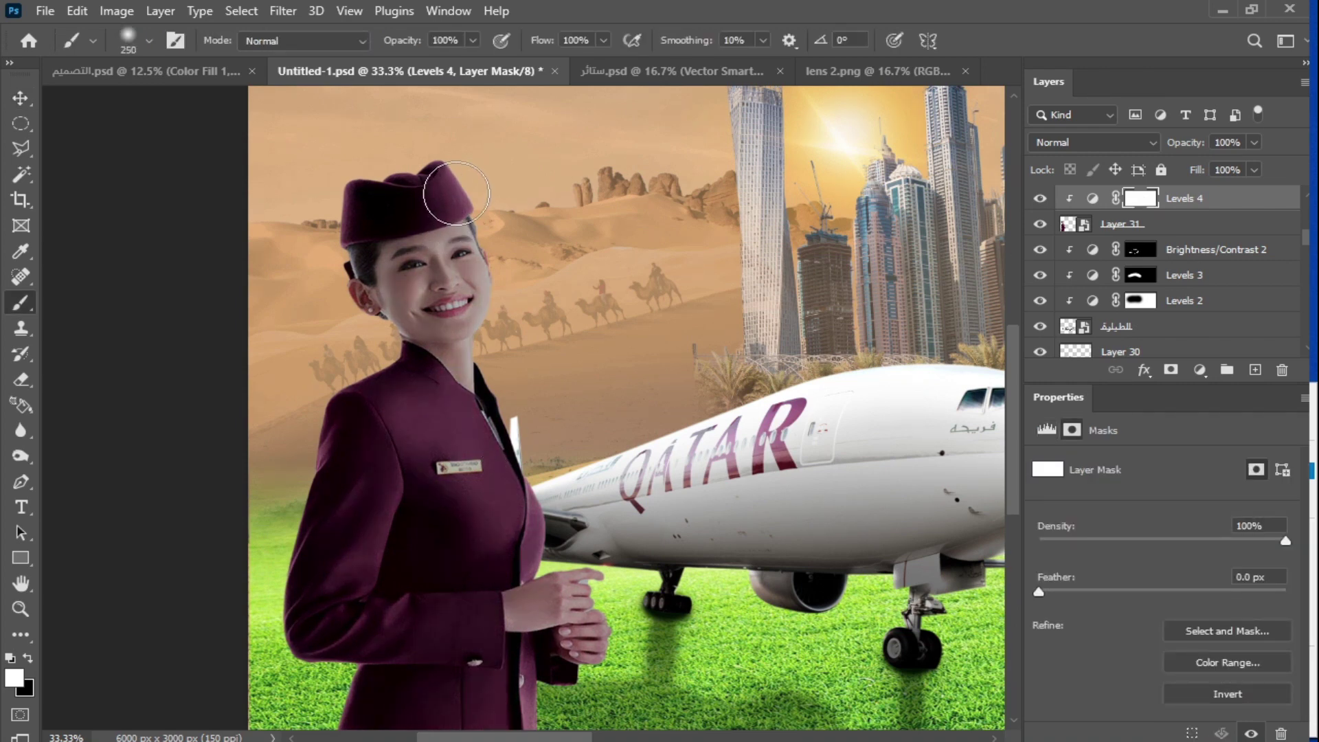
key("bracketright")
key("bracketright")
key("bracketright")
key("bracketright")
left_click(472, 40)
left_click_drag(440, 63, 421, 63)
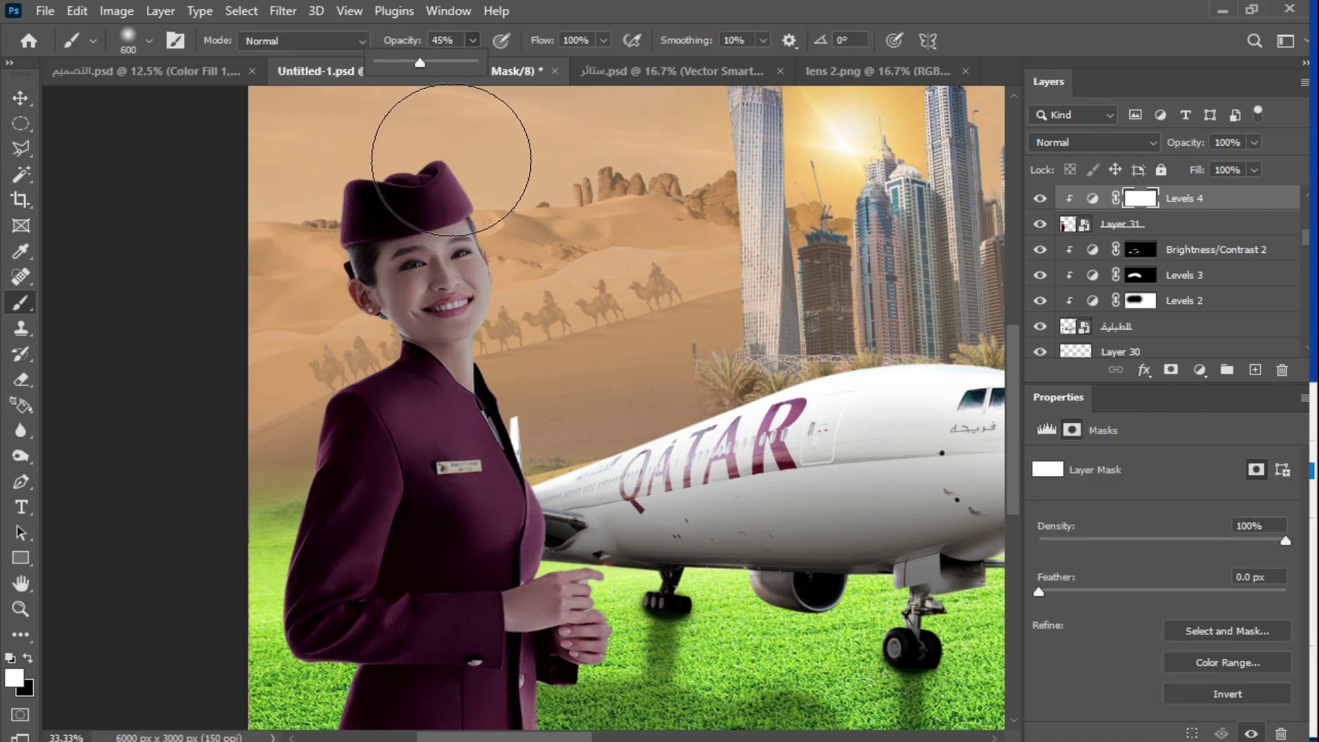
key("x")
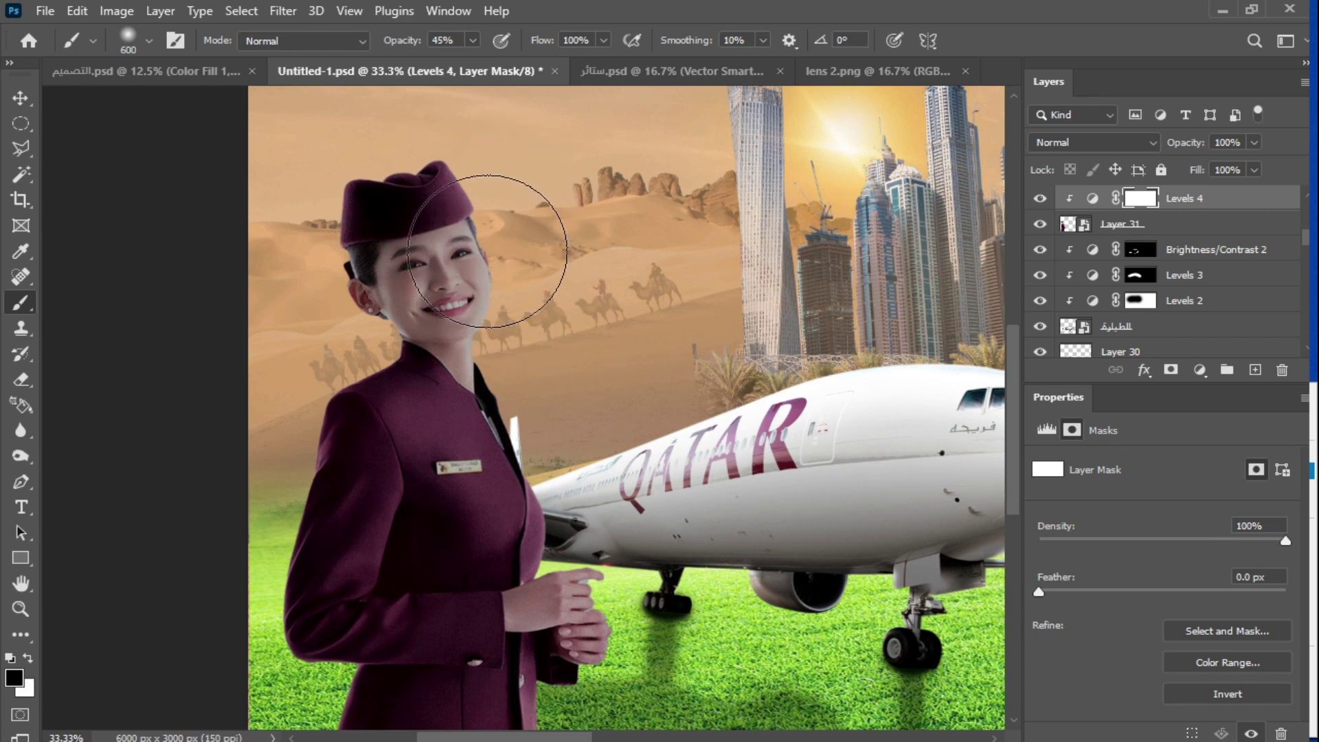
mouse_move(518, 298)
left_mouse_down()
mouse_move(489, 218)
mouse_move(461, 309)
mouse_move(468, 272)
mouse_move(521, 323)
mouse_move(546, 563)
left_mouse_up()
left_click_drag(546, 584, 475, 305)
mouse_move(495, 330)
left_mouse_down()
mouse_move(533, 578)
mouse_move(454, 510)
left_mouse_up()
left_click_drag(451, 330, 512, 565)
left_click_drag(487, 270, 515, 244)
left_click(1041, 199)
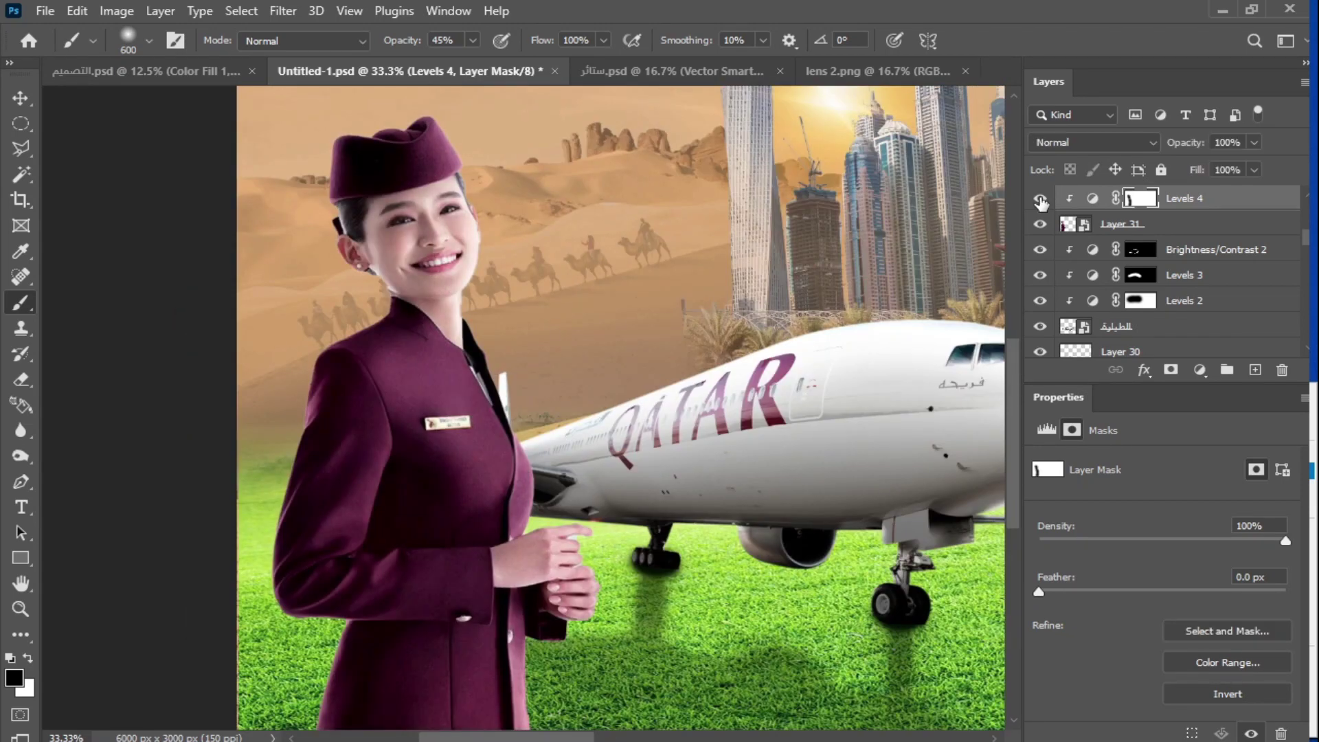
left_click(1040, 199)
left_click(1041, 199)
left_click(1041, 199)
Scale down the plane group and reposition it beside the flight attendant, and shrink her and shift her toward the canvas's left edge.
key("ctrl+0")
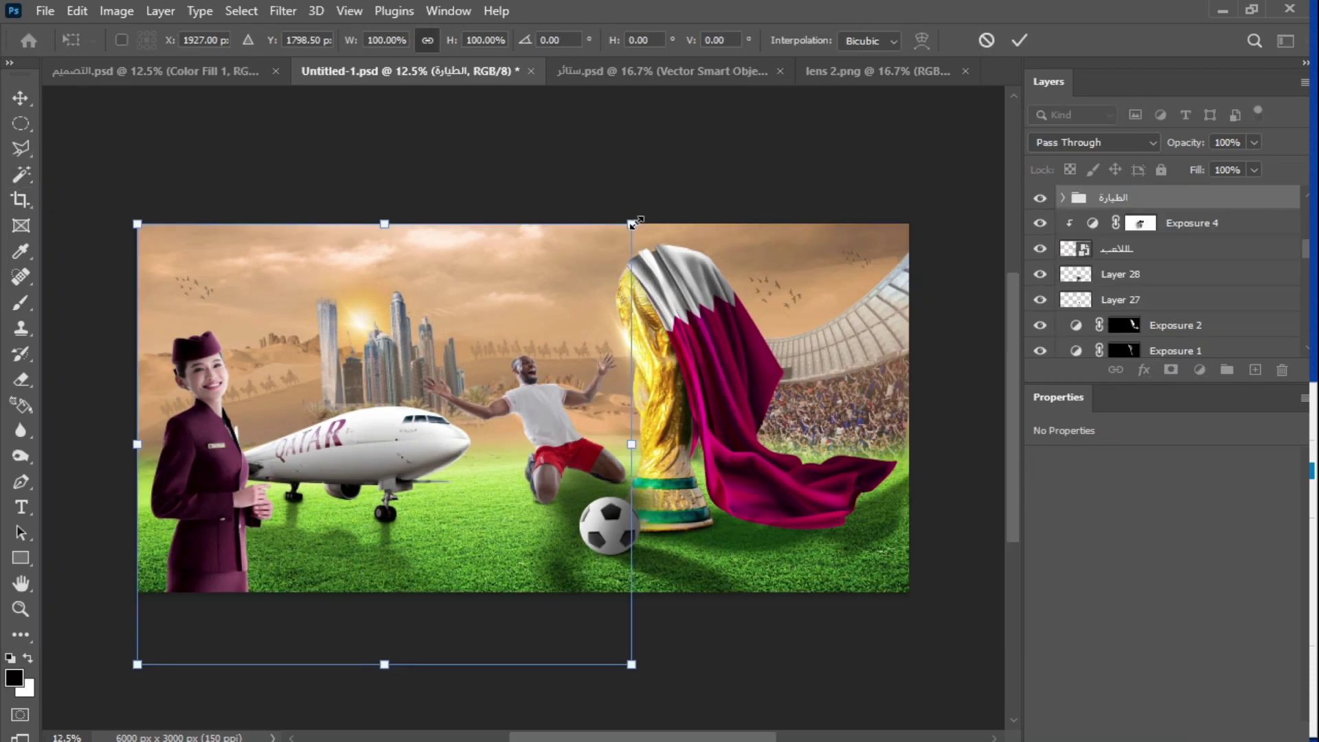
left_click_drag(635, 224, 568, 300)
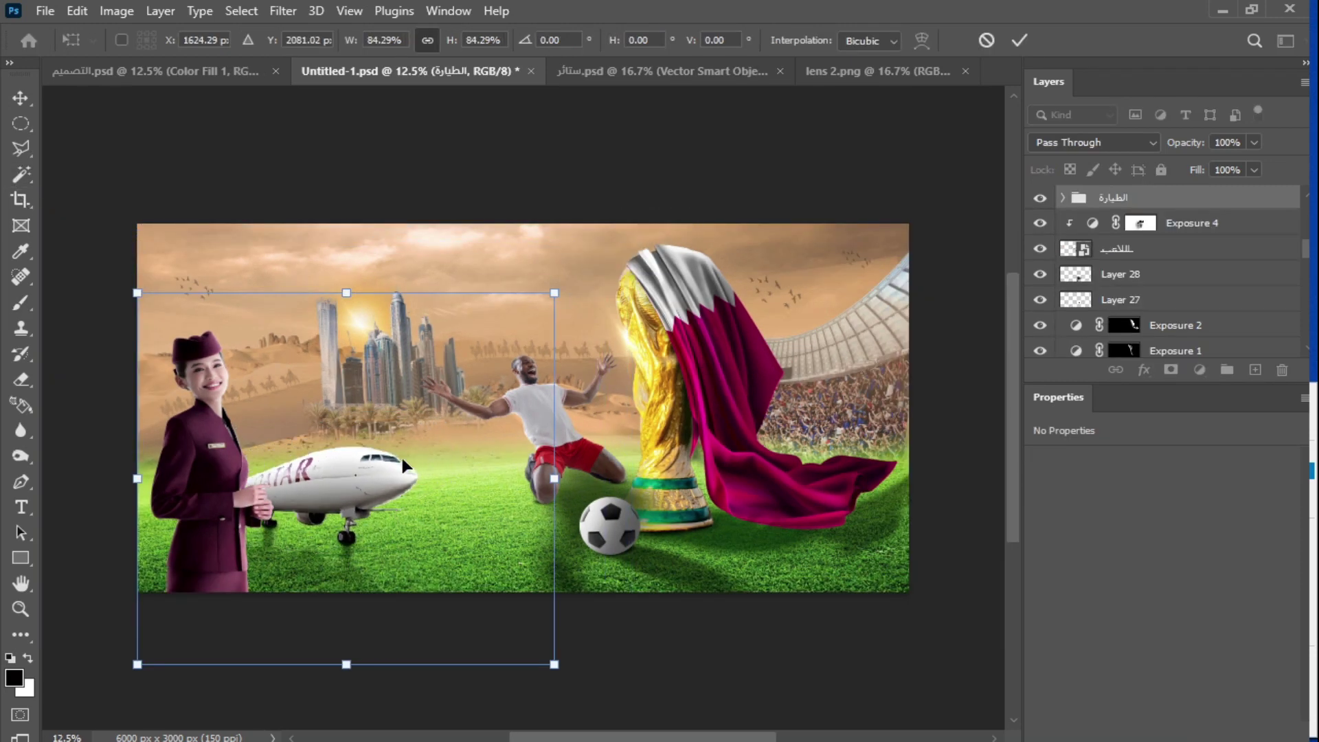
left_click_drag(402, 457, 376, 445)
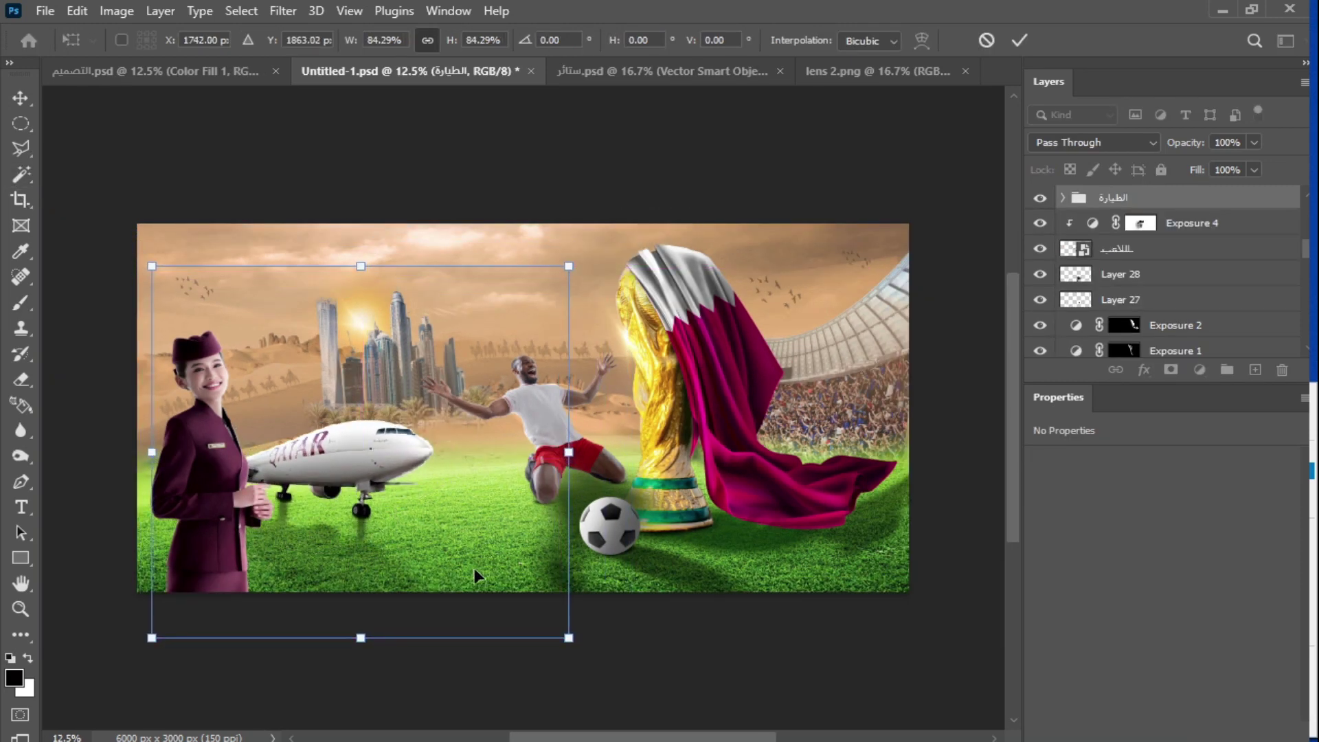
left_click_drag(567, 644, 545, 624)
left_click_drag(334, 281, 304, 339)
left_click_drag(213, 481, 199, 481)
Select the skyscrapers layer, the sun group and both Layer 24 copy 2 light layers, and nudge them together to the left.
right_click(399, 365)
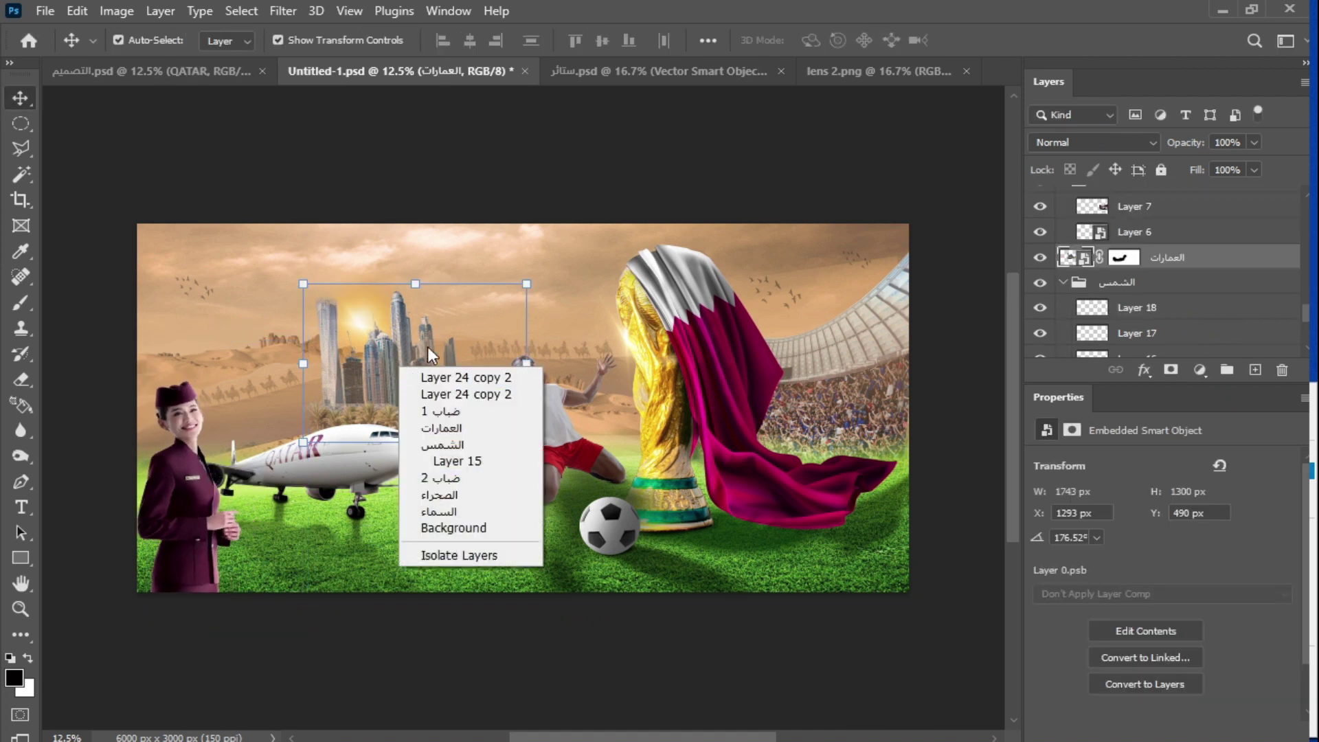
left_click(397, 352)
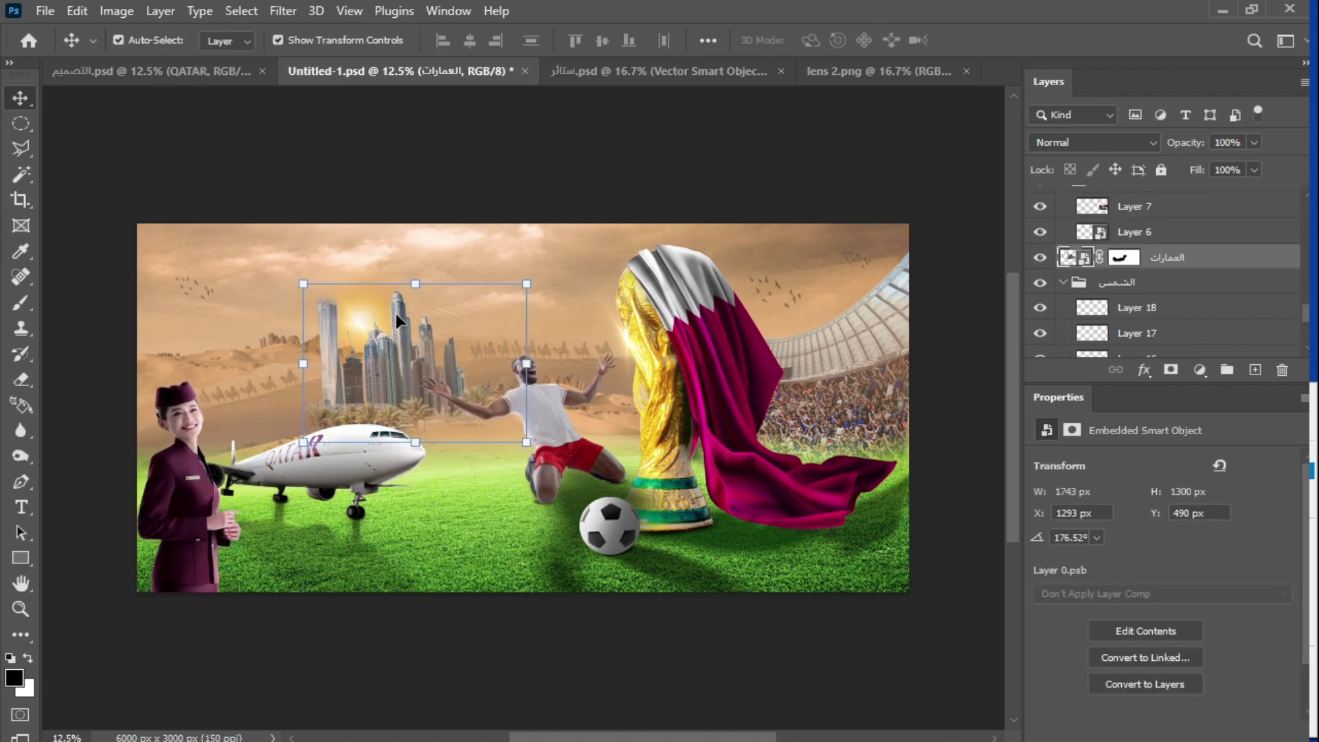
right_click(358, 316)
left_click(395, 332)
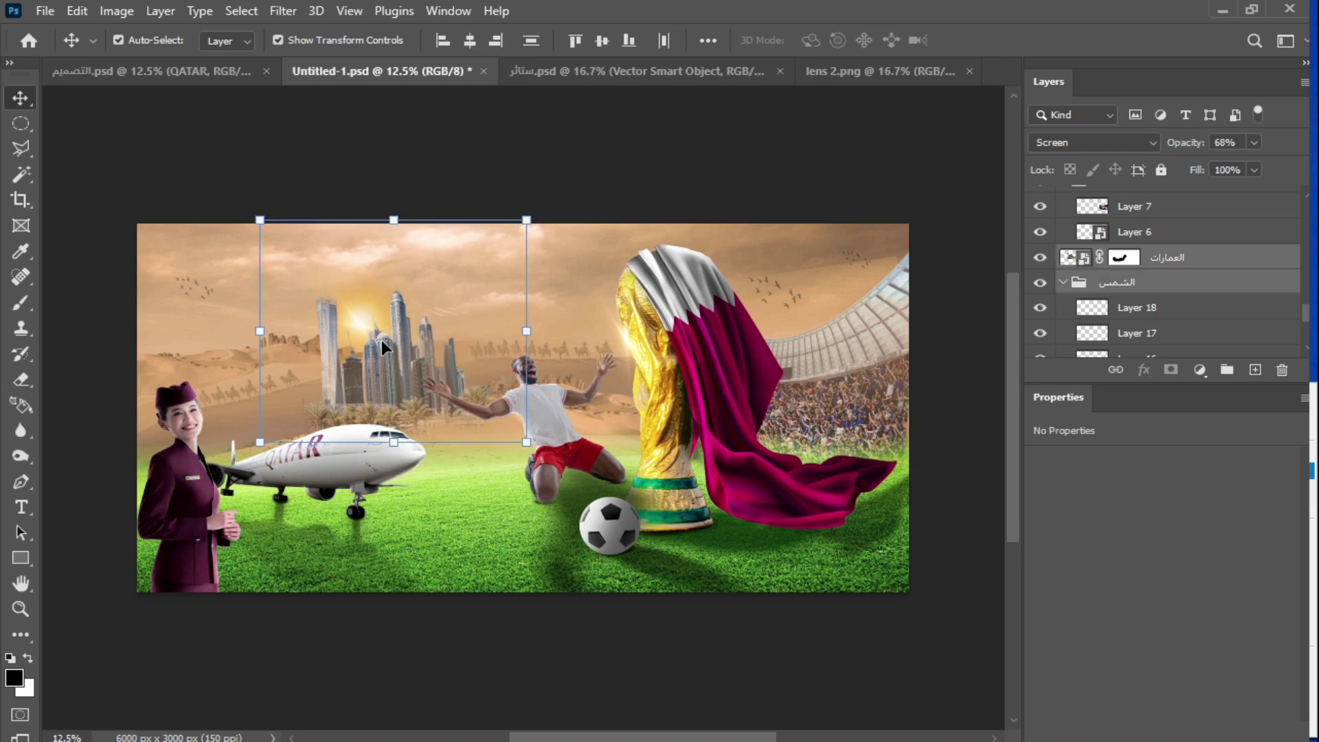
key("shift+Left")
key("shift+Left")
key("shift+Left")
key("shift+Left")
key("shift+Left")
key("shift+Left")
key("shift+Left")
key("shift+Left")
key("shift+Left")
key("shift+Left")
key("shift+Left")
key("shift+Left")
key("shift+Left")
key("shift+Left")
key("shift+Left")
key("shift+Left")
key("shift+Left")
key("shift+Left")
key("shift+Left")
key("shift+Left")
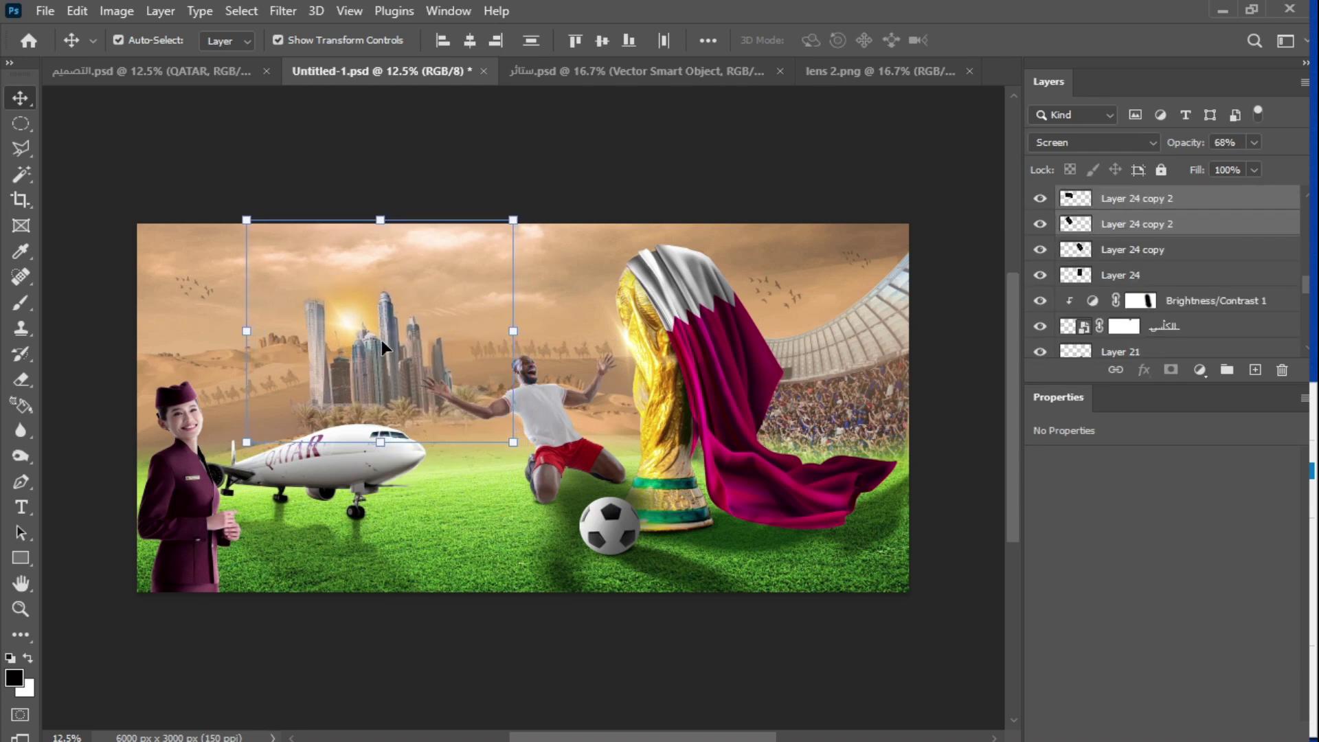
key("shift+Left")
key("shift+Left")
key("shift+Left")
key("shift+Left")
key("shift+Left")
key("shift+Left")
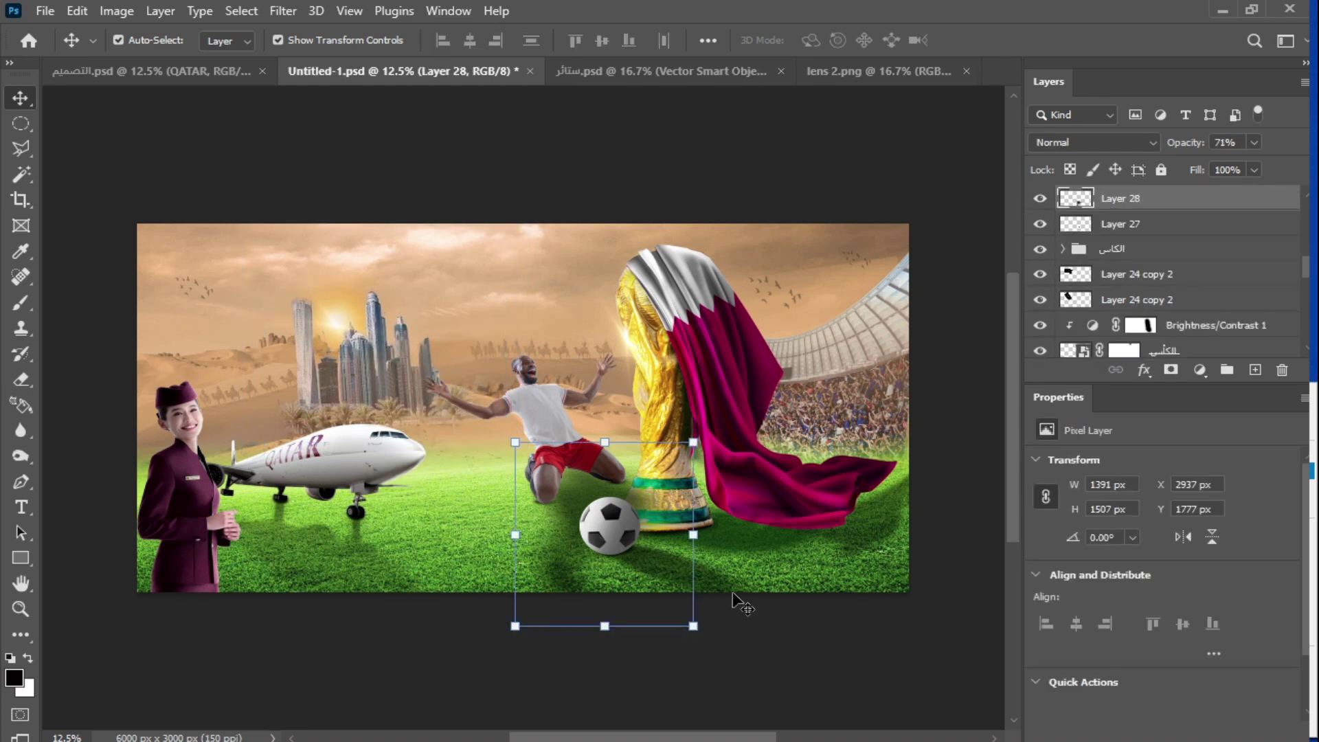
Soften the ball's shadow on Layer 28 with a 1600 px eraser at 34% opacity and set the layer opacity to 61%.
right_click(665, 568)
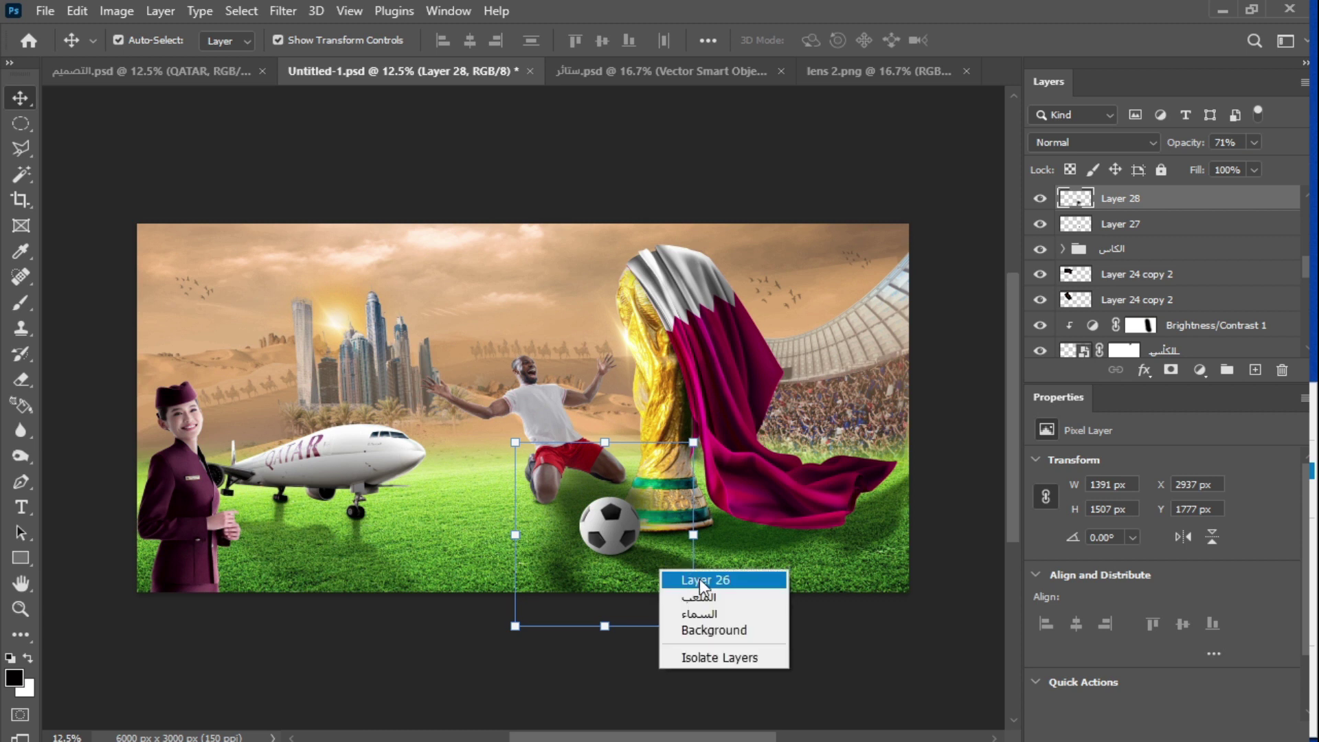
left_click(700, 579)
right_click(863, 529)
left_click(897, 540, "shift")
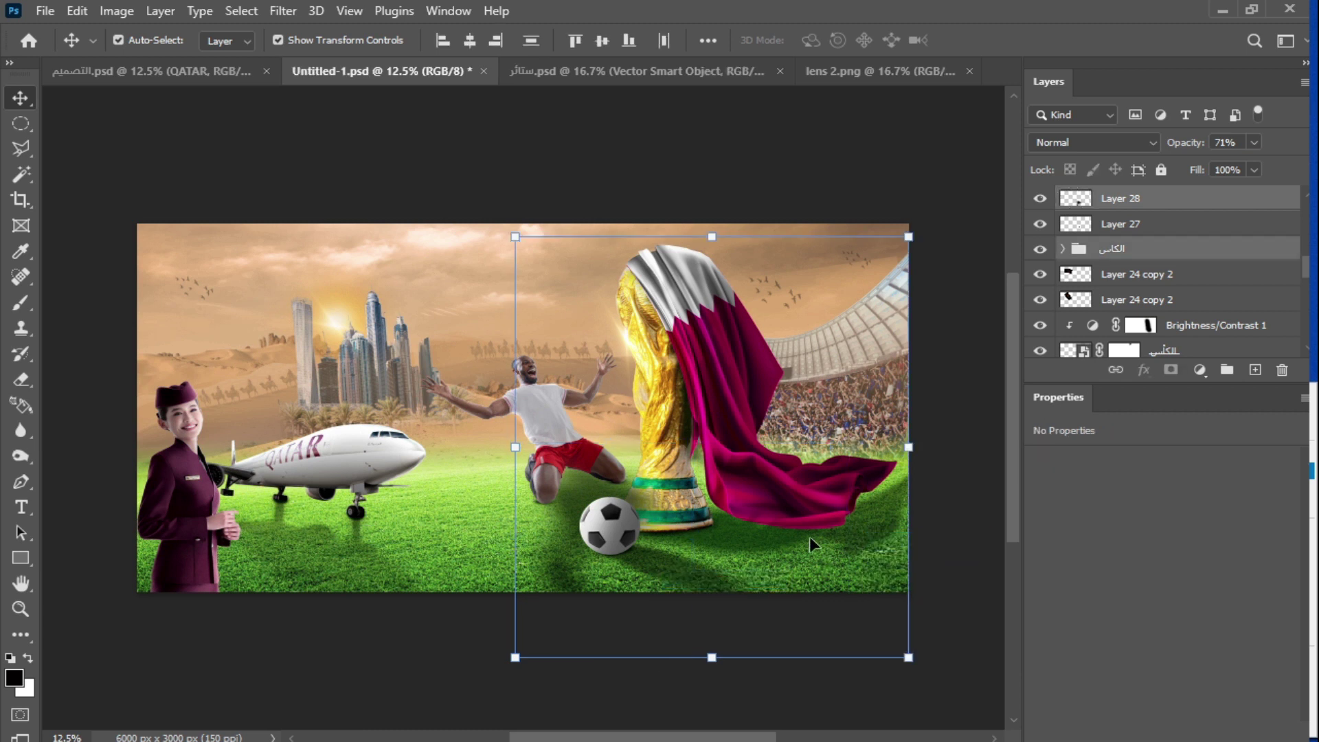
left_click(810, 539)
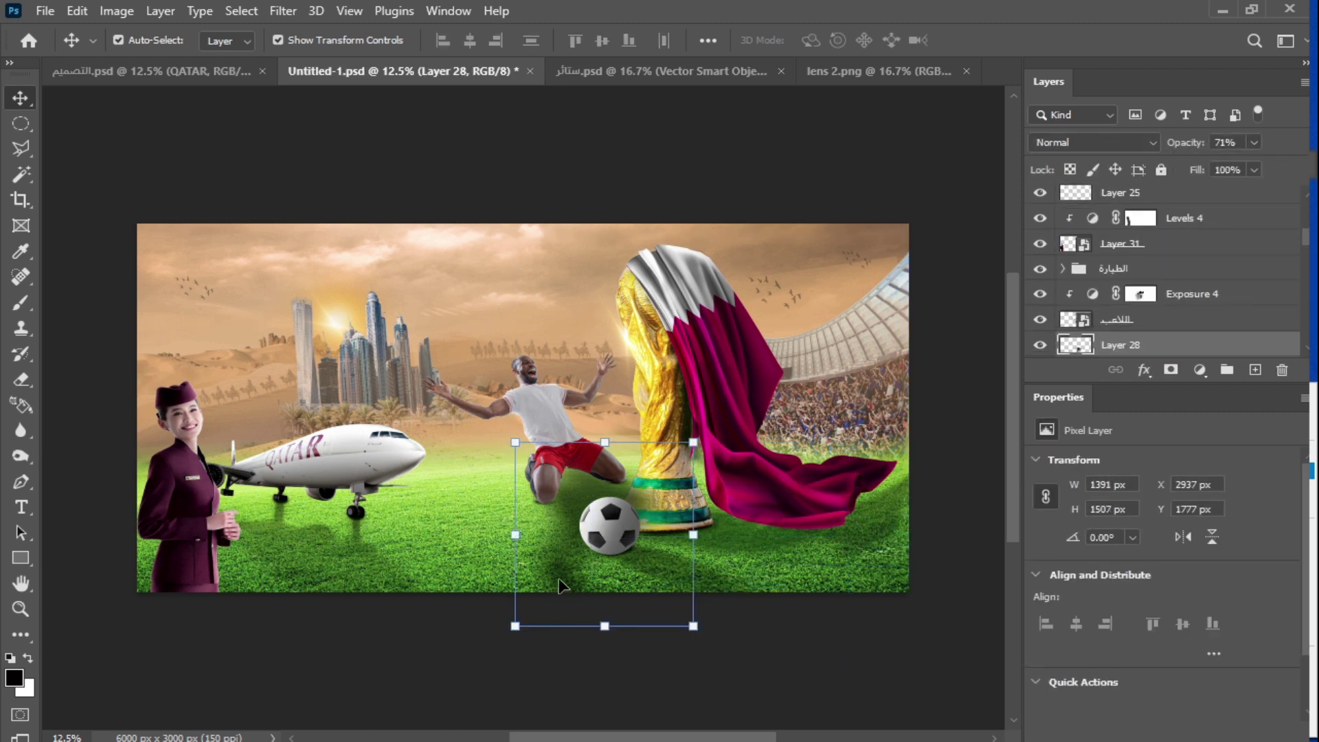
key("e")
left_click(390, 40)
left_click_drag(393, 61, 349, 60)
key("bracketright")
key("bracketright")
key("bracketright")
key("bracketright")
key("bracketright")
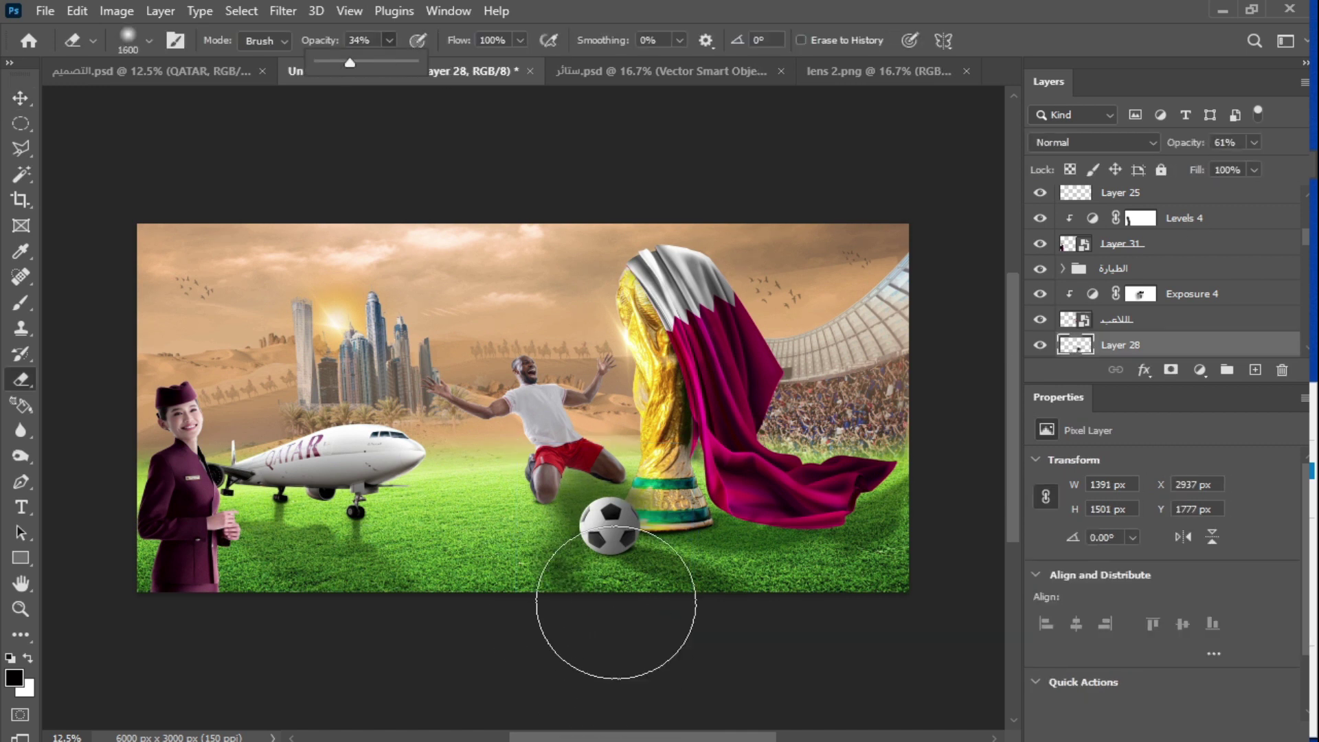
left_click(616, 606)
key("v")
On a new layer above Layer 28, paint a soft black shadow under the kneeling player and lower the layer opacity to 26%.
key("ctrl+shift+alt+n")
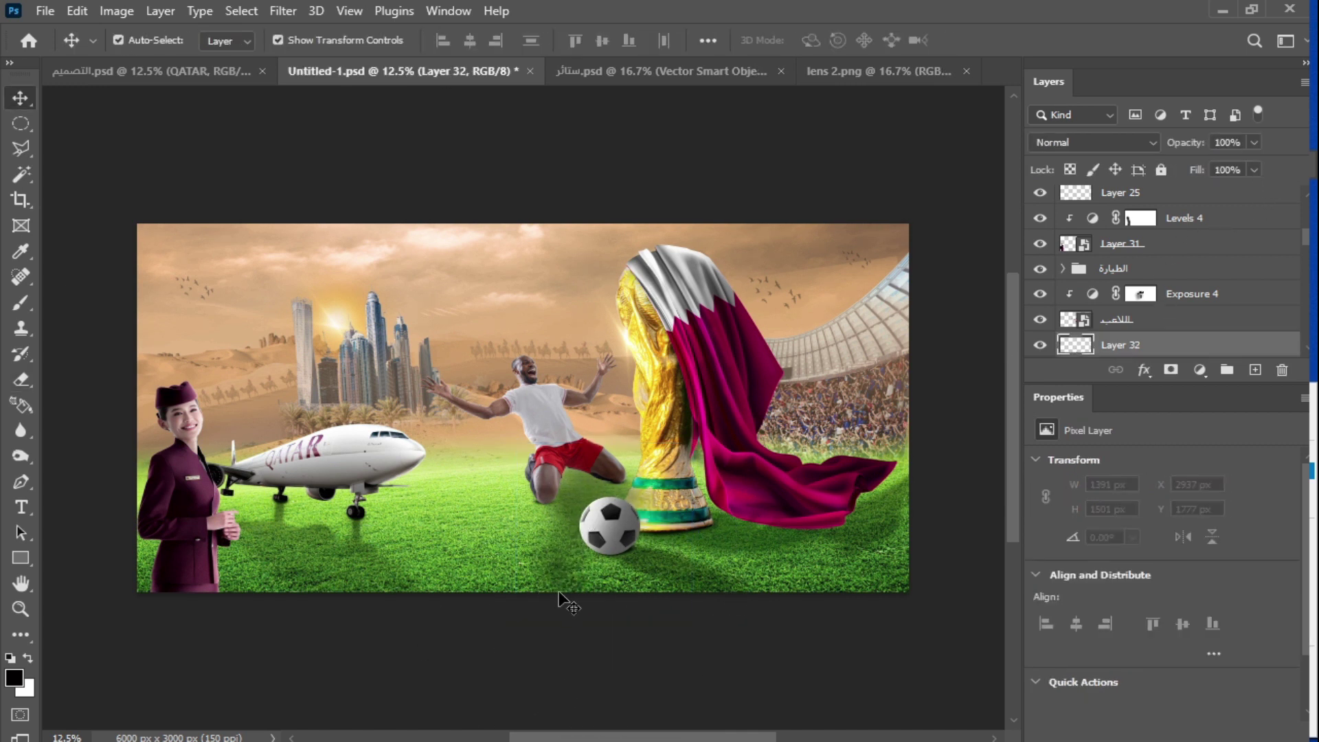
key("b")
left_click_drag(589, 475, 552, 481)
left_click(1256, 143)
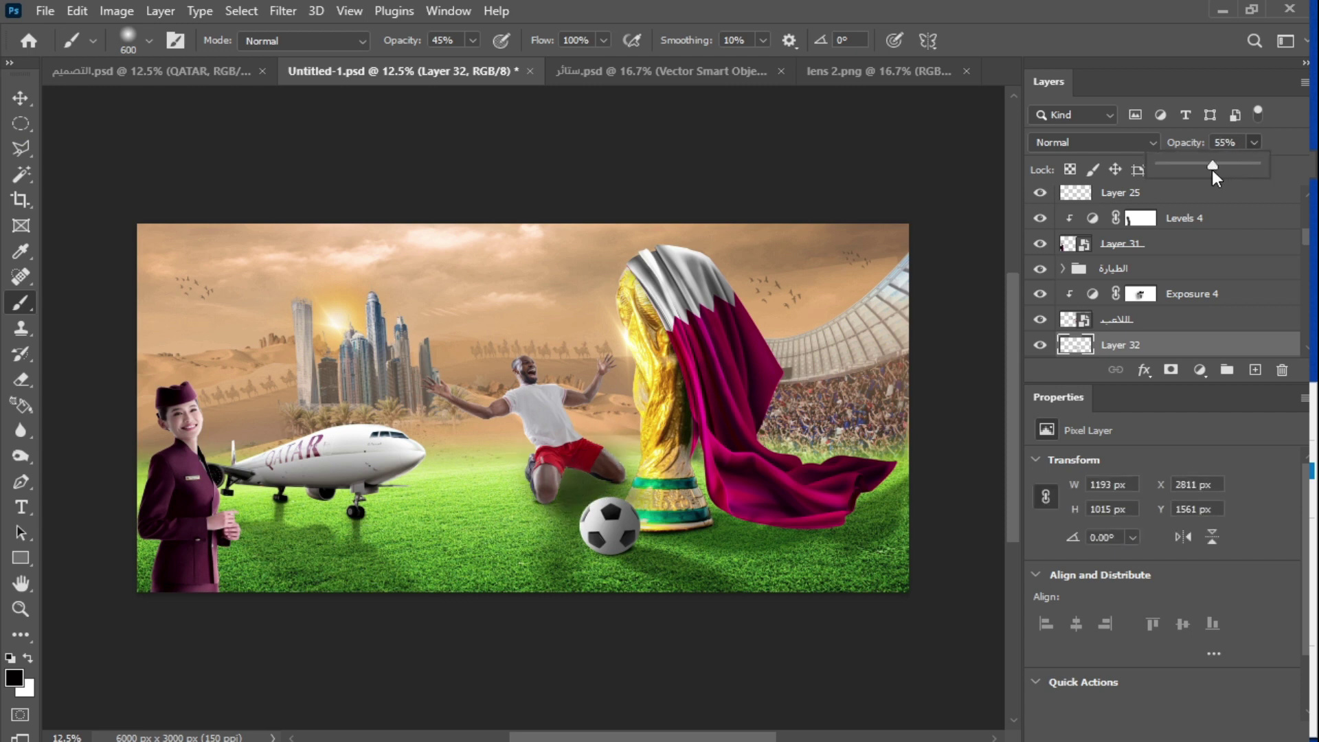
left_click_drag(1212, 170, 1205, 170)
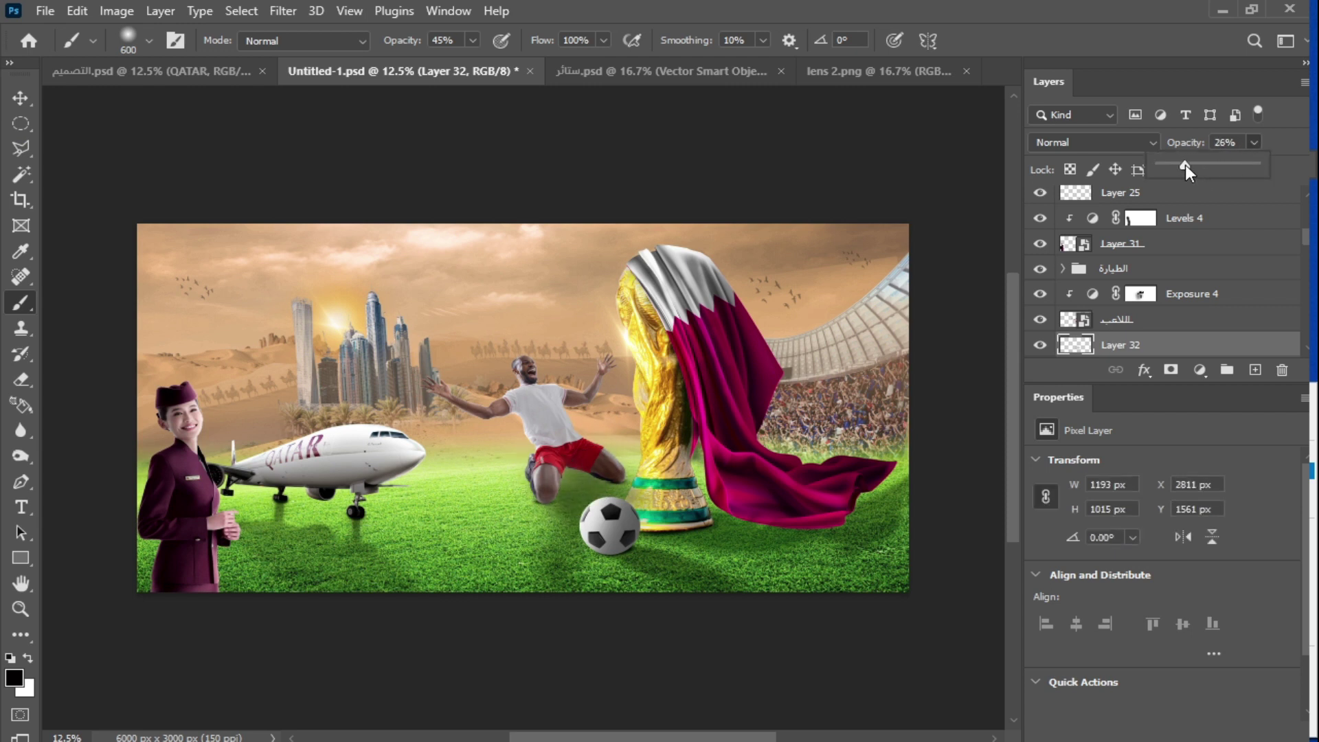
Add a white text "Qatar" in the sky between the skyscrapers and the trophy and enlarge it to title size.
key("v")
left_click(492, 363)
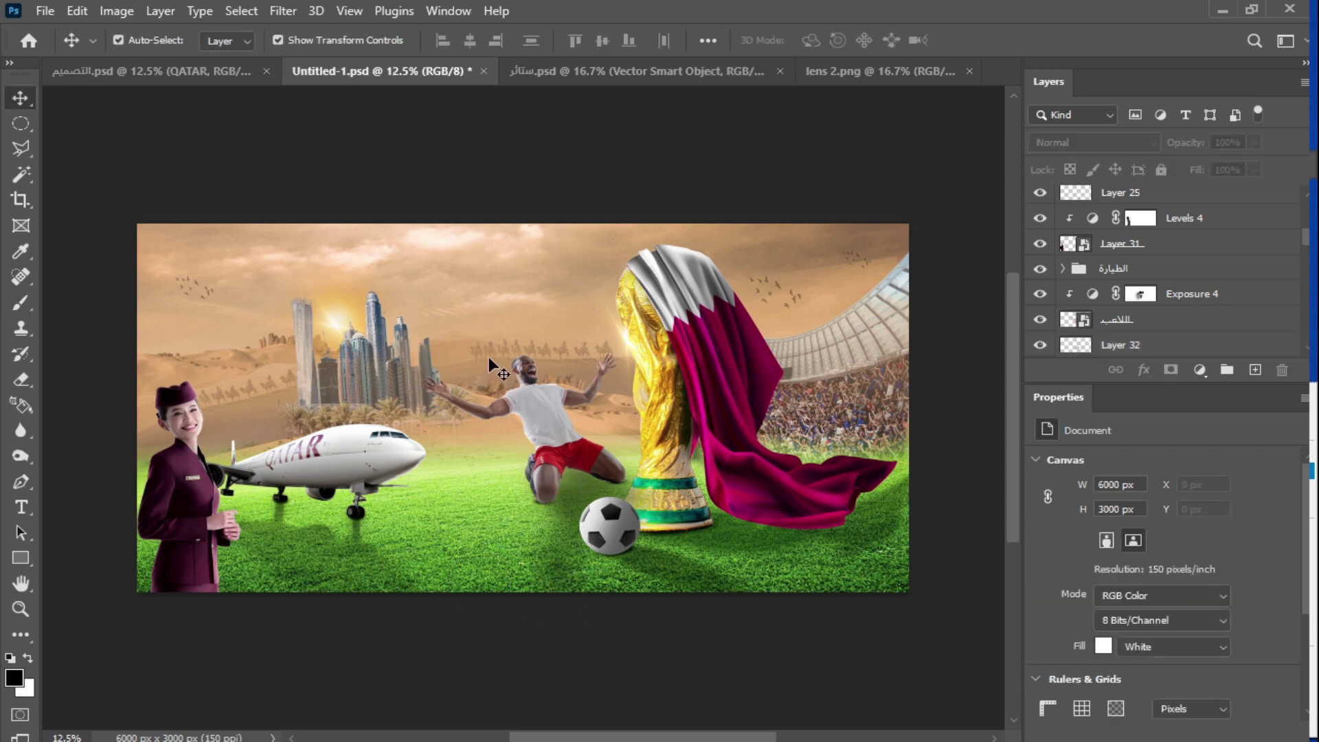
key("t")
left_click(458, 308)
type("Qatar")
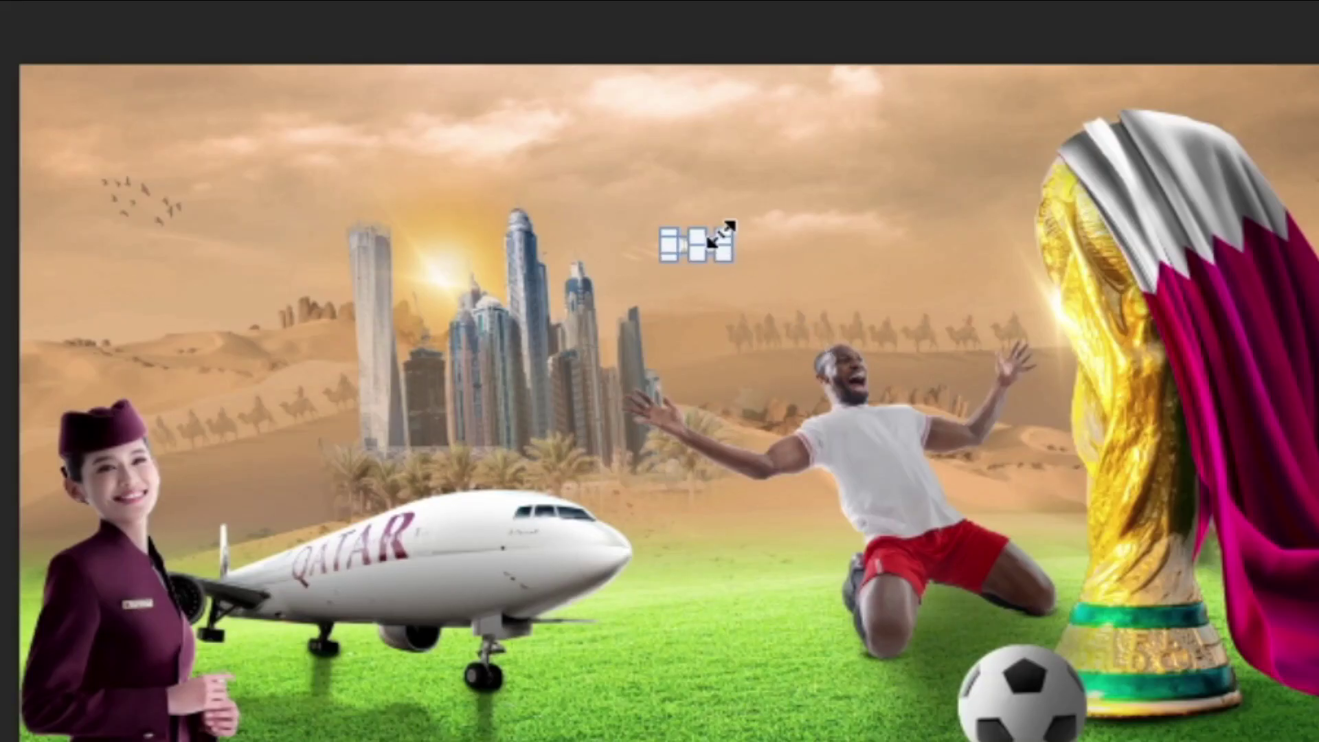
left_click_drag(725, 234, 957, 182)
key("ctrl+Return")
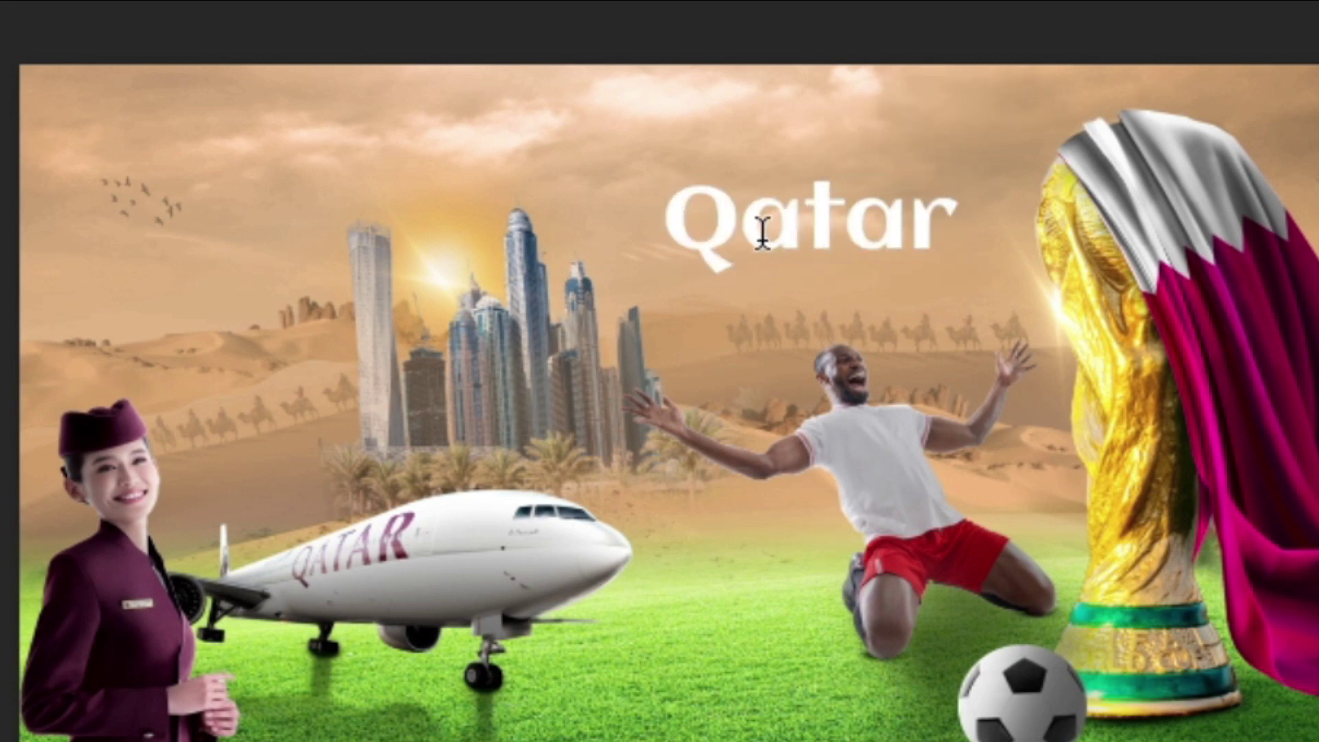
Change the title's lowercase letters to capitals so it reads "QATAR".
left_click_drag(740, 221, 995, 237)
type("ATAR")
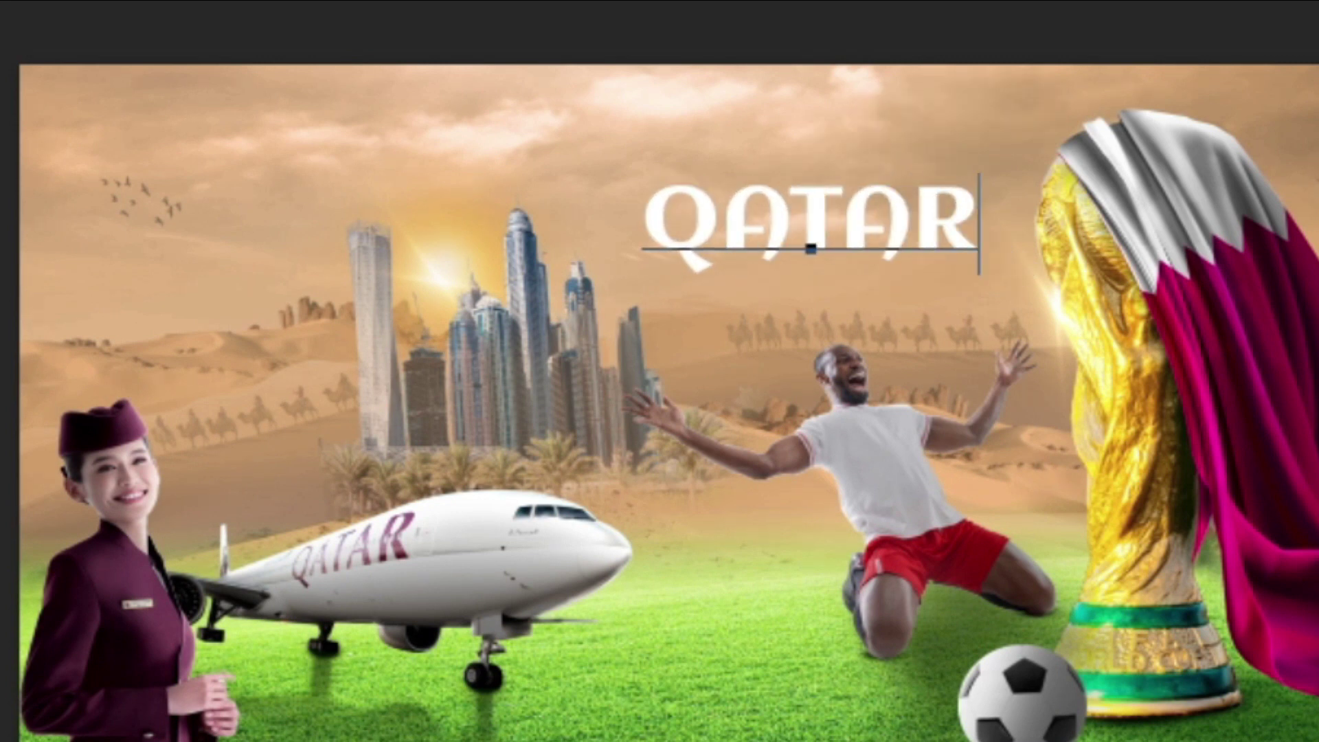
key("ctrl+Return")
Duplicate the title directly above itself, change the copy's text to "2022" and make it smaller than "QATAR".
left_click_drag(893, 232, 891, 139)
double_click(891, 138)
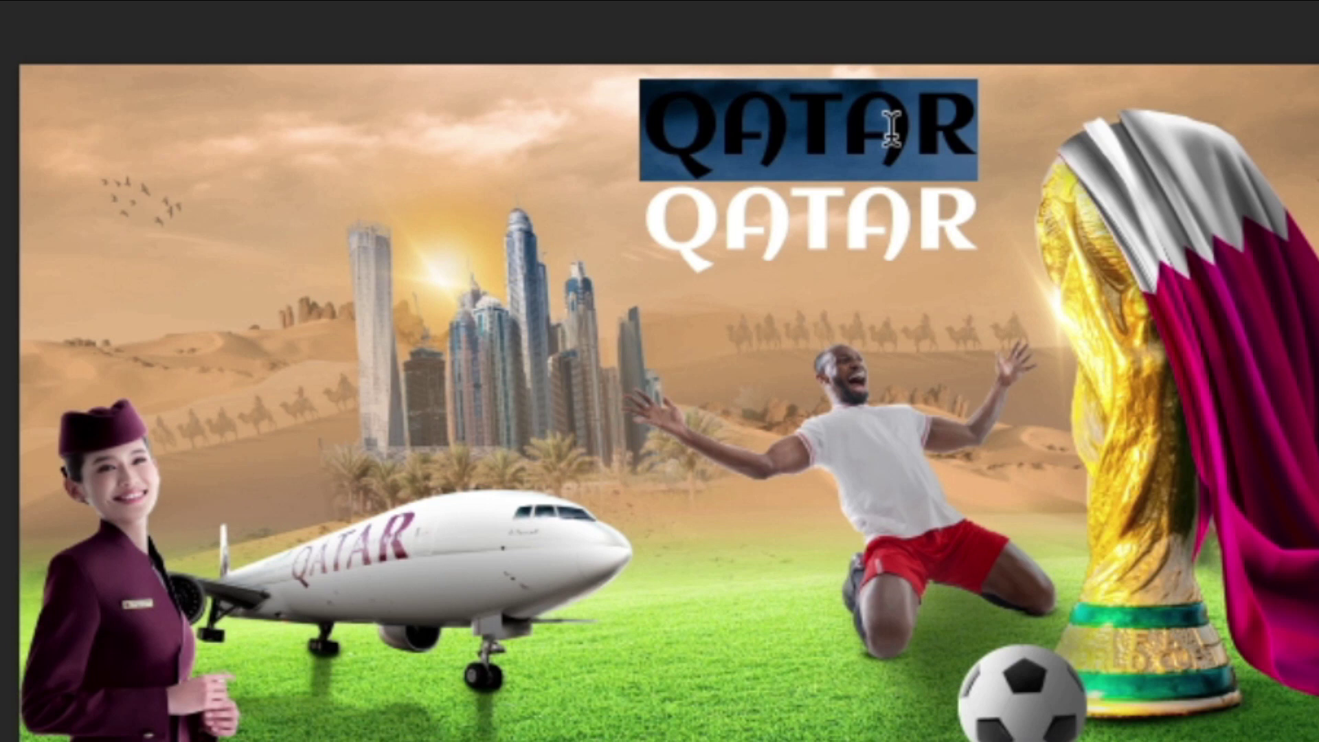
type("2022")
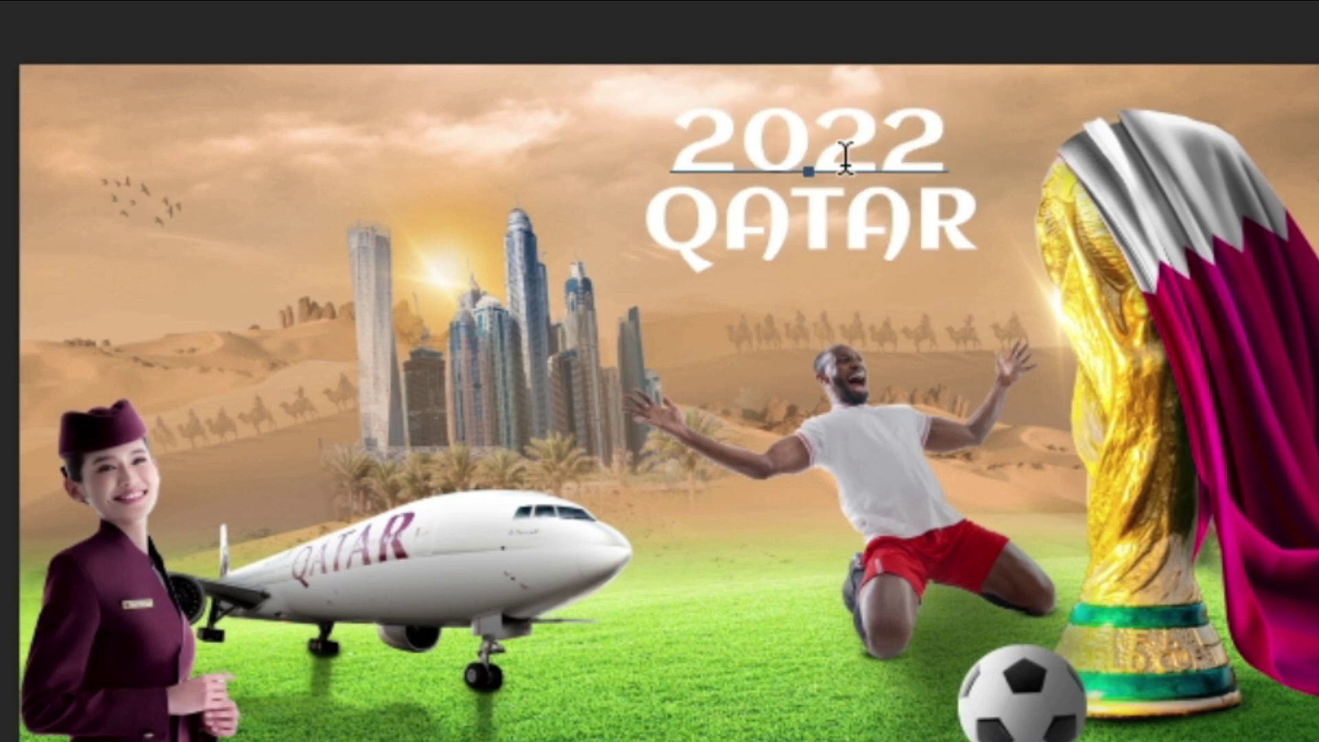
key("ctrl+a")
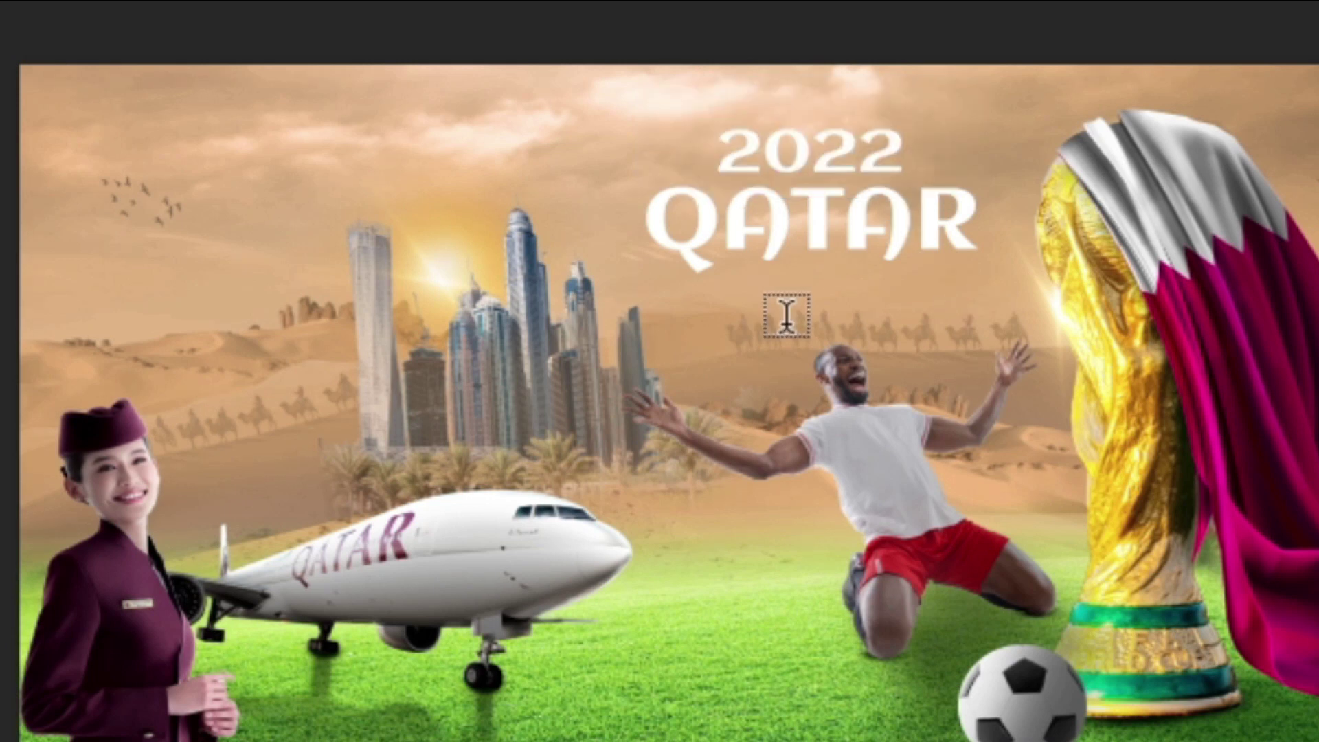
Add a small white "Football Championship" line under the title, scale it up and place it beneath the right part of "QATAR".
left_click(786, 319)
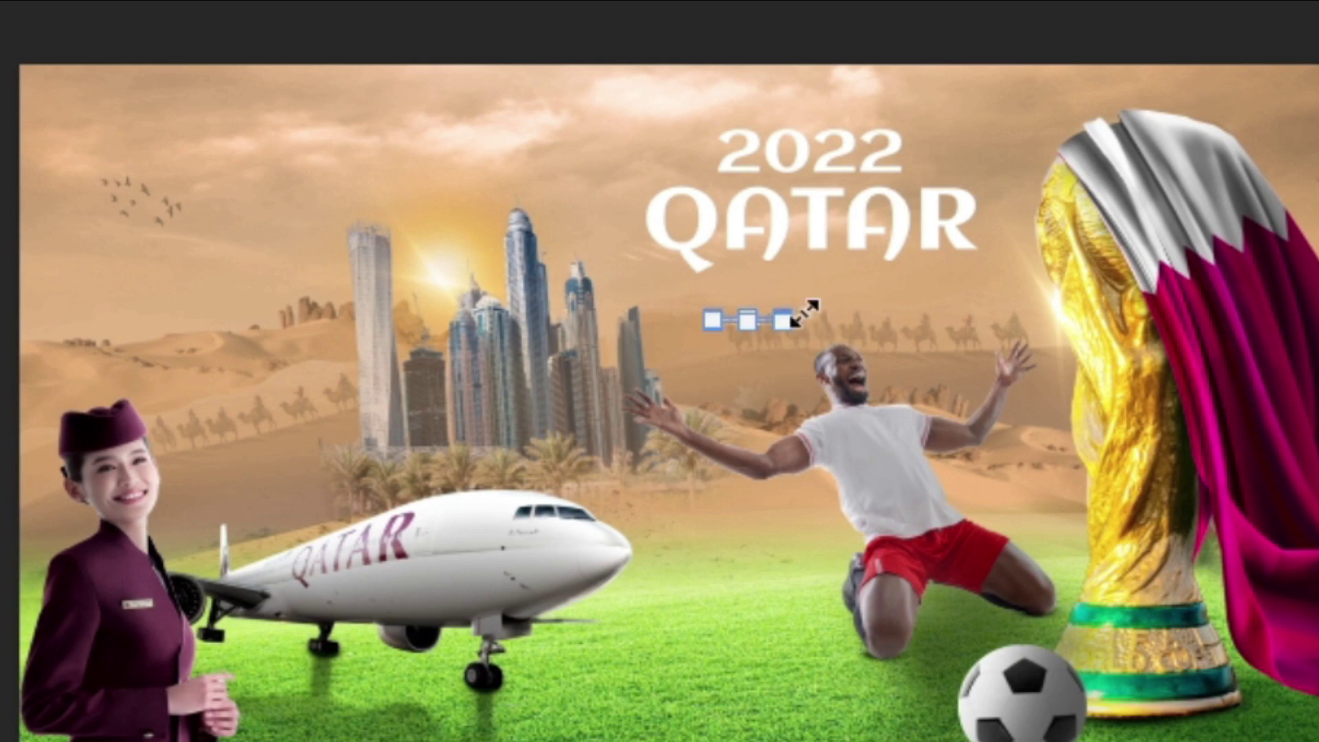
left_click_drag(805, 311, 1011, 262)
left_click_drag(970, 302, 1019, 271)
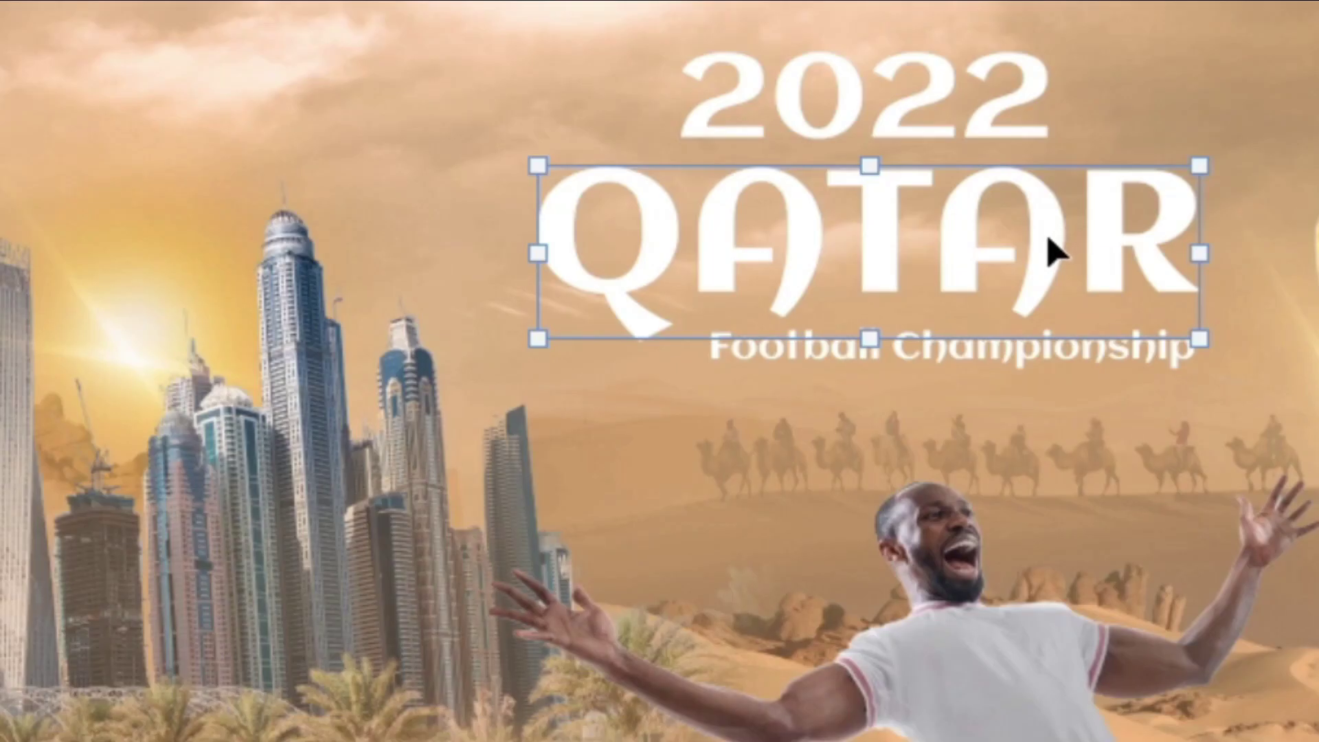
Shift "QATAR" slightly to line up with the subtitle and recolor it dark maroon.
mouse_move(1051, 250)
left_mouse_down()
mouse_move(1068, 250)
mouse_move(1064, 238)
left_mouse_up()
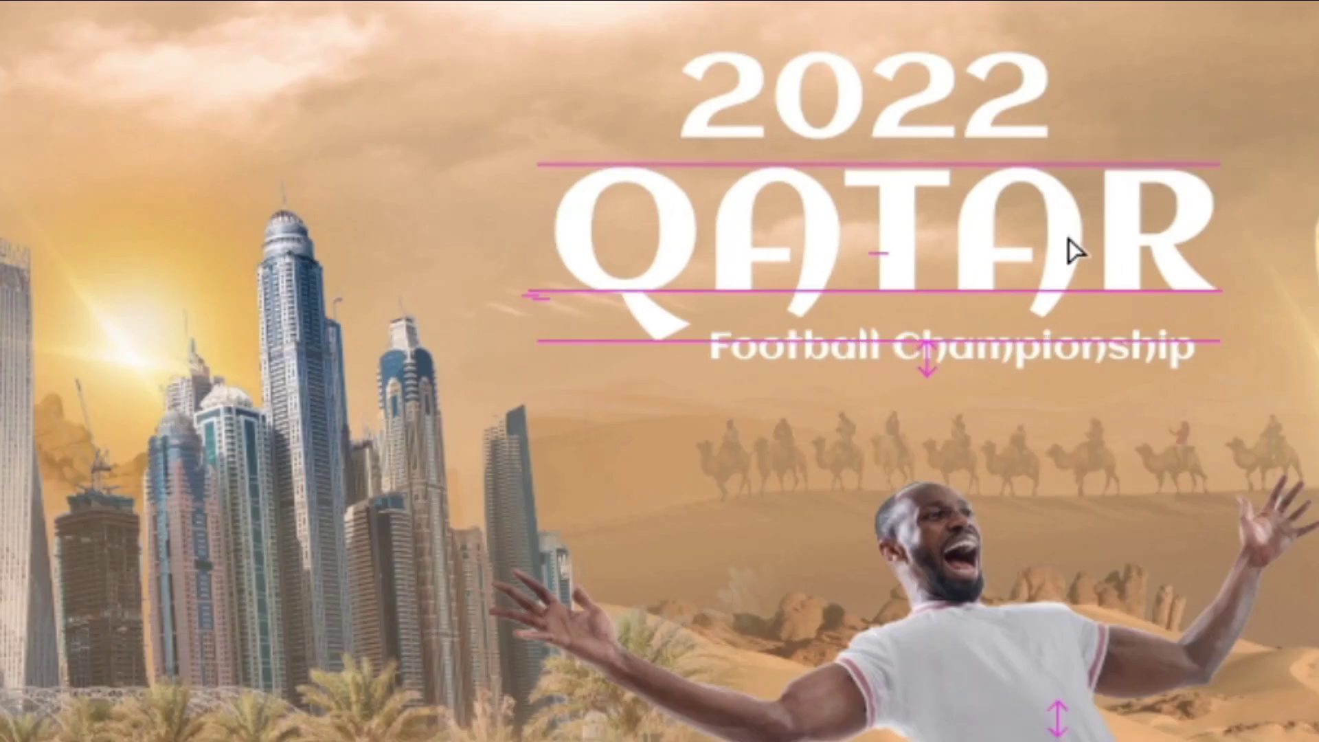
left_click_drag(1299, 533, 859, 296)
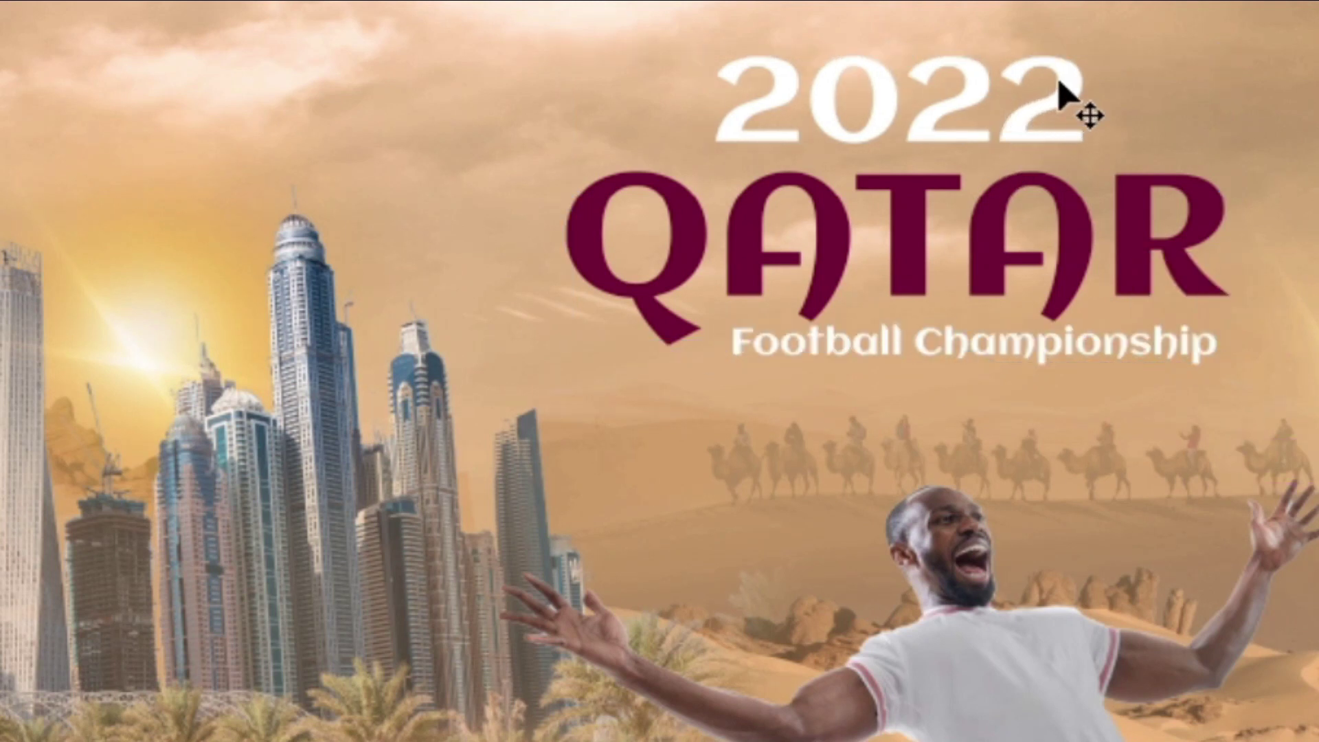
left_click(1064, 103)
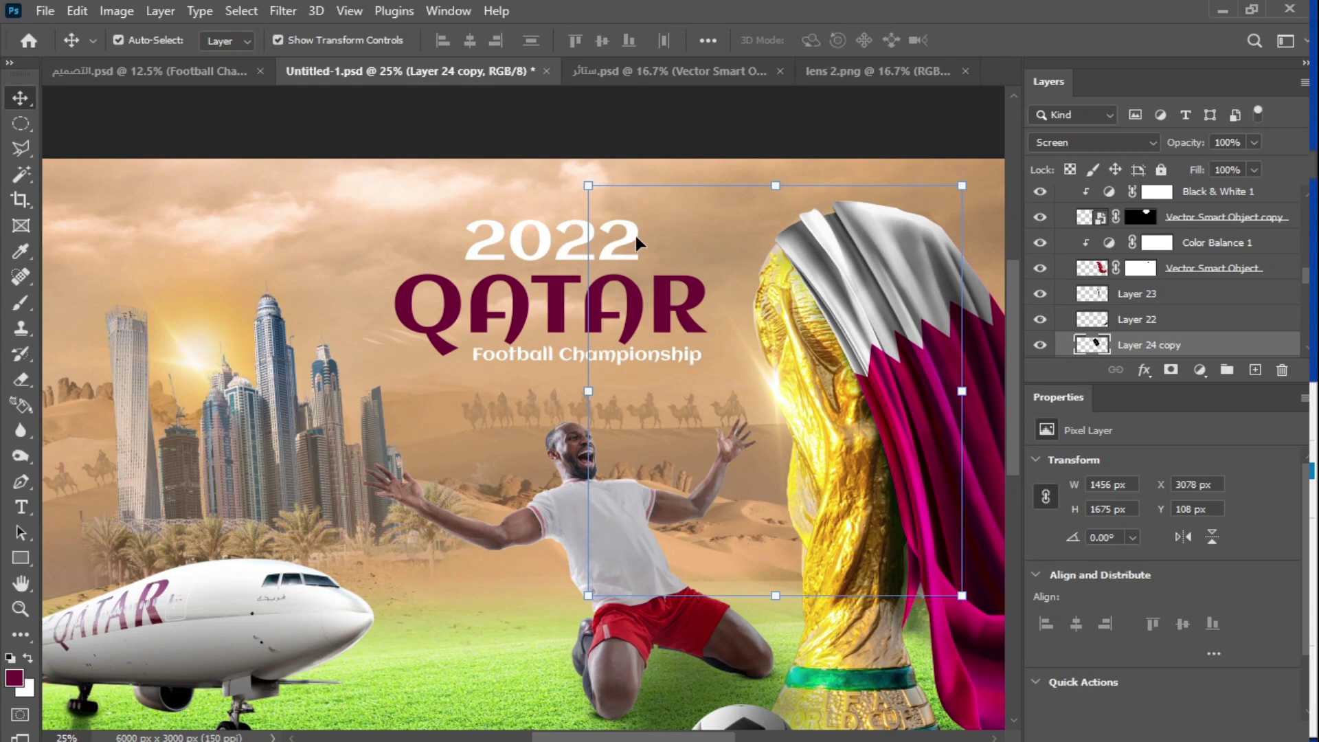
Add a Drop Shadow to the "2022" text with 35% opacity, 90° angle and a distance of 19 px.
left_click(636, 236)
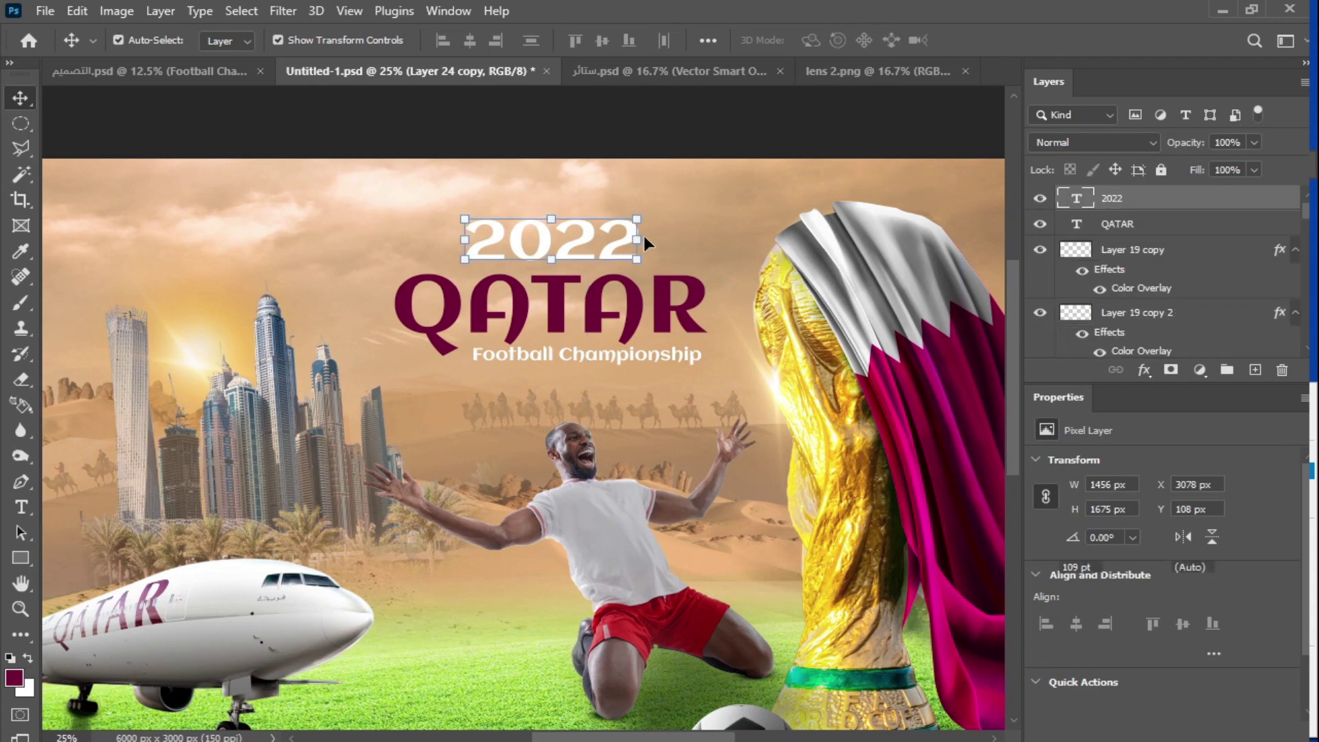
left_click(1143, 370)
left_click(1205, 572)
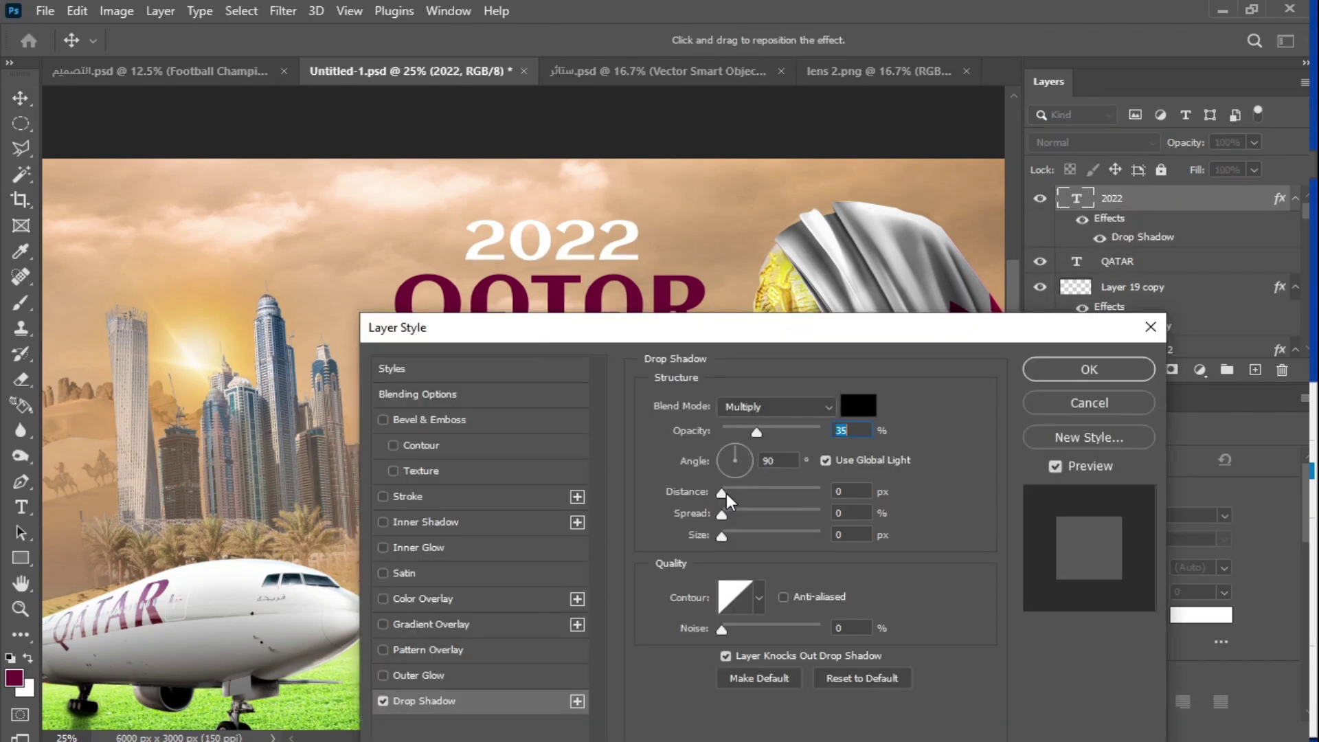
left_click_drag(726, 493, 743, 493)
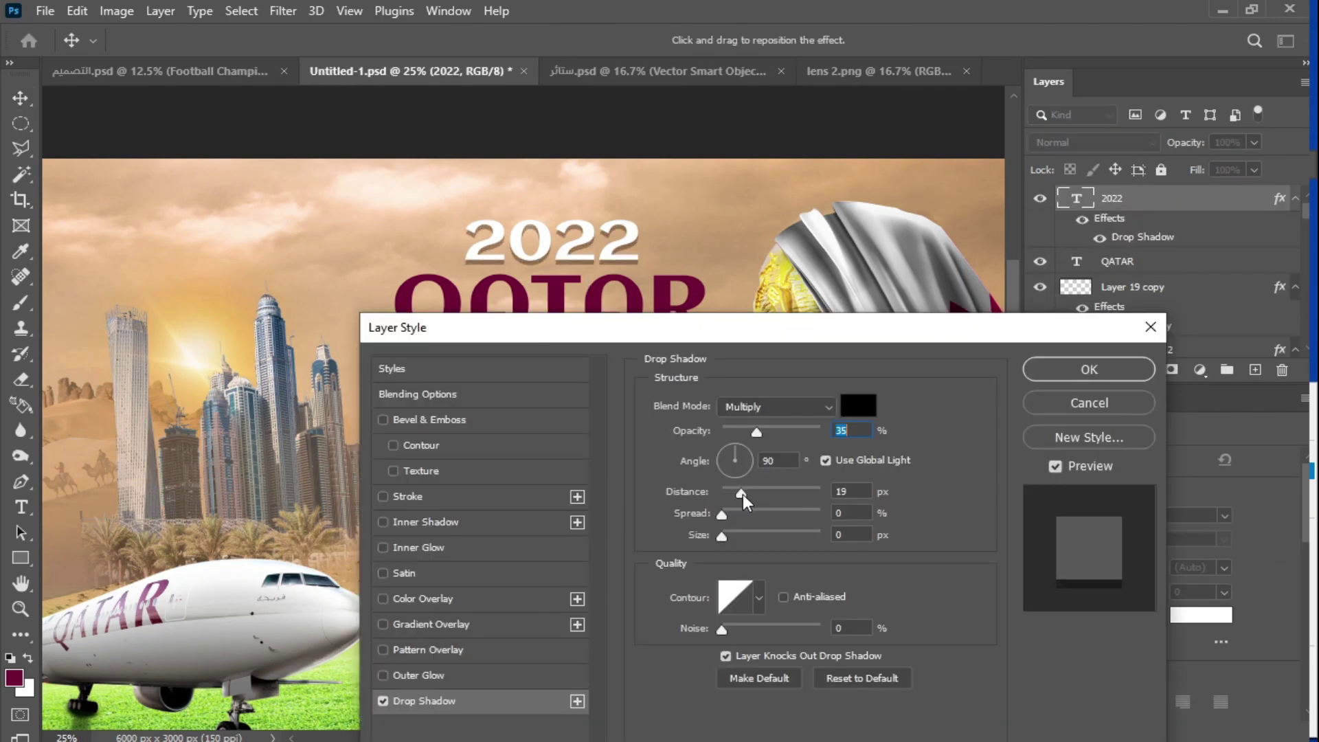
left_click(1089, 369)
Copy the layer style of the "2022" text onto the "Football Championship" line.
right_click(1173, 198)
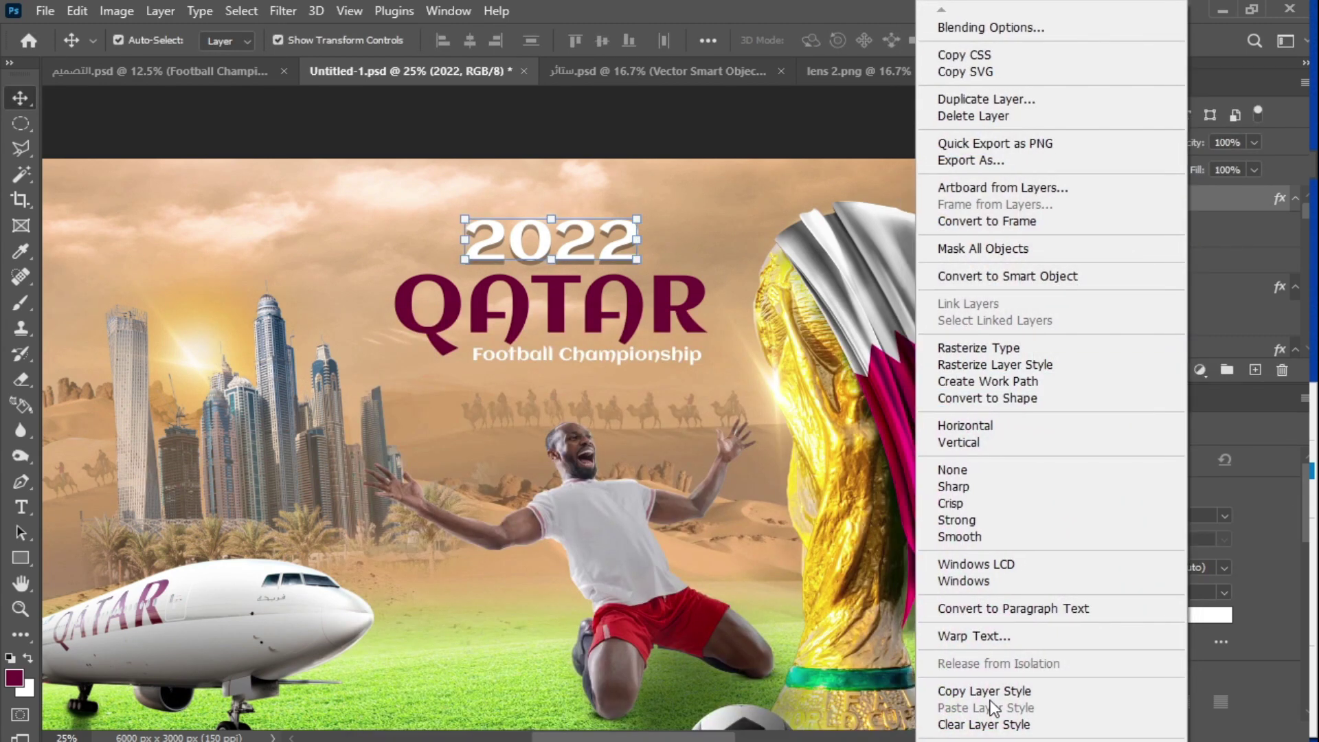
left_click(995, 693)
left_click(579, 356)
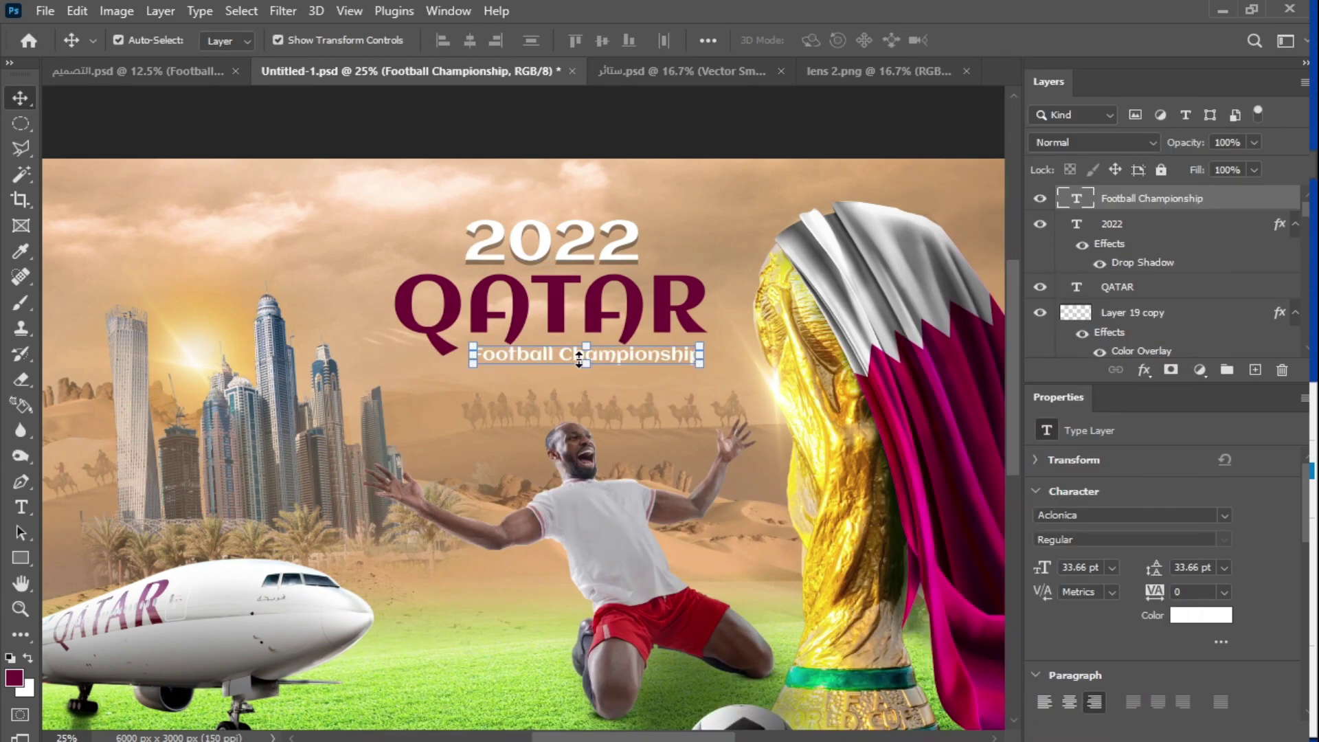
right_click(1160, 199)
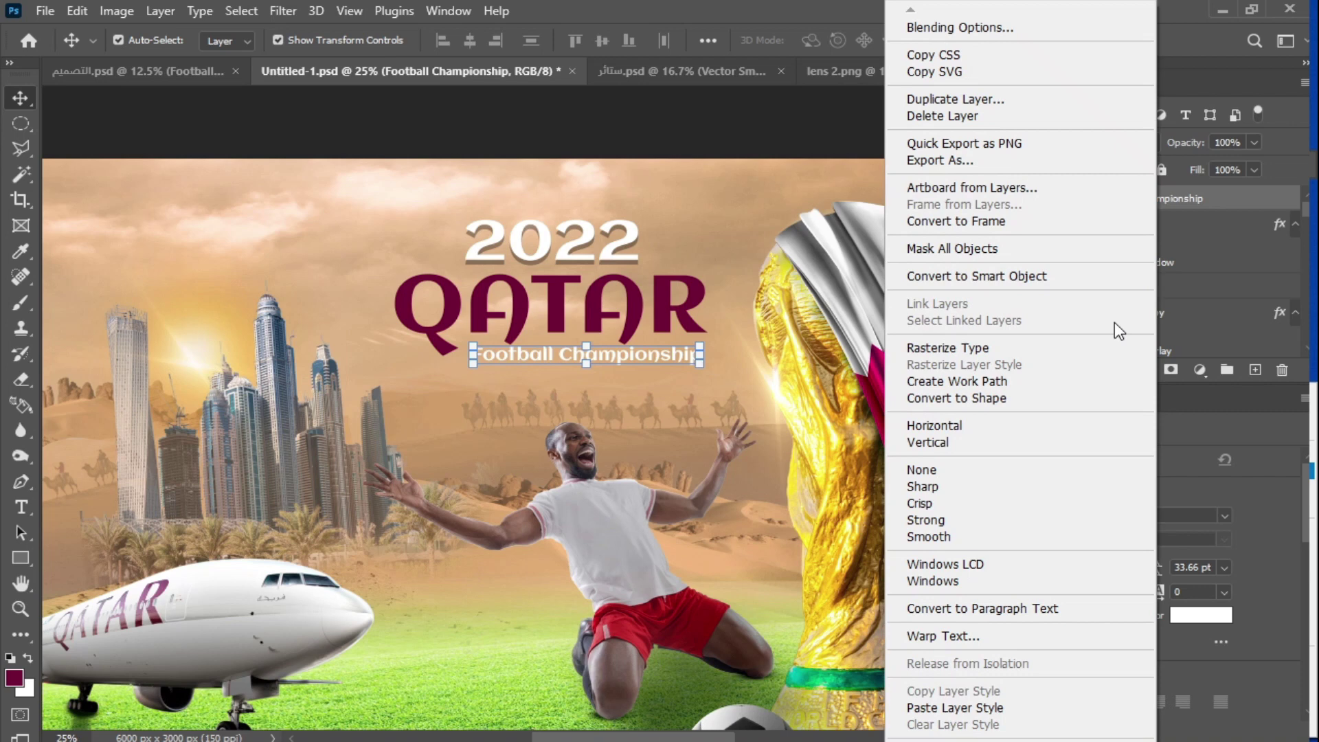
left_click(955, 707)
key("ctrl+0")
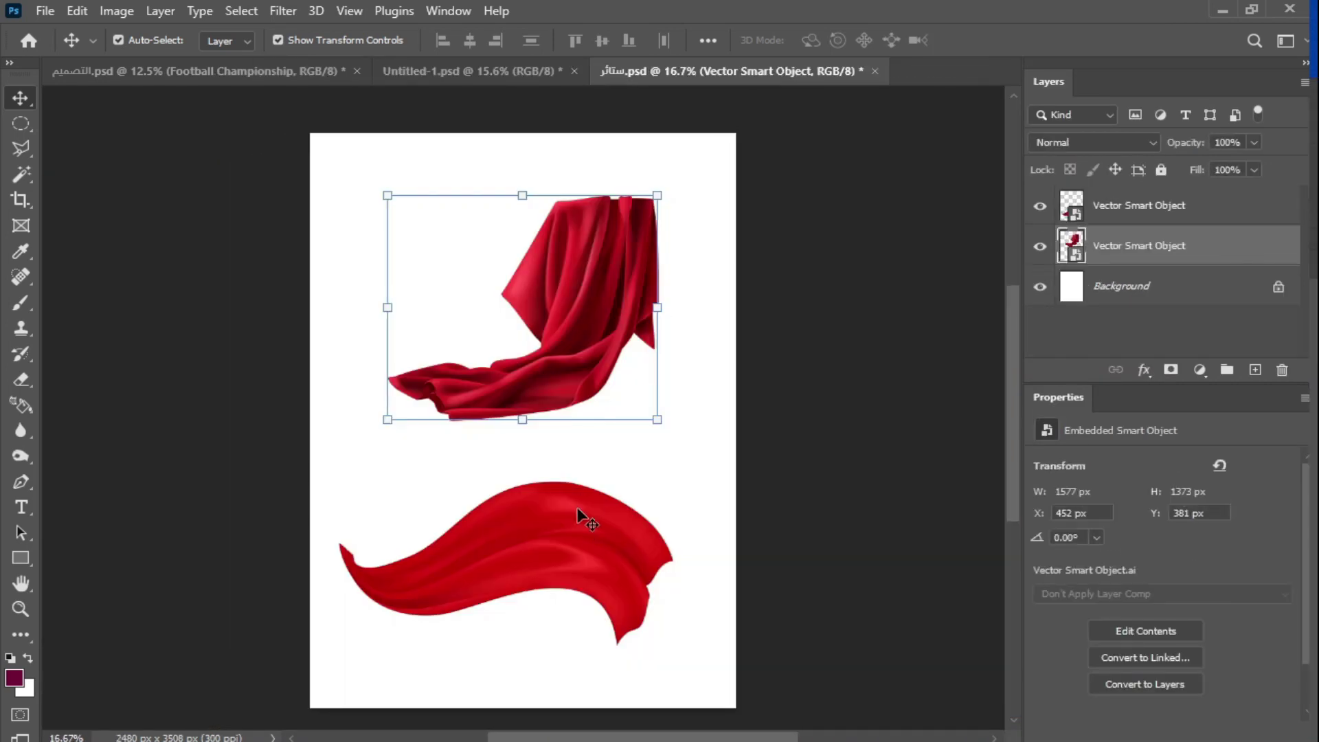
Bring the waving red cloth from the curtain file into the poster, scaled, tilted and placed in the sky above the stewardess.
mouse_move(577, 507)
left_mouse_down()
mouse_move(575, 496)
mouse_move(574, 510)
left_mouse_up()
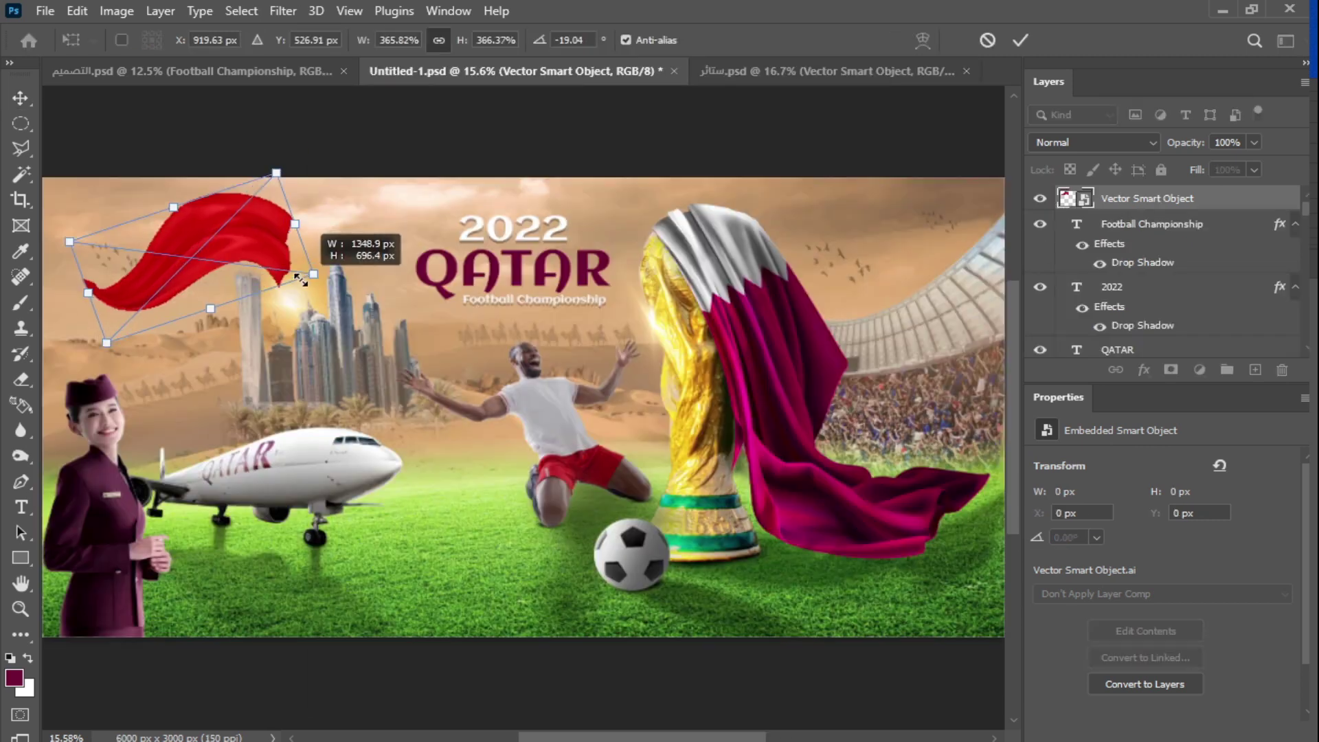
left_click_drag(302, 285, 273, 292)
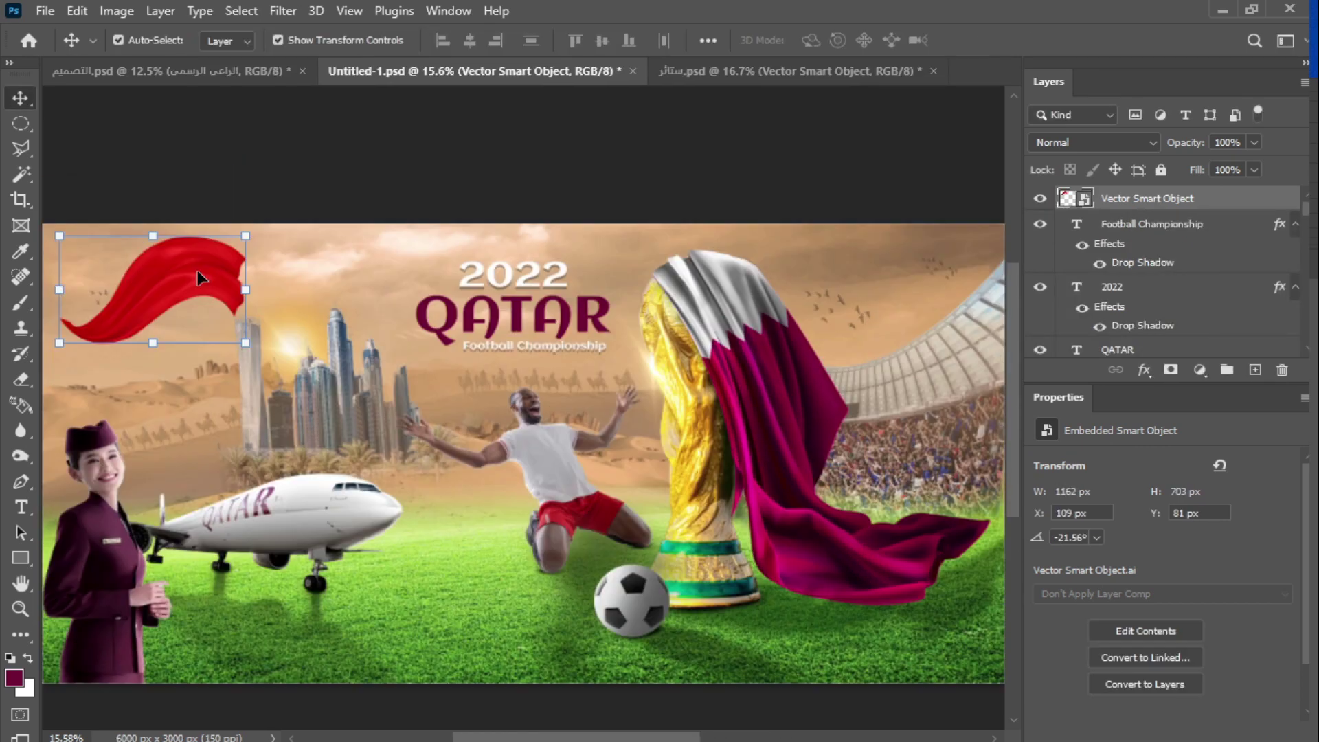
left_click_drag(196, 270, 201, 283)
Add a Color Balance adjustment clipped to the red cloth with midtones at Cyan-Red -89, Magenta-Green -100 and Yellow-Blue +100.
left_click(1199, 370)
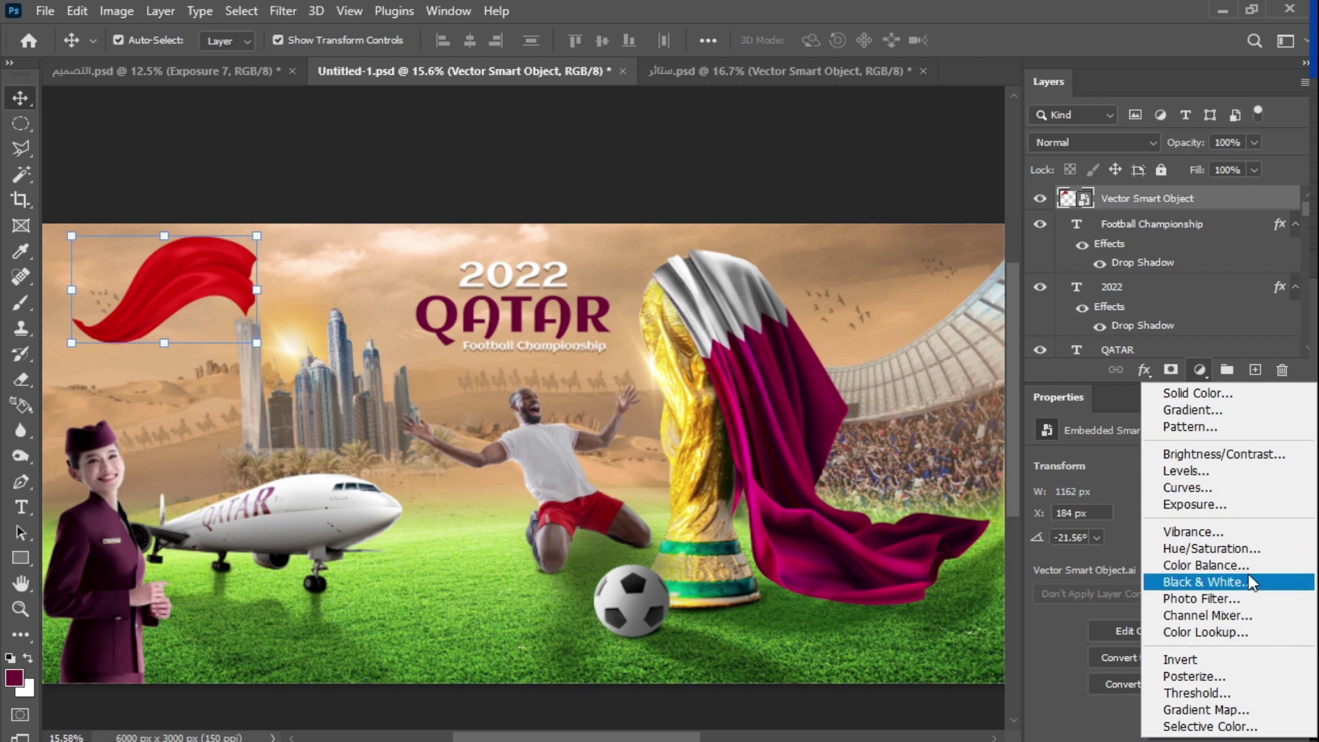
left_click(1229, 564)
left_click_drag(1134, 506, 1047, 503)
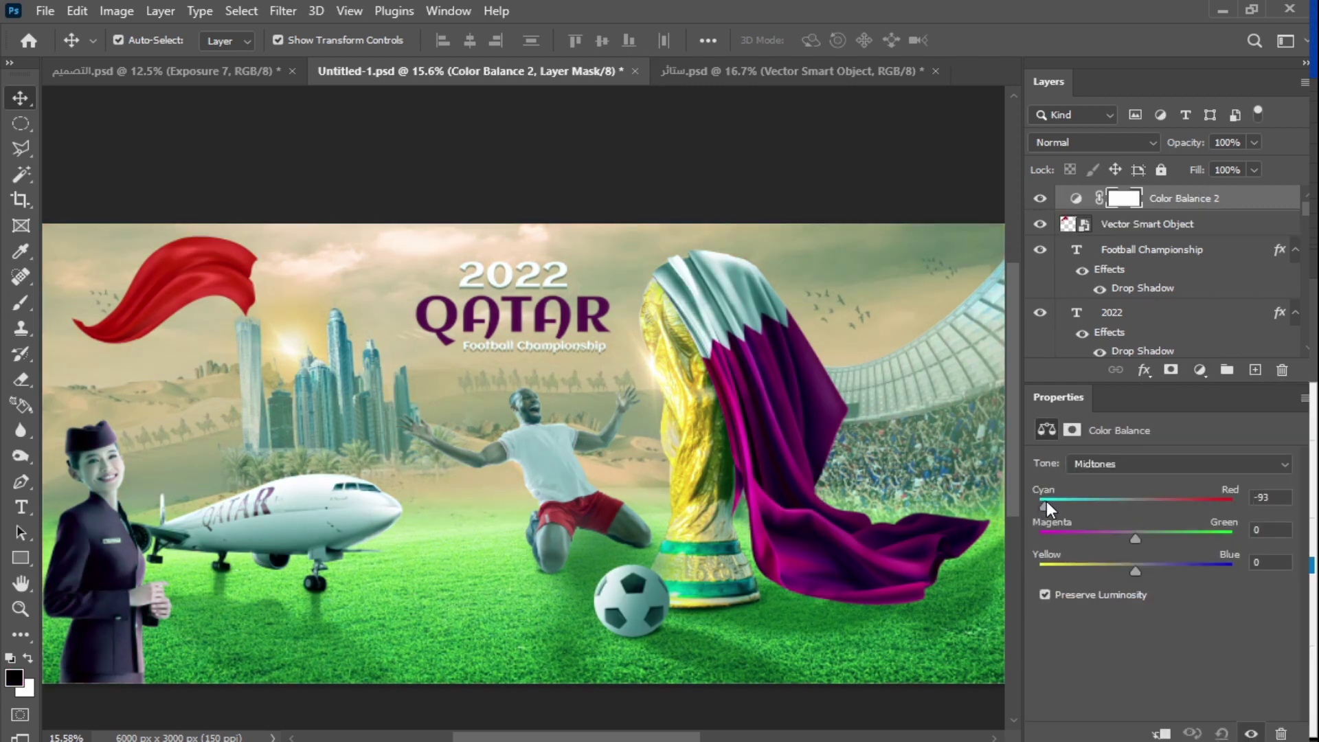
left_click(1161, 729)
left_click_drag(1135, 538, 1039, 536)
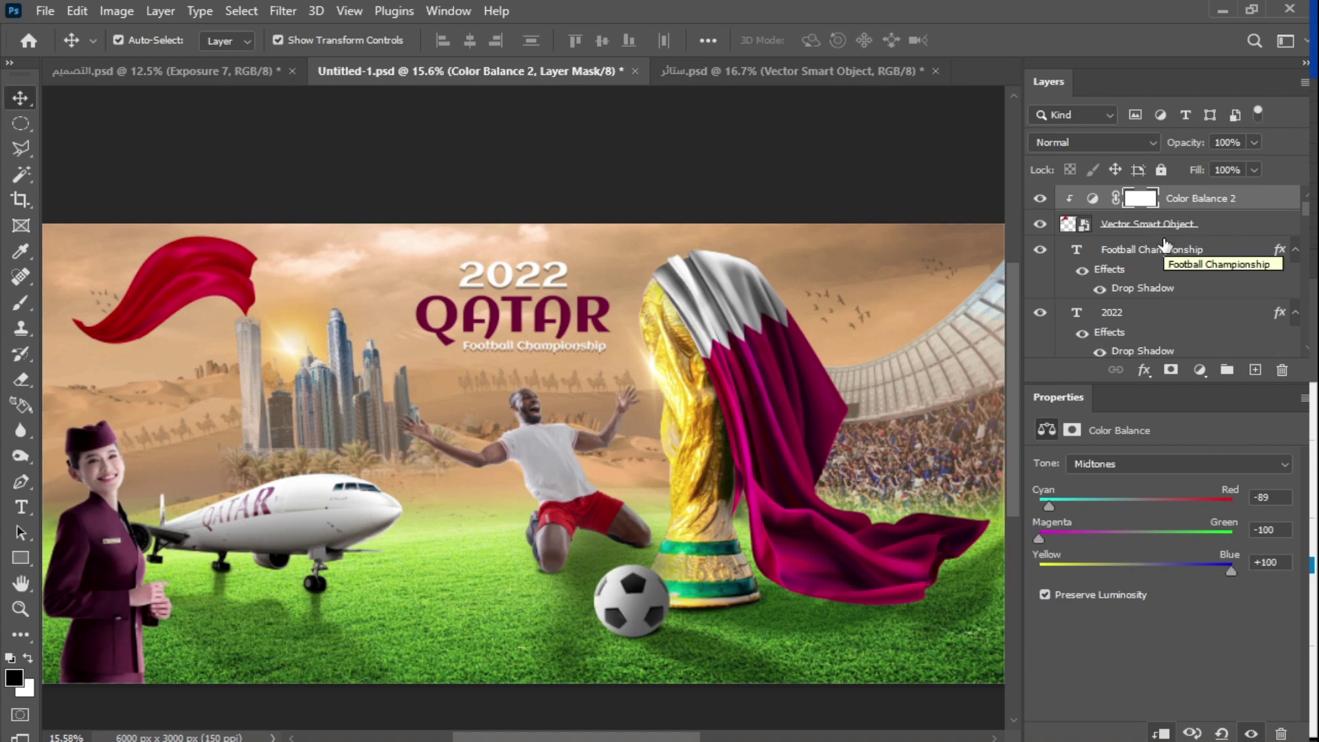
Darken the cloth with a clipped Exposure adjustment set to -1.33.
left_click(1199, 370)
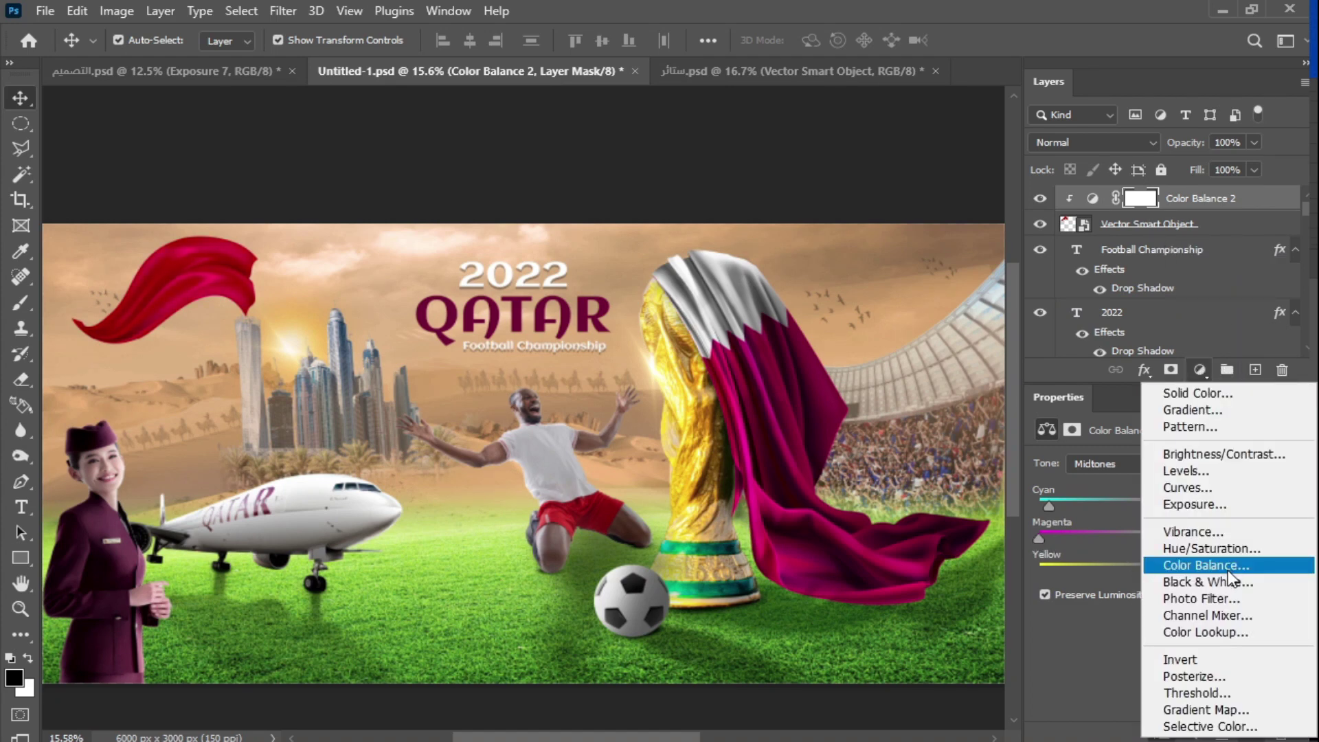
left_click(1195, 504)
key("ctrl+alt+g")
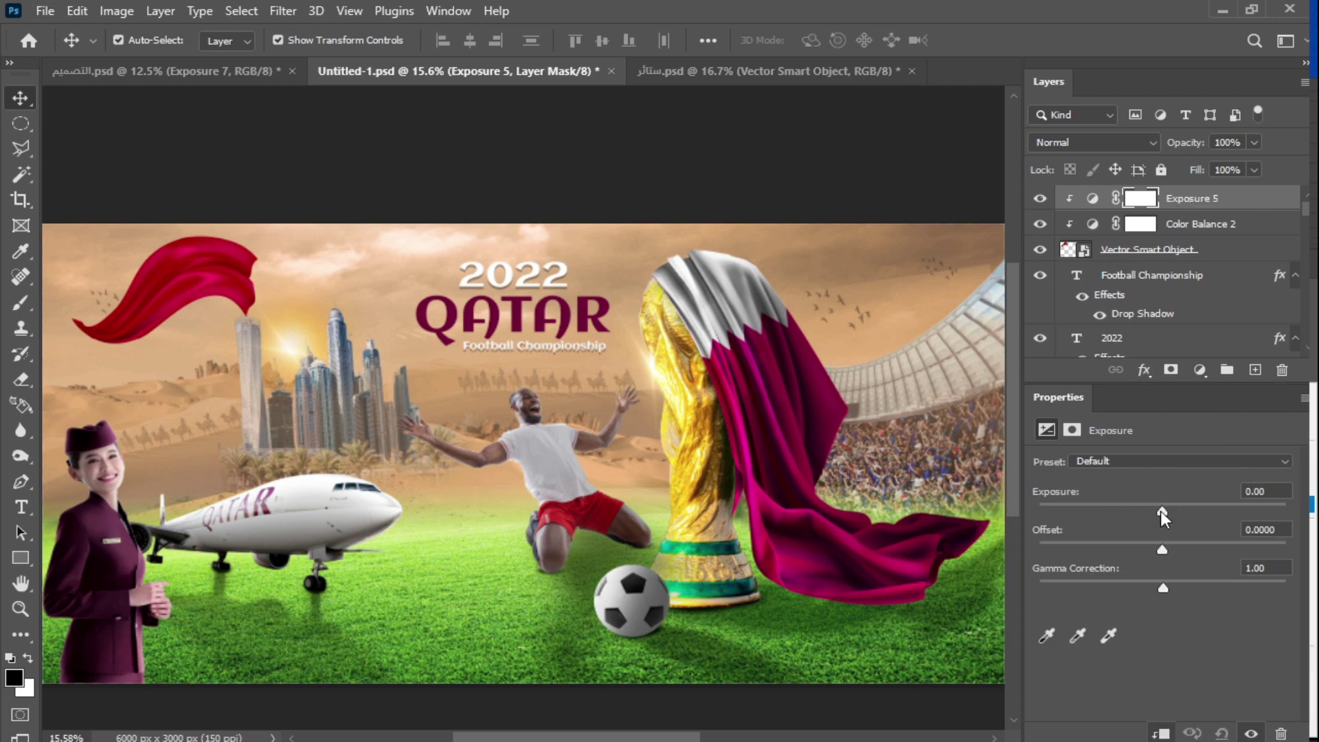
left_click_drag(1161, 510, 1137, 514)
Add a dark maroon Solid Color fill clipped to the cloth and blend it with Multiply.
left_click(1200, 370)
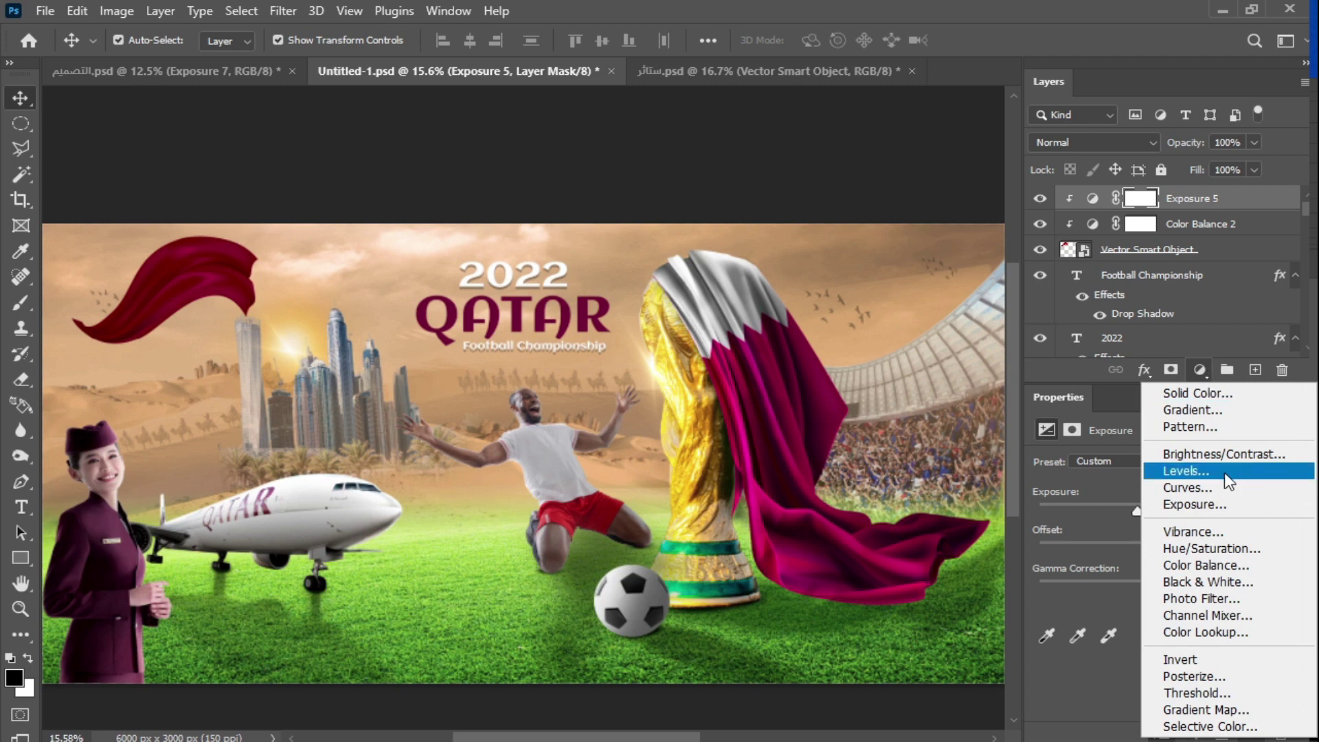
left_click(1218, 395)
left_click(691, 401)
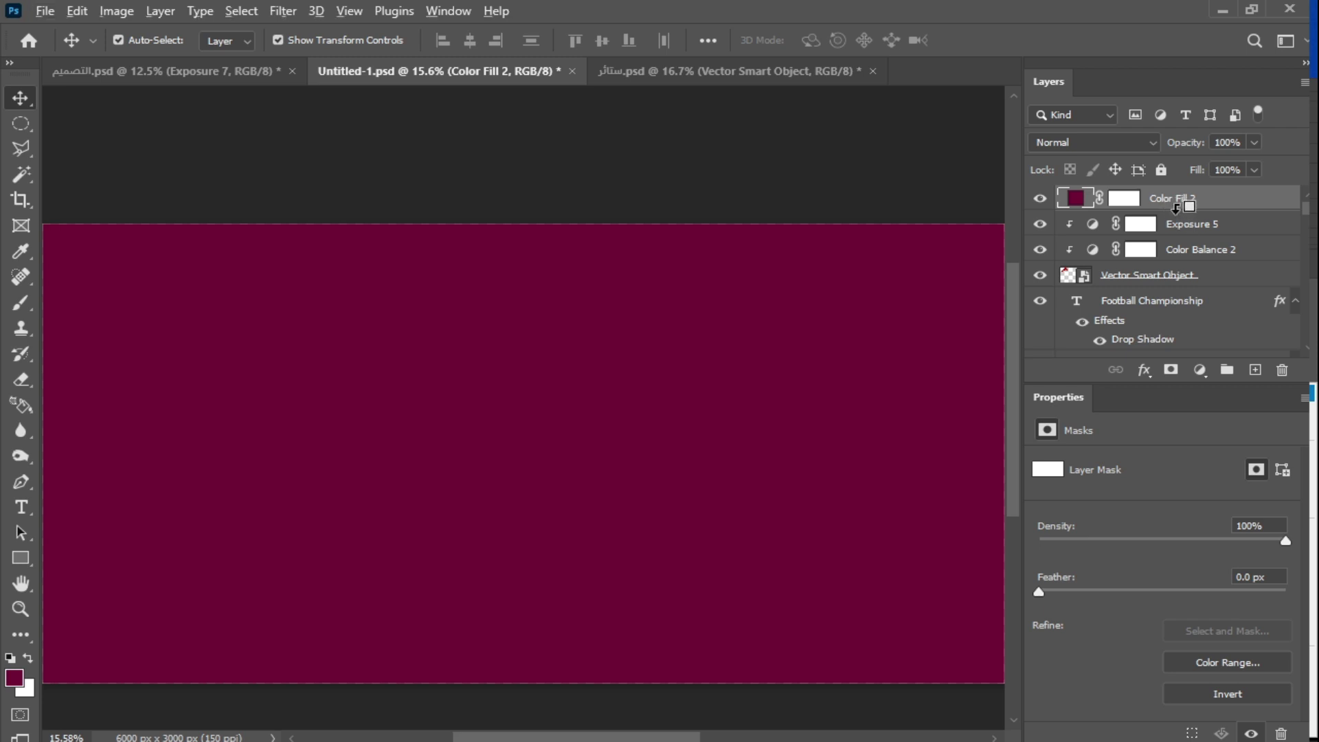
left_click(1176, 207, "alt")
left_click(1153, 140)
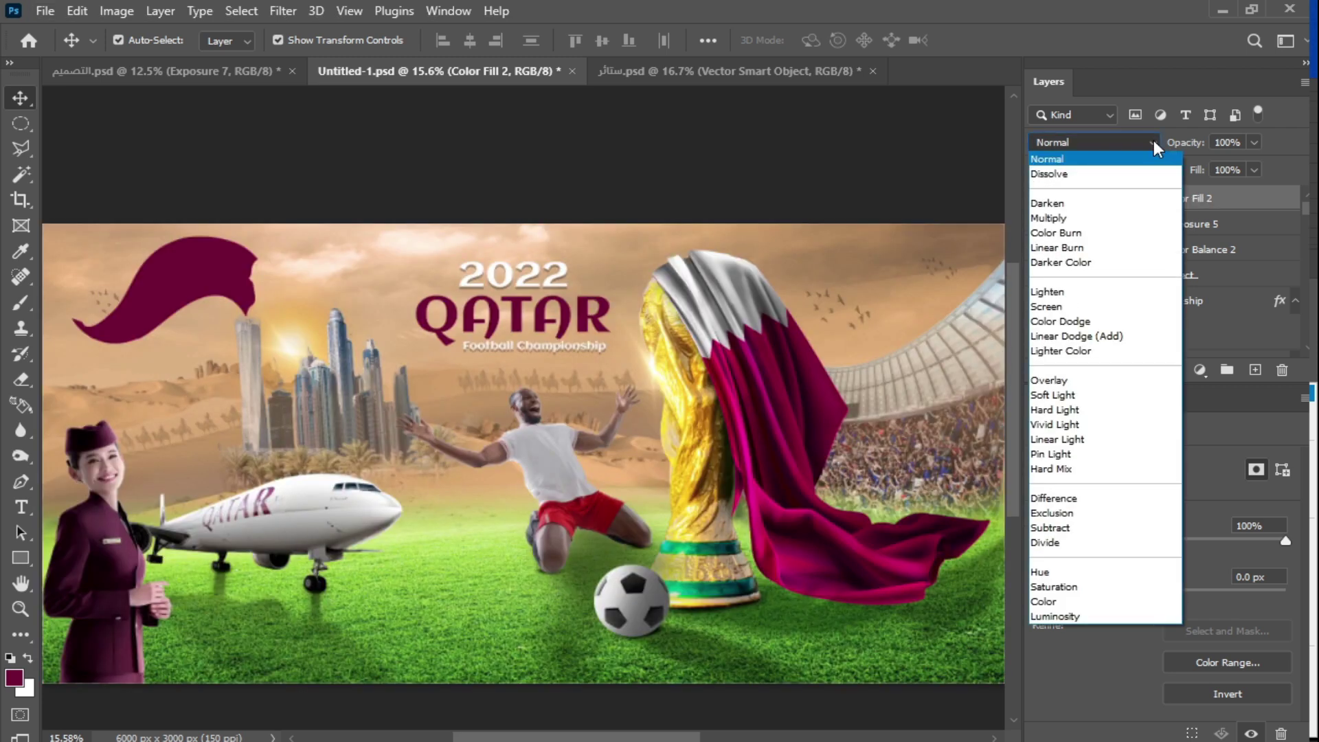
left_click(1113, 218)
Set the cloth's Exposure adjustment to -0.78 with offset +0.0042 beneath the Color Balance, and tilt the cloth slightly clockwise.
left_click(1096, 224)
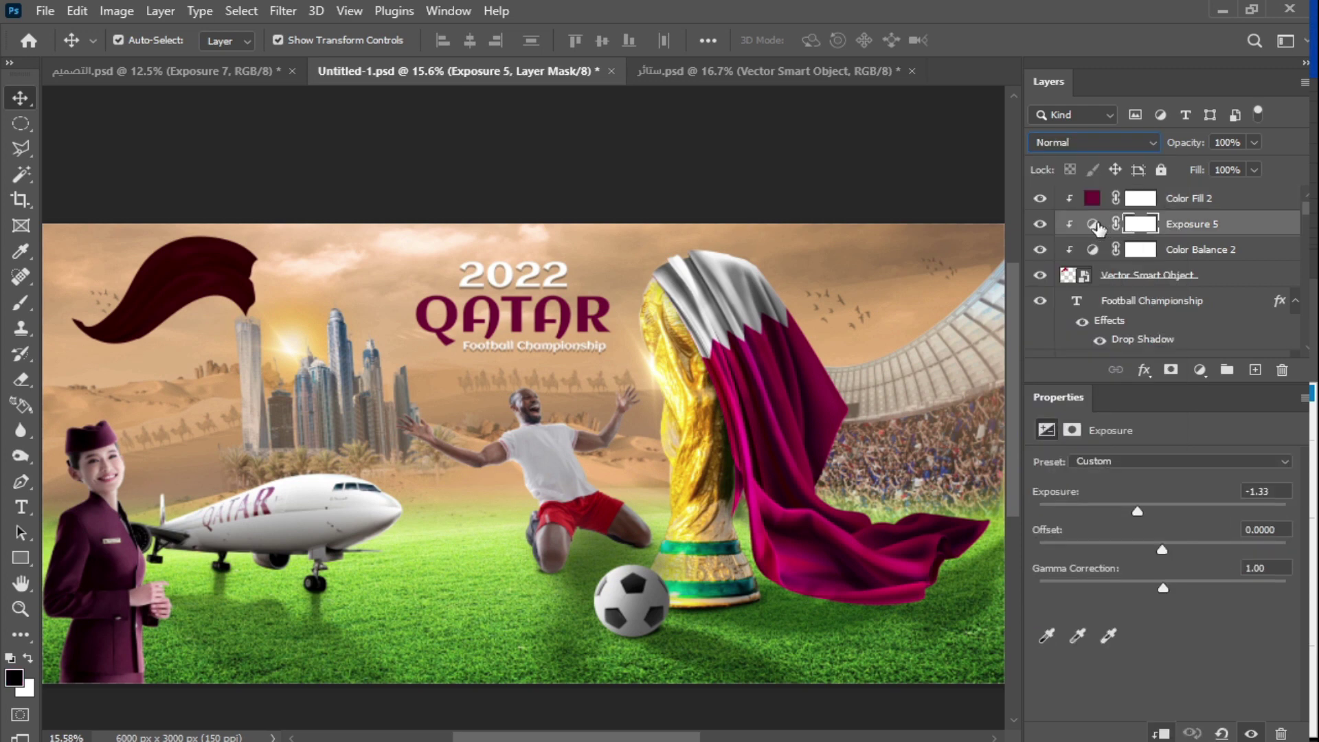
left_click_drag(1144, 510, 1167, 550)
left_click_drag(1163, 587, 1190, 588)
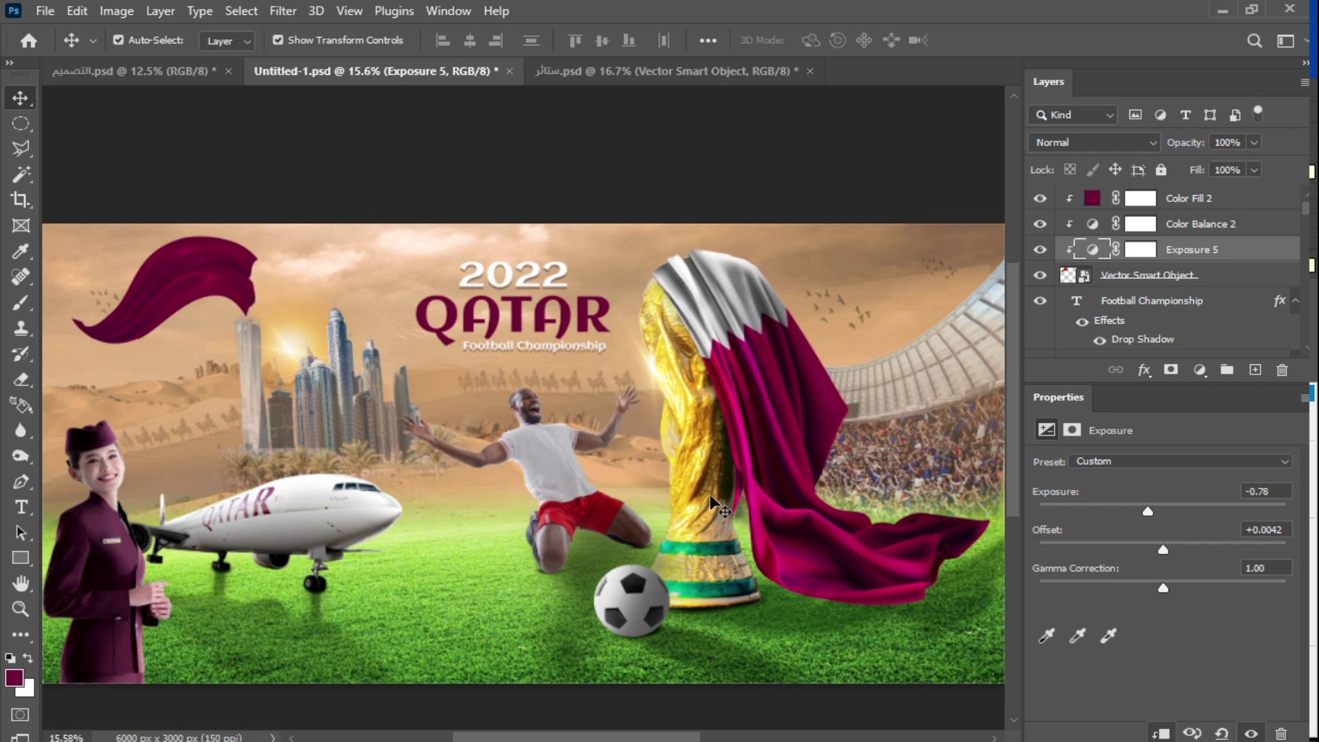
left_click(1192, 276)
left_click_drag(297, 273, 273, 256)
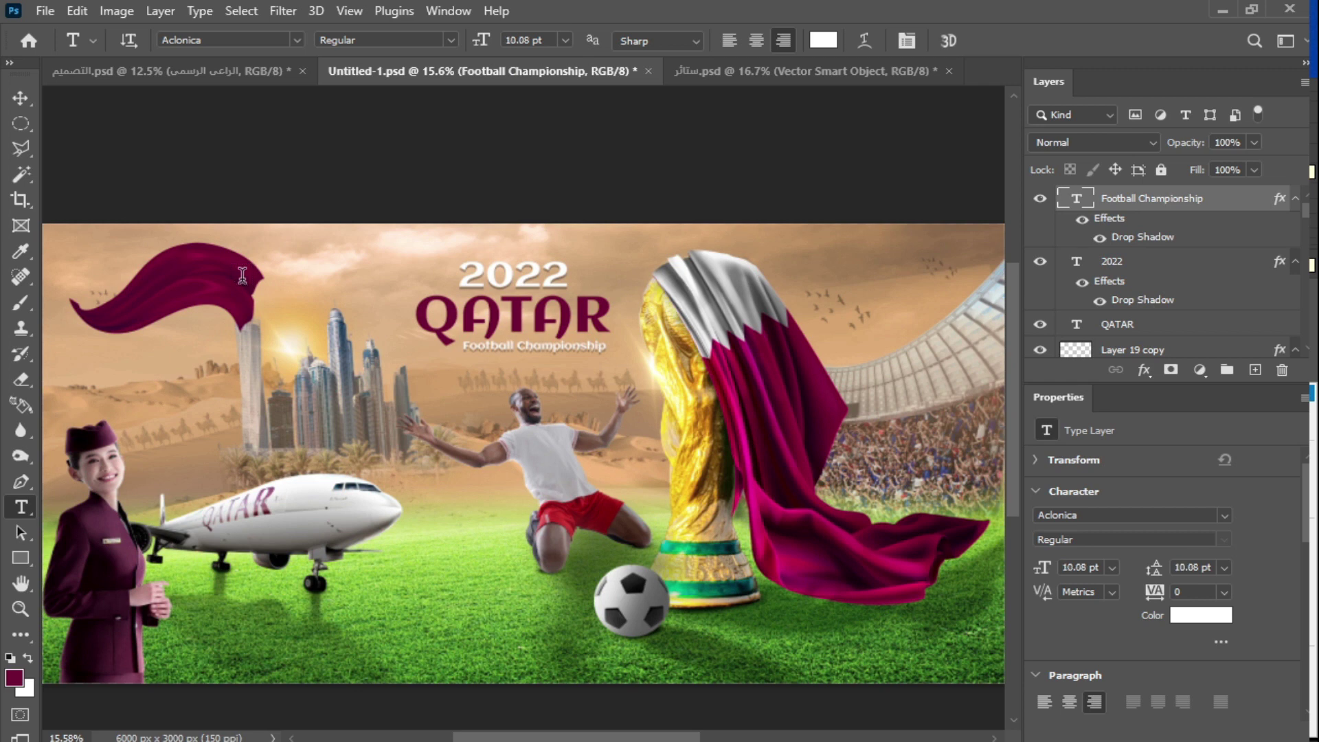
Add the white text "الراعى الرسمى" in Asmaa Font, enlarge it to about 75 pt and place it over the maroon cloth.
left_click(242, 275)
key("ctrl+v")
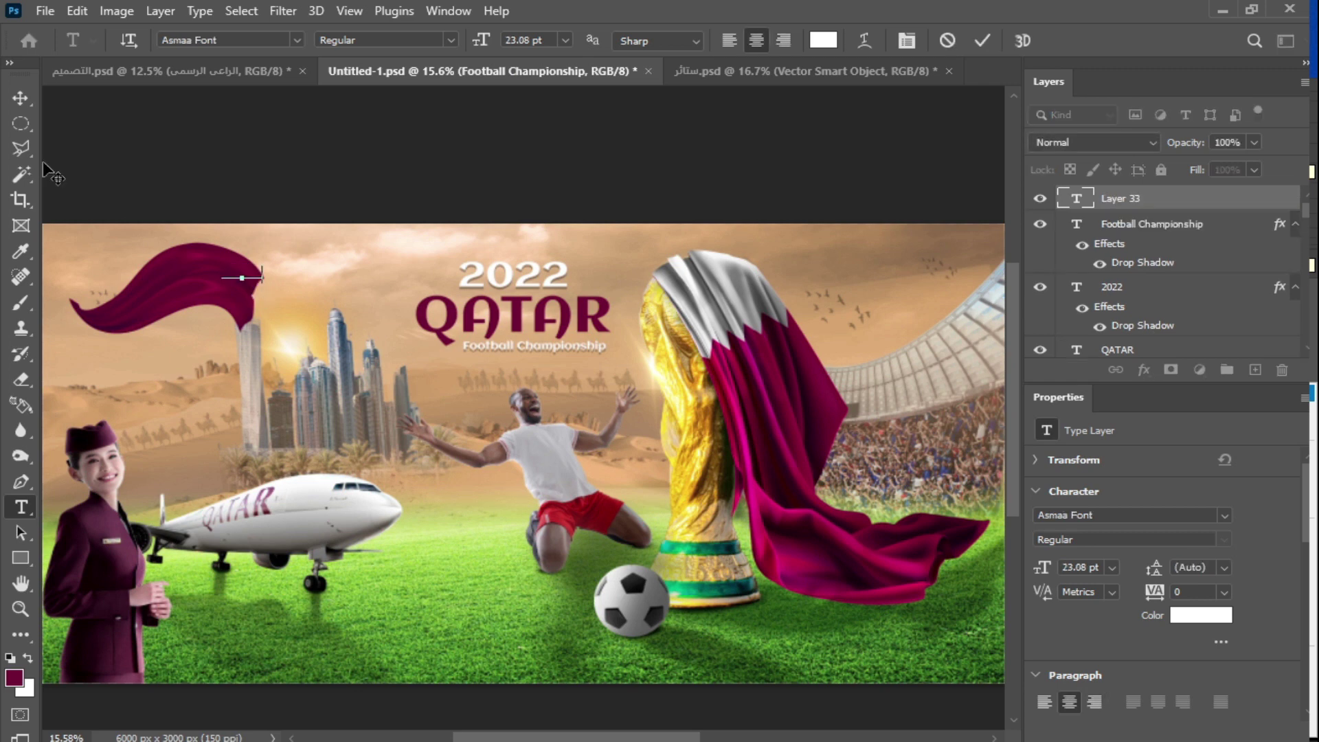
left_click(19, 100)
left_click_drag(265, 272, 394, 257)
key("Return")
key("Return")
left_click_drag(376, 273, 245, 273)
scroll(245, 269, "up", 8)
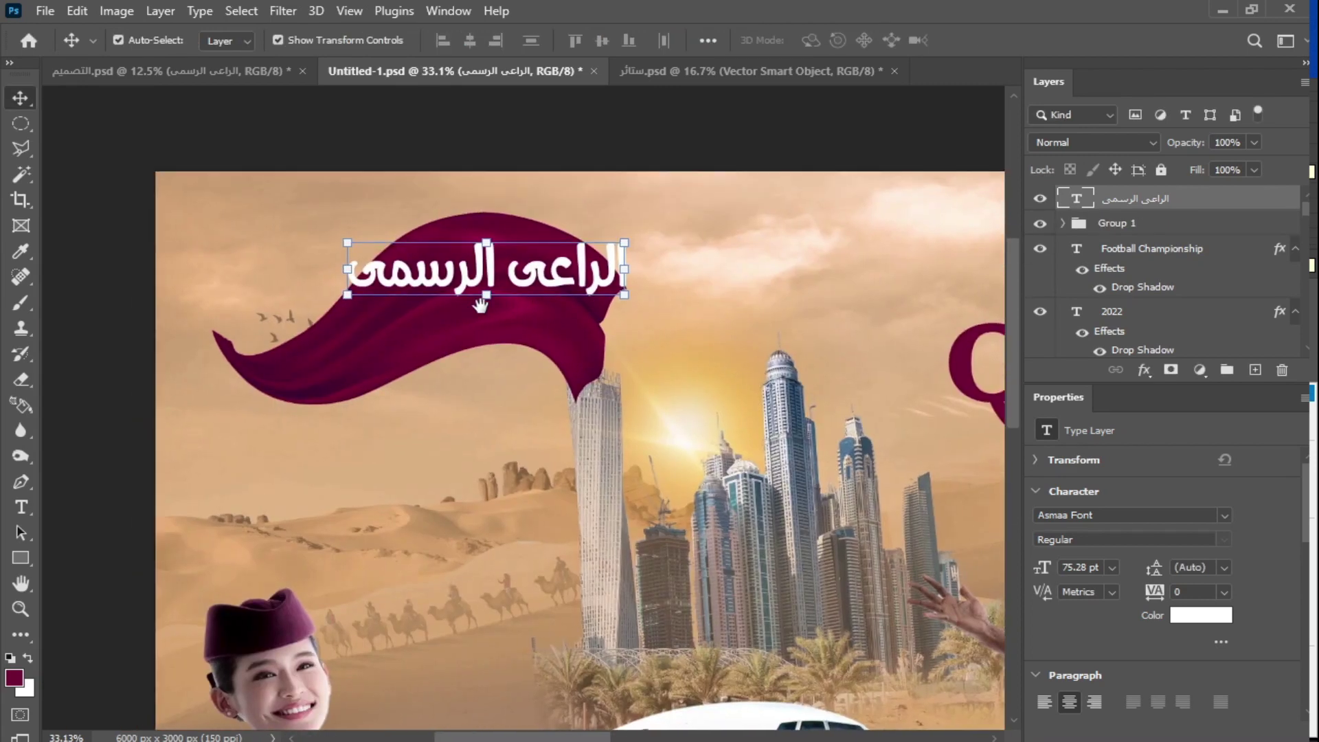
left_click_drag(509, 286, 514, 308)
Warp the "الراعى الرسمى" text with an Arc bend of about 46%, scale it to about 78% and rotate it about -8° along the cloth.
key("ctrl+t")
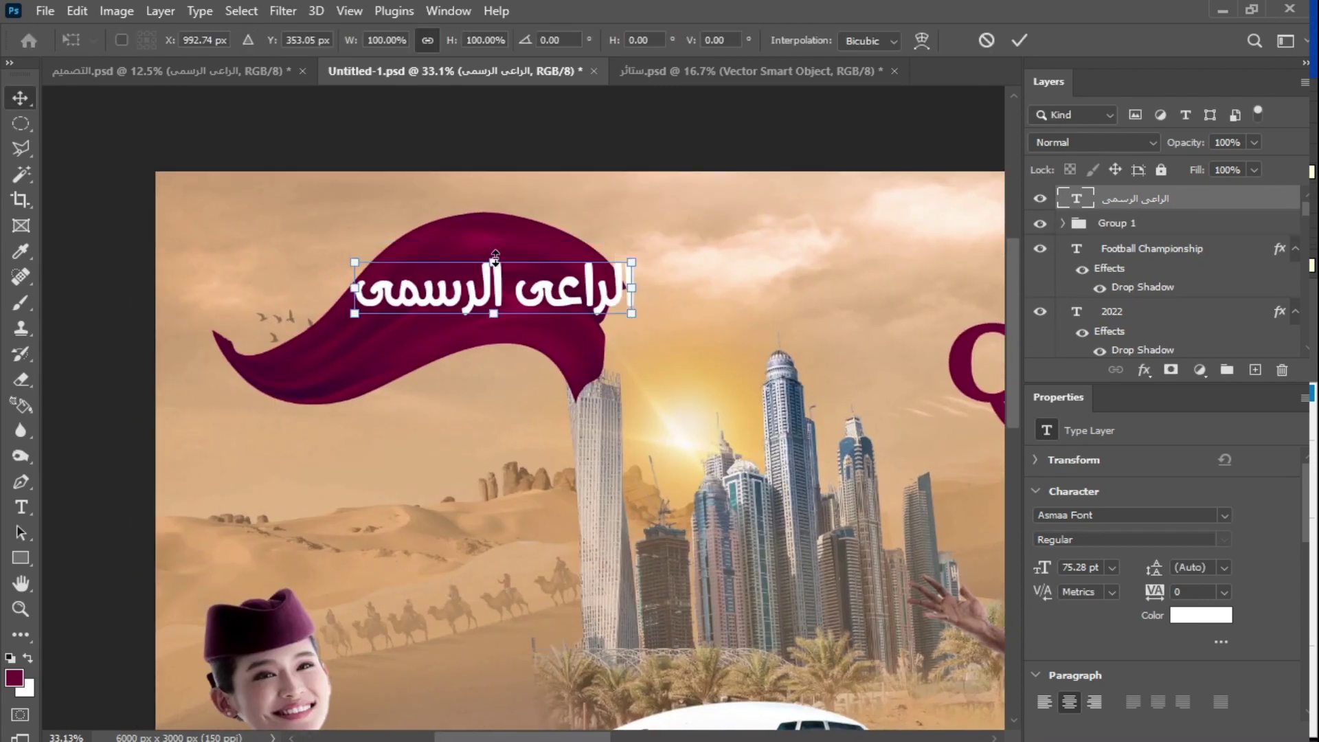
left_click(922, 39)
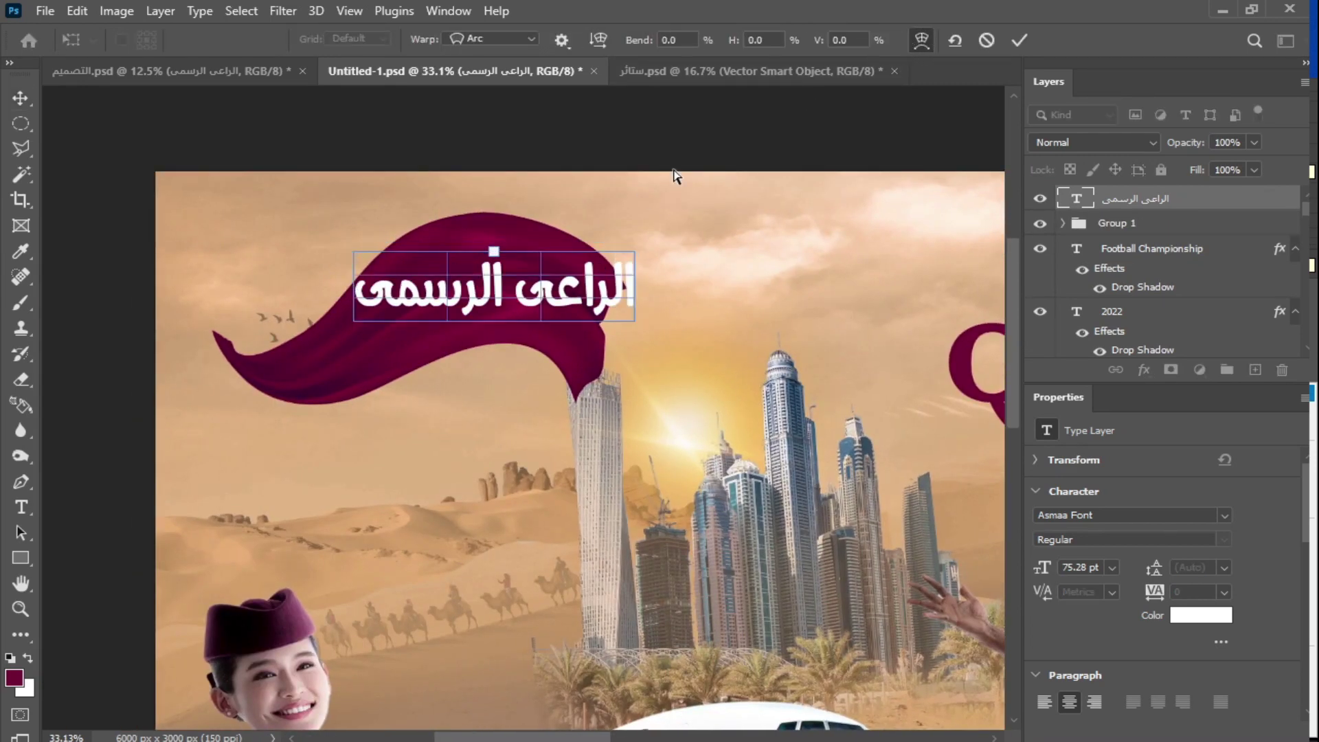
left_click_drag(493, 250, 484, 209)
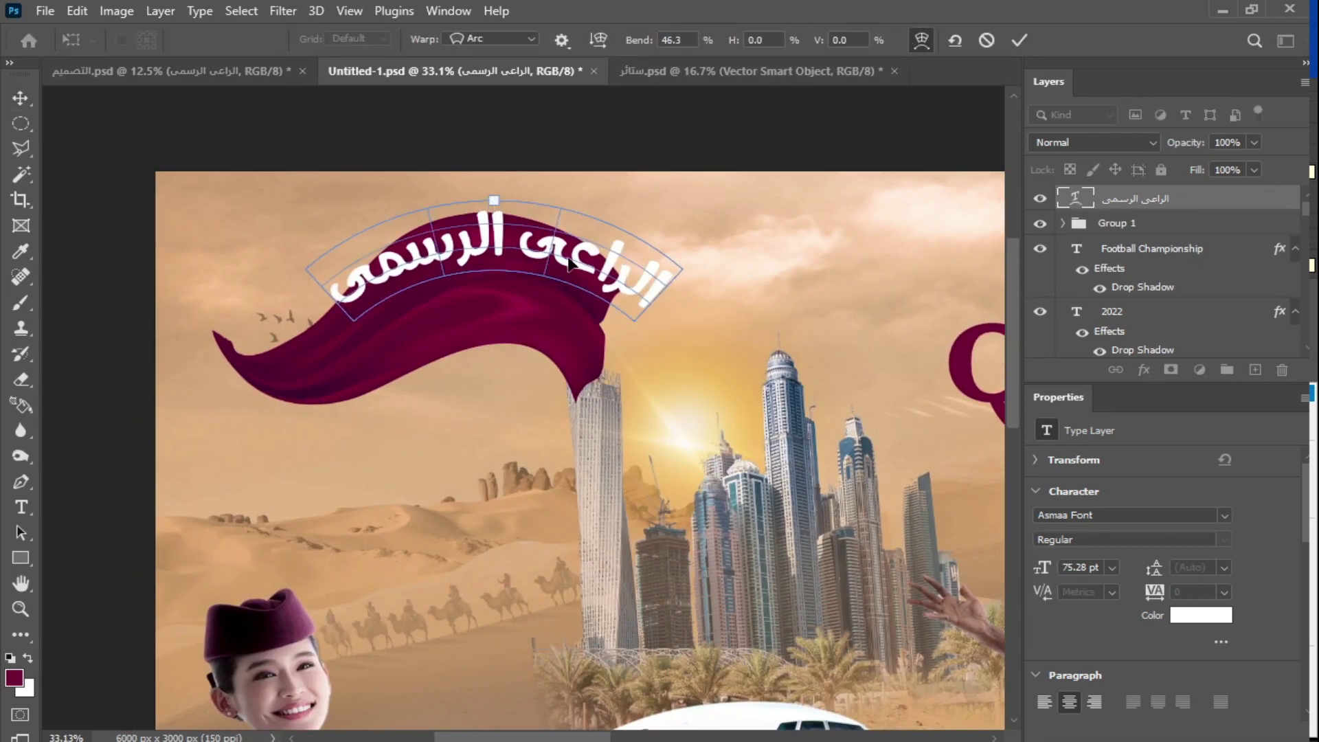
left_click_drag(644, 299, 637, 306)
key("Return")
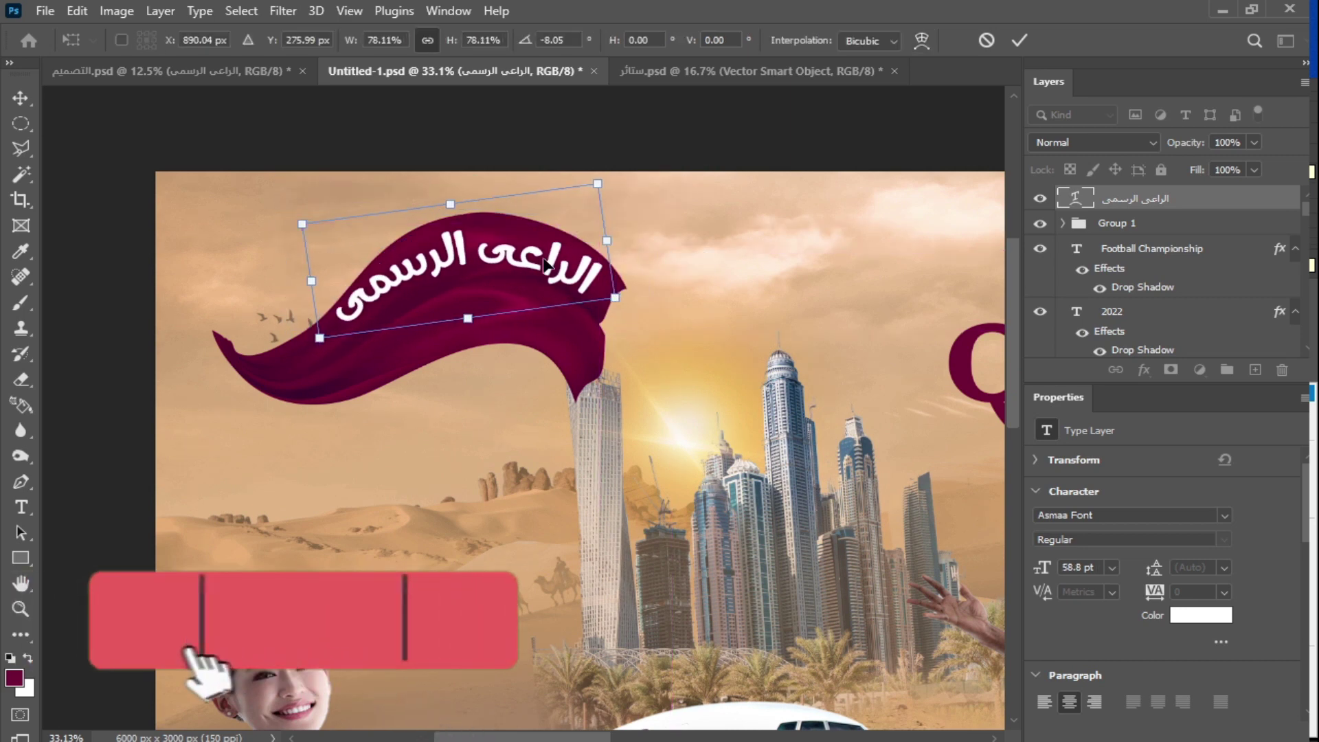
Duplicate the curved text directly below itself on the cloth and change the copy to "لكأس العالم".
left_click_drag(523, 267, 520, 326)
double_click(522, 326)
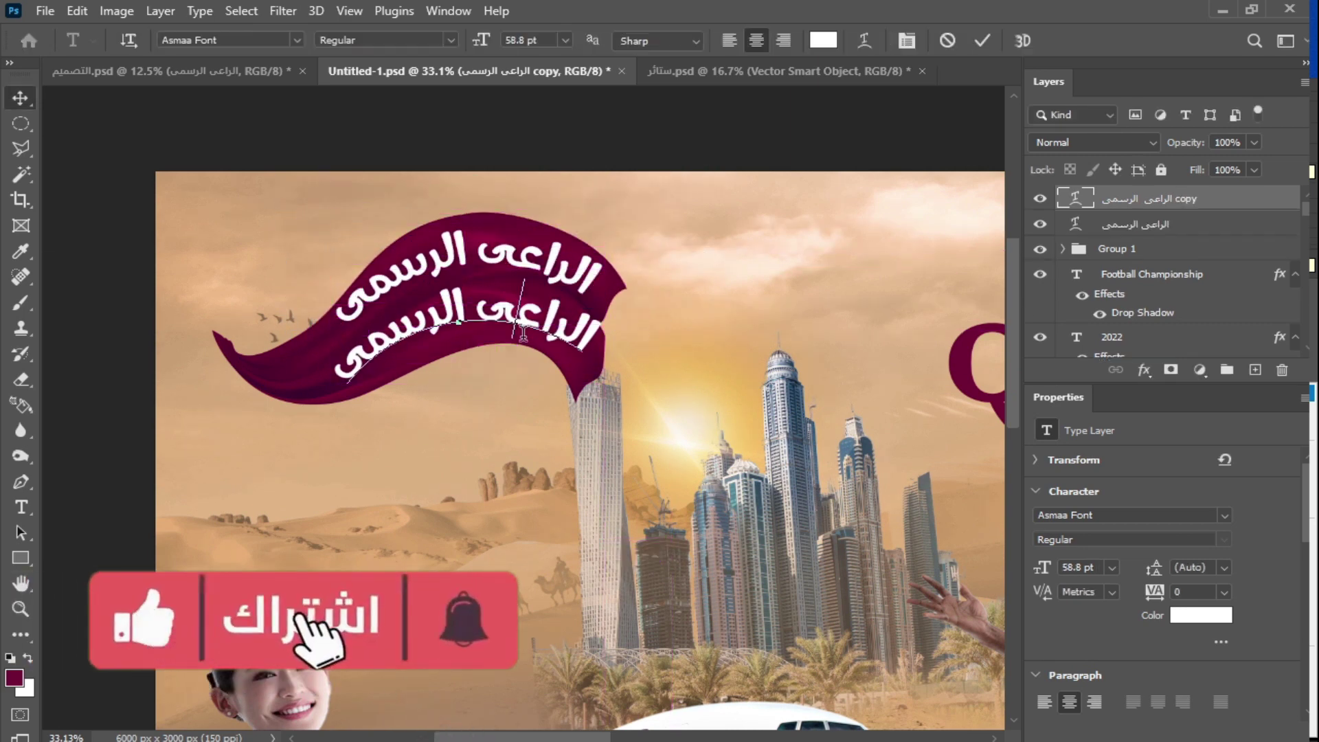
key("ctrl+a")
type("لكأس العالم")
left_click(549, 402)
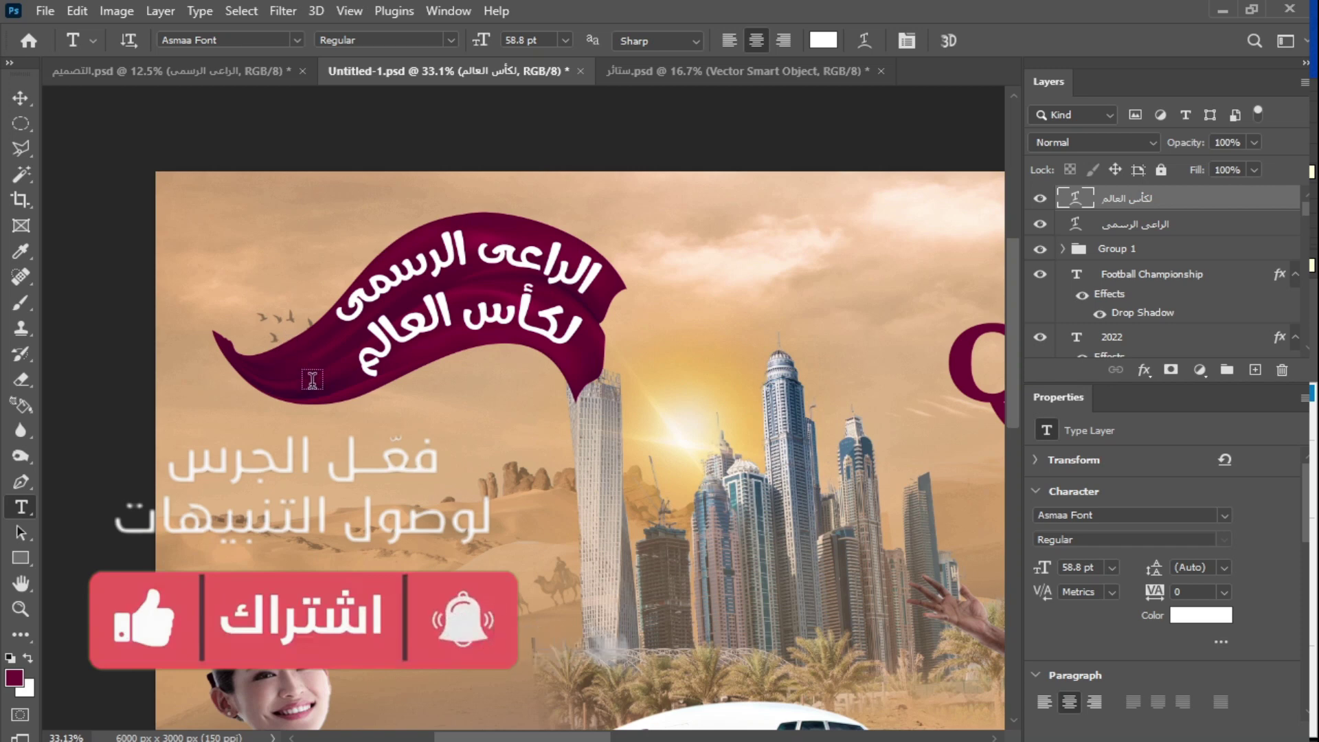
Add a two-line "20 / 22" text on the cloth's narrow tail, enlarge and tilt it, and color it yellow-orange.
left_click(291, 369)
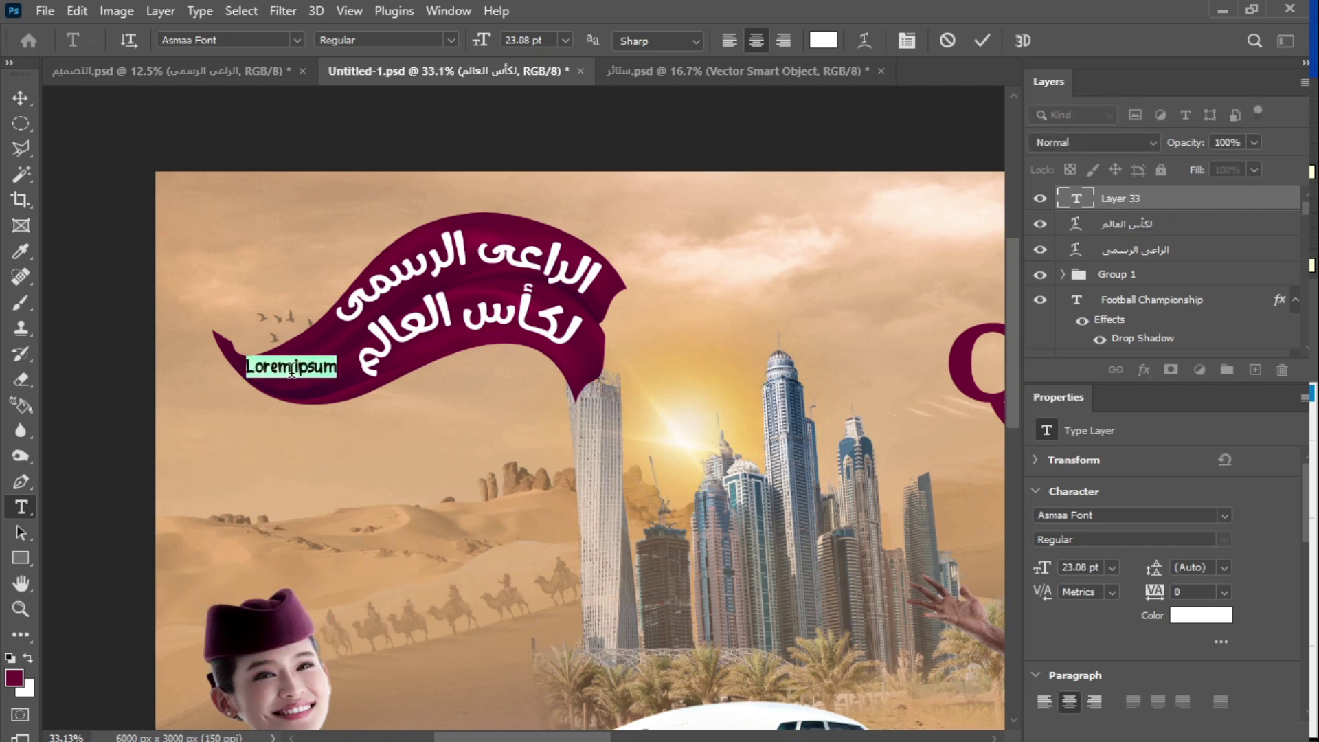
type("20 2")
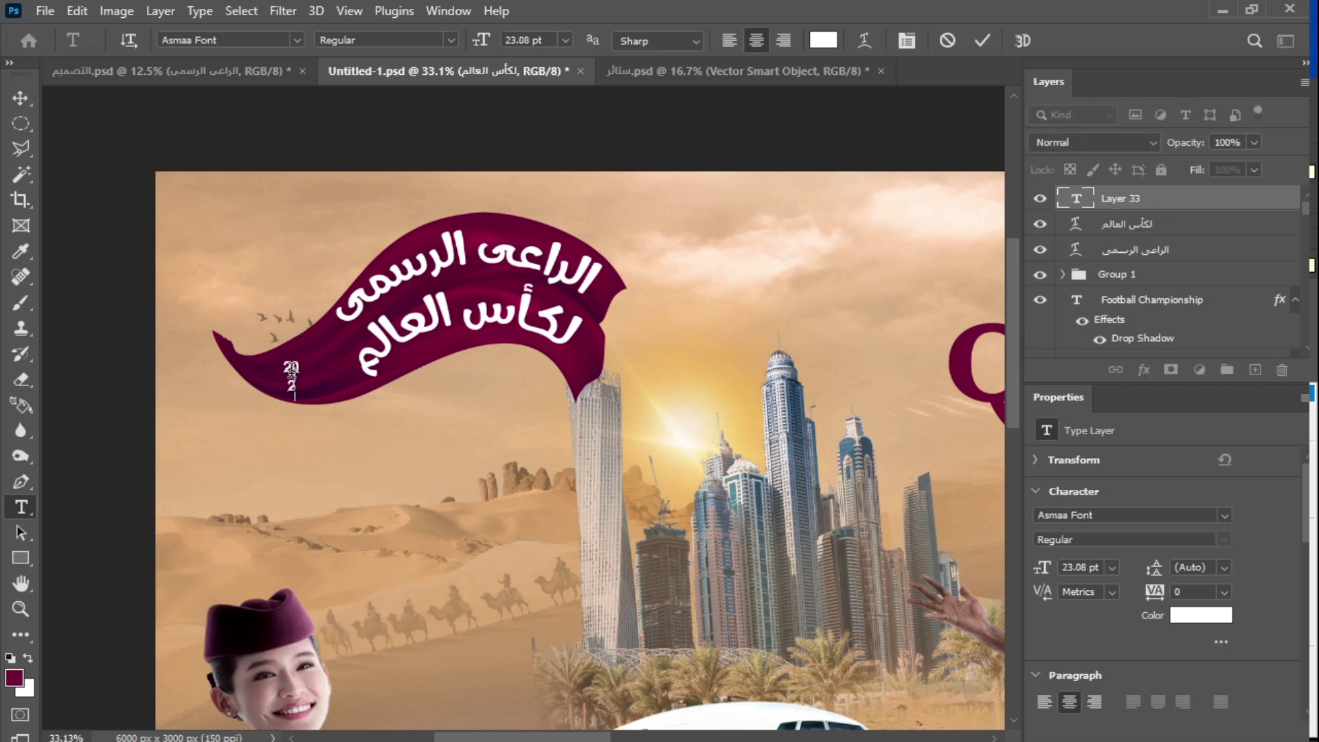
type("2")
left_click(20, 99)
left_click_drag(300, 356, 339, 320)
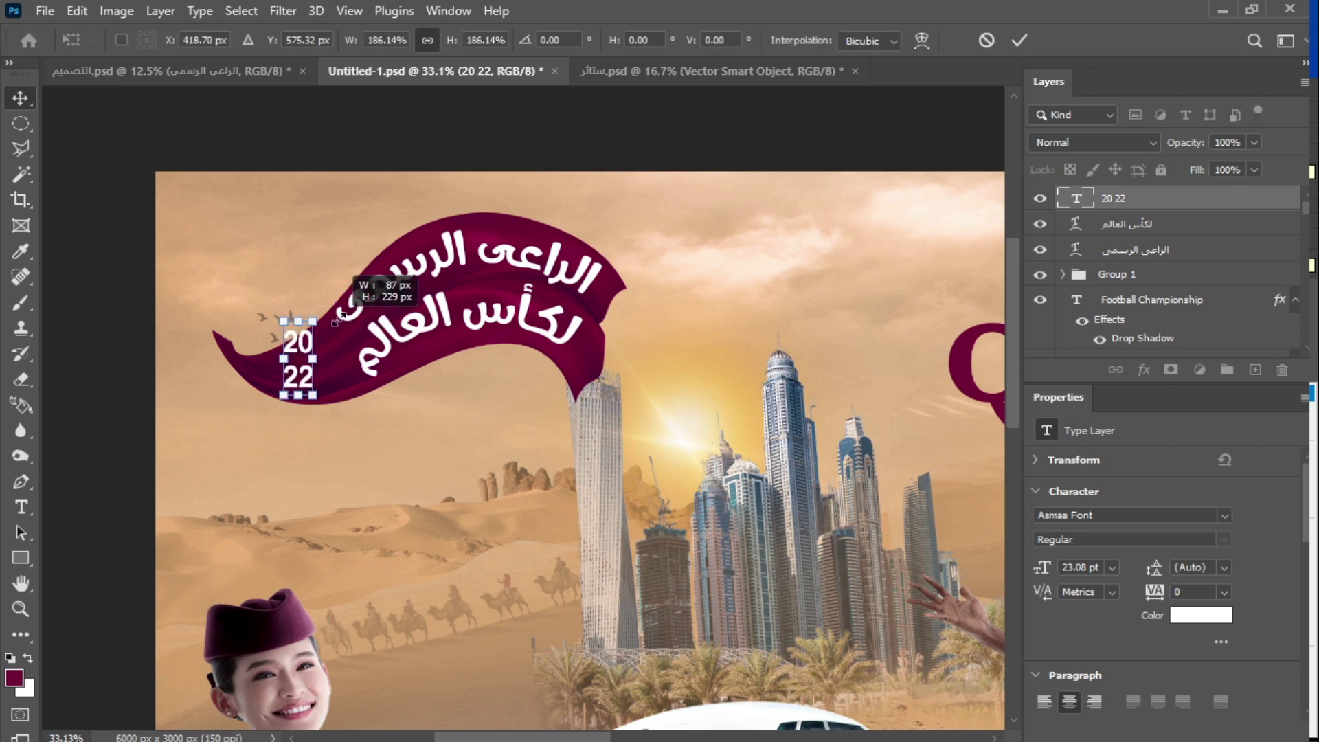
left_click(392, 168)
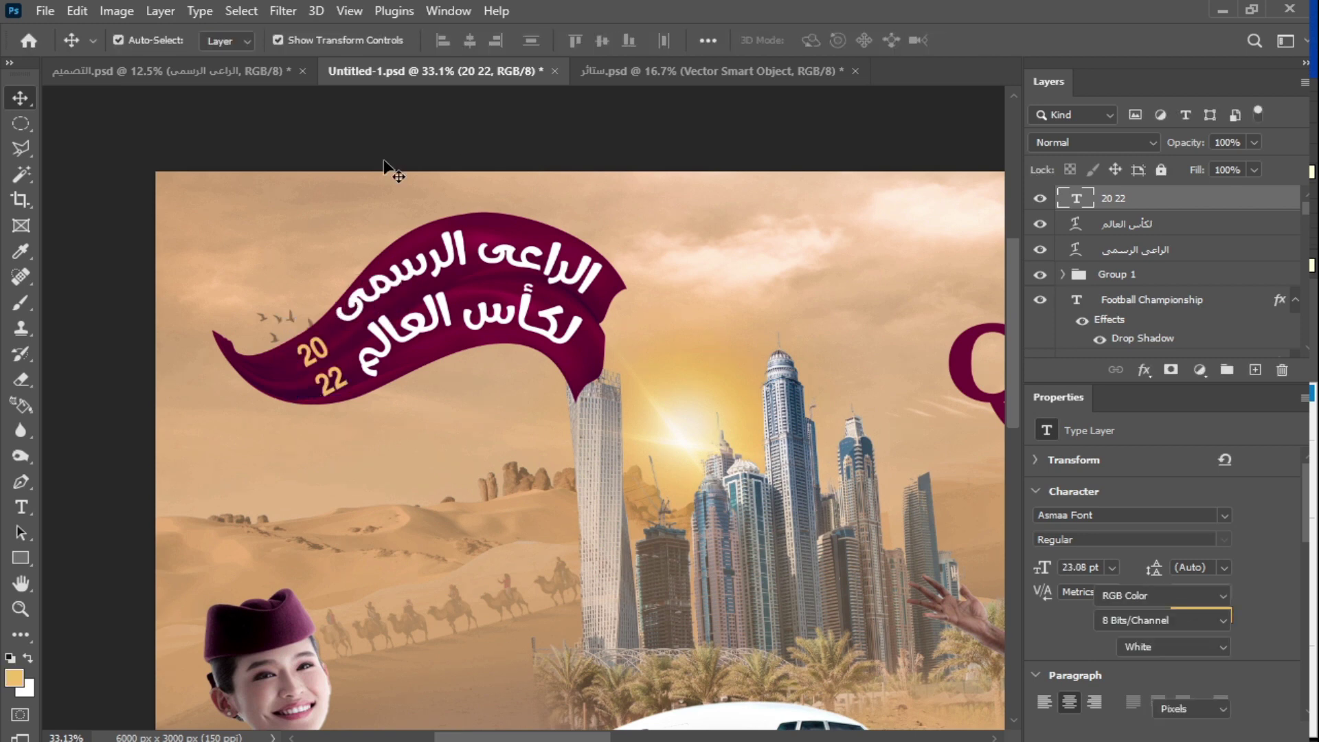
Save the poster and close the curtain file without saving its changes.
key("ctrl+0")
key("ctrl+s")
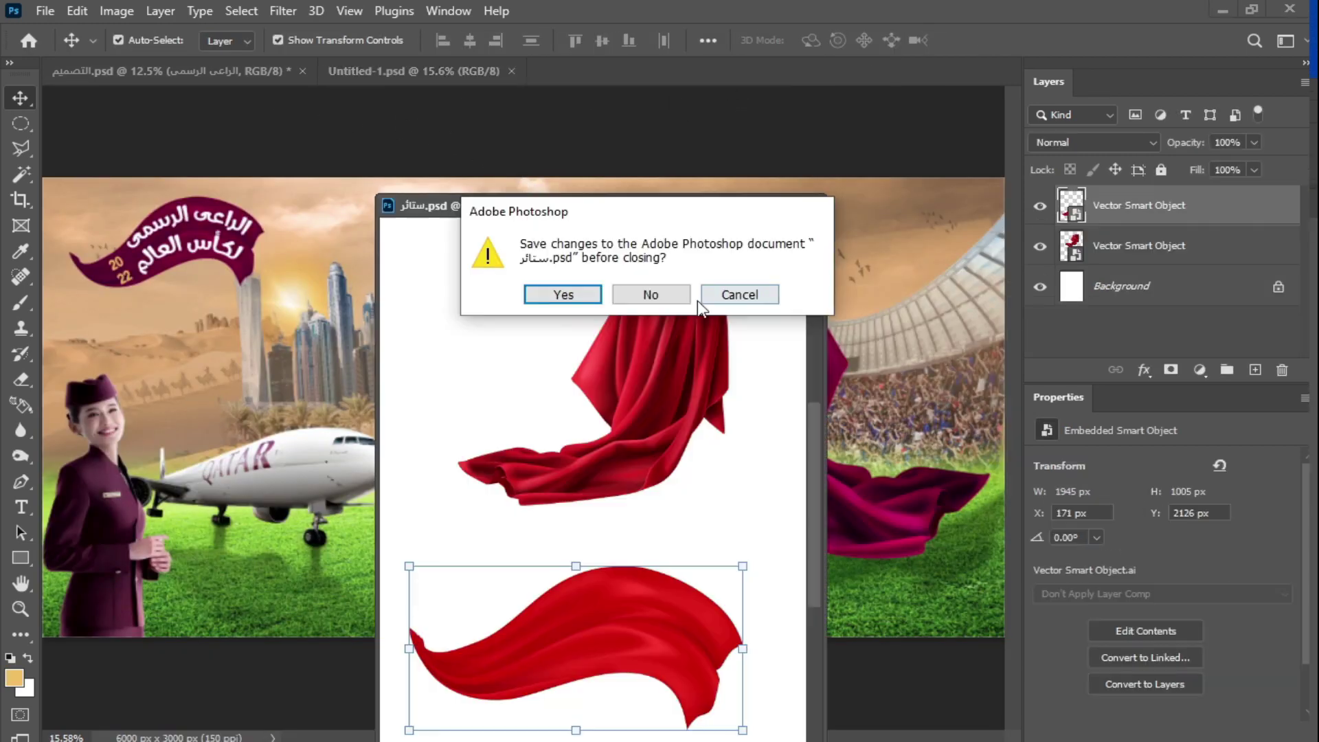
left_click(676, 292)
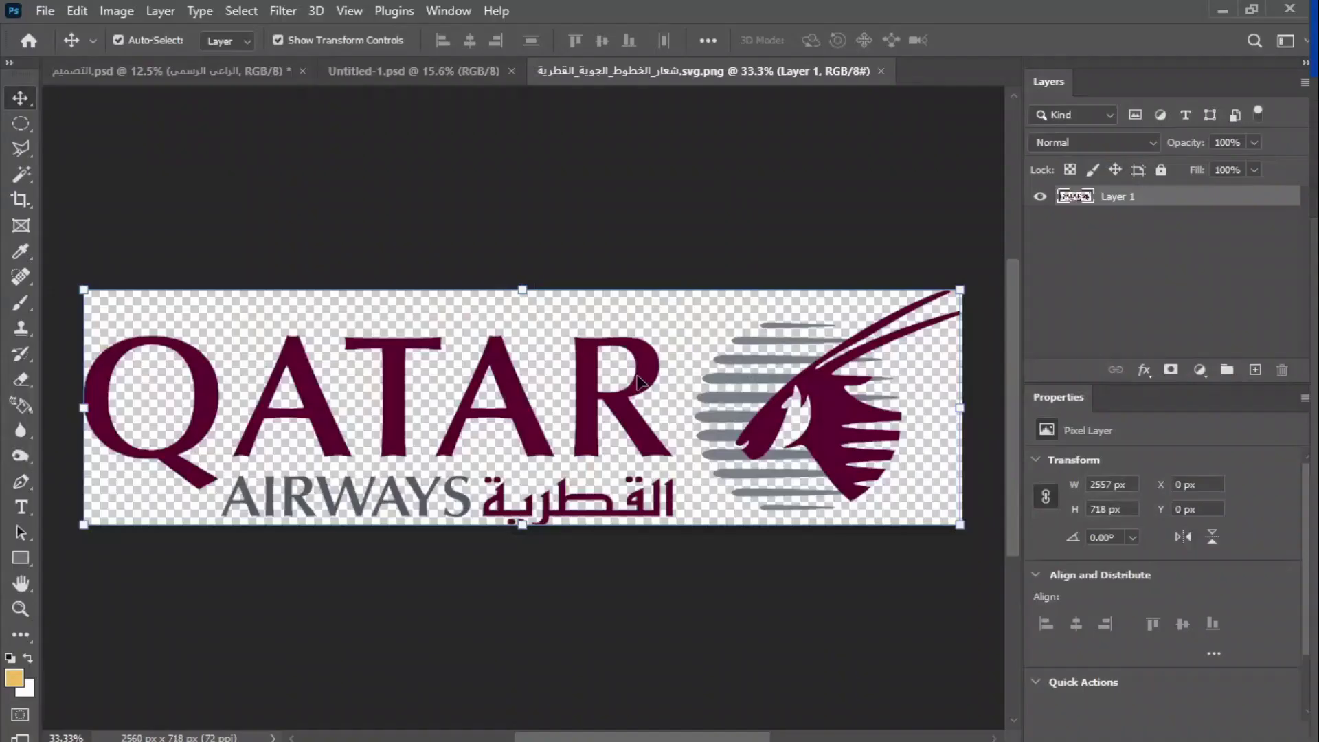
Bring the Qatar Airways logo into the poster, scale it down and place it just under the maroon cloth.
left_click_drag(638, 376, 249, 294)
left_click_drag(414, 255, 88, 342)
left_click_drag(64, 352, 198, 298)
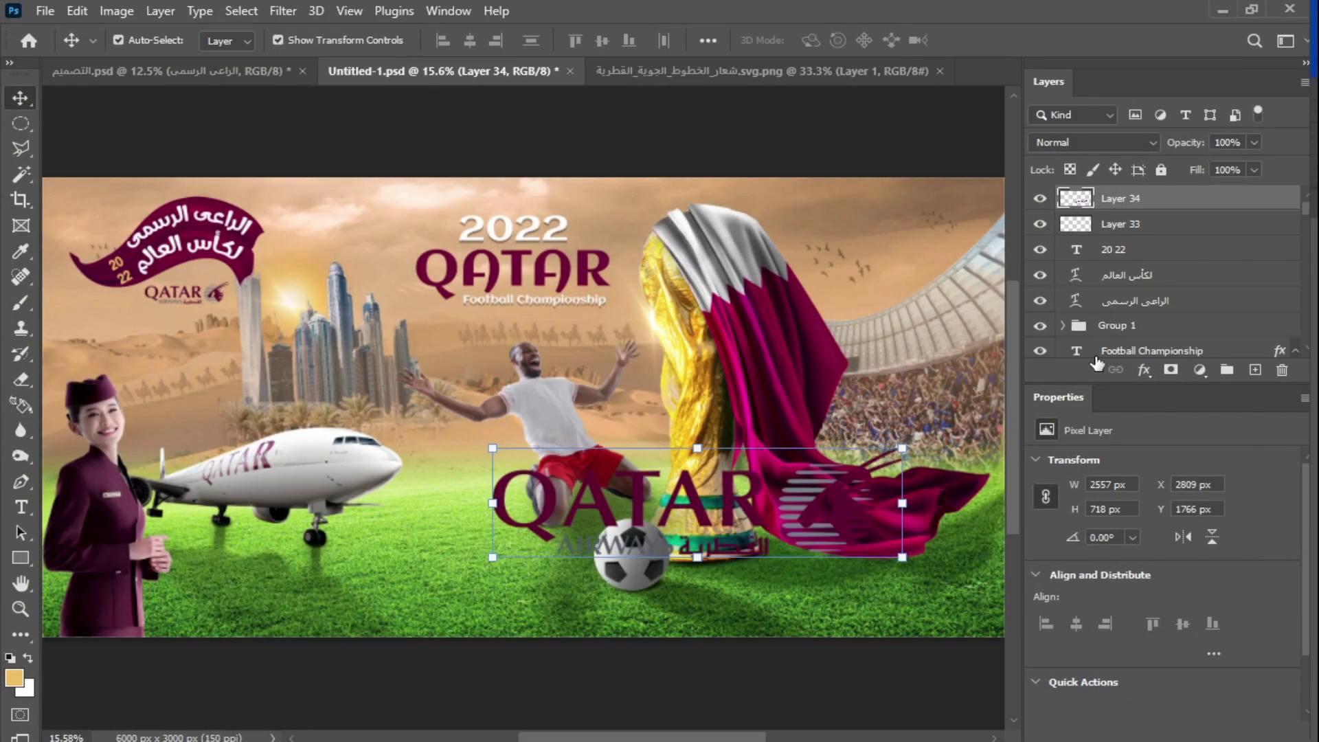
Convert the large Qatar Airways logo to a smart object, scale it down and mask out its lettering with a 100% opacity Hard Round brush.
right_click(1146, 201)
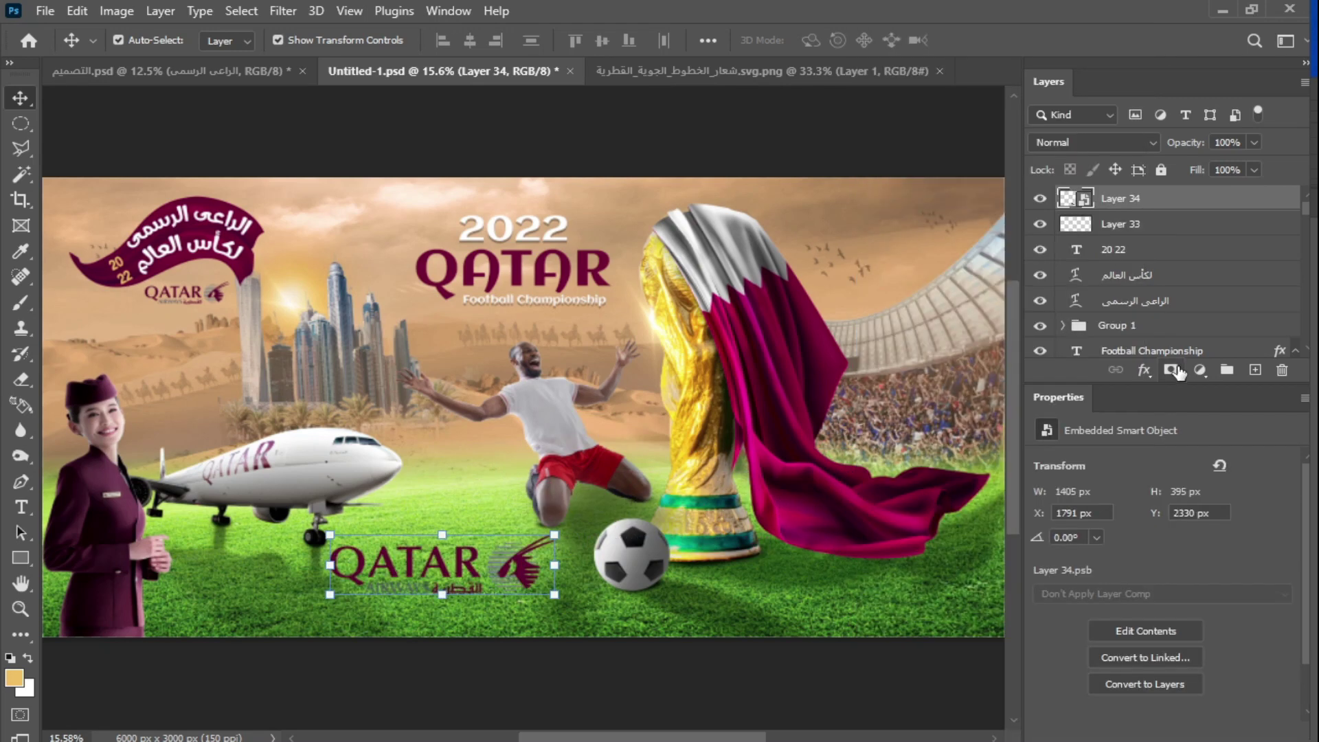
left_click(1171, 370)
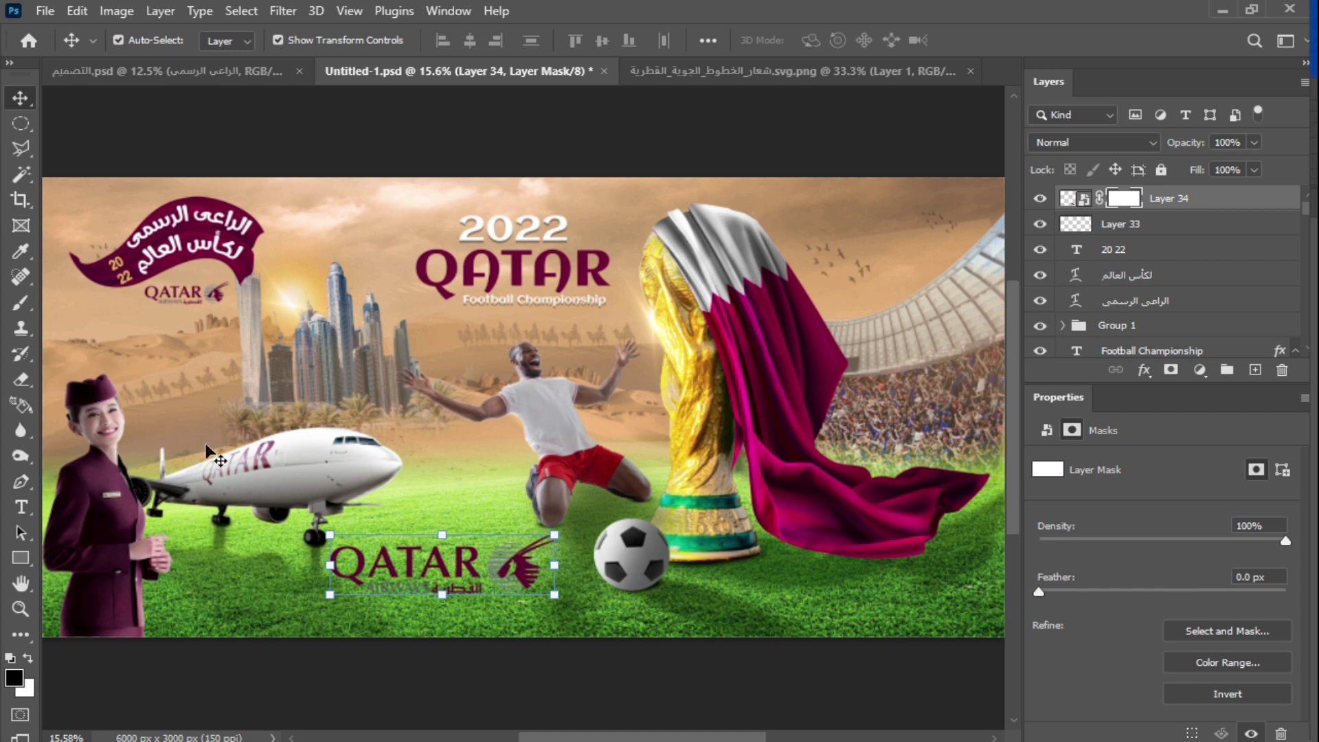
key("b")
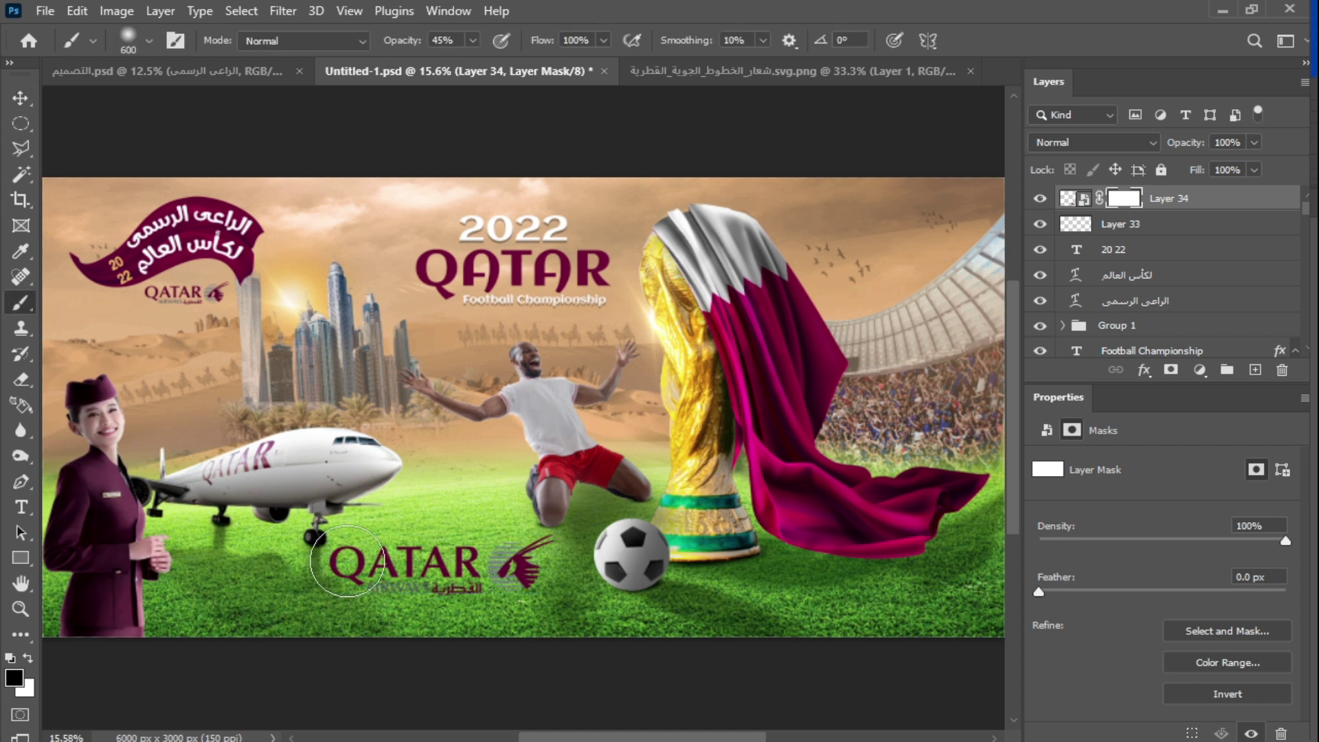
right_click(364, 570)
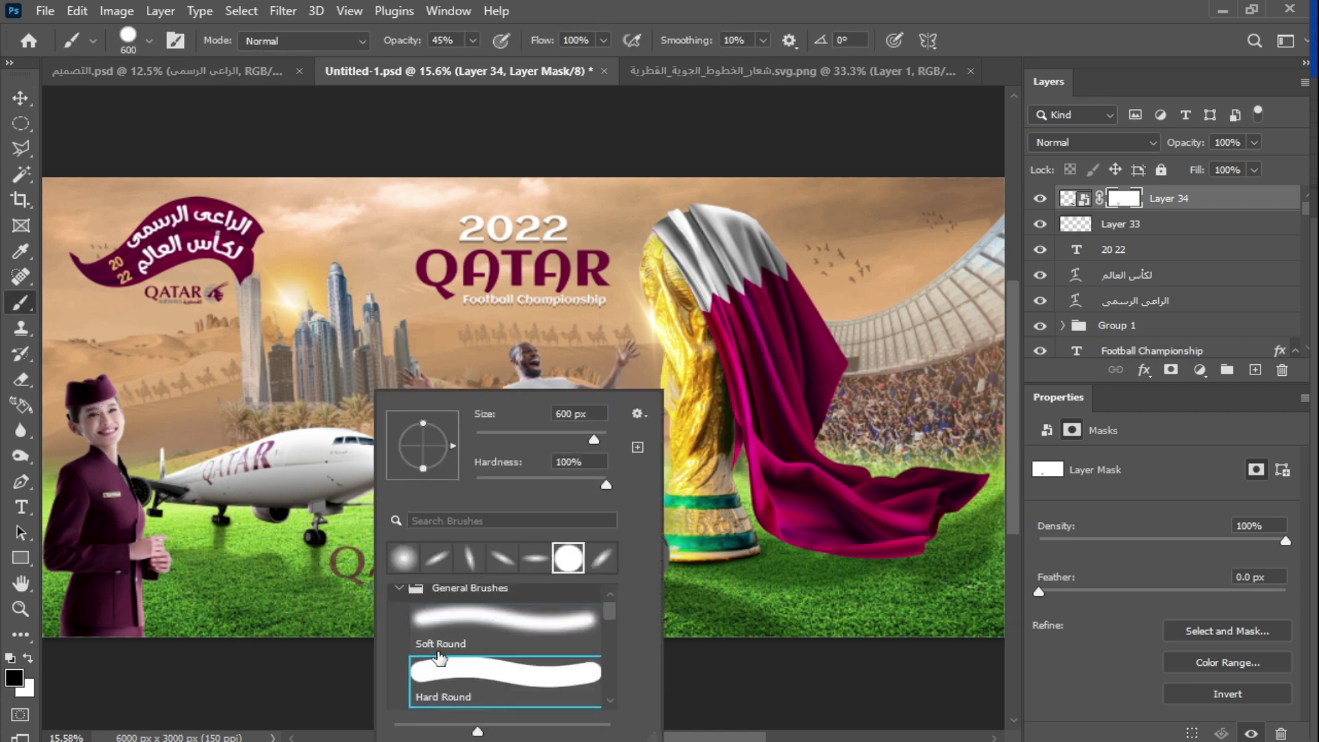
left_click(473, 40)
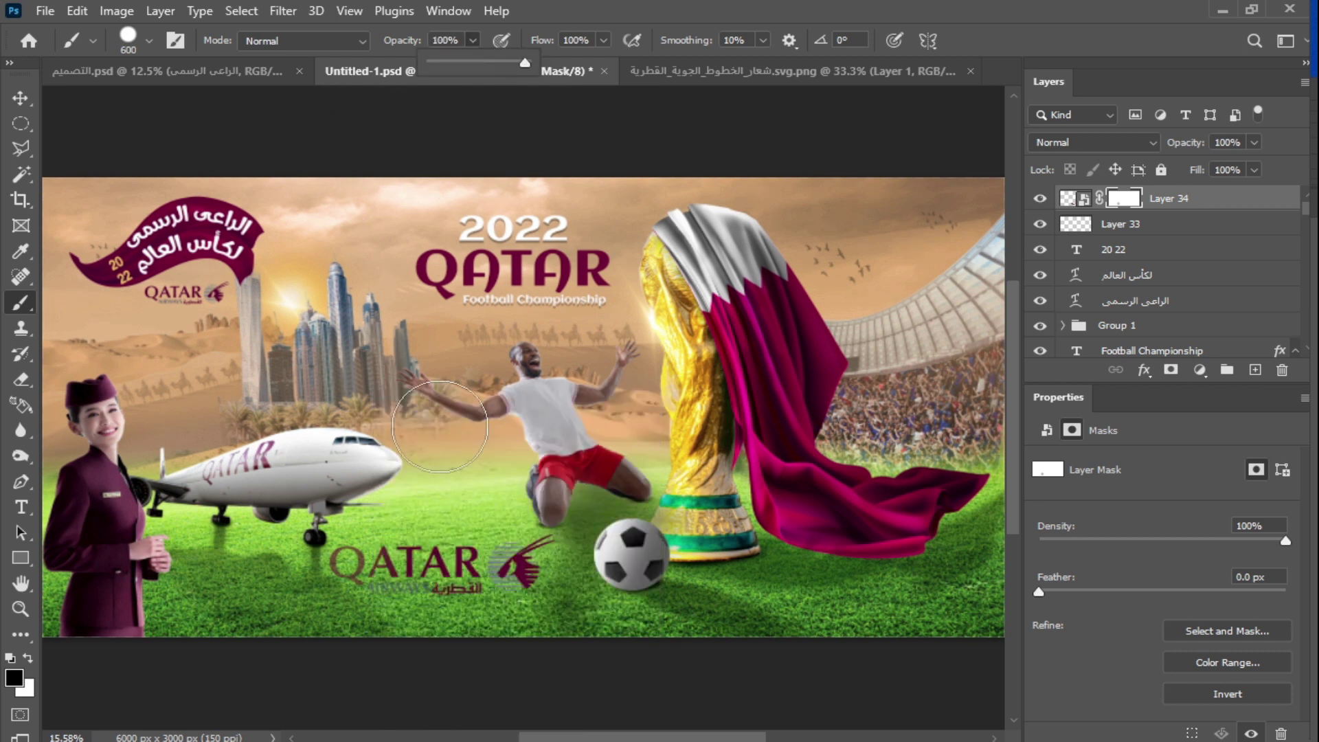
mouse_move(345, 581)
left_mouse_down()
mouse_move(387, 589)
mouse_move(435, 556)
mouse_move(429, 576)
left_mouse_up()
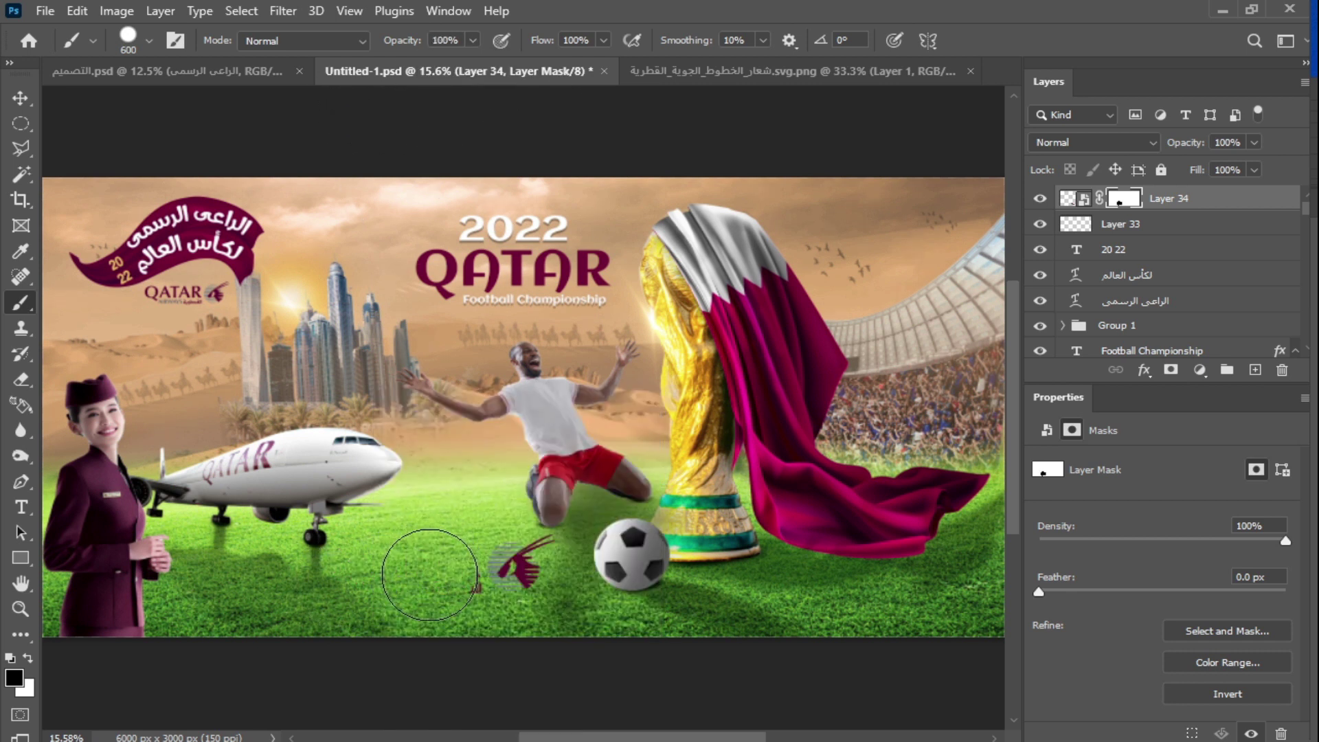
Convert the masked oryx emblem into a new smart object.
key("v")
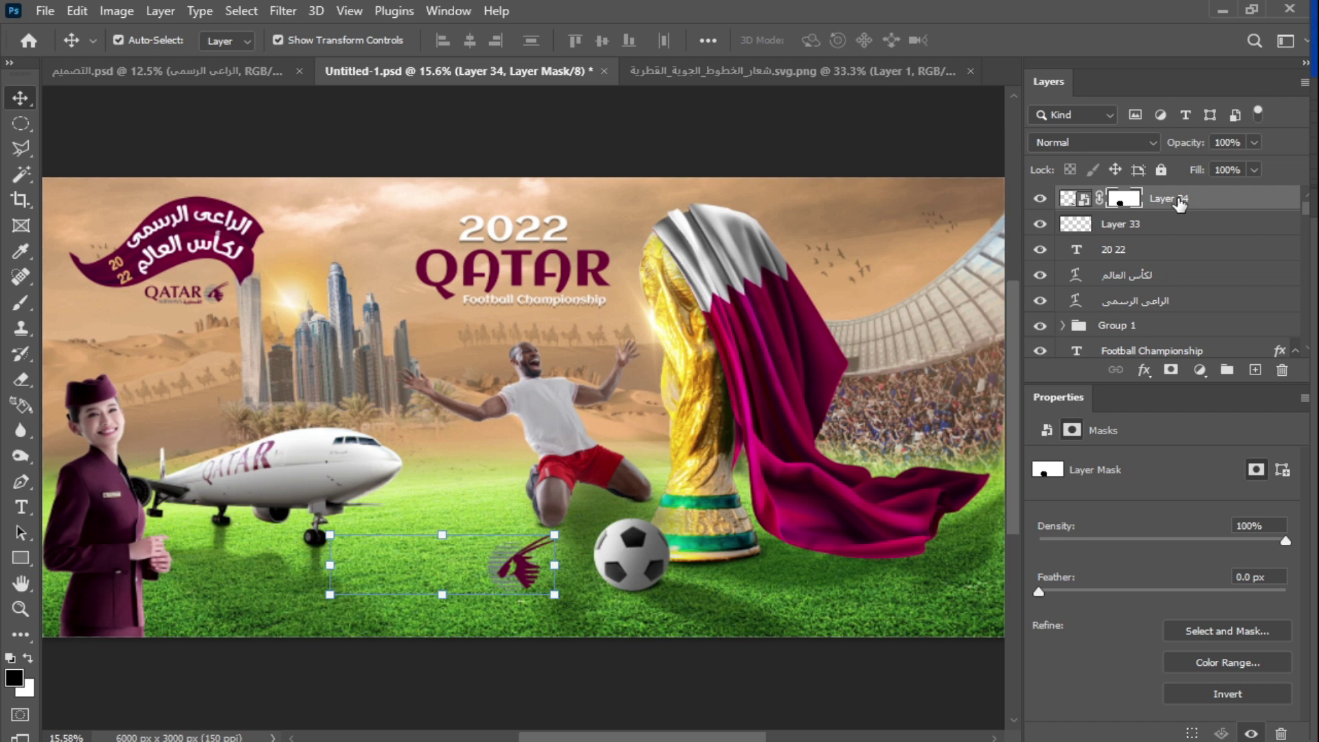
right_click(1178, 204)
left_click(962, 230)
Apply a white (ffffff) Color Overlay effect to the oryx emblem.
left_click(1144, 369)
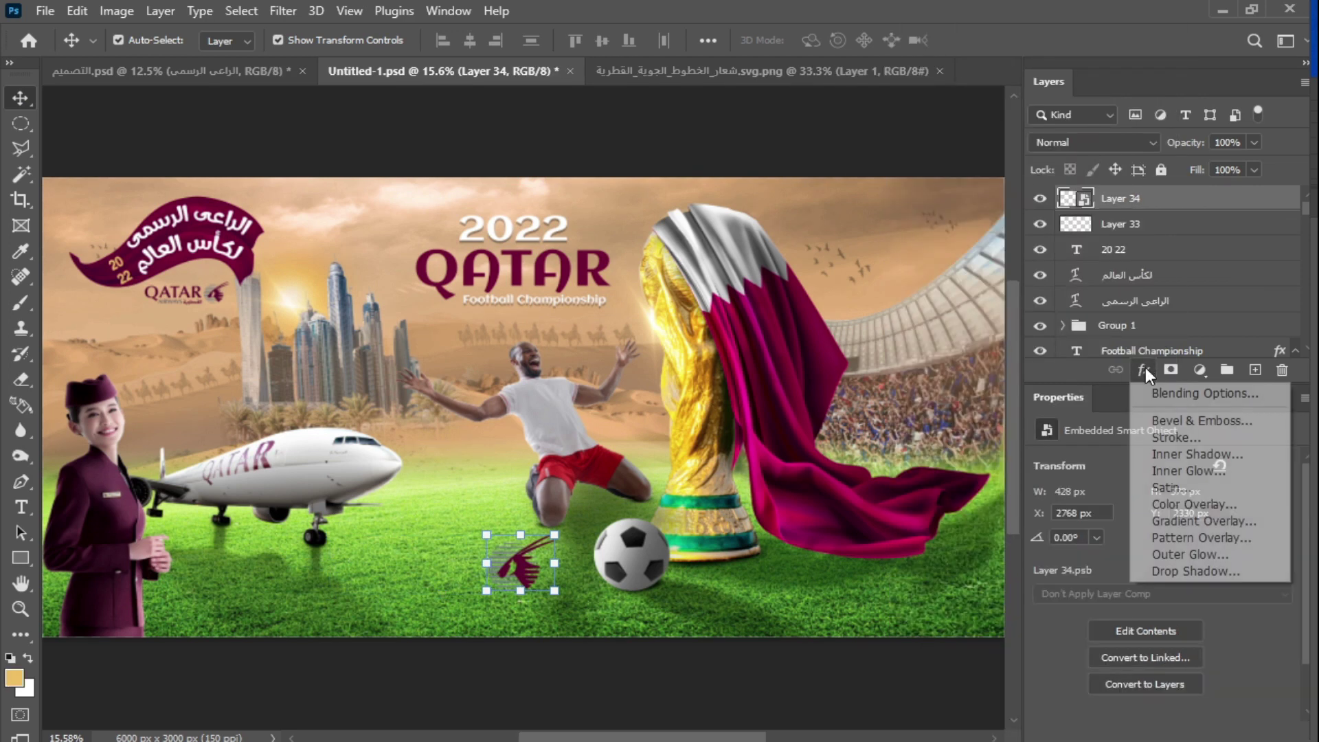
left_click(1193, 509)
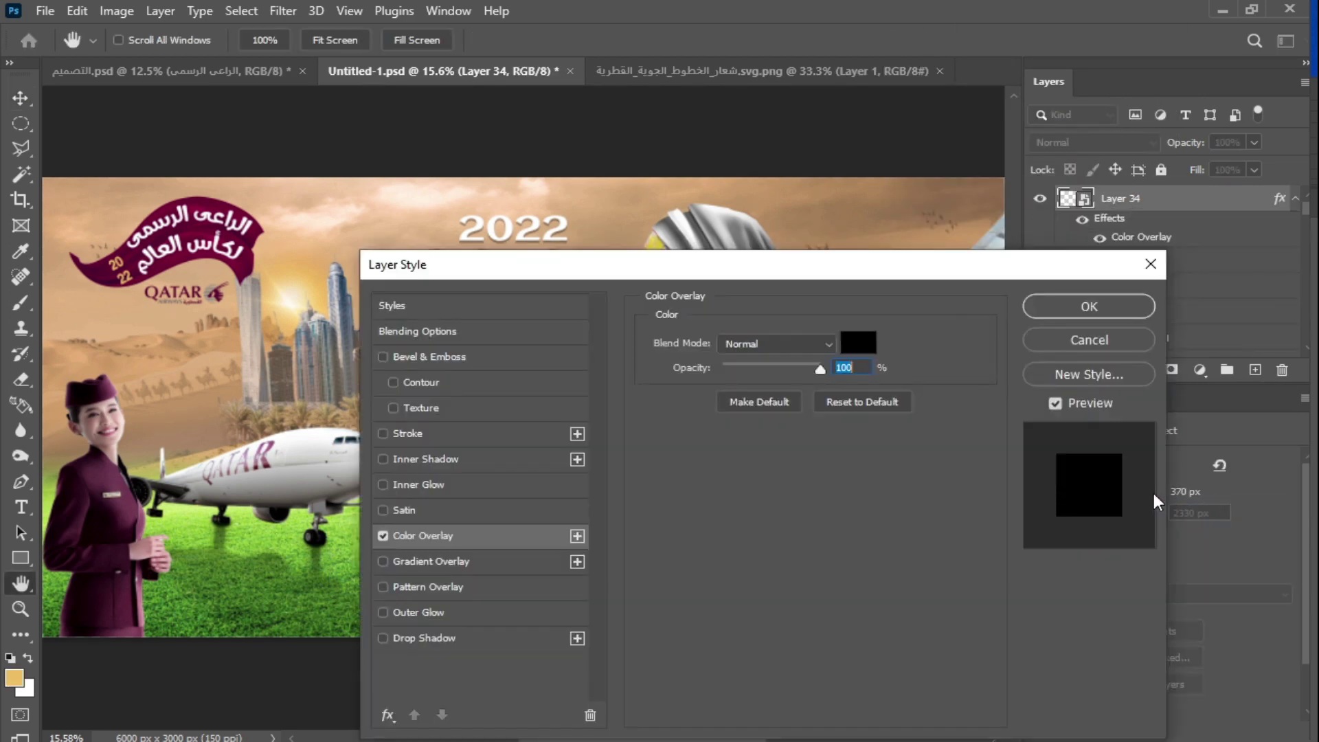
left_click(854, 345)
type("ffffff")
left_click(664, 400)
left_click(1089, 307)
Place the white emblem on the front of the flight attendant's hat, scaling it down and tilting it to fit.
left_click_drag(523, 565, 99, 401)
scroll(101, 399, "up", 14)
left_click_drag(317, 317, 188, 426)
left_click_drag(97, 433, 253, 371)
left_click_drag(318, 295, 108, 366)
left_click_drag(73, 391, 137, 384)
left_click_drag(173, 349, 162, 355)
left_click_drag(129, 386, 137, 382)
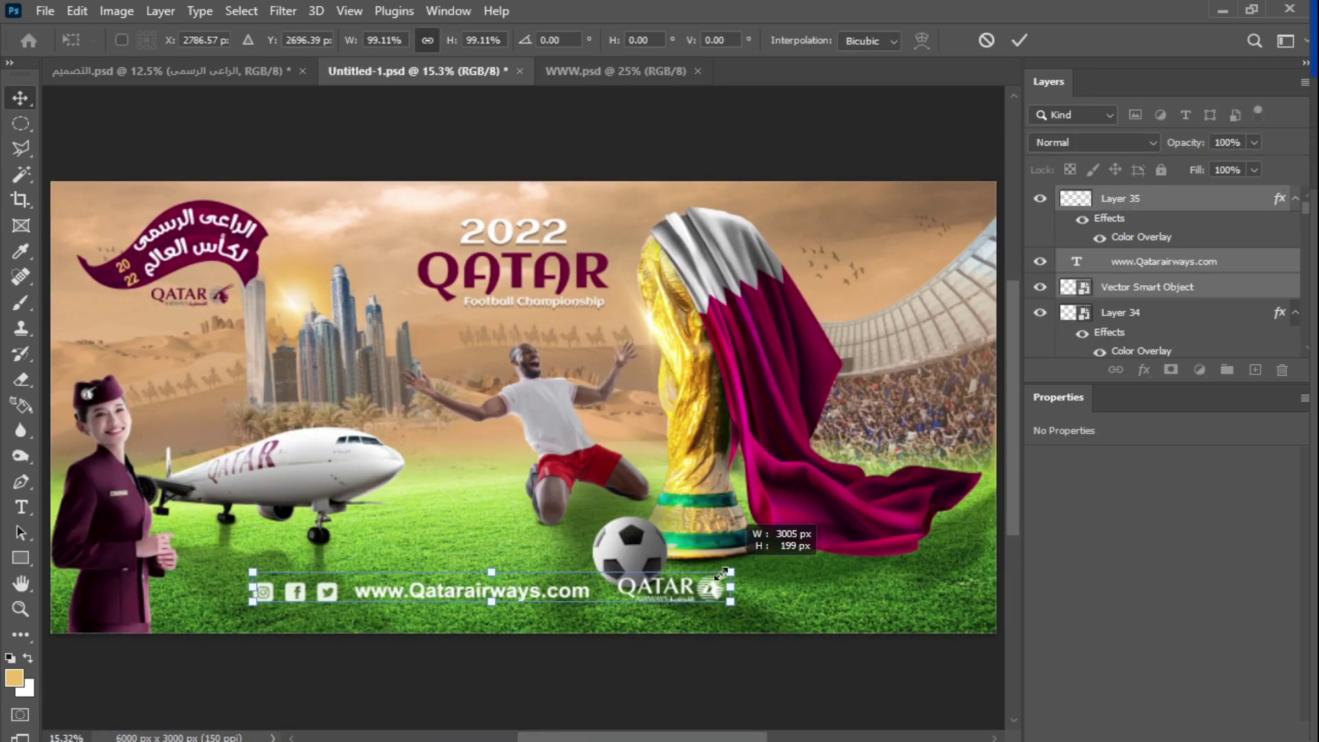
left_click_drag(736, 603, 550, 596)
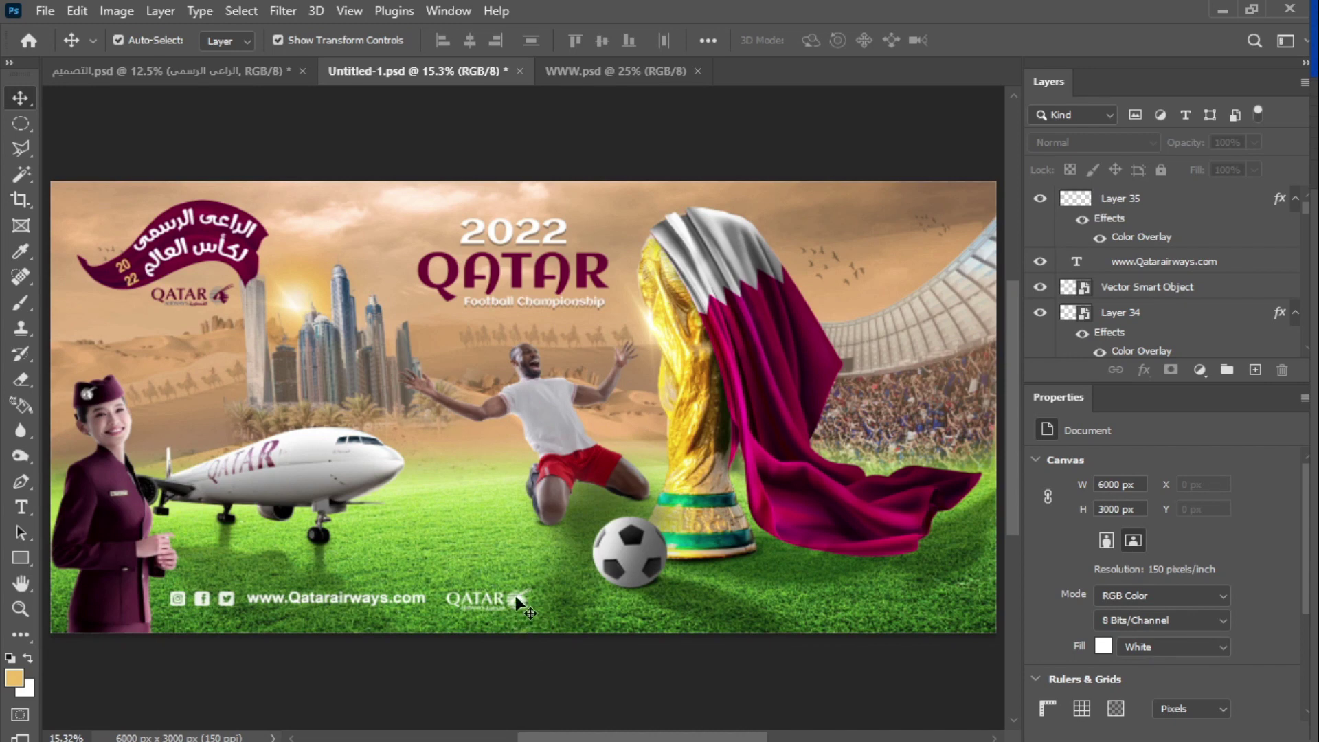
left_click(547, 299)
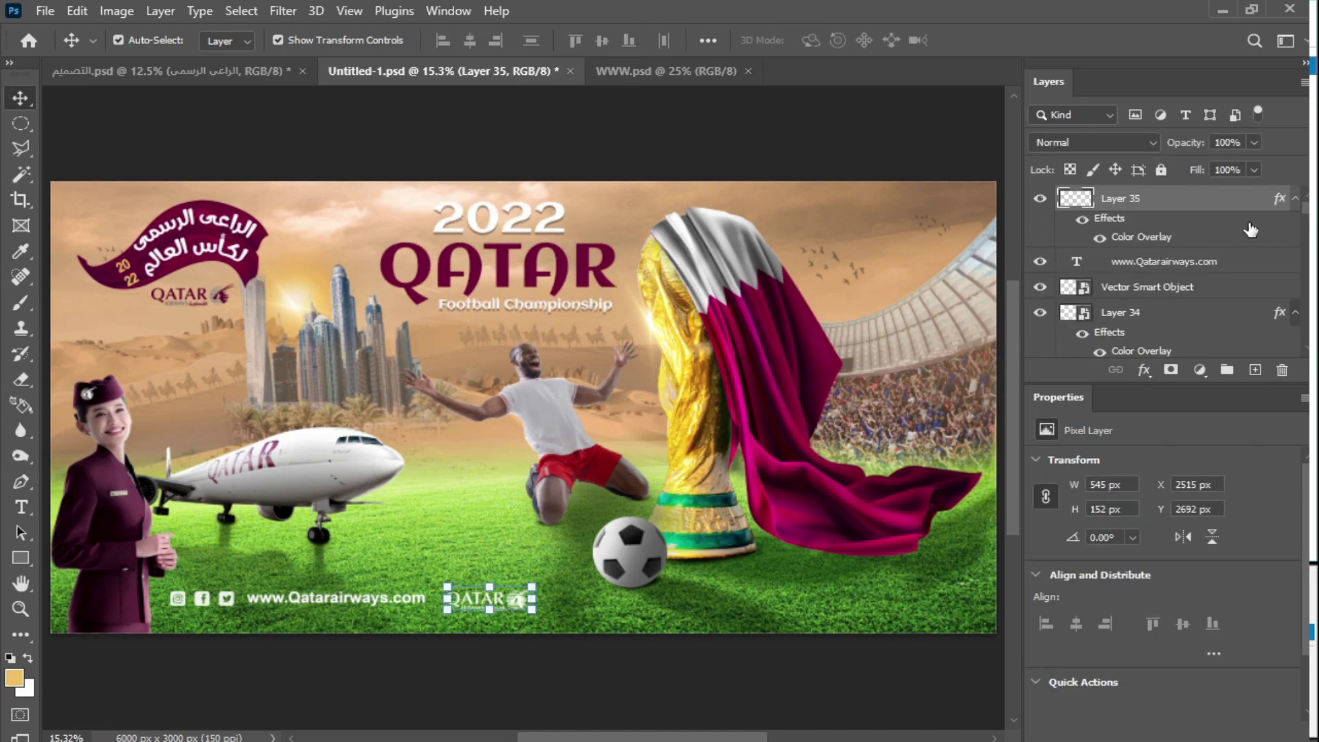
Stamp all visible layers into a new layer and, in Camera Raw, shift the tint toward magenta, lower exposure slightly and set Whites to +5.
key("ctrl+shift+alt+e")
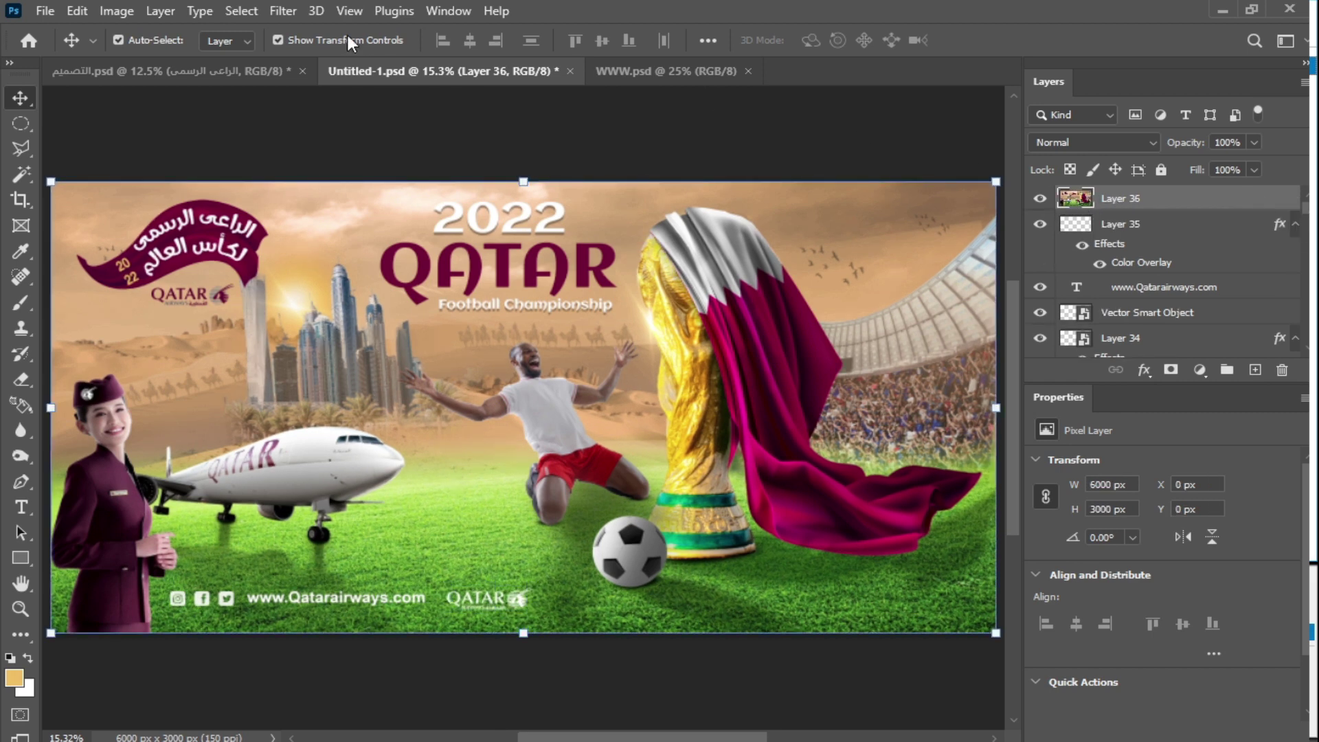
left_click(283, 11)
left_click(323, 156)
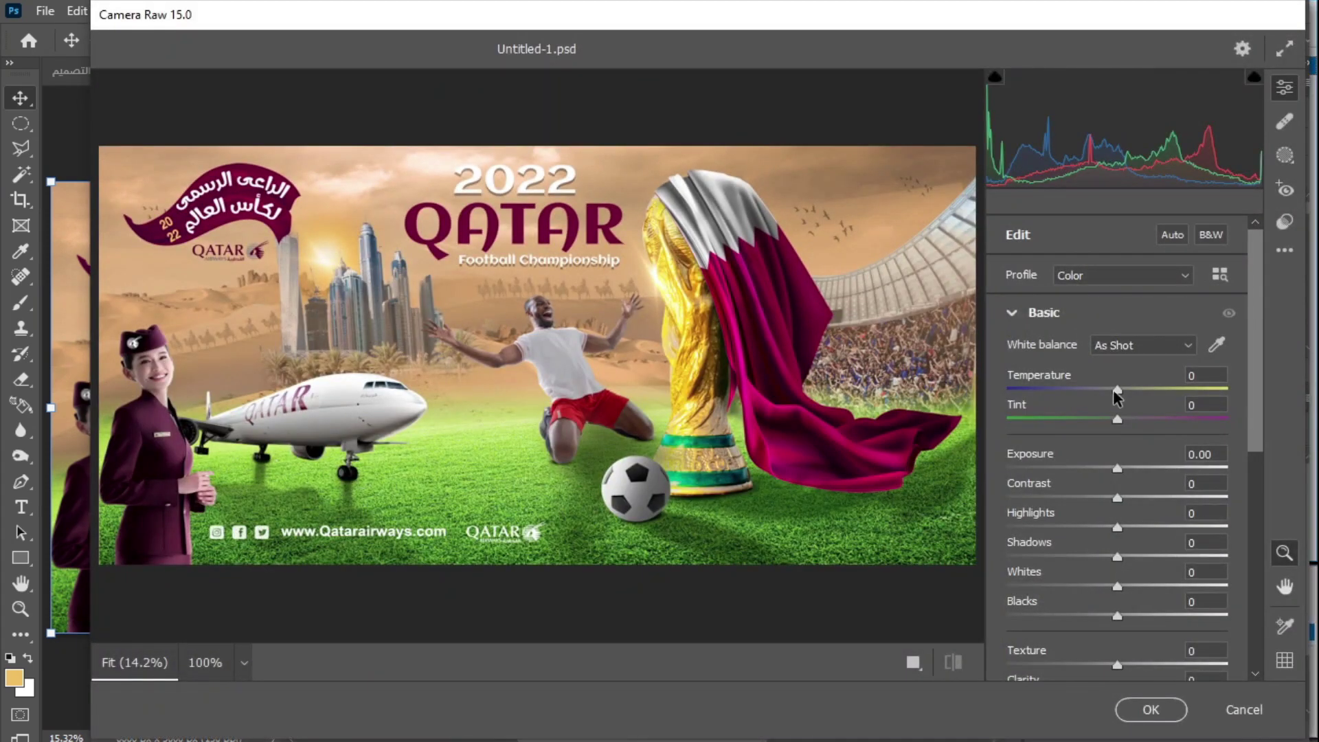
left_click_drag(1117, 390, 1121, 391)
left_click_drag(1118, 419, 1136, 419)
left_click_drag(1117, 468, 1110, 468)
left_click_drag(1117, 498, 1122, 557)
left_click_drag(1117, 587, 1122, 587)
Set Texture to +6, Clarity to +5 and Vibrance to +3, reduce Saturation slightly, and apply the Camera Raw grade.
scroll(1123, 588, "down", 5)
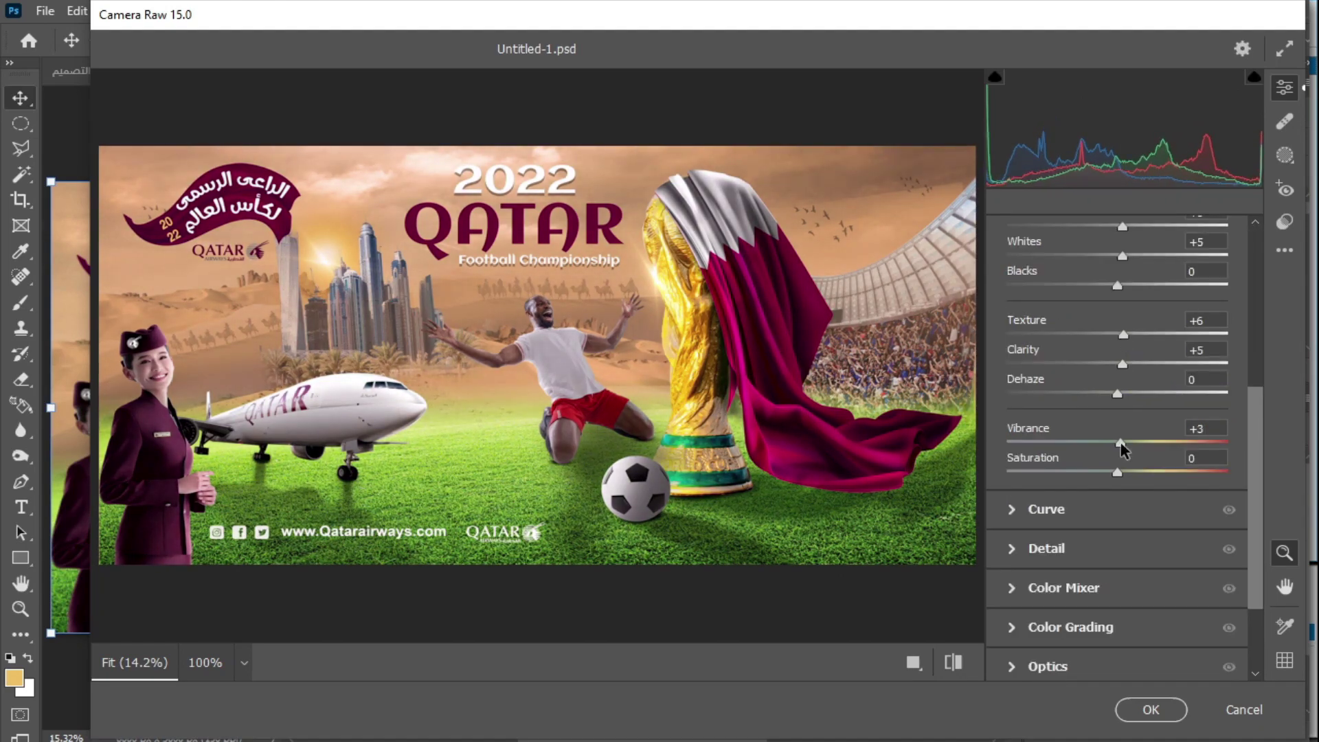
left_click_drag(1117, 472, 1113, 472)
left_click(1150, 709)
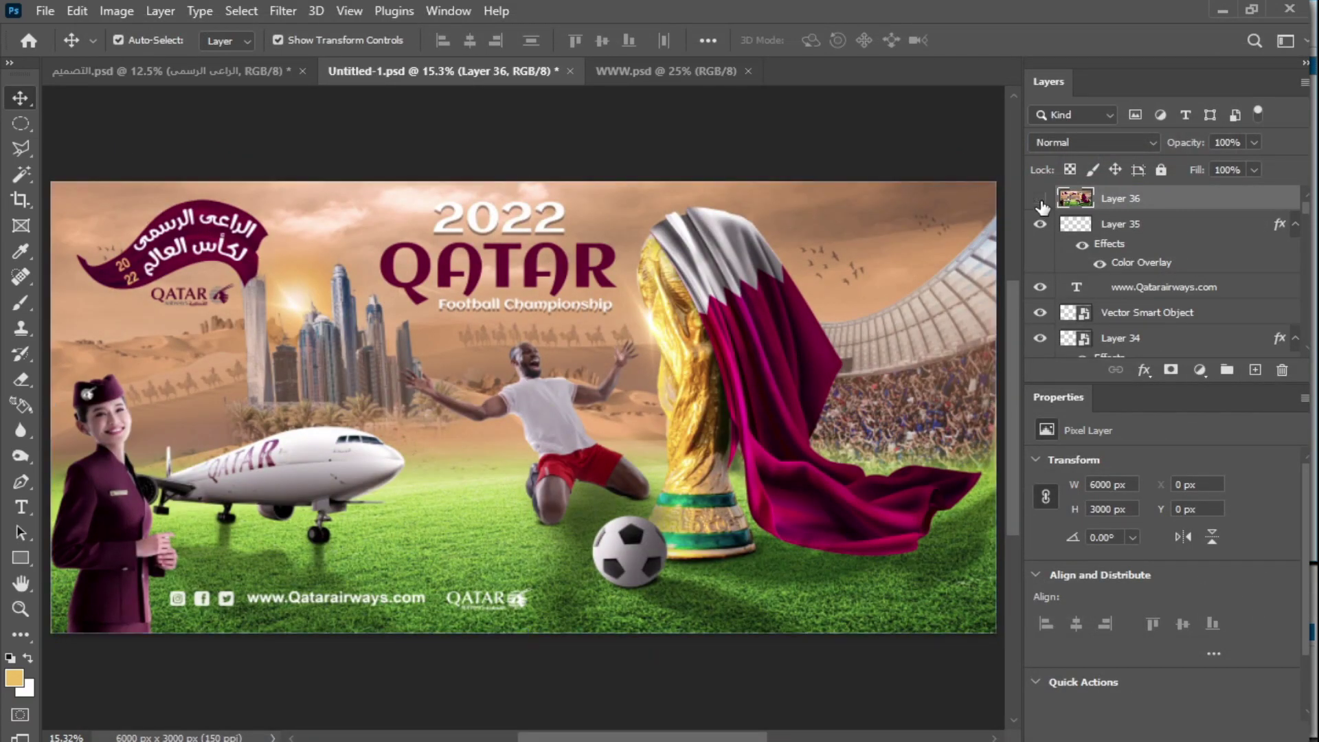
Toggle the graded layer's visibility to compare the poster with and without the Camera Raw adjustments.
left_click(1040, 199)
left_click(1040, 200)
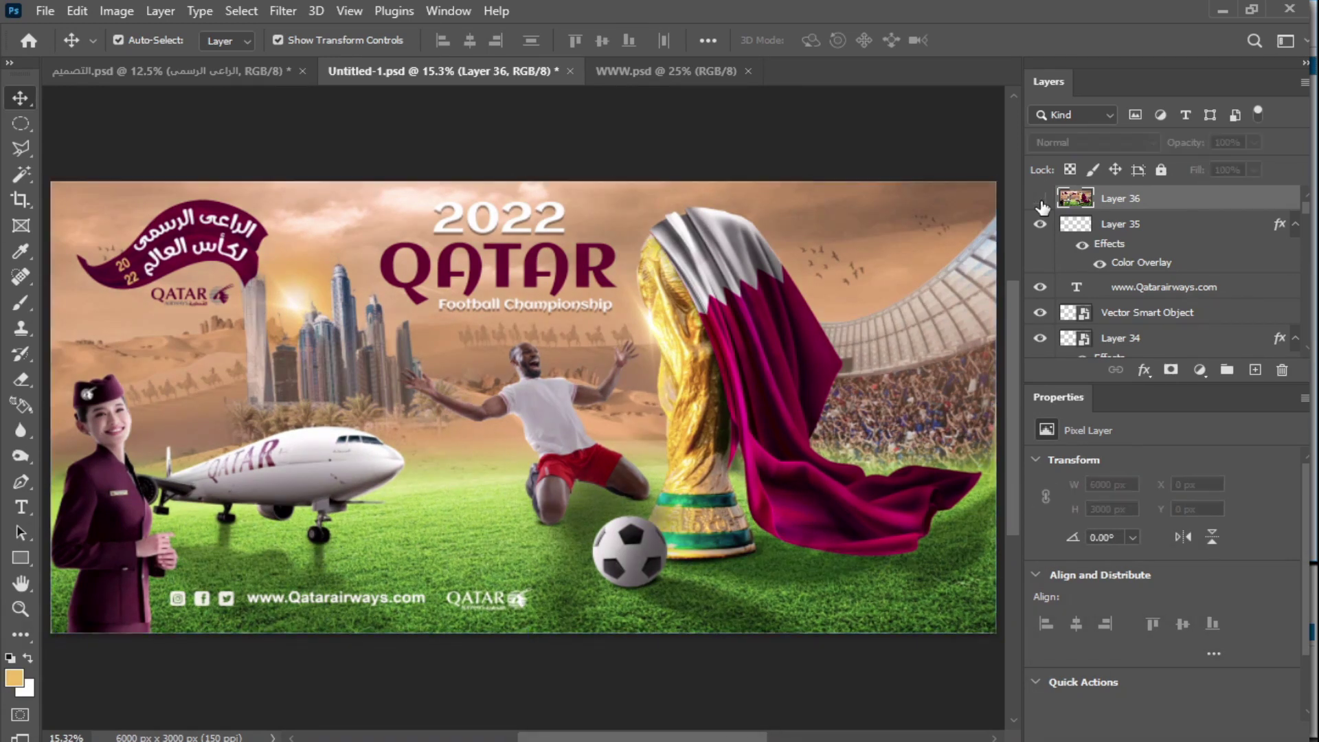
left_click(1040, 199)
left_click(1040, 196)
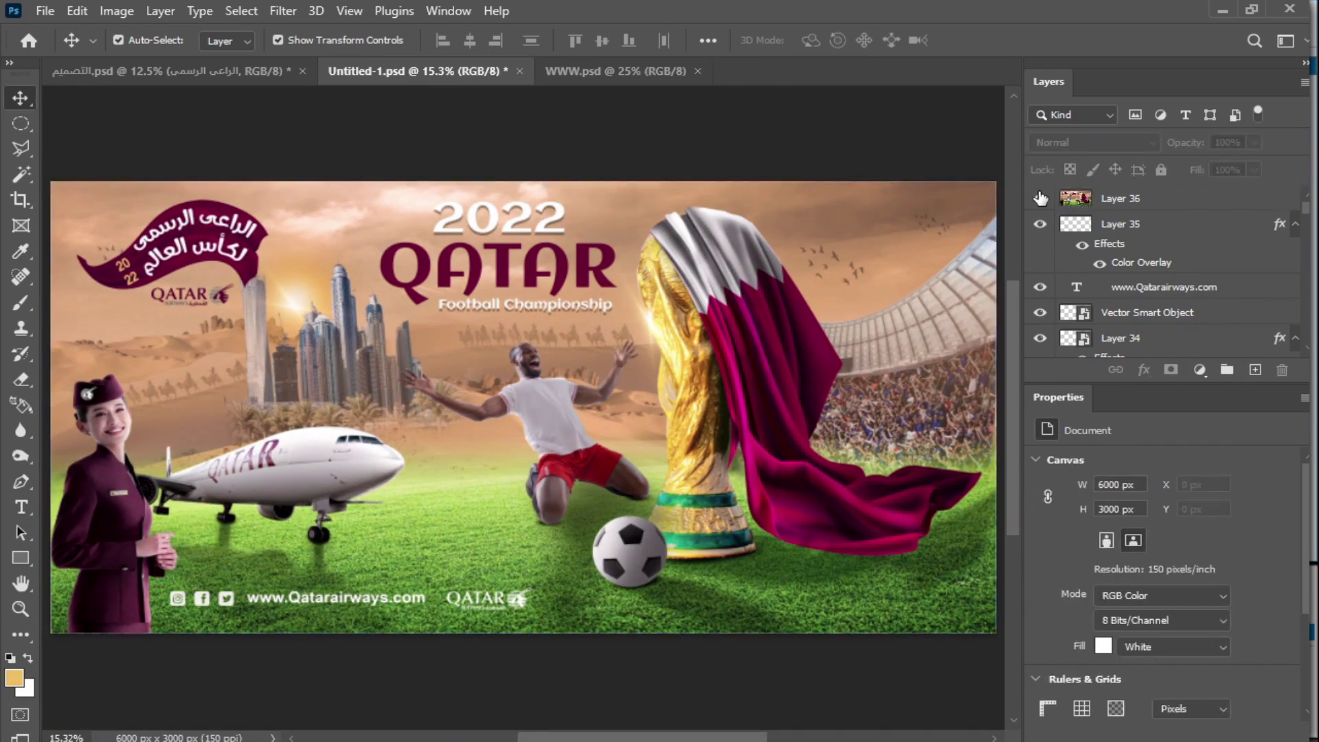